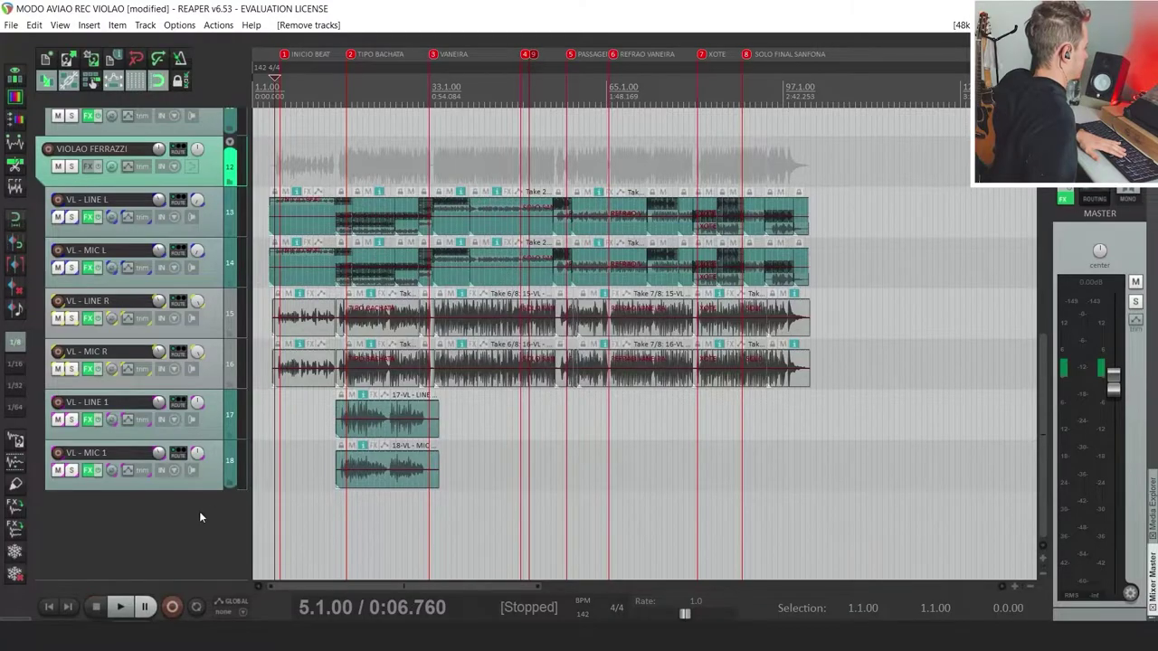
Run the clean-up of the current project directory to look for unused files and dismiss the result message
left_click(10, 24)
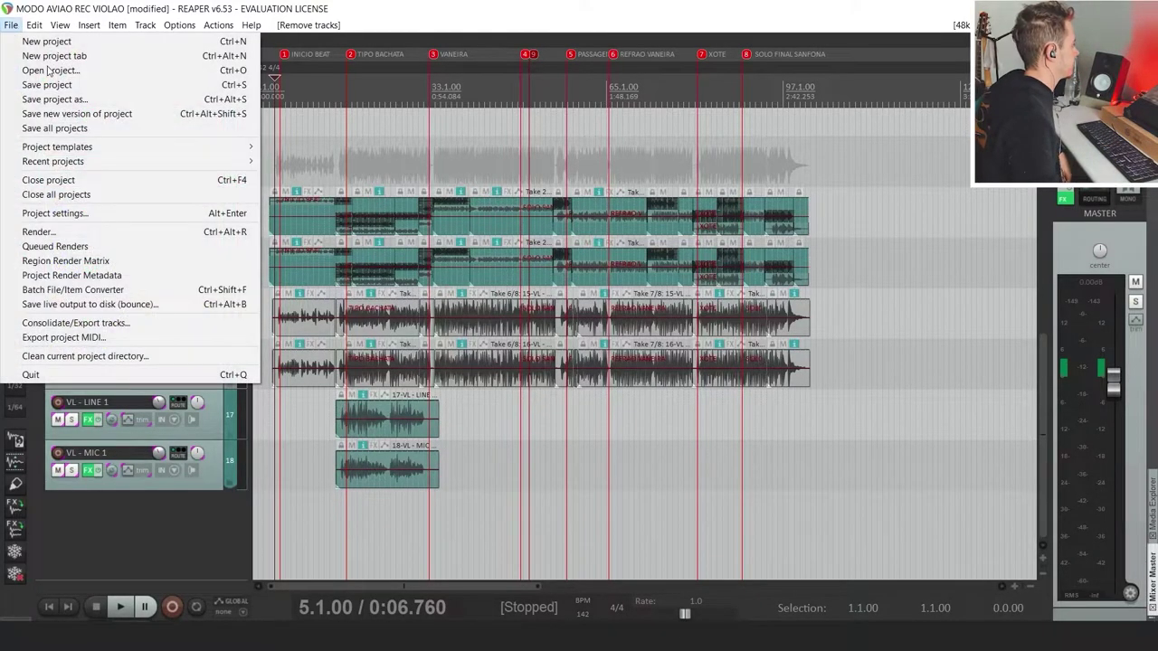
left_click(90, 356)
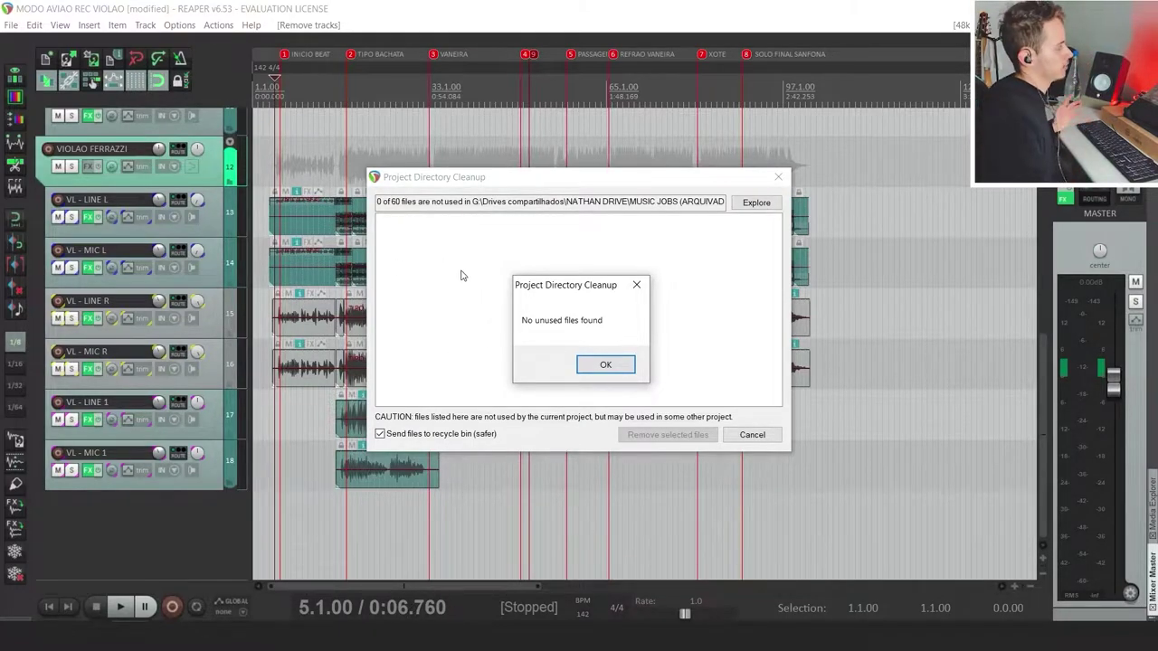
key("ctrl+a")
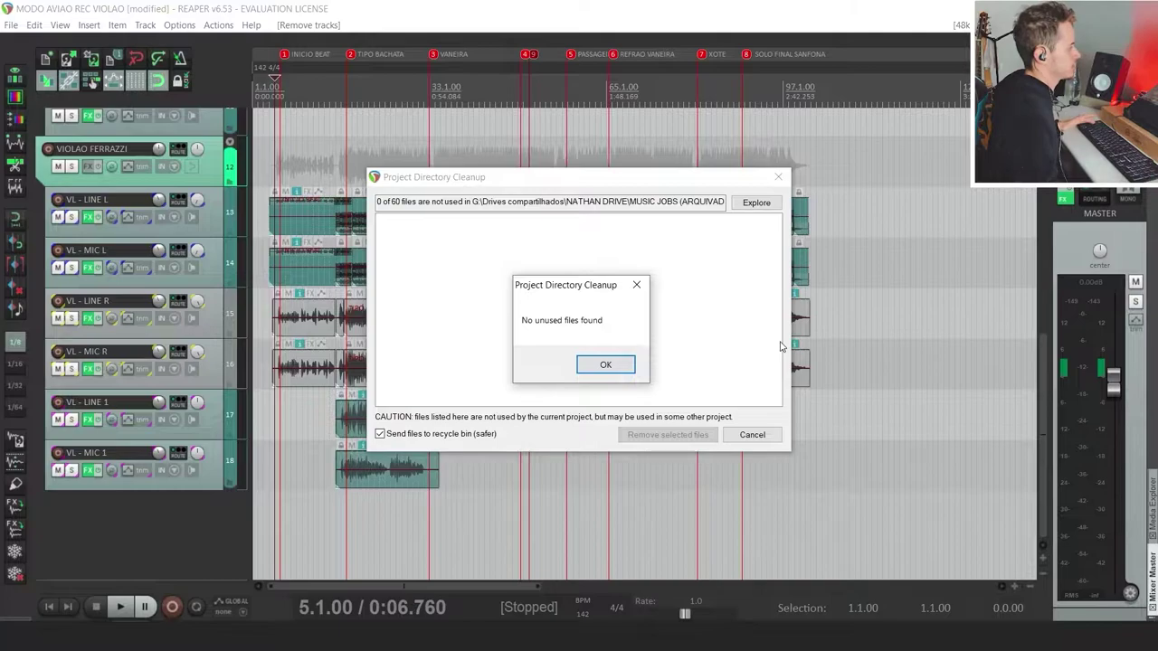
left_click(1155, 641)
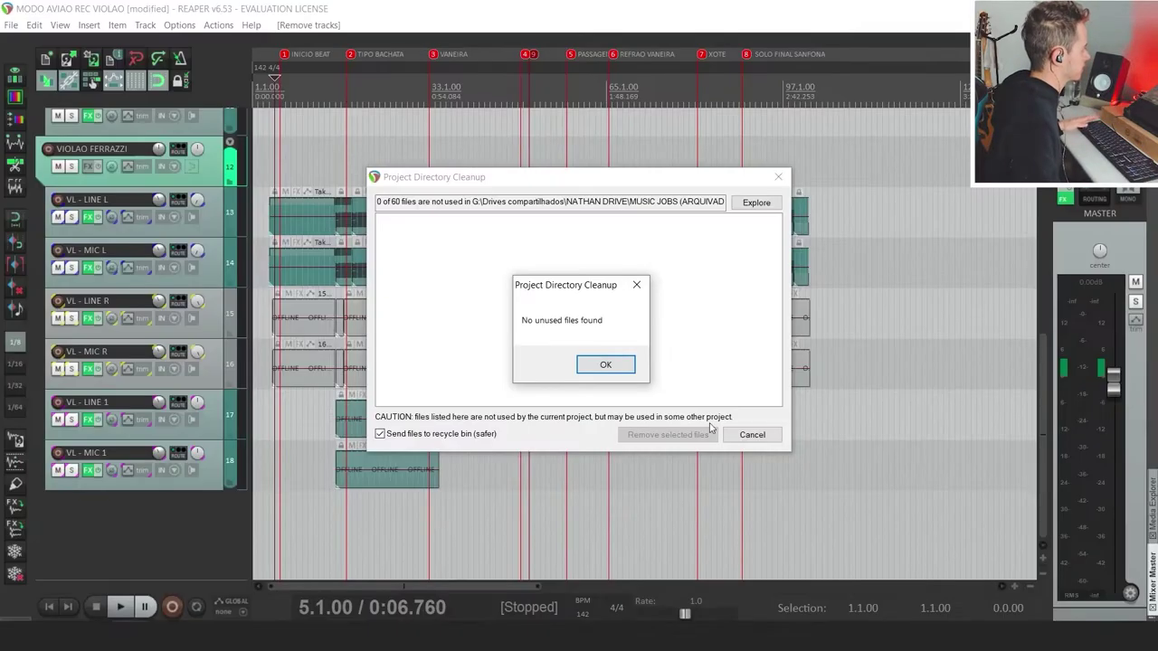
left_click(605, 365)
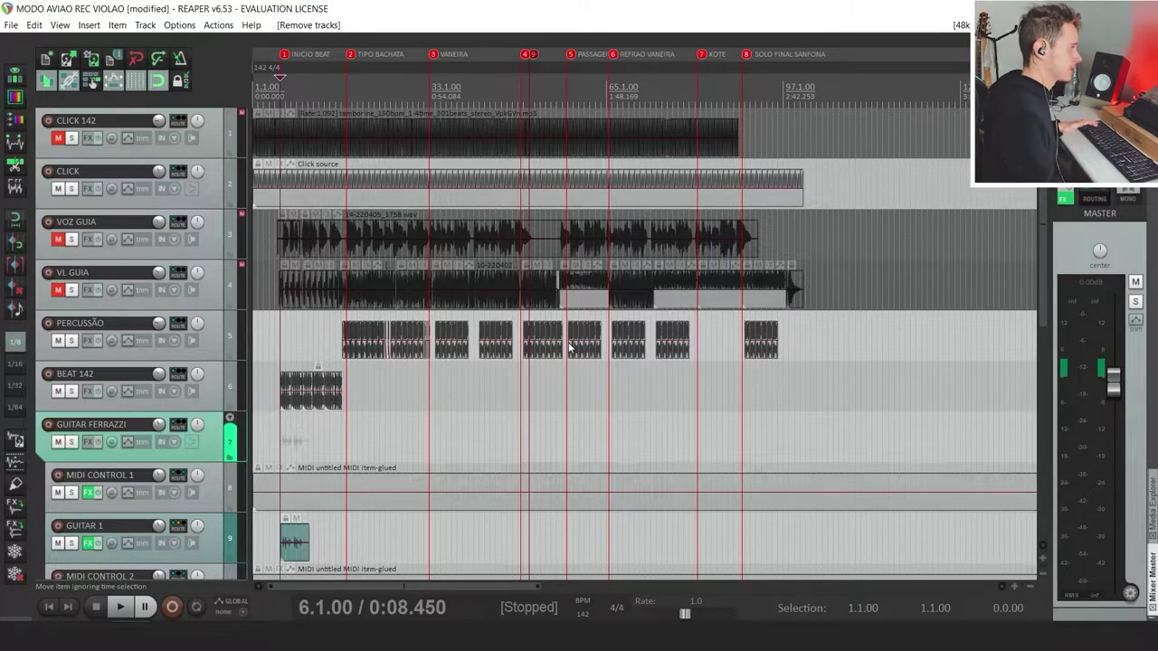
Examine the VL GUIA, CLICK, PERCUSSÃO, BEAT 142 and GUITAR 1 tracks by selecting them one at a time
left_click(218, 285)
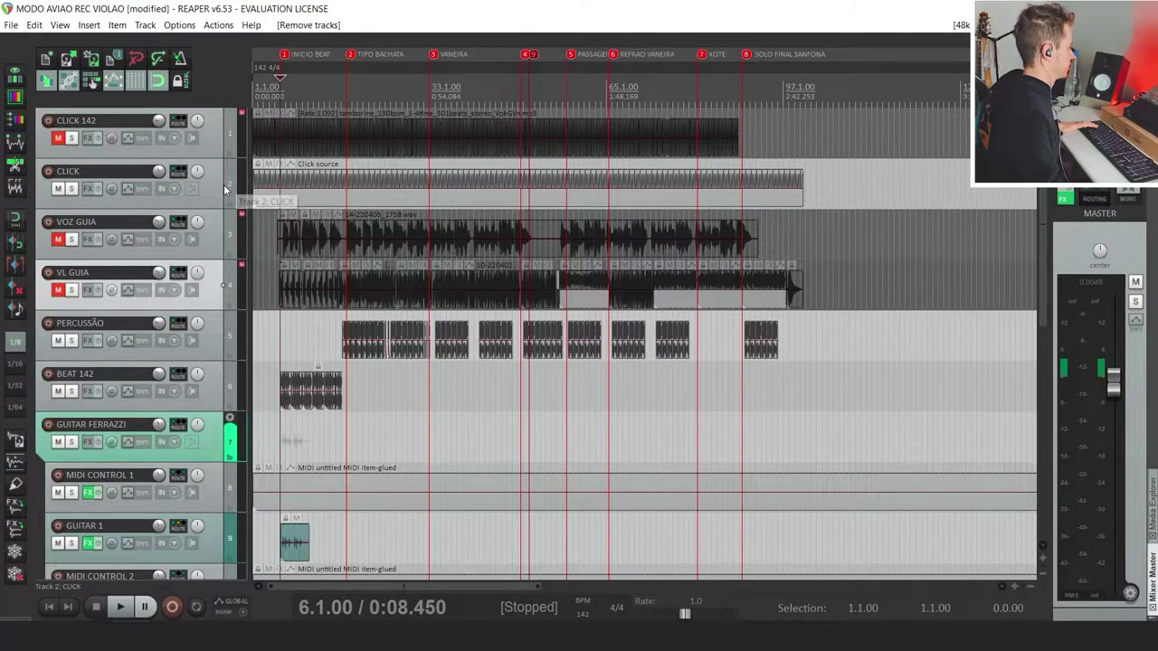
left_click(347, 184)
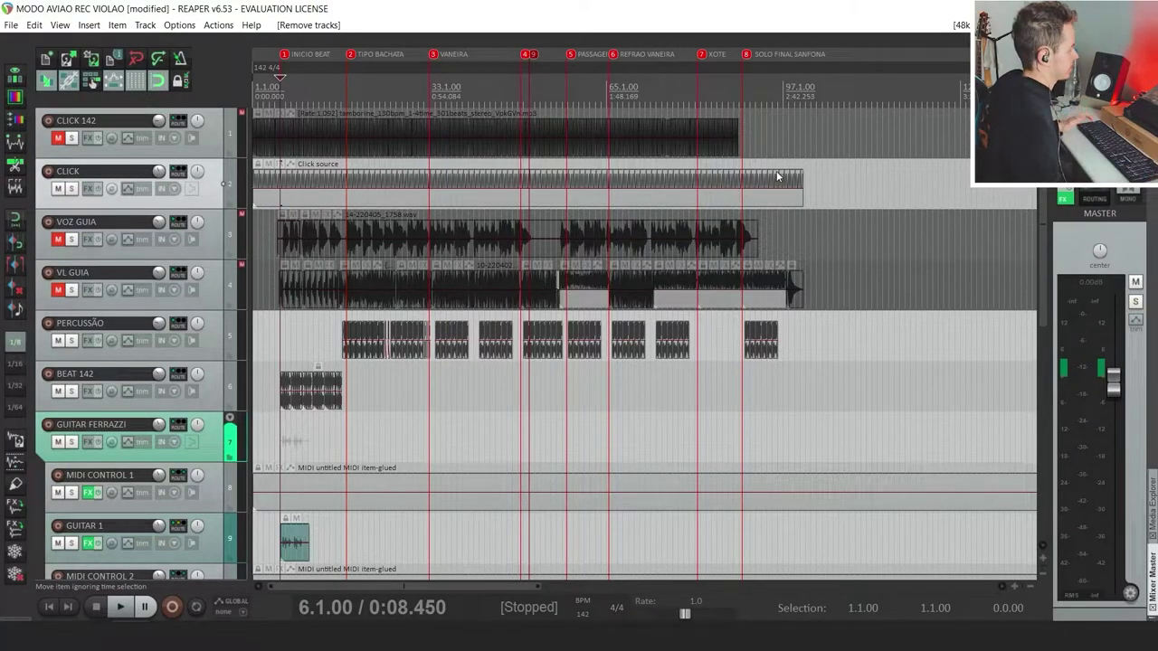
scroll(213, 308, "down", 1)
left_click(218, 285)
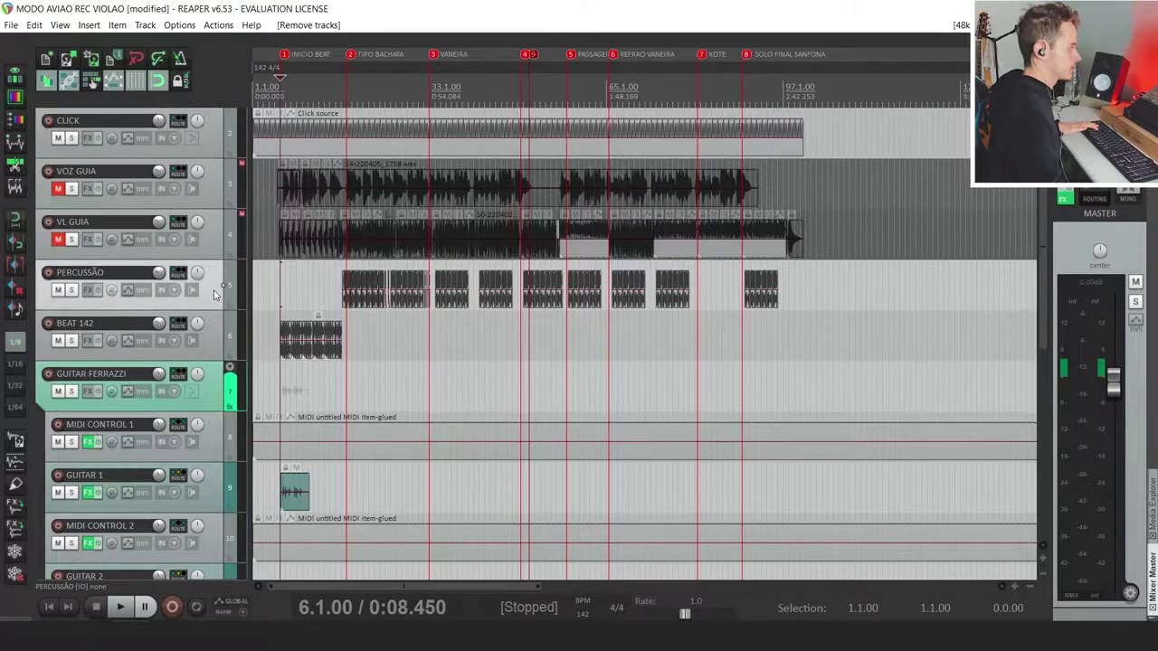
left_click(215, 333)
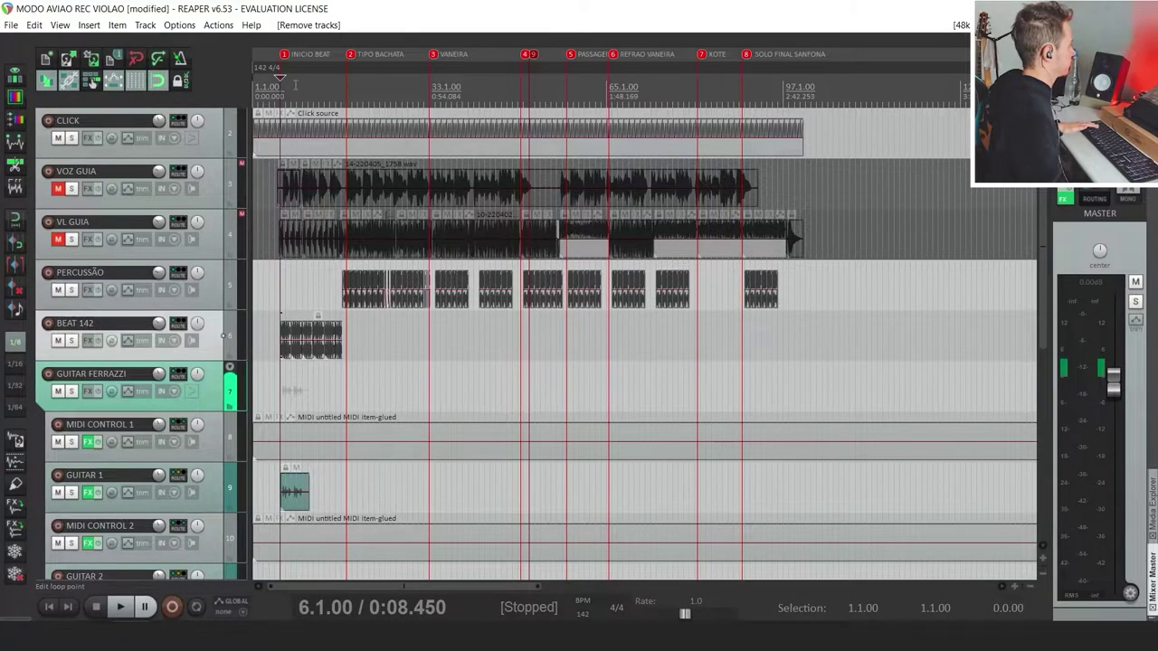
scroll(194, 307, "down", 3)
left_click(214, 335)
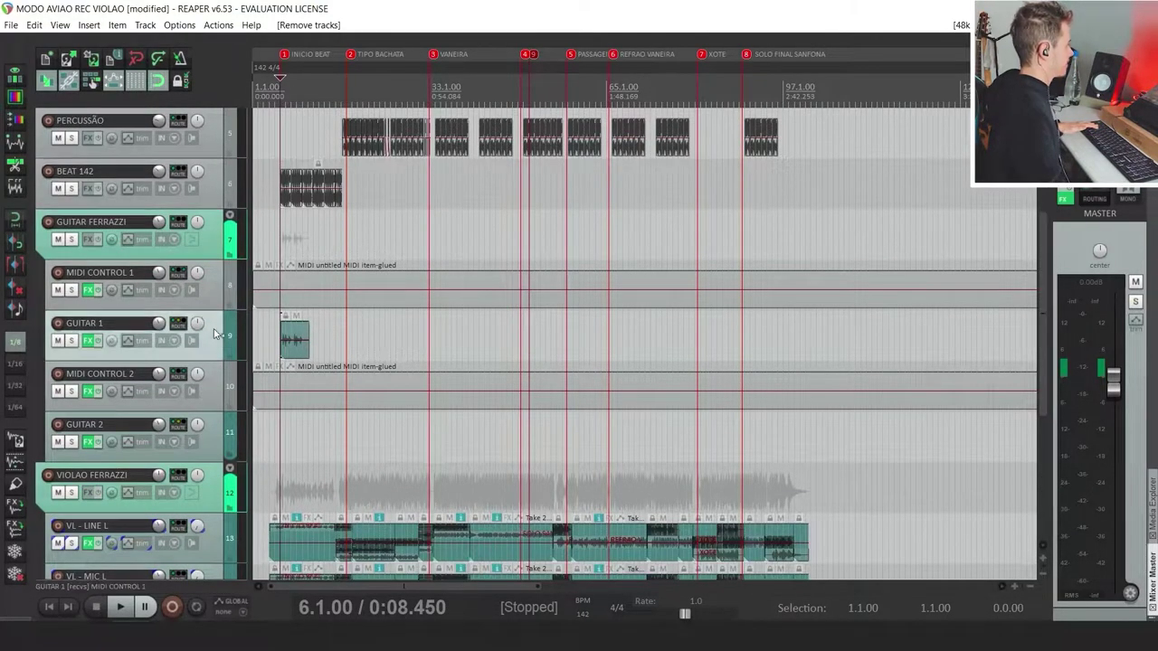
Inspect the Black Duo cabinet in GUITAR 1's BIAS FX 2 effect, close the FX chain and play the project with GUITAR 1 soloed
left_click(91, 341)
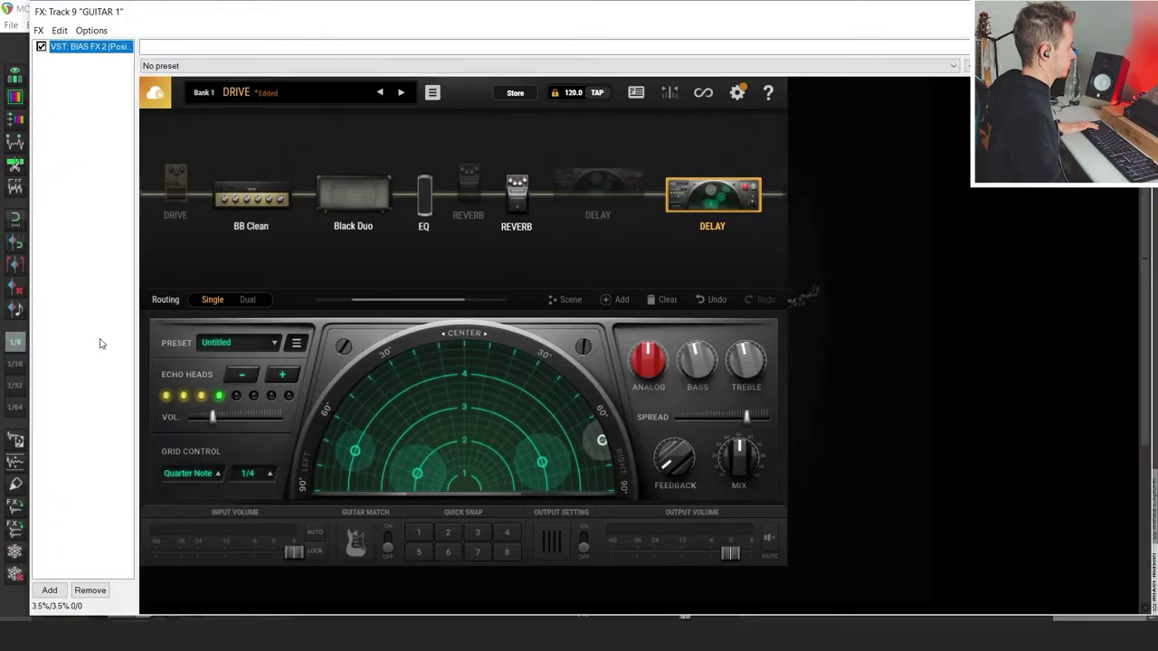
left_click(353, 195)
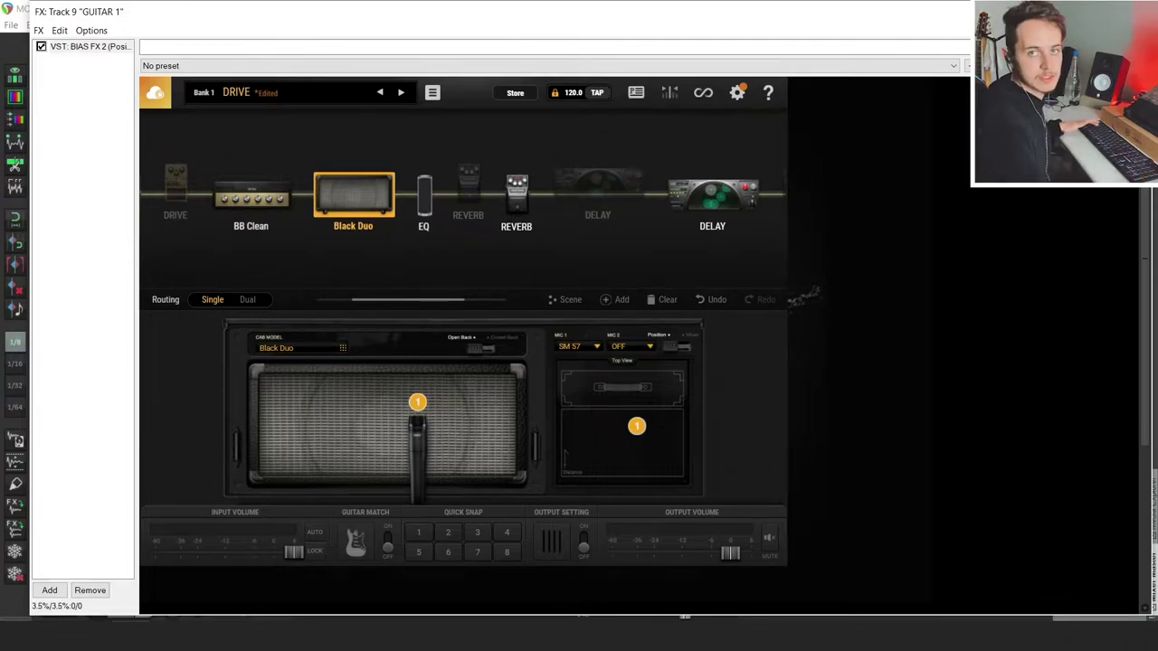
key("Escape")
key("space")
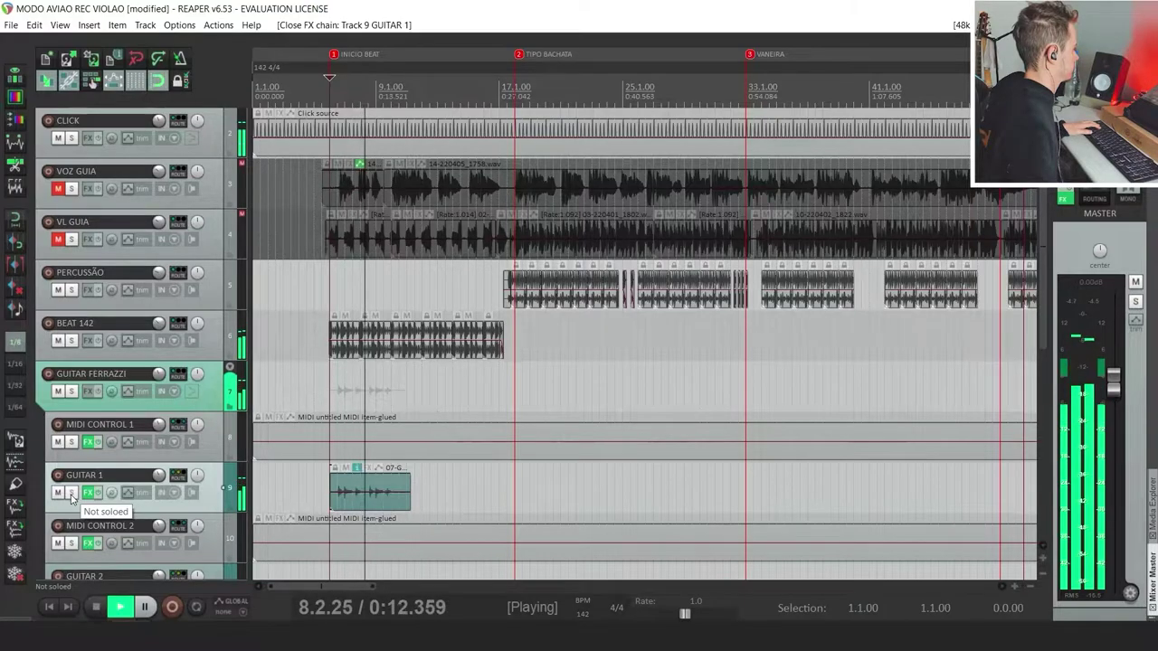
left_click(71, 493)
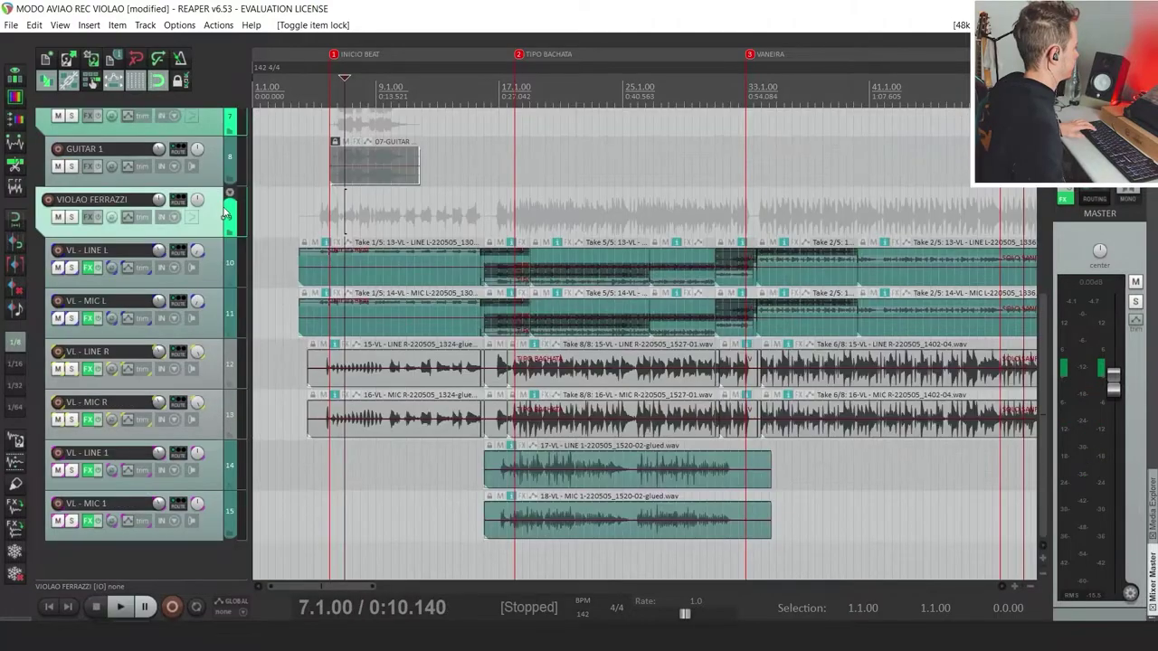
Solo the VL - LINE L and VL - MIC L tracks together to check how the pair responds
key("ctrl+s")
scroll(169, 284, "up", 2)
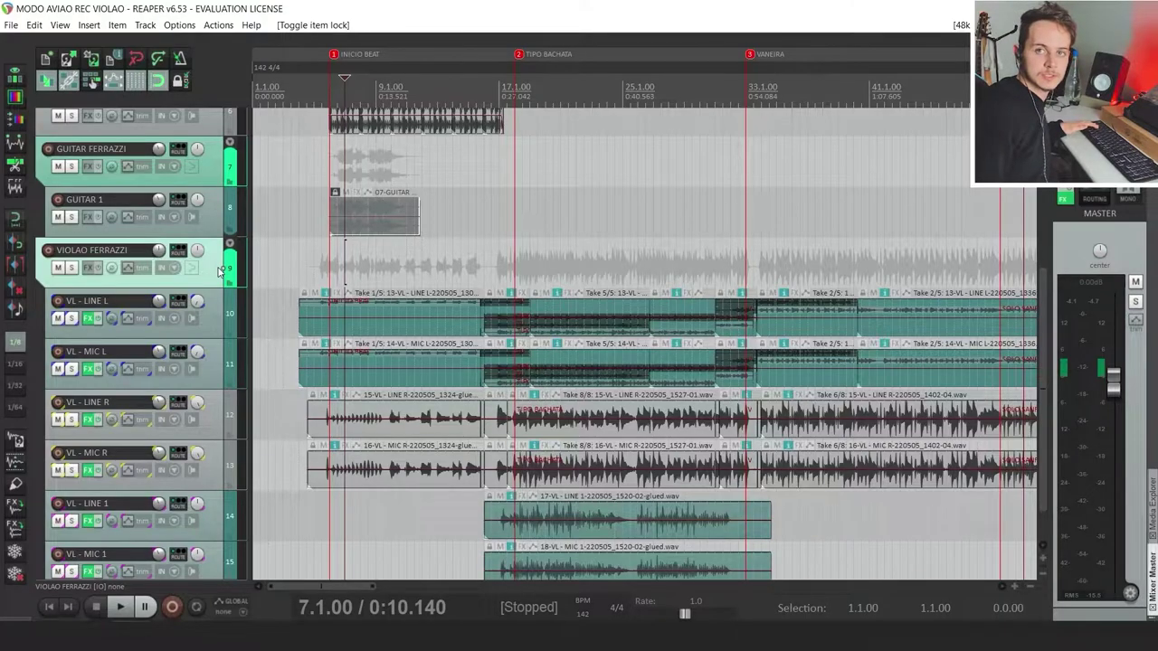
left_click(215, 327)
key("F6")
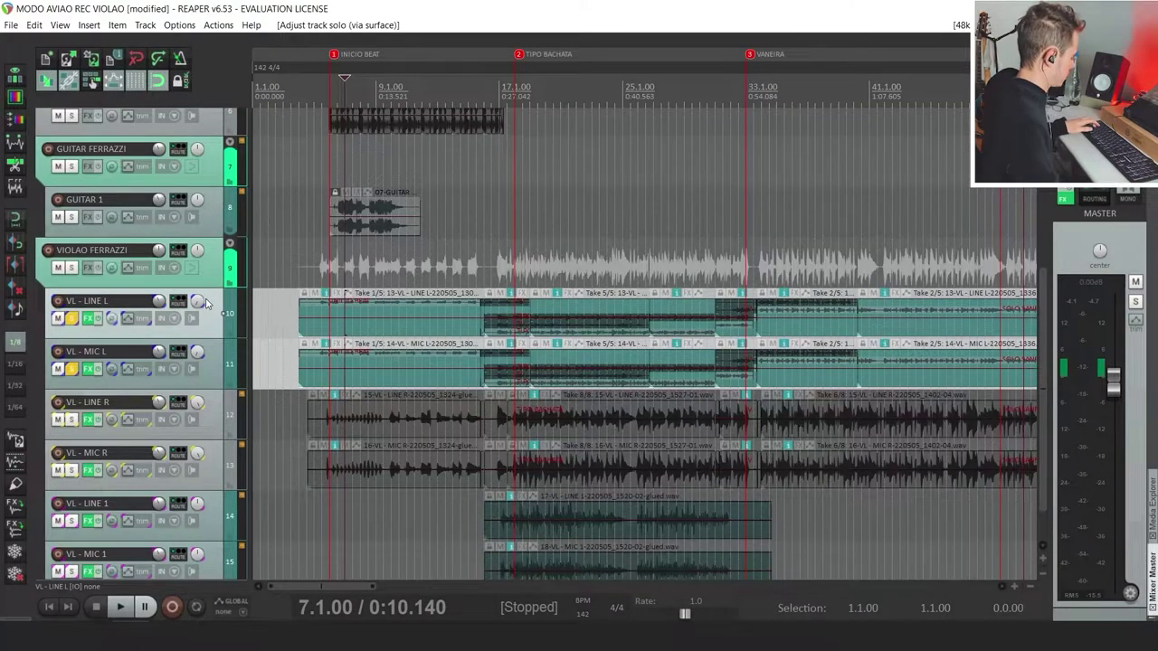
scroll(210, 325, "down", 1)
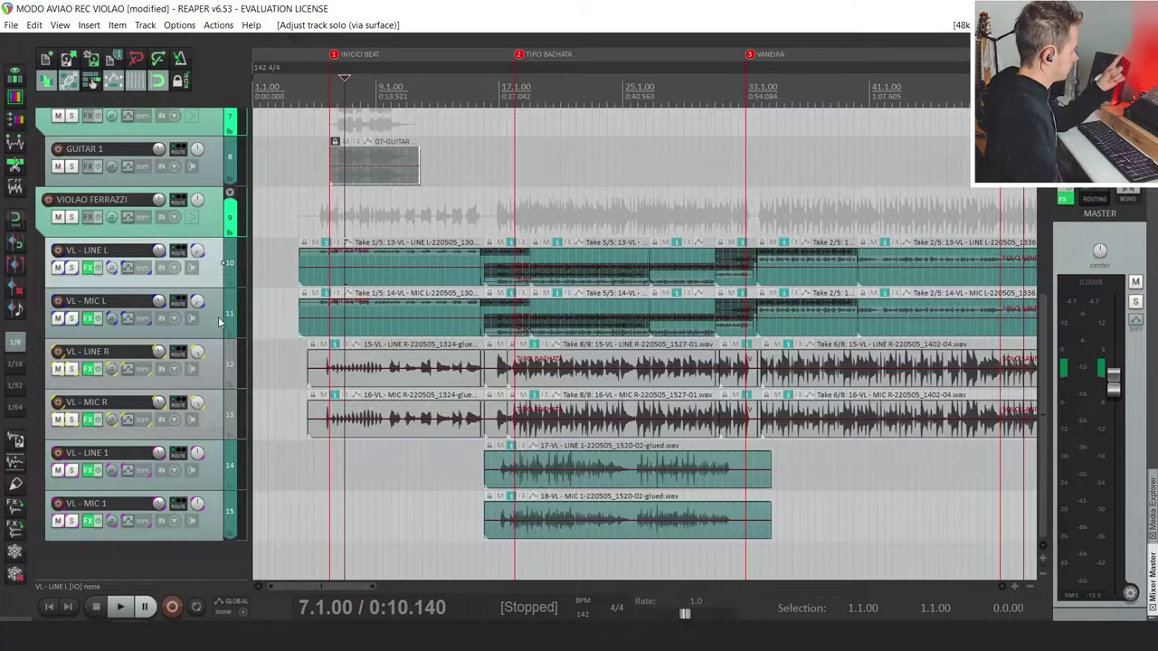
Examine the remaining acoustic guitar tracks from VL - MIC L to VL - MIC 1 by selecting them individually
left_click(219, 321)
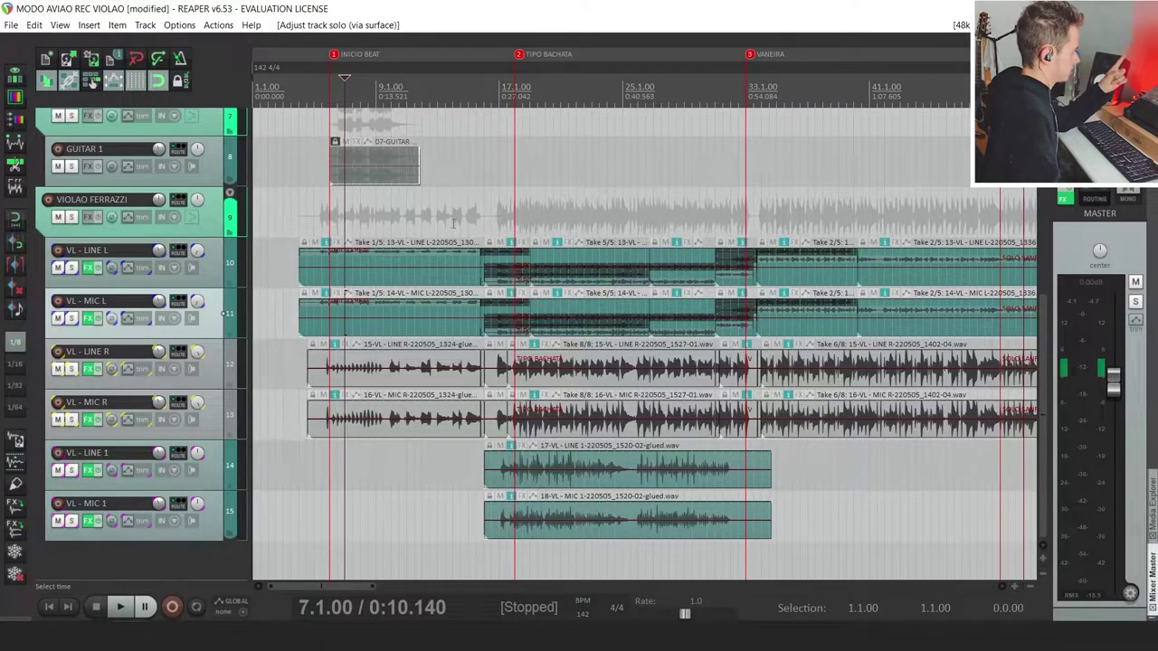
left_click(220, 374)
left_click(224, 411)
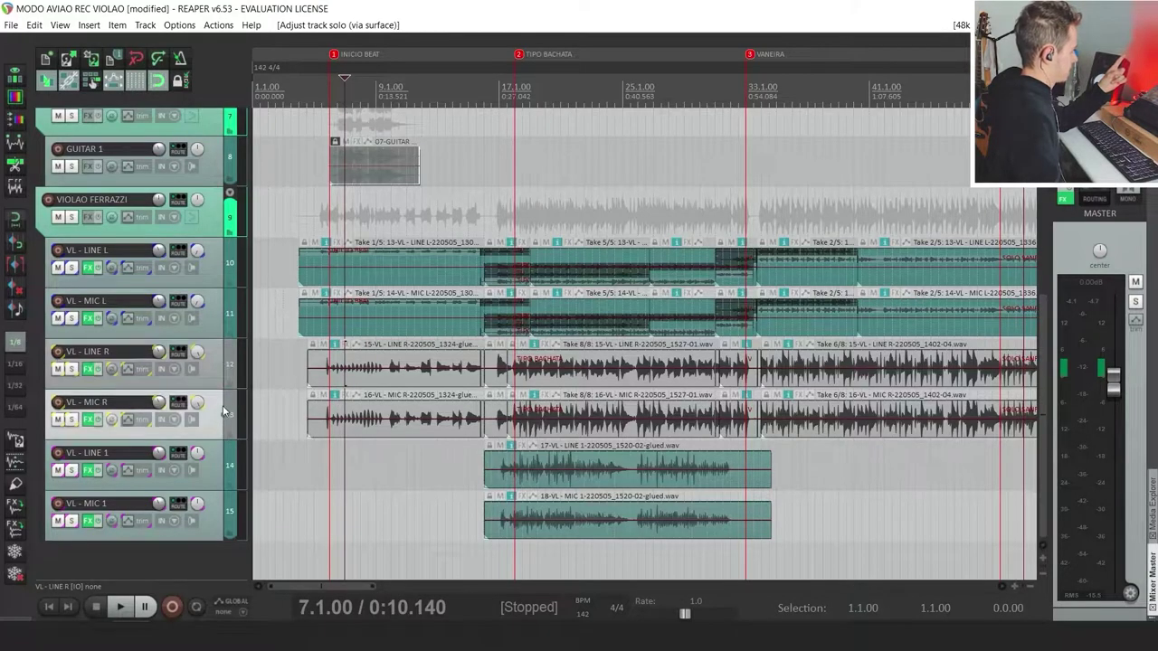
left_click(223, 368)
left_click(222, 417)
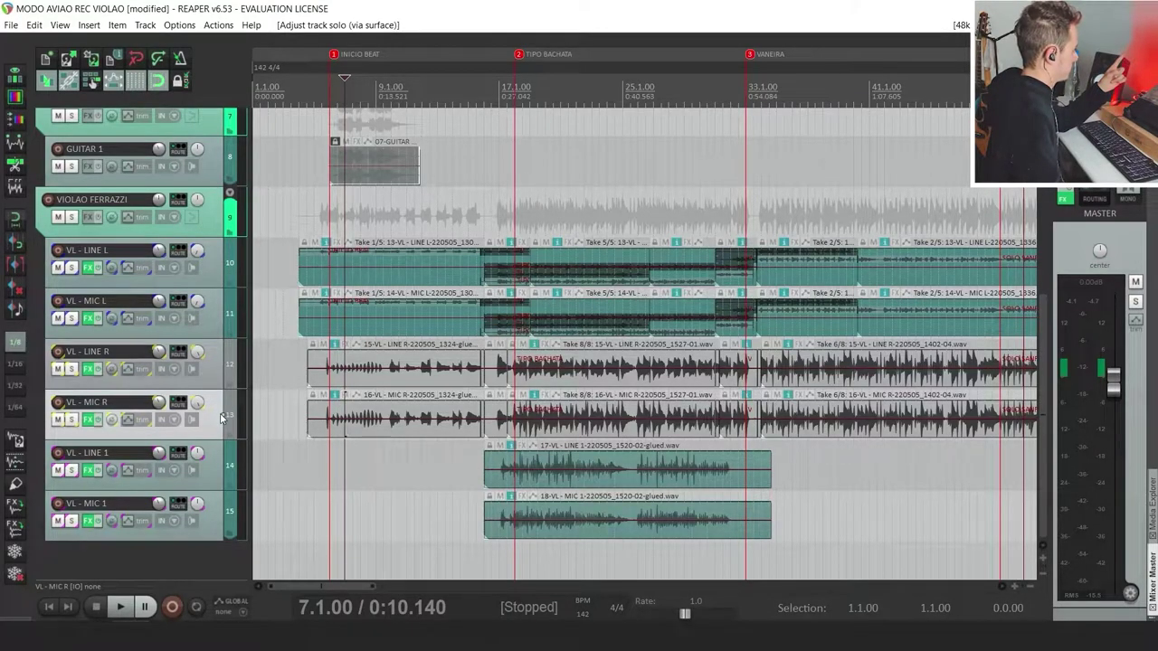
left_click(222, 475)
left_click(223, 506)
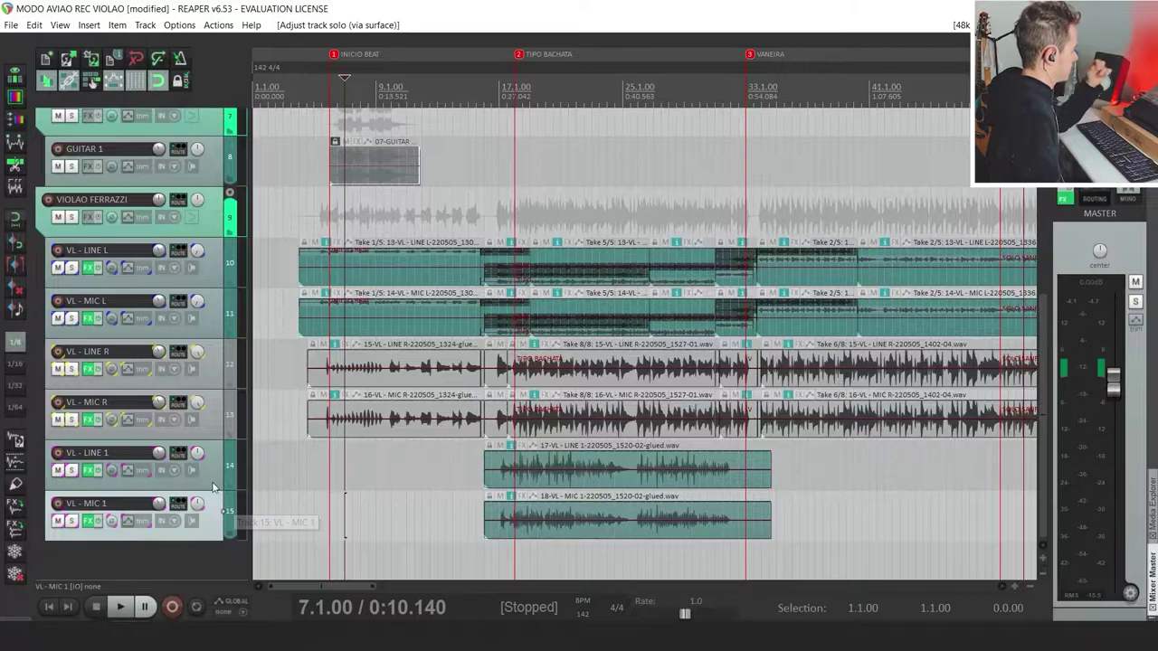
left_click(214, 469)
left_click(218, 540)
Select each line and mic pair in turn: the 1 tracks, the R tracks and finally the L tracks
left_click(209, 466)
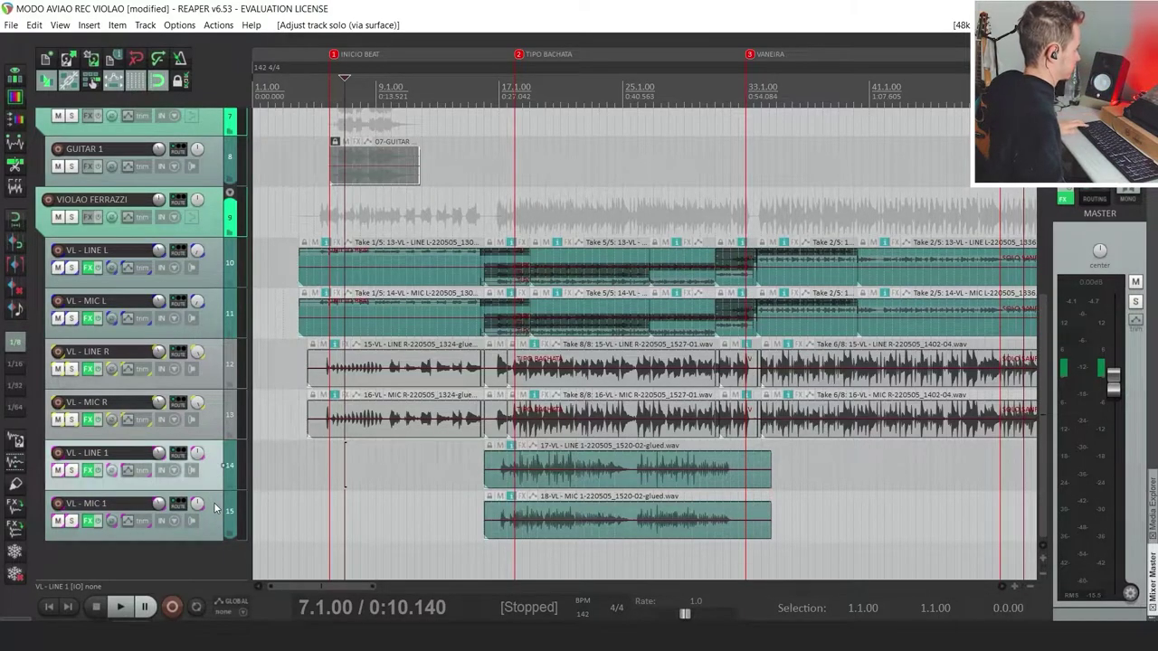
left_click(217, 507, "shift")
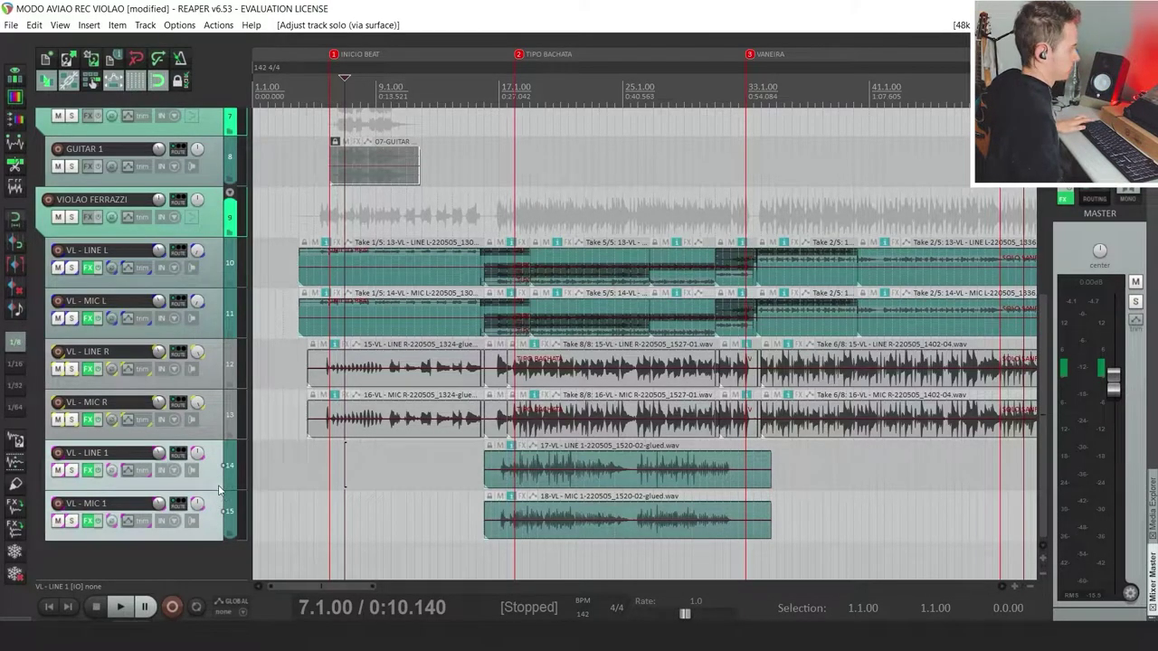
left_click(214, 365)
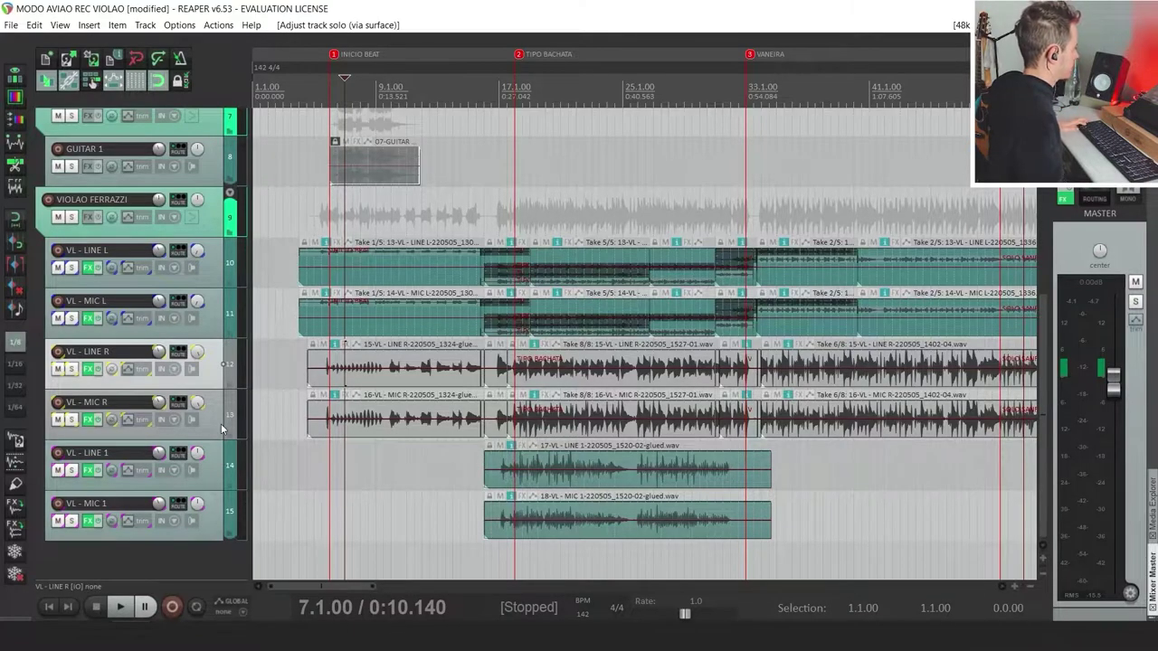
left_click(222, 427, "shift")
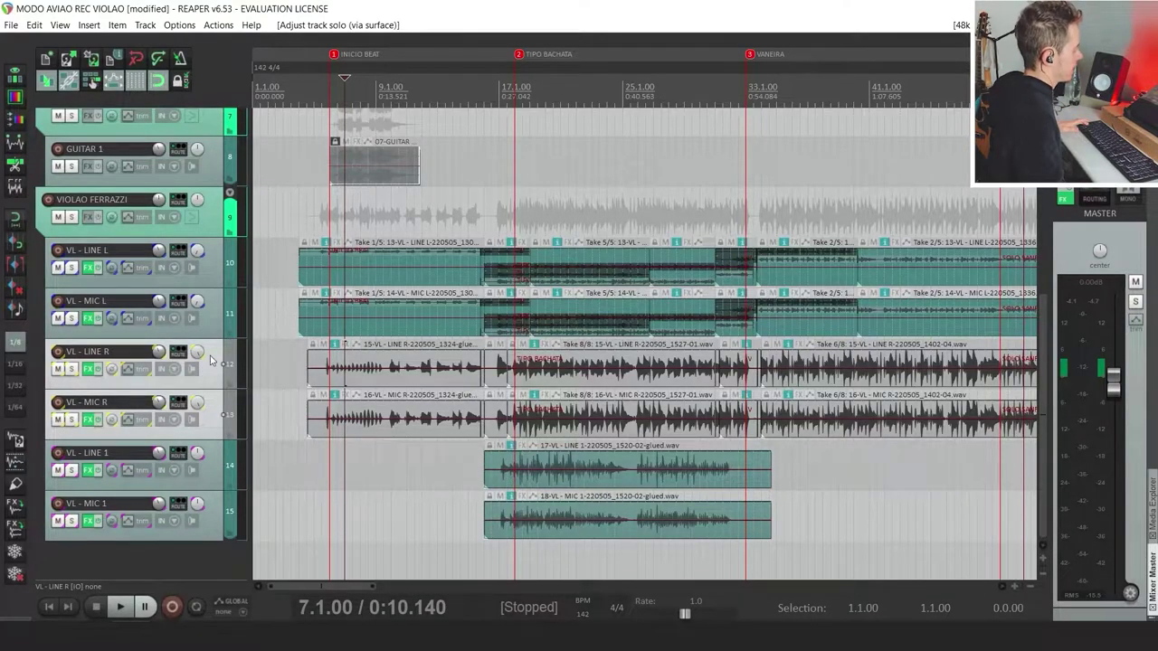
left_click(212, 269)
left_click(213, 318, "shift")
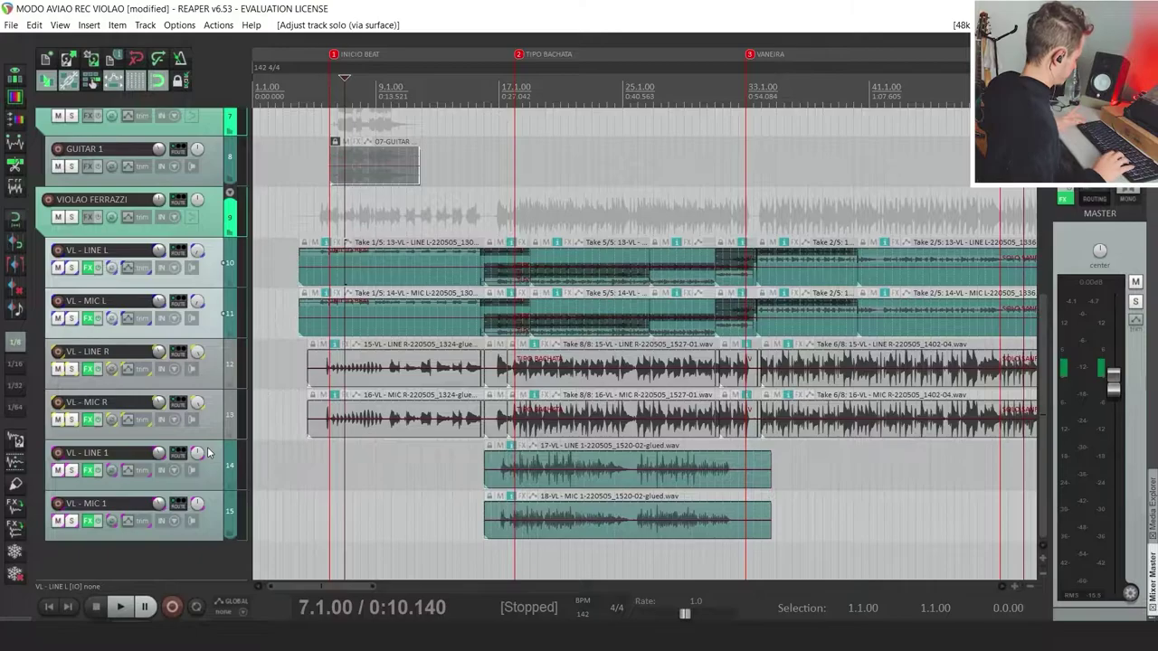
Reduce and enlarge the displayed waveform height of all media items to compare the peak views
key("shift+Down")
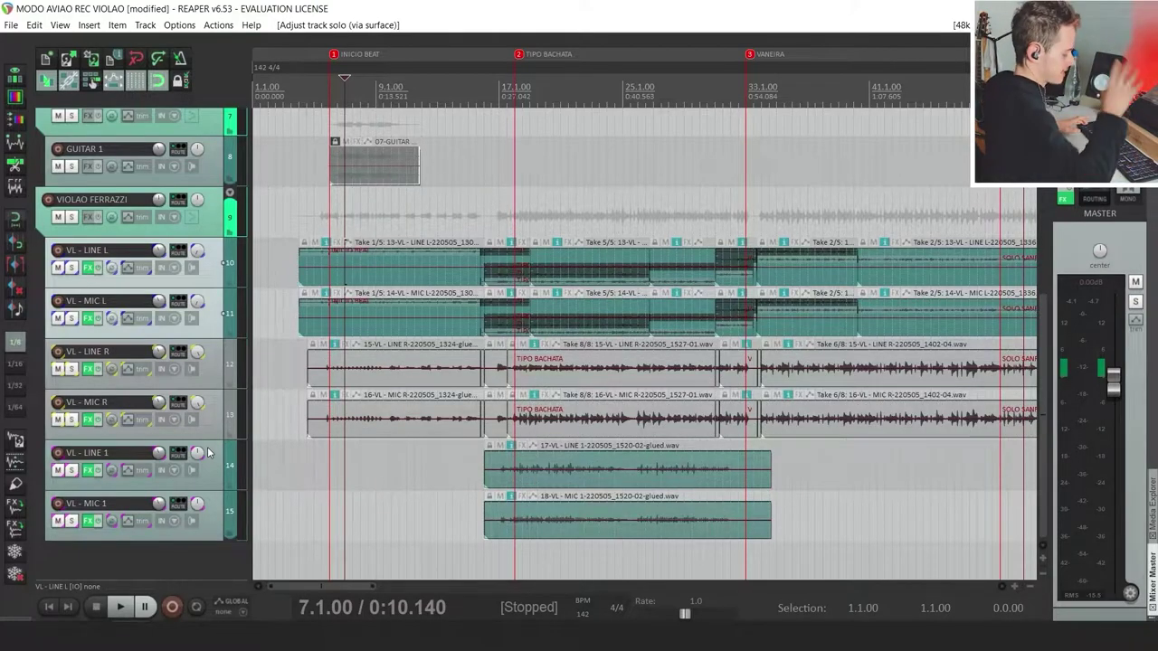
key("shift+Up")
key("shift+Up")
key("shift+Up")
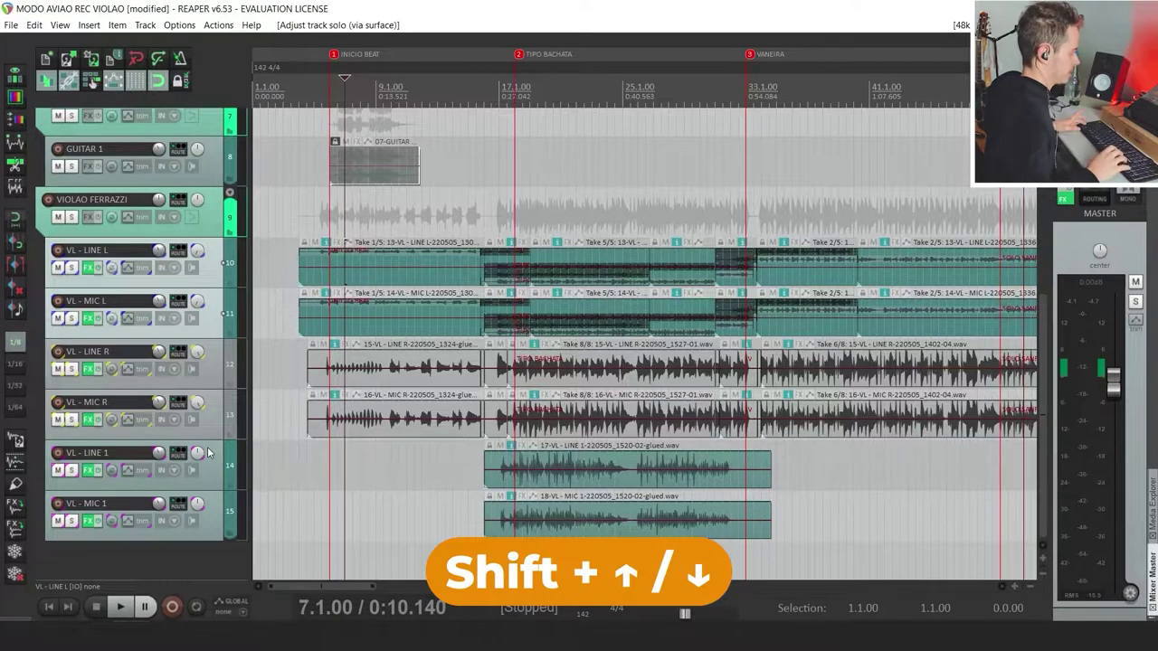
key("shift+Down")
key("shift+Up")
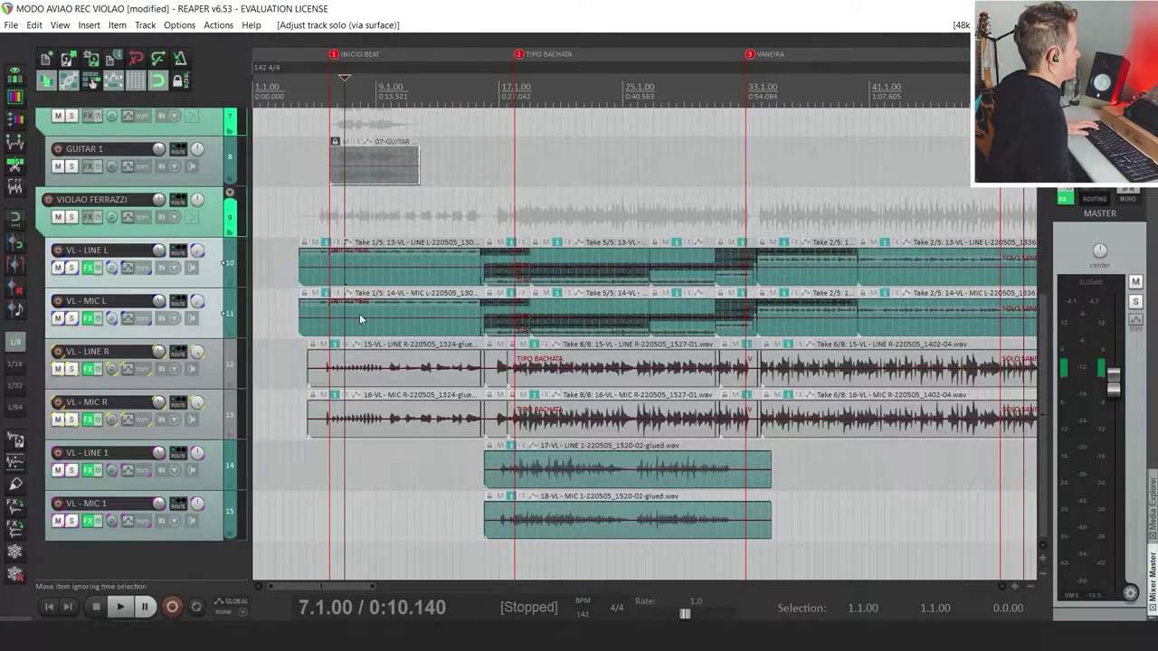
Solo the linked VL - LINE L and VL - MIC L tracks with the arrangement zoomed out
scroll(360, 319, "down", 3)
left_click(218, 223)
left_click(219, 263)
key("F6")
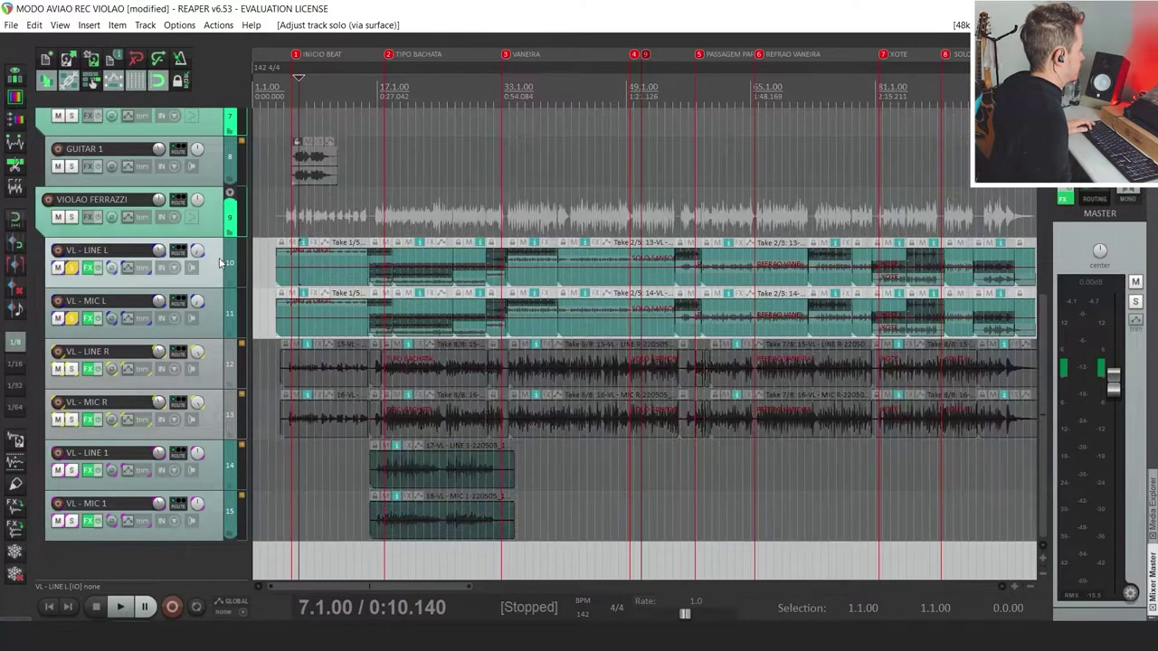
Select the VL - LINE L item that starts just before the TIPO BACHATA marker and examine its takes
left_click(351, 70)
scroll(351, 70, "up", 5)
left_click(787, 285)
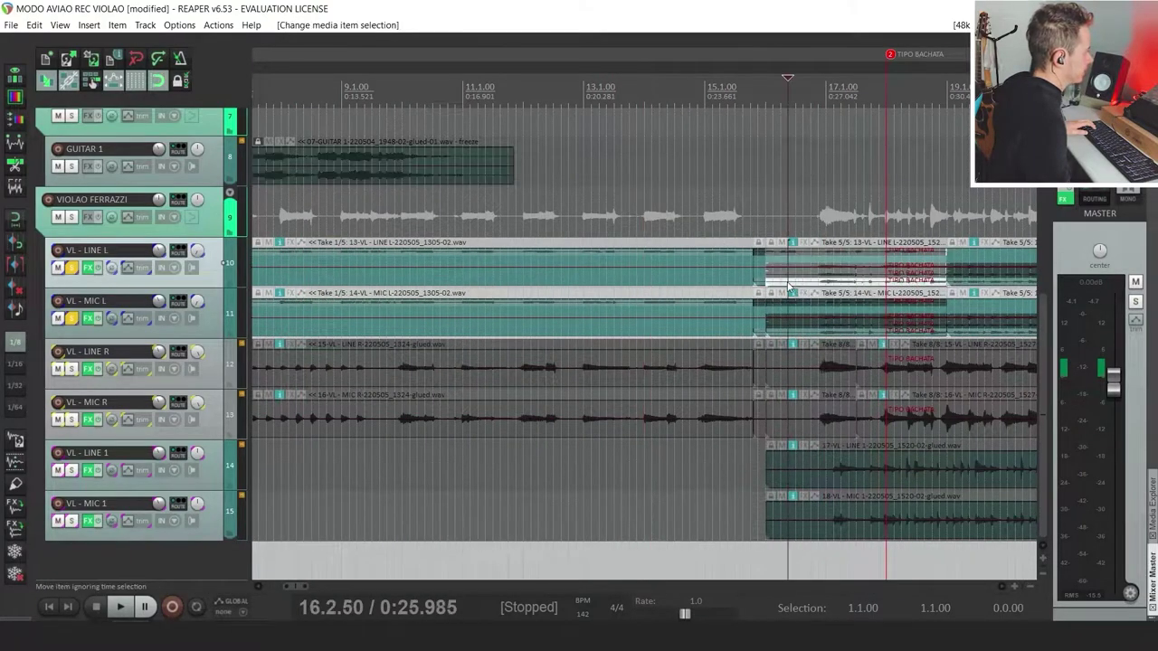
scroll(787, 285, "down", 2)
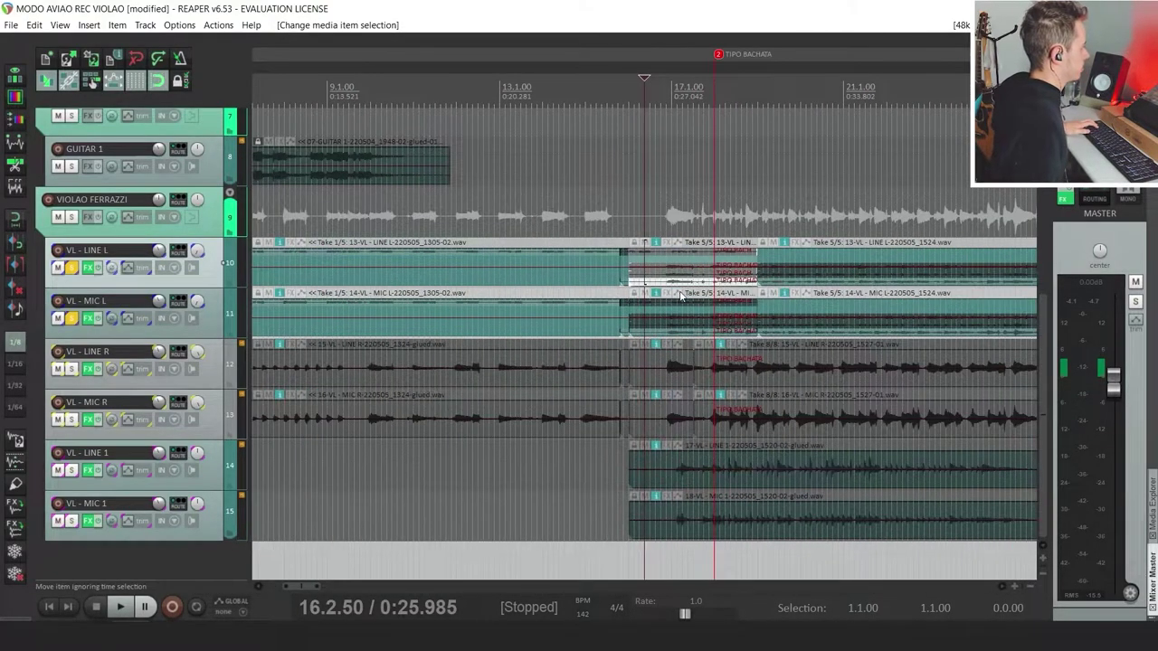
left_click(651, 222)
left_click(655, 281)
scroll(624, 294, "down", 4)
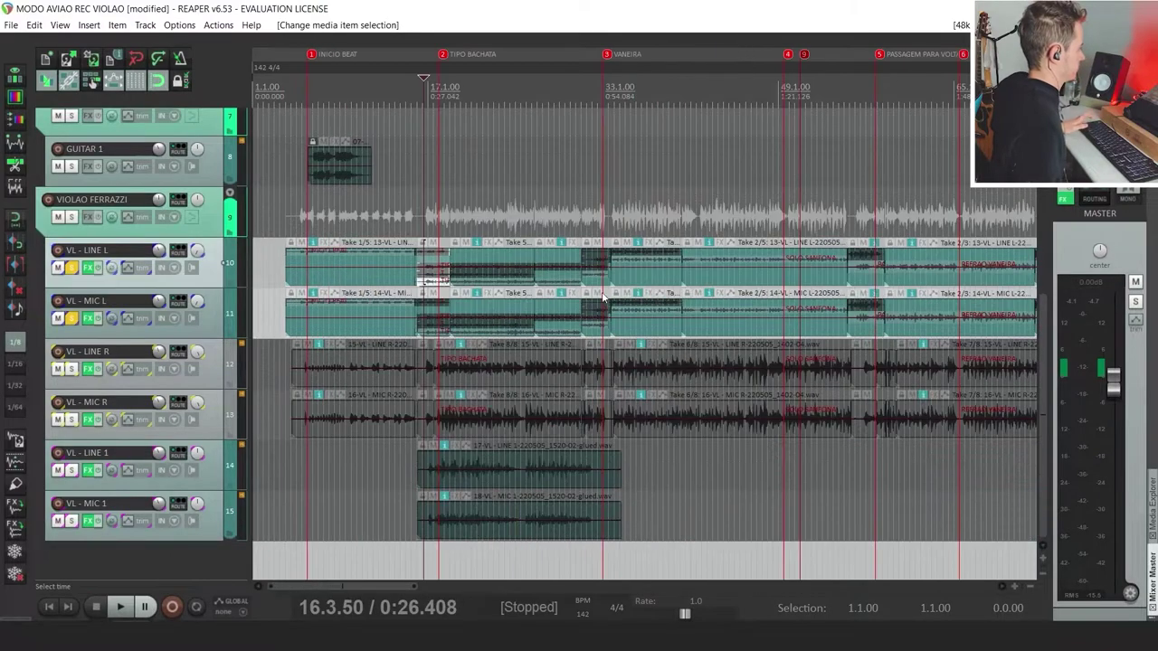
Unsolo VL - LINE L and VL - MIC L and sweep a selection over the media items on both tracks
left_click(74, 269)
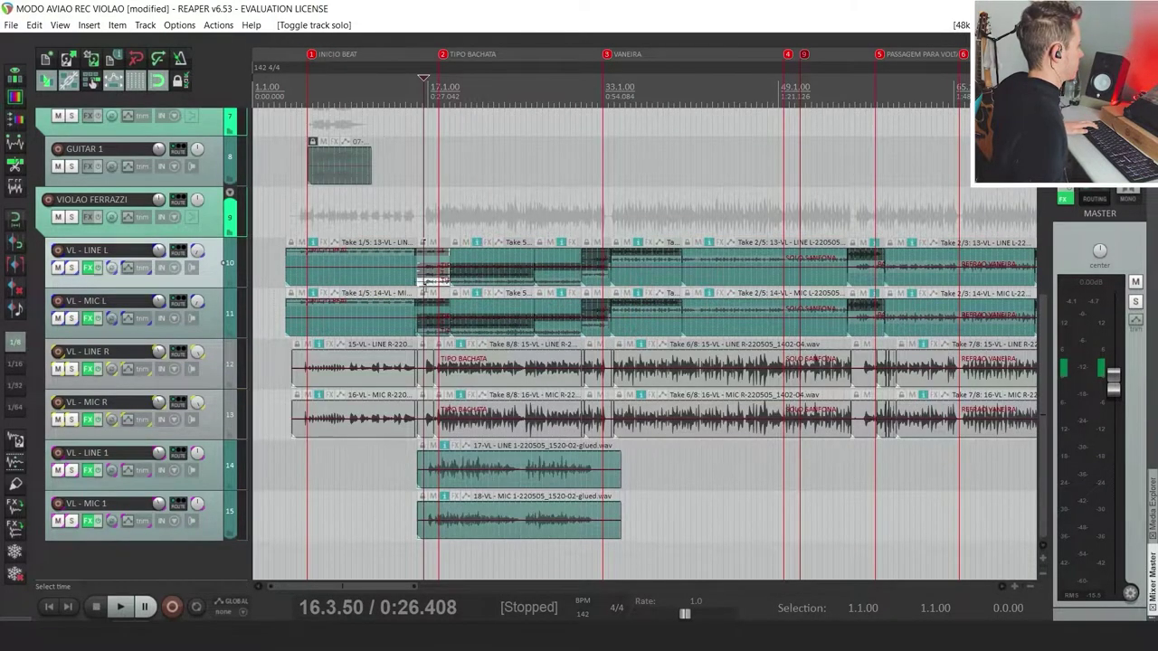
scroll(673, 261, "down", 3)
left_click_drag(673, 261, 256, 304)
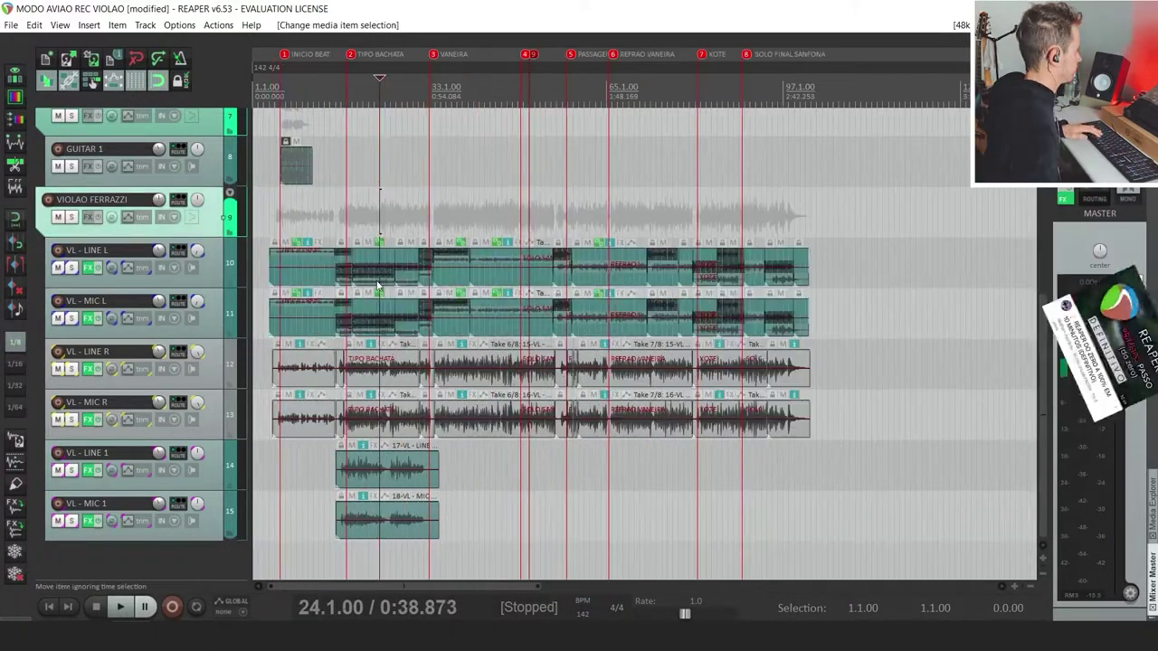
Select all items on VL - LINE L and VL - MIC L and group them
left_click(380, 282)
left_click_drag(830, 262, 265, 312)
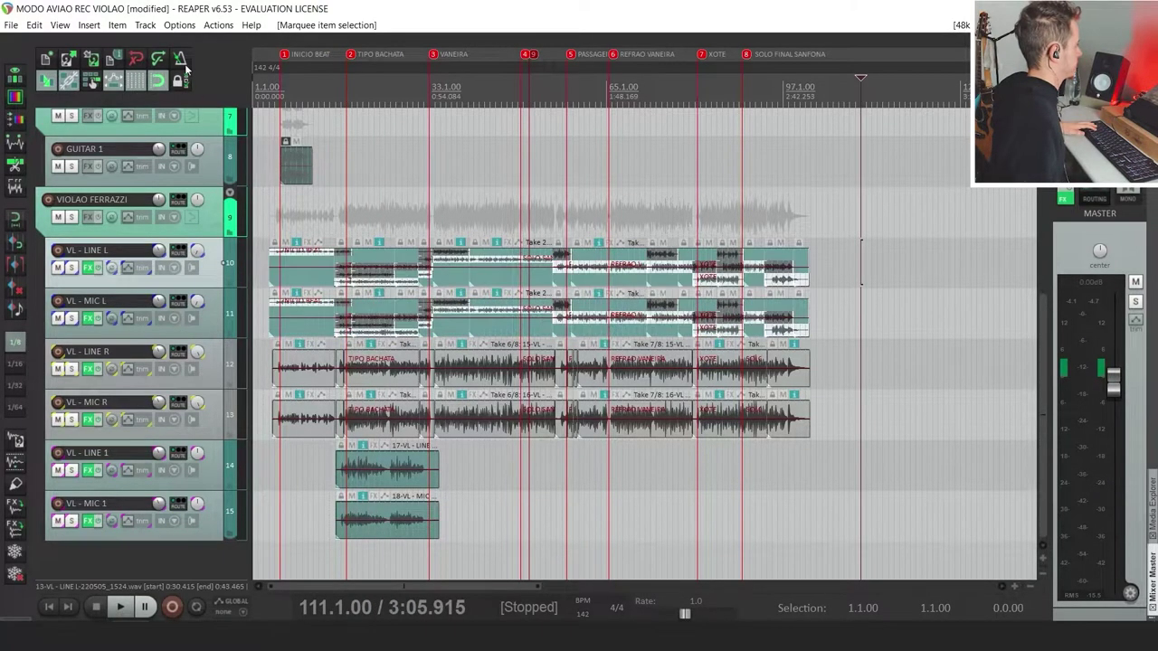
left_click(116, 25)
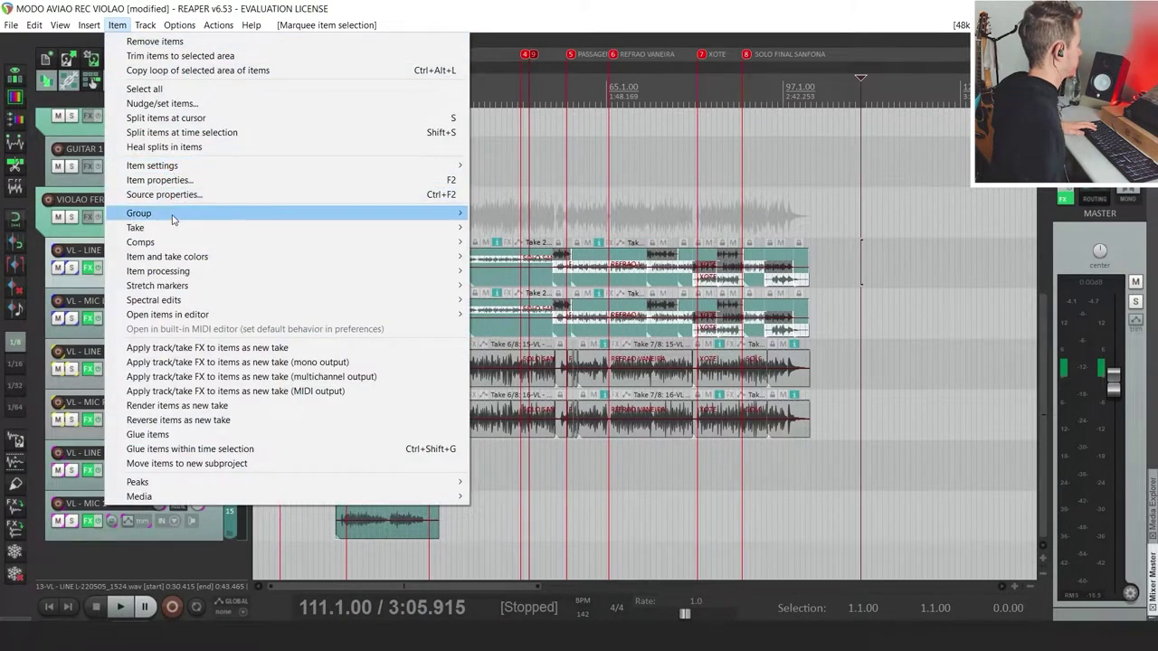
mouse_move(181, 214)
left_click(520, 213)
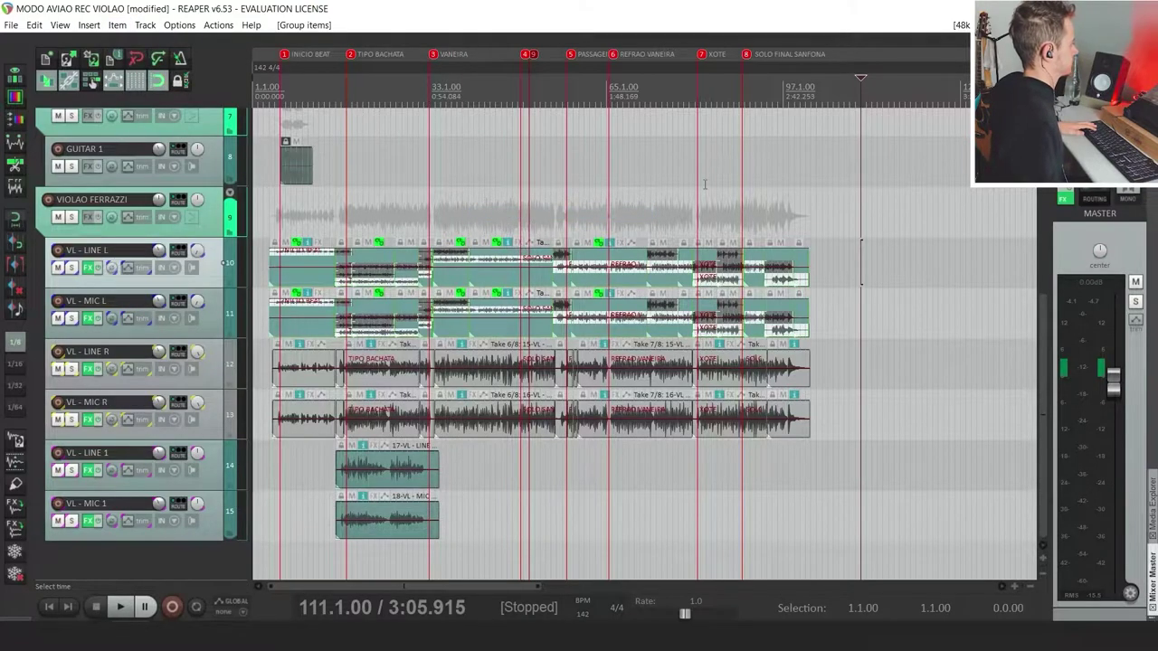
Group the items on VL - LINE R with VL - MIC R, and the items on VL - LINE 1 with VL - MIC 1
left_click(446, 87)
left_click_drag(875, 367, 257, 422)
key("g")
left_click_drag(459, 482, 332, 535)
scroll(362, 502, "up", 4)
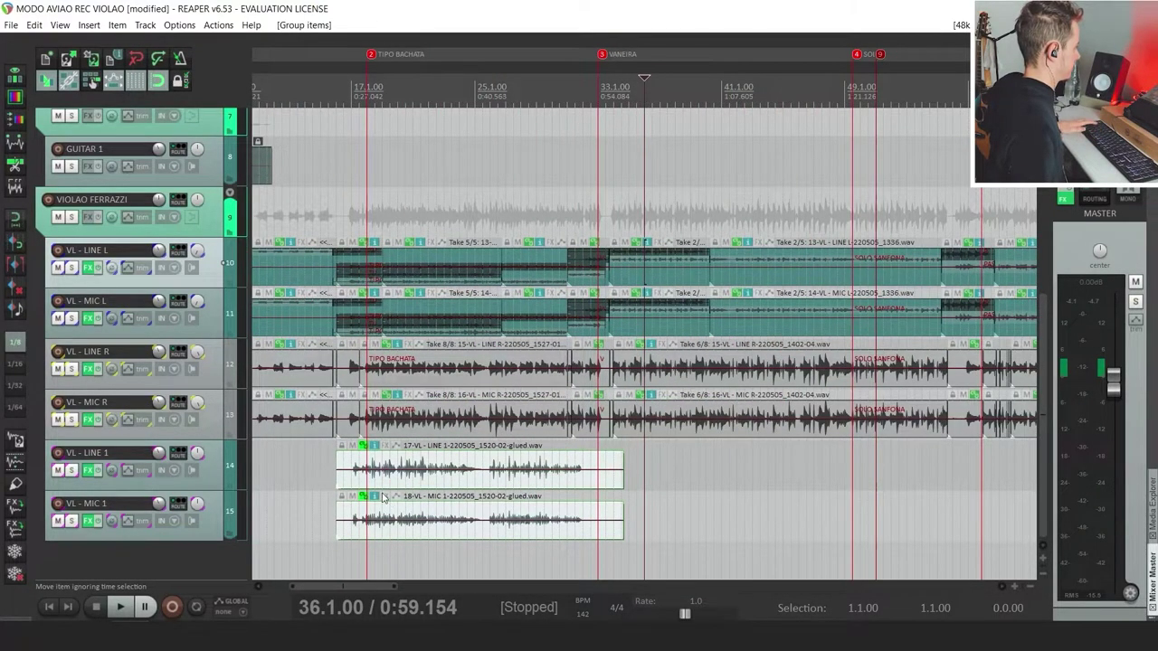
Solo VL - LINE L and VL - MIC L and split their grouped items at 16.4.65, just before the TIPO BACHATA marker
scroll(384, 498, "down", 4)
left_click(308, 88)
scroll(500, 295, "up", 4)
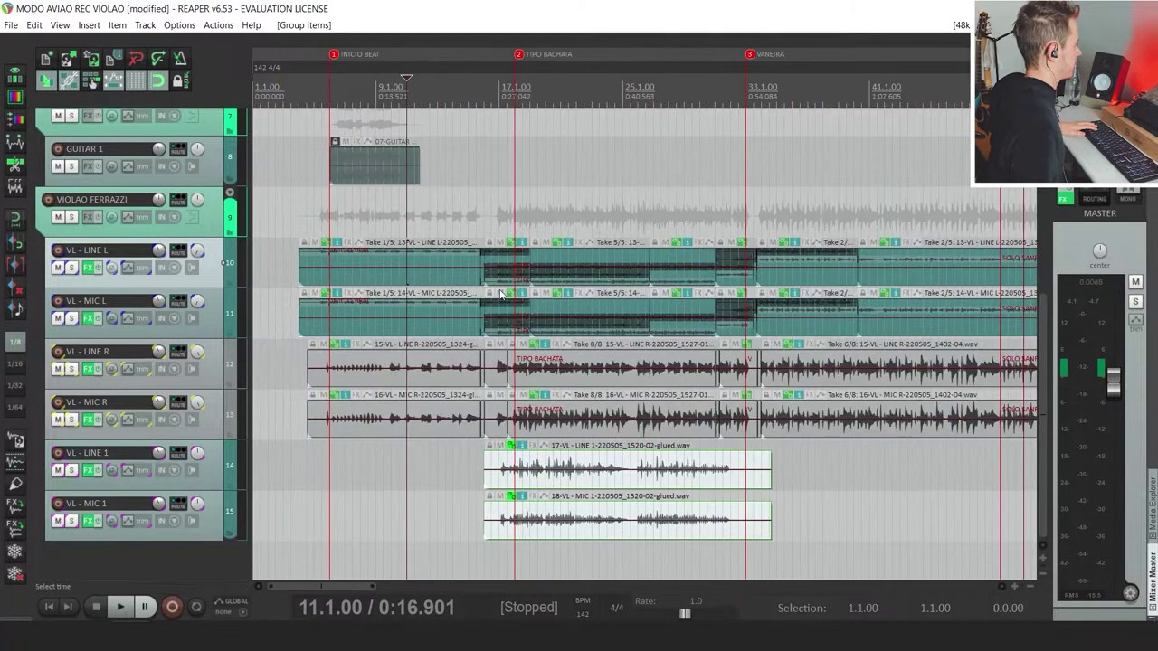
left_click(498, 271)
scroll(648, 279, "up", 5)
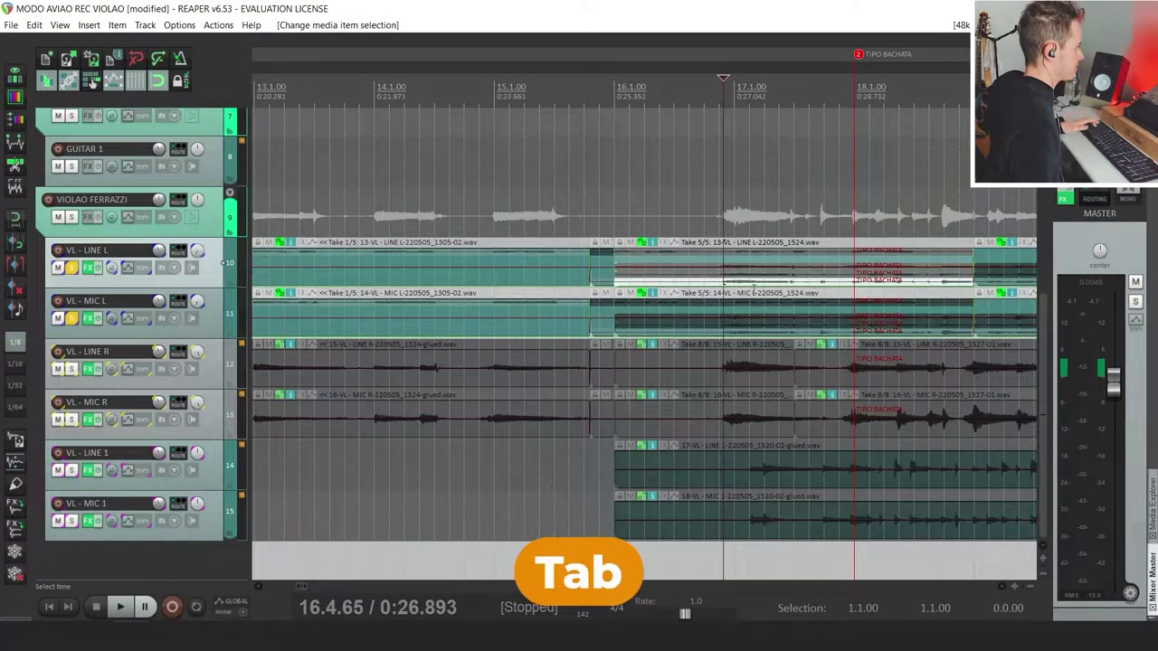
key("s")
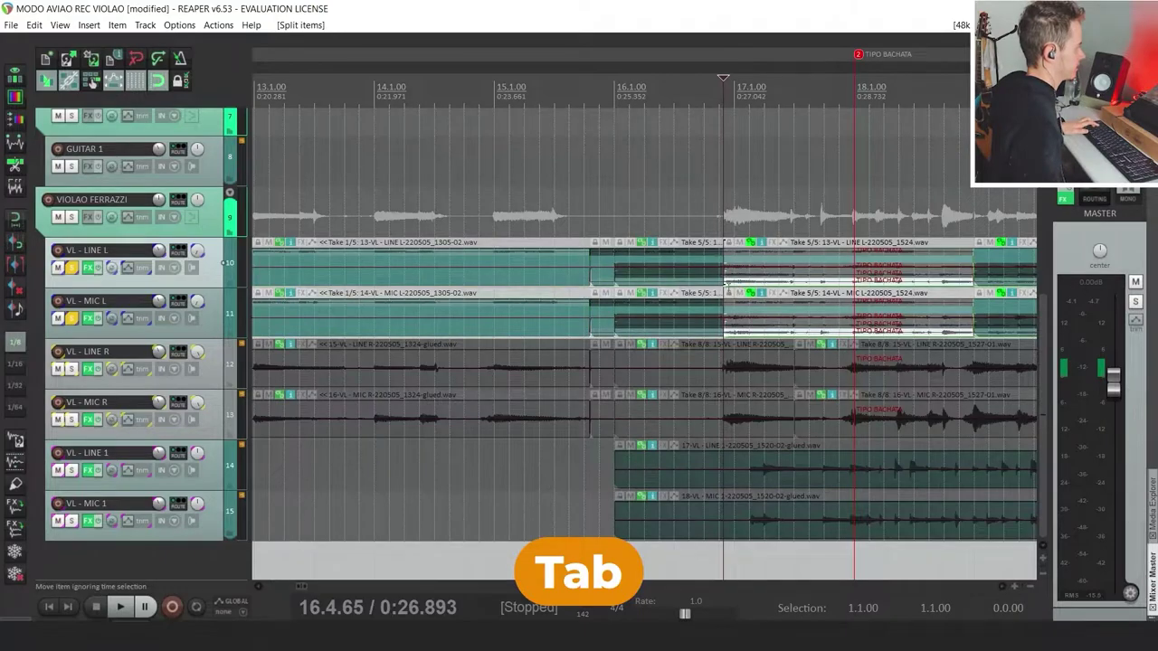
Delete the leftover VL - LINE L and VL - MIC L pieces before the split and extend the preceding Take 1/5 items up to it
left_click_drag(693, 237, 608, 325)
key("Delete")
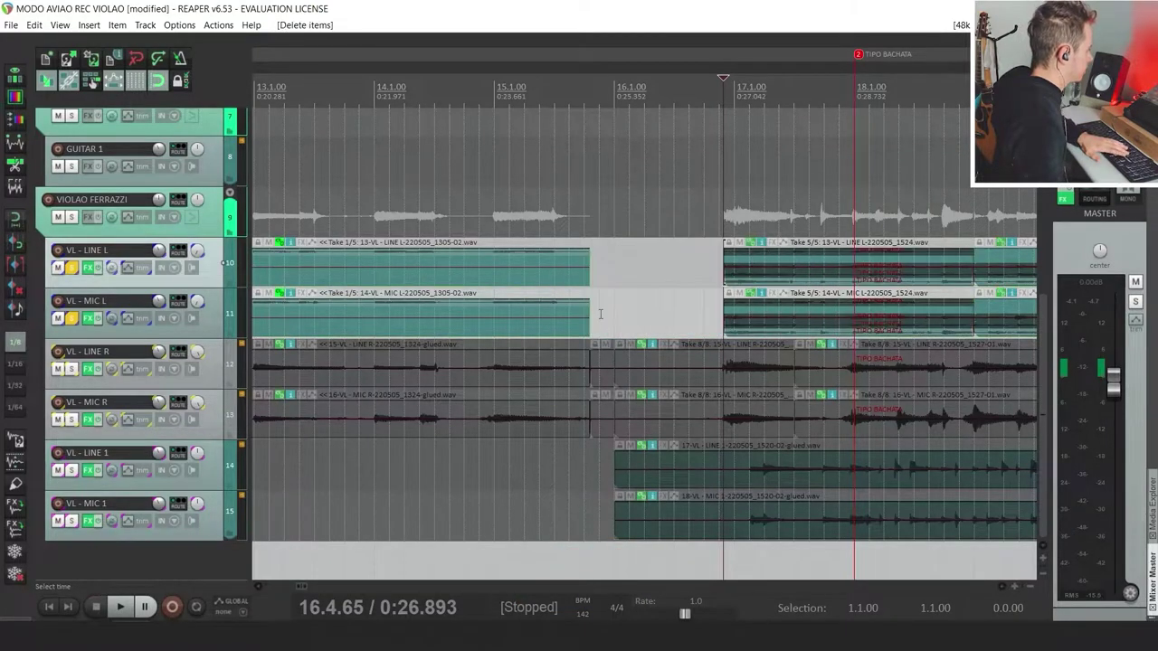
left_click_drag(590, 268, 726, 268)
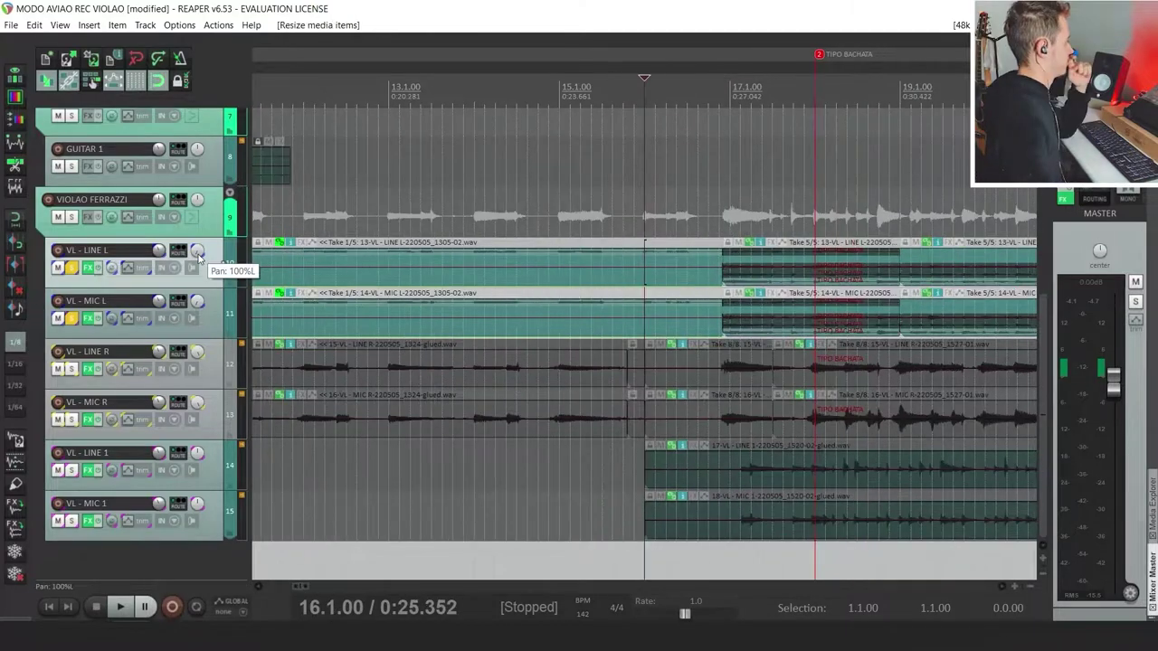
Center the pan of the linked VL - LINE L and VL - MIC L tracks and play from 16.1.00 through the new transition
double_click(198, 253)
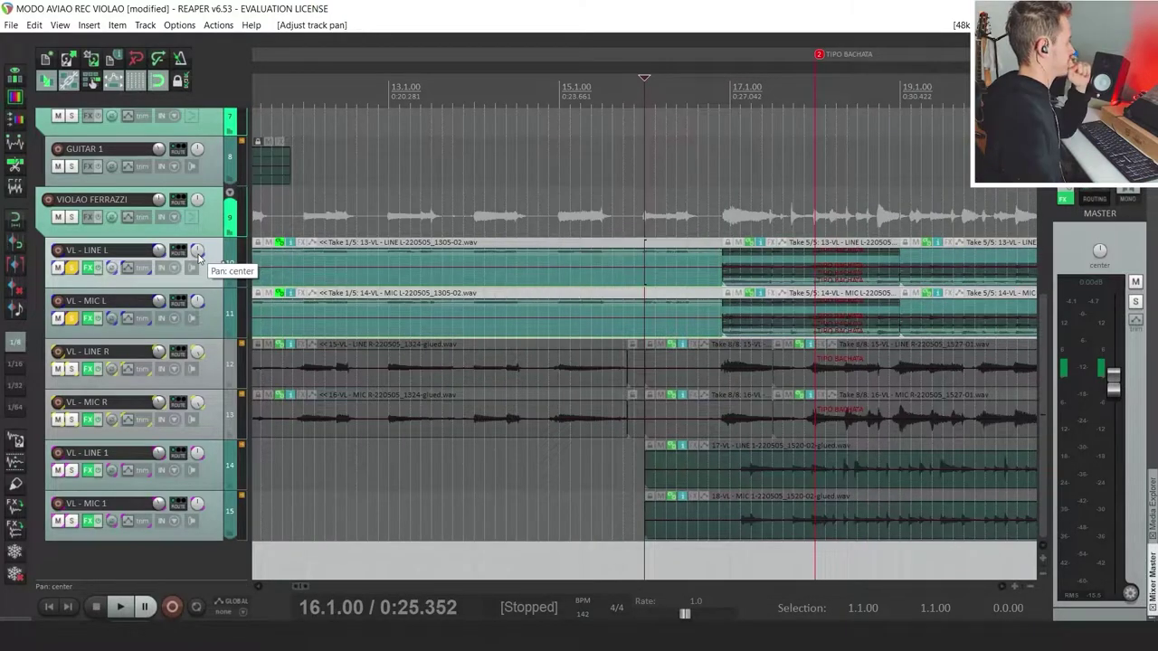
key("space")
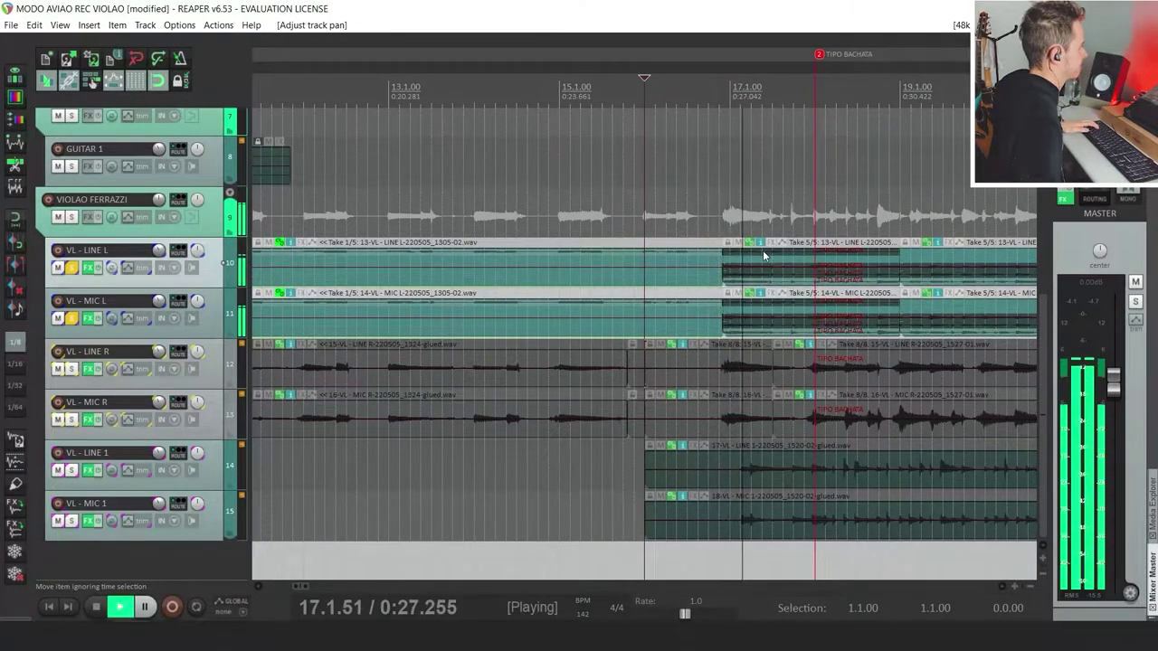
scroll(814, 258, "down", 2)
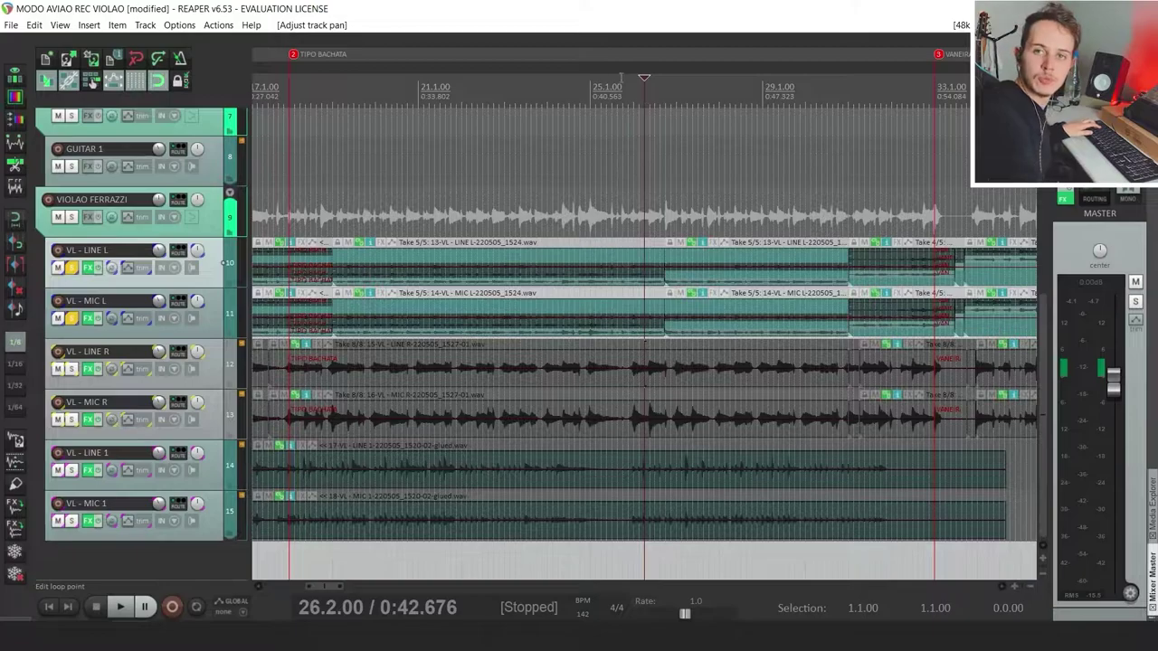
Play the TIPO BACHATA section of the soloed left pair, checking the item joins around bars 26 and 31
left_click(461, 77)
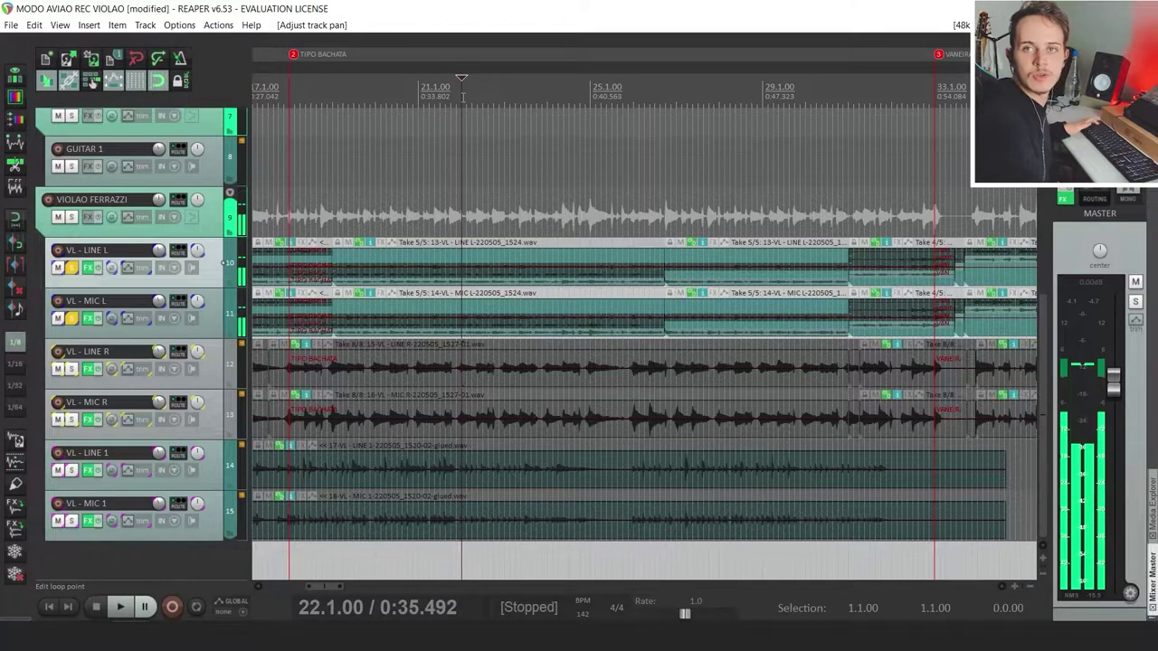
key("space")
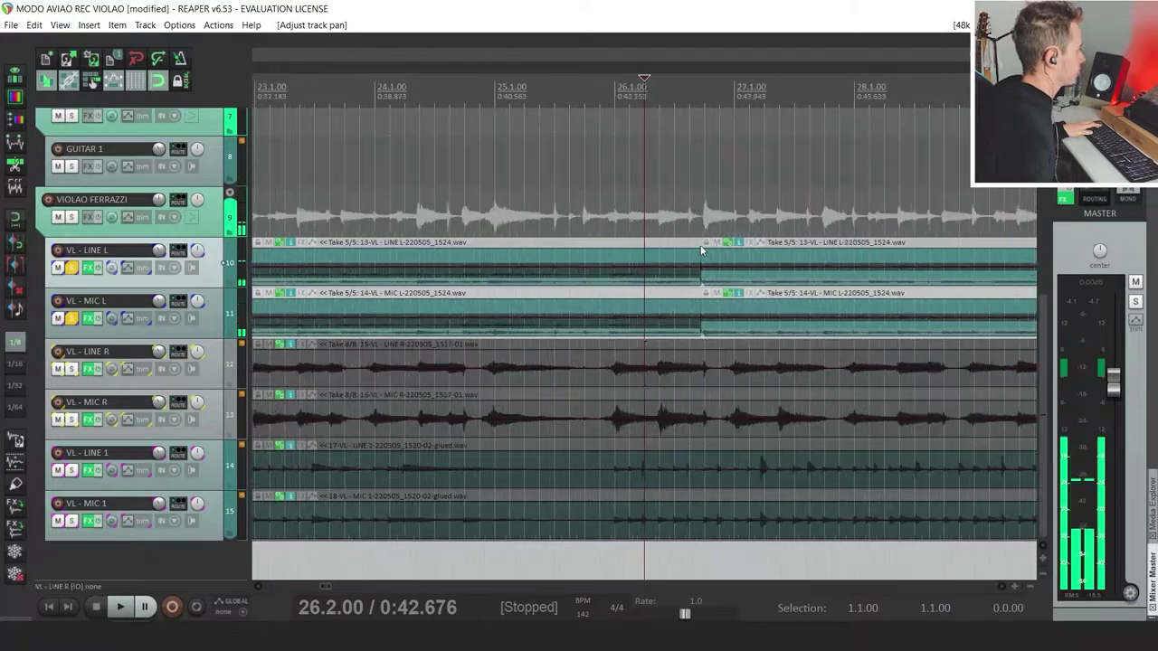
scroll(701, 252, "up", 2)
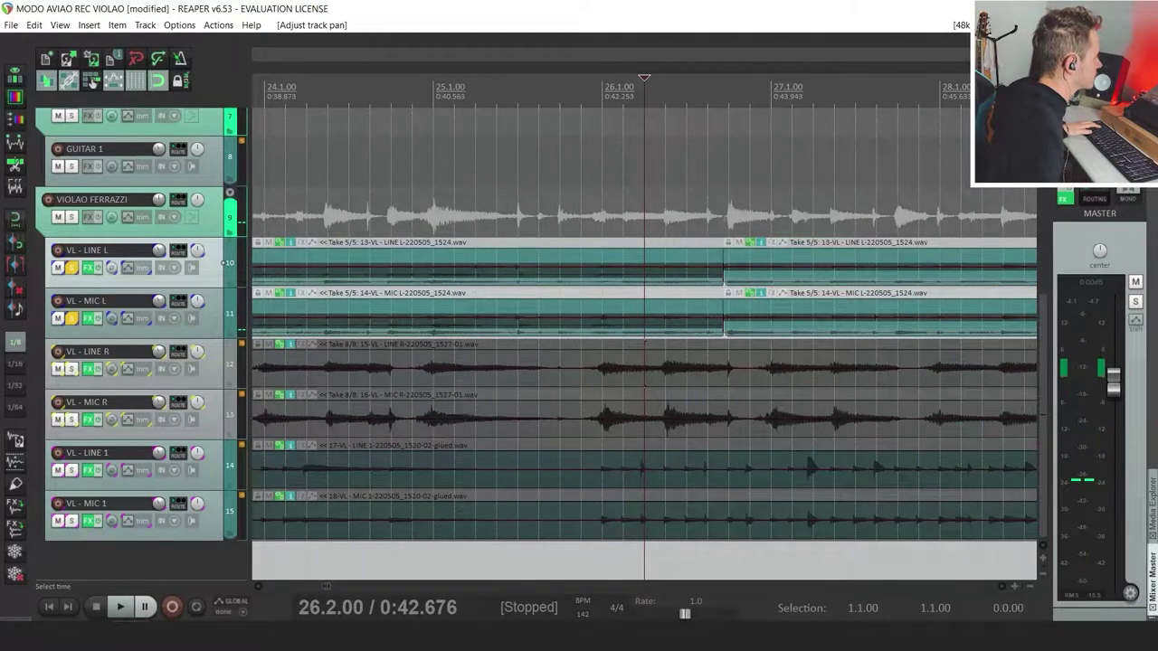
scroll(695, 80, "down", 3)
key("space")
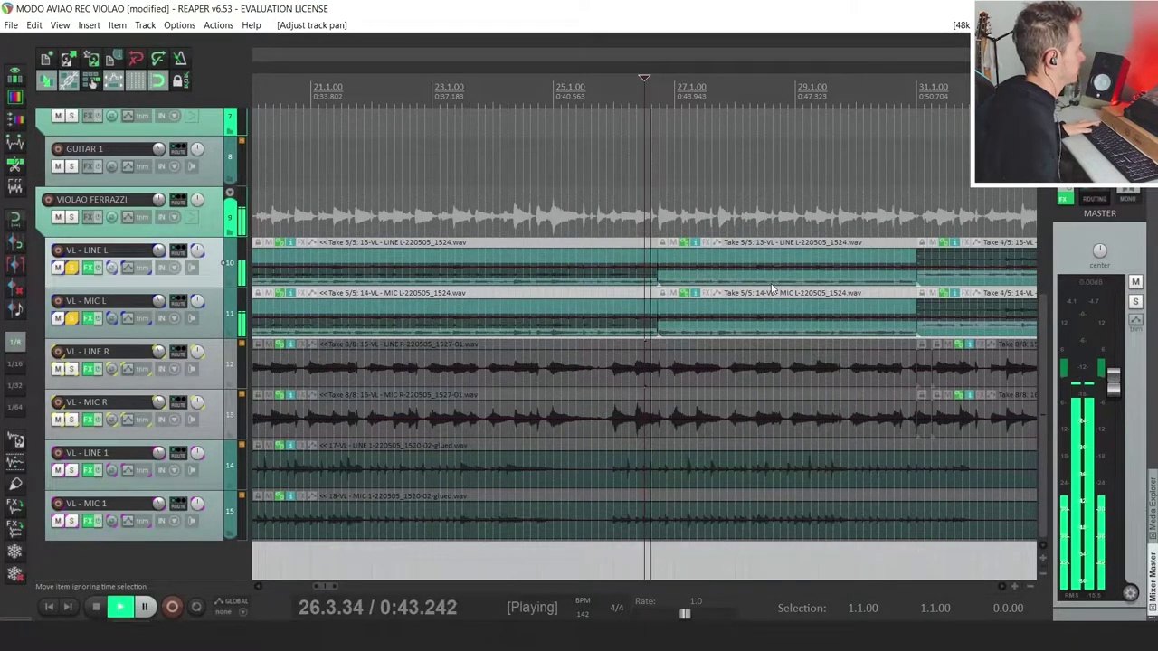
scroll(772, 287, "up", 3)
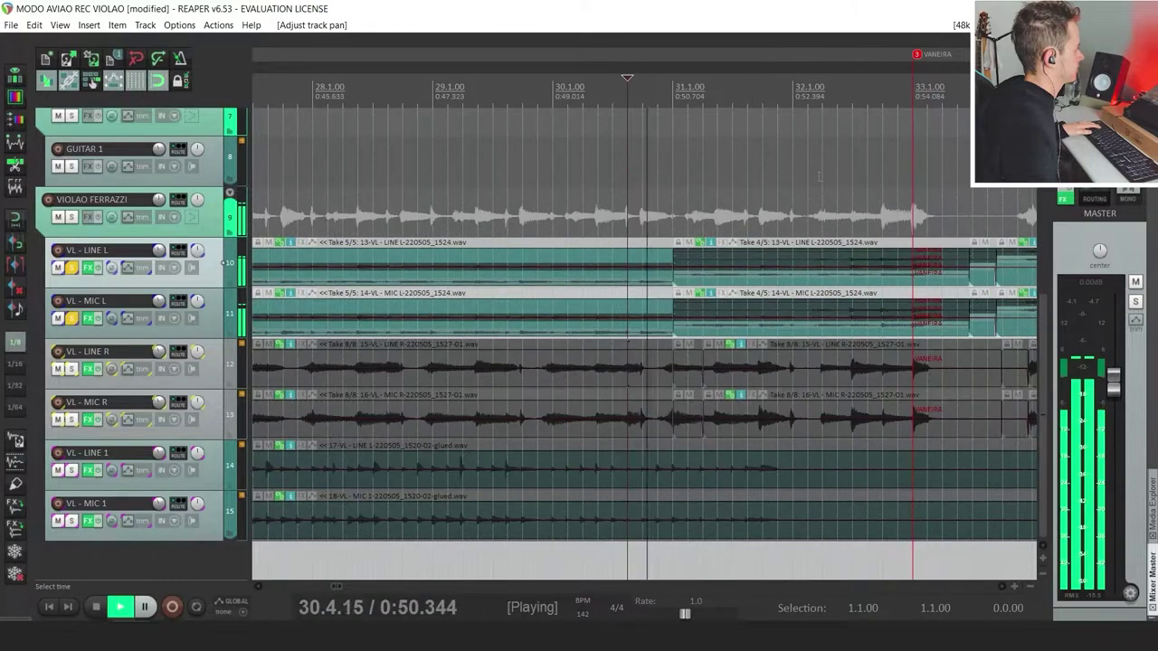
key("space")
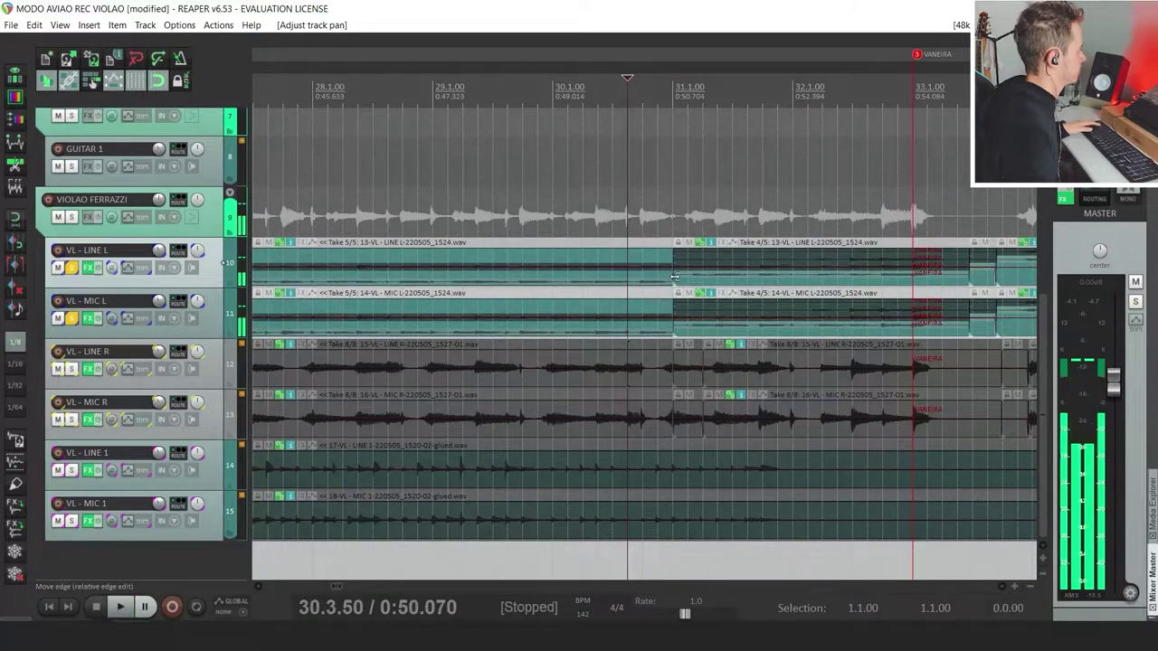
Move the left pair's join between the Take 5/5 and Take 4/5 items to 31.1.44 and play through to the VANEIRA marker
left_click(679, 280)
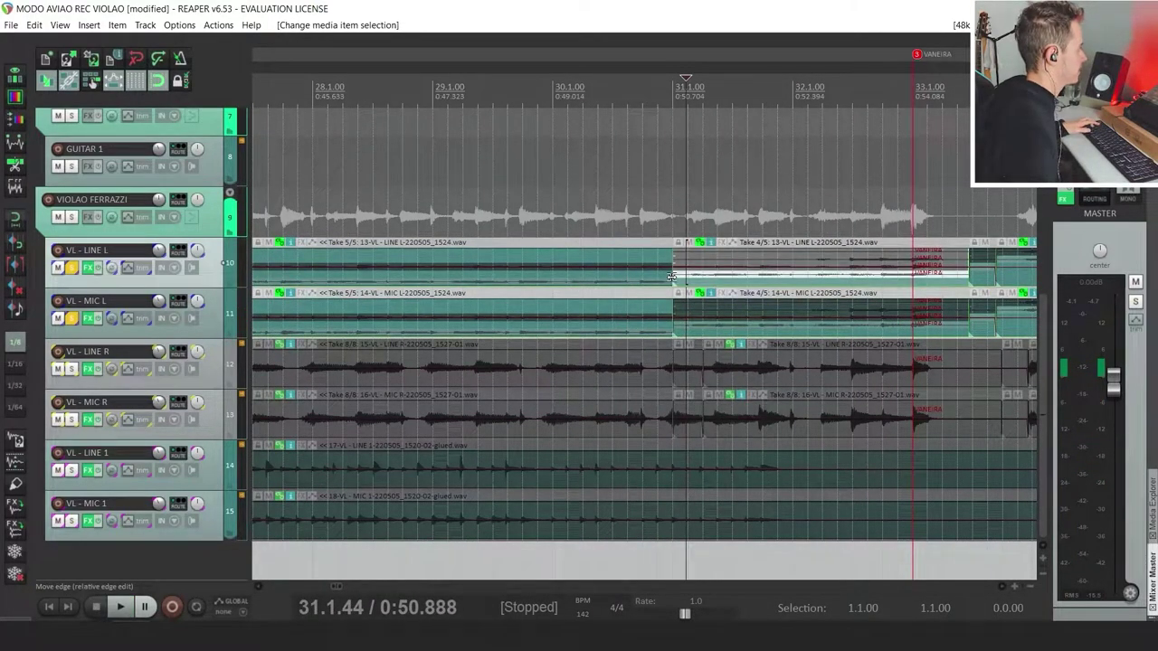
left_click_drag(672, 276, 685, 276)
left_click(661, 270)
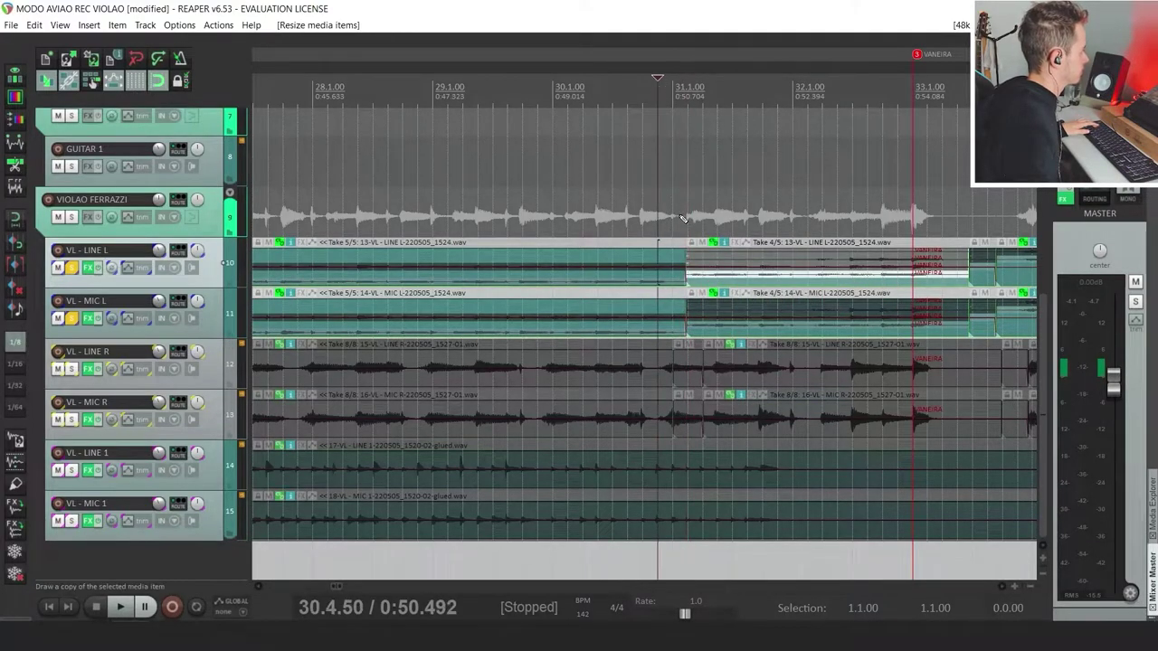
scroll(680, 224, "up", 2)
scroll(680, 223, "down", 2)
key("space")
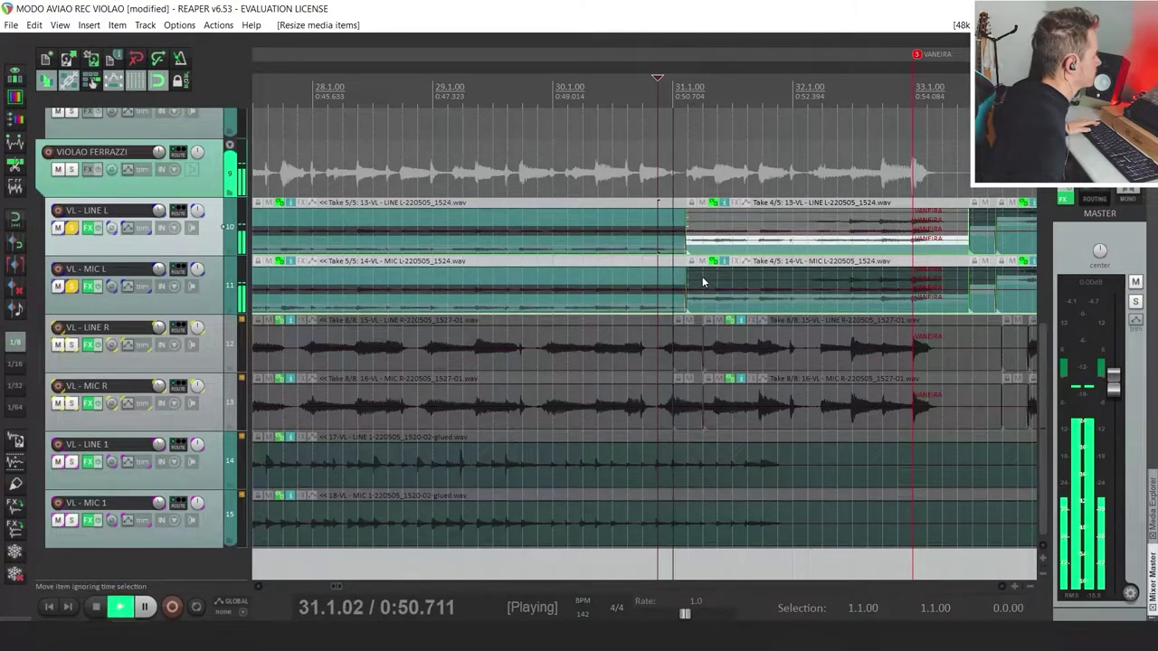
scroll(807, 275, "down", 2)
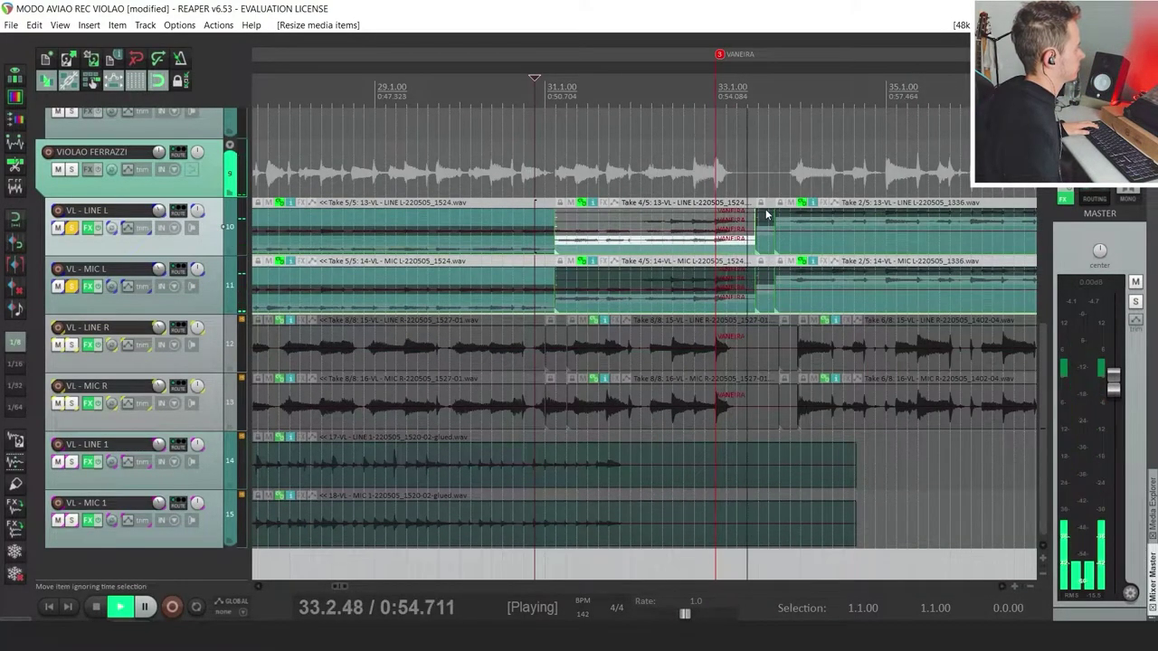
key("space")
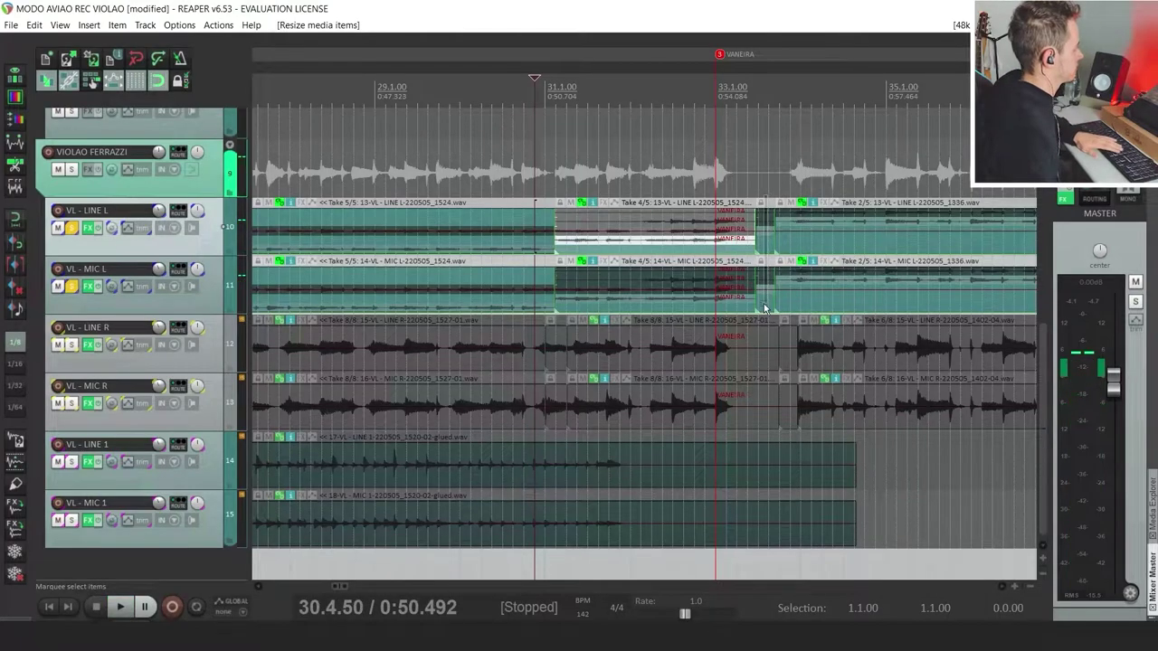
Delete the short items after the VANEIRA marker on the left pair, extend the Take 4/5 items to the Take 2/5 items and play the transition
key("Delete")
left_click_drag(770, 286, 775, 286)
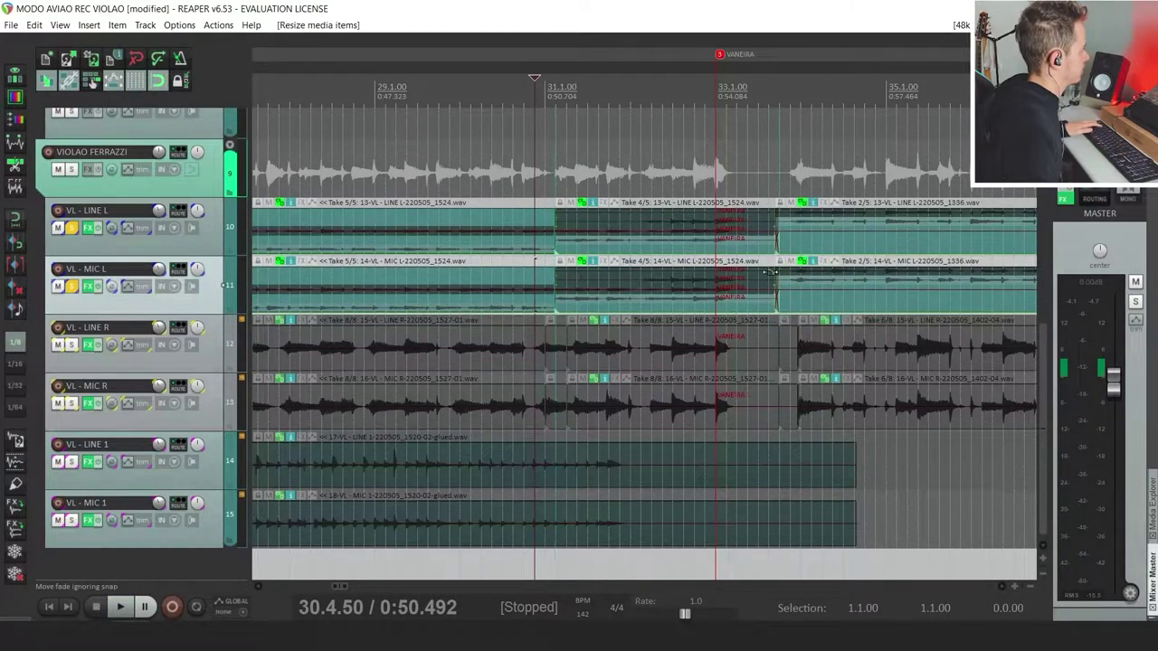
left_click(705, 78)
key("space")
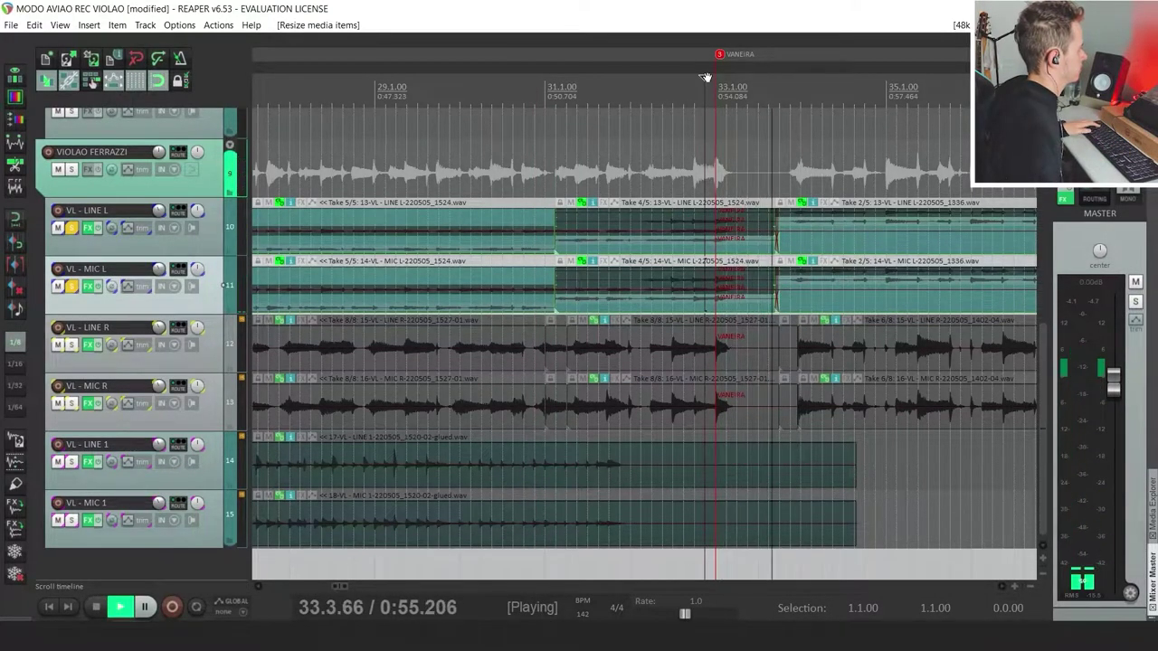
key("space")
Split only the left pair's Take 4/5 items at 33.3.00 and delete the short pieces after the split
left_click(758, 78)
key("s")
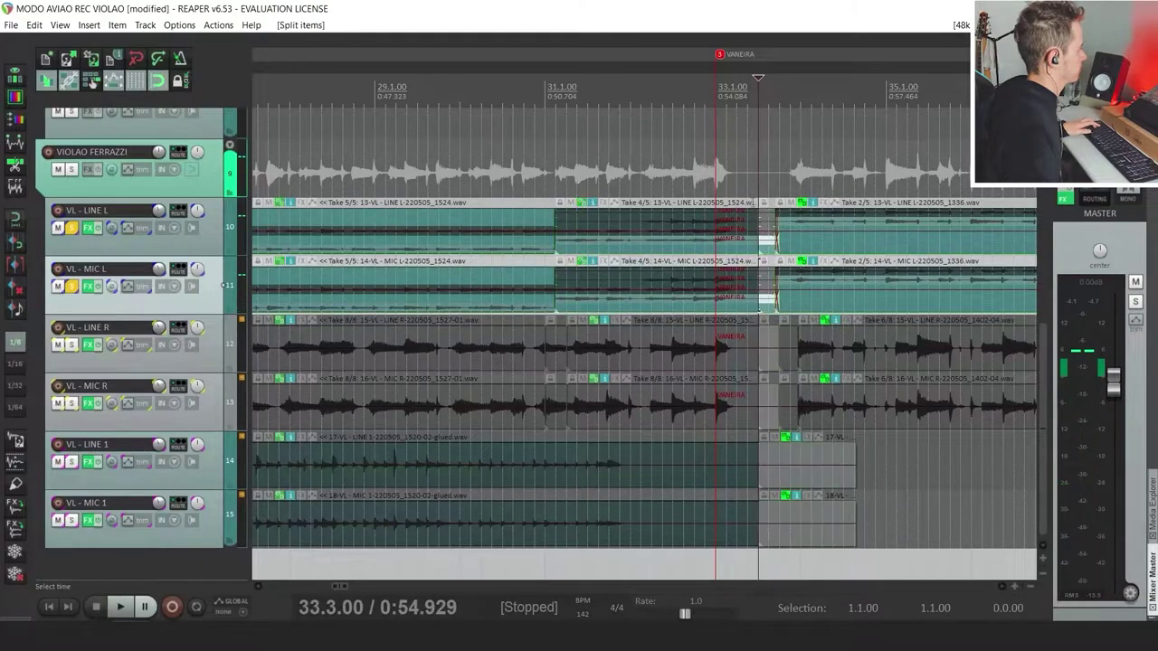
key("ctrl+z")
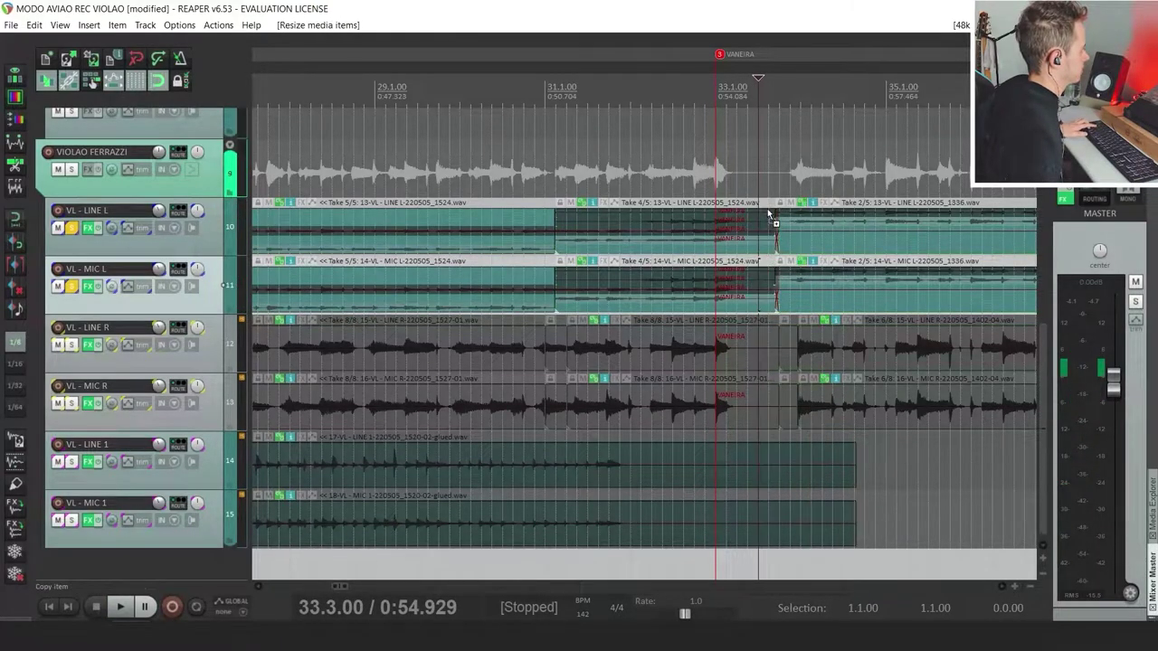
left_click(755, 243)
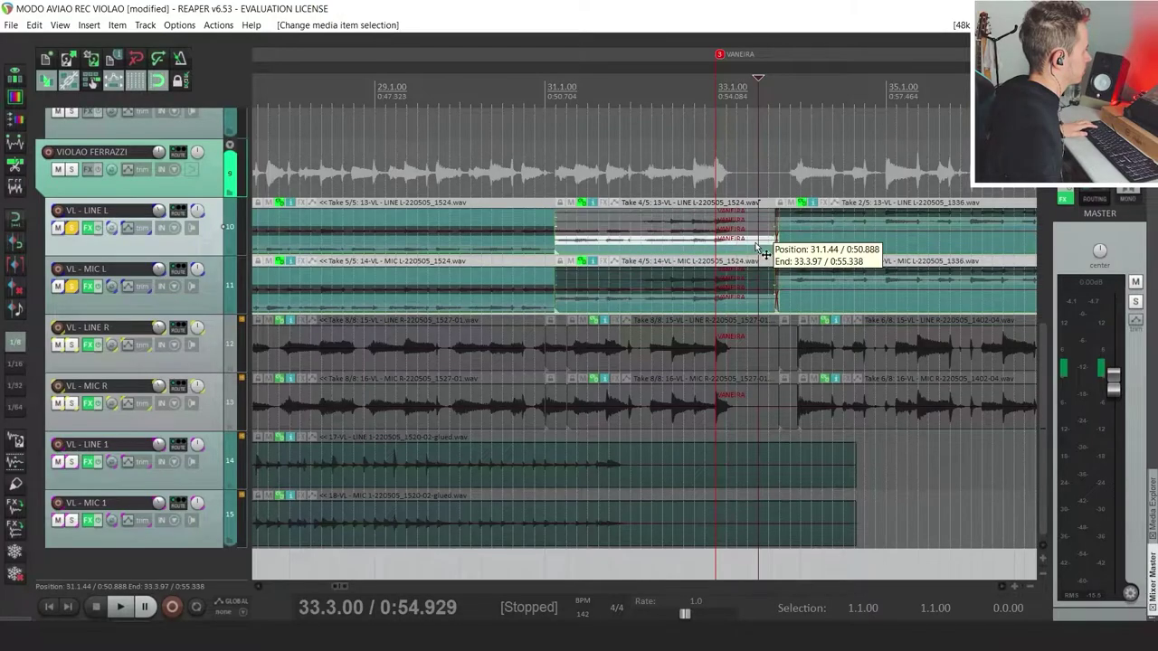
key("s")
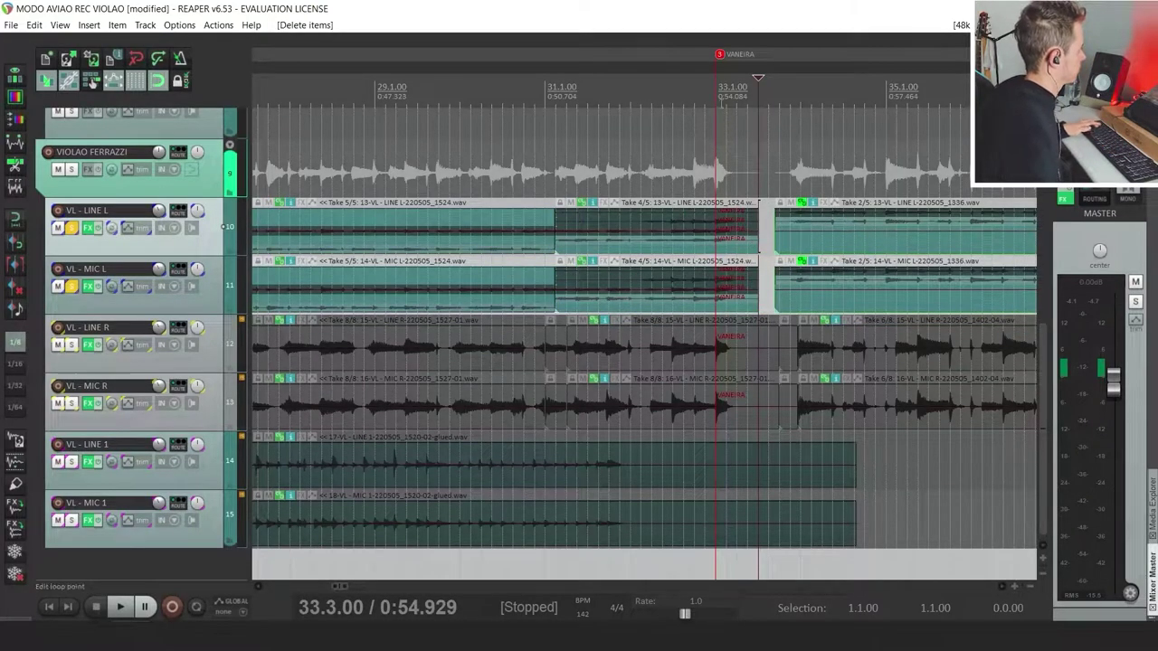
Play around the VANEIRA marker and trim the ends of the left pair's Take 4/5 items back closer to the marker
left_click(720, 101)
key("space")
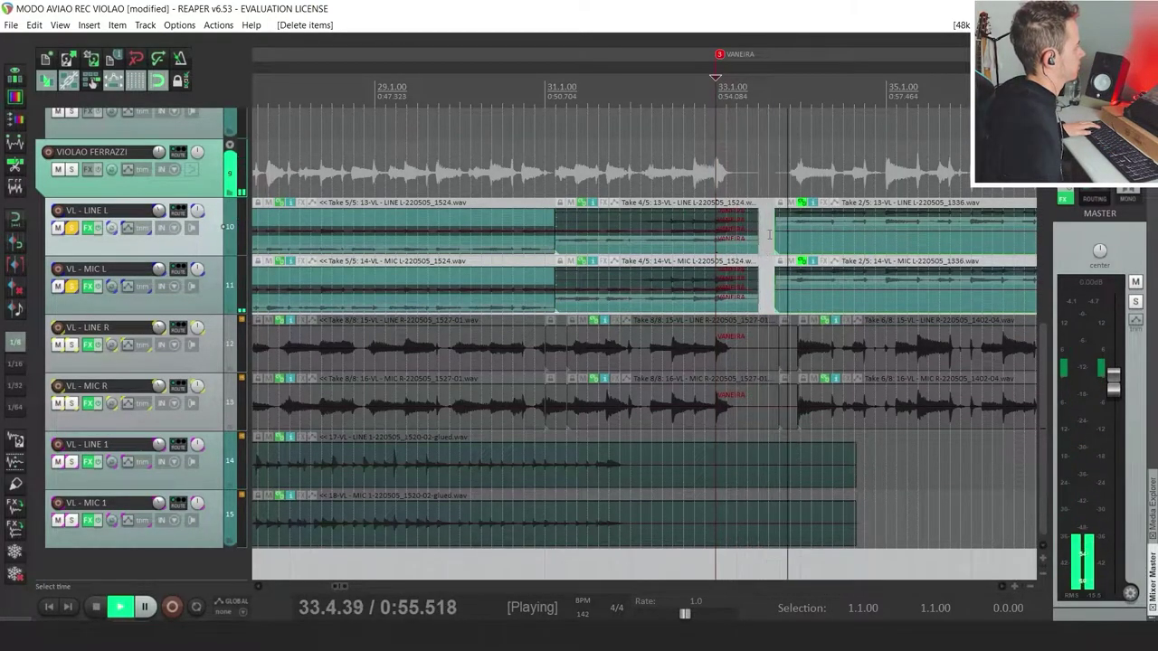
key("space")
left_click_drag(758, 285, 747, 285)
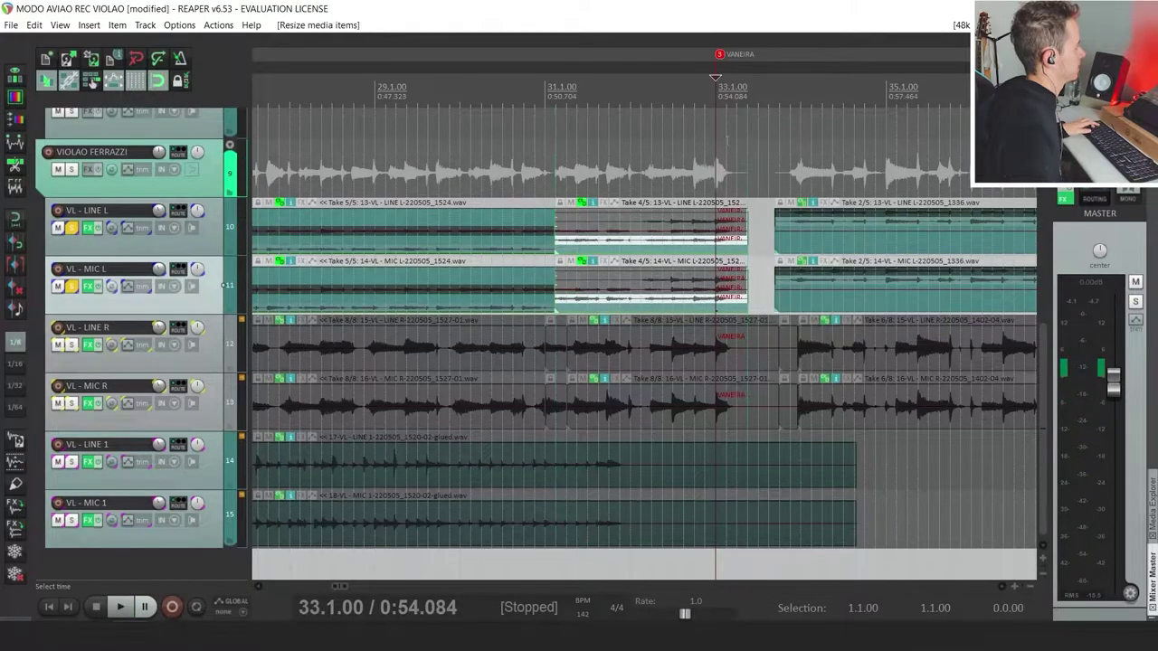
left_click(704, 78)
key("space")
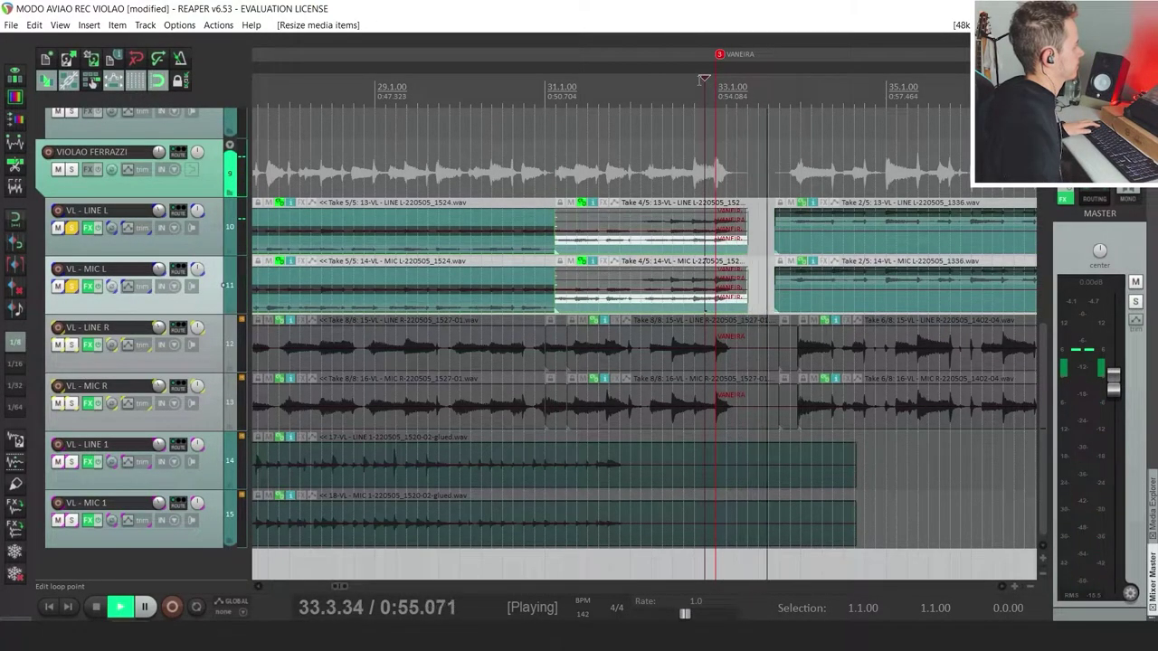
key("space")
left_click_drag(747, 244, 740, 244)
Play the soloed left pair across the trimmed gap and on into the VANEIRA section from bar 40
left_click(663, 95)
key("space")
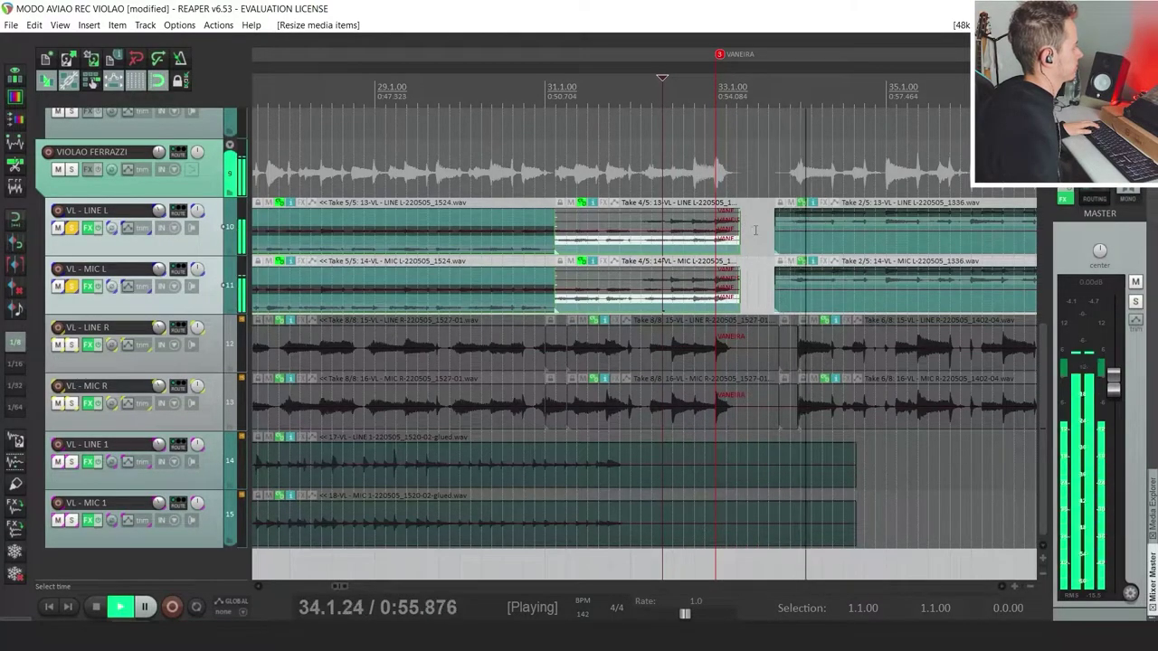
scroll(762, 220, "down", 3)
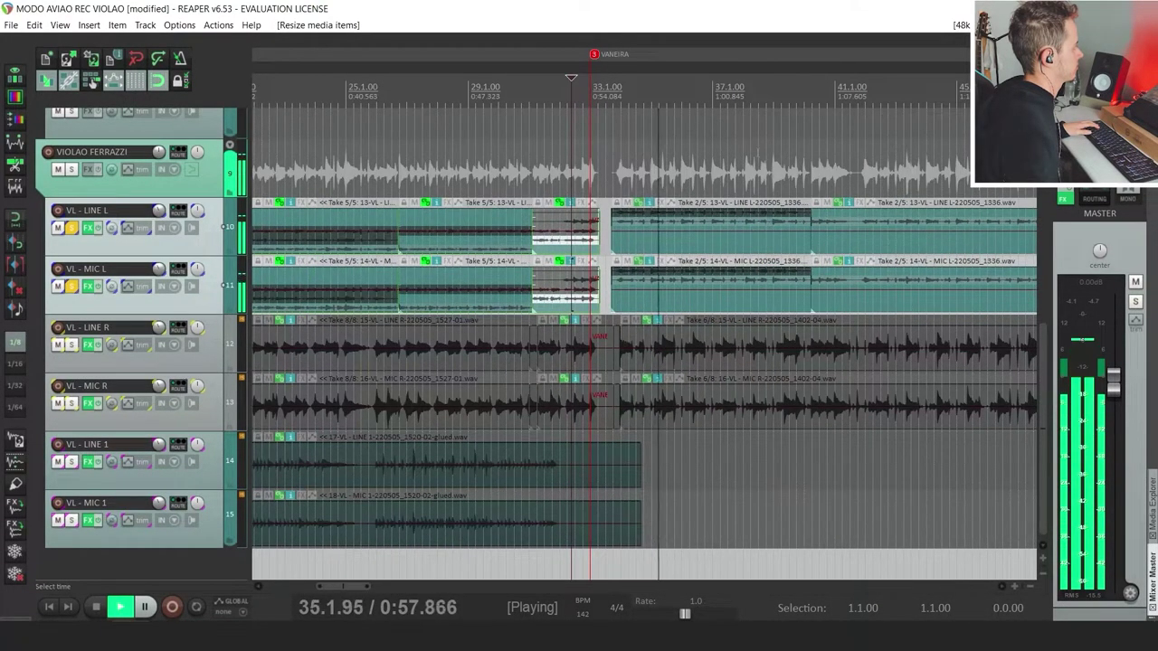
left_click(788, 95)
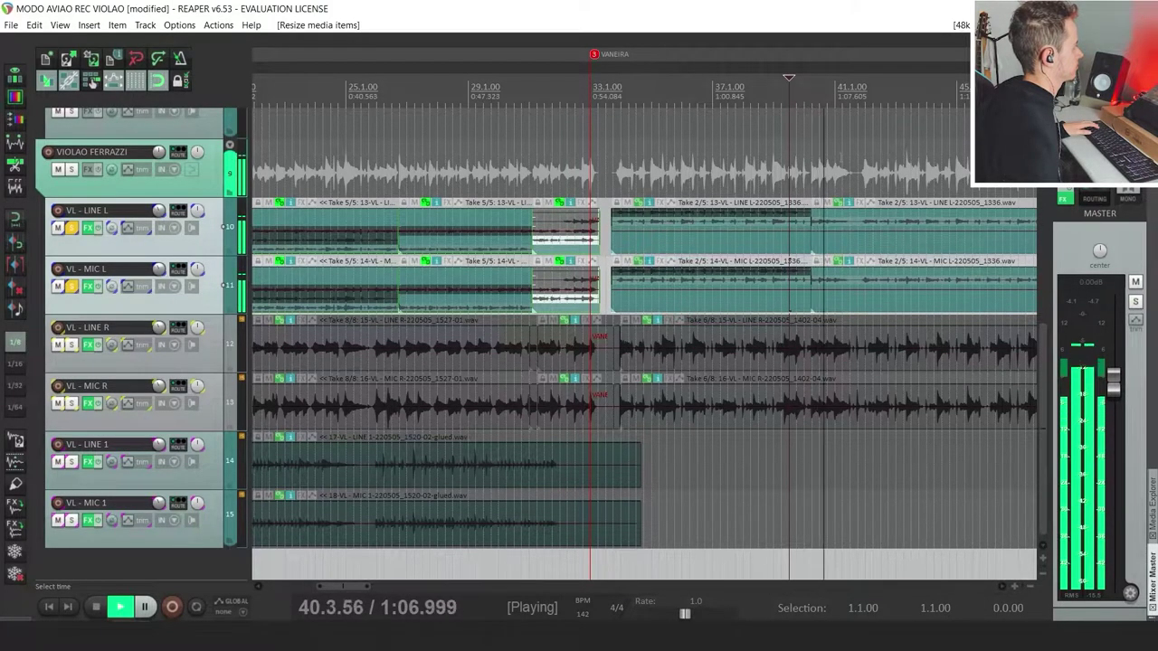
Move the left pair's edit from Take 2/5 to Take 2/3 before the PASSAGEM PARA VOLTA marker to shortly after 56.1.00 and play it
scroll(828, 142, "down", 3)
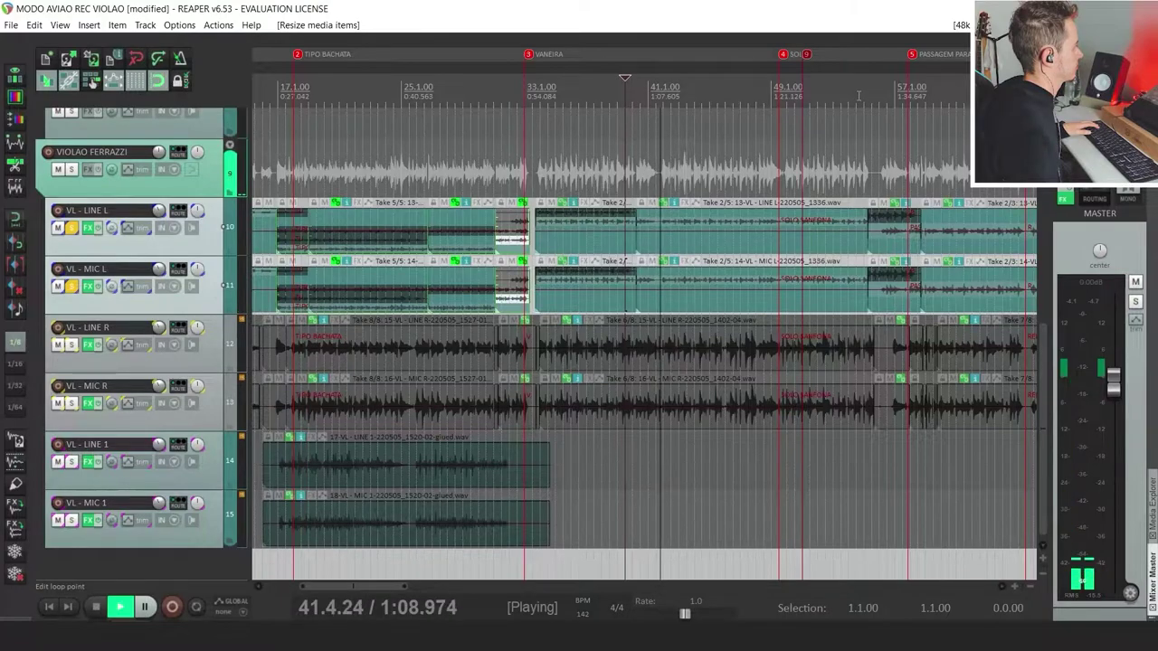
left_click(855, 95)
scroll(846, 145, "up", 8)
key("space")
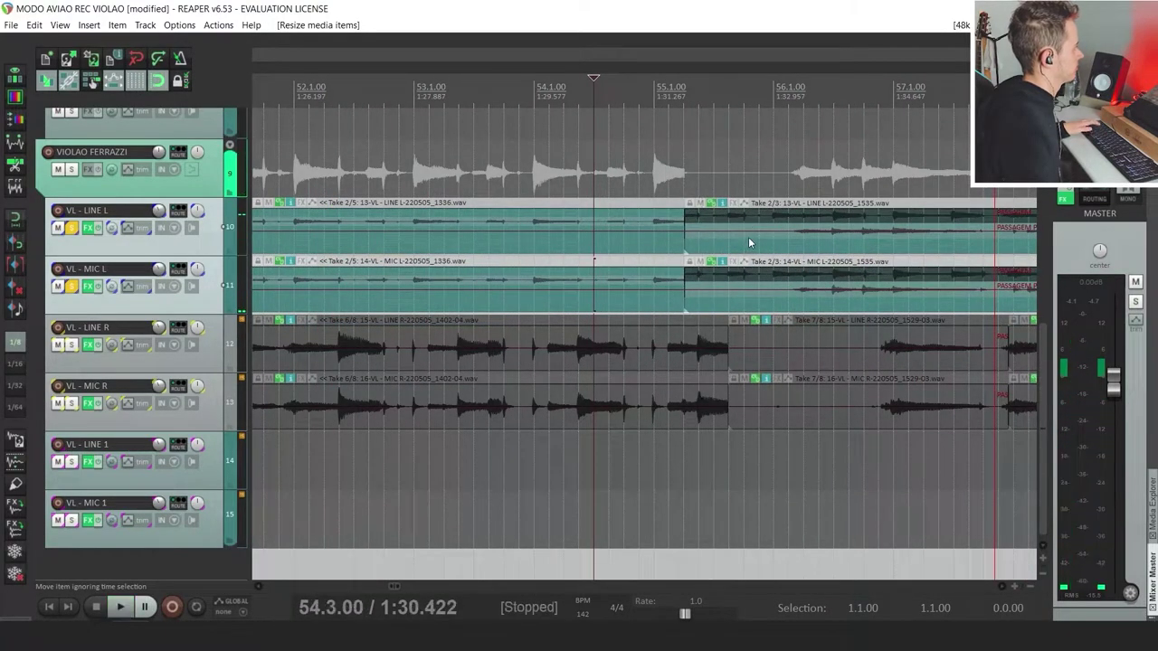
left_click(743, 230)
left_click_drag(689, 233, 796, 233)
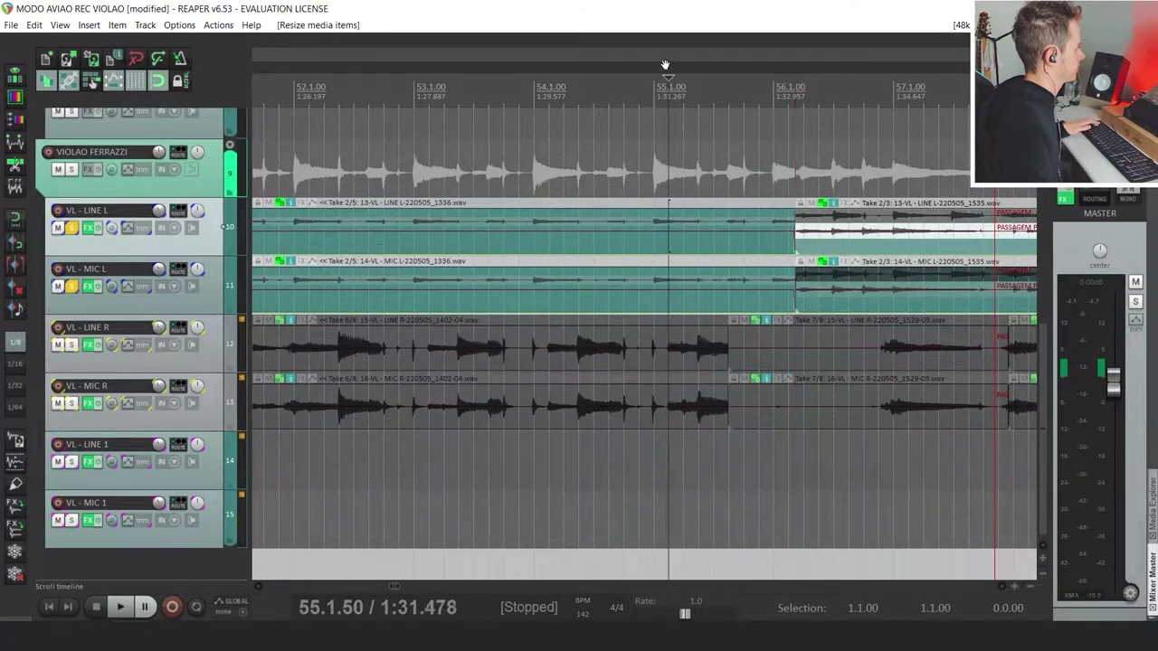
key("space")
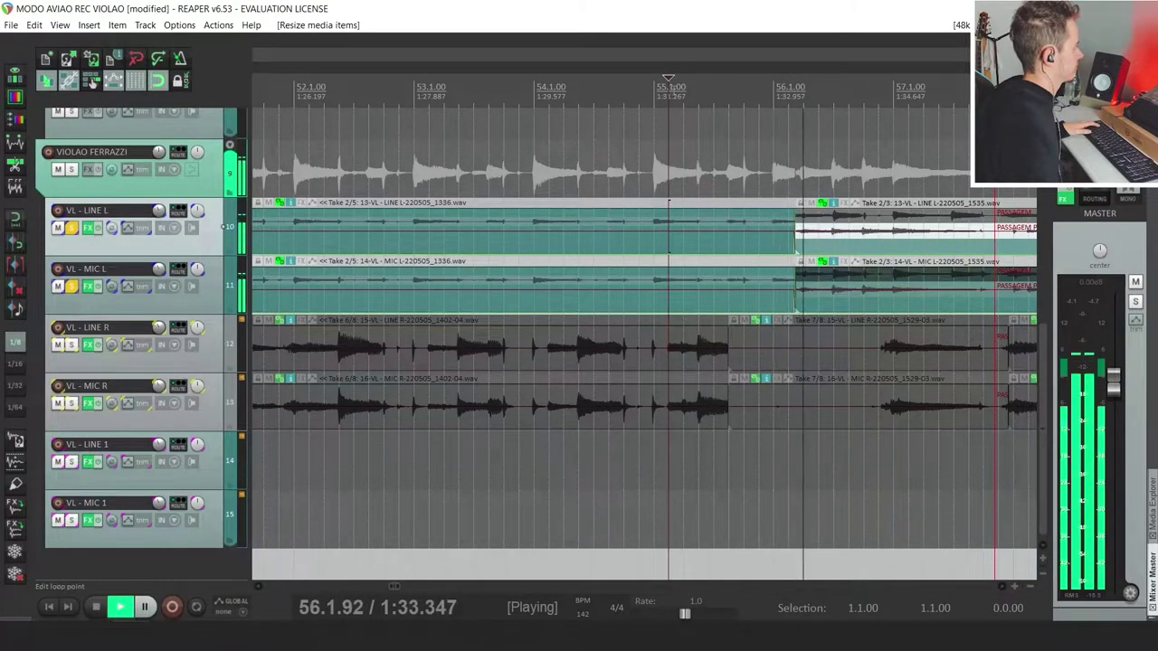
key("space")
left_click_drag(795, 234, 885, 238)
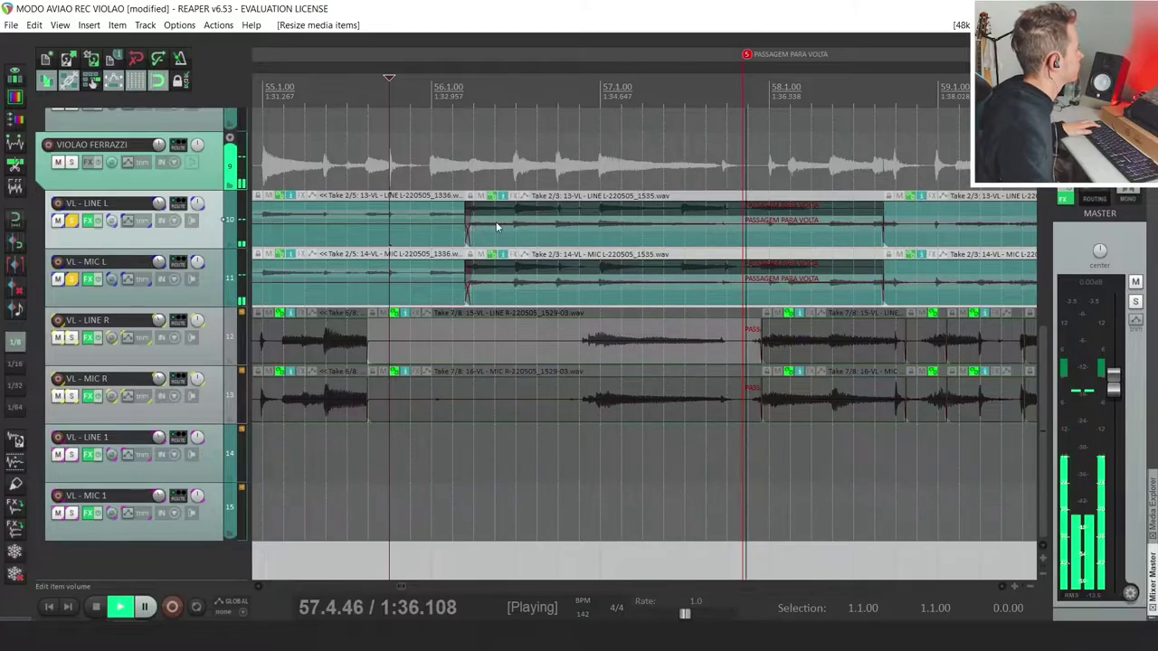
Shift the left pair's edit after the PASSAGEM PARA VOLTA marker slightly later, to just before 59.1.00, and play across it
scroll(551, 229, "down", 3)
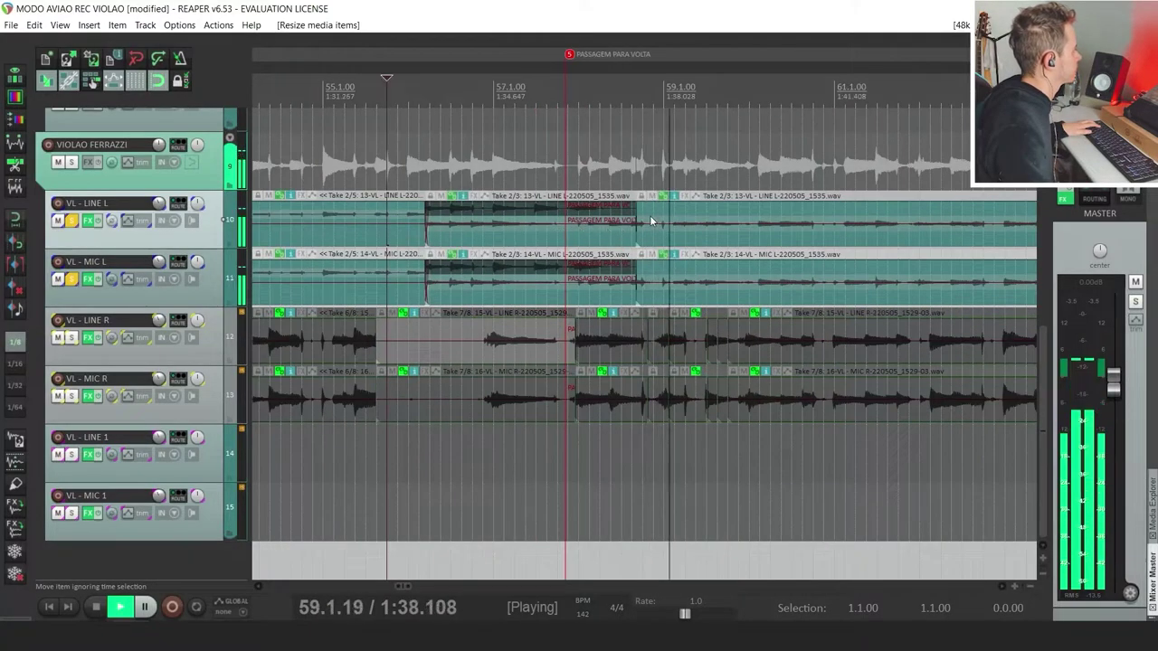
mouse_move(653, 226)
left_mouse_down()
mouse_move(636, 226)
mouse_move(654, 226)
left_mouse_up()
left_click(621, 80)
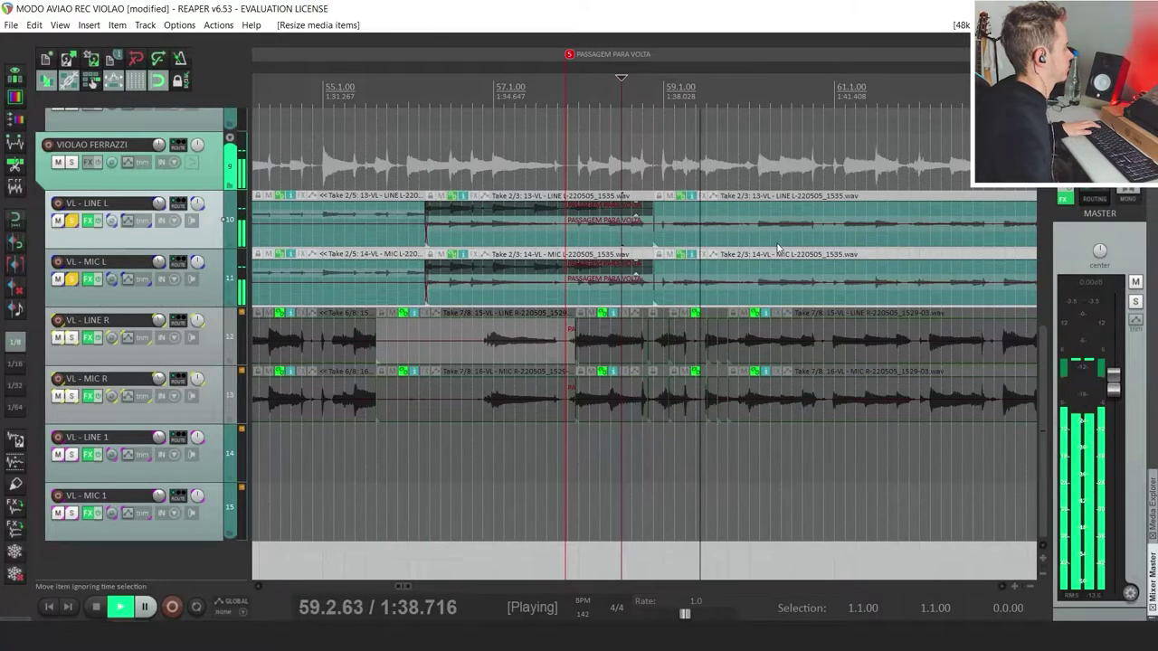
Move the start of the left pair's Take 2/3 1537-04 items to about the middle of bar 73 and play the transition
scroll(776, 248, "down", 3)
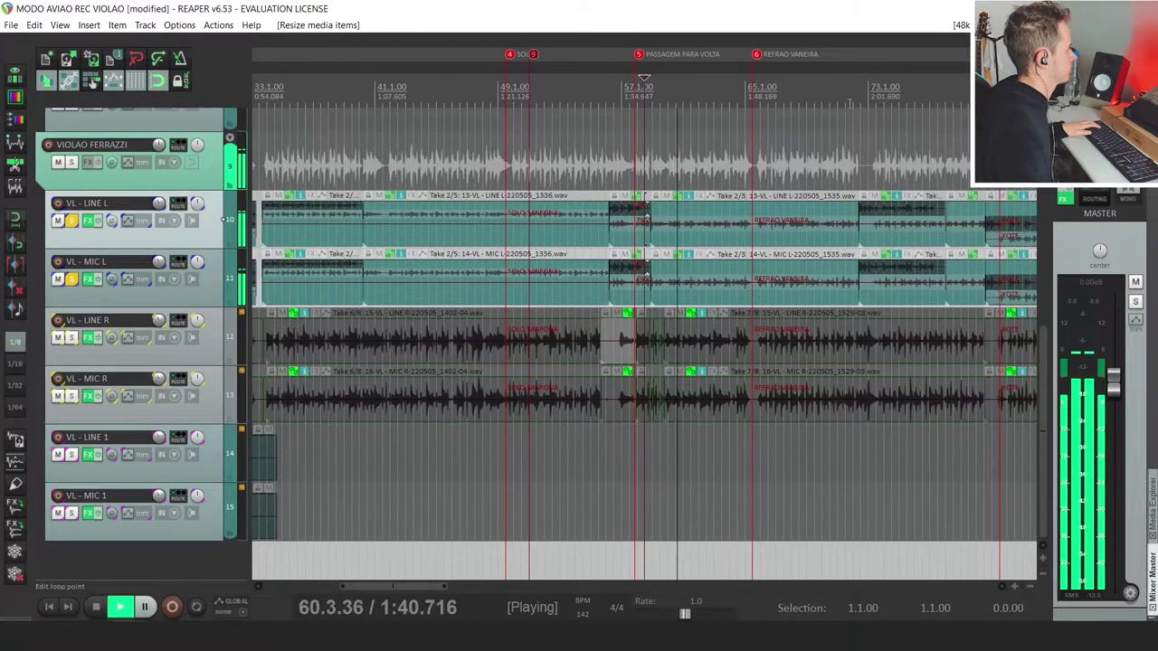
scroll(854, 92, "up", 3)
left_click(708, 227)
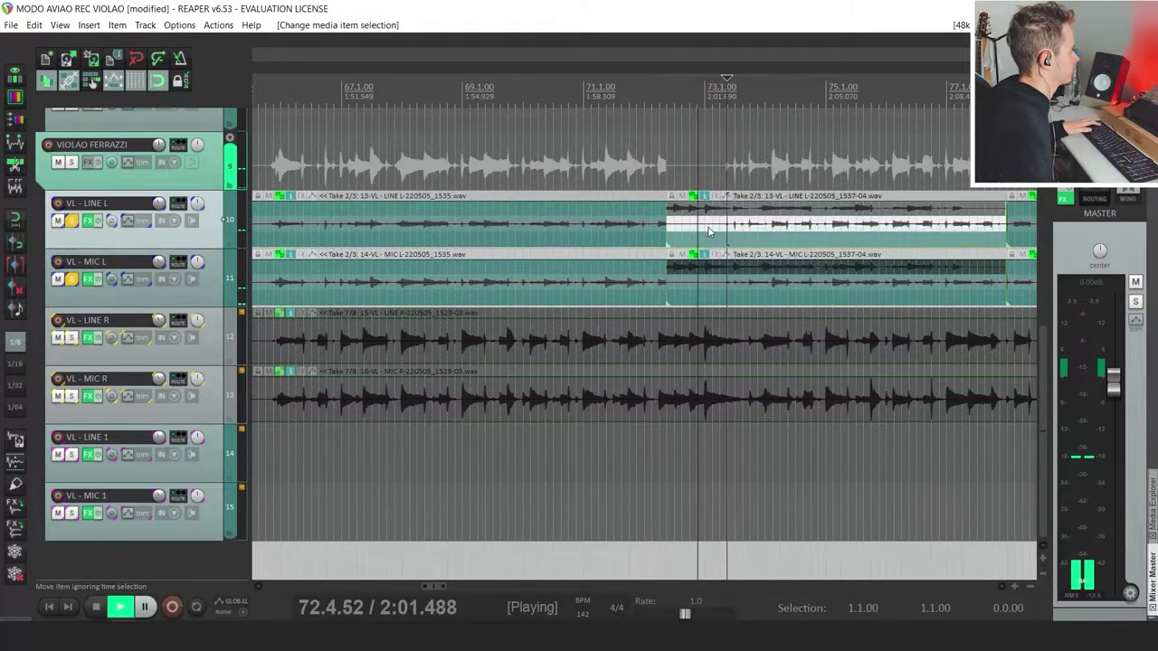
left_click_drag(666, 233, 733, 232)
left_click(690, 145)
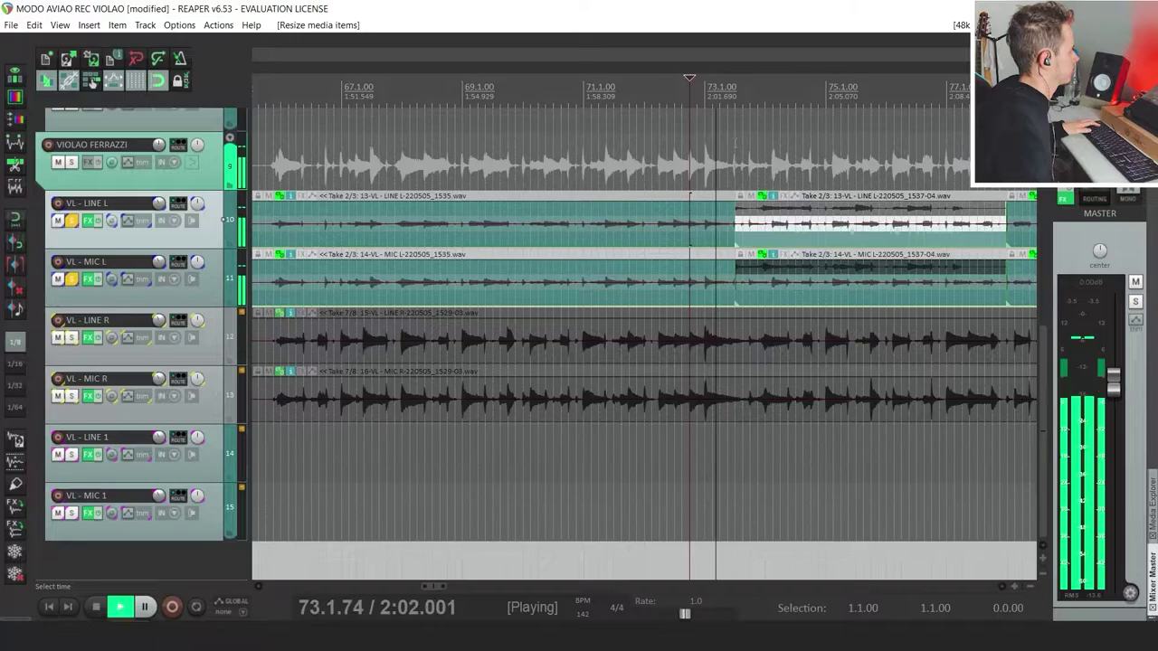
key("space")
left_click_drag(734, 227, 731, 227)
key("space")
scroll(767, 224, "up", 3)
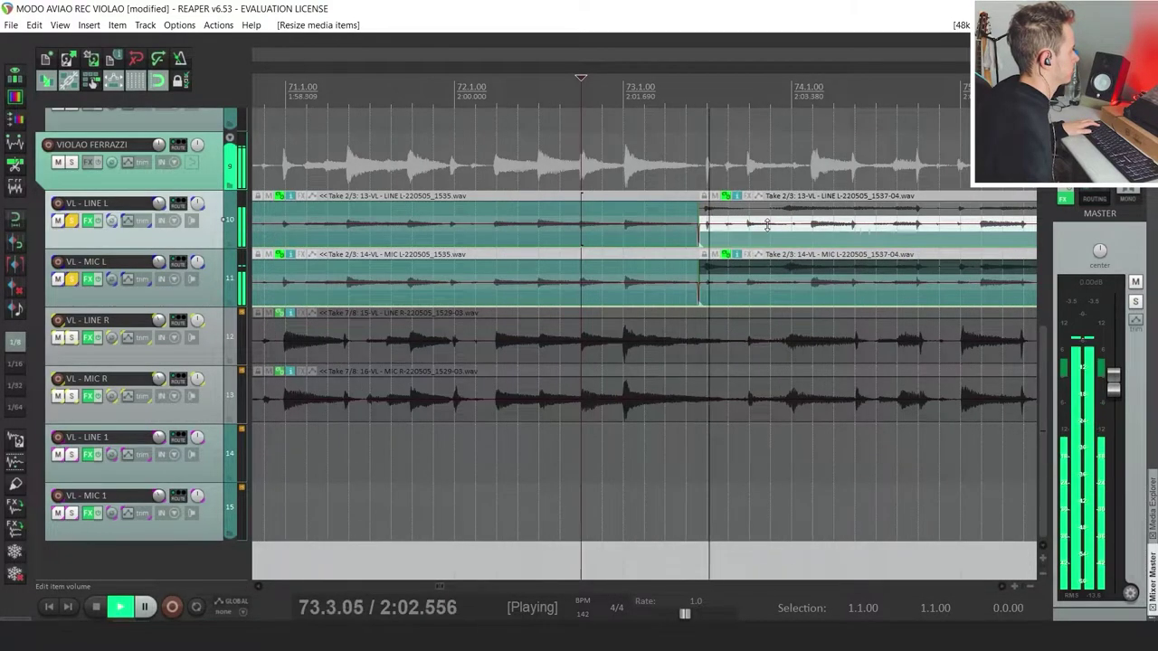
Trim the start of both left-pair Take 3/3 1550-01 items to the XOTE marker, extending the preceding items, and play the transition
scroll(751, 228, "down", 5)
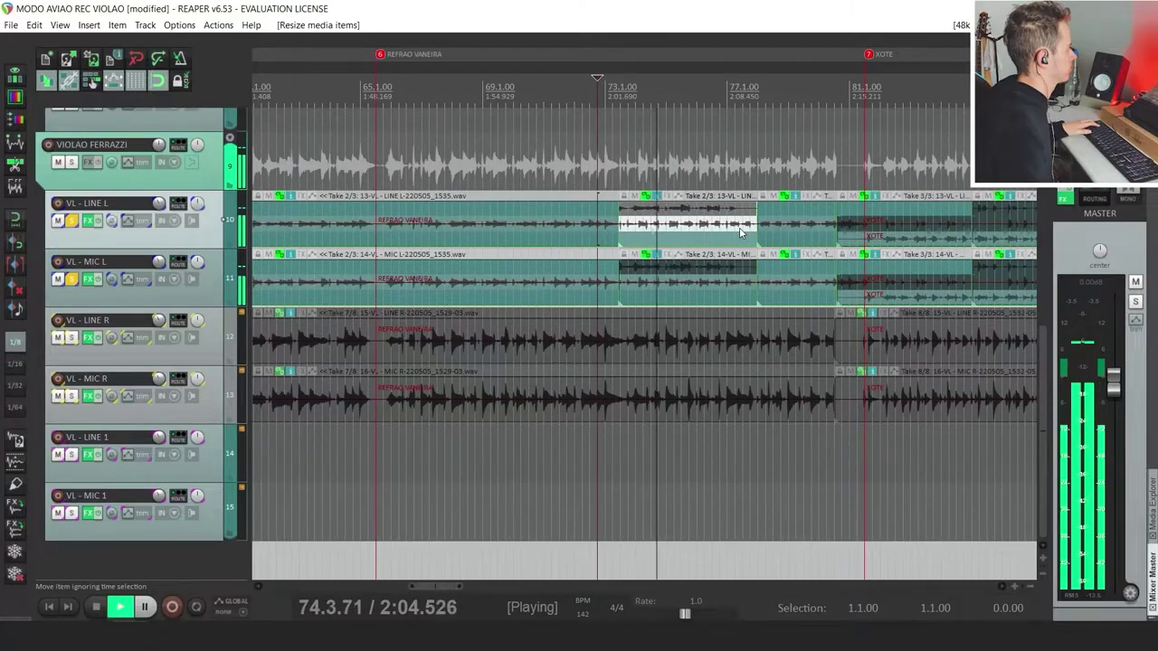
left_click(834, 85)
scroll(959, 235, "up", 3)
left_click(695, 242)
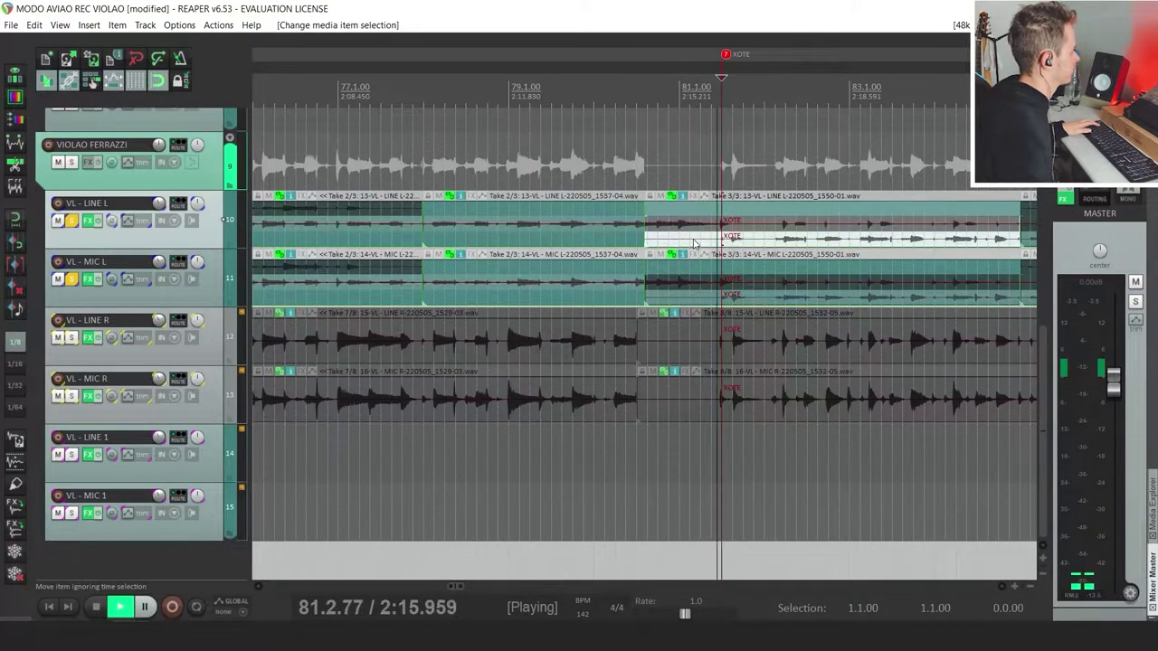
left_click_drag(645, 241, 721, 246)
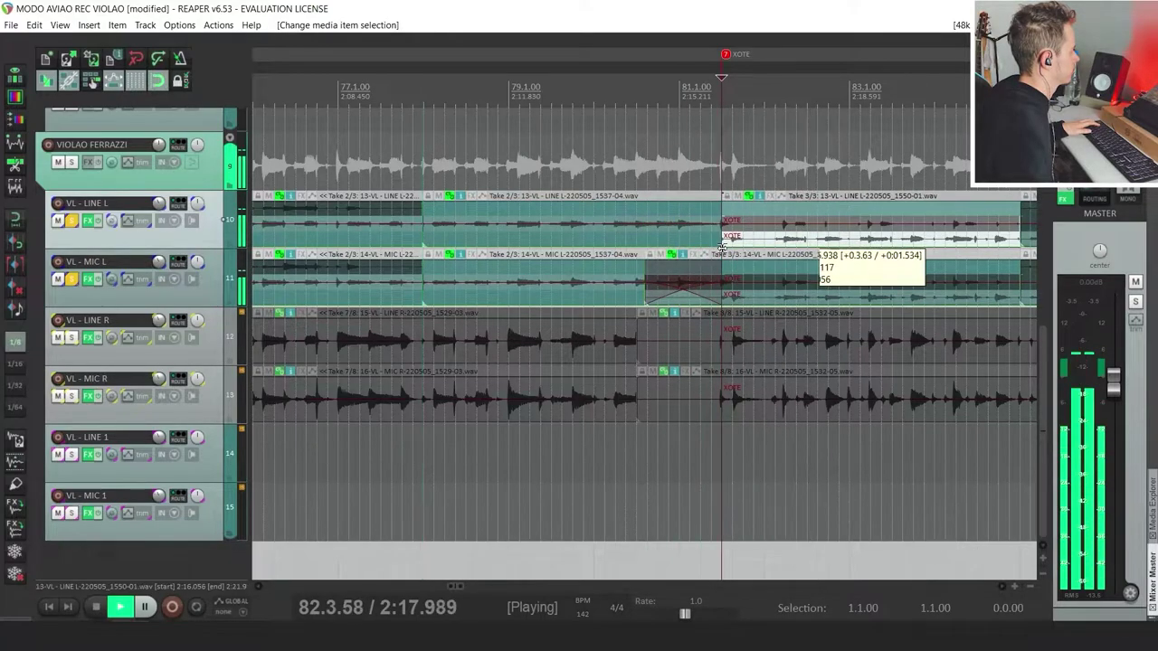
key("ctrl+z")
key("space")
left_click_drag(646, 243, 721, 241)
key("space")
key("space")
key("space")
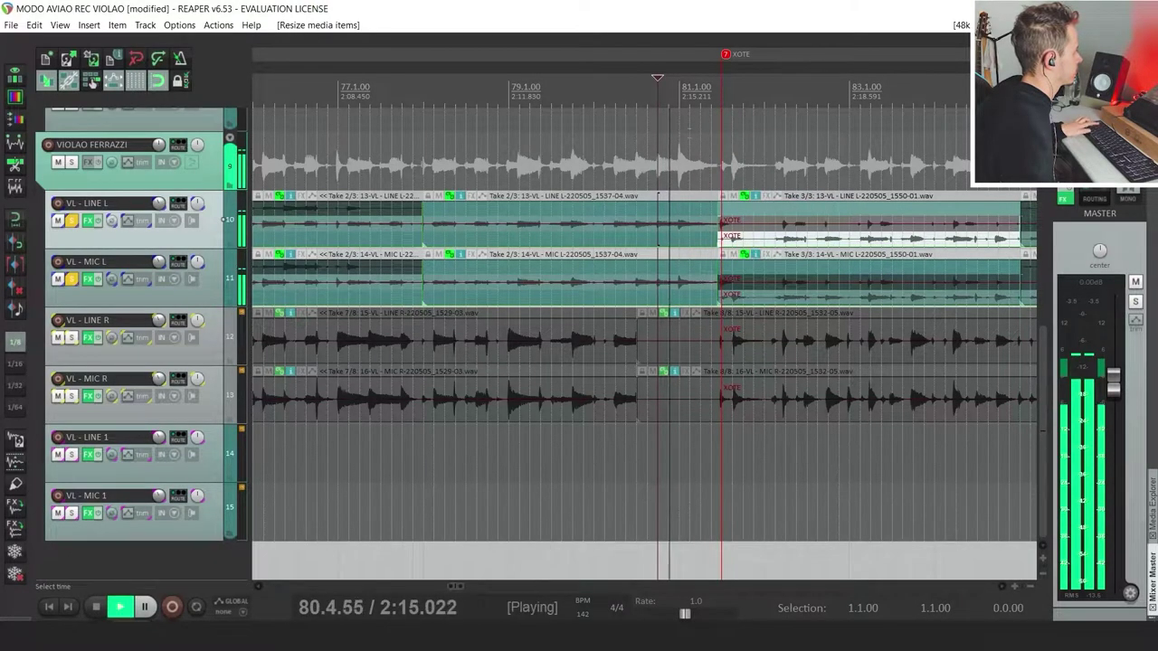
Move the left pair's edit into the Take 2/3 1541-02 items to just before 88.1.00 and play across it
scroll(689, 132, "down", 3)
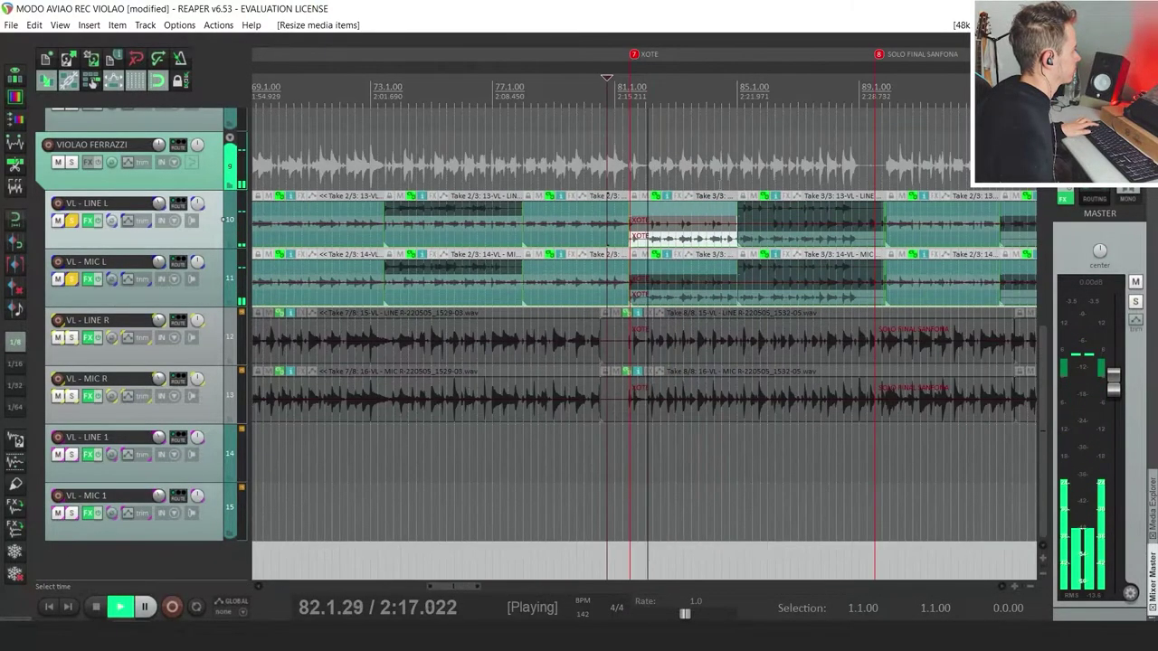
left_click(739, 83)
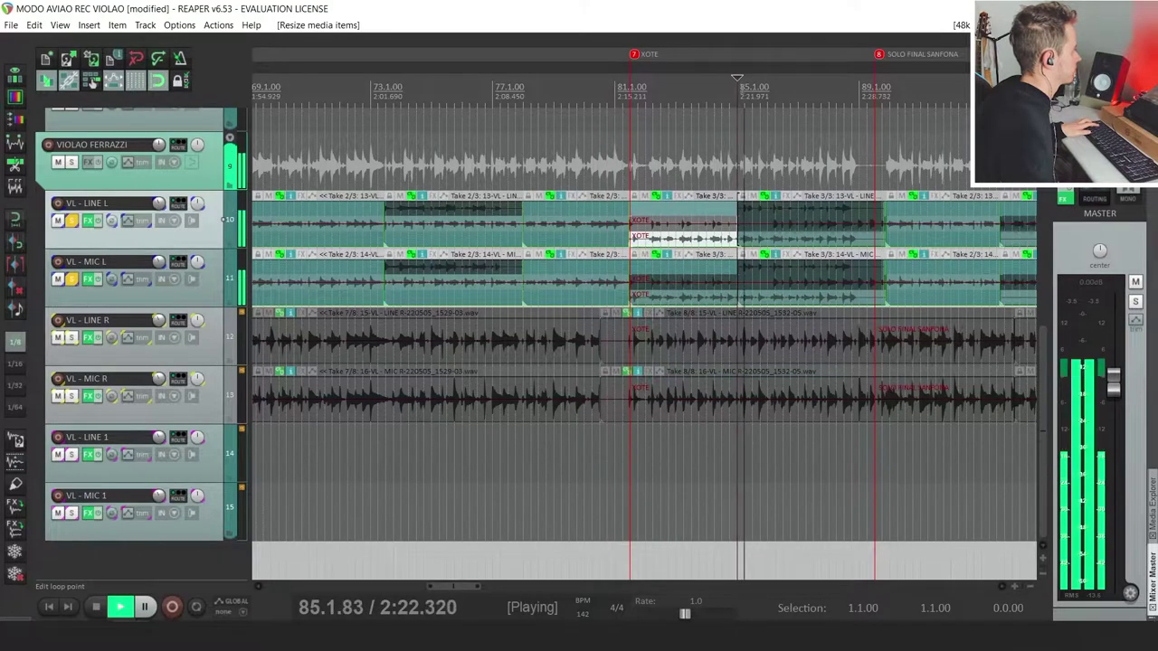
scroll(777, 124, "up", 2)
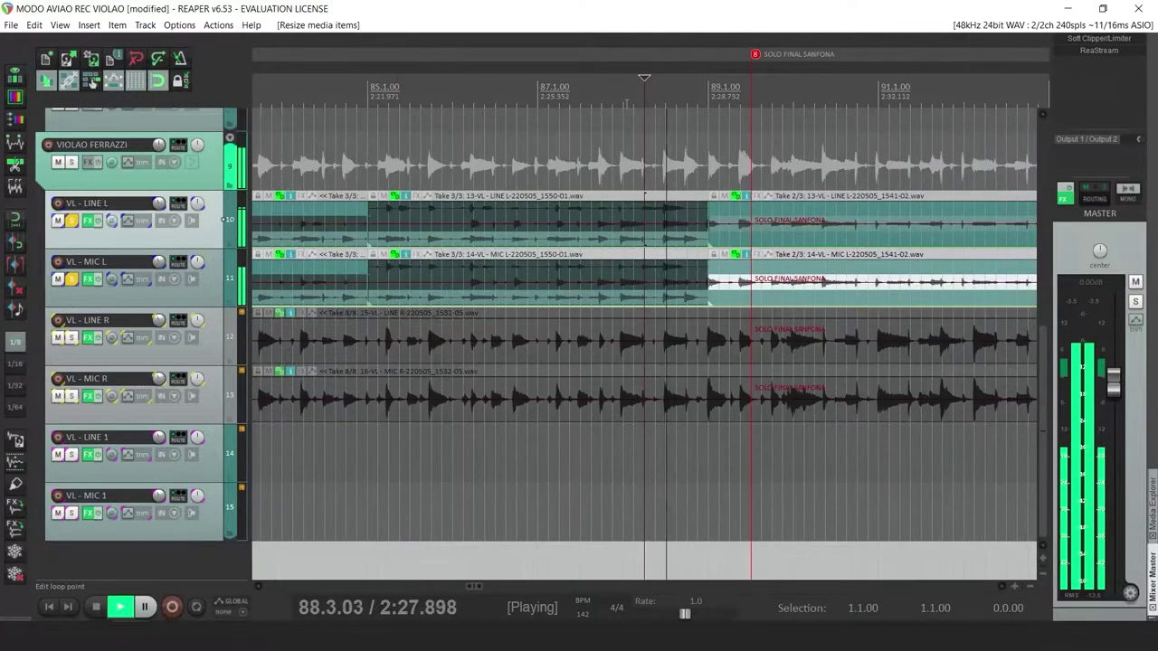
left_click_drag(708, 225, 702, 226)
left_click(579, 102)
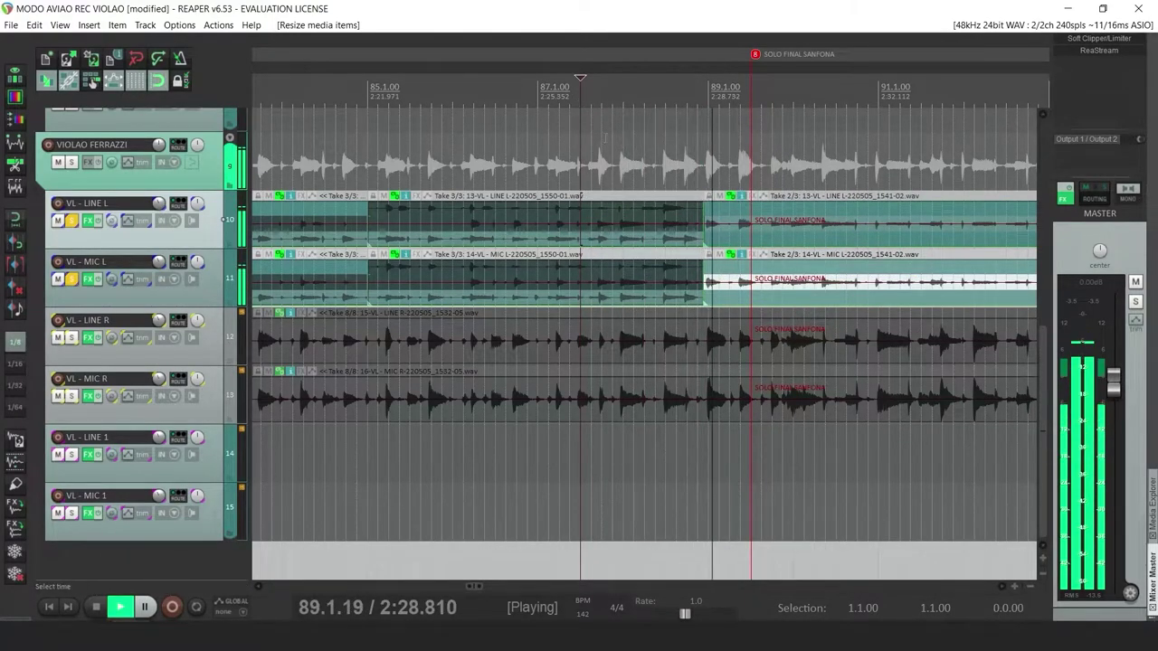
left_click_drag(702, 234, 595, 233)
left_click(505, 97)
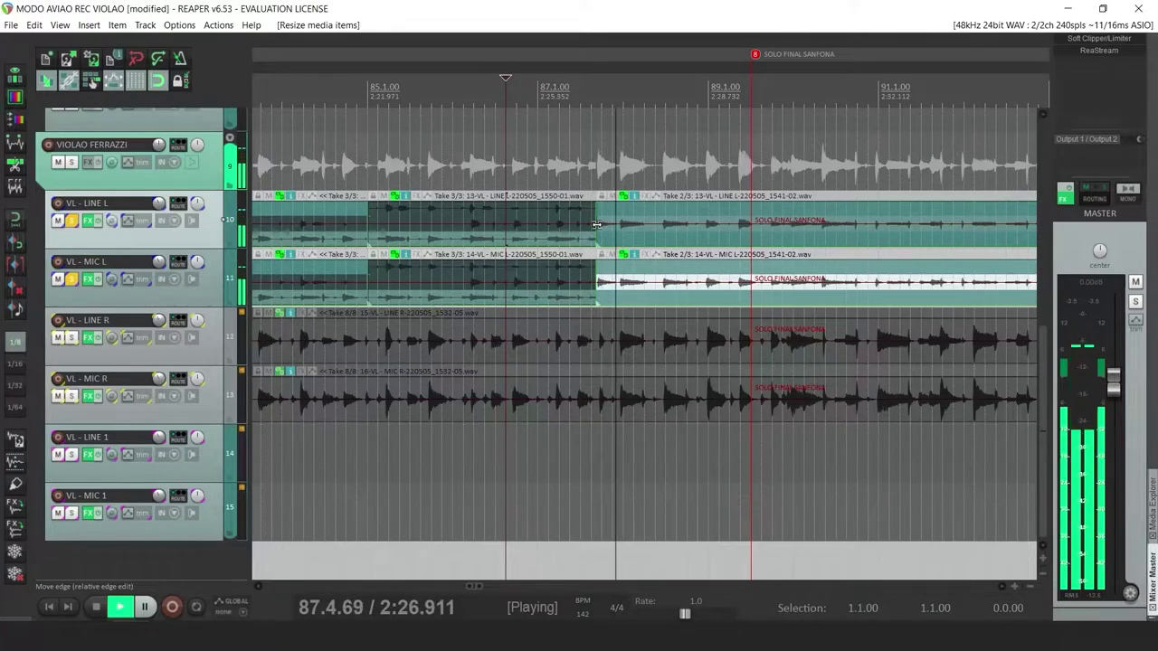
left_click_drag(596, 224, 620, 231)
left_click(559, 80)
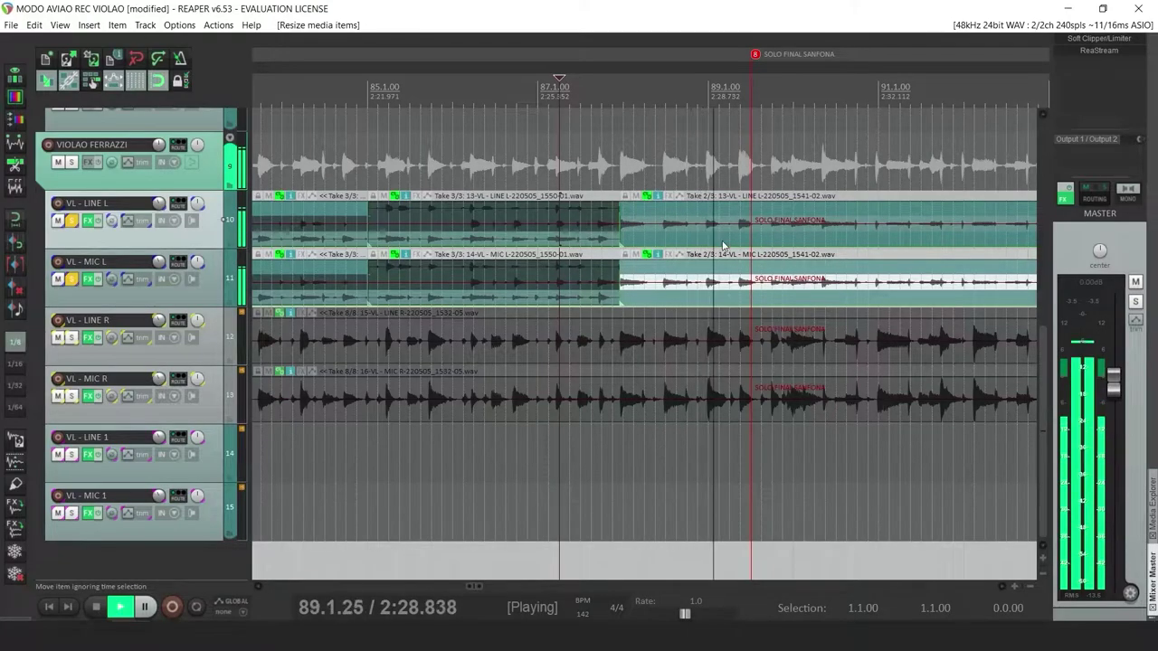
Trim the start of the left pair's Take 3/3 1546-04 items to 95.1.43, extending the preceding items, and play the edit
scroll(776, 245, "down", 2)
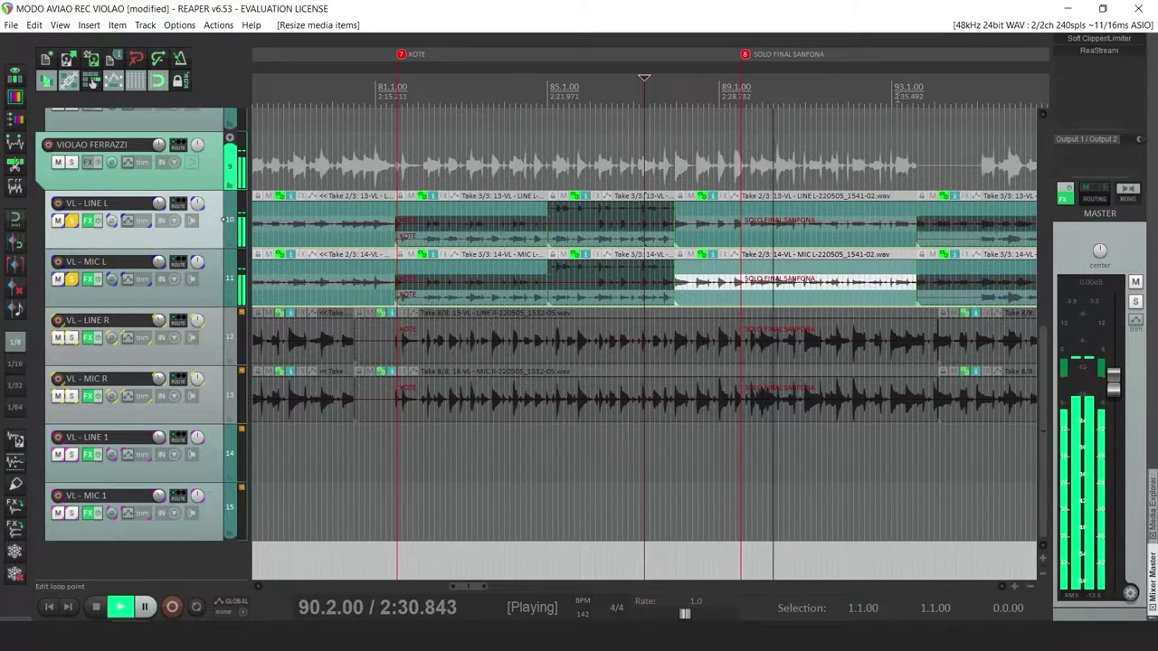
scroll(775, 245, "up", 2)
left_click(776, 244)
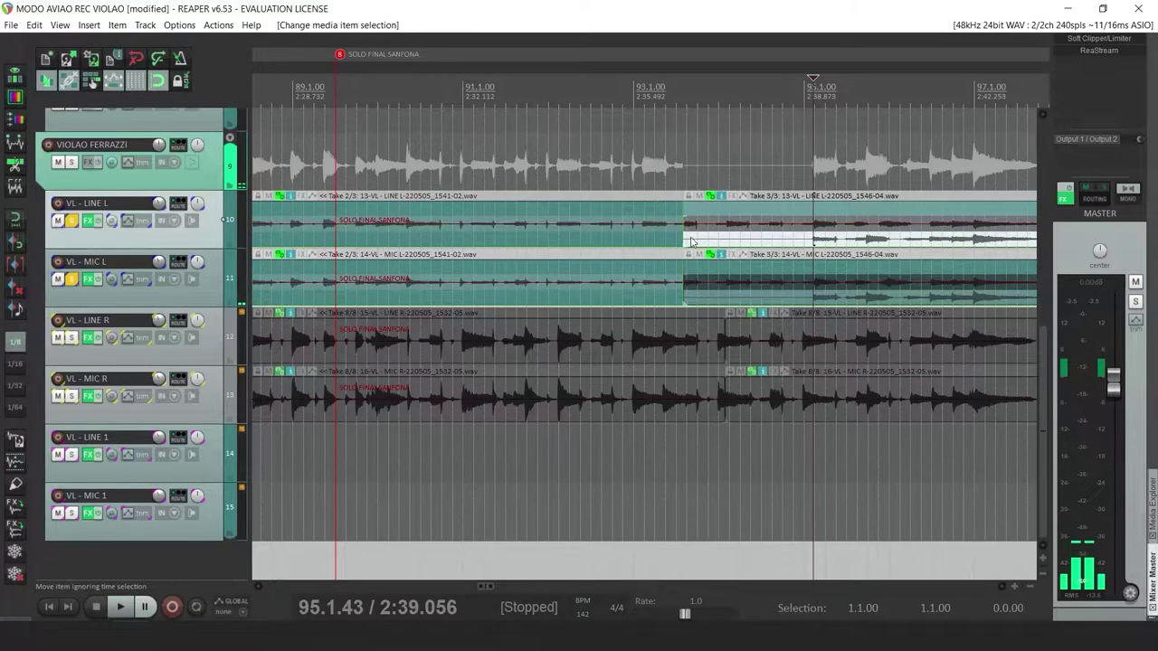
left_click_drag(682, 236, 813, 236)
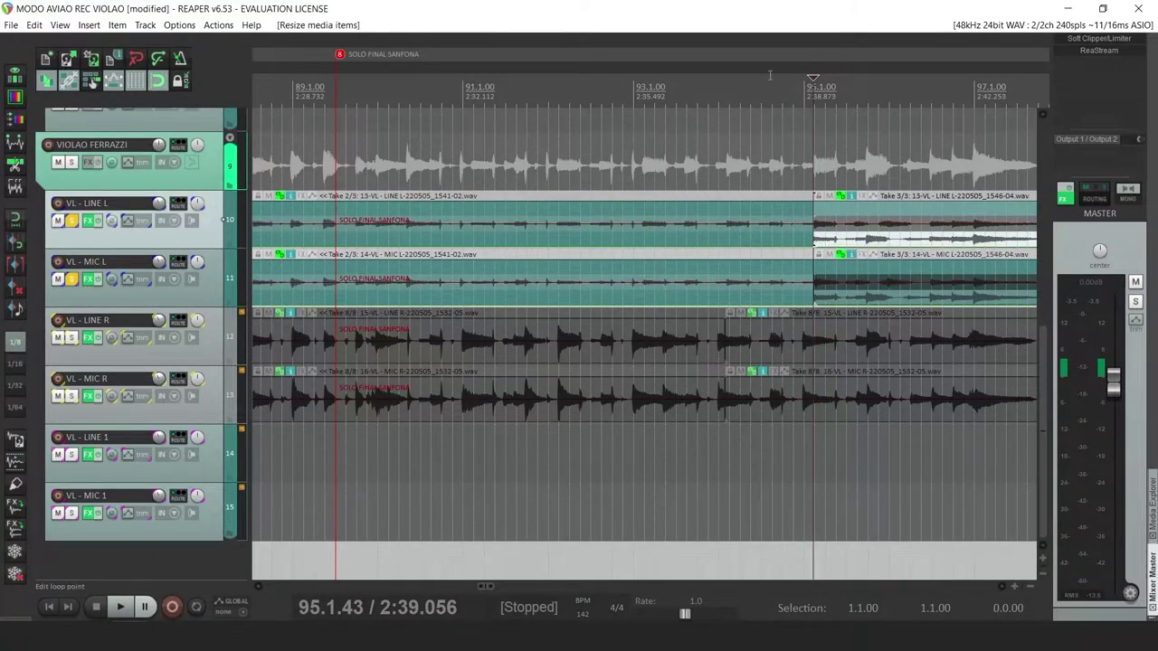
left_click(769, 75)
key("space")
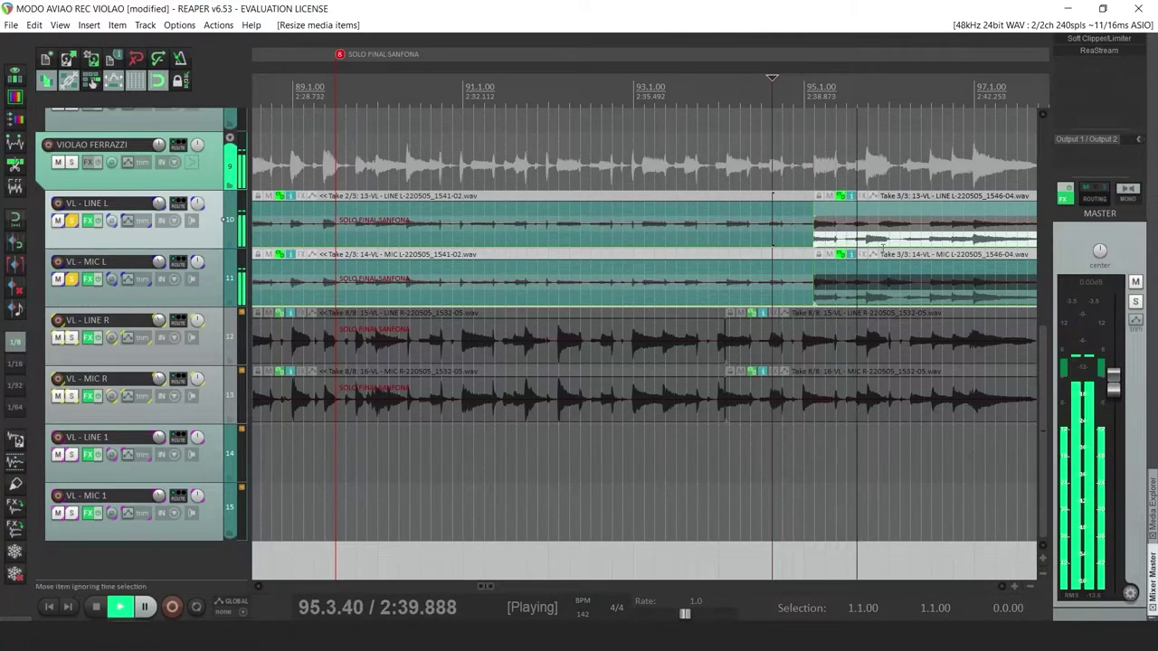
Extend both left-pair Take 3/3 1546-04 items over the final short items to about bar 101 and play the ending
scroll(883, 249, "down", 3)
left_click_drag(744, 238, 837, 252)
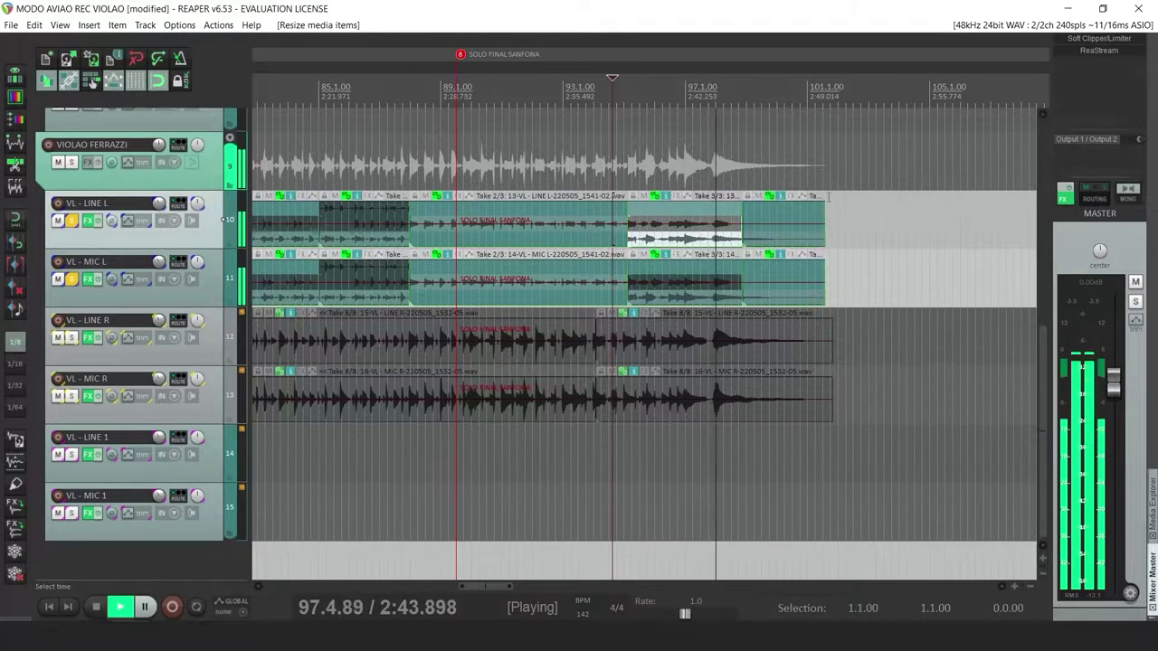
key("ctrl+z")
left_click_drag(742, 272, 814, 240)
key("space")
key("space")
key("space")
key("space")
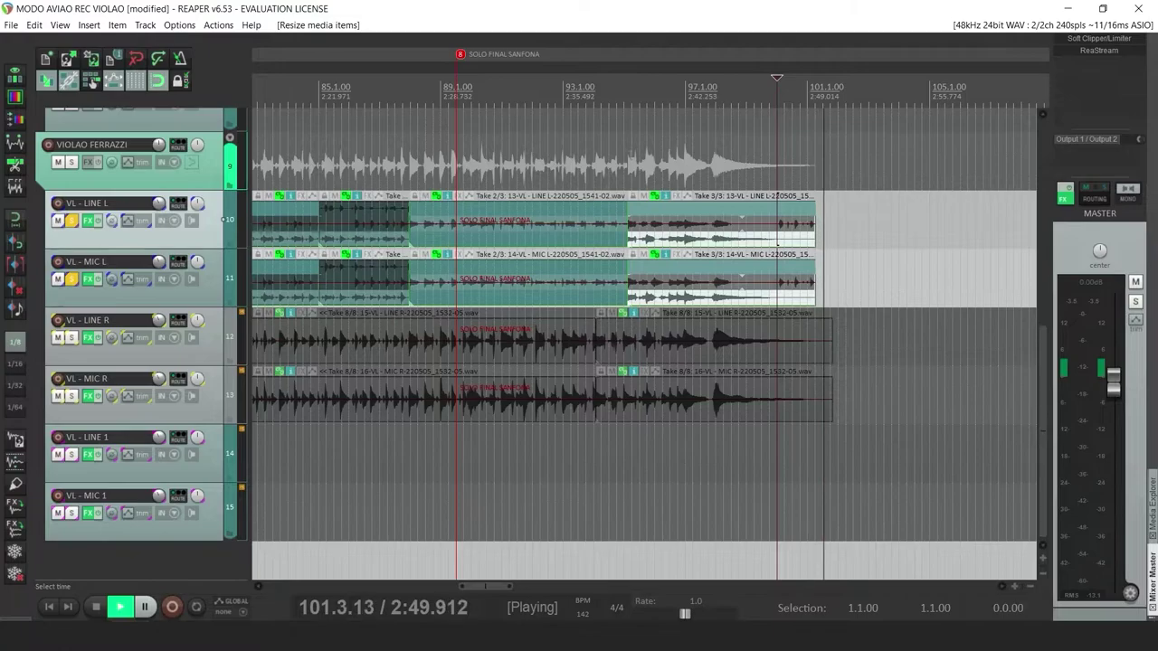
Solo the right guitar pair instead of the left and play its first edit before the TIPO BACHATA marker
scroll(761, 101, "down", 5)
key("w")
left_click(246, 315)
left_click(290, 88)
scroll(497, 238, "up", 4)
key("space")
scroll(496, 238, "up", 1)
scroll(591, 349, "up", 1)
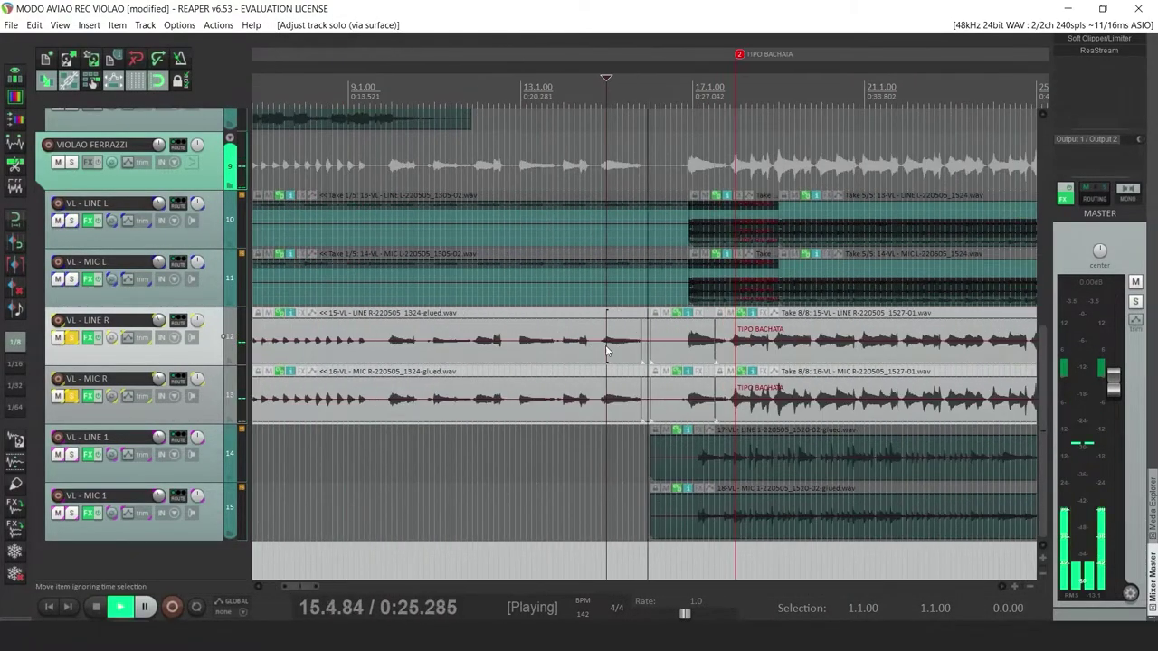
key("space")
Select the unwanted items across VL - LINE R and VL - MIC R and delete them
left_click(591, 349)
left_click_drag(556, 318, 638, 412)
key("Delete")
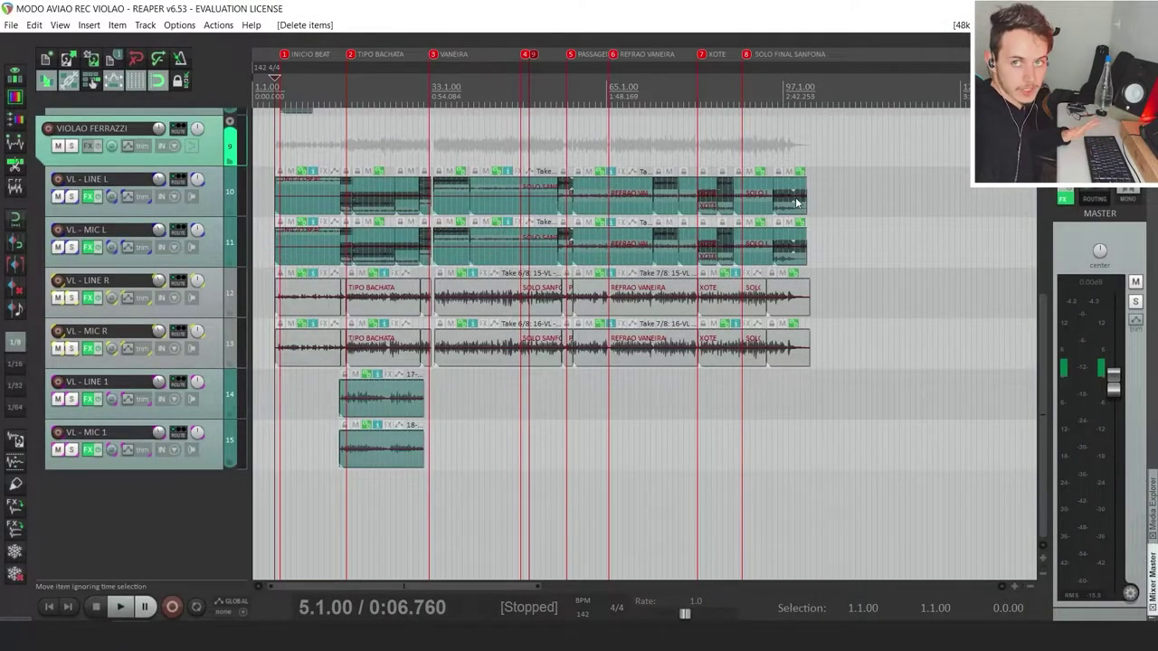
Pan the left guitar tracks to the left and the right guitar tracks 100% right
left_click_drag(197, 179, 200, 232)
left_click(197, 180)
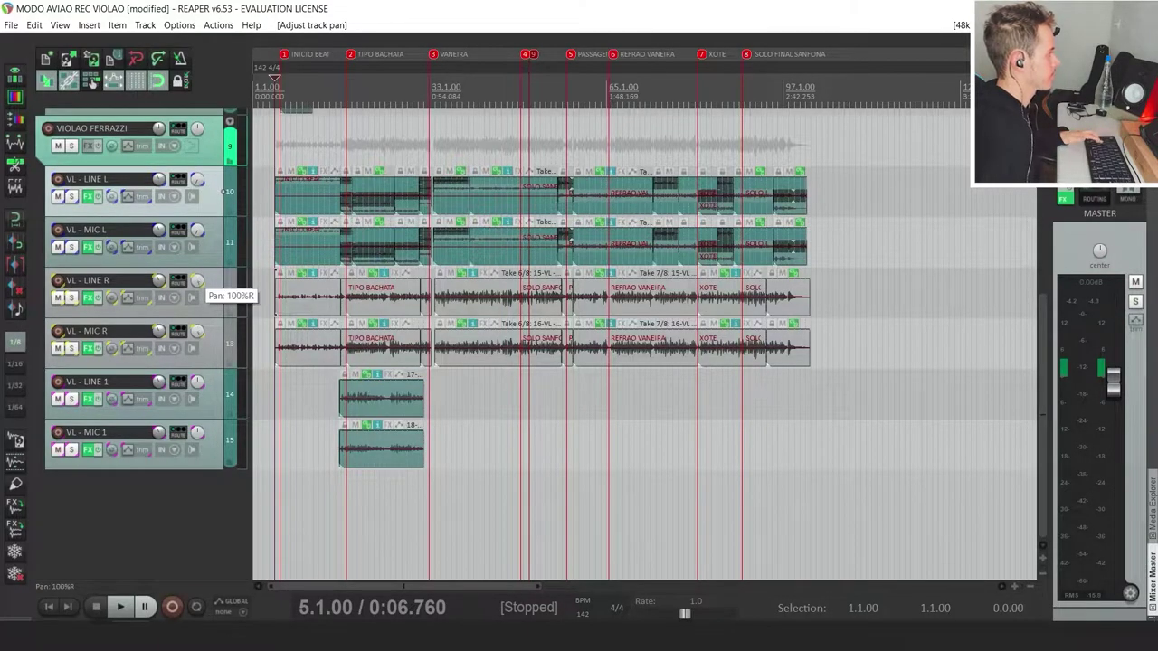
Duplicate the VIOLAO FERRAZZI folder together with all its guitar tracks
left_click(209, 136)
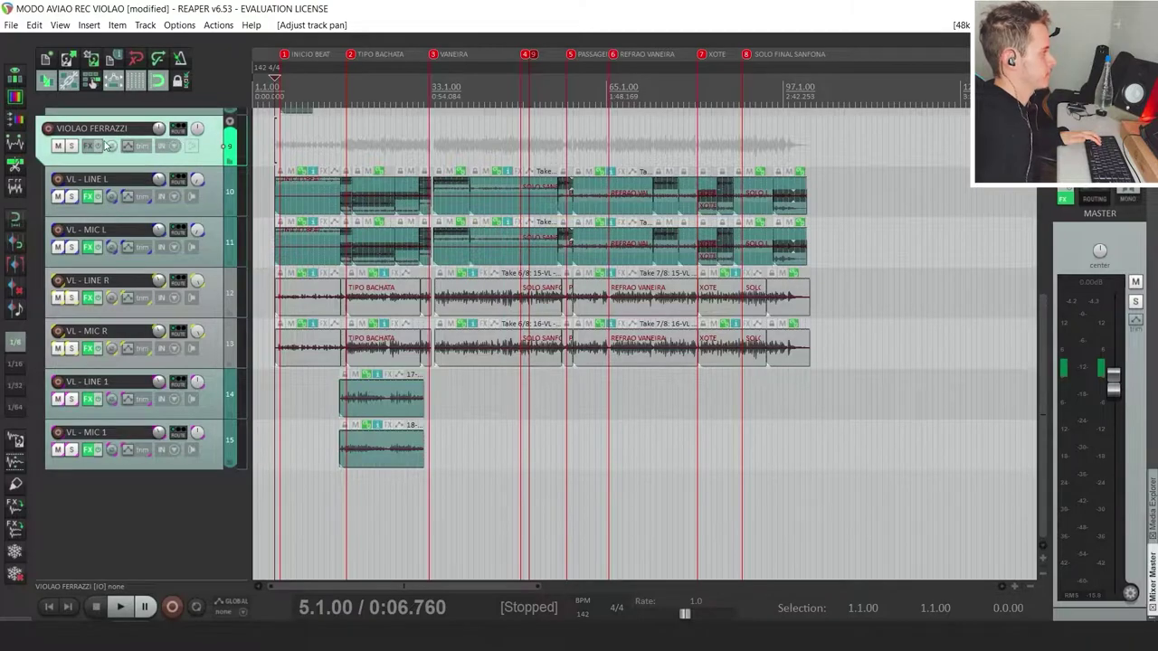
key("ctrl+alt+d")
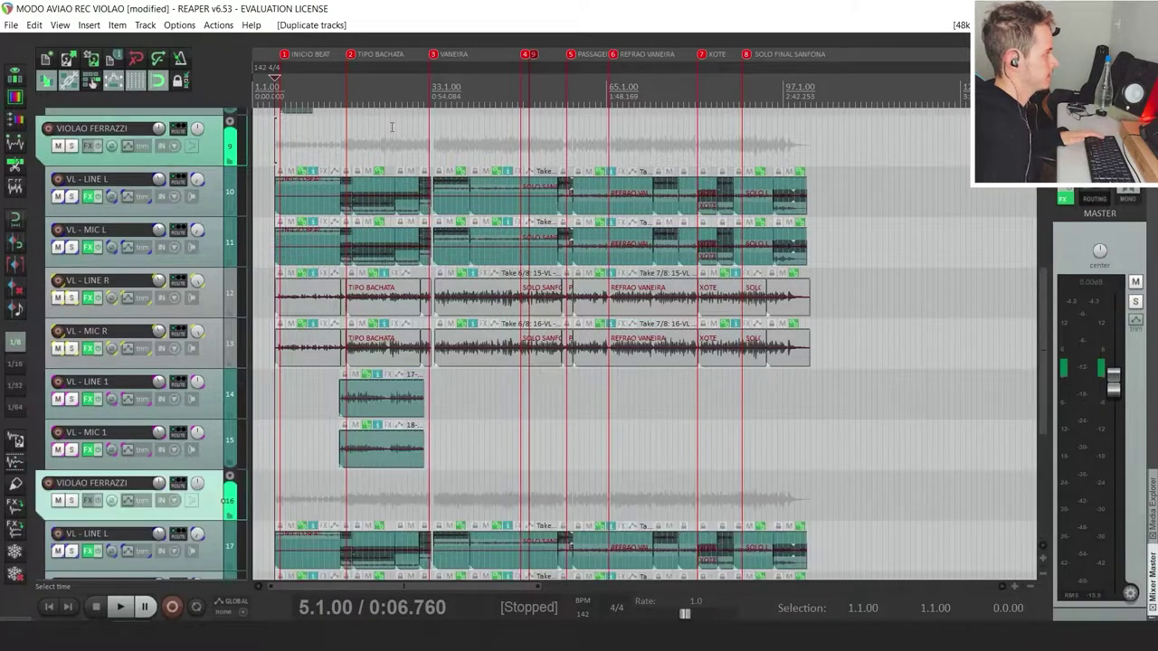
Collapse the tracks of the original VIOLAO FERRAZZI folder and mute that folder
left_click(213, 155)
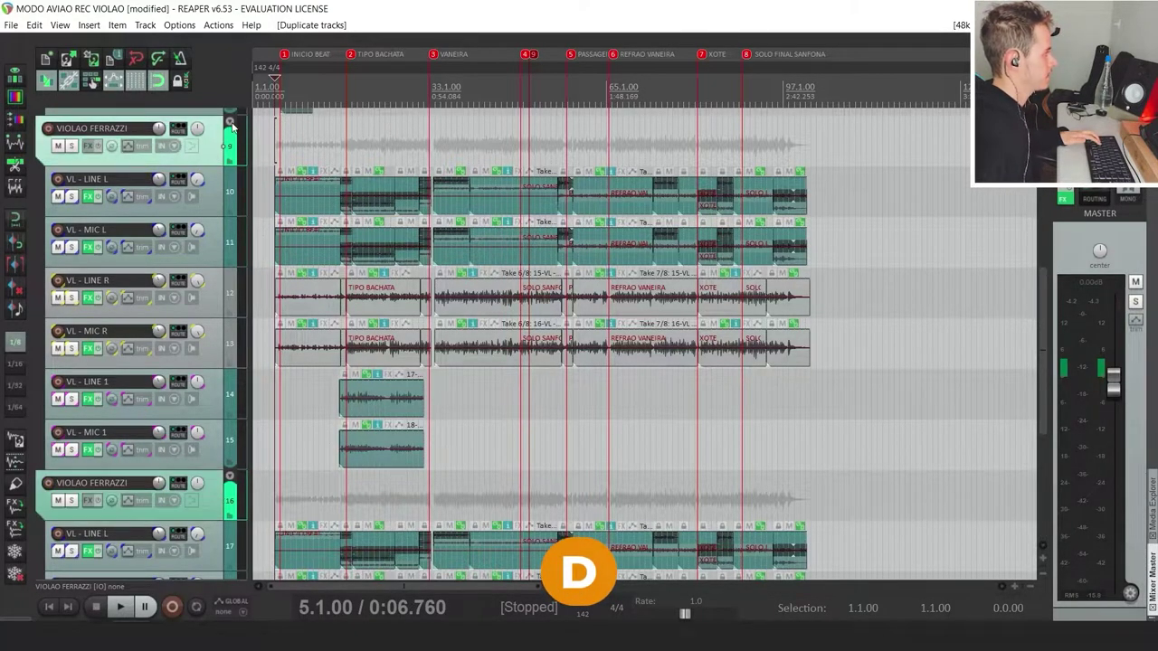
left_click(230, 122)
left_click(230, 122)
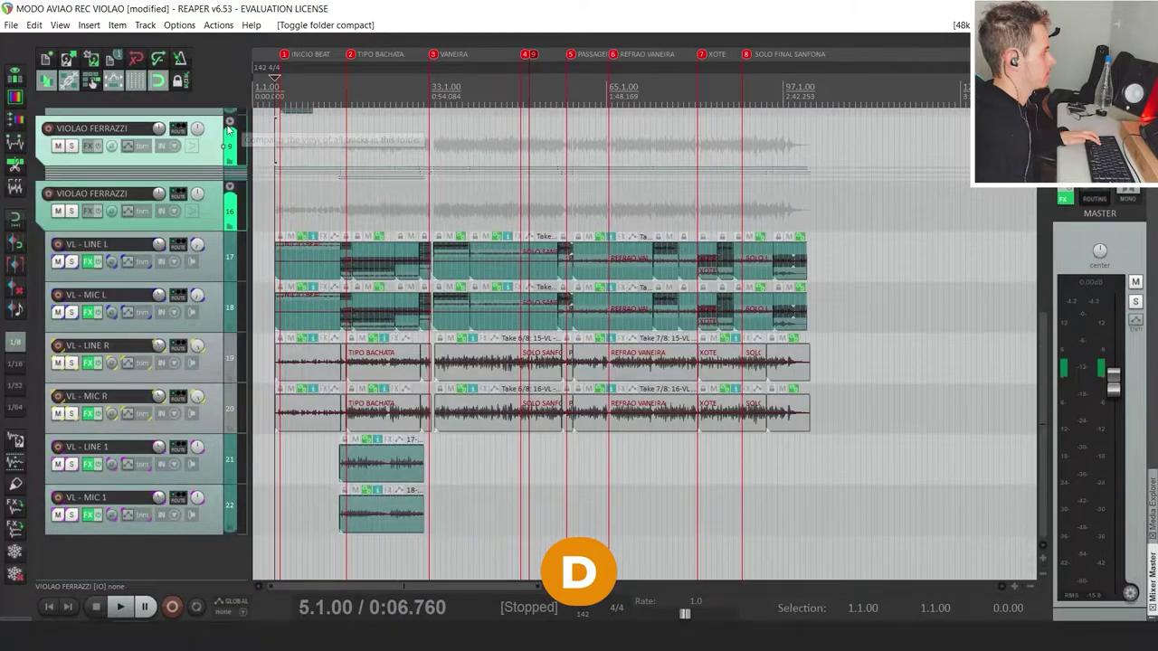
left_click(58, 146)
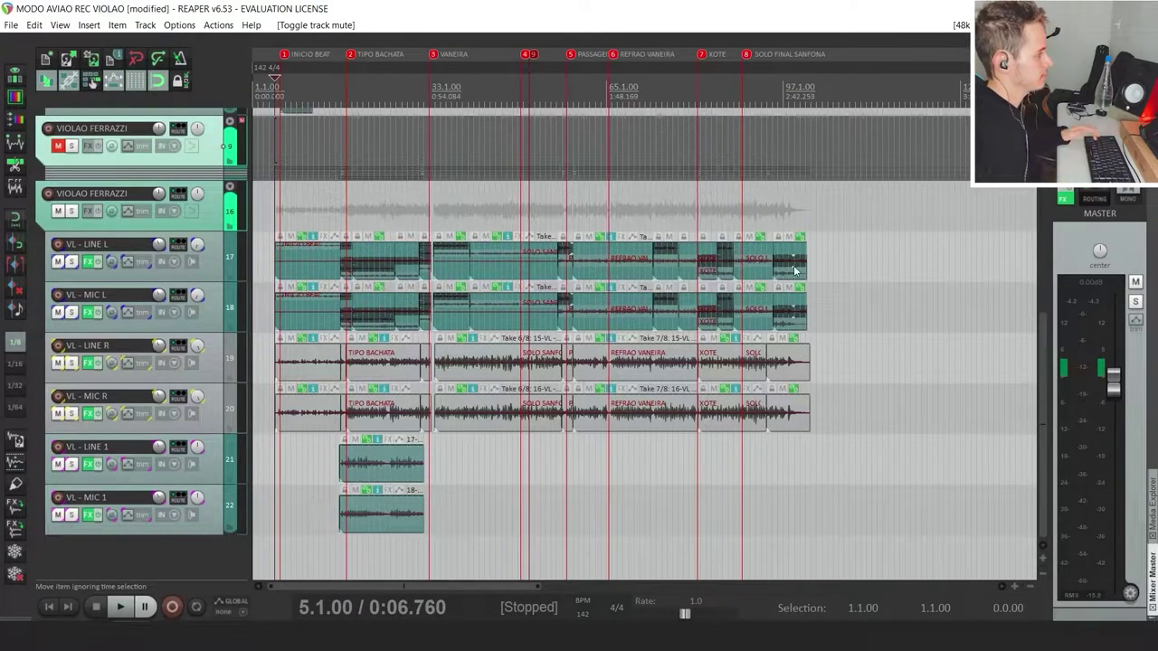
Glue all items on the duplicated guitar tracks so that each track holds one continuous item
left_click_drag(849, 251, 271, 522)
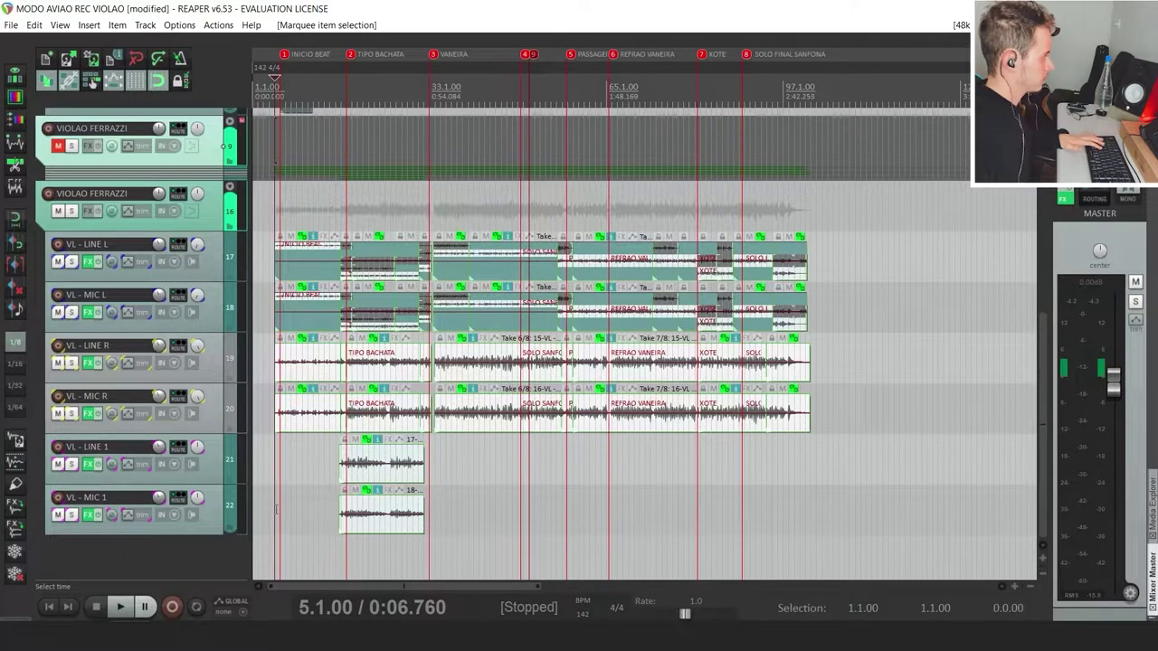
key("g")
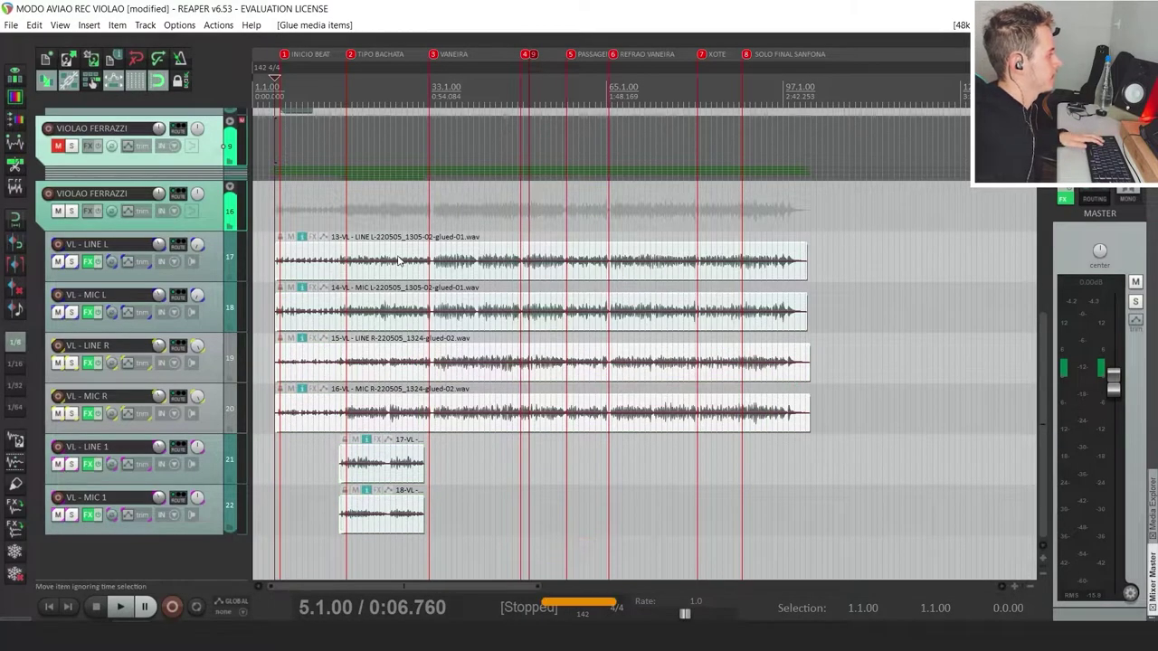
right_click(708, 260)
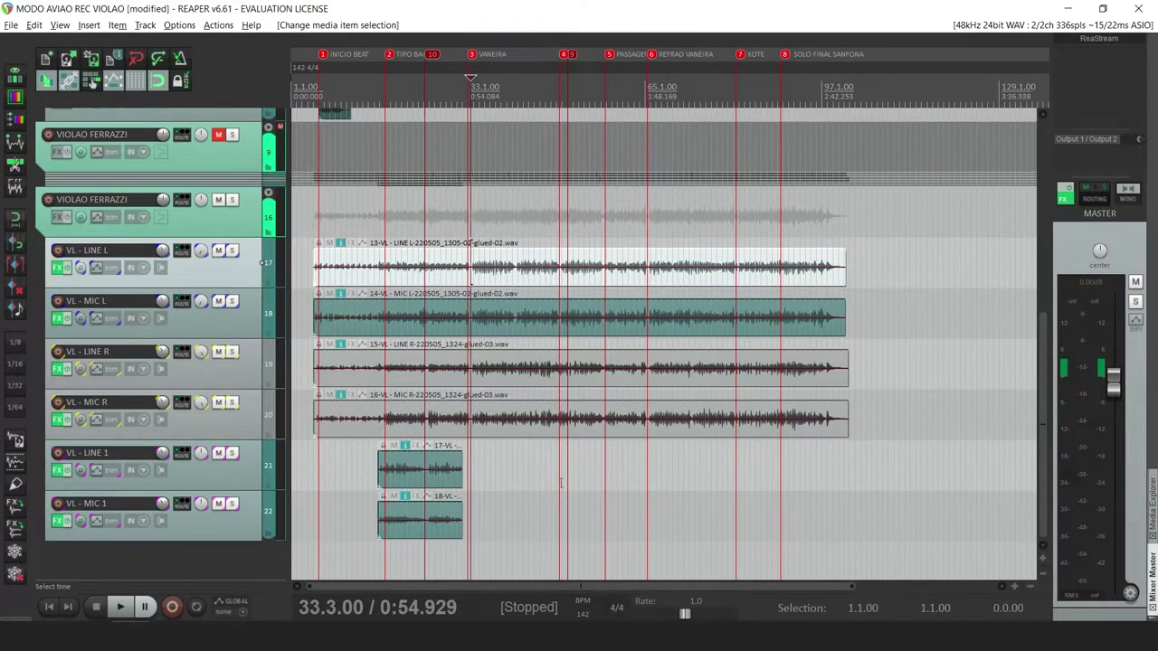
Select the items on VL - LINE L and VL - MIC L and group them together
left_click(343, 313)
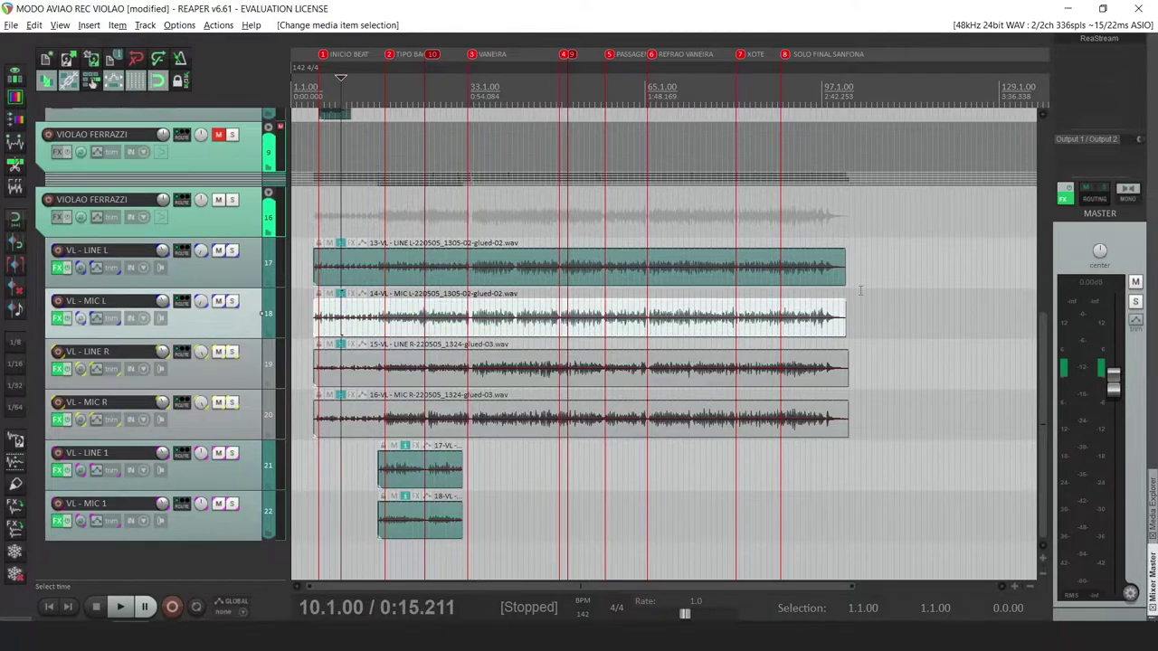
left_click_drag(873, 266, 335, 312)
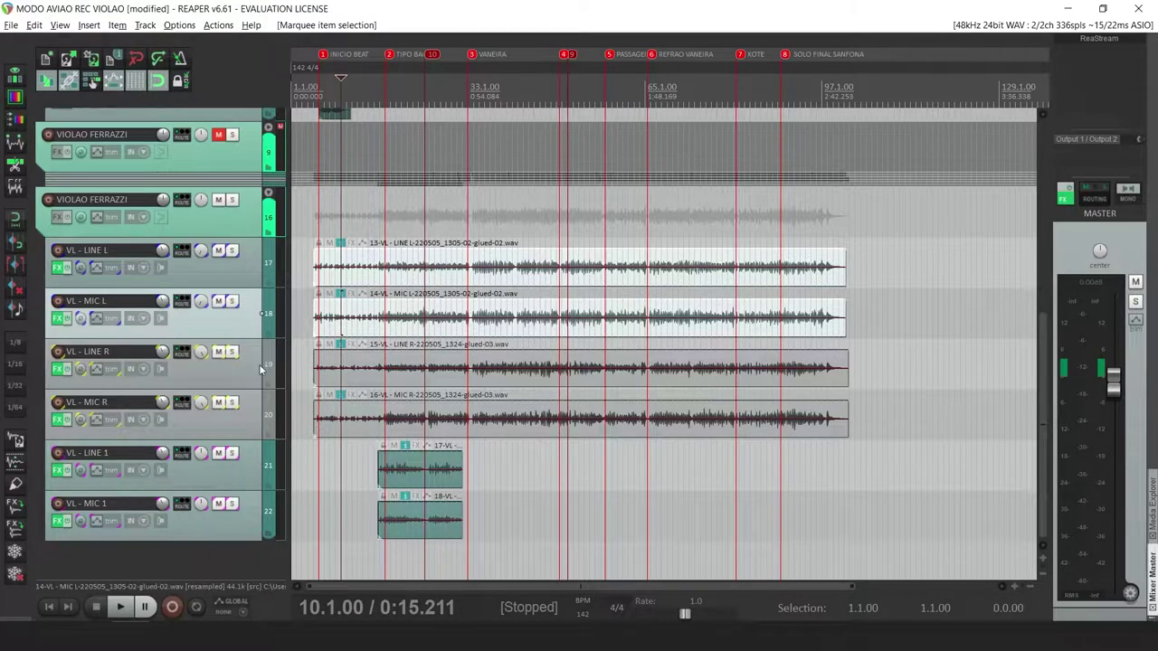
key("Down")
key("Down")
key("Down")
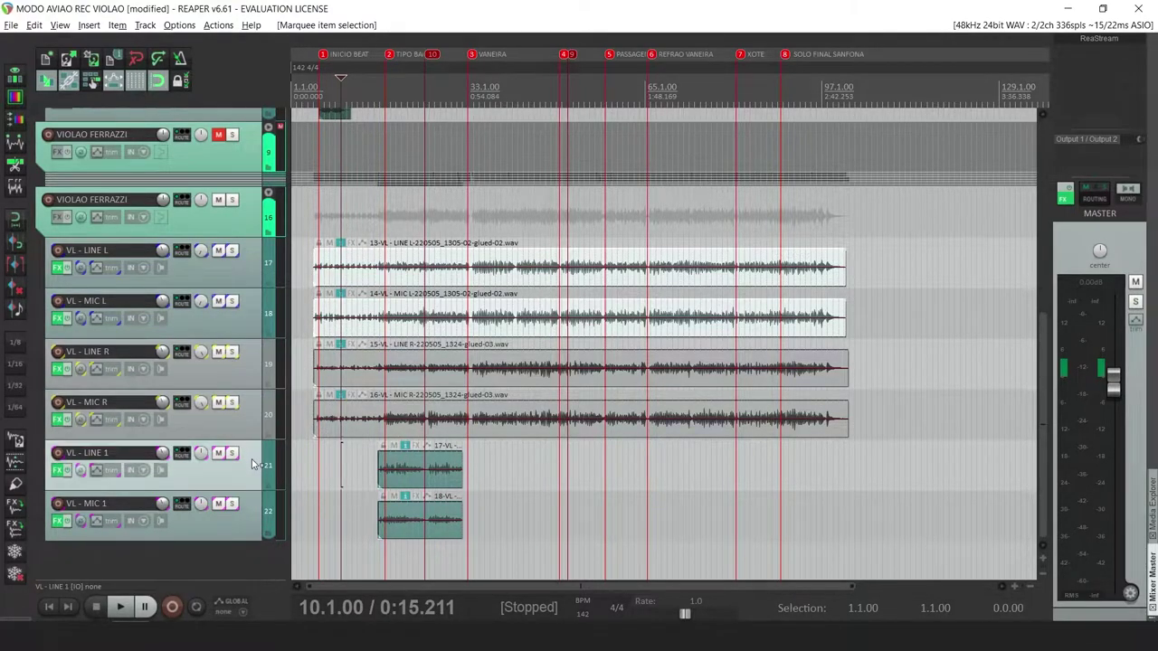
key("Down")
left_click(246, 281)
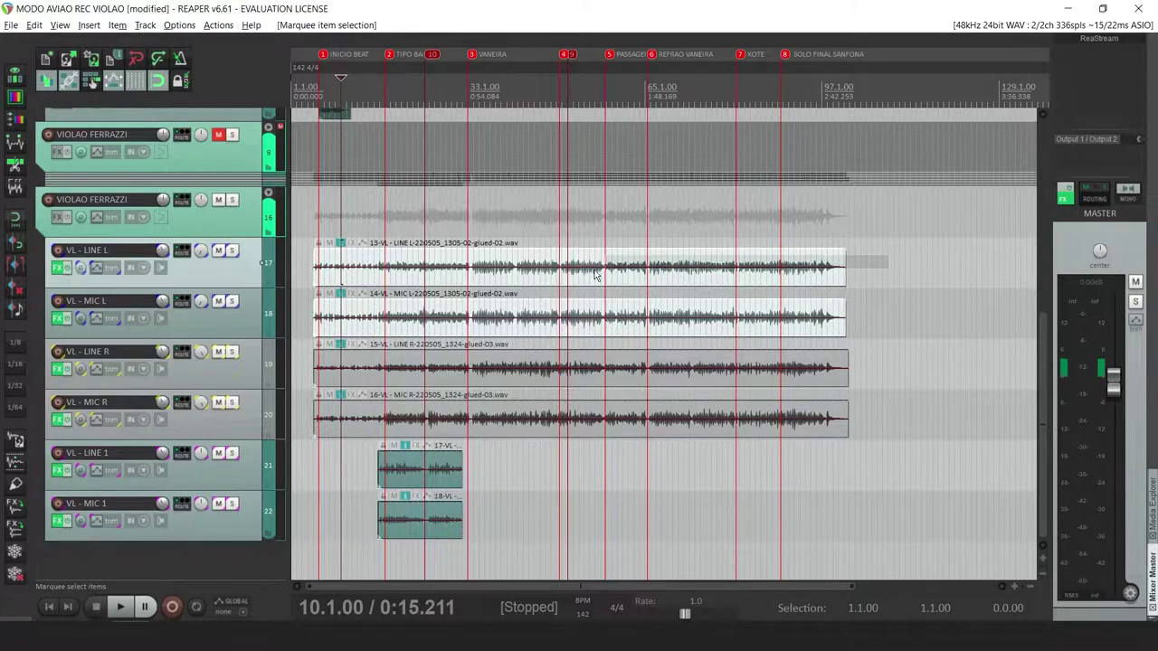
key("ctrl+g")
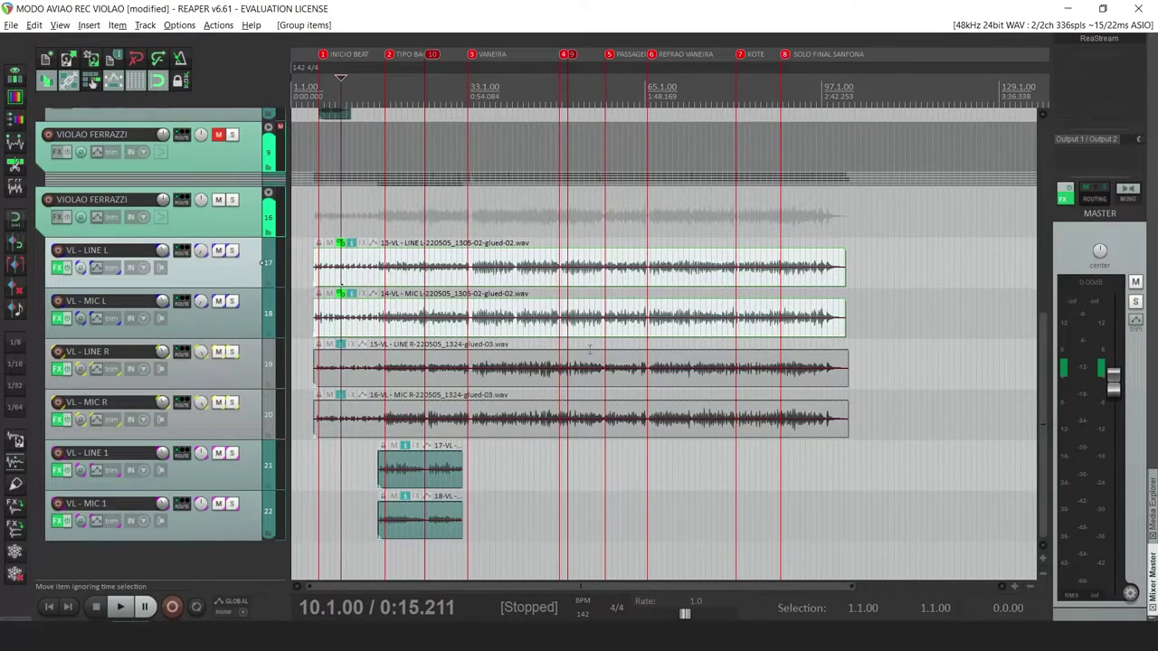
Group the LINE R and MIC R items as one pair, and the LINE 1 and MIC 1 items as another
left_click_drag(905, 378, 547, 474)
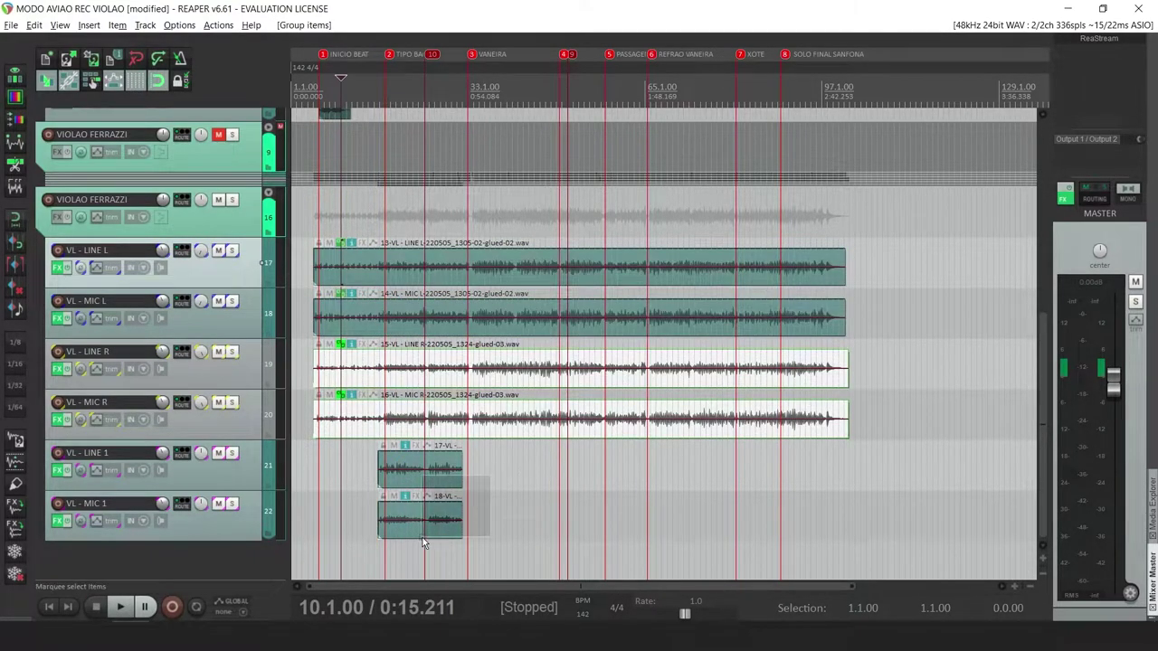
left_click_drag(421, 538, 418, 541)
key("ctrl+g")
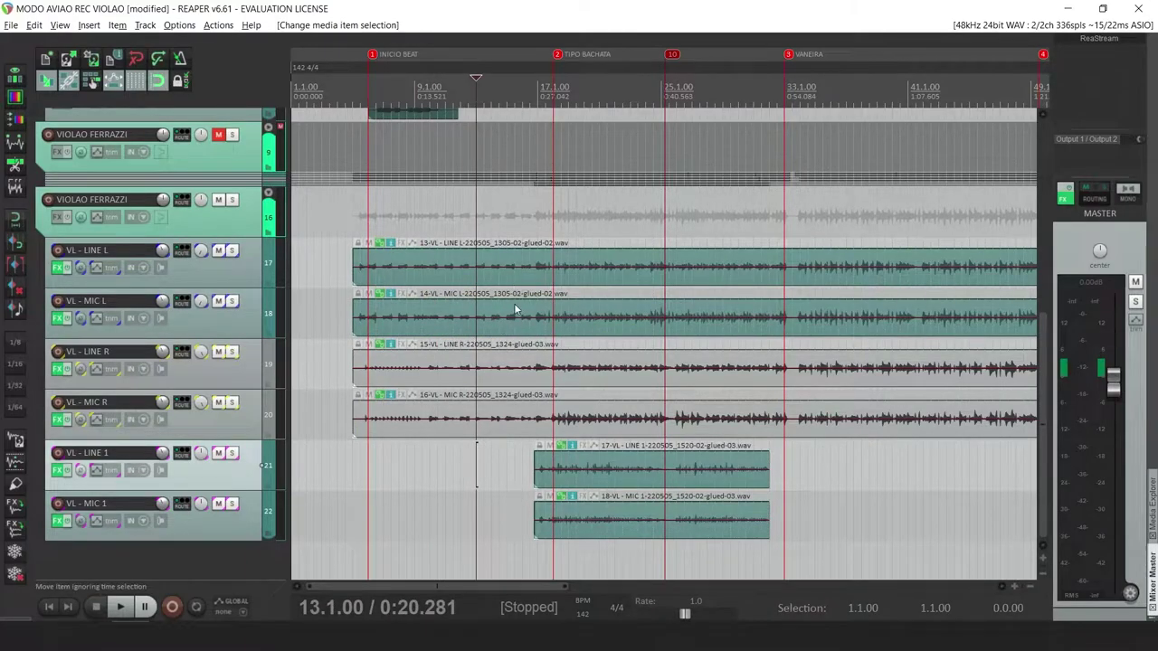
Dynamic split the grouped LINE L and MIC L items at transients into stretch markers, with splits reduced to 186
left_click_drag(165, 171, 204, 173)
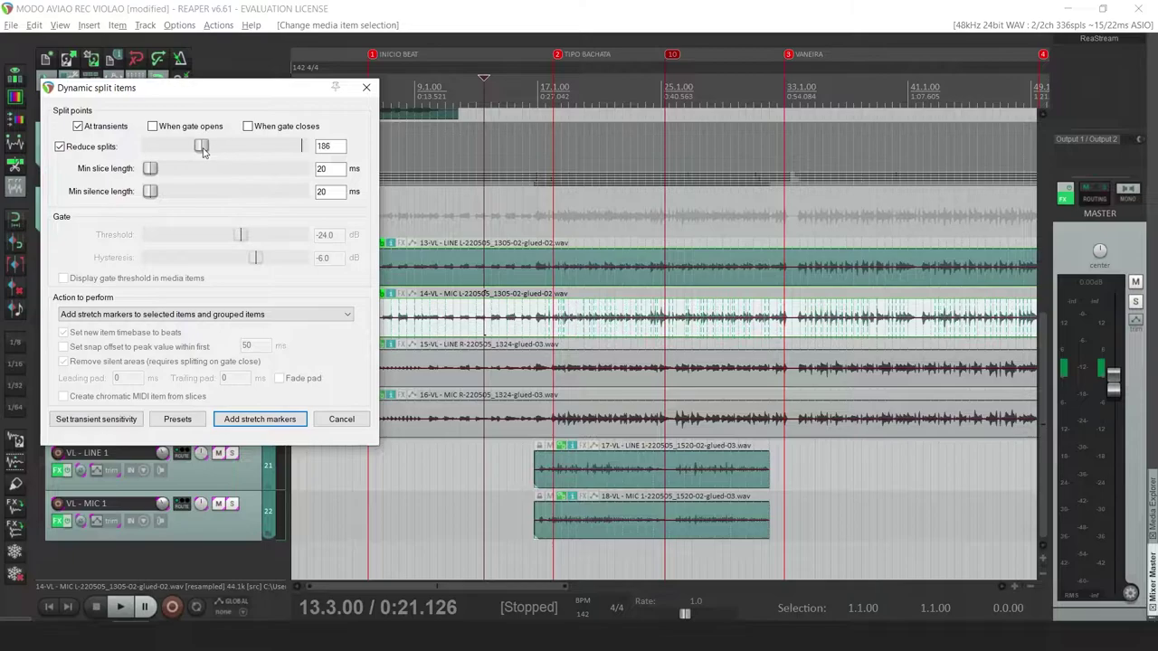
left_click(292, 420)
left_click(491, 282)
Adjust the stretch marker near measure 14 in the grouped LINE L and MIC L items
scroll(579, 282, "up", 5)
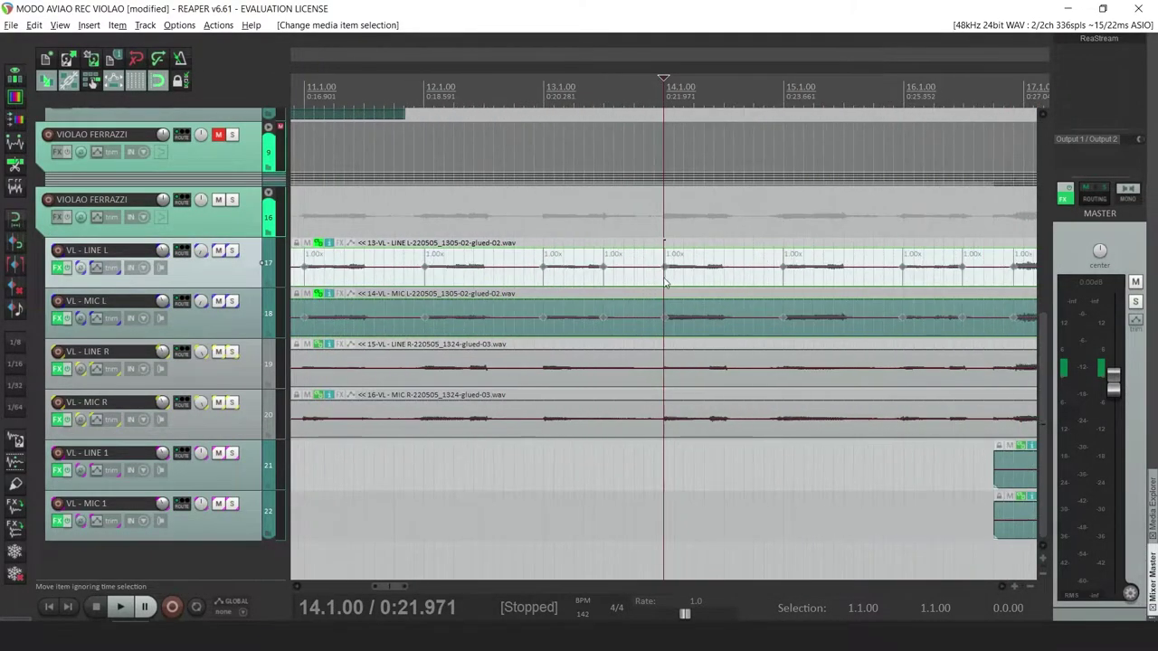
mouse_move(666, 266)
left_mouse_down()
mouse_move(688, 265)
mouse_move(665, 267)
left_mouse_up()
left_click(654, 268)
scroll(812, 326, "down", 6)
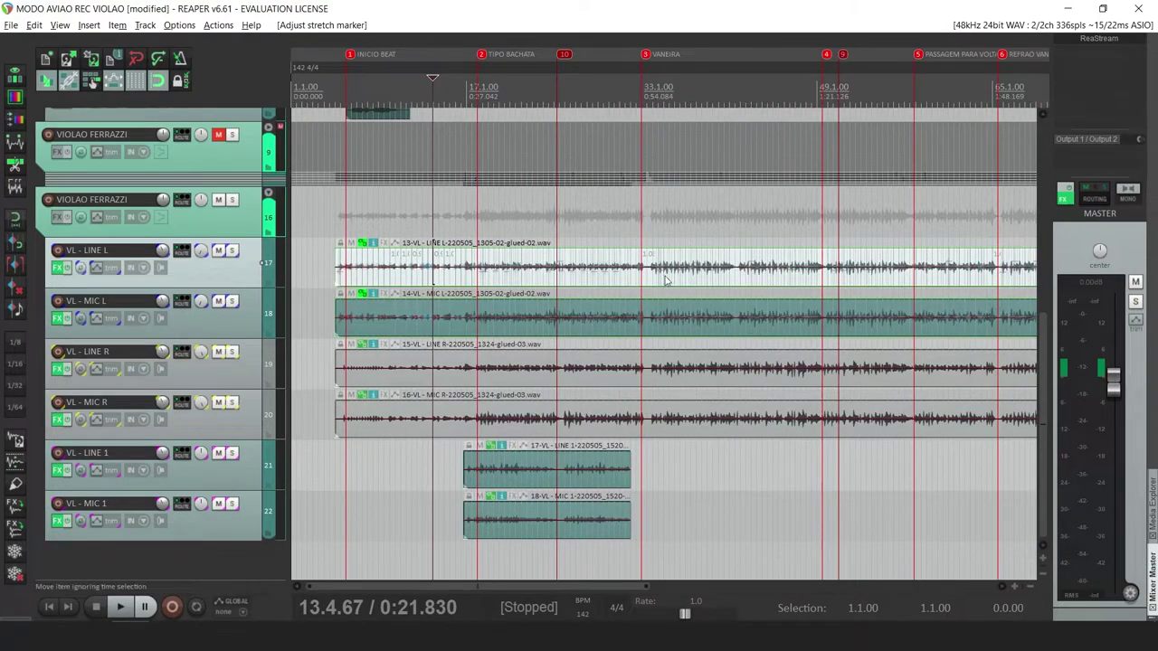
Undo the stretch marker adjustment, the added stretch markers and the item grouping
key("ctrl+z")
key("ctrl+z")
key("ctrl+z")
key("ctrl+z")
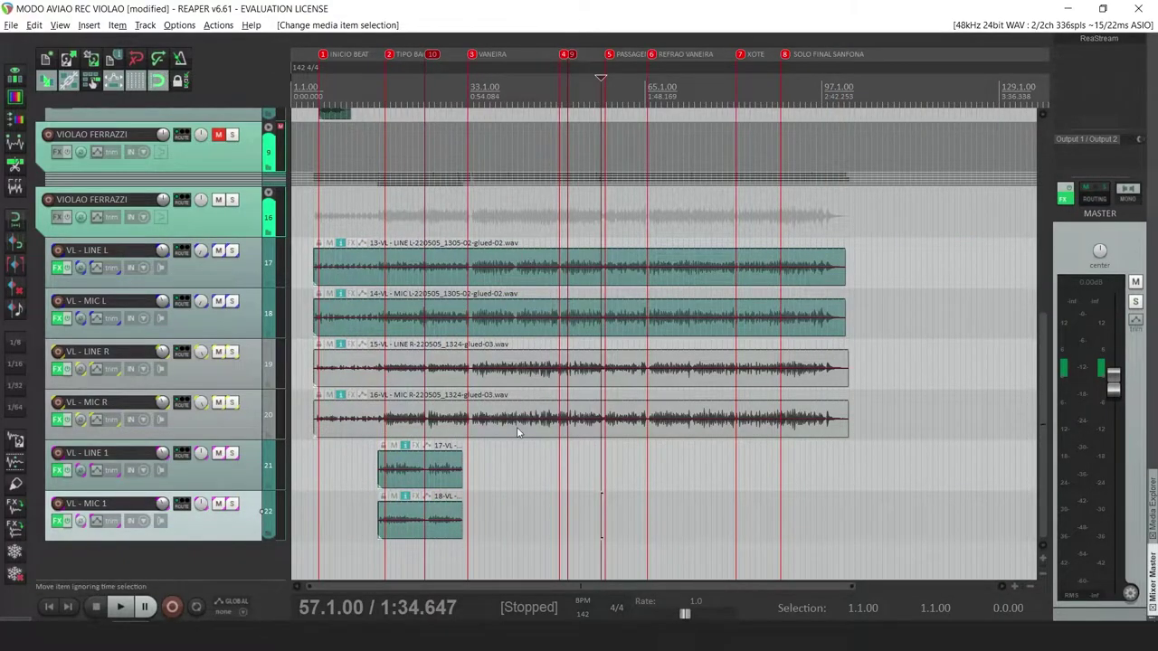
Enable vertical offsetting of overlapping media items
left_click(179, 24)
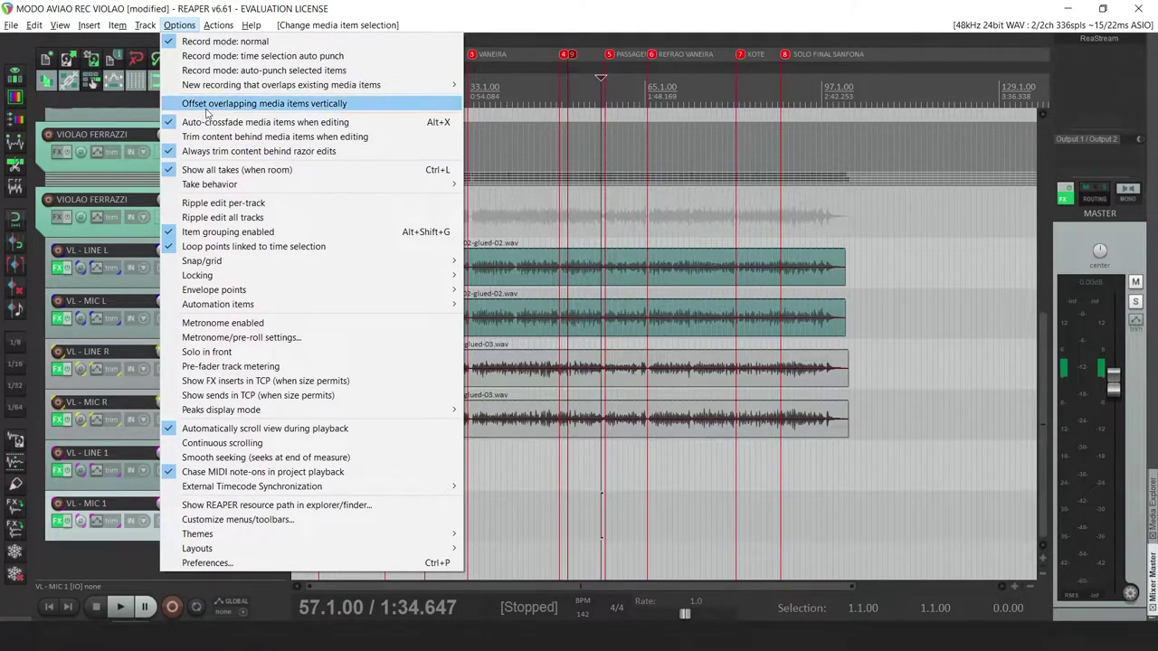
left_click(294, 106)
left_click(502, 312)
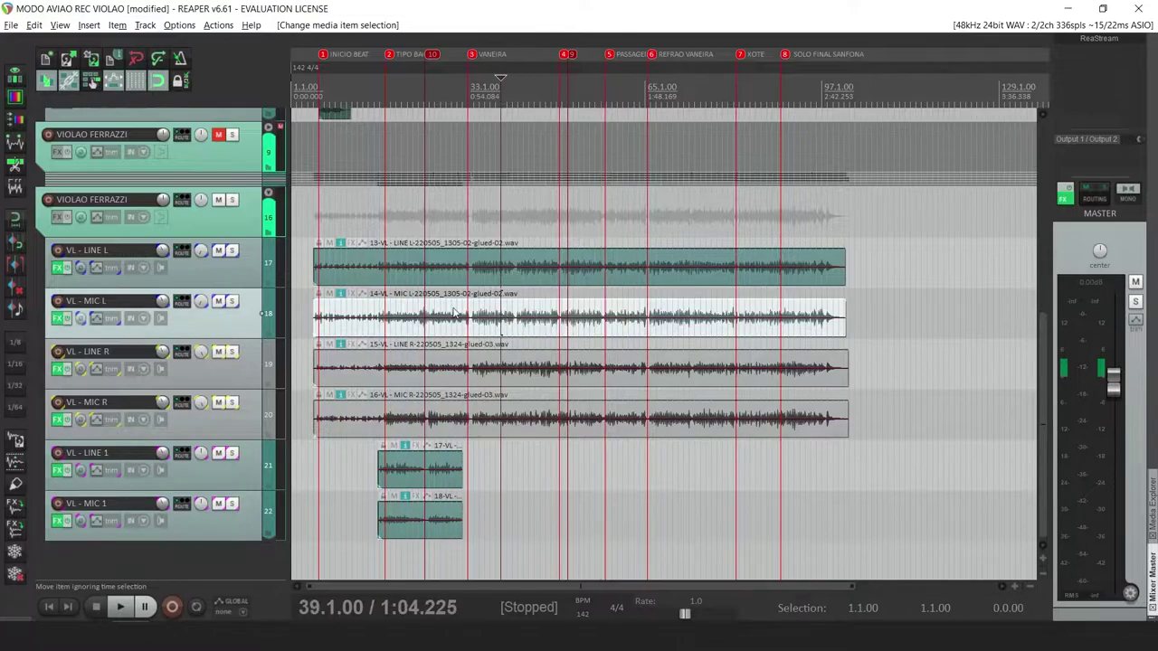
Move the MIC L, MIC R and MIC 1 items onto the LINE L, LINE R and LINE 1 tracks, keeping their time positions
scroll(409, 303, "up", 3)
scroll(418, 307, "down", 3)
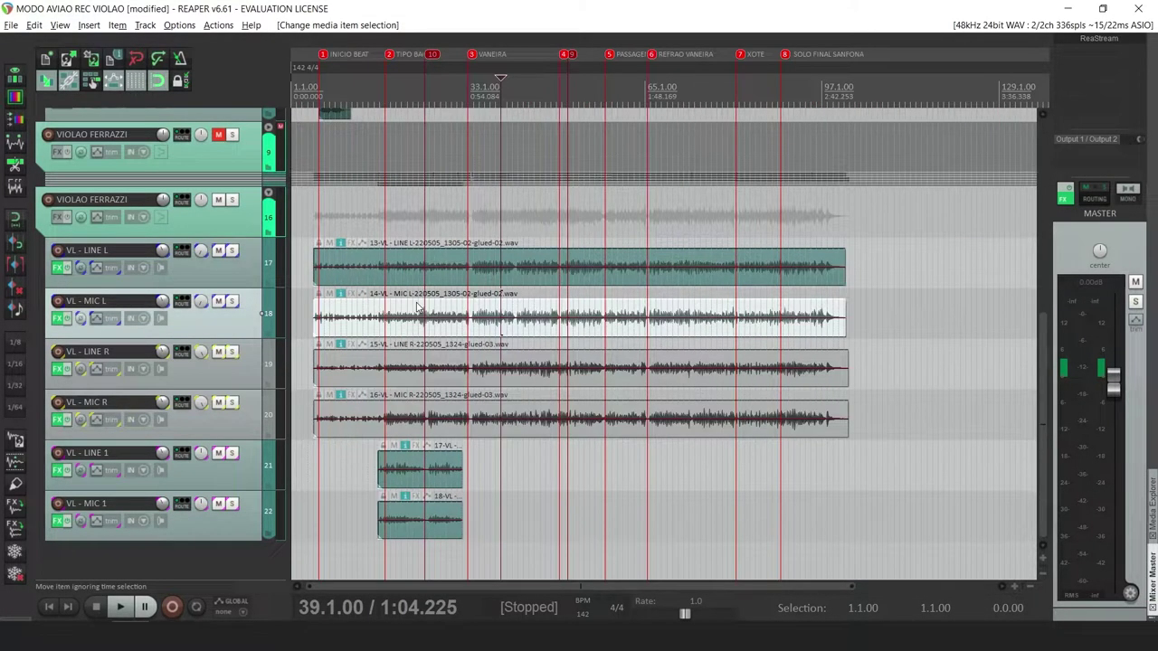
left_click(316, 310)
scroll(317, 309, "up", 3)
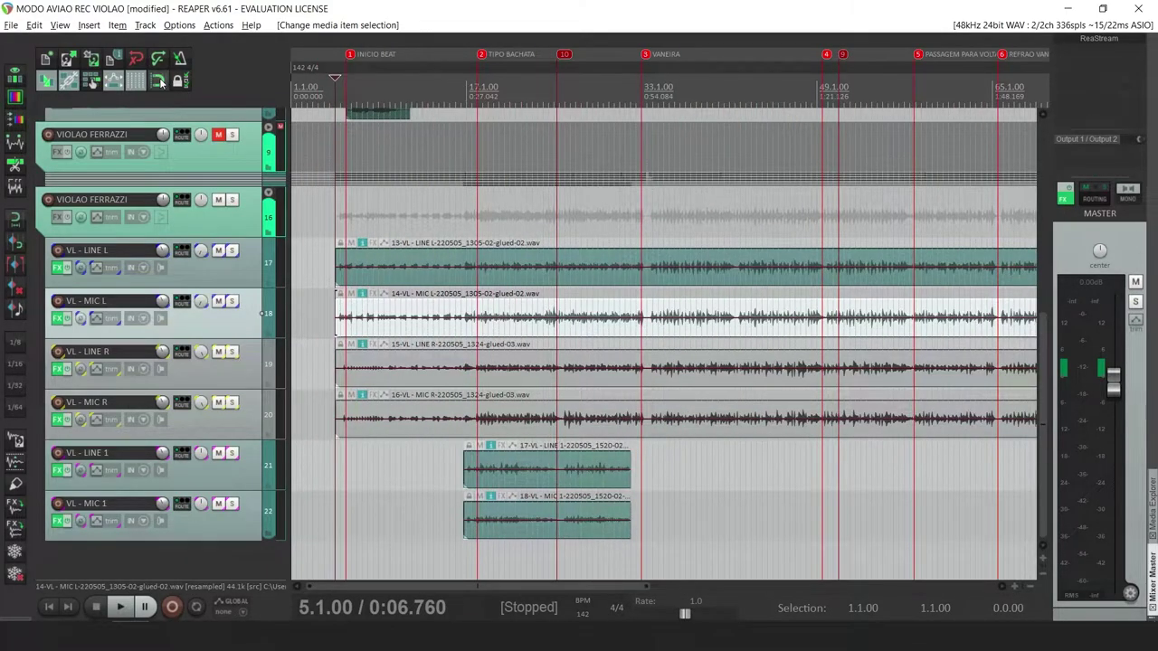
left_click_drag(369, 317, 368, 292)
left_click_drag(387, 414, 383, 391)
left_click_drag(499, 522, 453, 467)
left_click(253, 281)
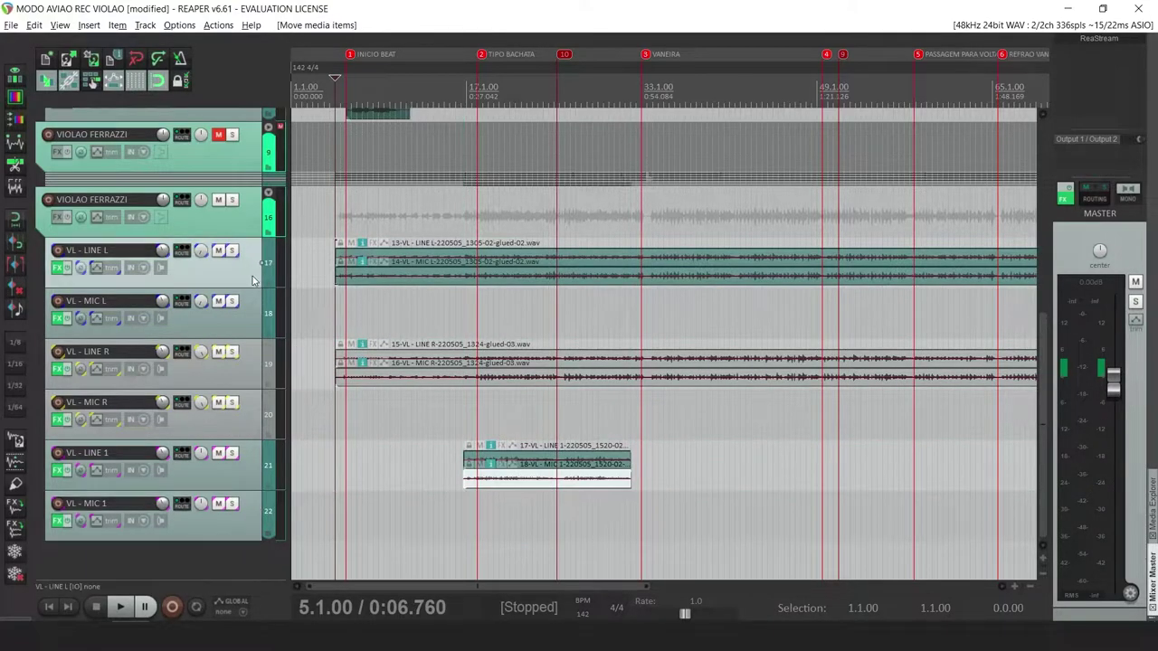
left_click(249, 383)
left_click(250, 466)
left_click(257, 510)
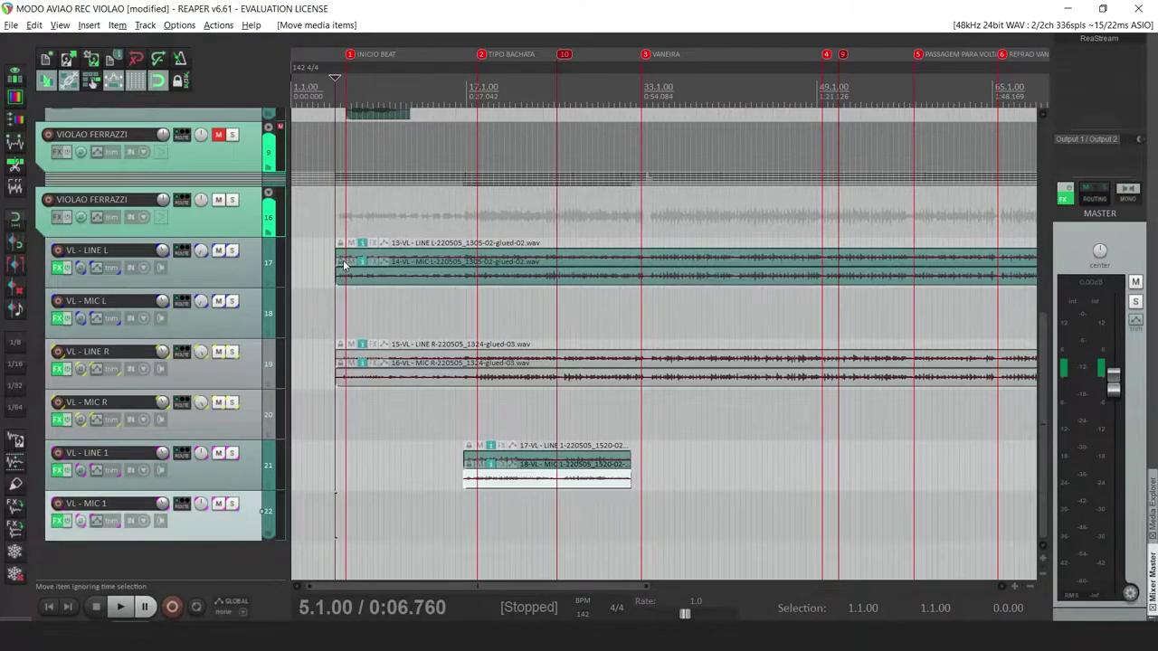
left_click(356, 286)
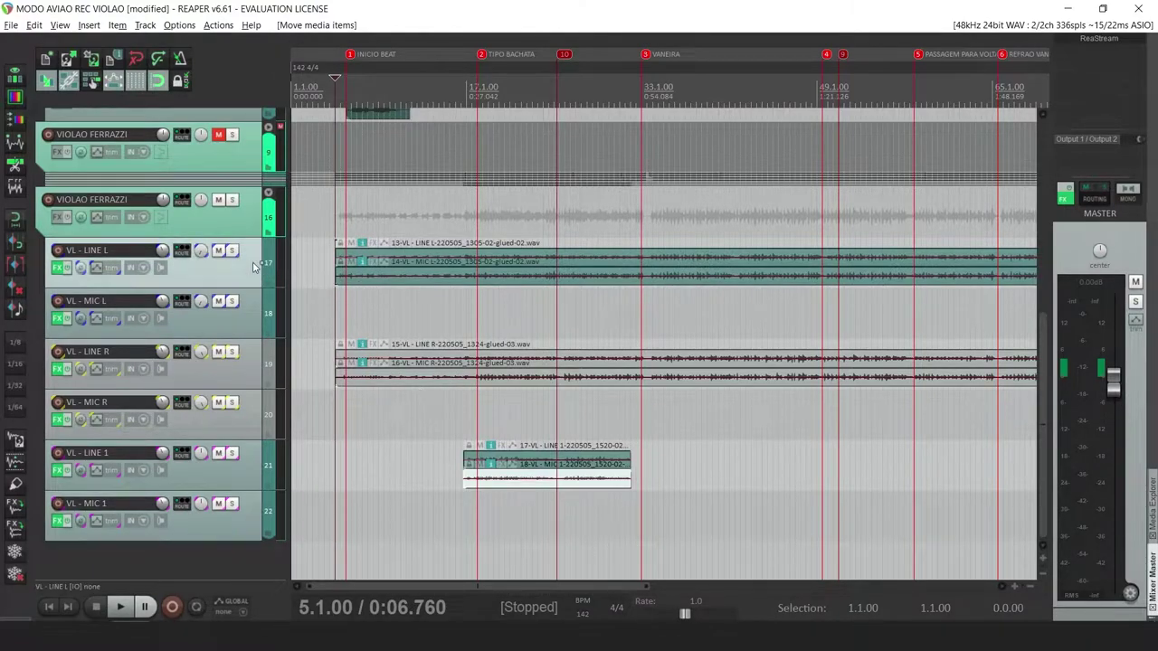
Pan the LINE L item 100% left in its item properties and apply the change
left_click(388, 258)
double_click(394, 258)
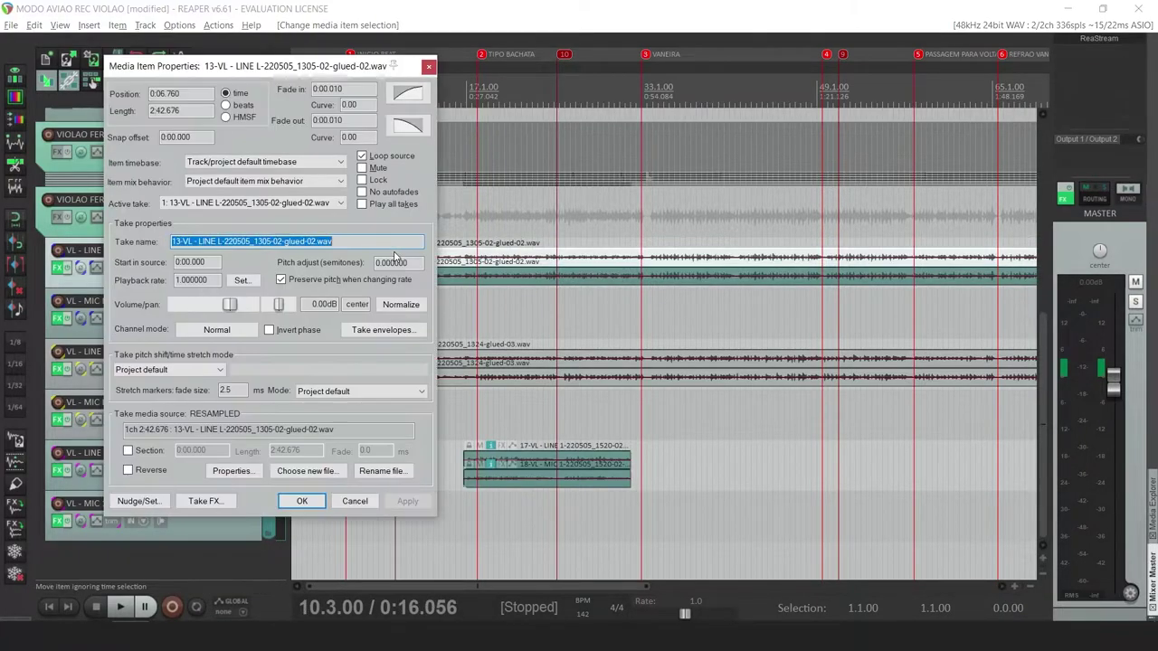
left_click_drag(281, 306, 274, 307)
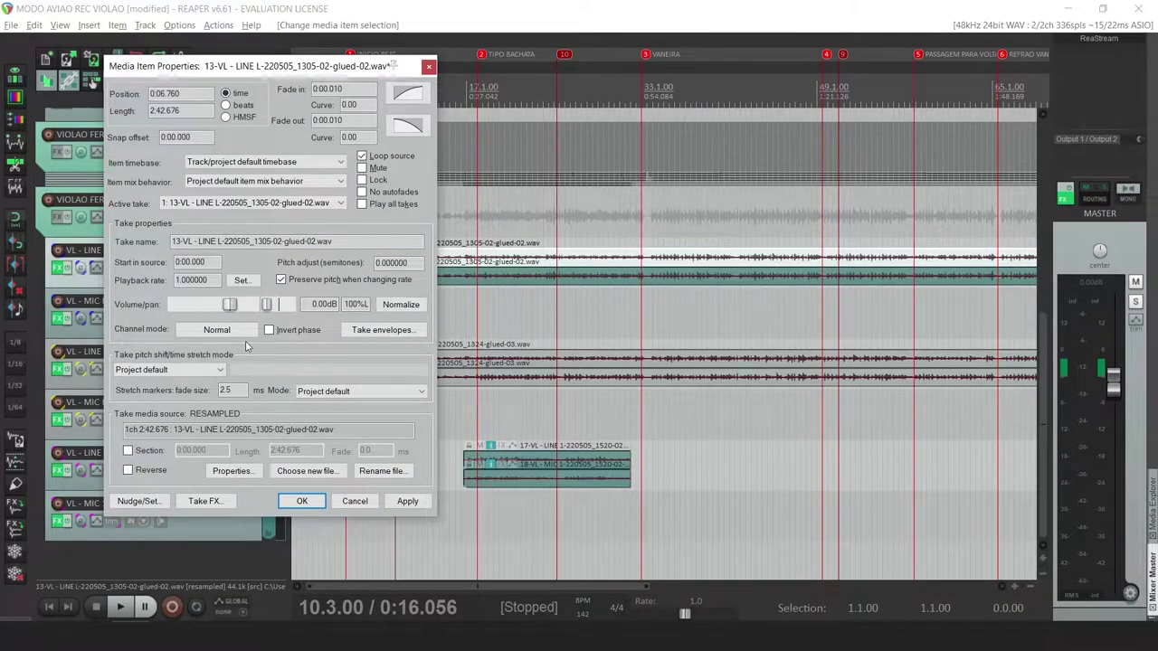
left_click(408, 501)
left_click(302, 501)
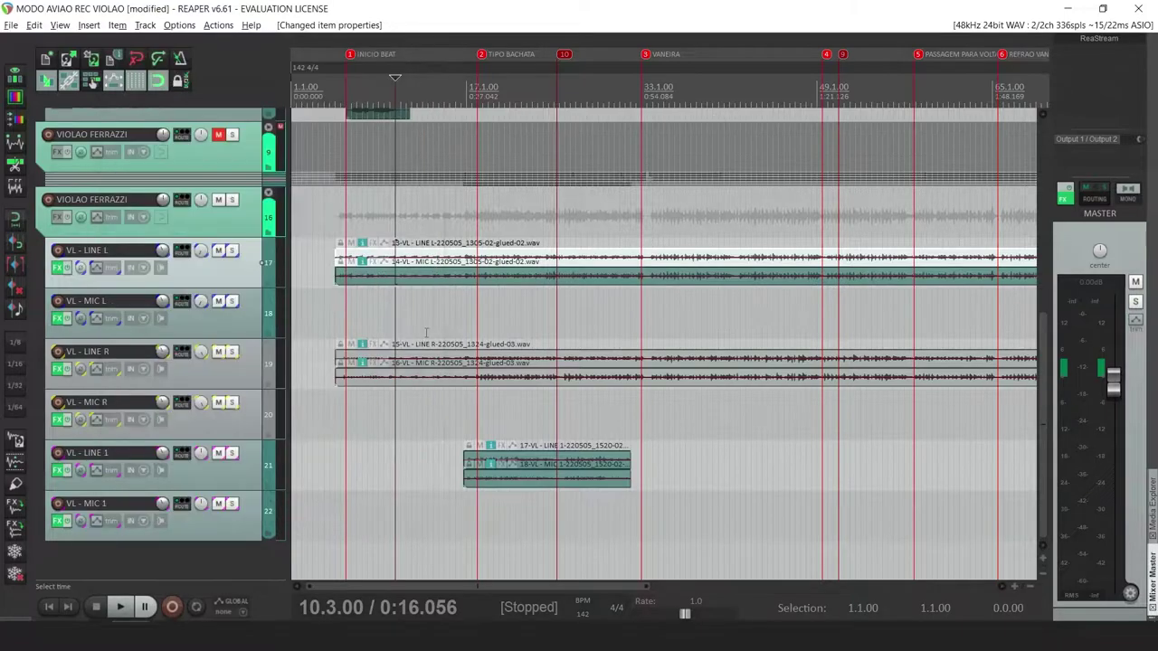
Pan the MIC L item to the right in its item properties, opposite the LINE L item
left_click(414, 272)
double_click(391, 271)
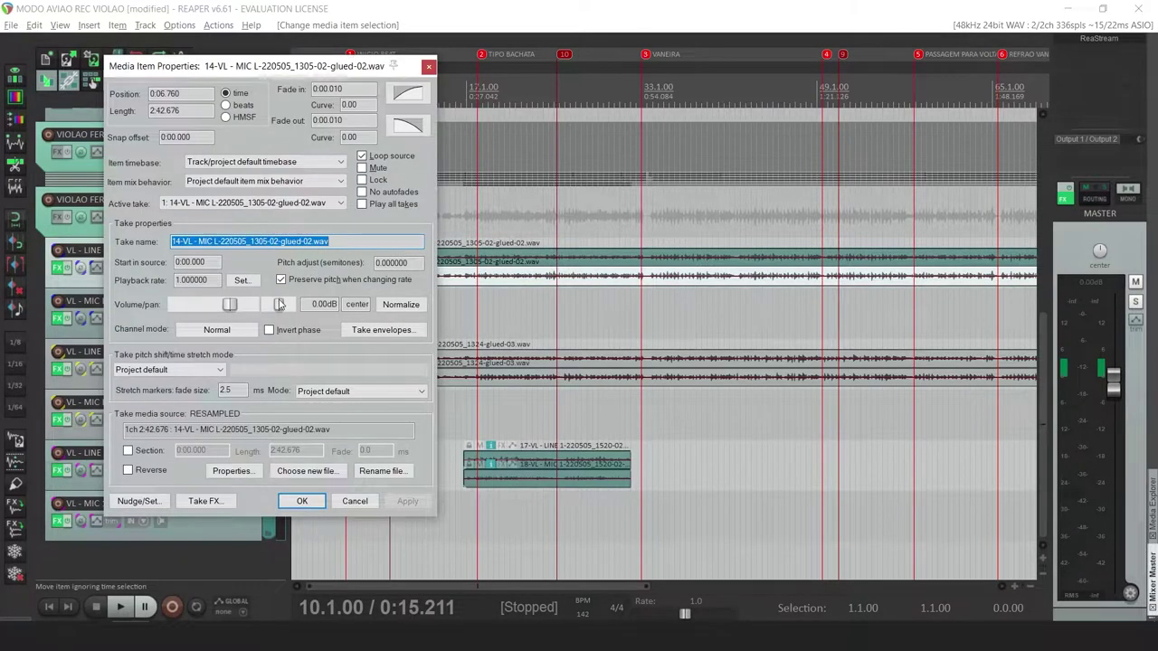
left_click(280, 306)
left_click(407, 501)
left_click(294, 501)
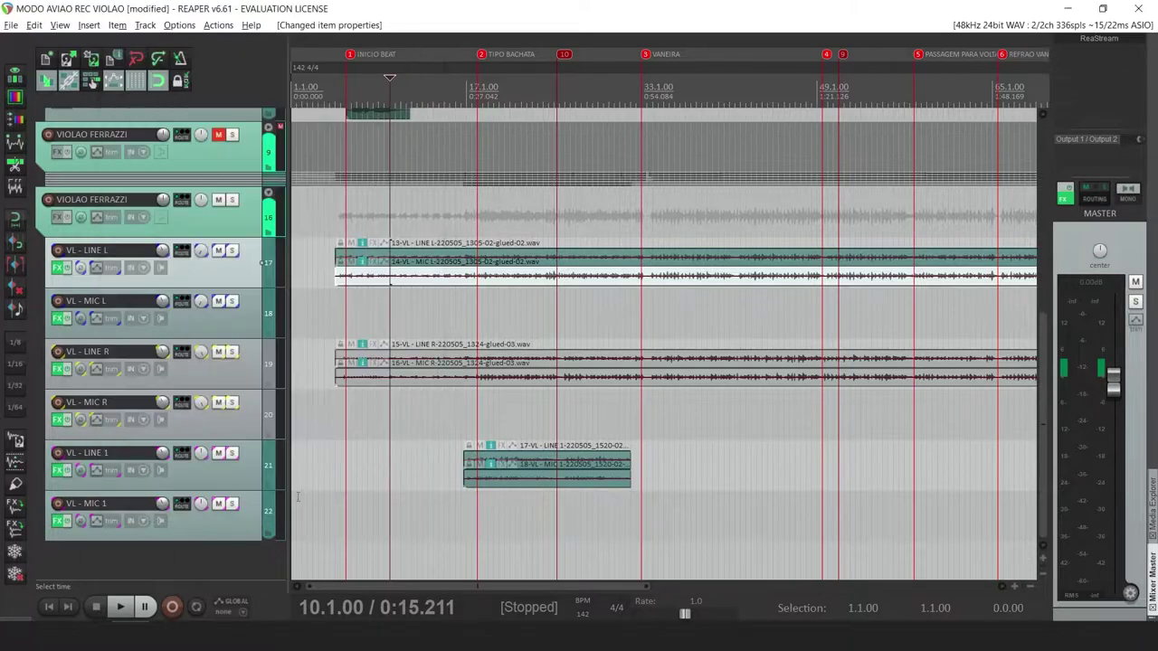
Pan the LINE R item 100% left in its item properties and apply the change
double_click(401, 360)
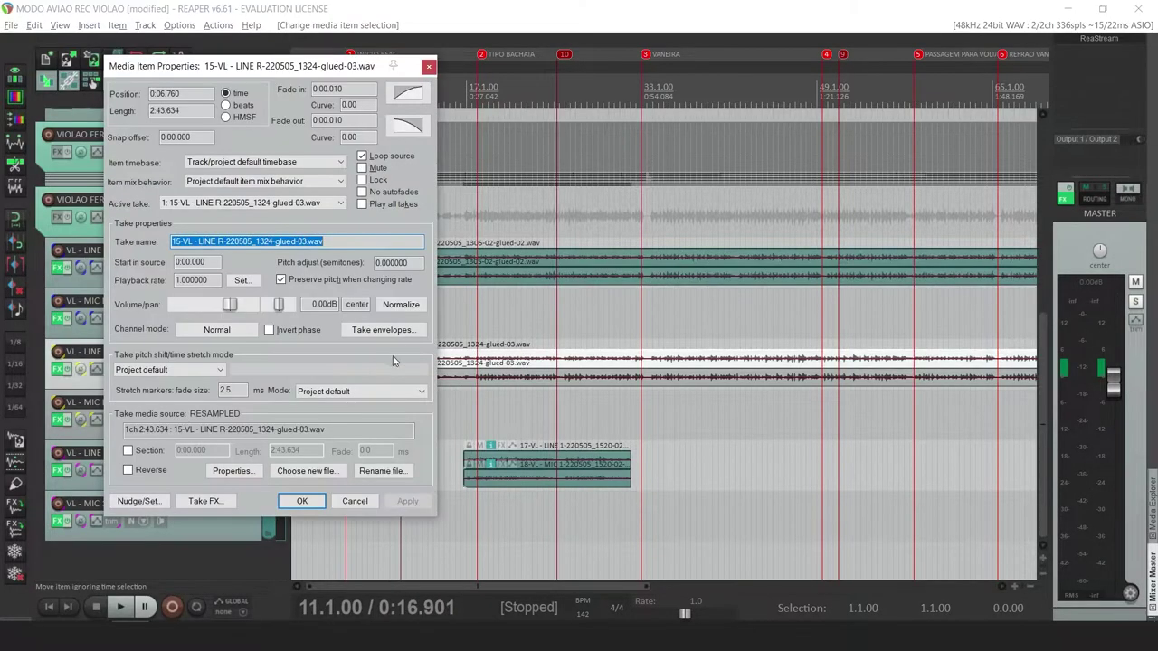
left_click(279, 306)
left_click(408, 502)
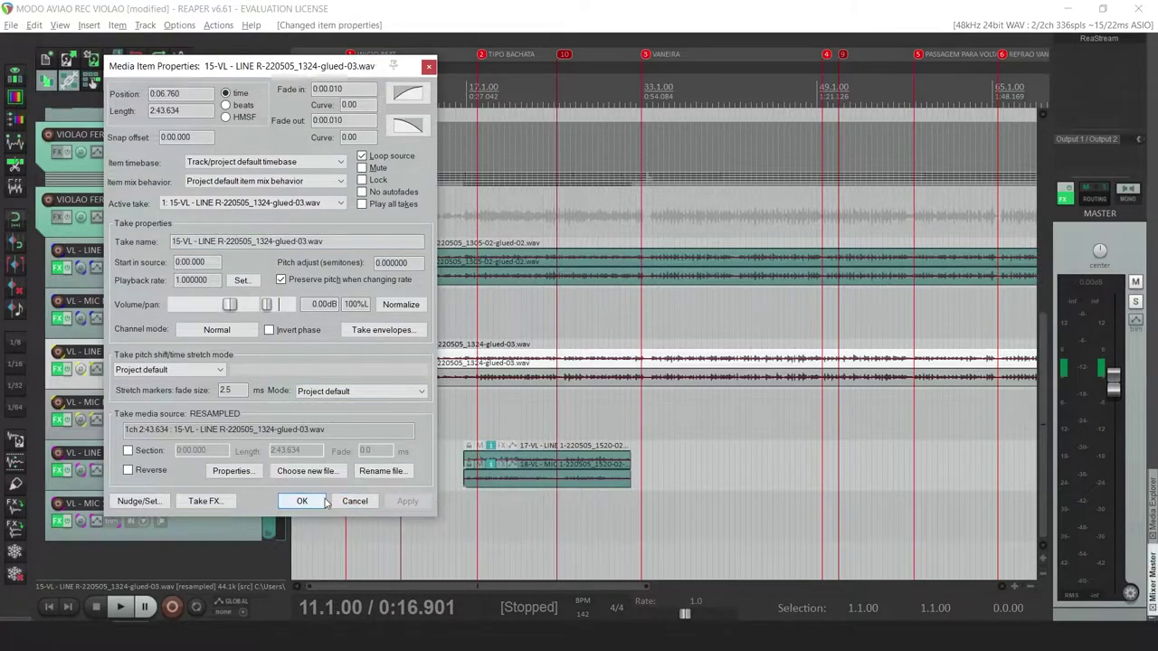
left_click(302, 501)
Pan the MIC R item to the right in its item properties, opposite the LINE R item
double_click(417, 378)
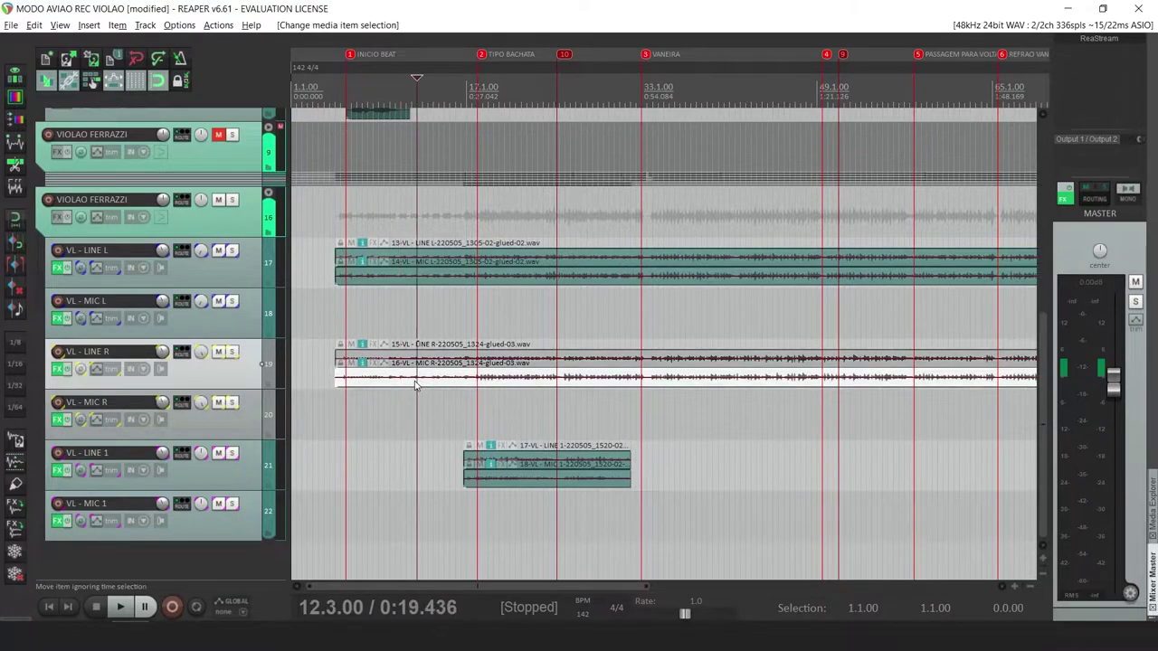
left_click(280, 305)
left_click(407, 501)
left_click(302, 501)
Pan the LINE 1 item 100% left in its item properties and apply the change
double_click(469, 468)
left_click_drag(279, 304, 266, 305)
left_click(407, 501)
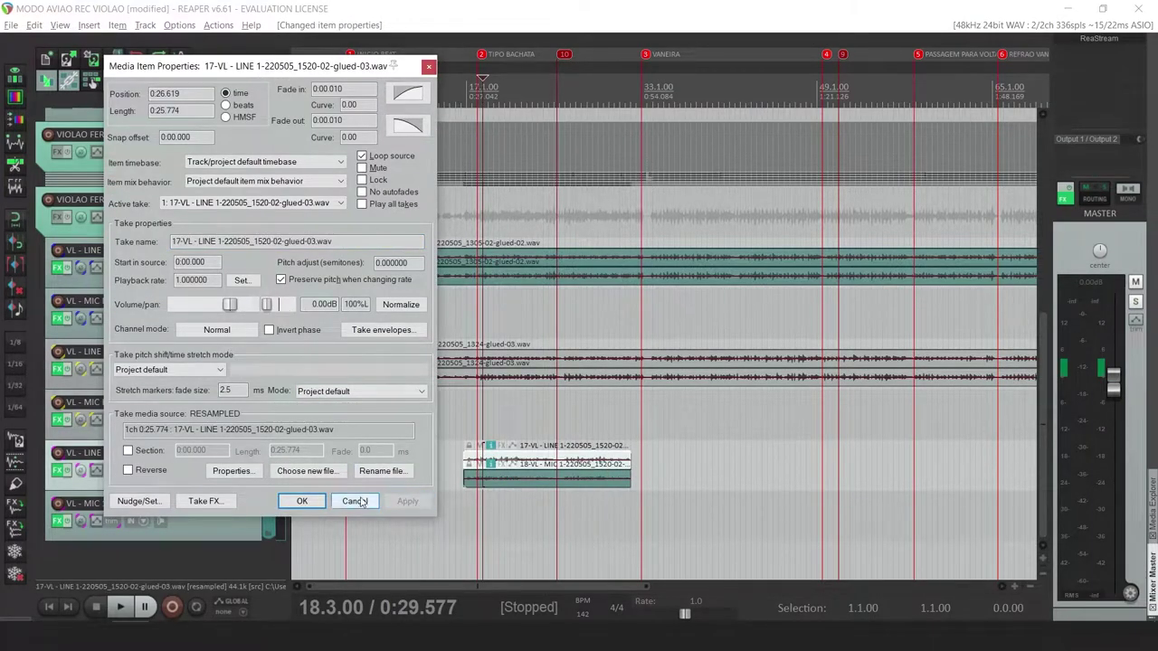
left_click(303, 501)
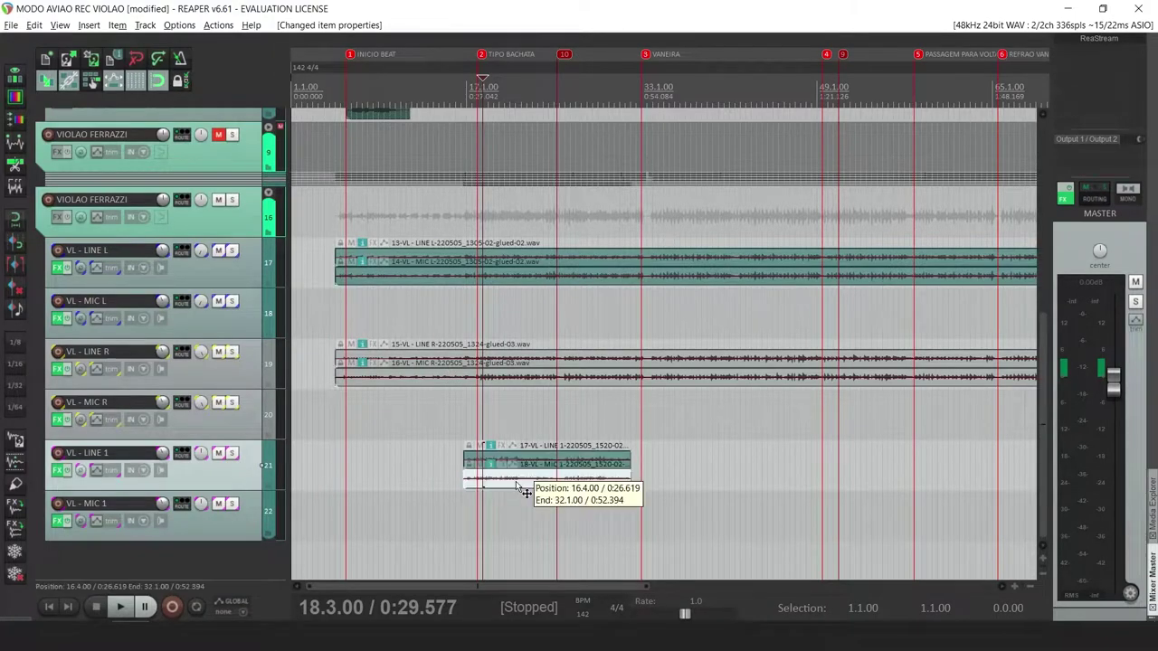
Pan the MIC 1 item fully right in its item properties and apply the change
double_click(517, 482)
left_click_drag(278, 304, 291, 304)
left_click(407, 501)
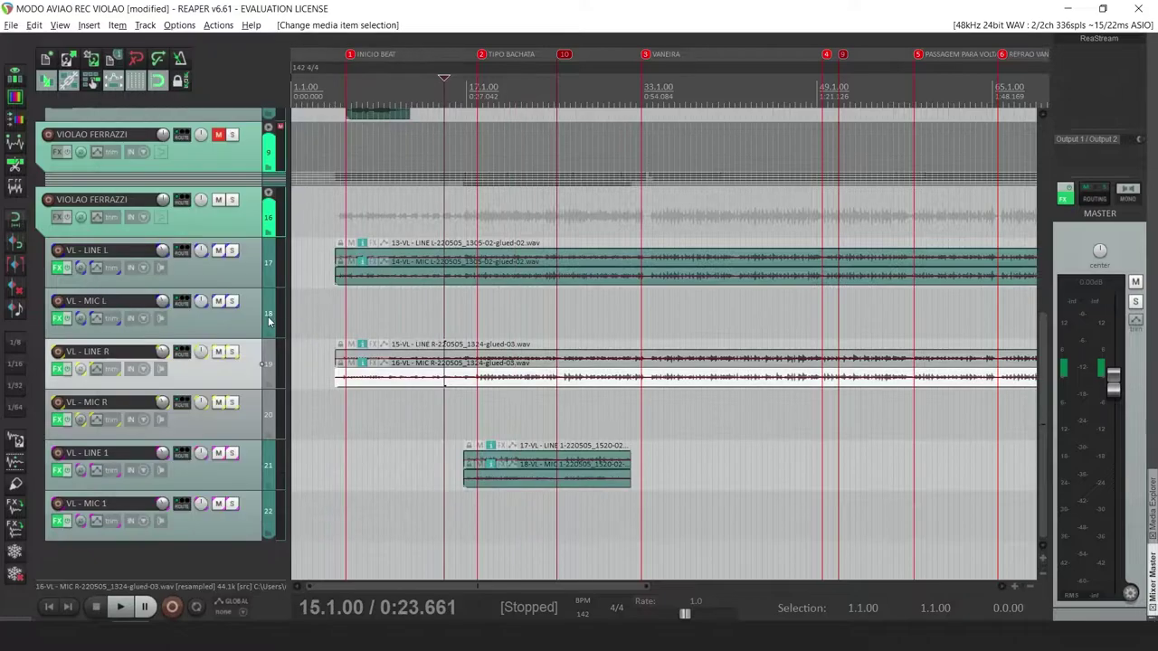
left_click(308, 501)
Delete the emptied VL - MIC L, VL - MIC R and VL - MIC 1 tracks
key("Delete")
key("Return")
left_click(247, 370)
key("Delete")
key("Return")
left_click(250, 412)
key("Delete")
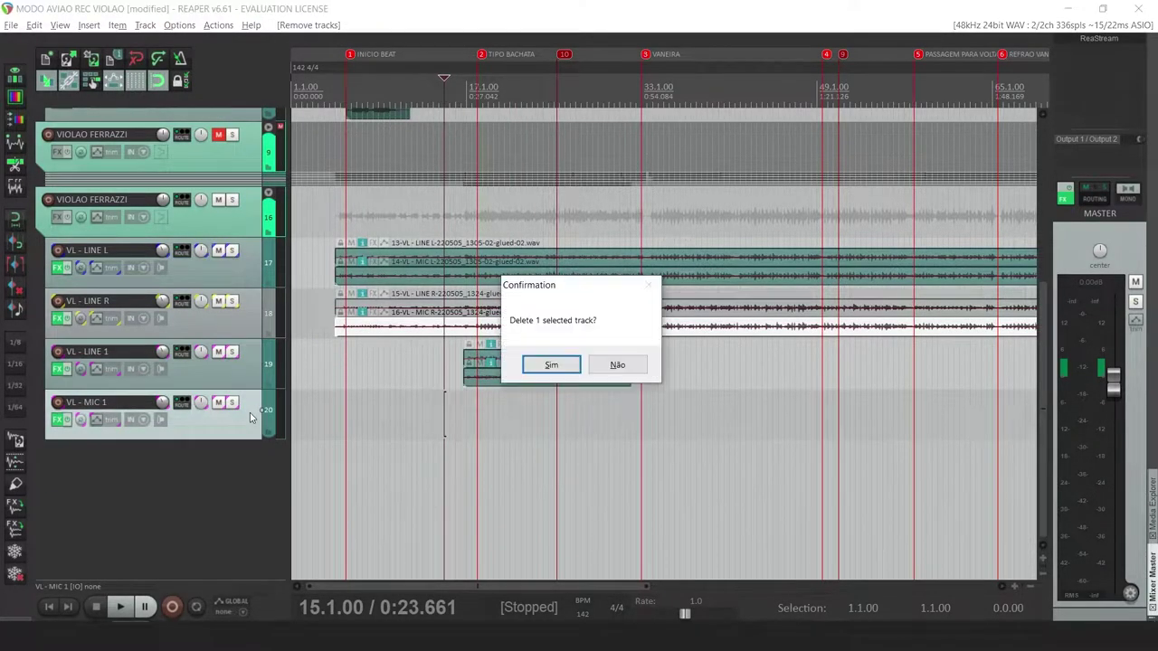
key("Return")
Try gluing the line and mic pairs on the VL - LINE L, VL - LINE R and VL - LINE 1 tracks, and undo the glue
scroll(620, 413, "down", 4)
left_click_drag(621, 413, 289, 238)
scroll(430, 286, "up", 3)
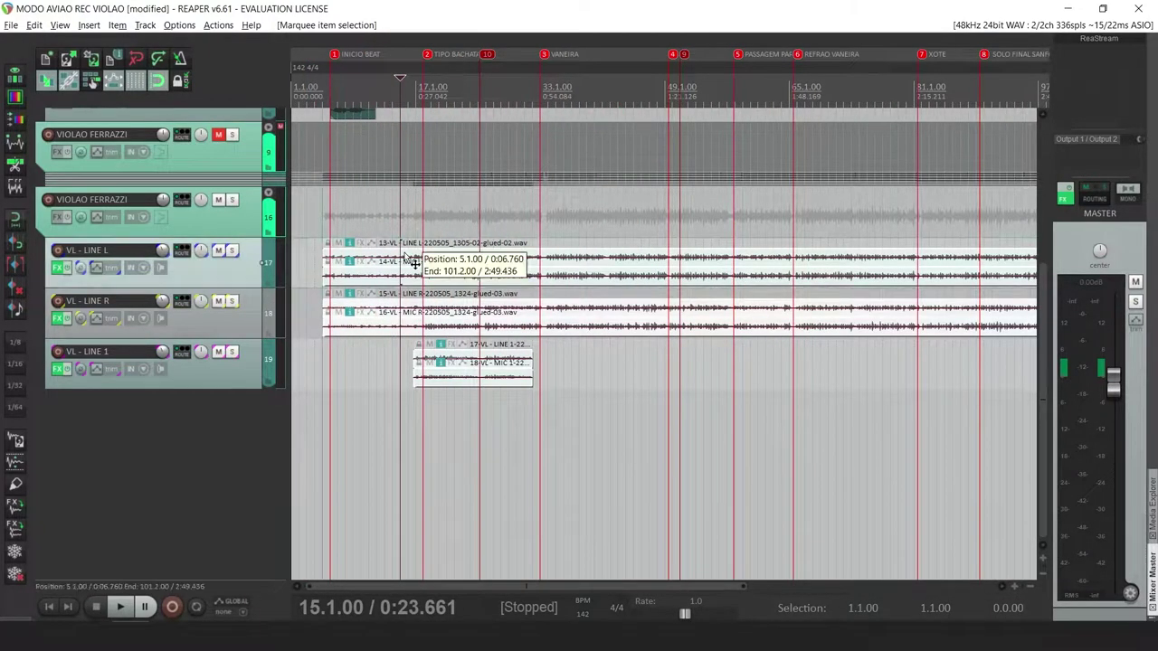
double_click(407, 257)
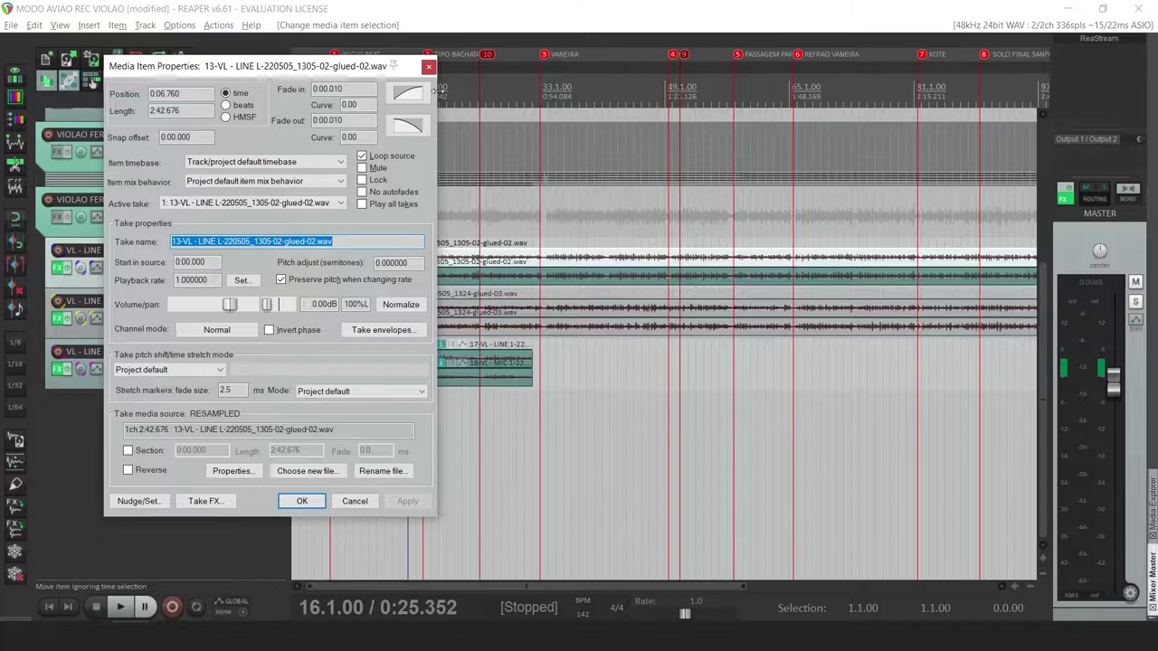
left_click(430, 68)
key("g")
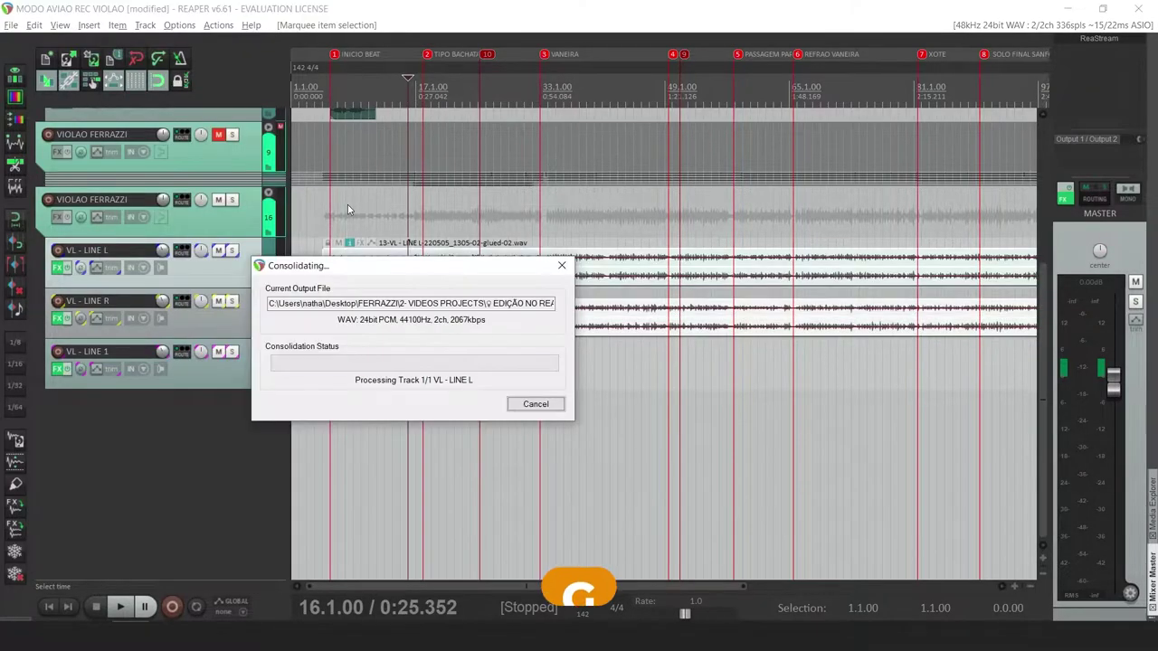
left_click(441, 404)
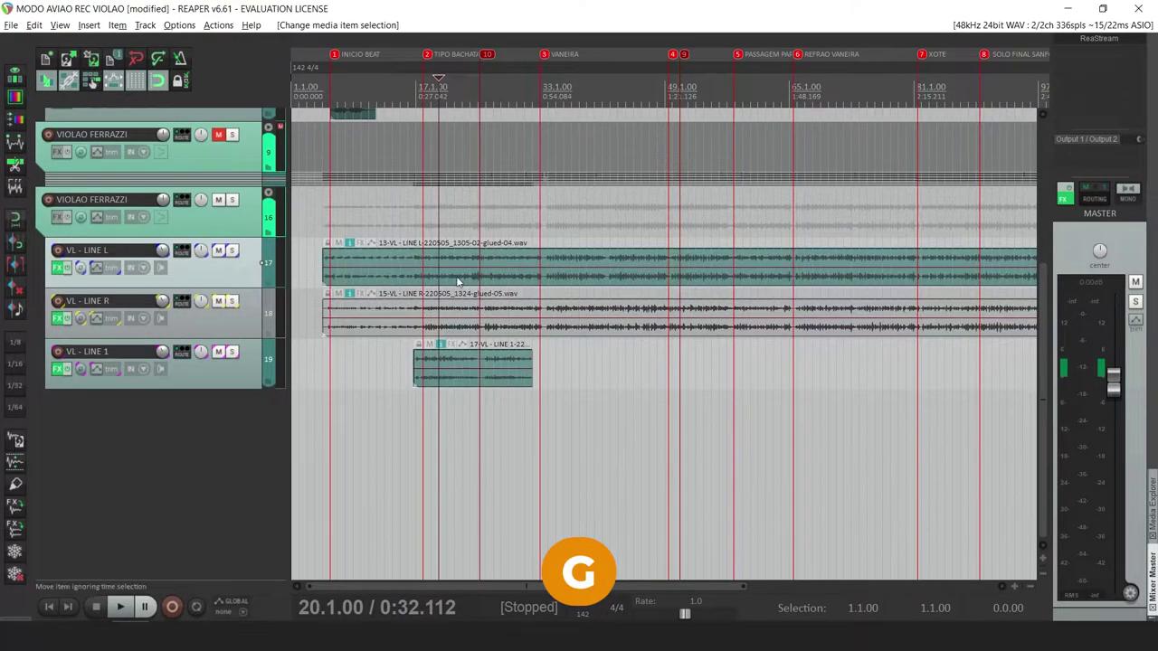
key("ctrl+z")
key("ctrl+z")
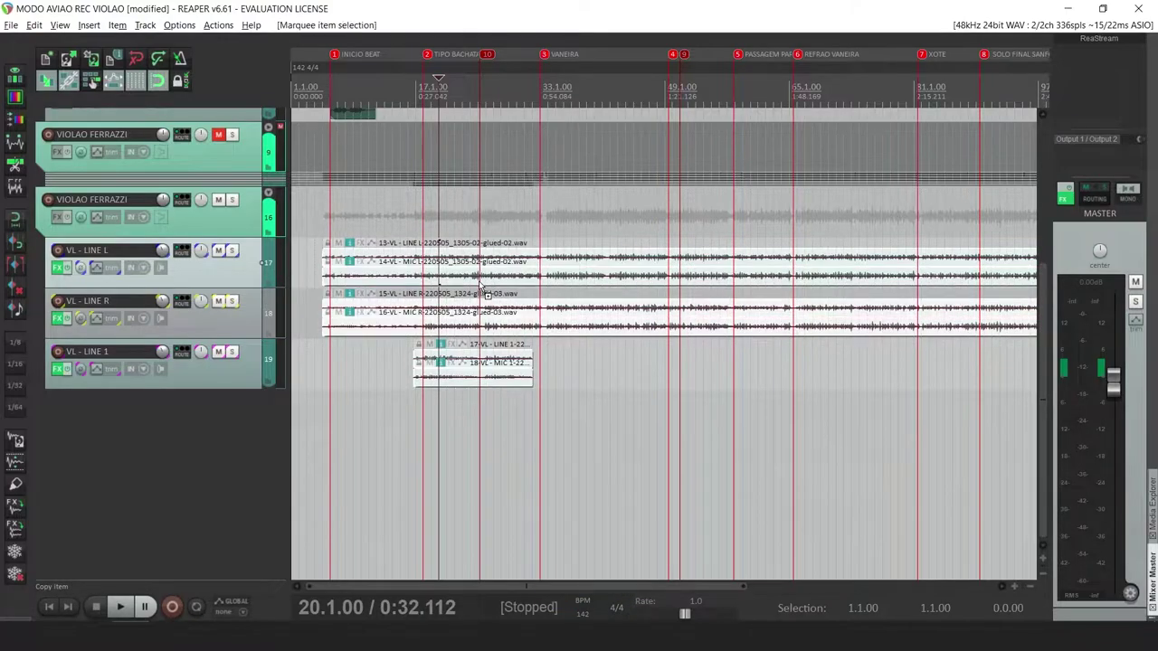
left_click(550, 359)
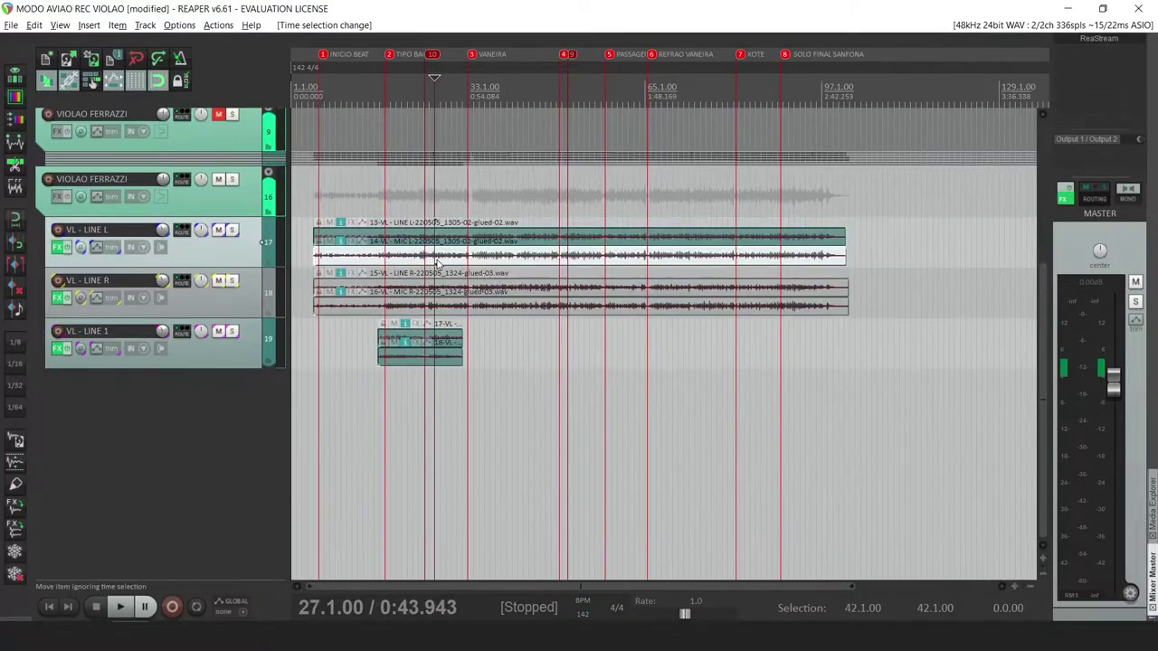
Change the MIC L item's pan in its item properties and apply the change
double_click(436, 262)
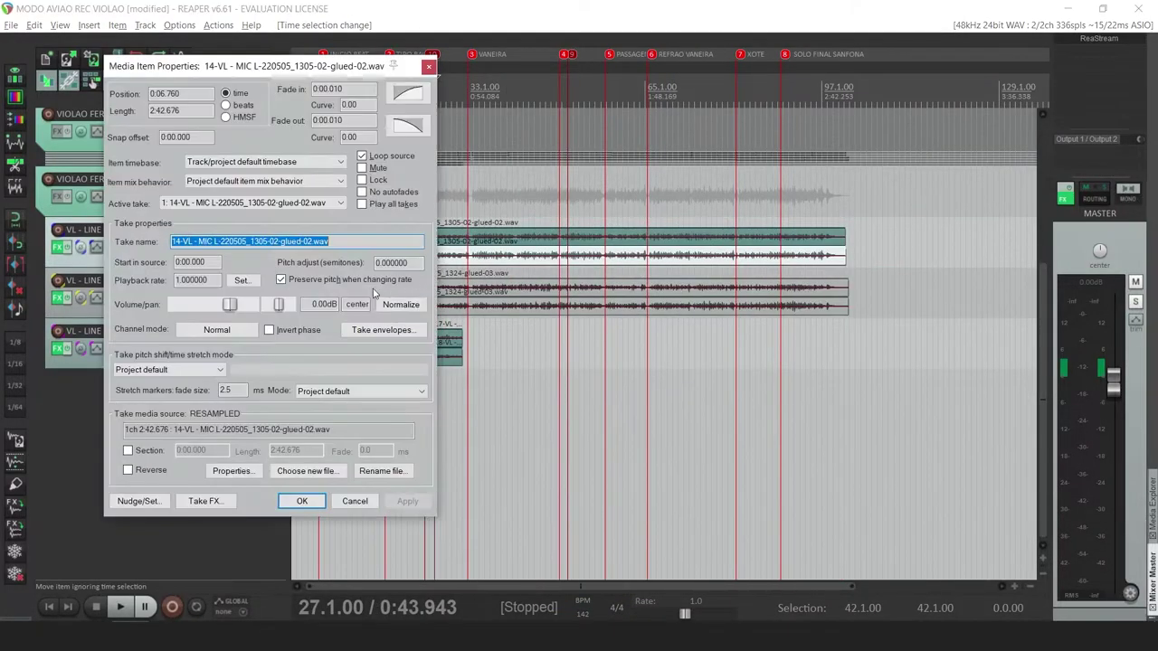
left_click(407, 510)
left_click(305, 508)
Glue all three line and mic pairs again and undo back to the separate items
left_click_drag(584, 430, 340, 240)
key("ctrl+shift+g")
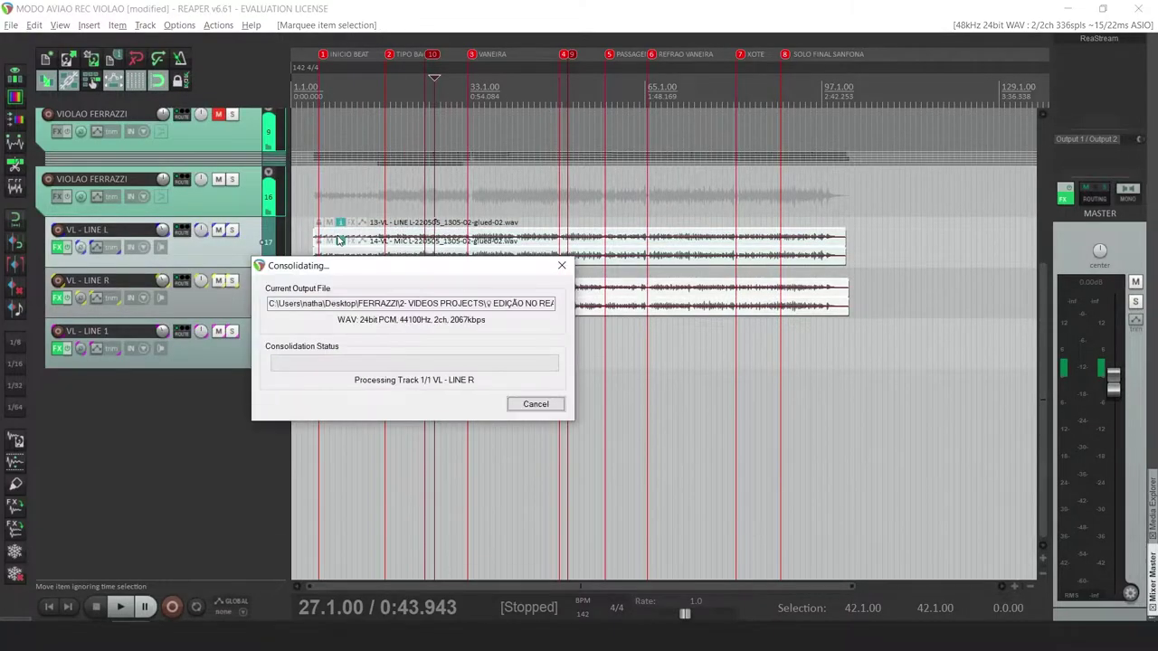
left_click(498, 377)
scroll(493, 276, "up", 3)
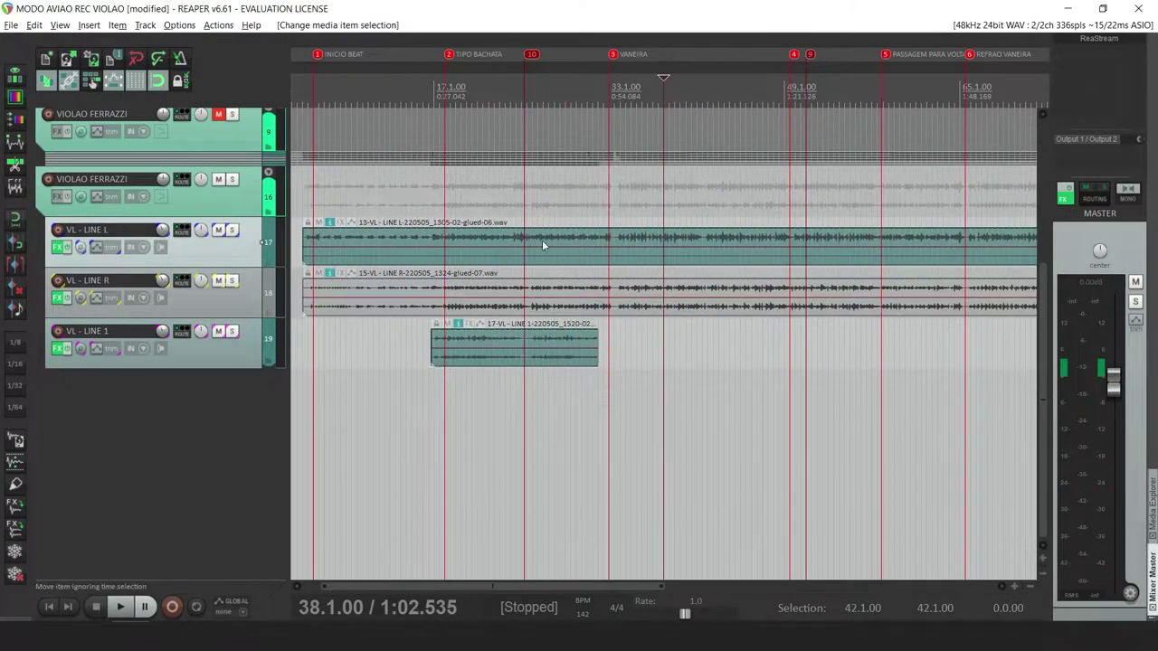
key("ctrl+z")
key("ctrl+z")
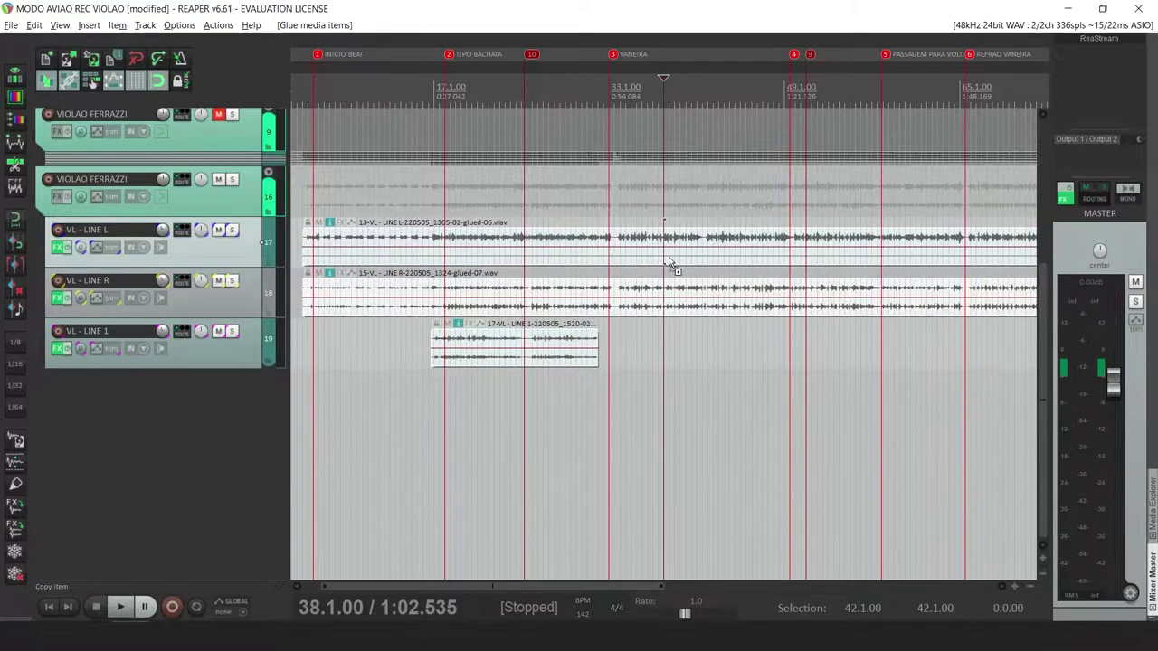
Pan the MIC L item 100% right in its item properties and accept the change
left_click(675, 347)
double_click(606, 263)
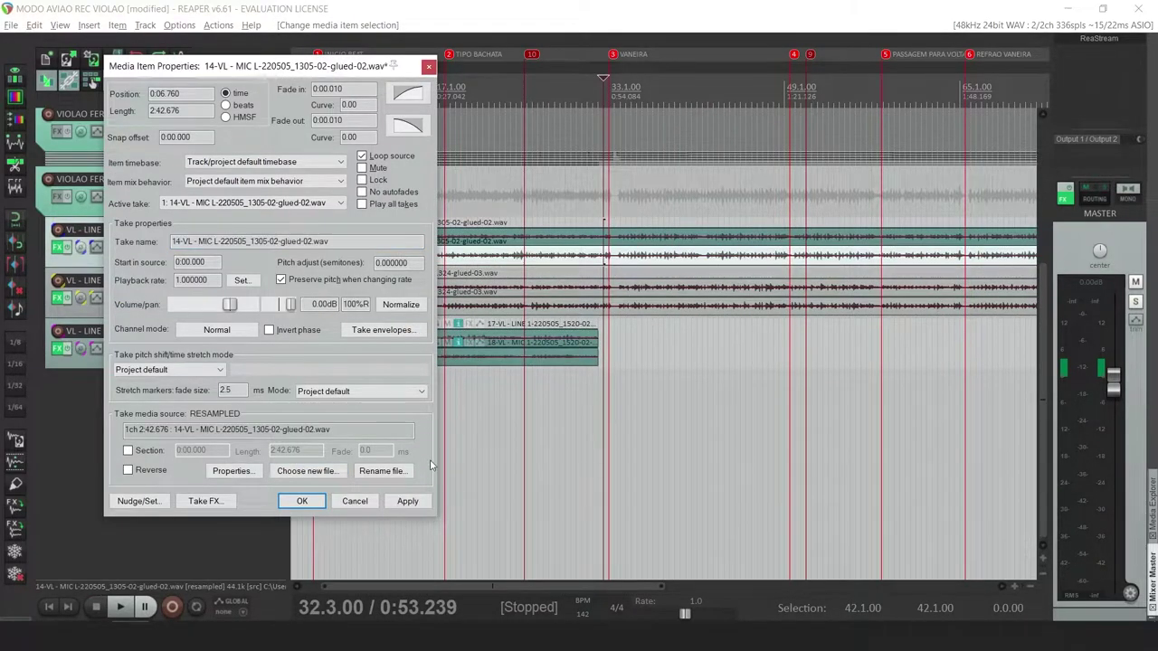
left_click(302, 501)
Select all line and mic items on the three VL tracks and glue each pair into one stereo item
left_click_drag(618, 410, 390, 208)
key("ctrl+shift+g")
scroll(444, 248, "down", 4)
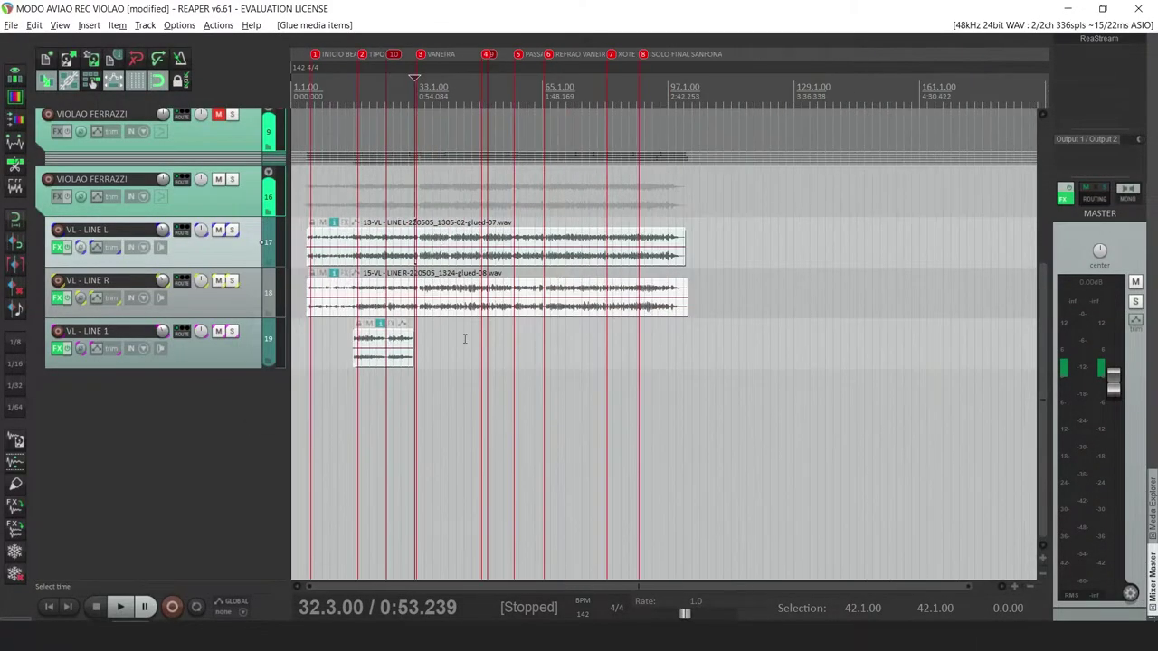
left_click(464, 338)
Split the glued VL - LINE L item at 16.4.00, just before the TIPO BACHATA marker, and at 33.3.00, just after VANEIRA
scroll(535, 344, "up", 2)
left_click(461, 263)
scroll(534, 258, "up", 3)
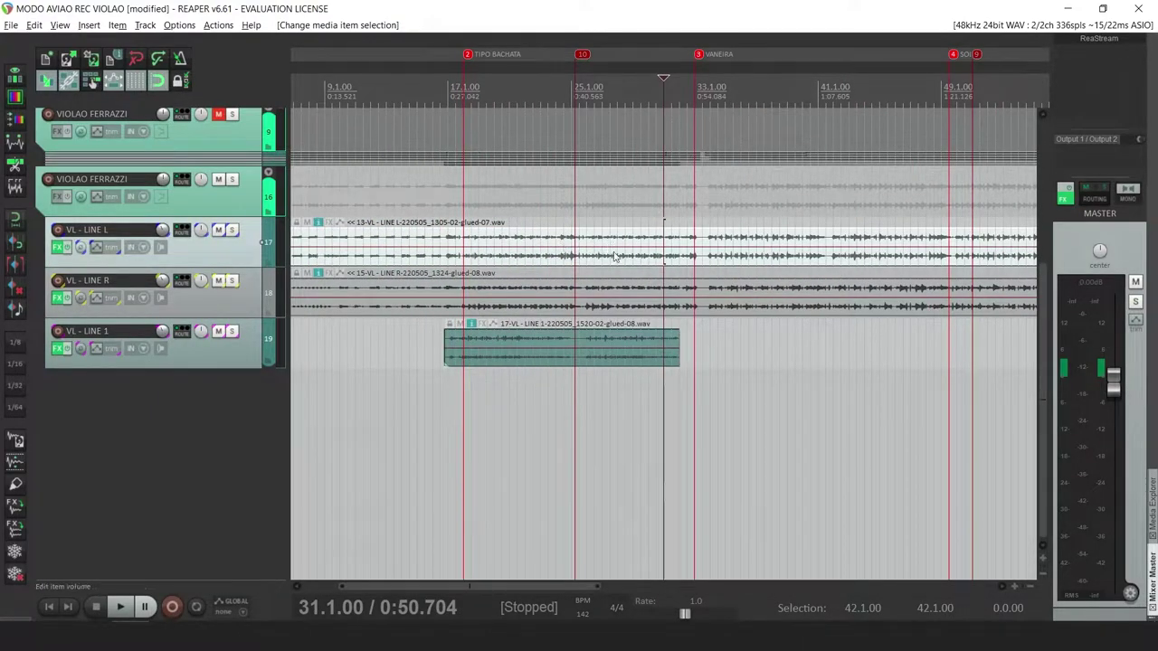
left_click(183, 27)
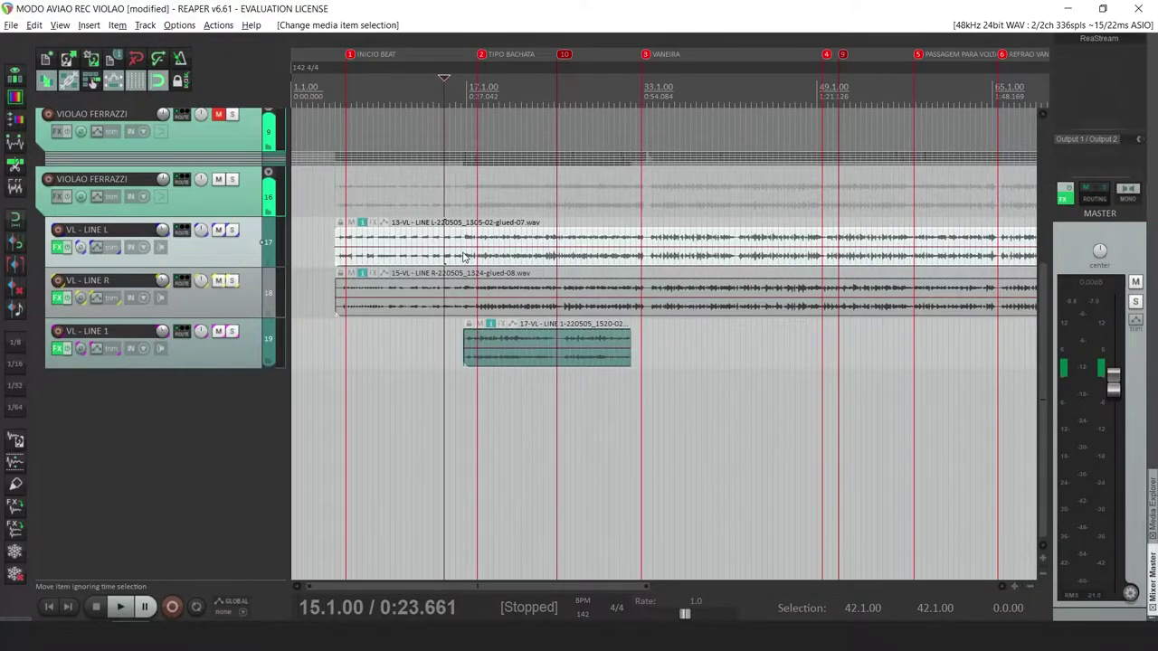
left_click(465, 256)
scroll(465, 257, "up", 3)
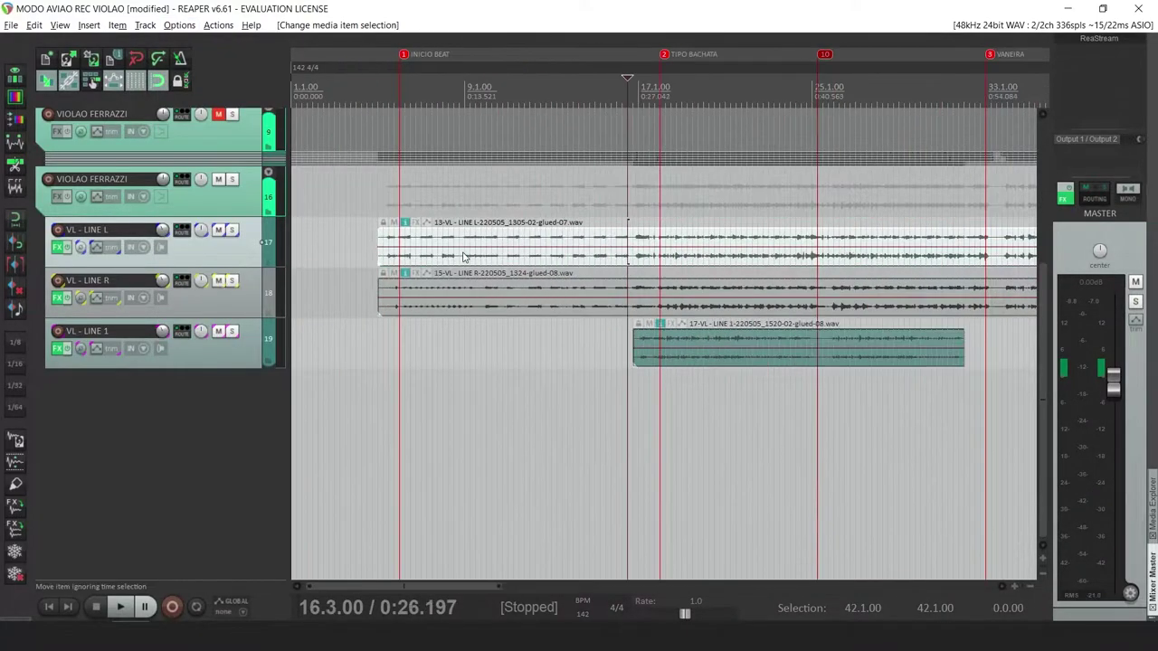
left_click(634, 244)
key("s")
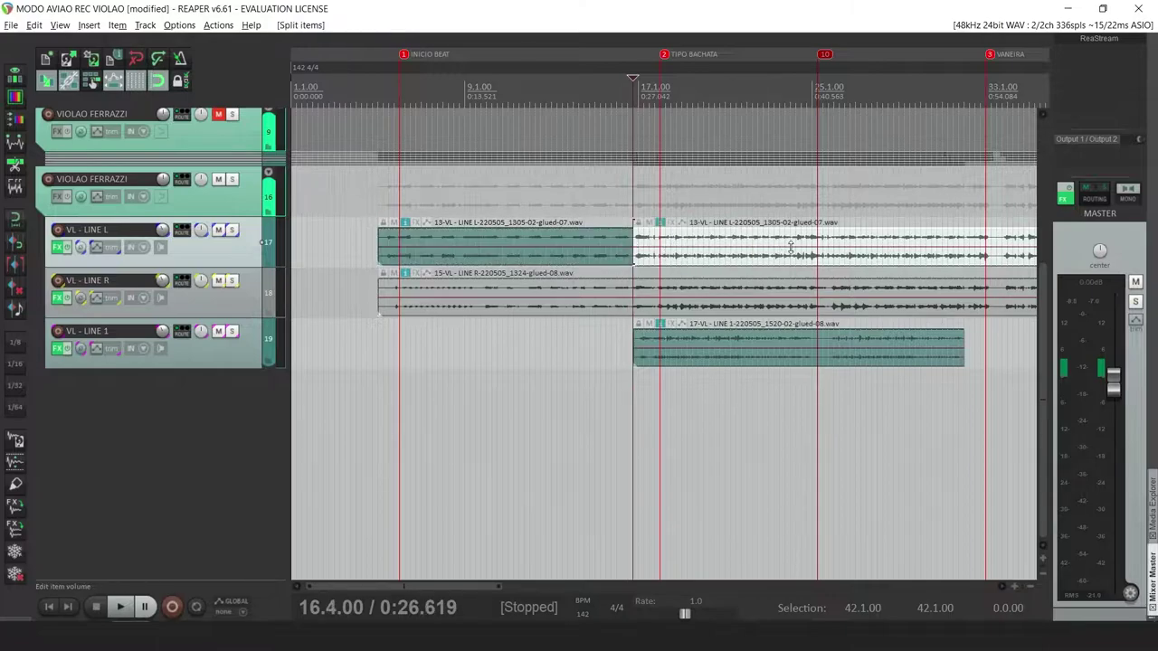
left_click(991, 255)
key("s")
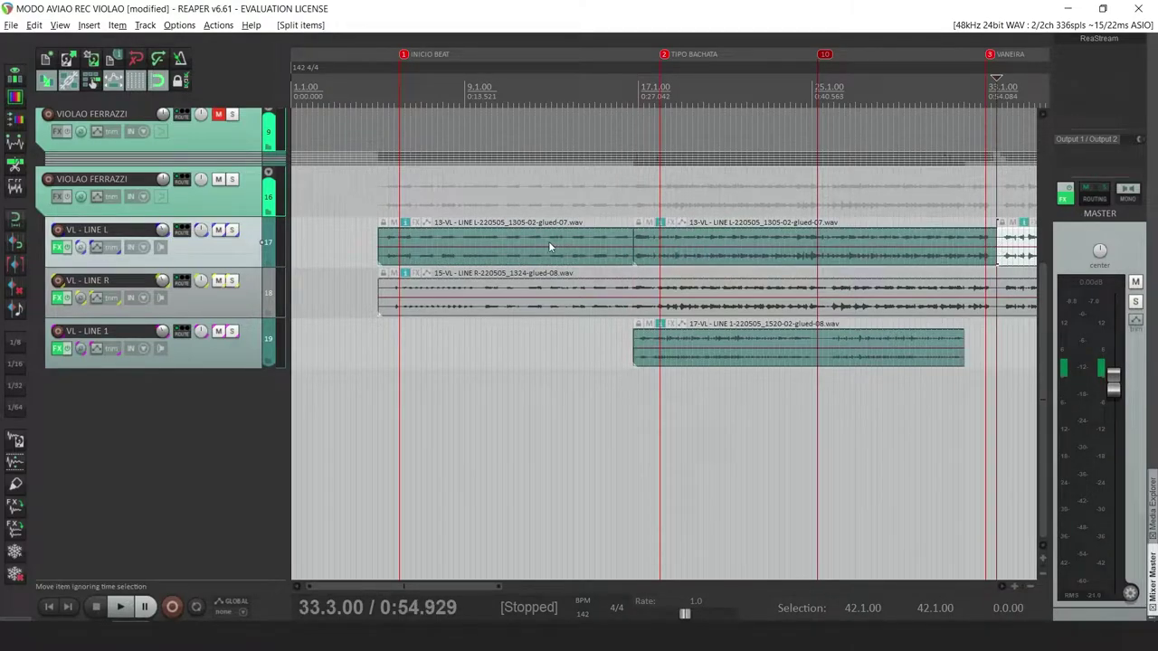
Play back each of the three VL - LINE L pieces in turn to compare the sections
left_click(535, 245)
key("space")
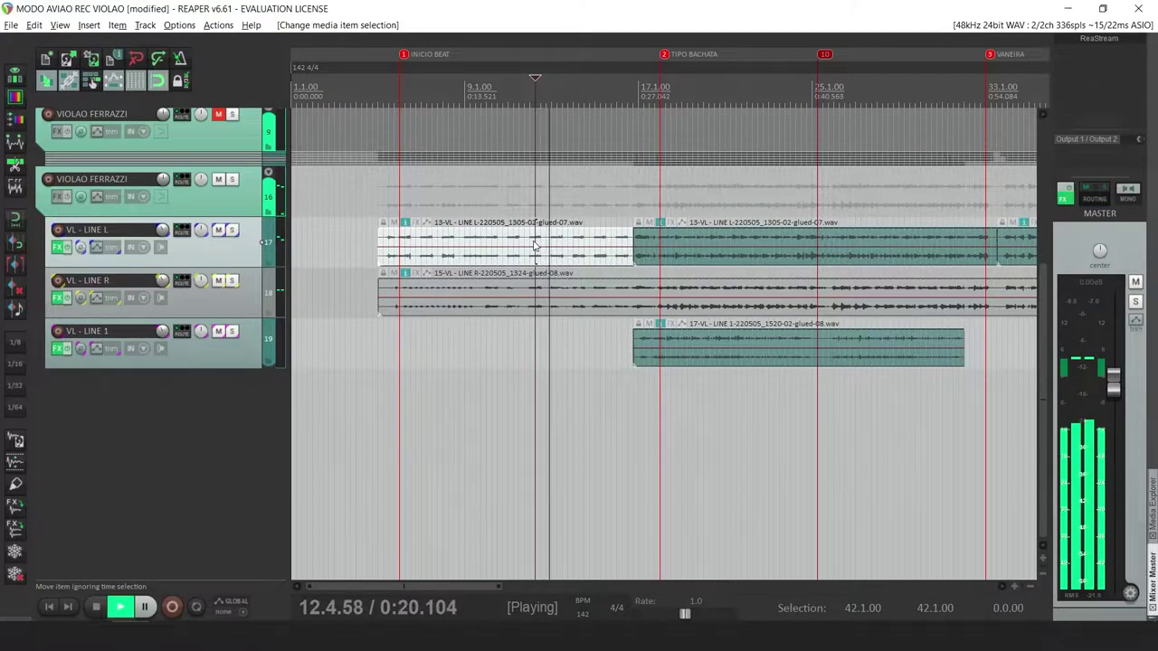
key("space")
left_click(659, 245)
key("space")
scroll(651, 244, "down", 2)
key("space")
left_click(649, 243)
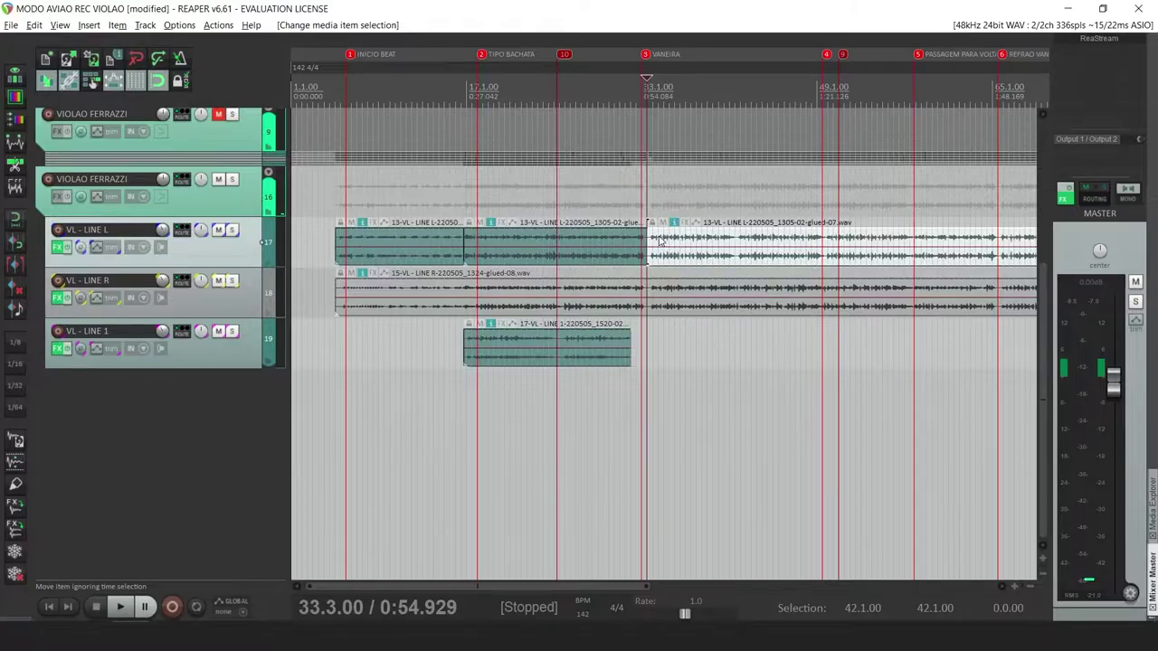
key("space")
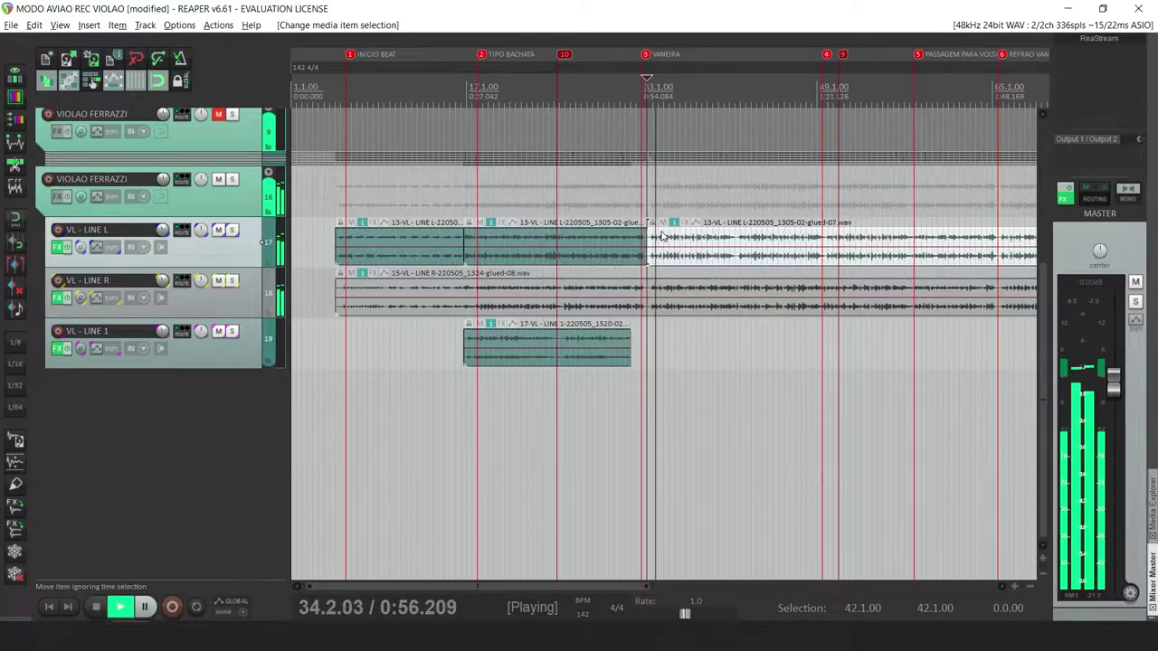
key("space")
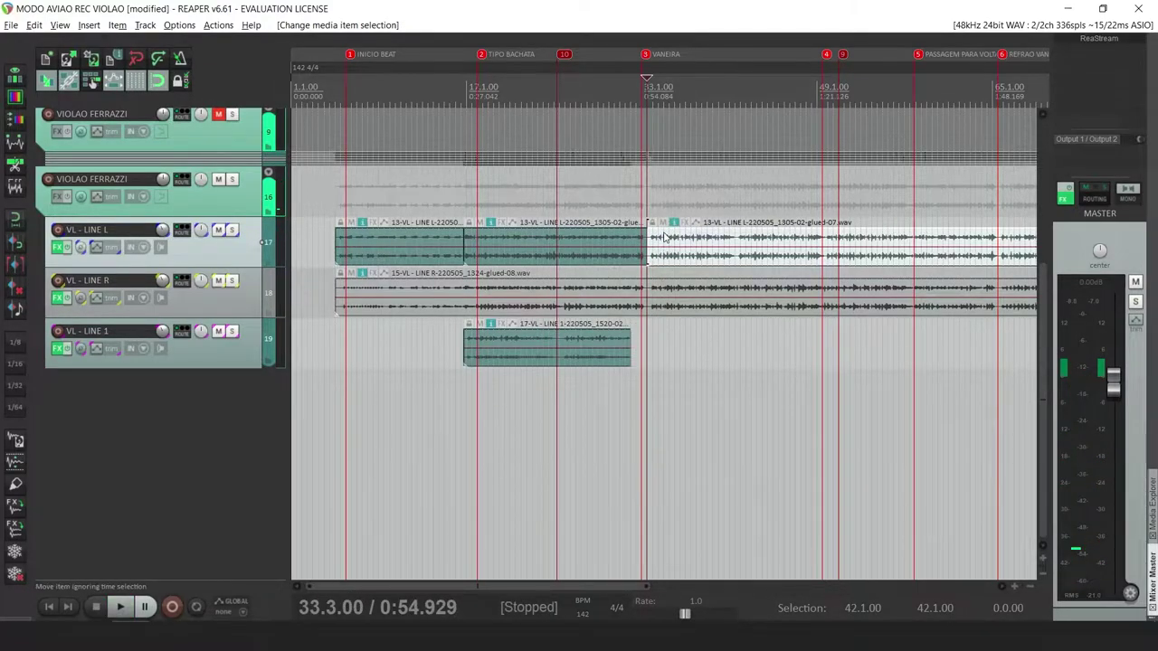
Preview the Dynamic split points on the VL - LINE L piece after the VANEIRA marker and close the dialog
key("d")
scroll(679, 242, "up", 3)
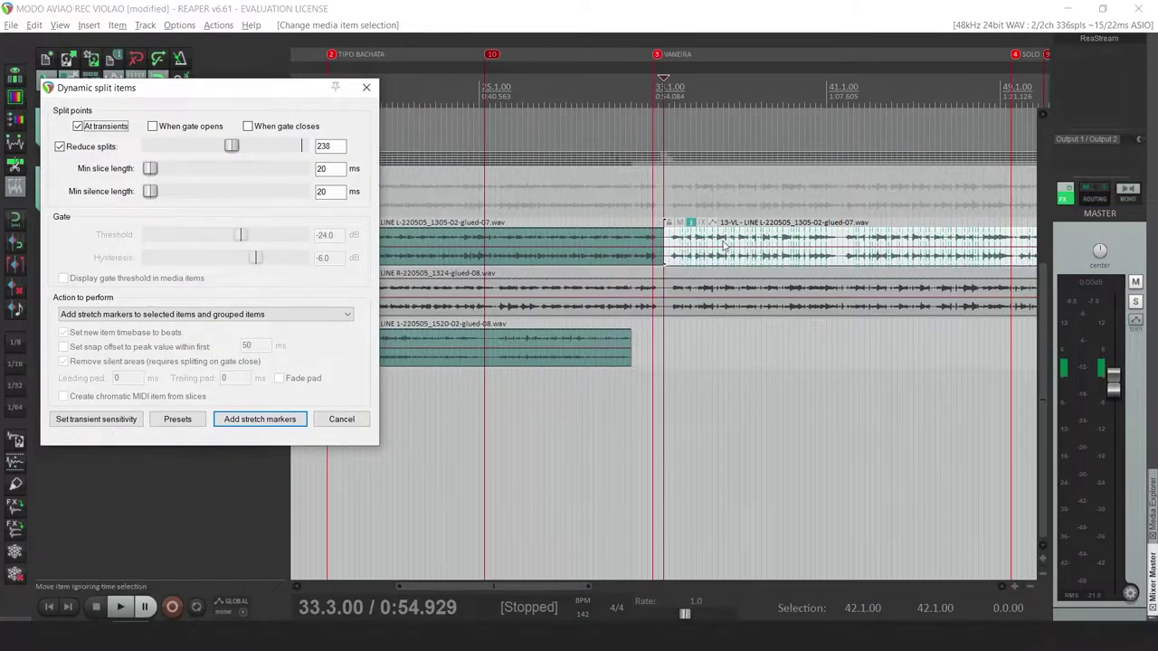
left_click(366, 88)
scroll(461, 197, "down", 3)
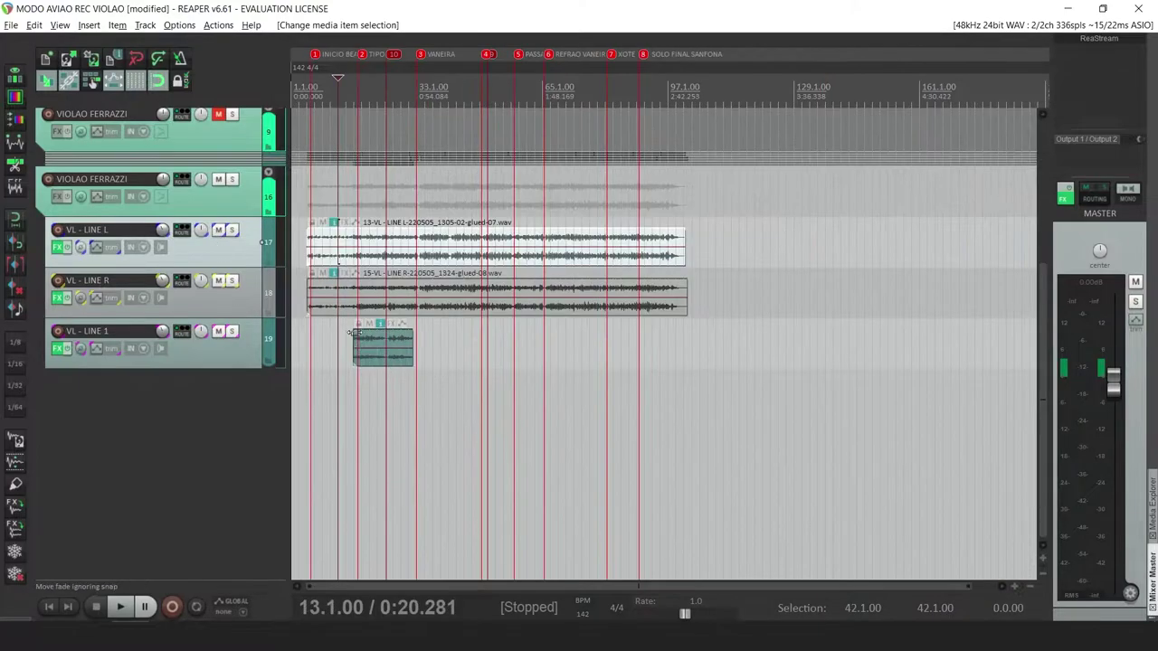
Try Dynamic split items on the whole VL - LINE L item and dismiss it
scroll(418, 298, "up", 5)
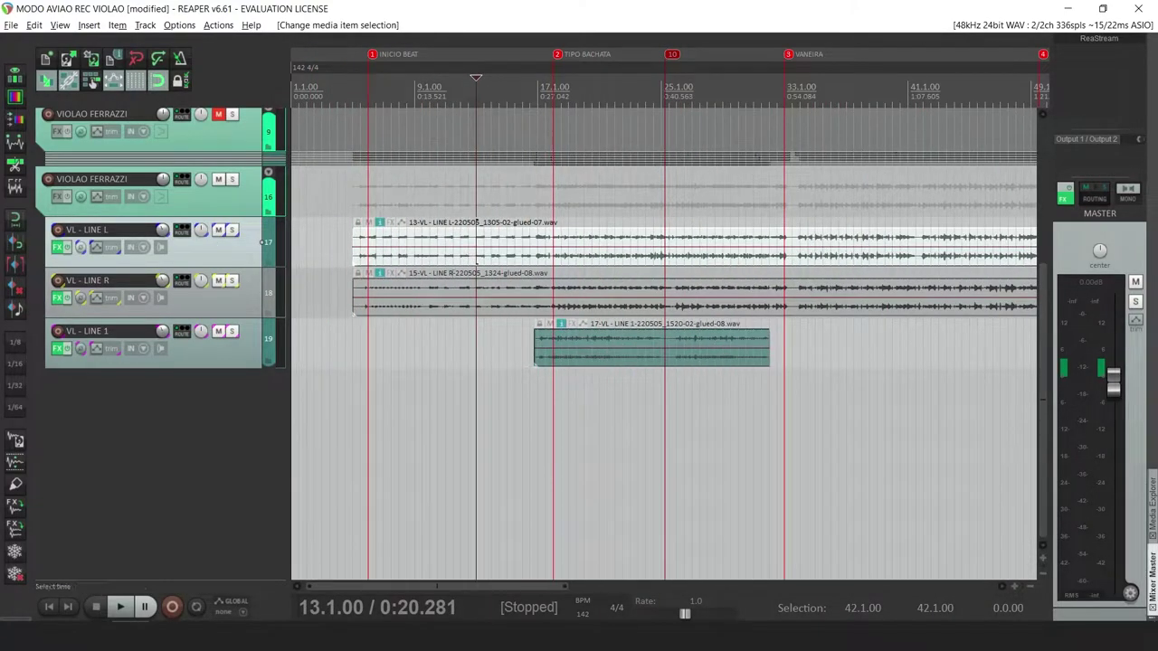
left_click(460, 284)
left_click(451, 259)
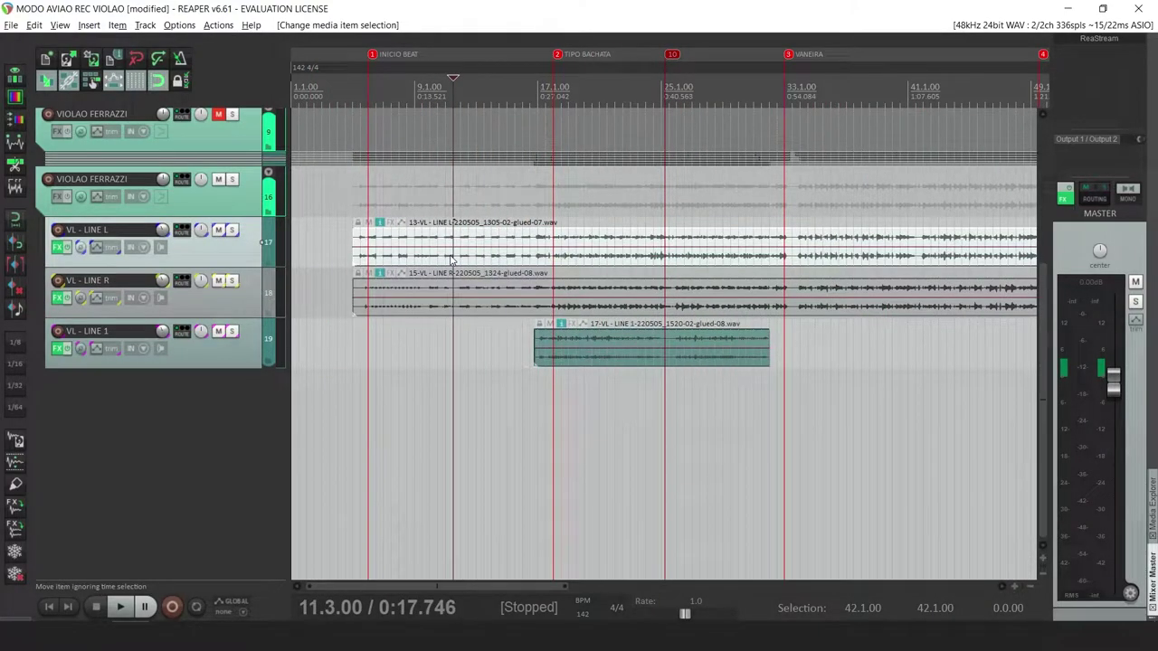
key("i")
key("Escape")
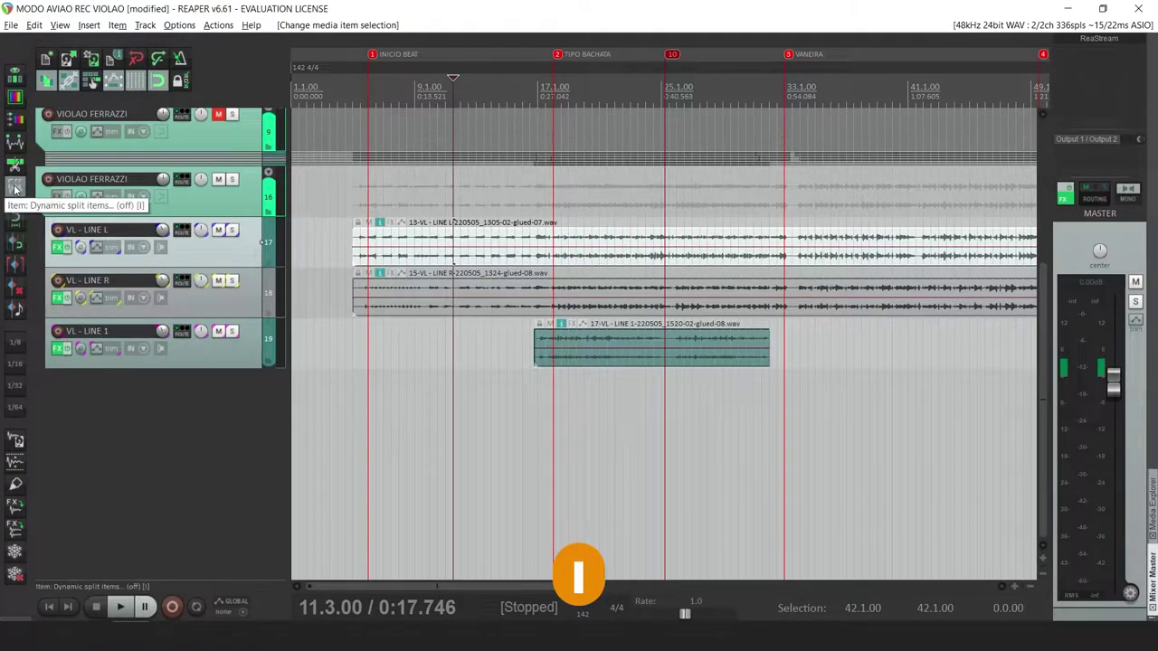
Look up the shortcut I in the action list and view its Dynamic split items entry
left_click(220, 27)
left_click(237, 43)
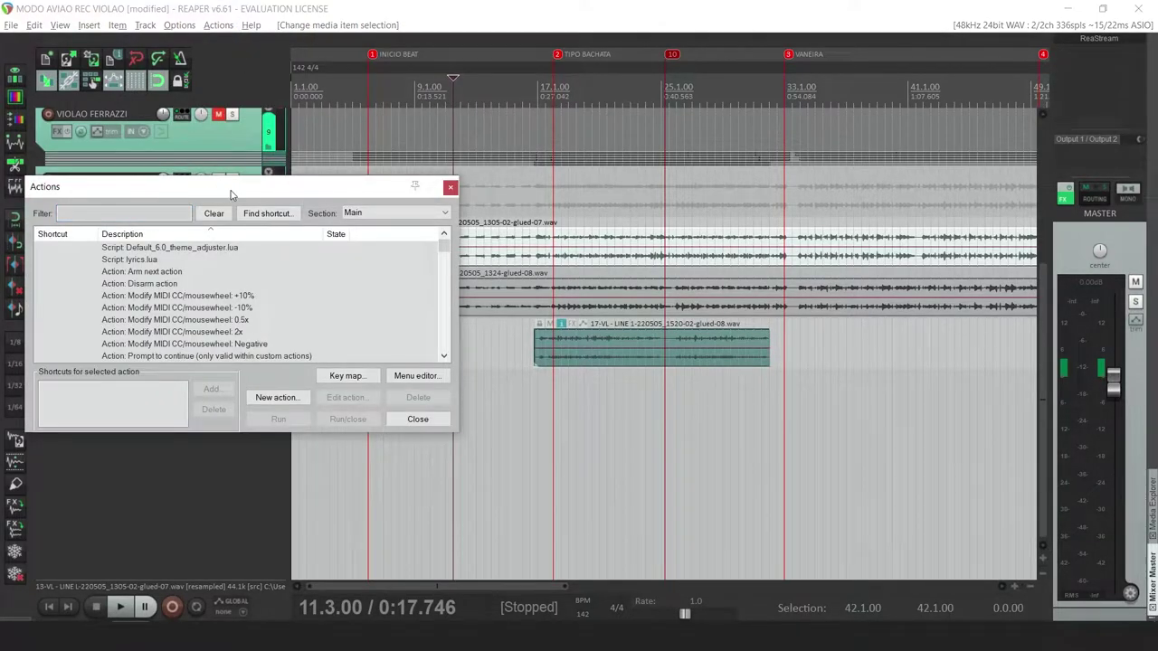
left_click(267, 214)
key("i")
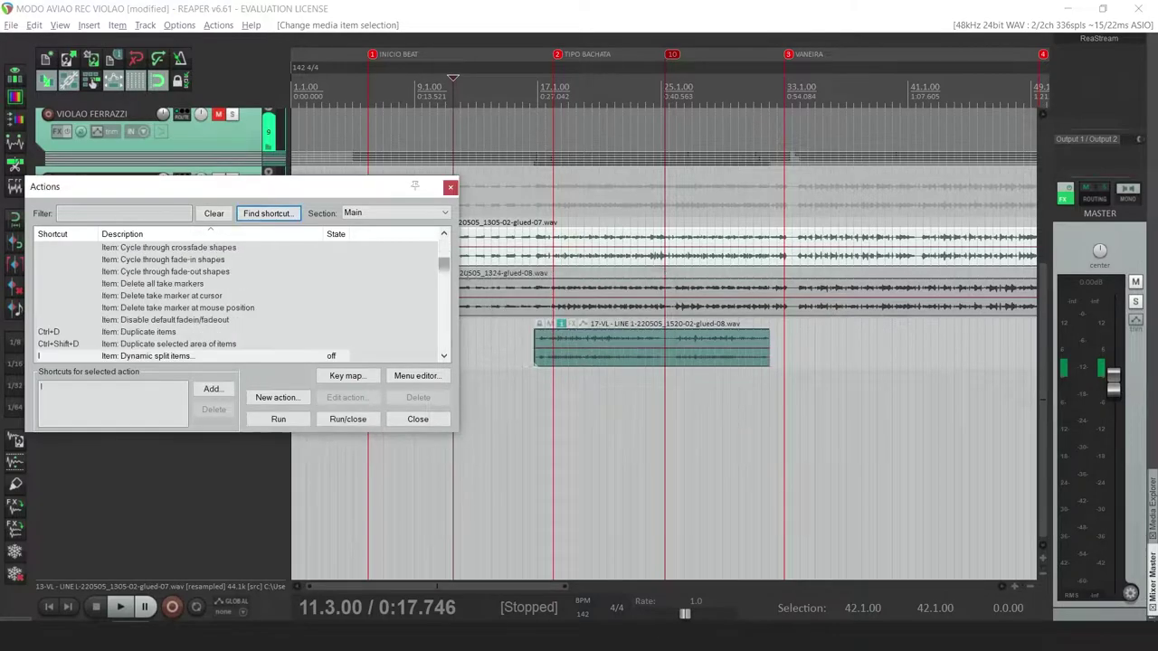
left_click(185, 347)
left_click(181, 356)
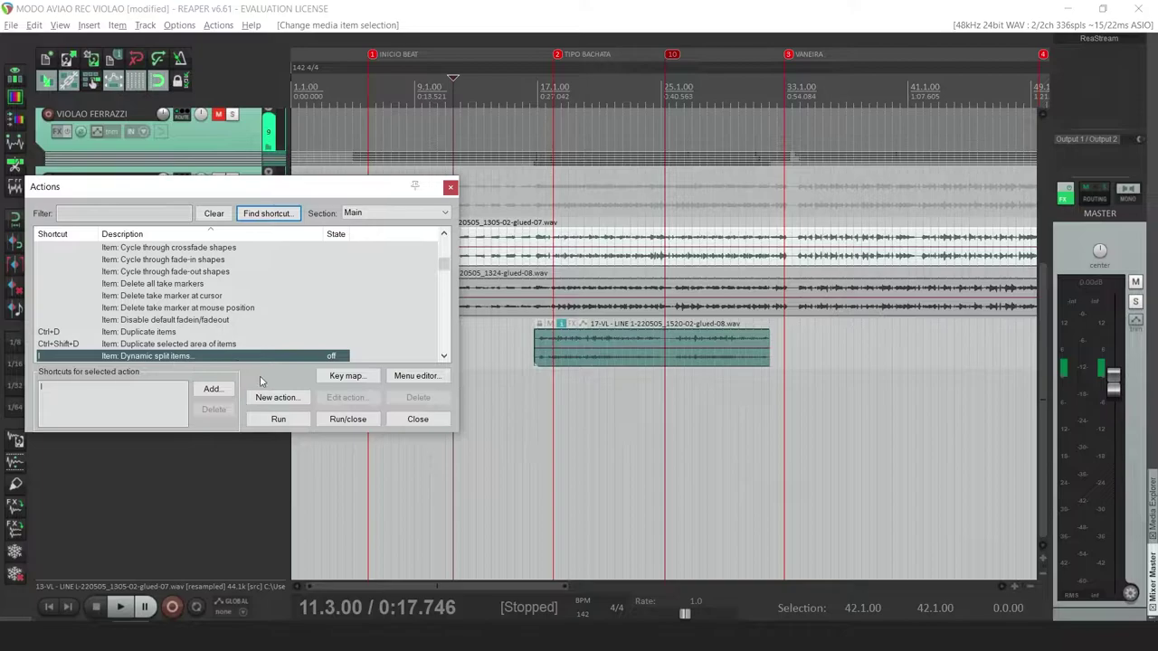
left_click(88, 396)
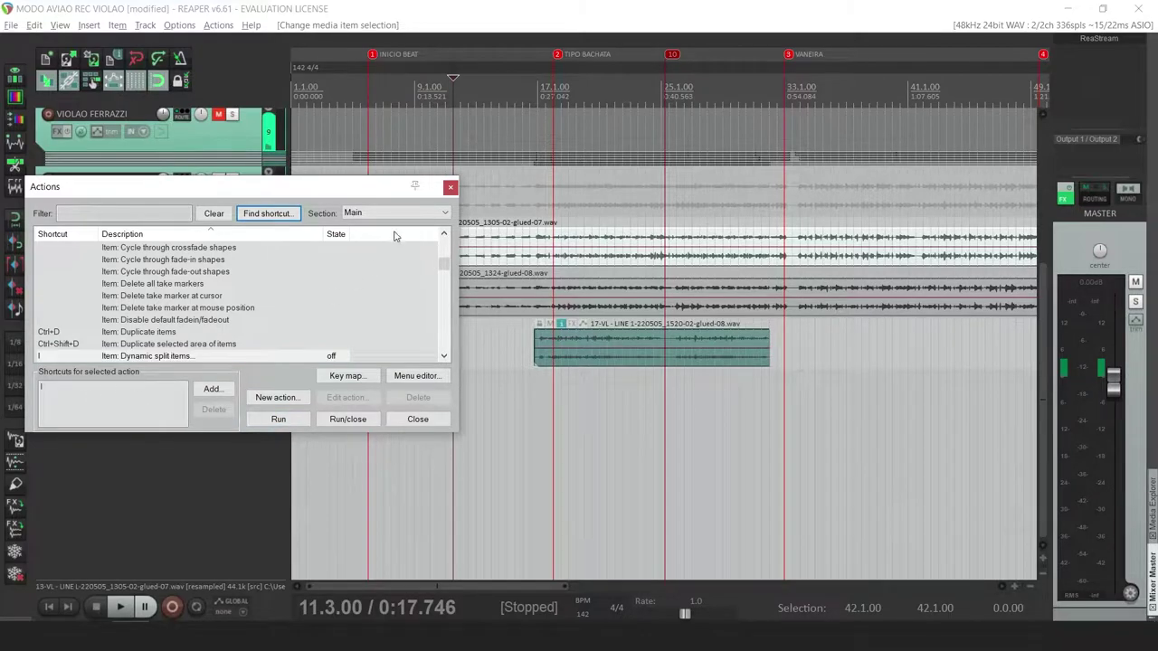
left_click(453, 188)
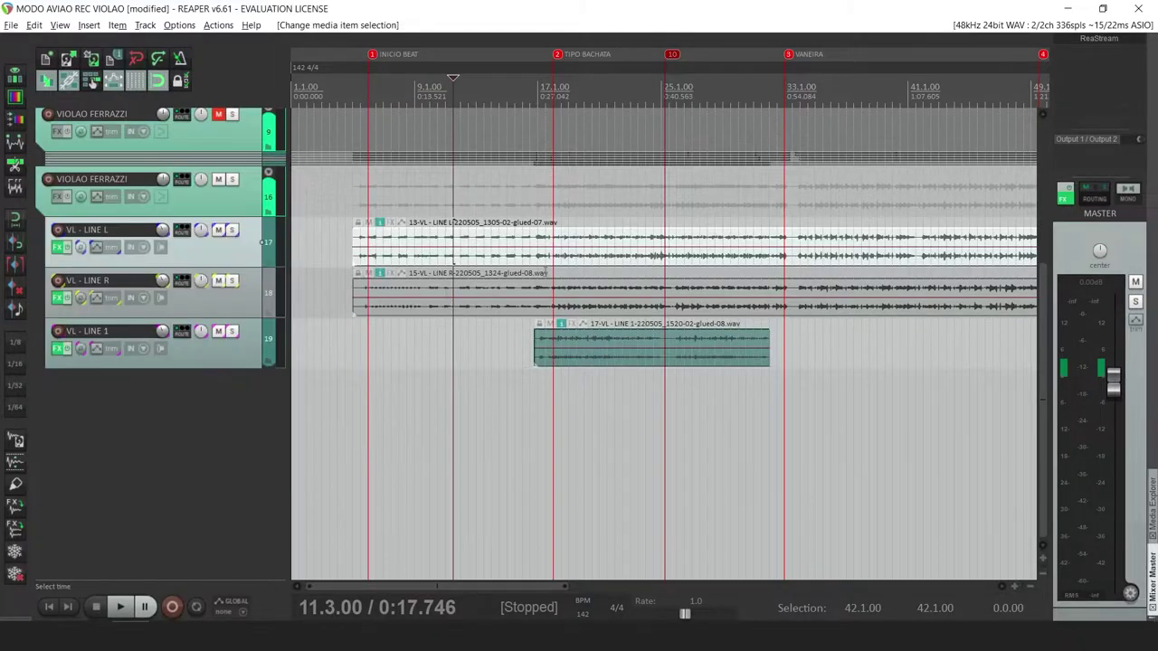
Open Dynamic split items for the VL - LINE L item and examine its proposed transient splits near the INICIO BEAT marker
key("i")
scroll(489, 258, "down", 2)
left_click(467, 262)
scroll(601, 268, "up", 4)
key("Tab")
key("Tab")
key("Tab")
key("Tab")
key("Tab")
key("Tab")
key("Tab")
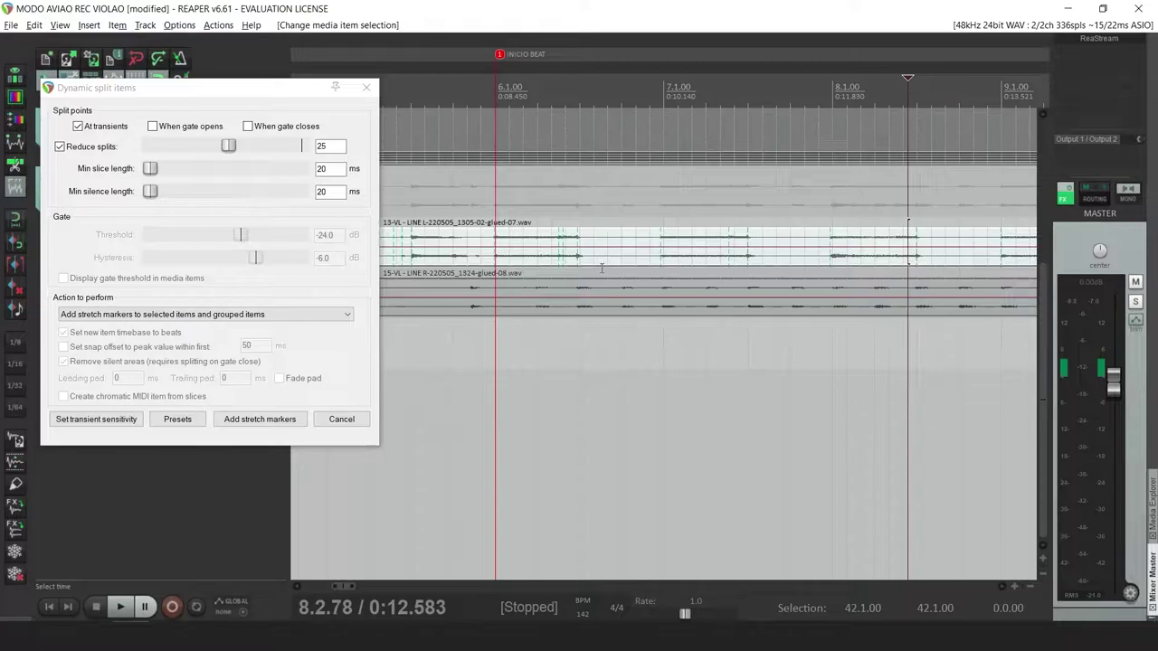
scroll(549, 266, "down", 4)
left_click(612, 279, "ctrl")
left_click(613, 278, "ctrl")
left_click(613, 277, "ctrl")
left_click(613, 278, "ctrl")
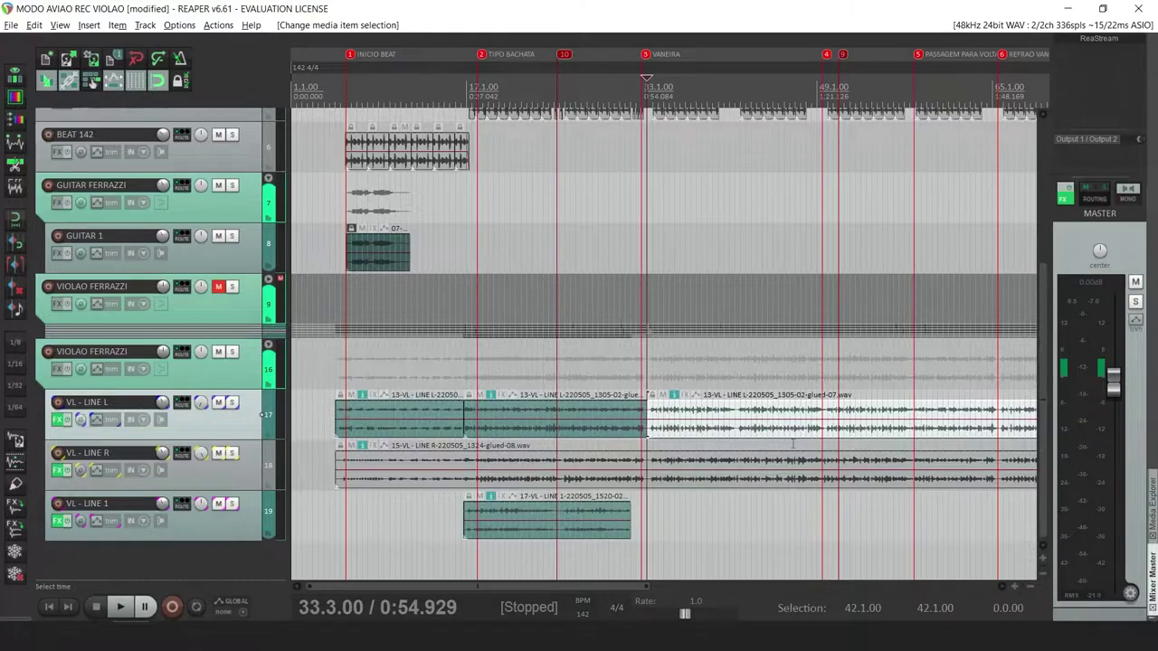
Solo the VL - LINE L track and reset its track pan to centre
left_click(232, 402)
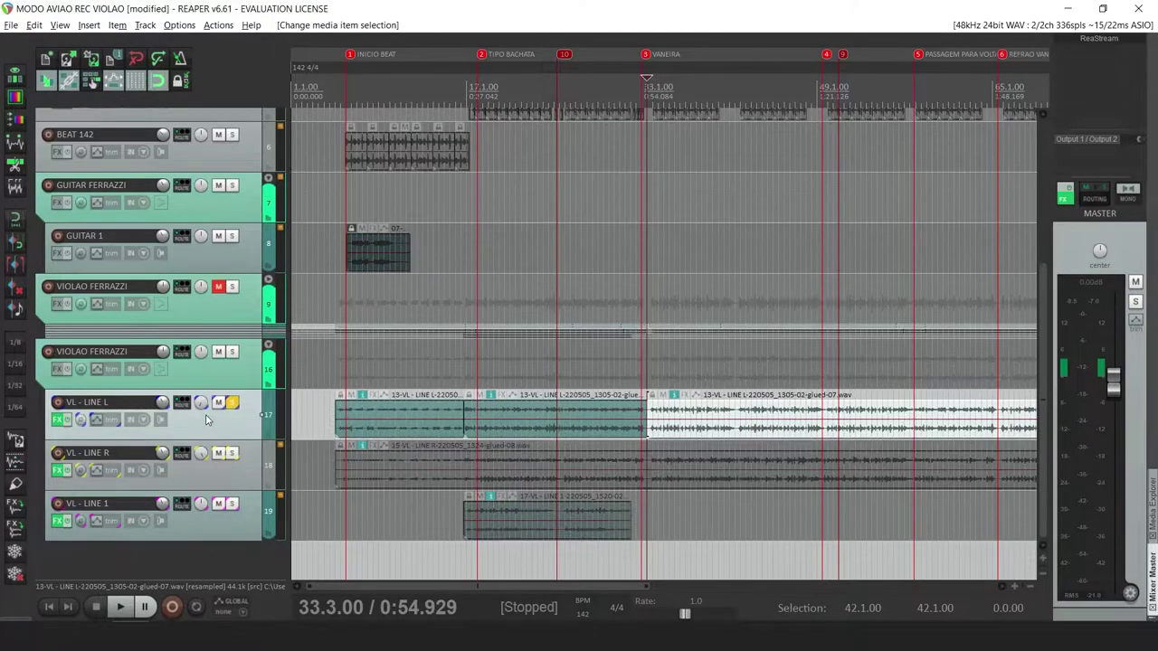
double_click(201, 403)
scroll(651, 434, "up", 4)
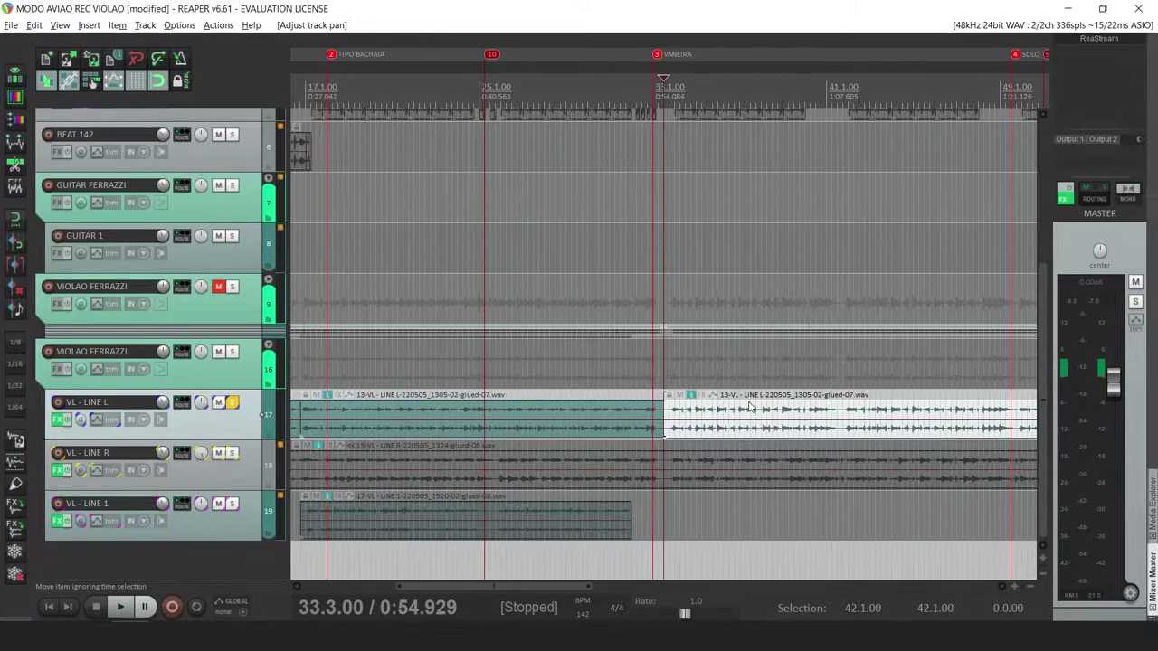
Solo the CLICK track as well and play the VL - LINE L section after the VANEIRA marker against it
scroll(224, 249, "up", 5)
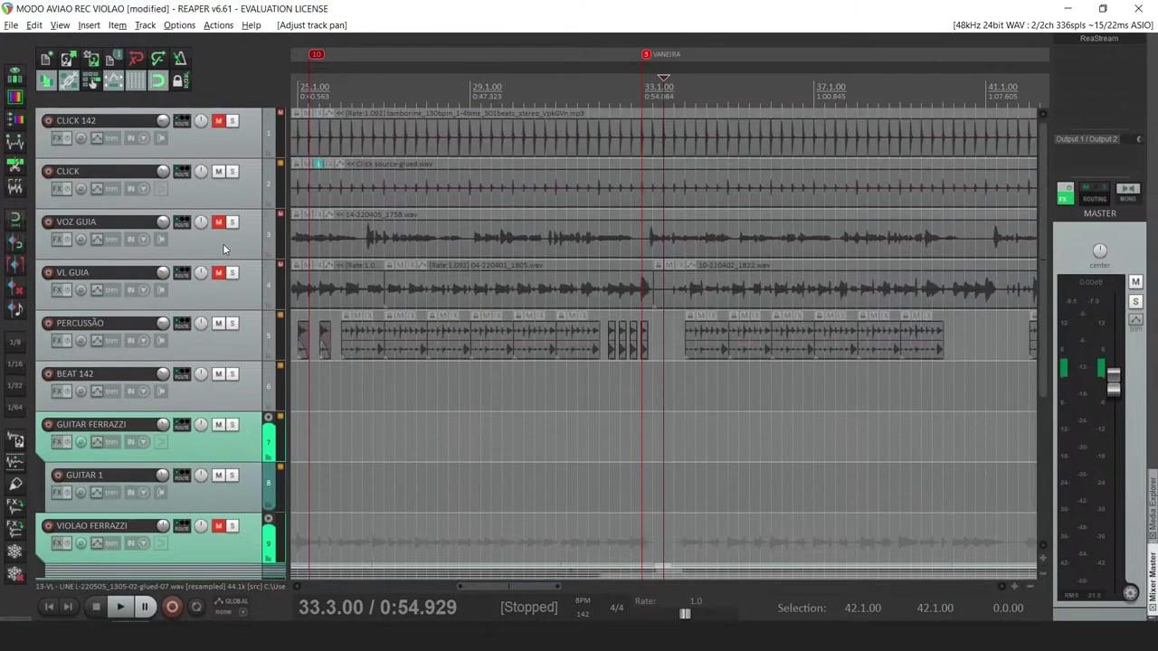
left_click(231, 173)
scroll(237, 236, "down", 5)
key("space")
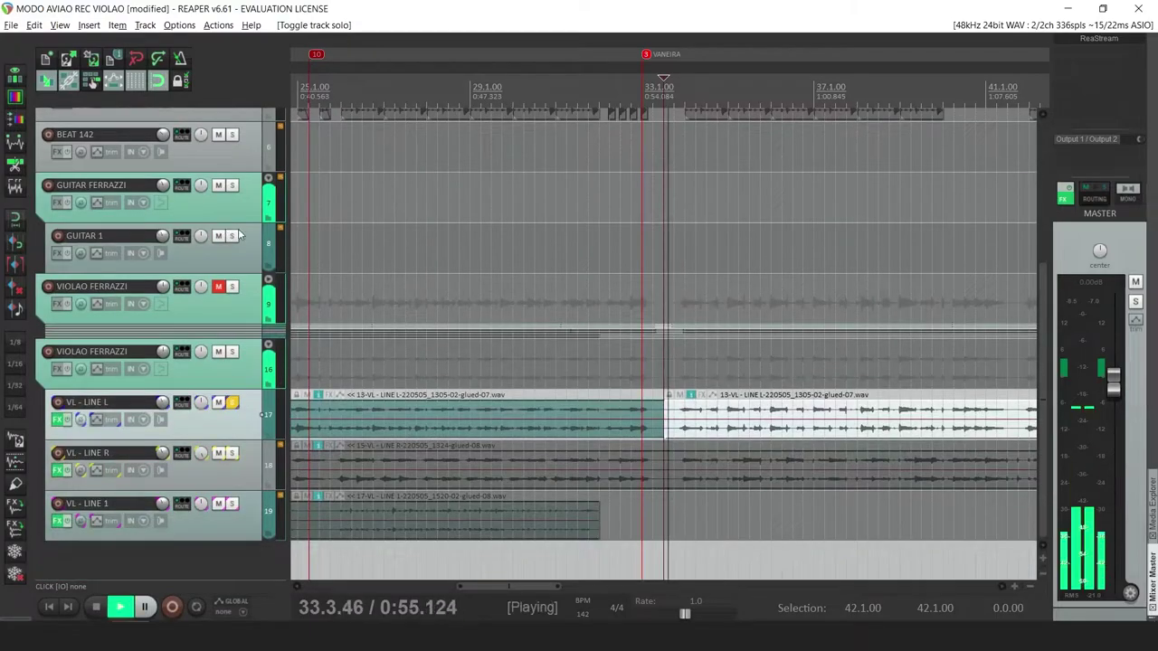
scroll(663, 362, "up", 2)
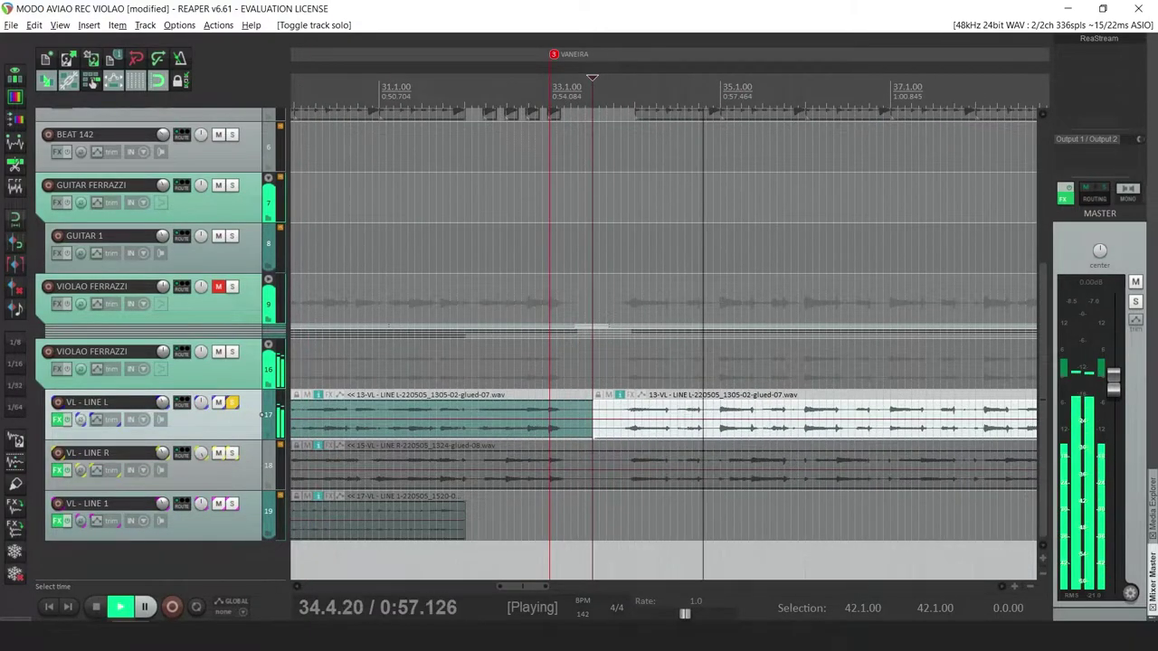
scroll(664, 362, "down", 2)
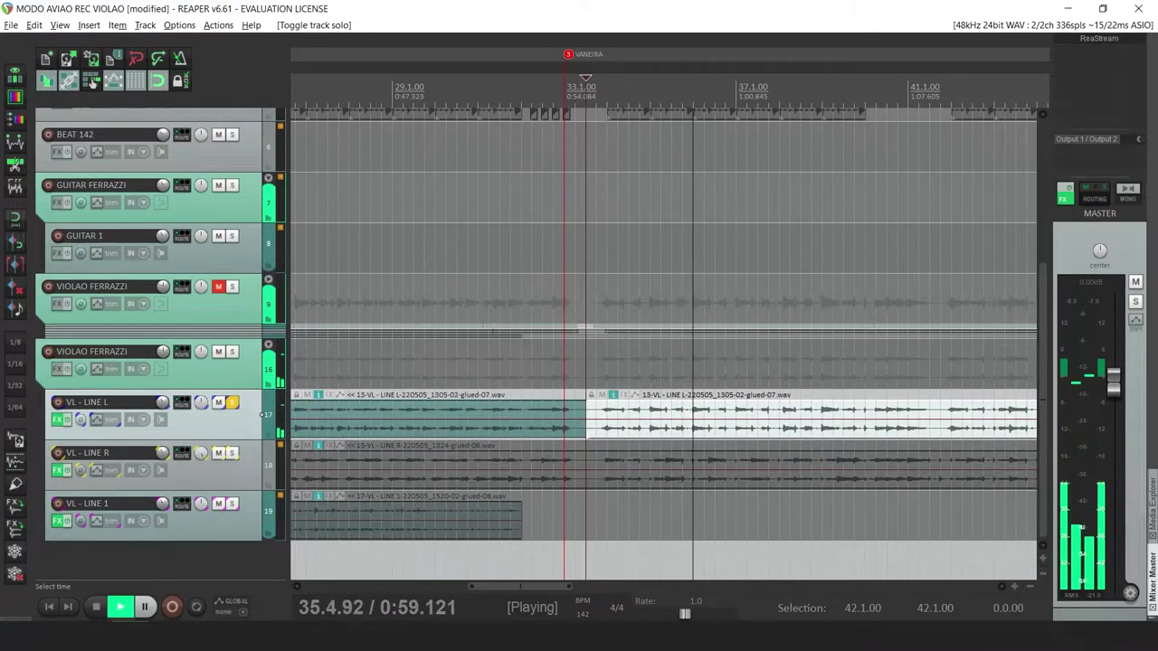
key("space")
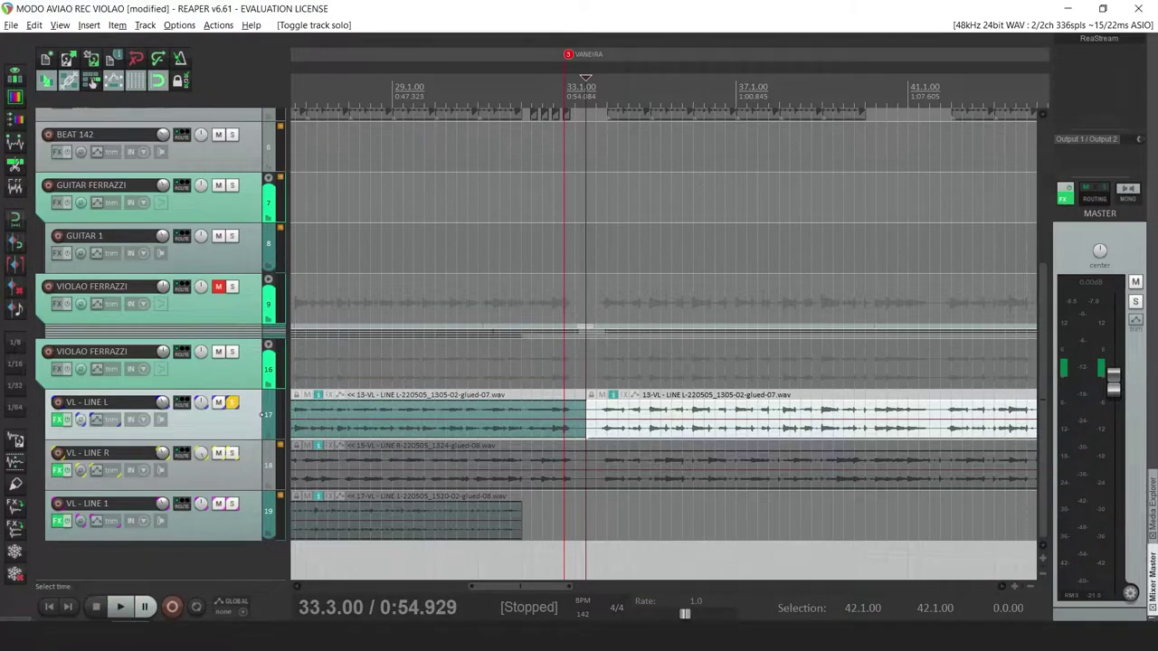
Open Dynamic split items for the VL - LINE L item after VANEIRA, with an 87 ms minimum slice length and splits reduced to 163
left_click(602, 436)
key("d")
scroll(672, 433, "down", 4)
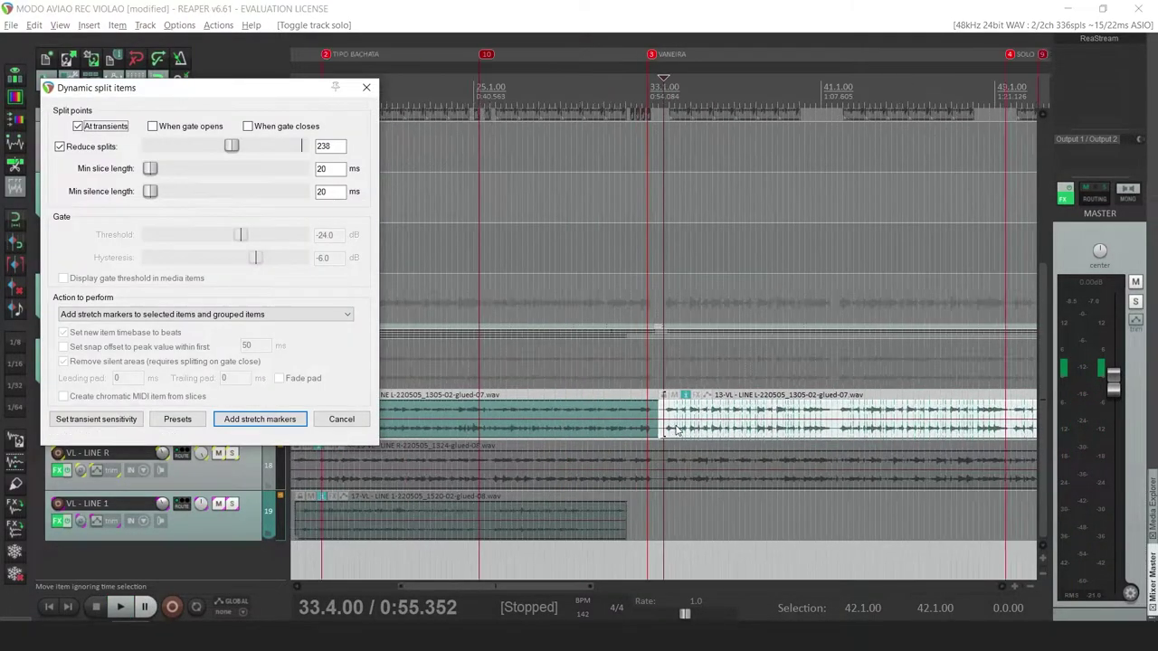
scroll(671, 432, "down", 2)
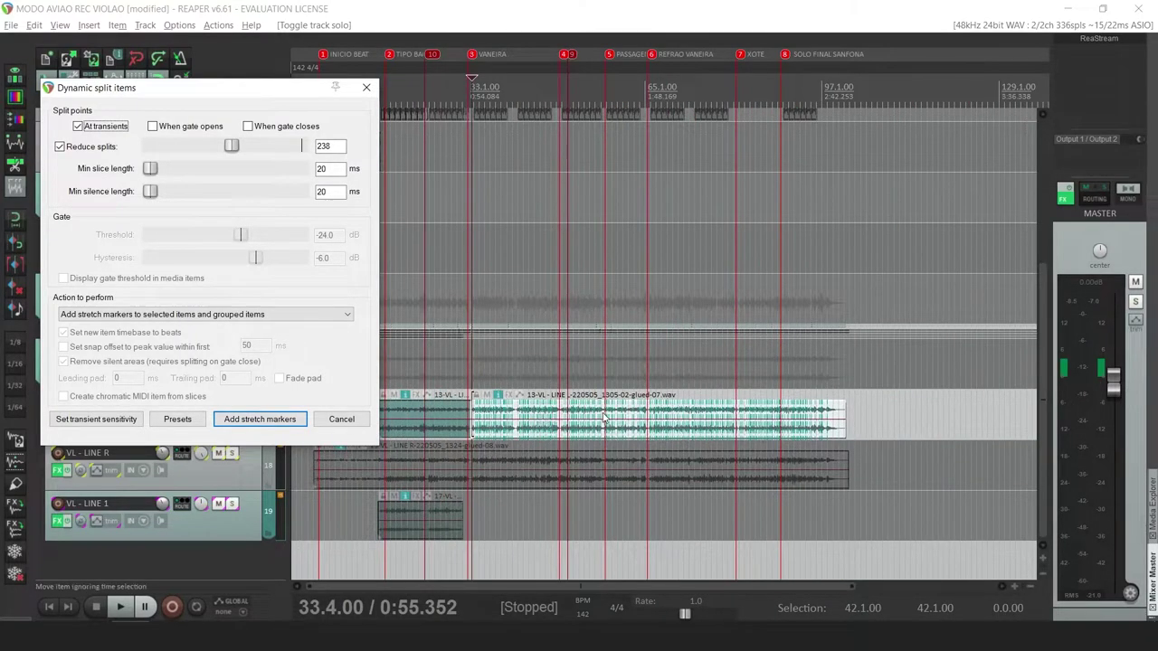
left_click_drag(150, 168, 220, 147)
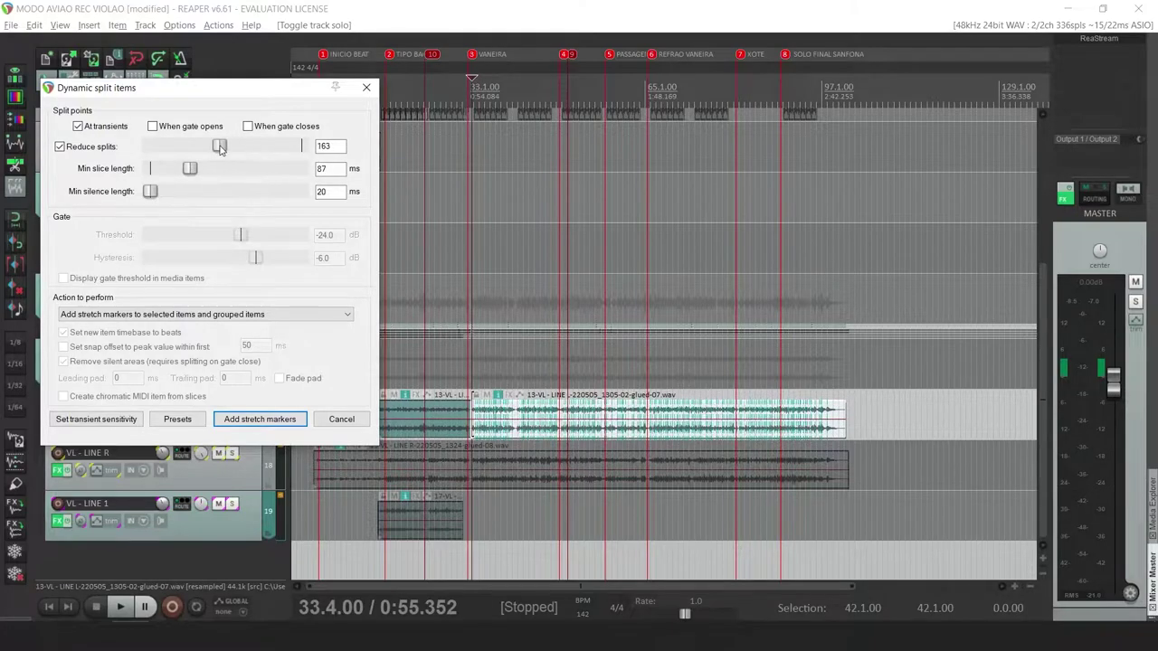
Open the transient sensitivity settings and examine the proposed split points against the waveform between measures 34 and 41
left_click(124, 419)
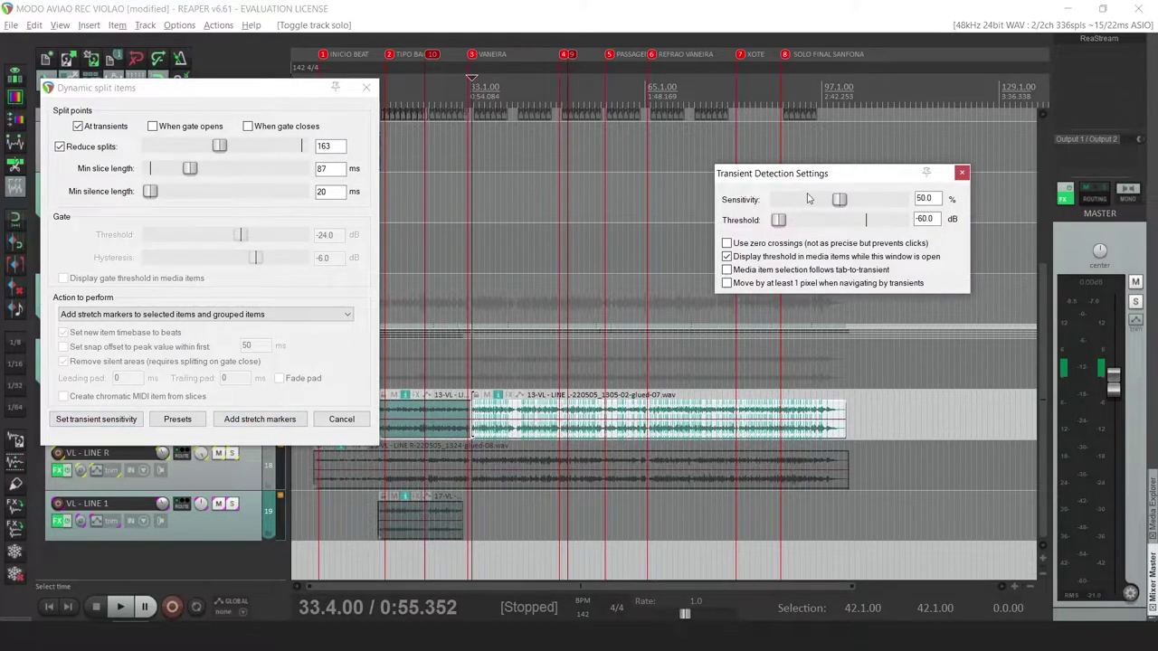
scroll(721, 428, "up", 5)
left_click(722, 434)
scroll(723, 436, "up", 2)
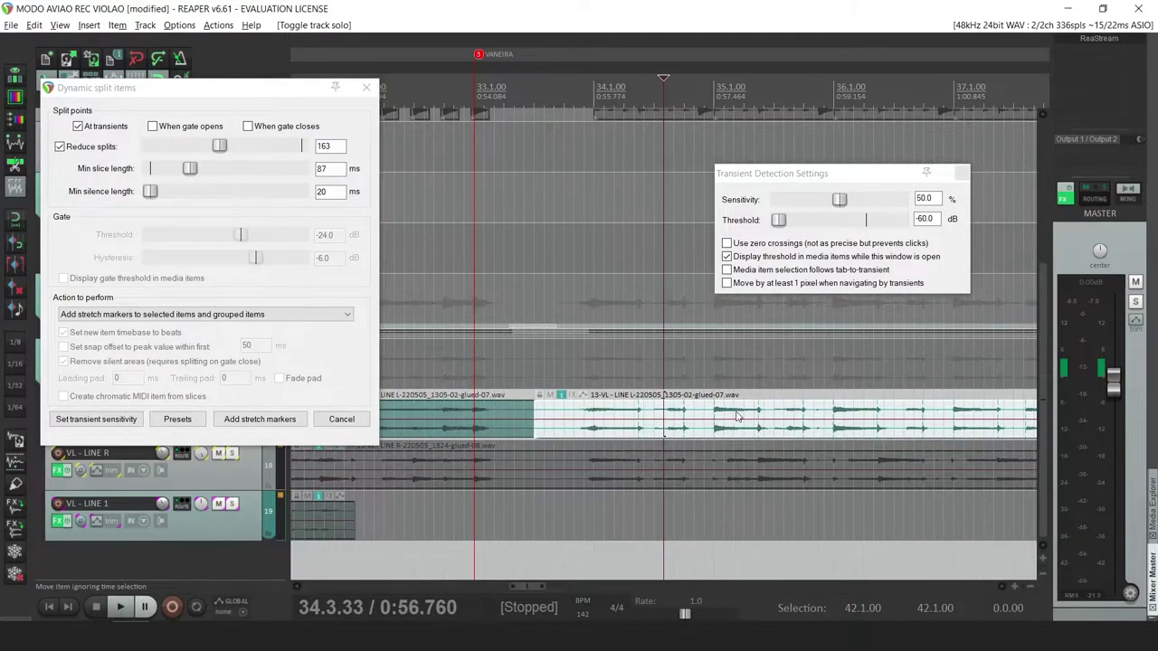
left_click(625, 431)
left_click(629, 428)
left_click(634, 426)
left_click(637, 420)
left_click(697, 420)
left_click(698, 421)
left_click(713, 420)
scroll(764, 430, "down", 3)
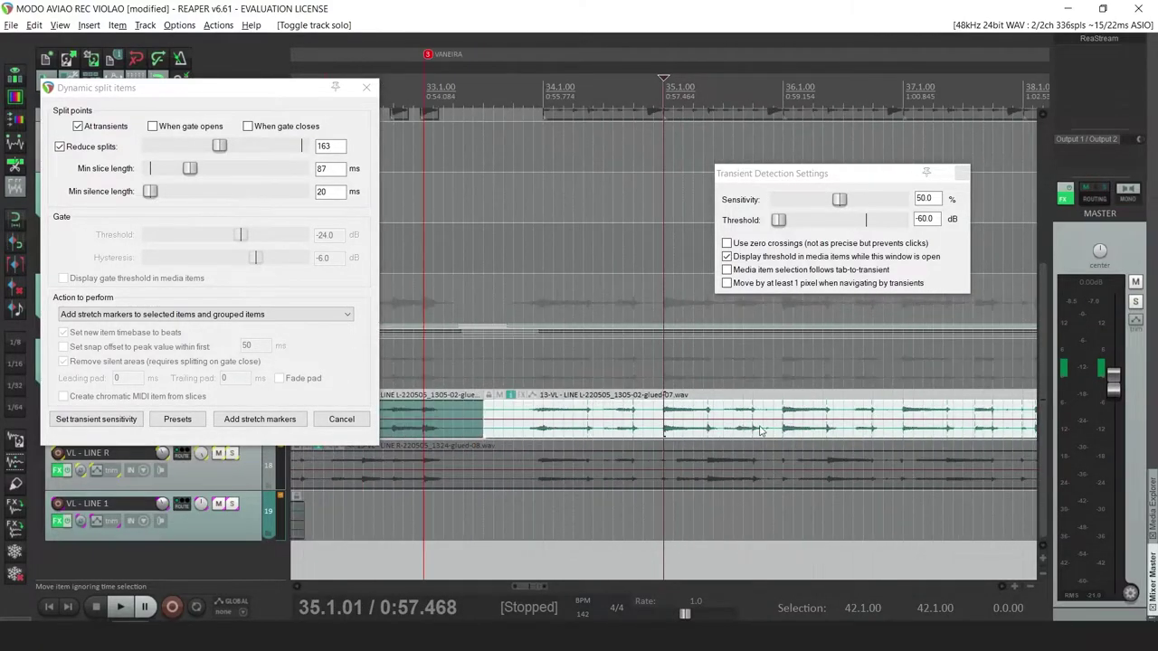
left_click(821, 431)
scroll(819, 432, "down", 1)
scroll(819, 432, "up", 1)
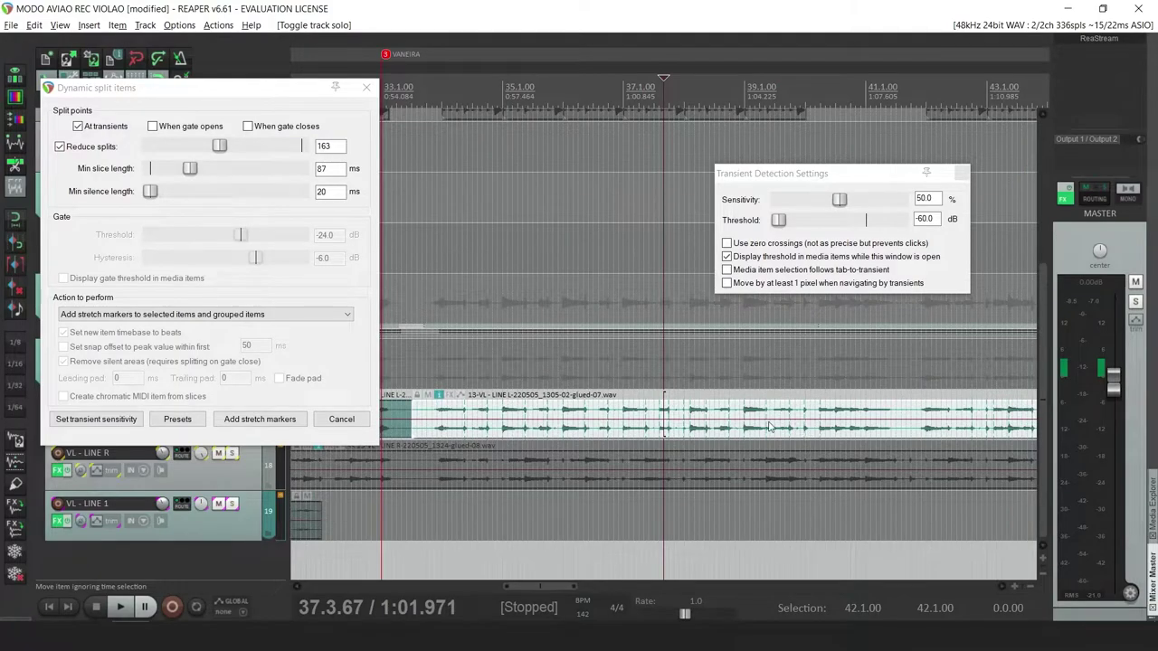
left_click(835, 422)
left_click(856, 421)
left_click(866, 421)
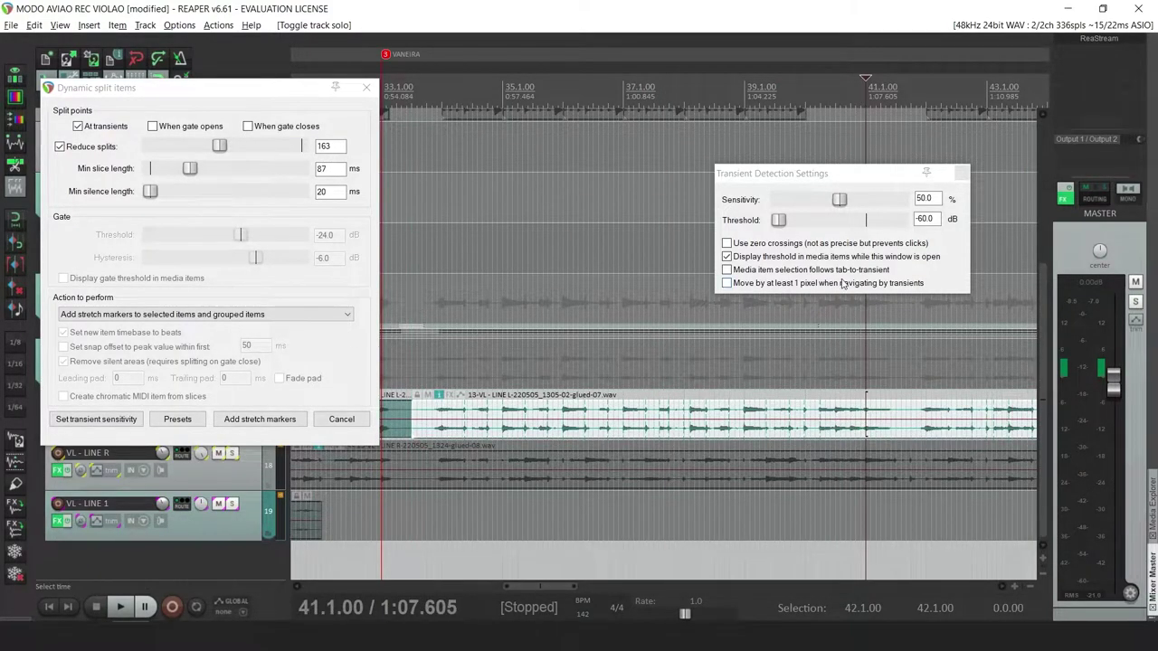
Set transient sensitivity to 30.2%, minimum slice length to 20 ms and reduced splits to 278
left_click_drag(840, 200, 816, 200)
left_click_drag(191, 169, 283, 166)
double_click(235, 170)
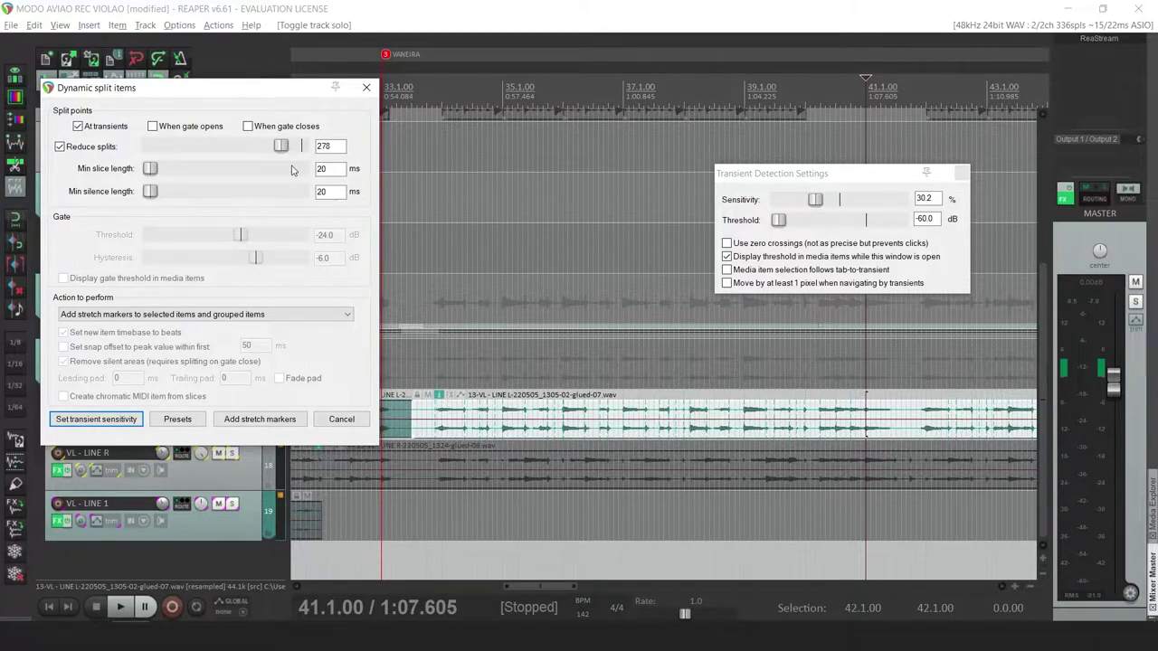
scroll(888, 437, "down", 2)
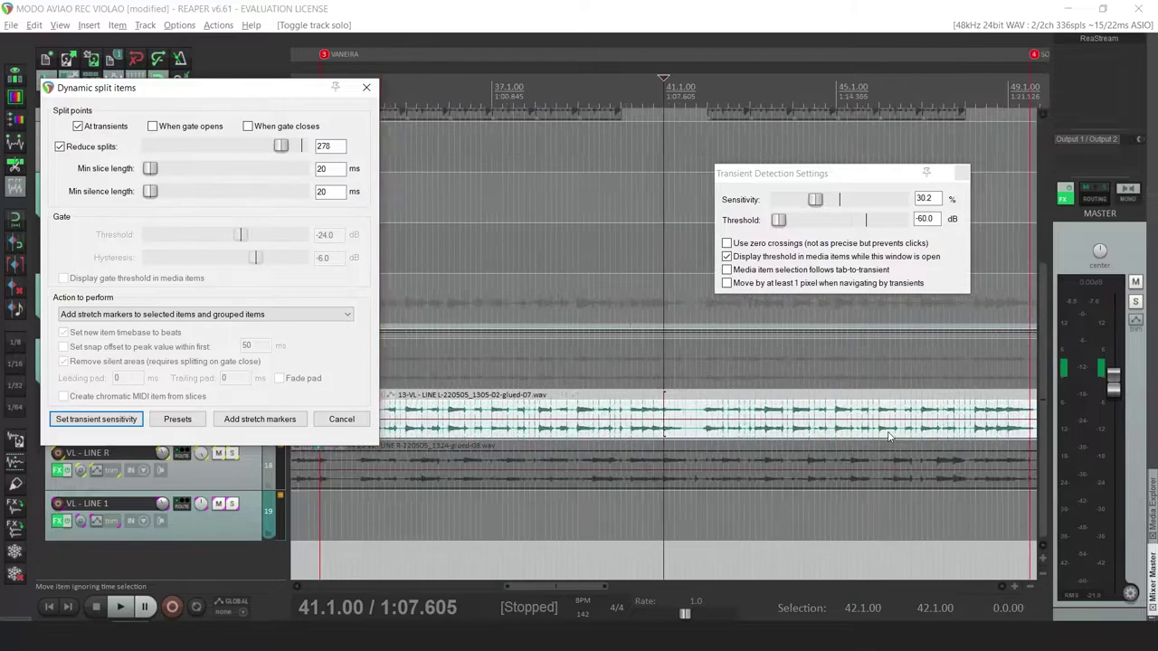
Add stretch markers to the selected and grouped items at the detected transients and snap them to the grid
left_click(167, 314)
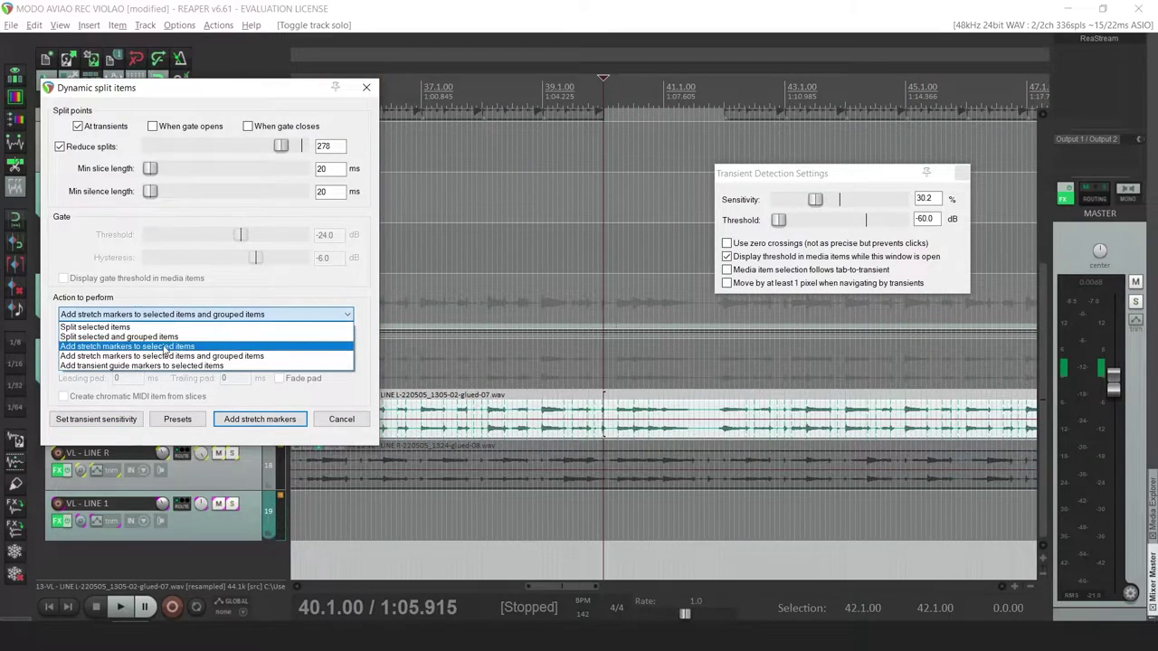
left_click(182, 355)
left_click(259, 419)
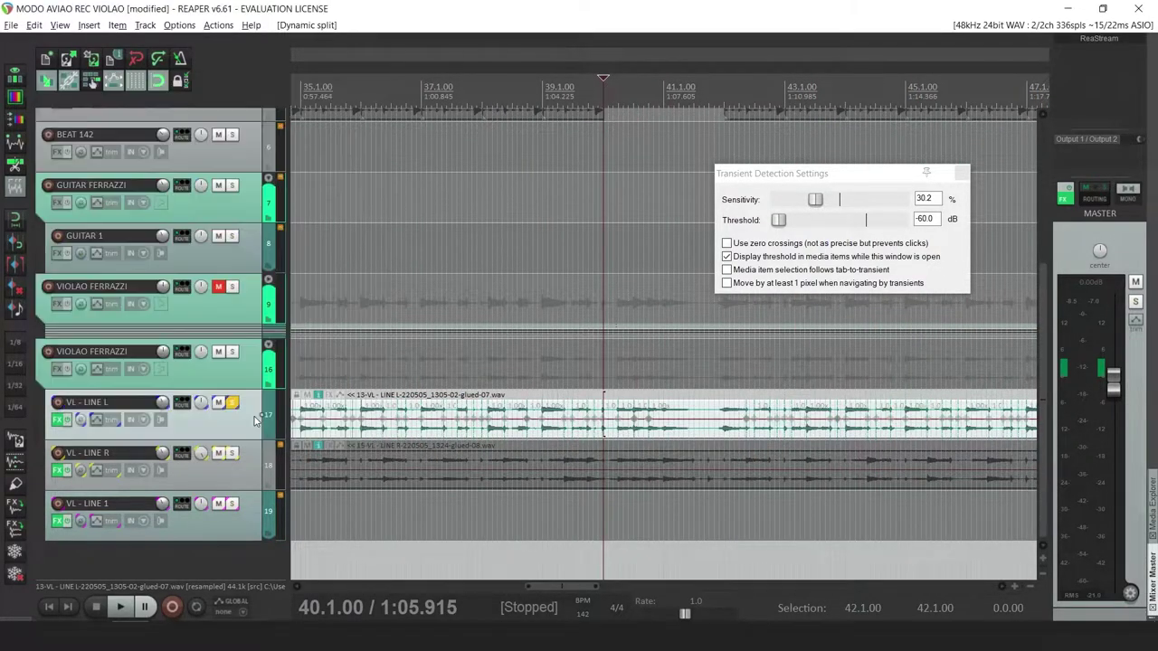
left_click(609, 434)
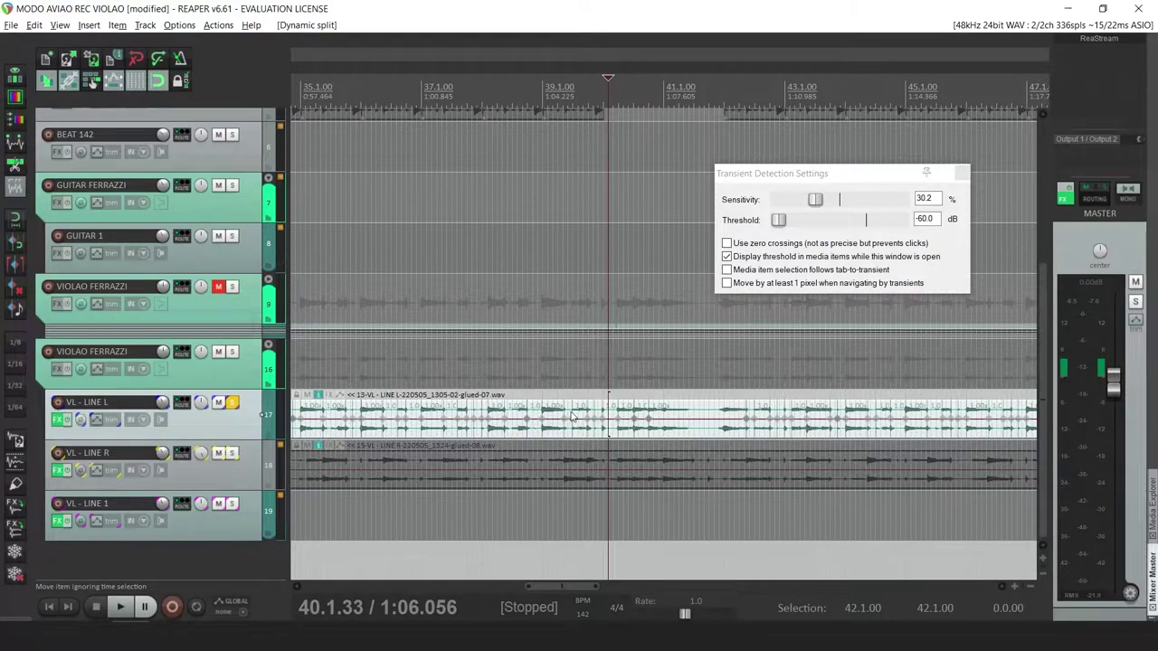
key("o")
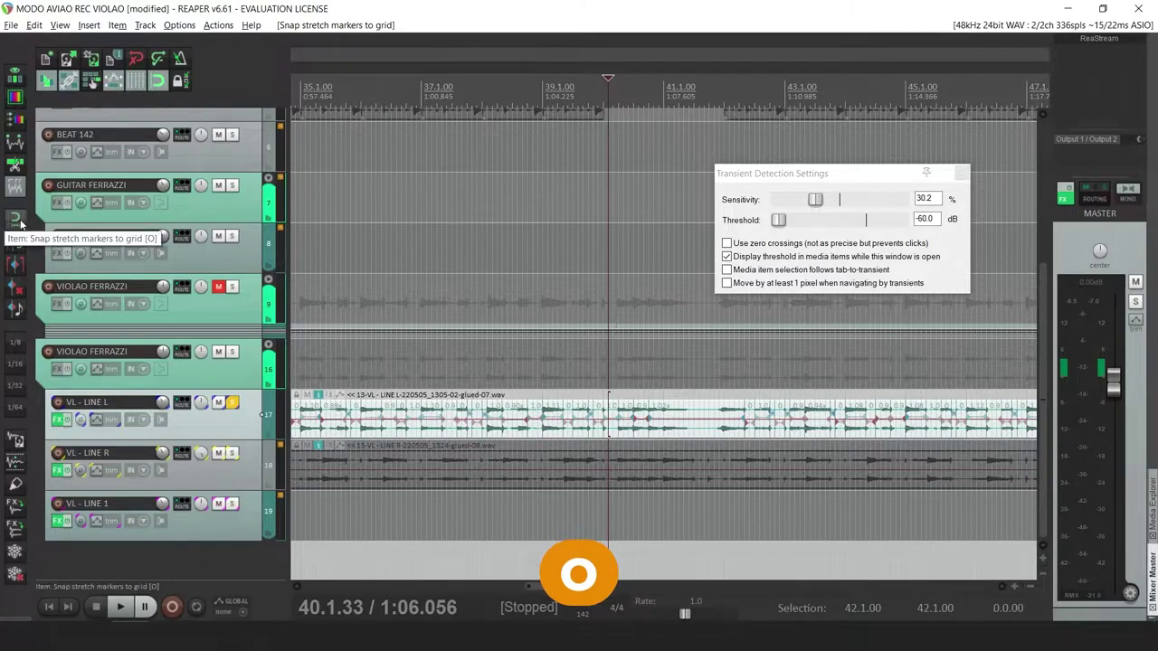
Look up the shortcut O in the action list and view the shortcut assignment for Snap stretch markers to grid
left_click(213, 24)
left_click(233, 39)
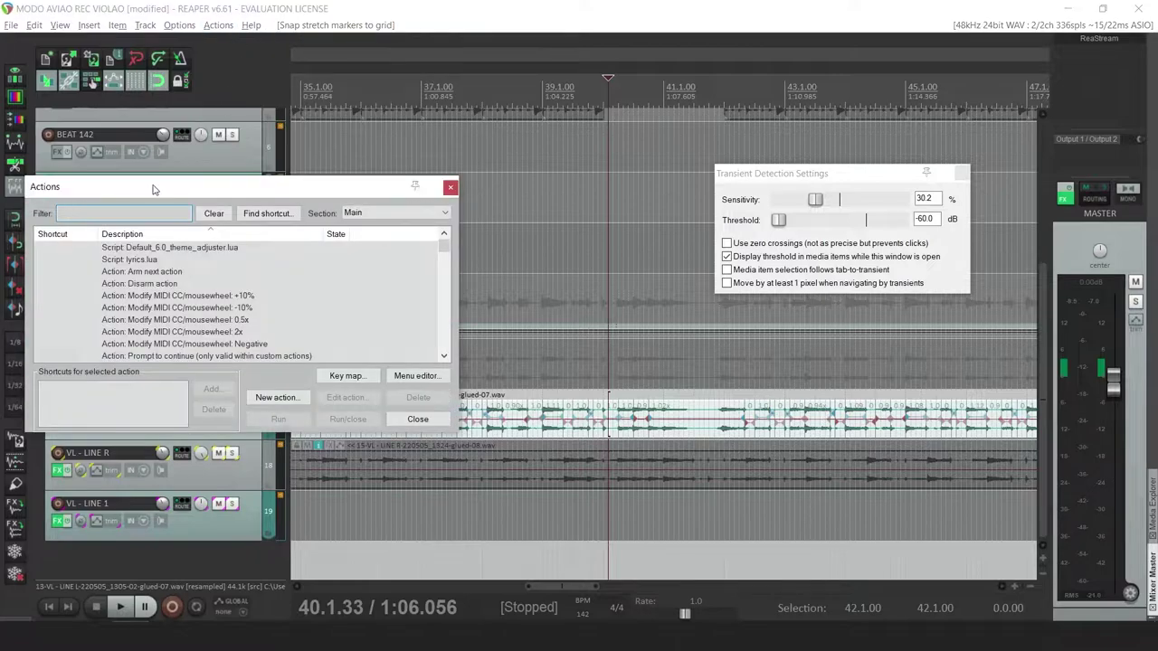
left_click(267, 213)
key("o")
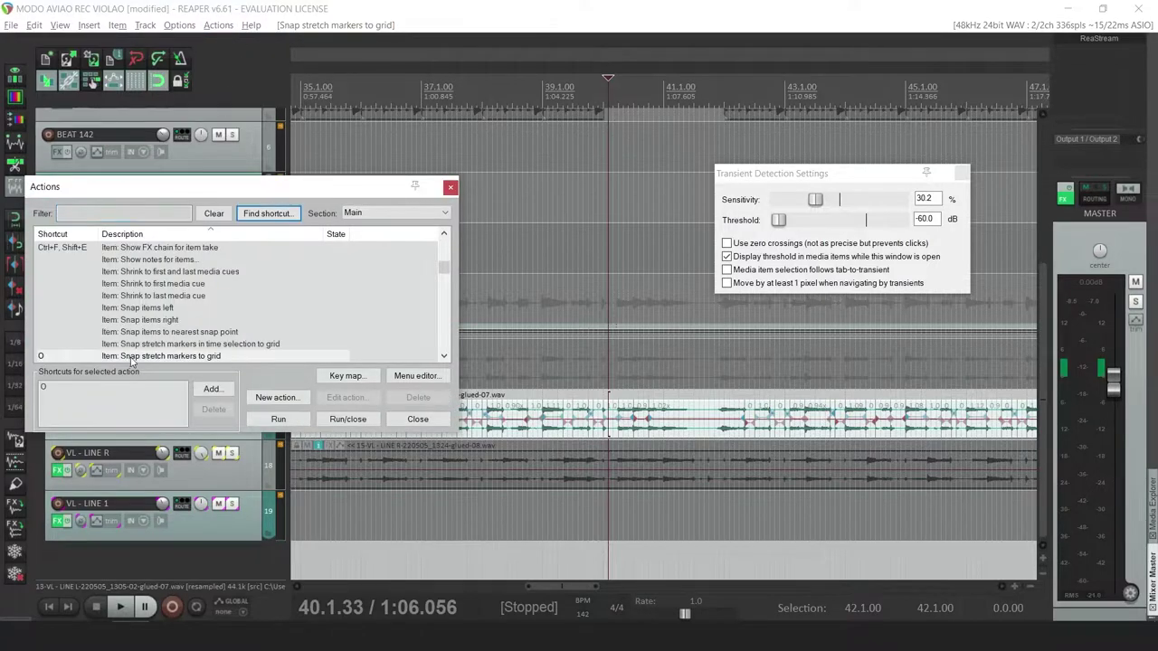
left_click(211, 389)
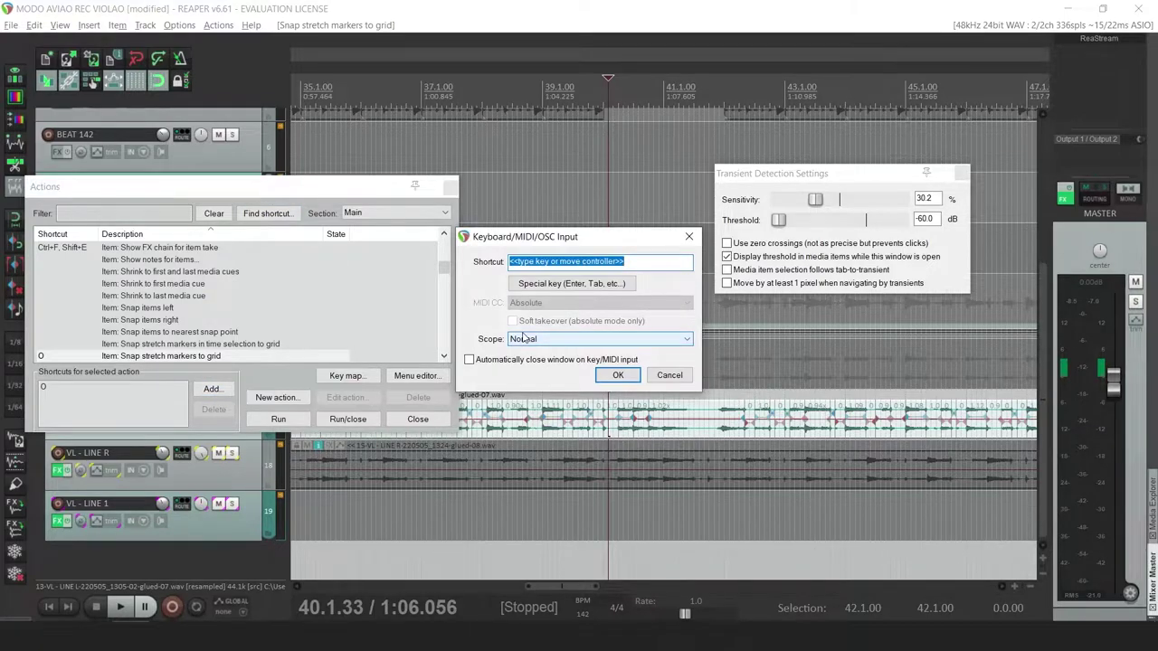
left_click(634, 380)
left_click(450, 188)
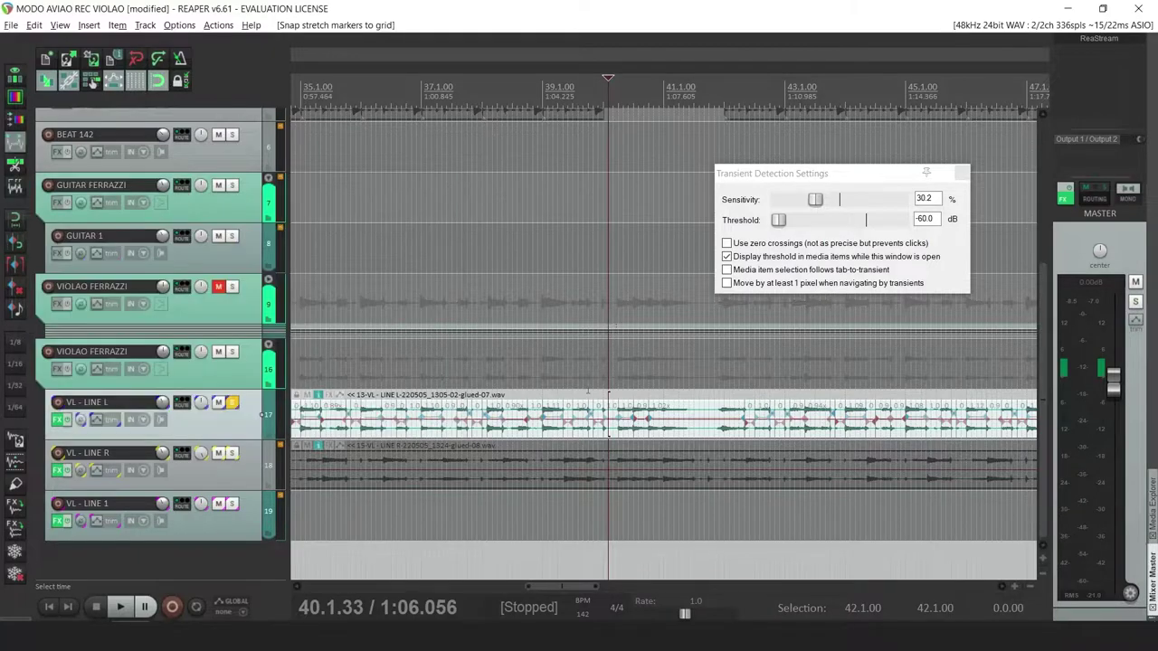
Set the grid to 1/8, snap the stretch markers of the VL - LINE L item after VANEIRA to it and play the result
left_click(575, 436)
scroll(575, 436, "down", 3)
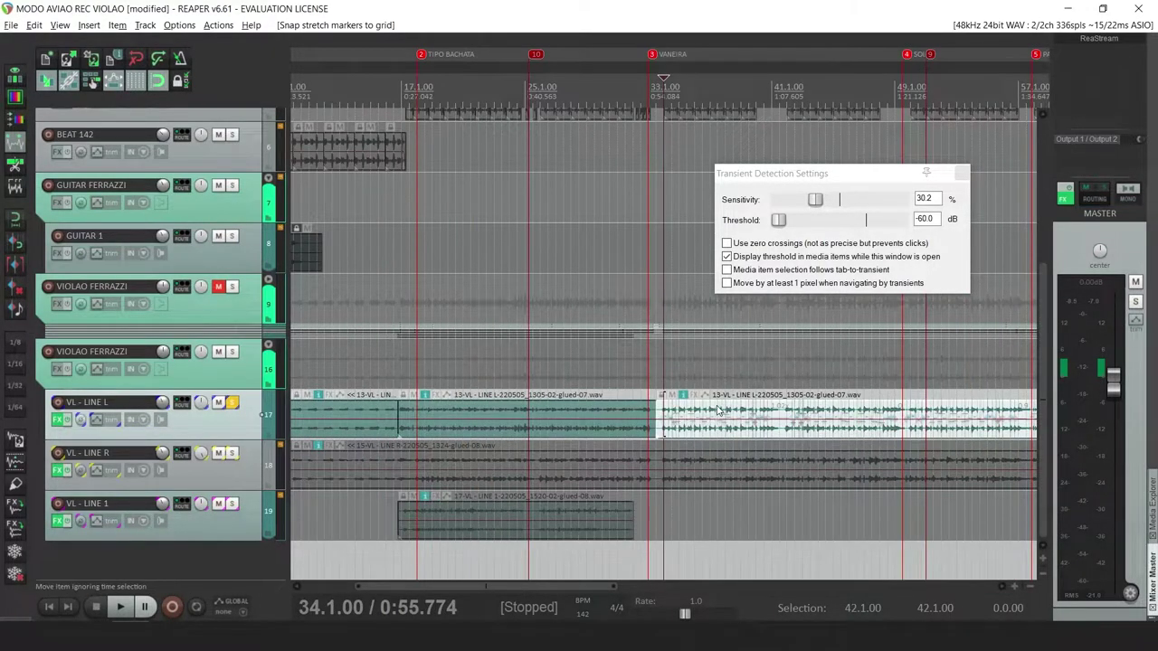
scroll(637, 415, "up", 8)
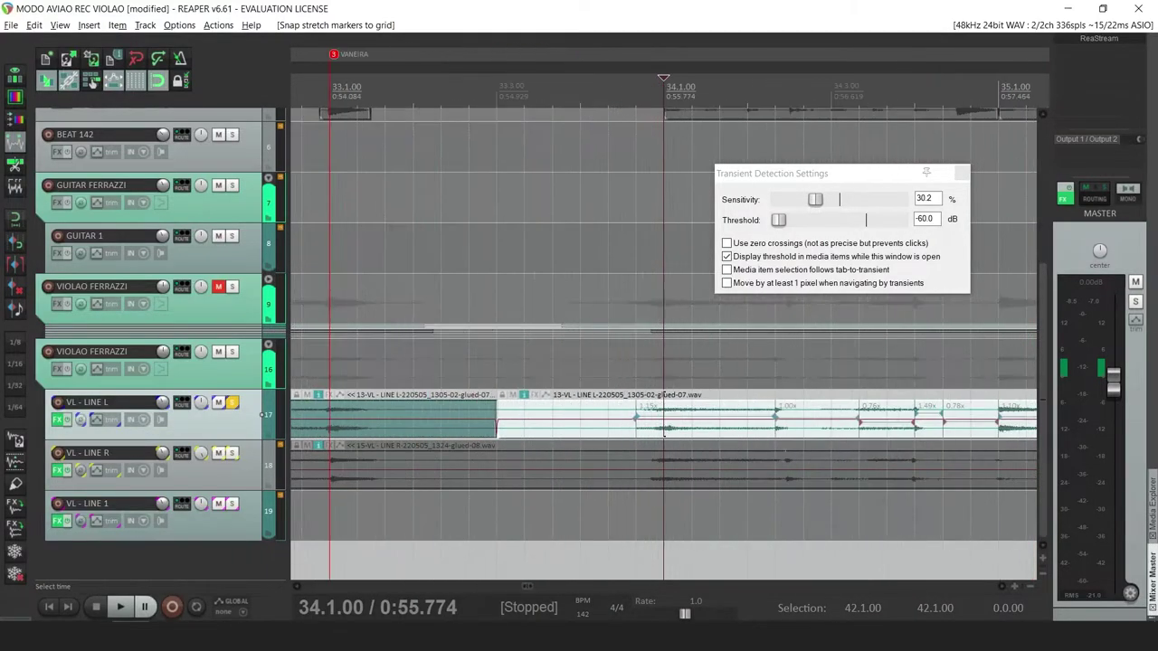
scroll(638, 414, "down", 3)
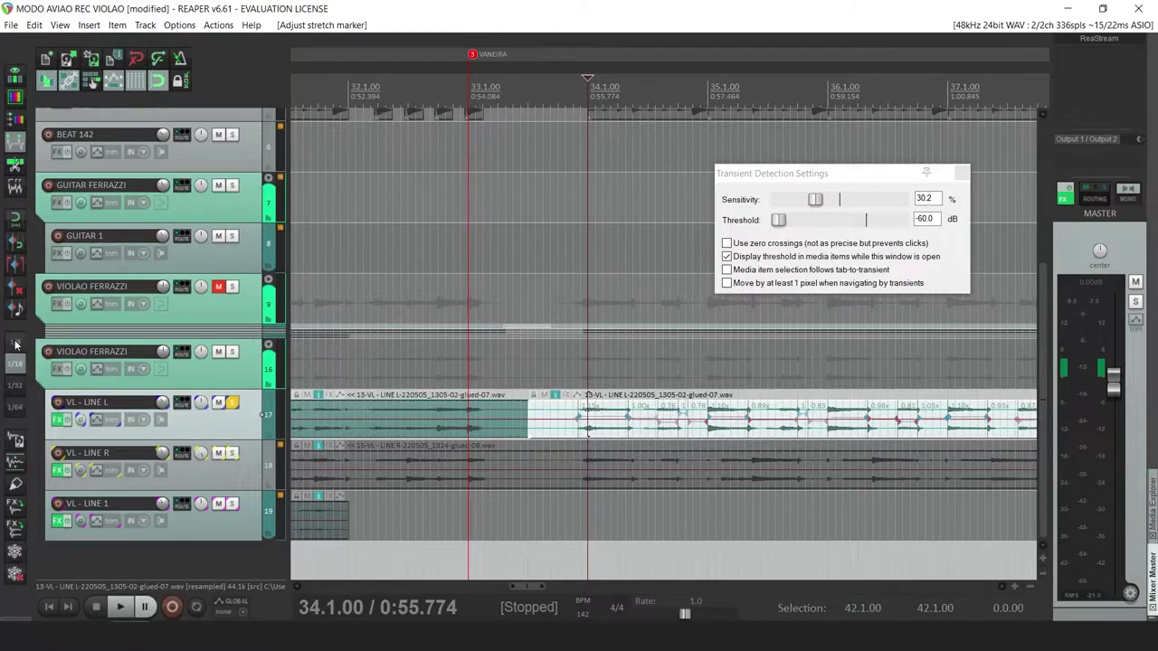
left_click(15, 361)
left_click(568, 435)
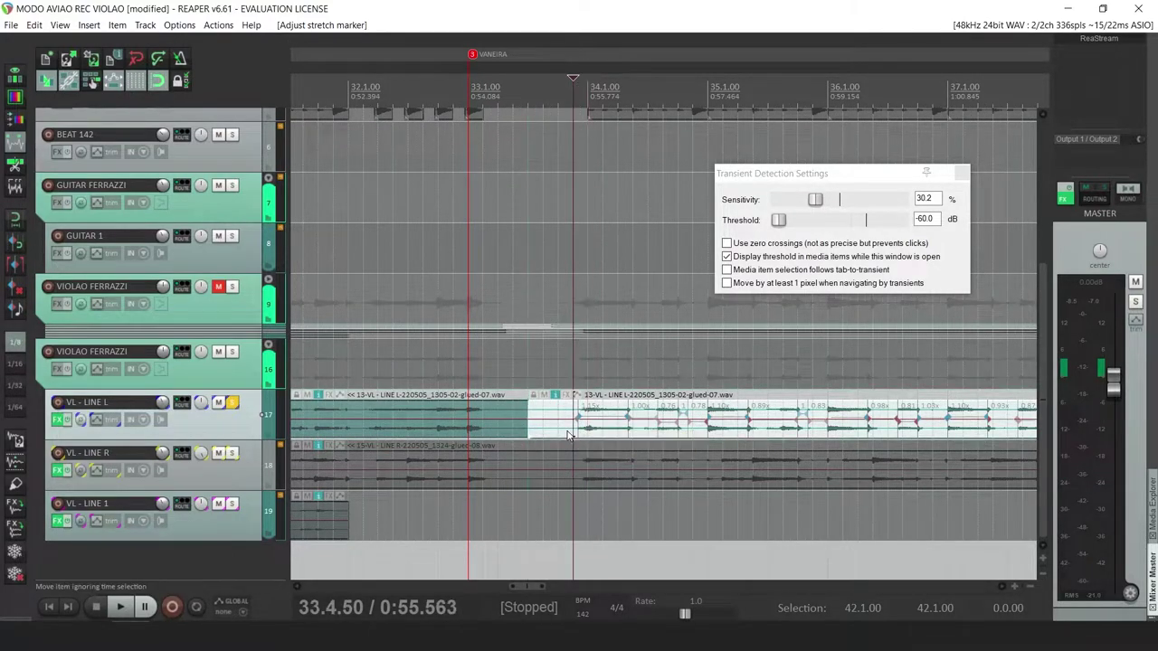
key("q")
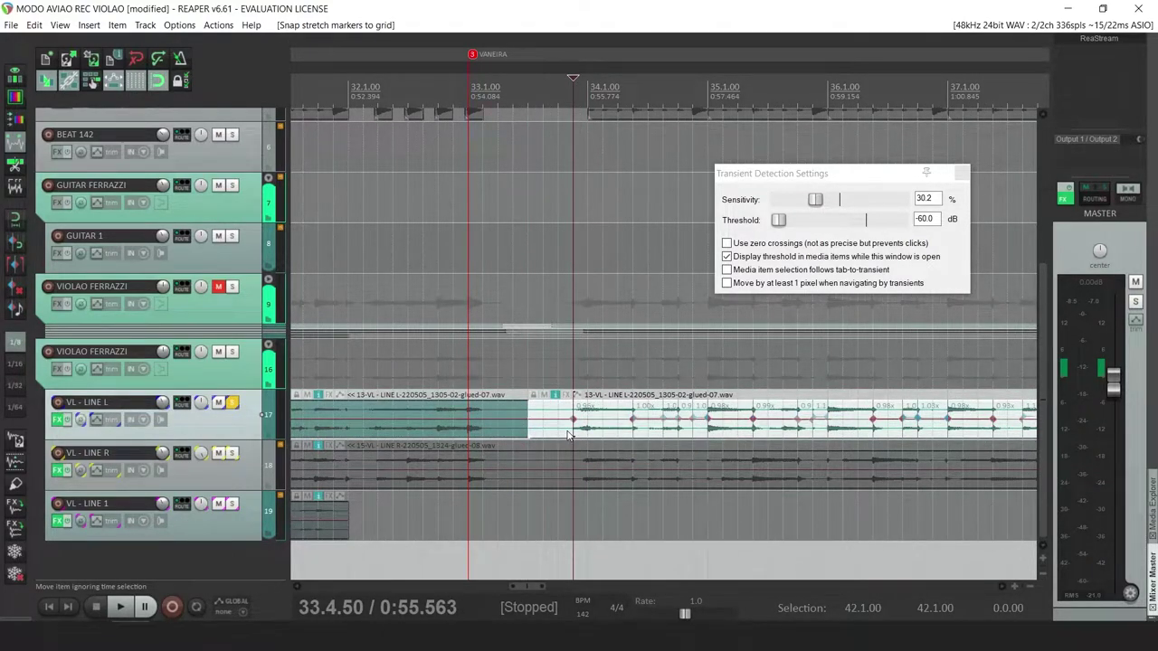
key("space")
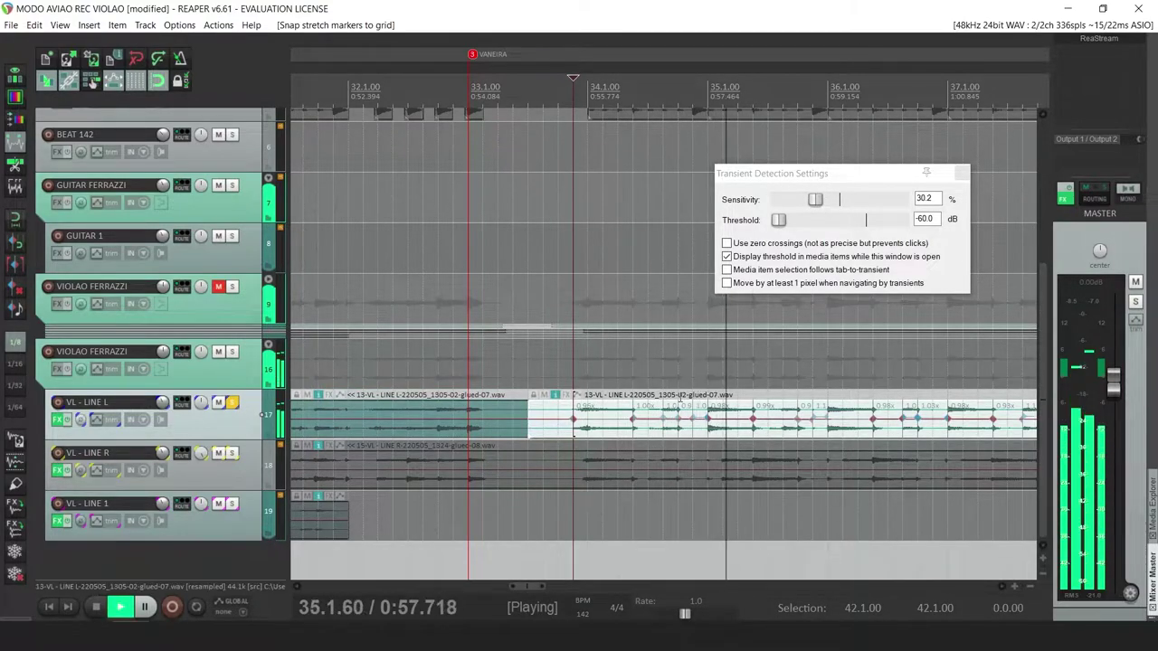
key("space")
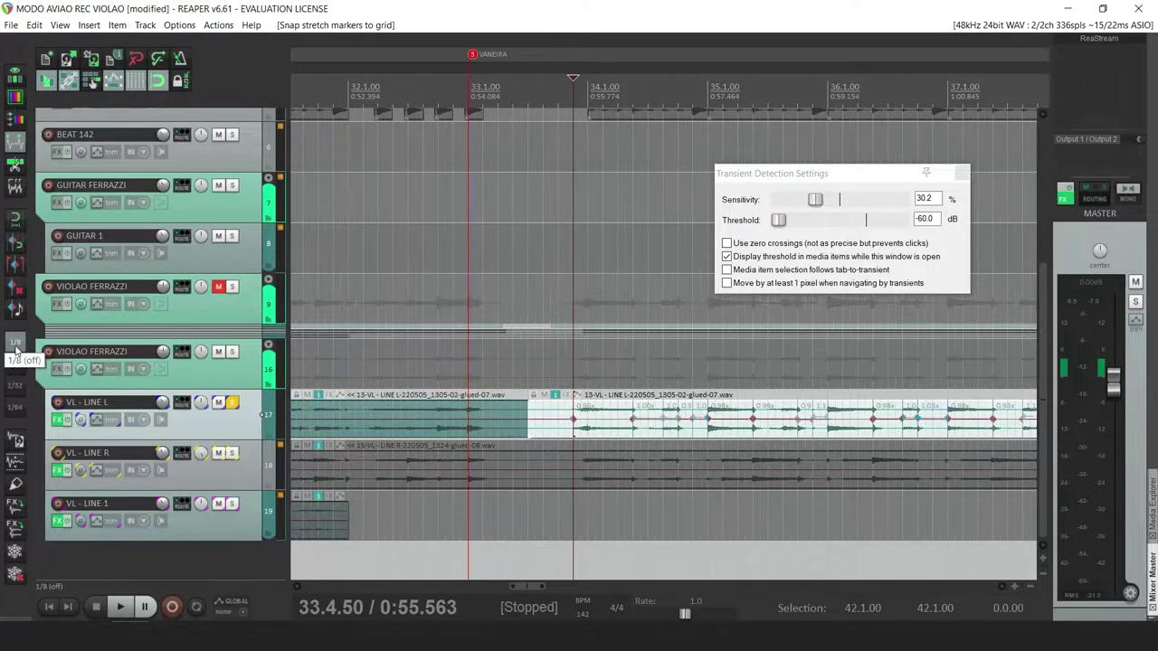
Set the grid line spacing to eighth-note triplets (1/8T) in the Snap/Grid Settings
right_click(161, 83)
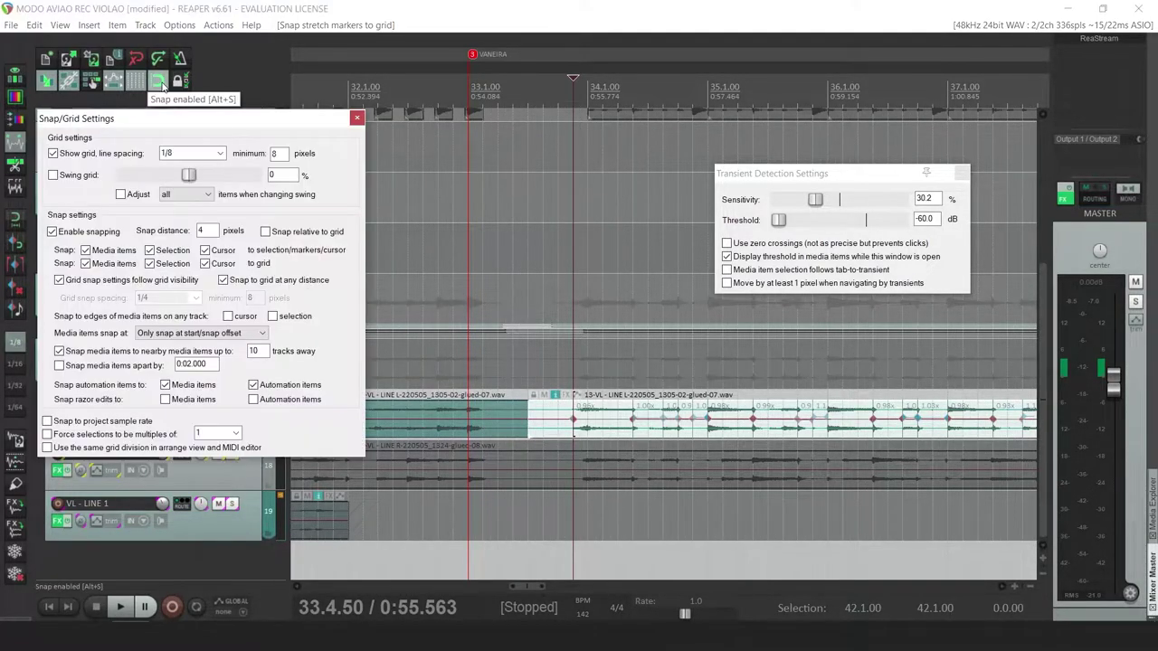
left_click(219, 153)
left_click(192, 252)
left_click(220, 154)
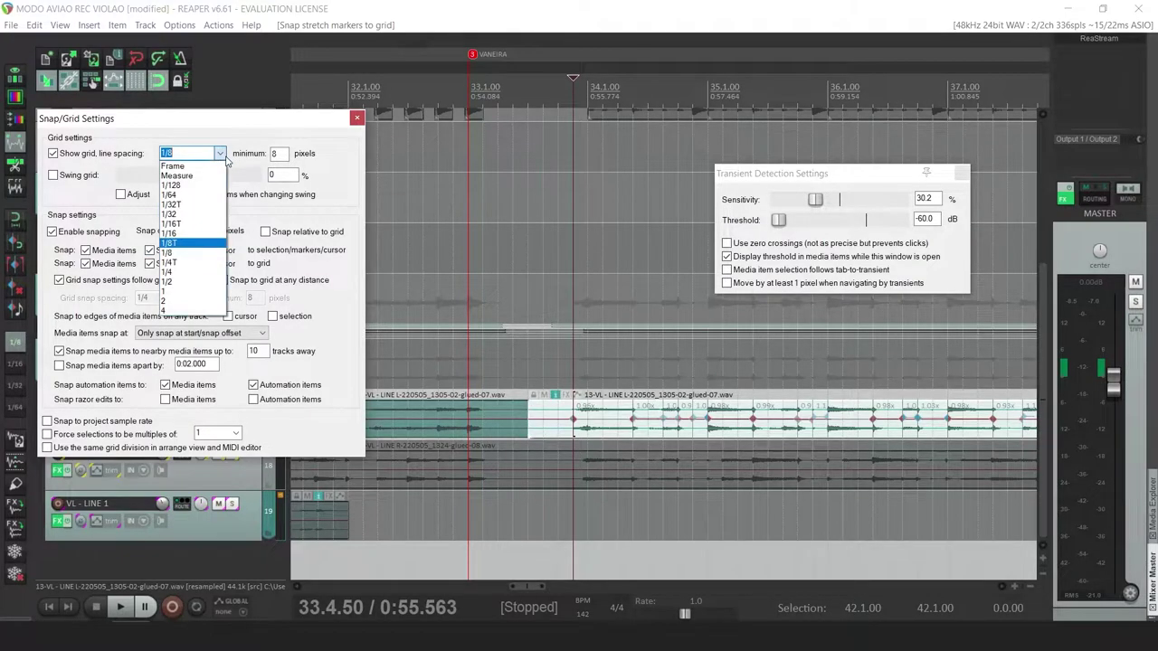
left_click(172, 233)
left_click(220, 154)
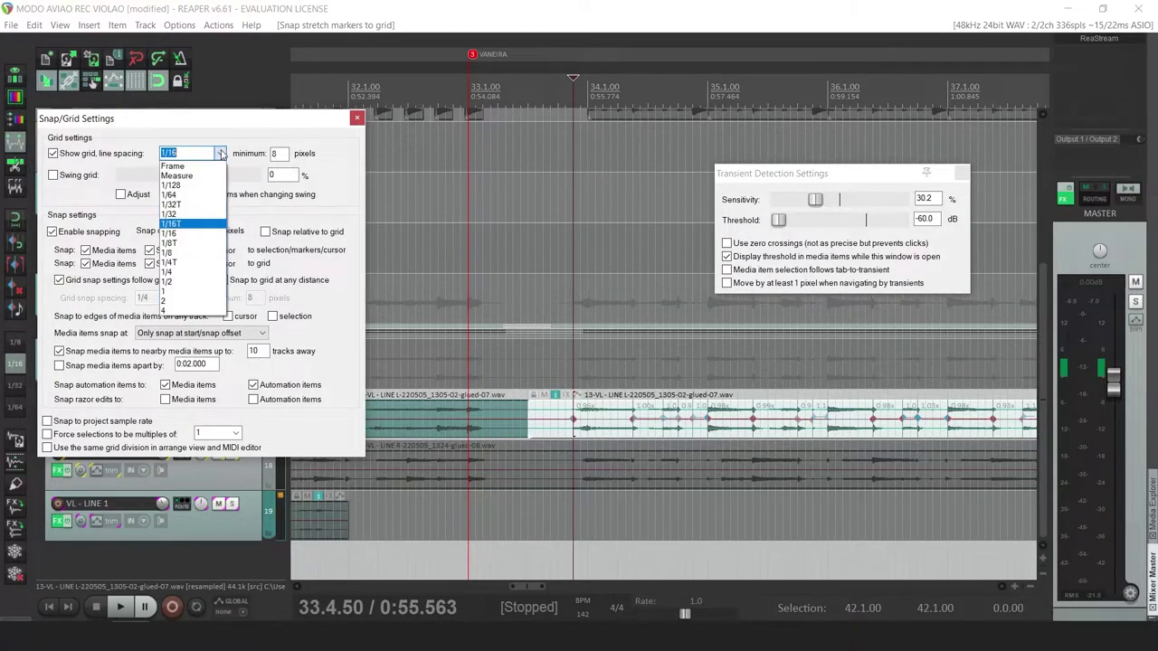
left_click(172, 224)
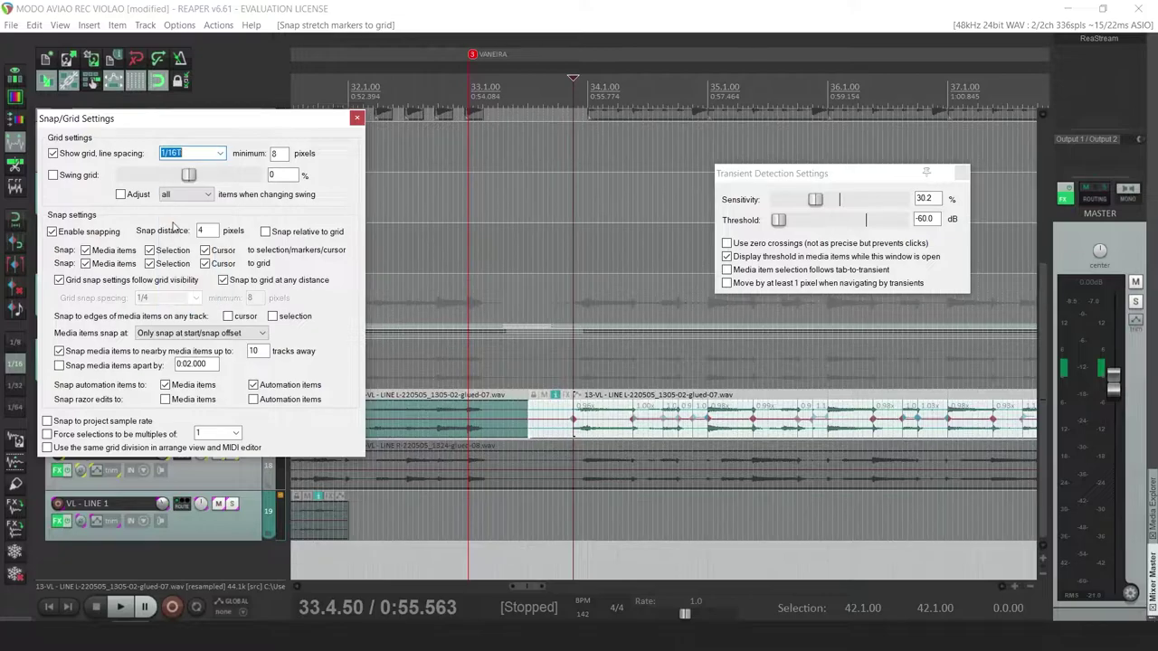
left_click(221, 156)
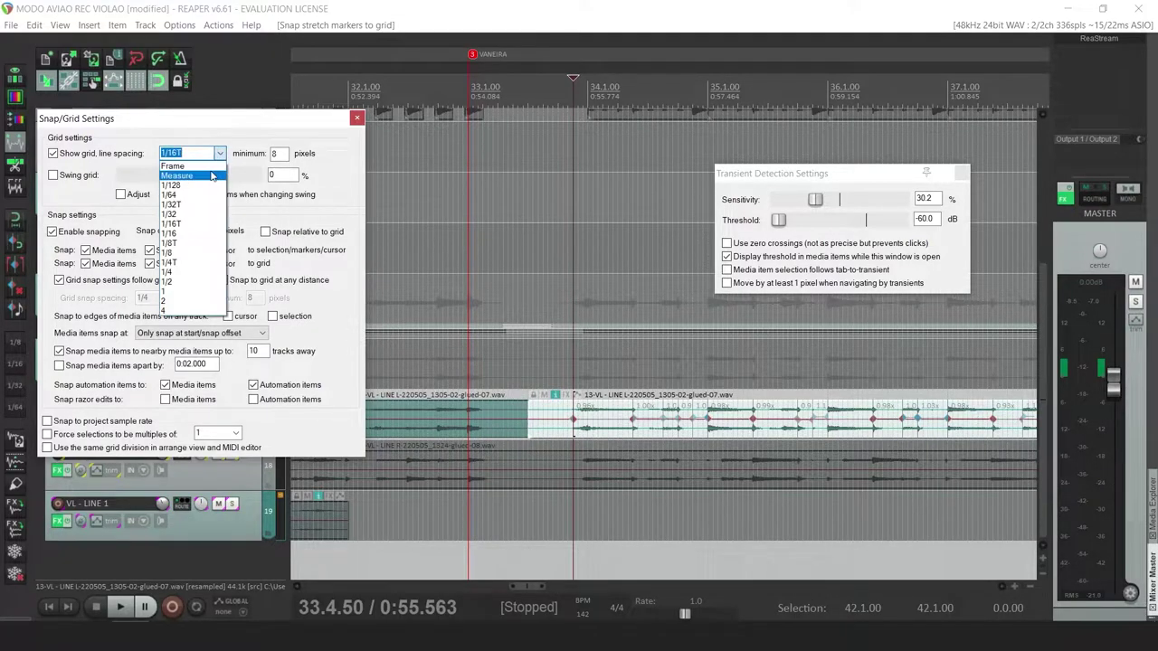
left_click(177, 246)
Split the VL - LINE L item after VANEIRA near 37.1.00 and at 38.2.67 to isolate a short section
left_click(628, 437)
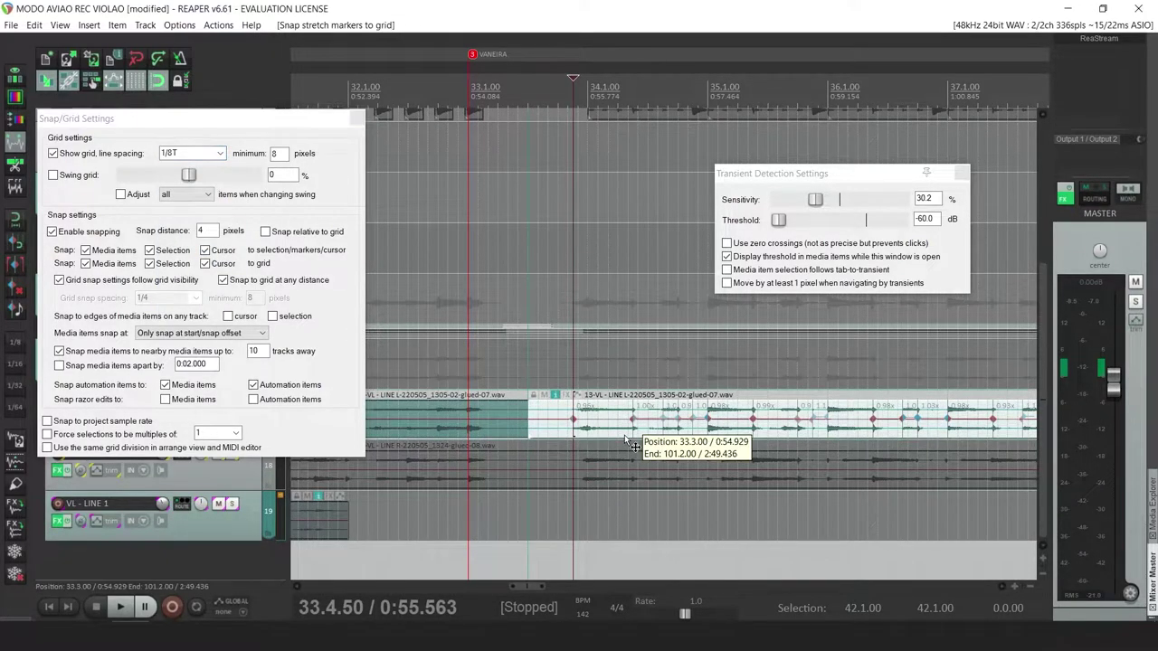
scroll(629, 437, "down", 2)
left_click(821, 435)
key("s")
key("ctrl+z")
left_click(825, 433)
key("s")
left_click(910, 428)
key("s")
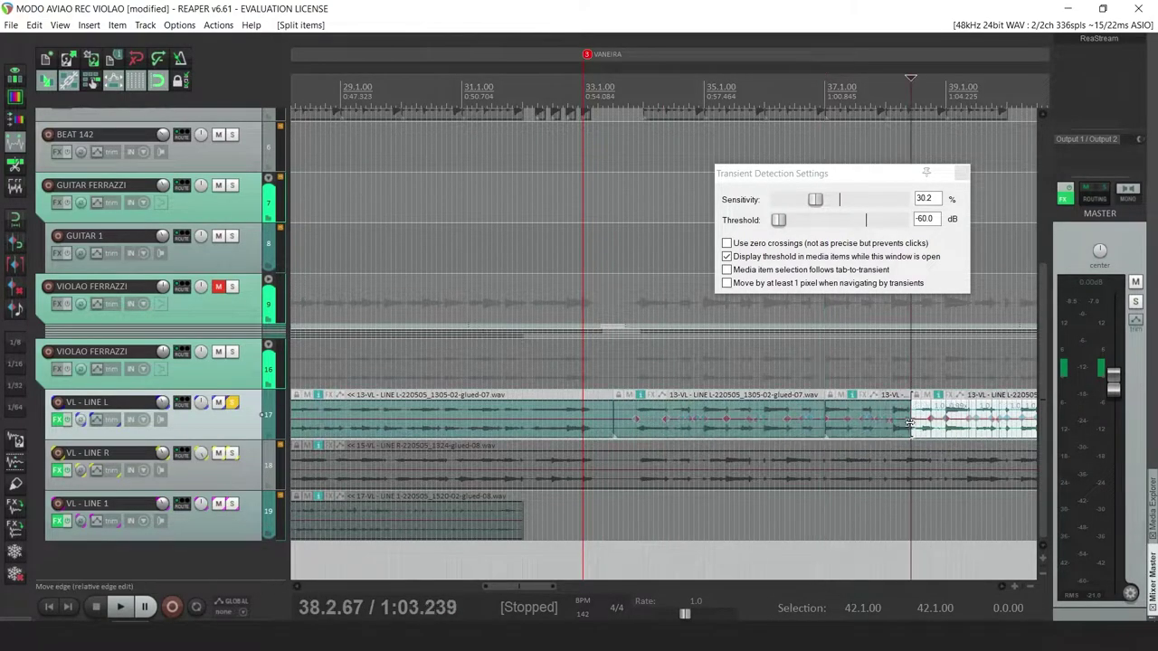
Remove all stretch markers from the isolated section of VL - LINE L starting at measure 37
left_click(887, 427)
left_click(15, 287)
left_click(838, 418)
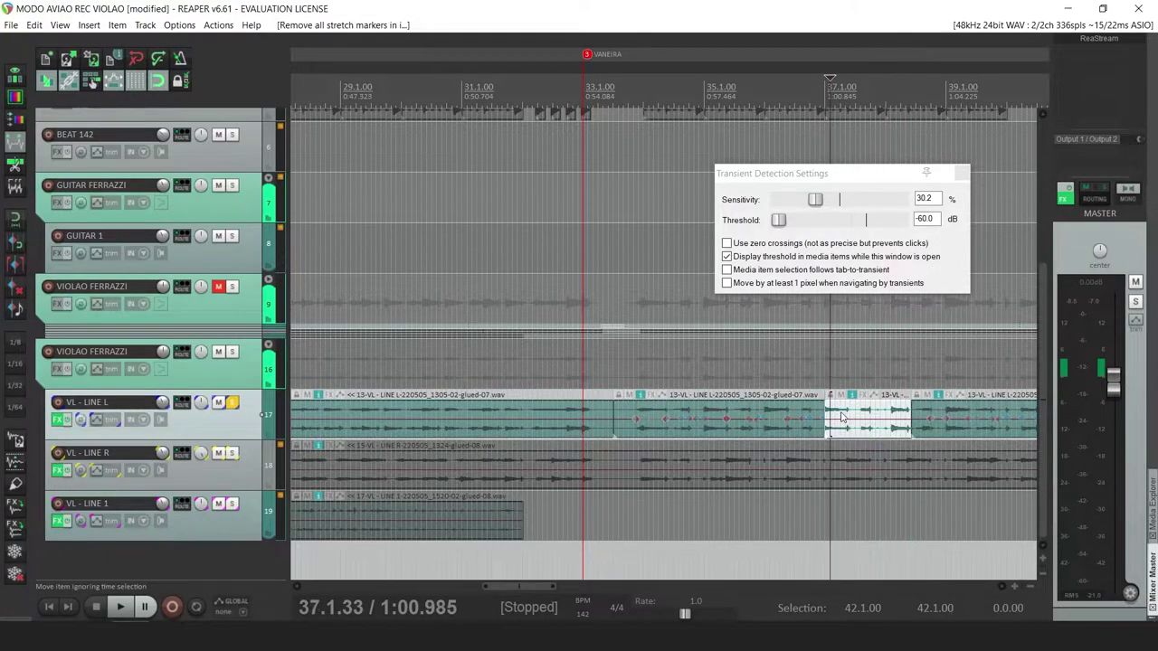
scroll(838, 418, "up", 3)
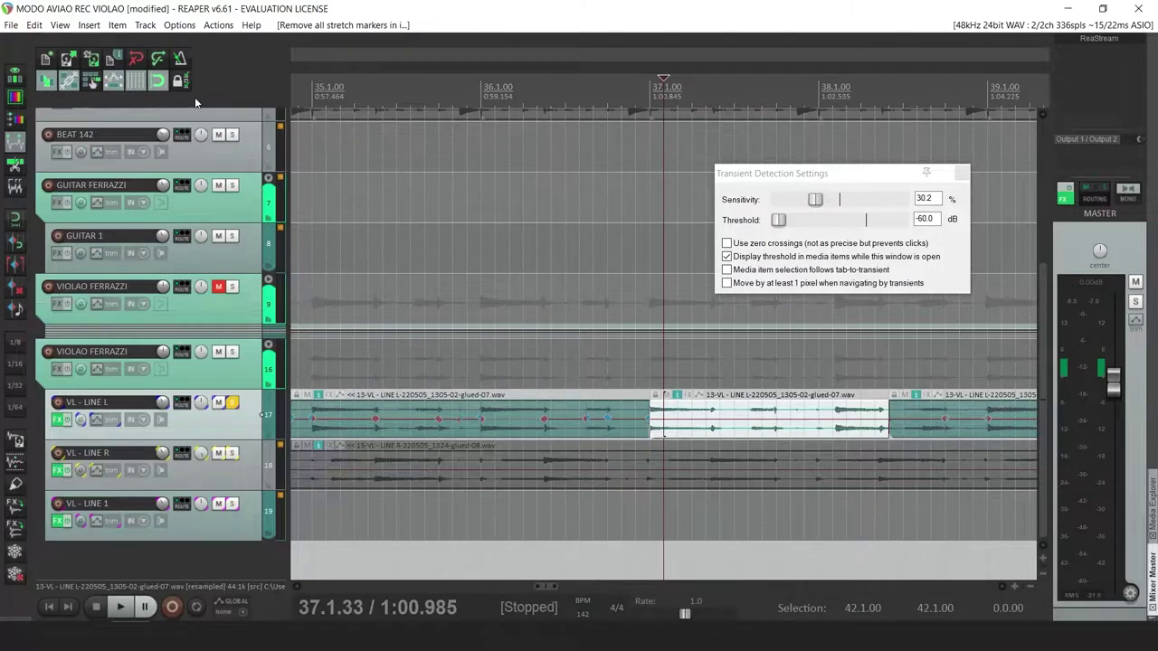
Search the action list for "remove all stre" and look up Item: Remove all stretch markers
left_click(218, 25)
left_click(231, 41)
type("remove all stre")
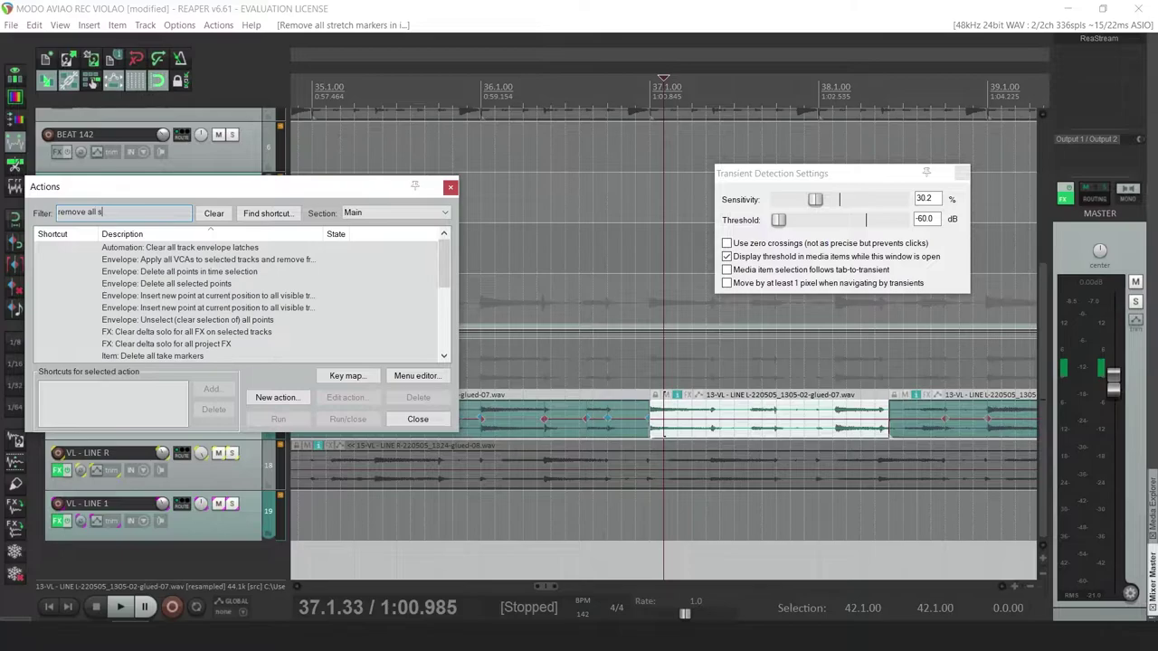
left_click(185, 261)
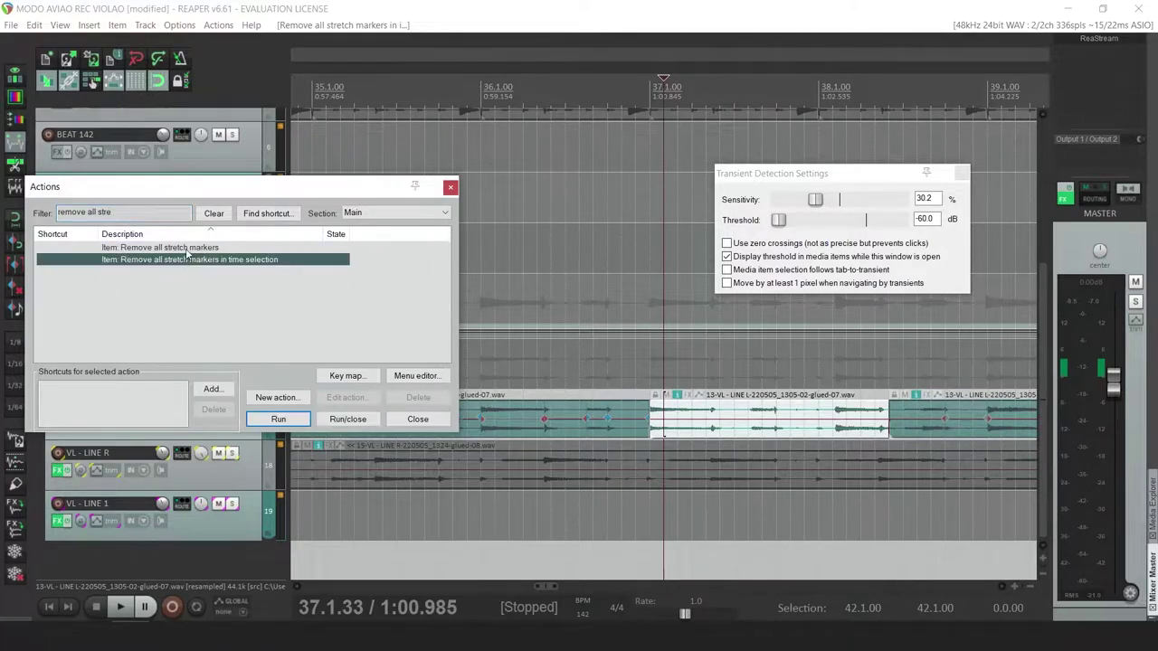
left_click(201, 248)
left_click(449, 187)
Try snapping Dynamic split stretch markers to the 1/8T grid in the isolated section, and undo the section's edits
left_click(678, 418)
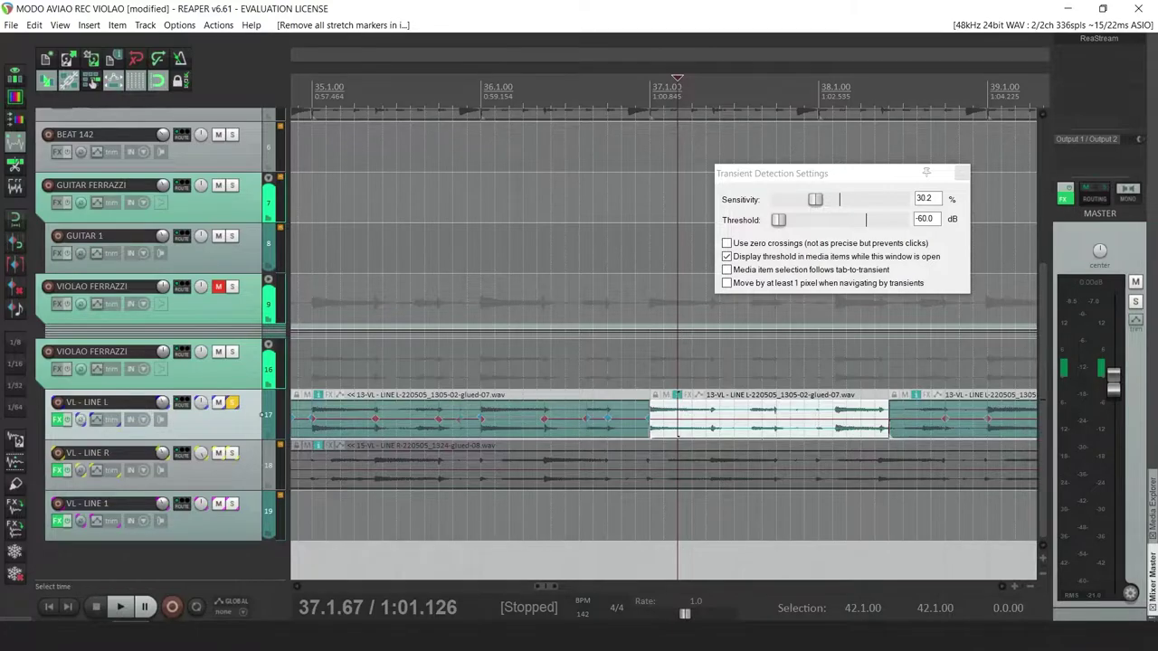
key("d")
left_click(268, 414)
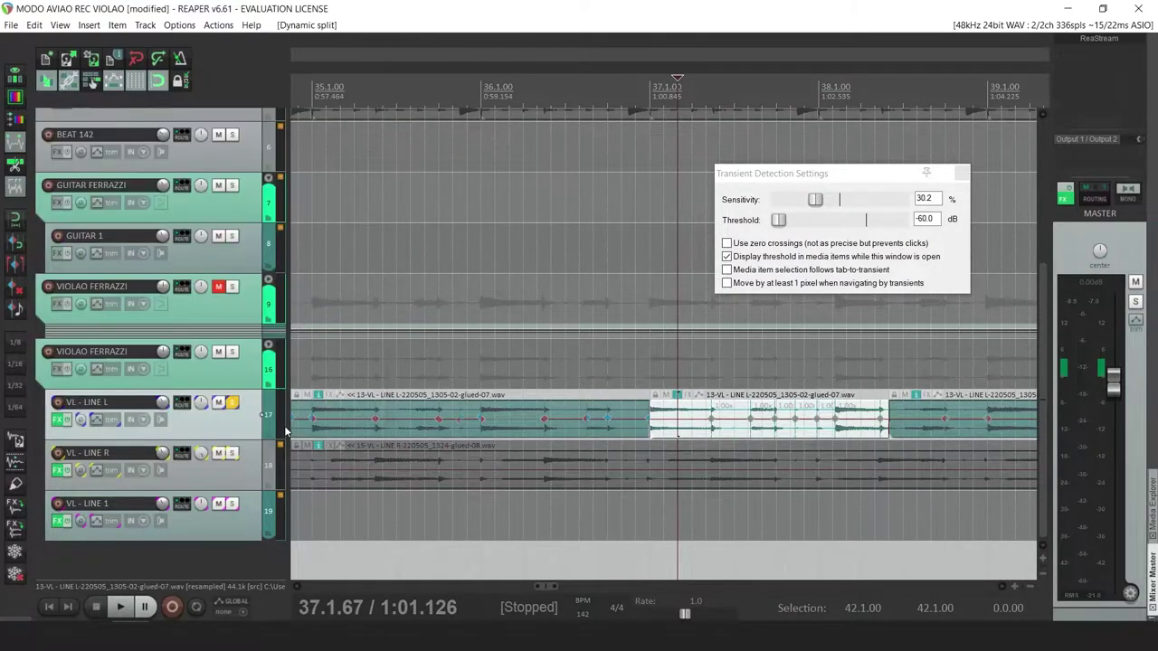
right_click(165, 88)
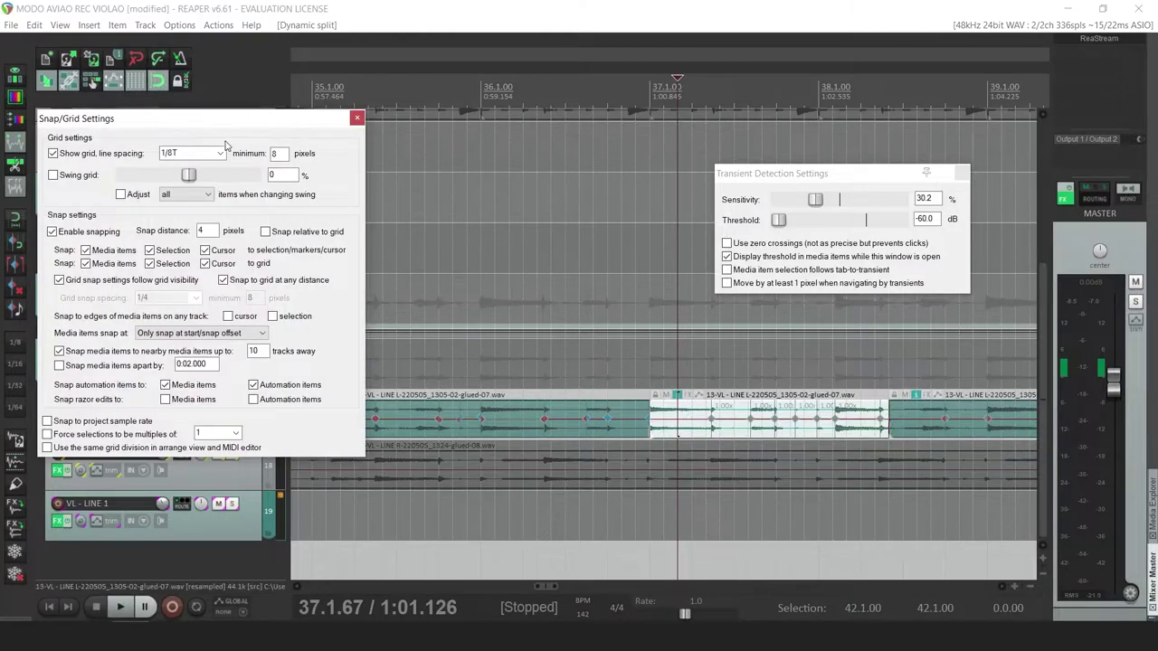
left_click(357, 120)
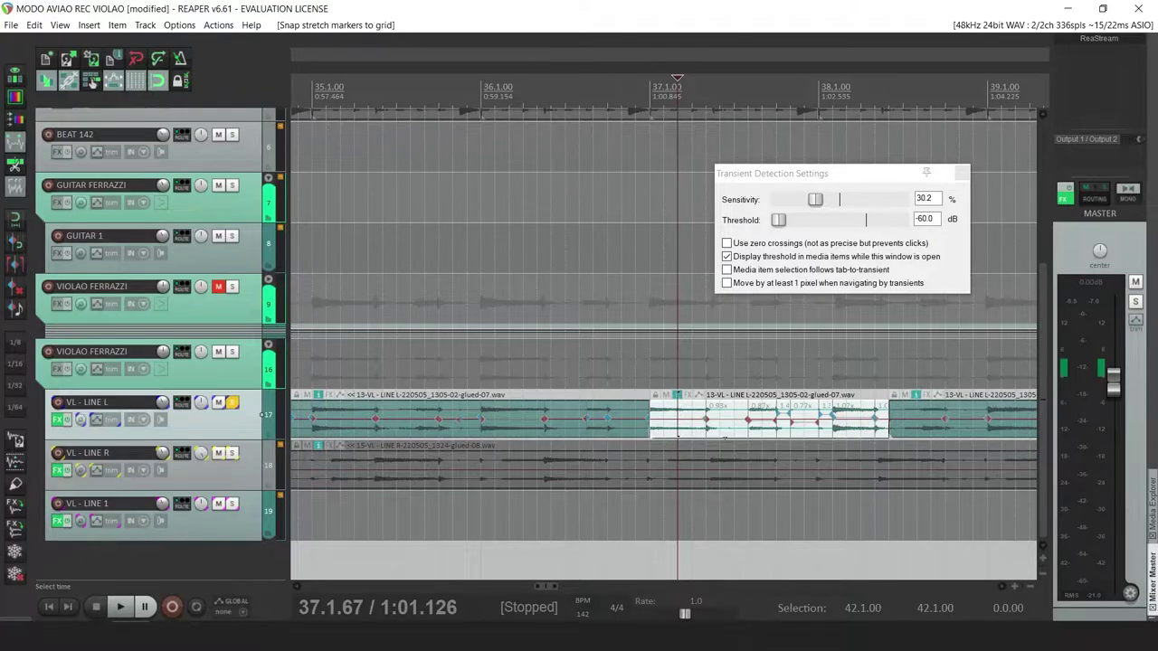
key("ctrl+z")
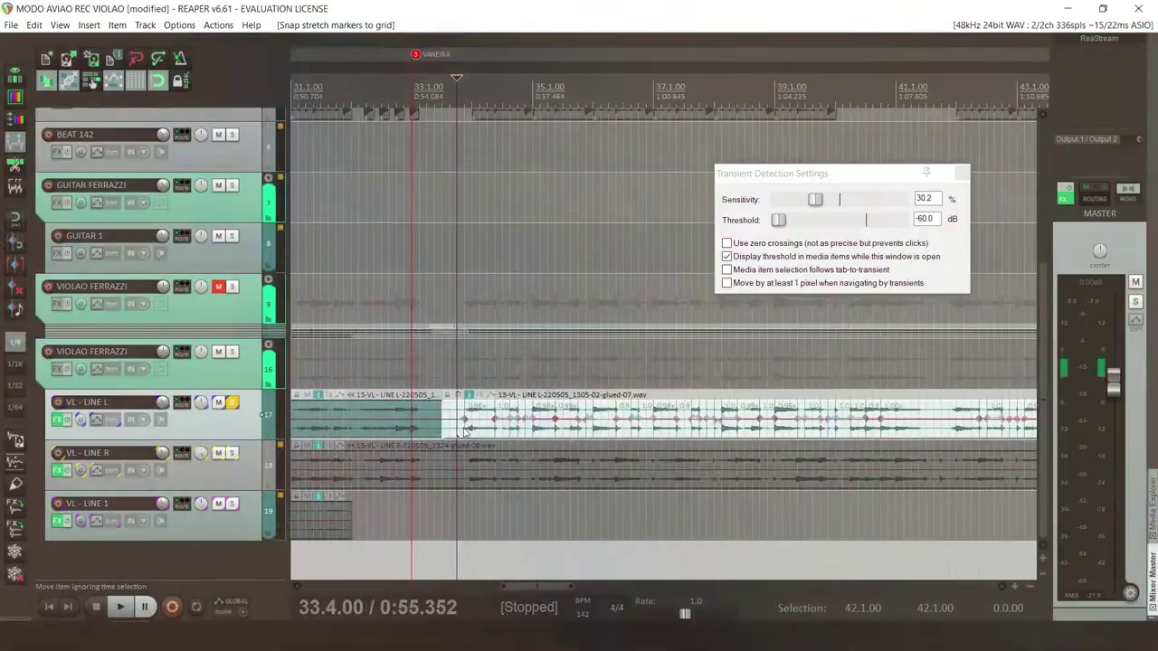
Try moving and deleting the stretch marker at 34.2.50 on VL - LINE L, undoing each edit
left_click(468, 434)
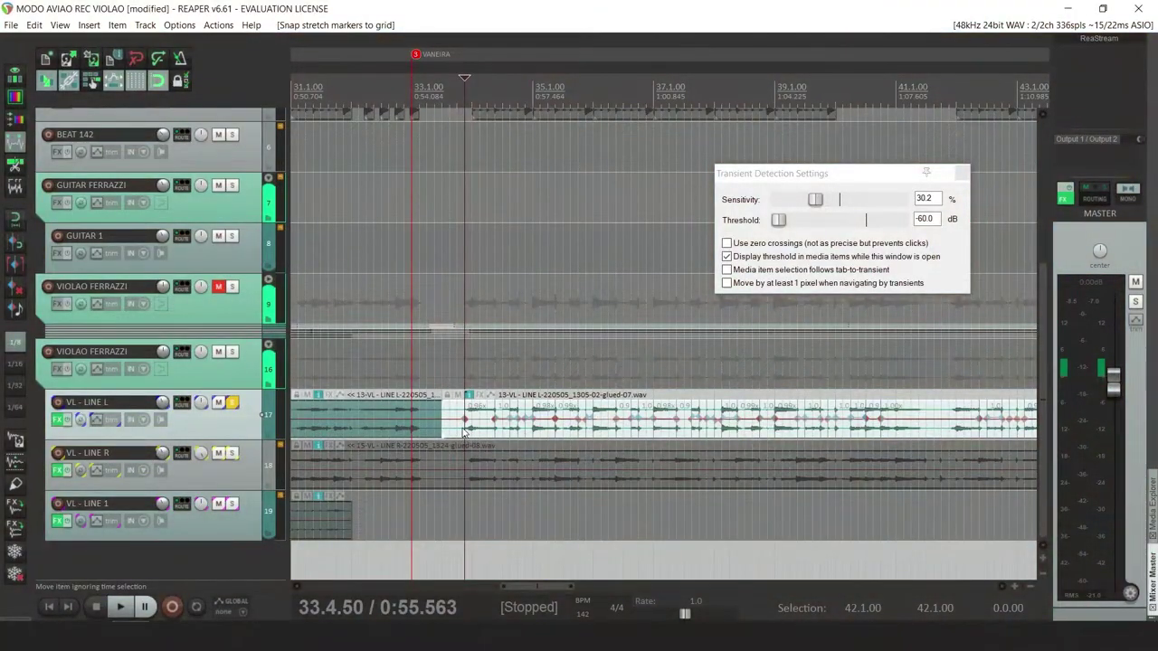
scroll(468, 434, "up", 3)
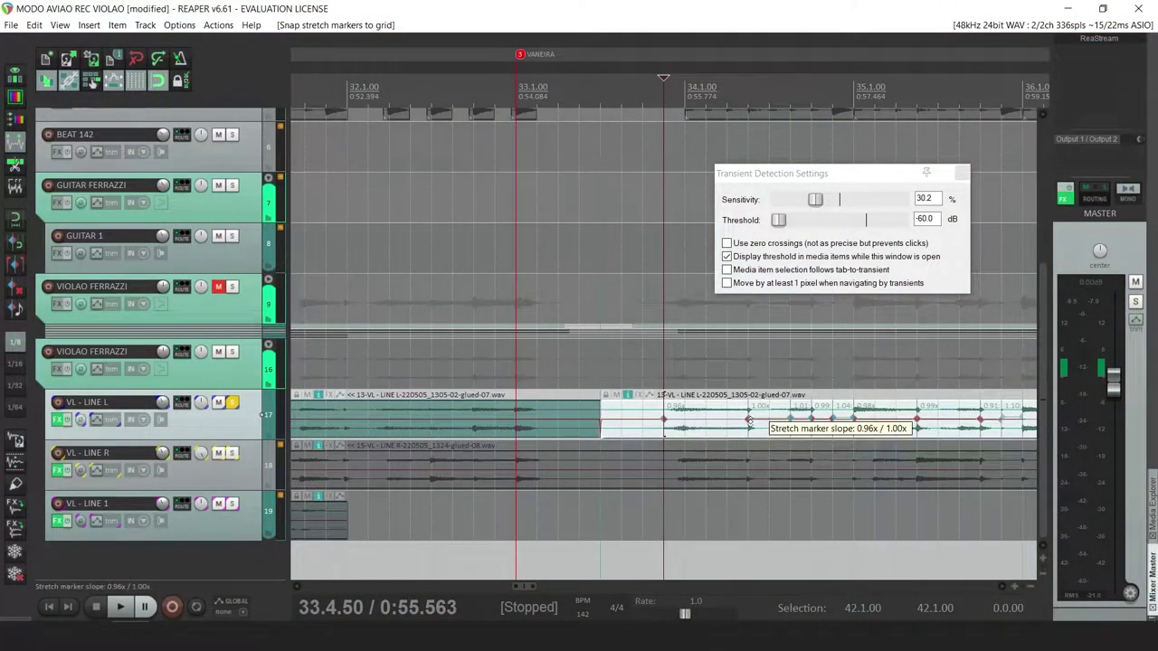
left_click(747, 422)
mouse_move(747, 422)
left_mouse_down()
mouse_move(698, 431)
mouse_move(720, 436)
left_mouse_up()
key("ctrl+z")
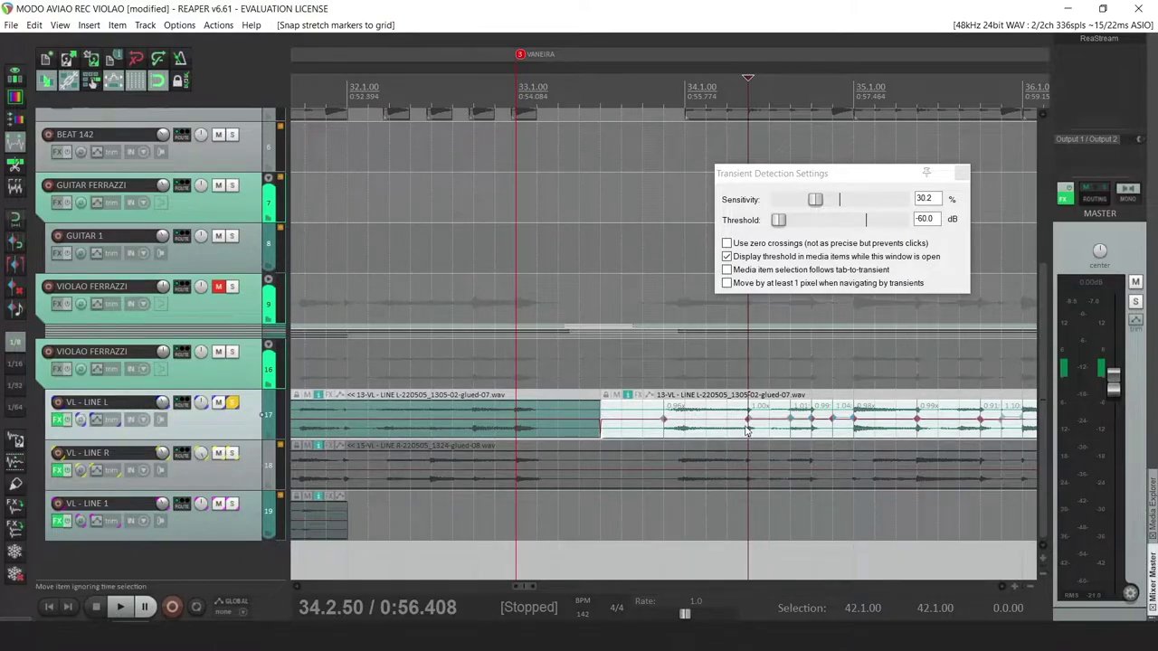
left_click(747, 423, "alt")
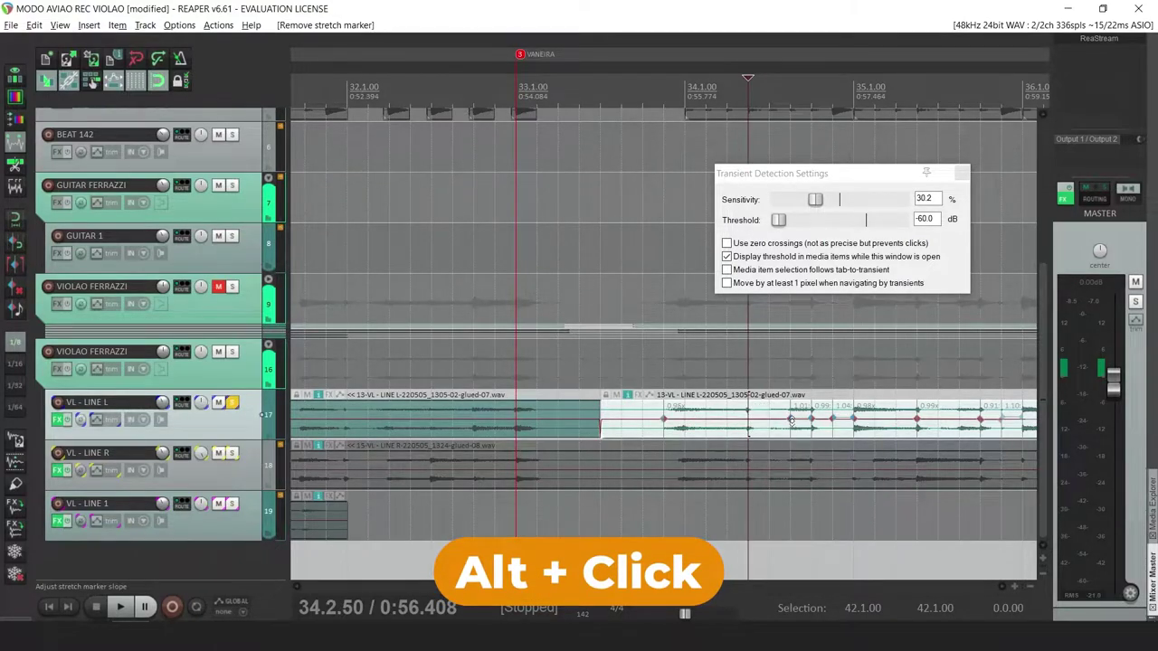
key("ctrl+z")
Delete the stretch marker at 34.2.50 on VL - LINE L and insert a new one at the transient at 34.2.47
scroll(664, 432, "right", 2)
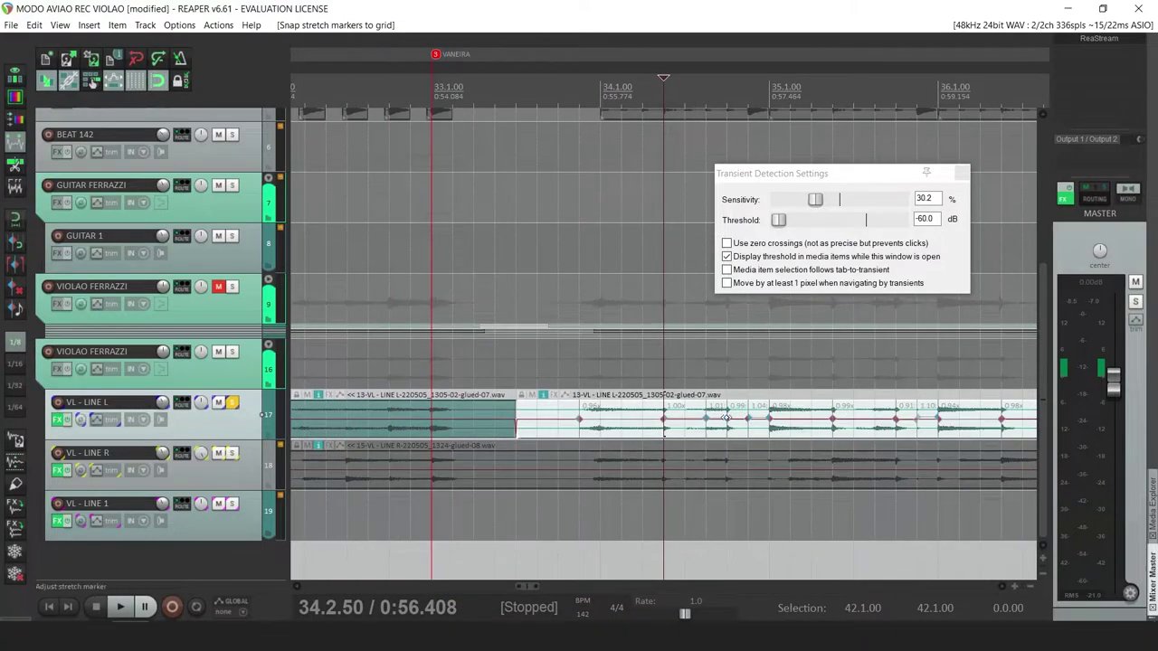
left_click(663, 421, "alt")
scroll(667, 427, "up", 4)
left_click(543, 420)
scroll(529, 422, "down", 3)
key("Tab")
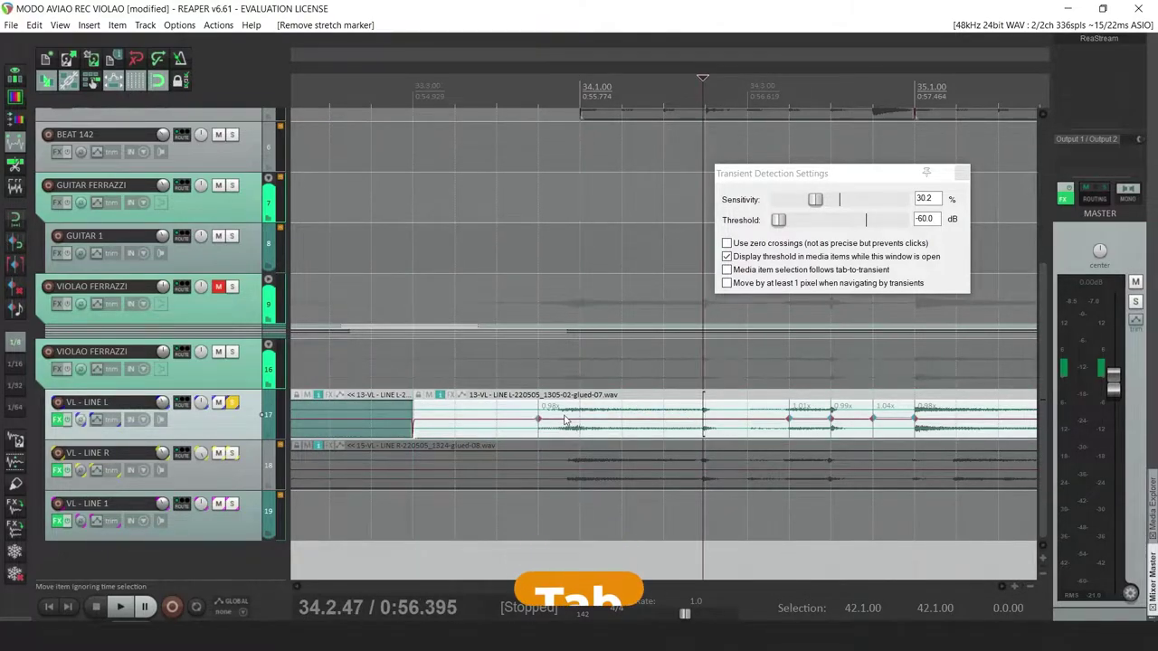
scroll(710, 413, "up", 4)
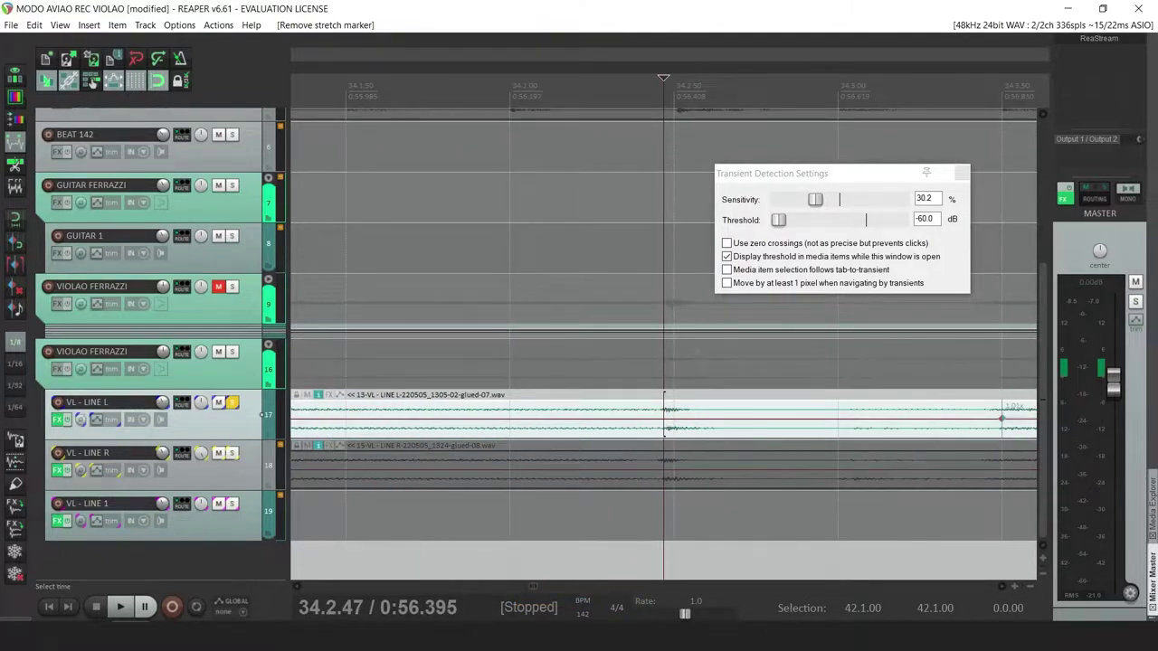
key("shift+w")
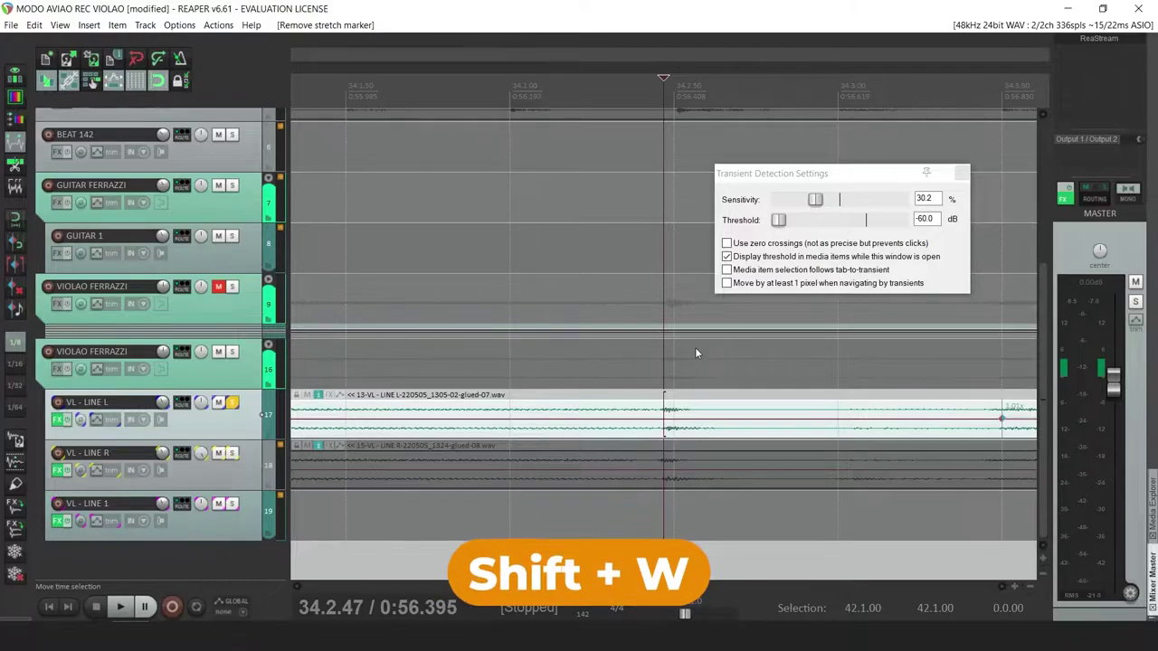
Try adjusting the newly inserted stretch marker near 34.2.50, and delete it
scroll(667, 425, "down", 5)
left_click_drag(666, 422, 667, 414)
scroll(666, 418, "up", 4)
left_click(666, 418, "alt")
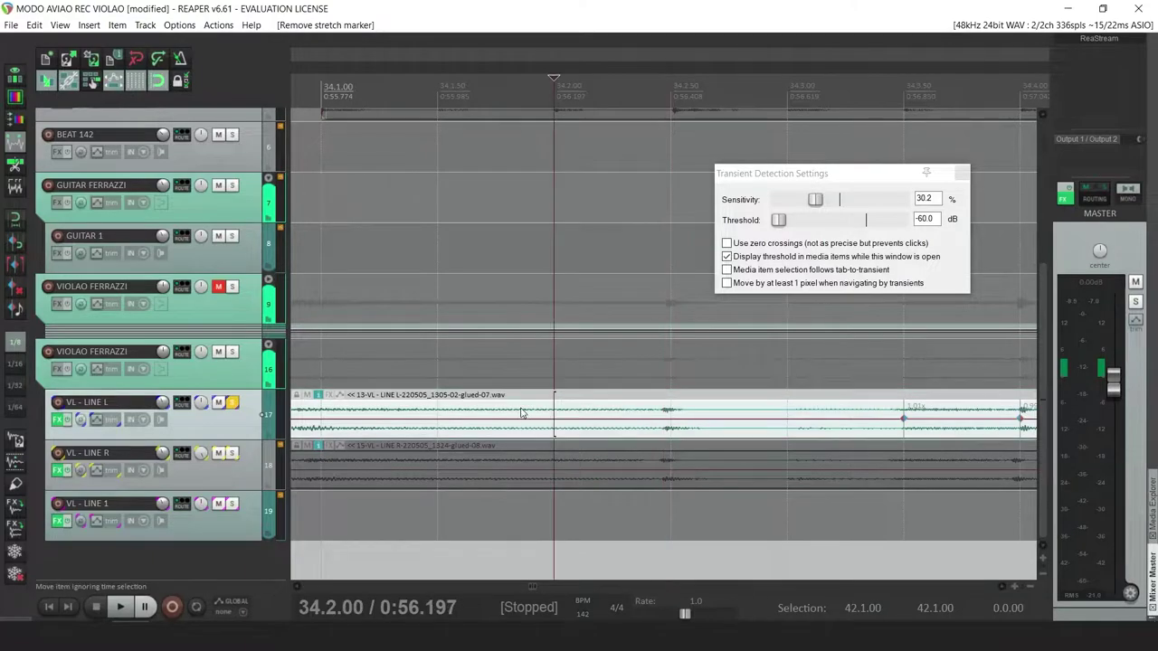
Step the edit cursor through the transients after 34.2.00 on the VL - LINE L item
key("Tab")
key("Tab")
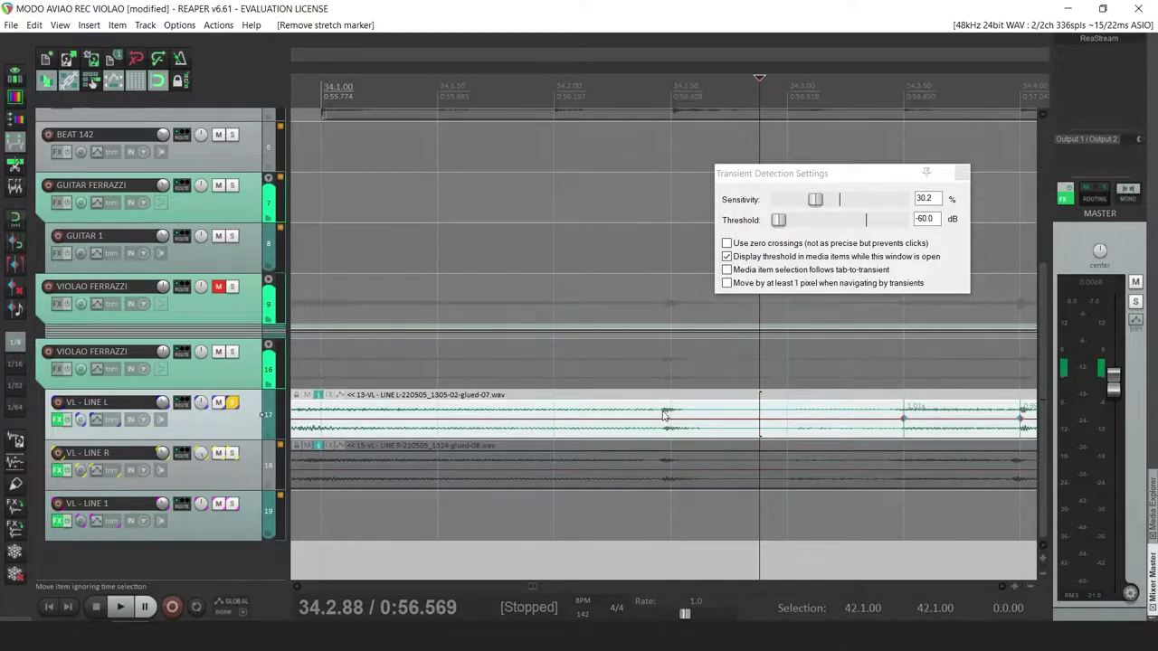
left_click(666, 415, "ctrl+alt")
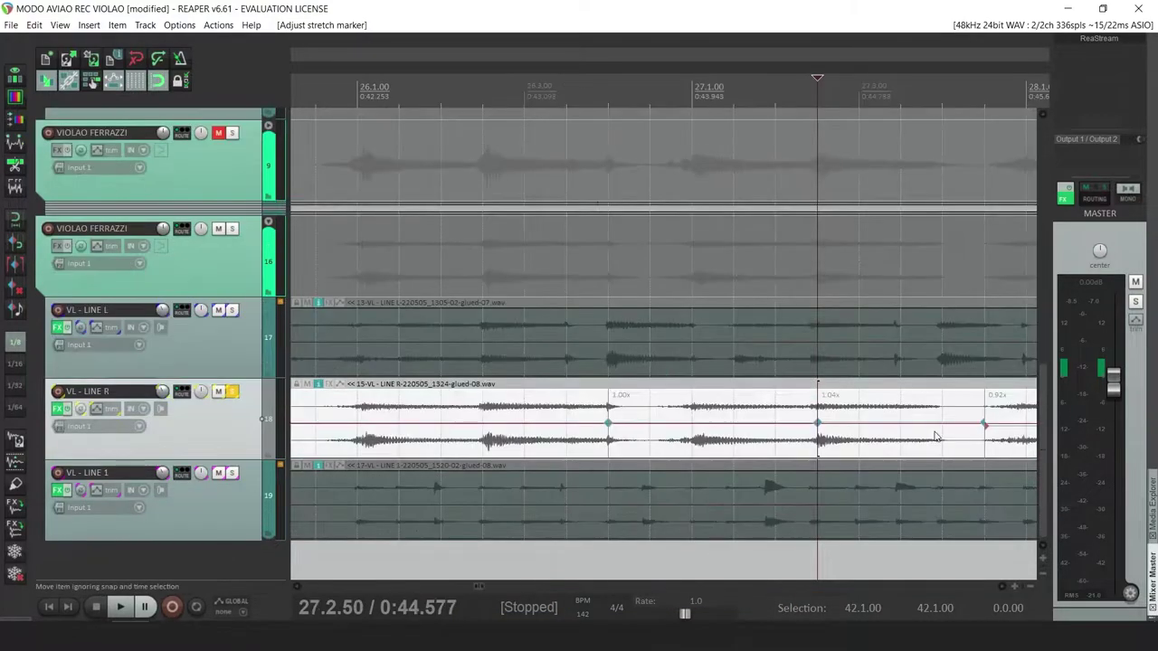
Vary the vertical zoom of the waveform peaks to examine the quiet attacks in the VL - LINE R item
key("shift+Up")
key("shift+Up")
key("shift+Up")
key("shift+Up")
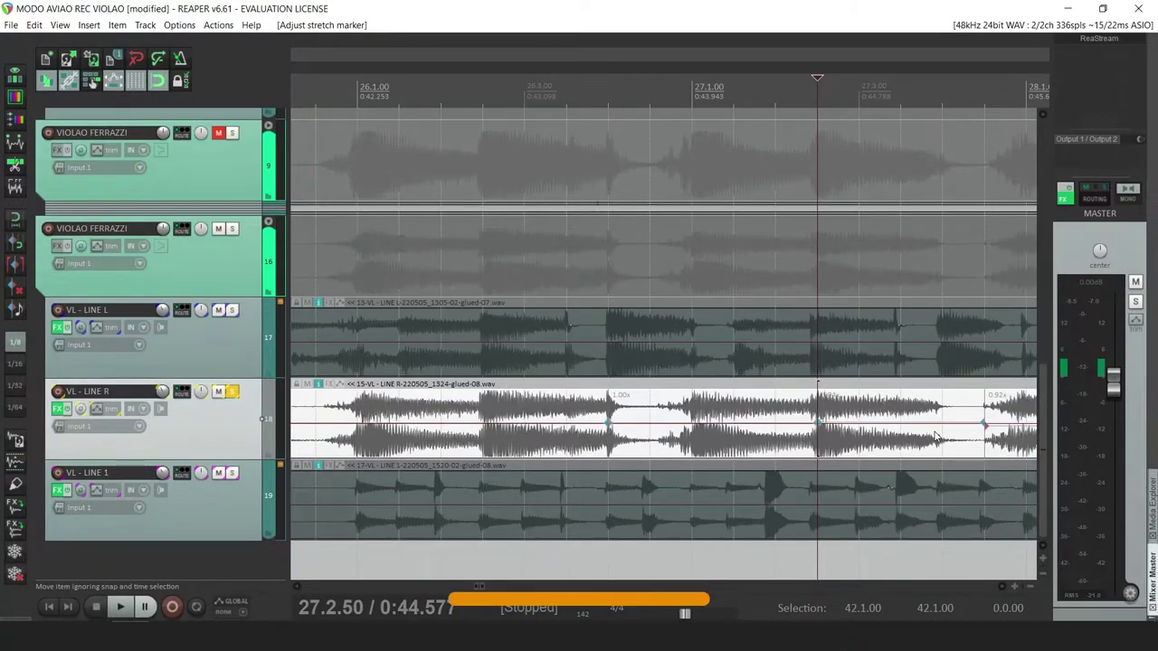
key("shift+Up")
key("shift+Down")
key("shift+Down")
key("shift+Down")
key("shift+Down")
key("shift+Down")
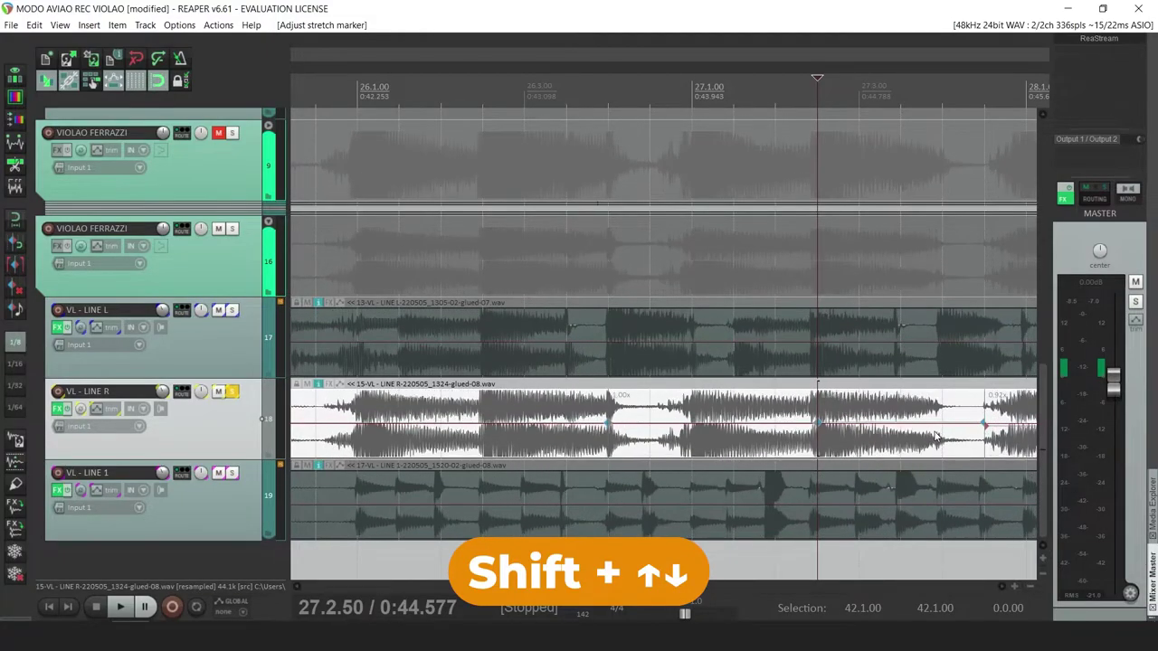
key("shift+Up")
key("shift+Up")
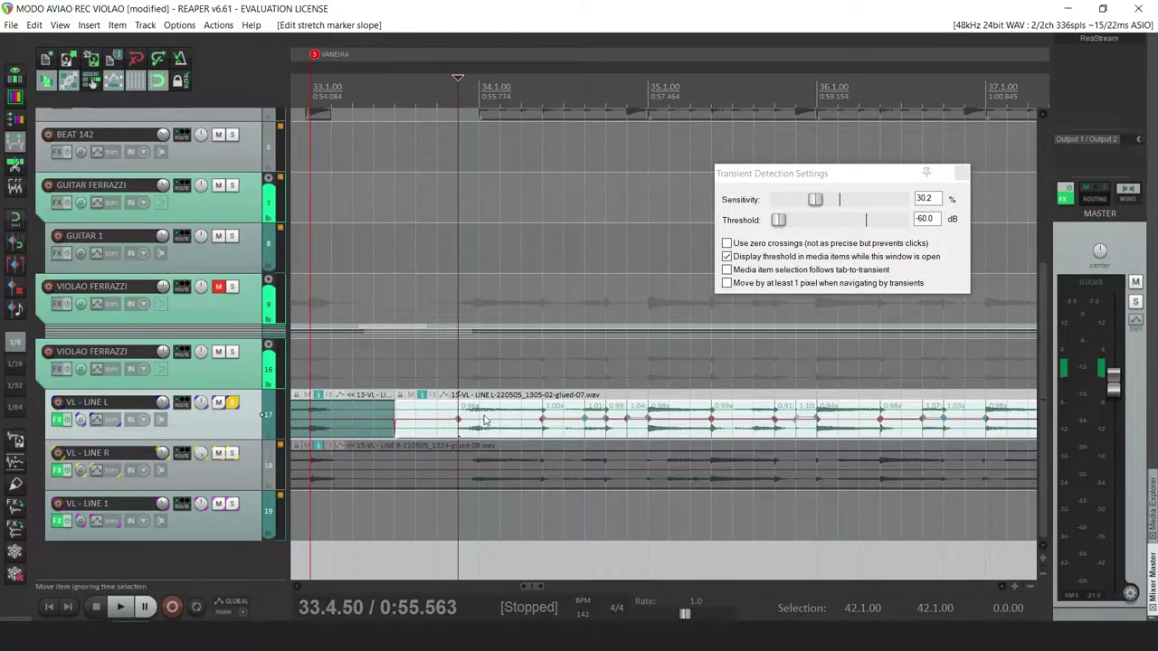
Delete the stretch marker at 33.4.50 on VL - LINE L and play the passage from there
scroll(516, 440, "up", 2)
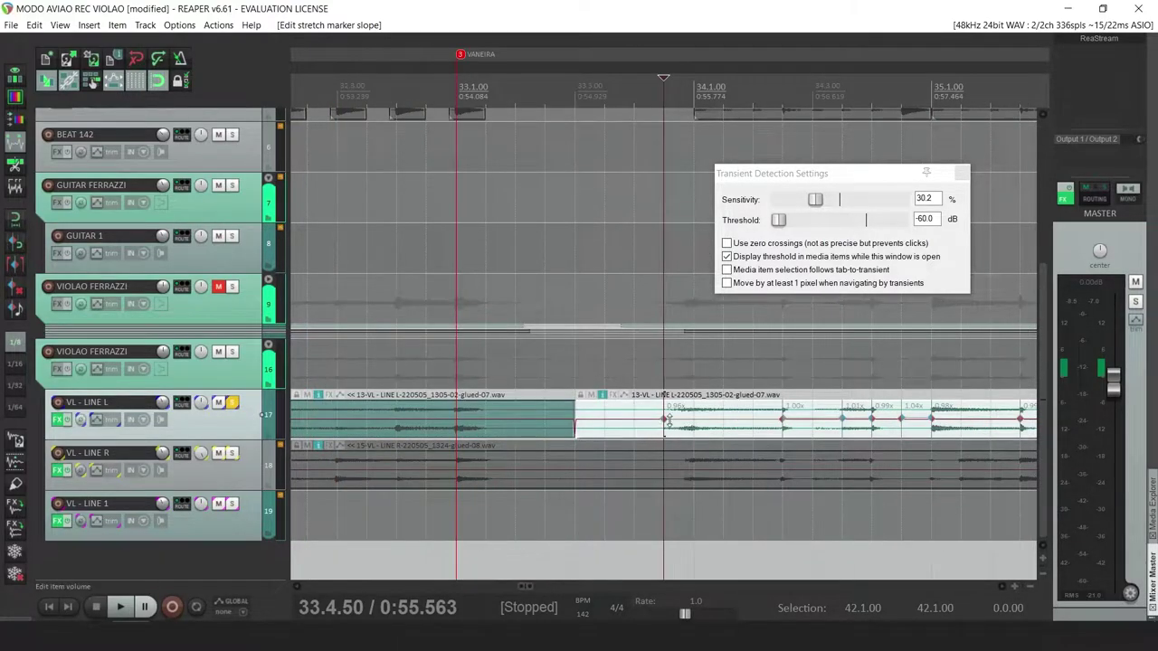
key("alt")
left_click(664, 417, "alt")
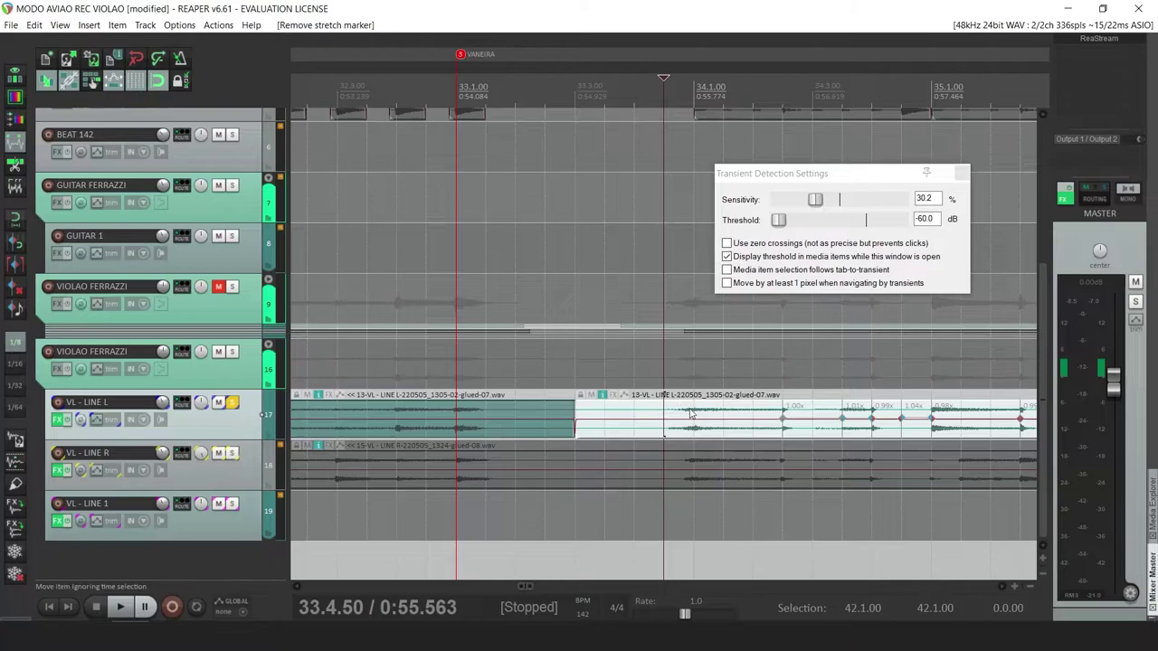
key("space")
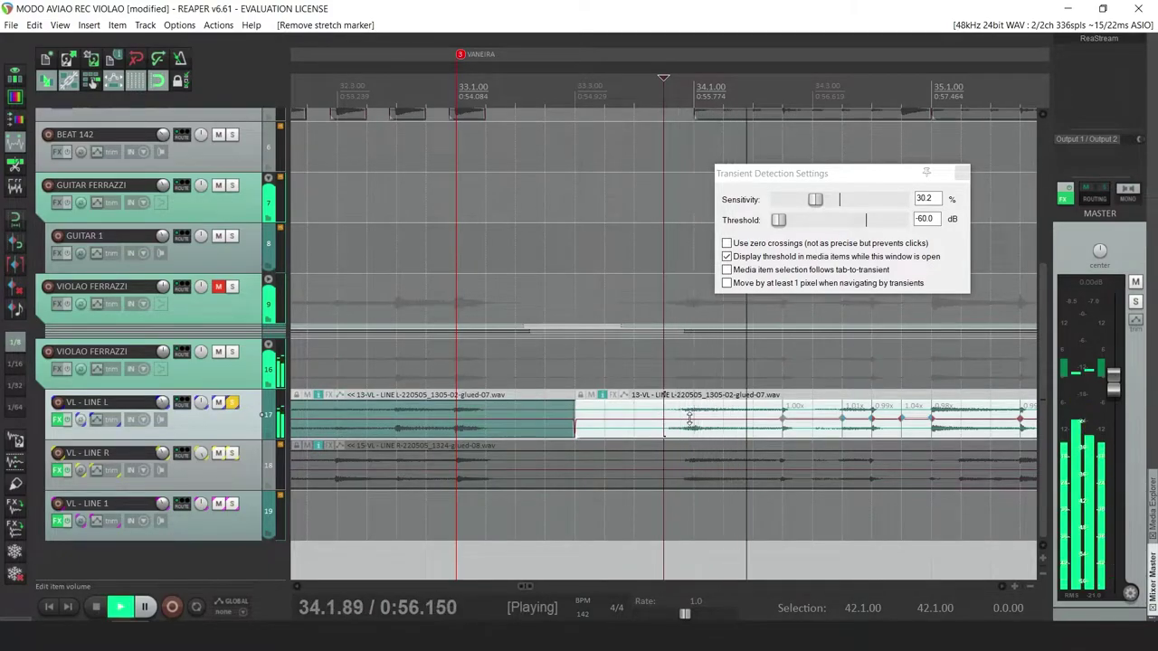
key("space")
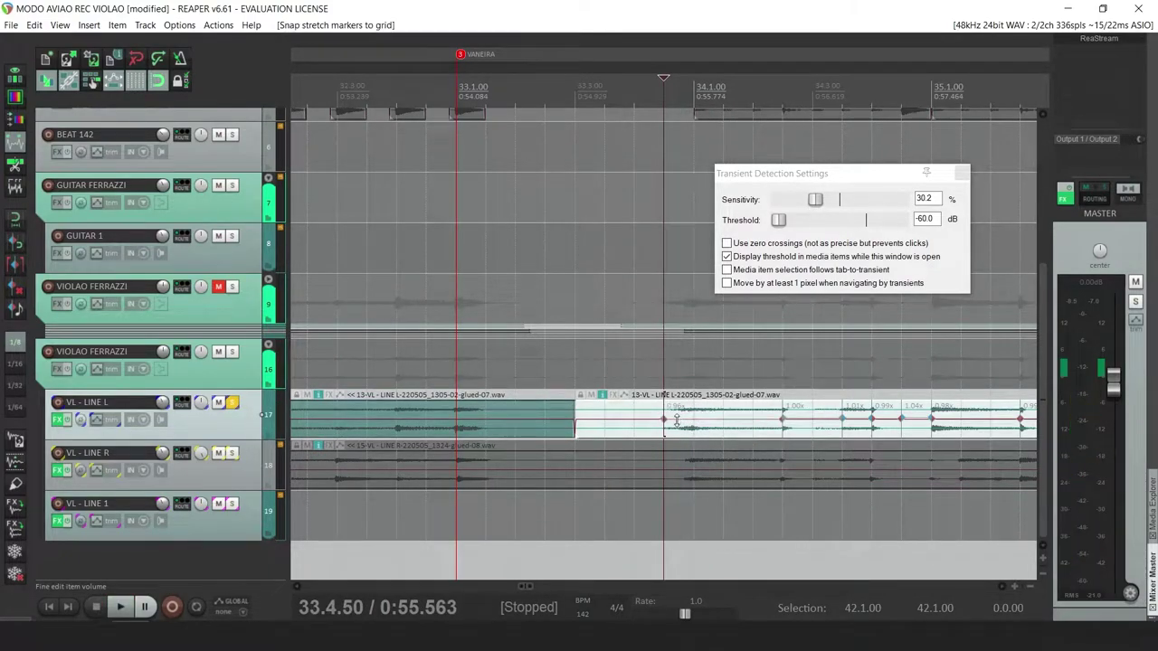
Play VL - LINE L from 33.4.50 with its stretch marker restored, and again with the marker deleted
key("space")
key("space")
key("space")
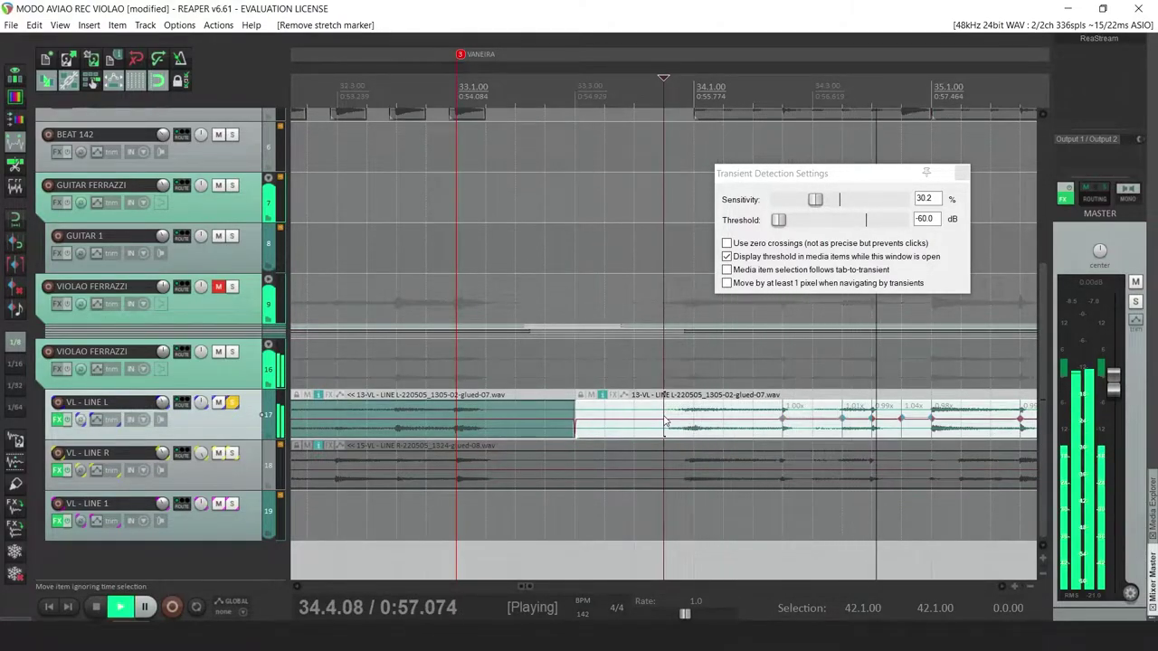
Close the Transient Detection Settings and listen to the VL - LINE L item through bar 40
scroll(665, 421, "down", 2)
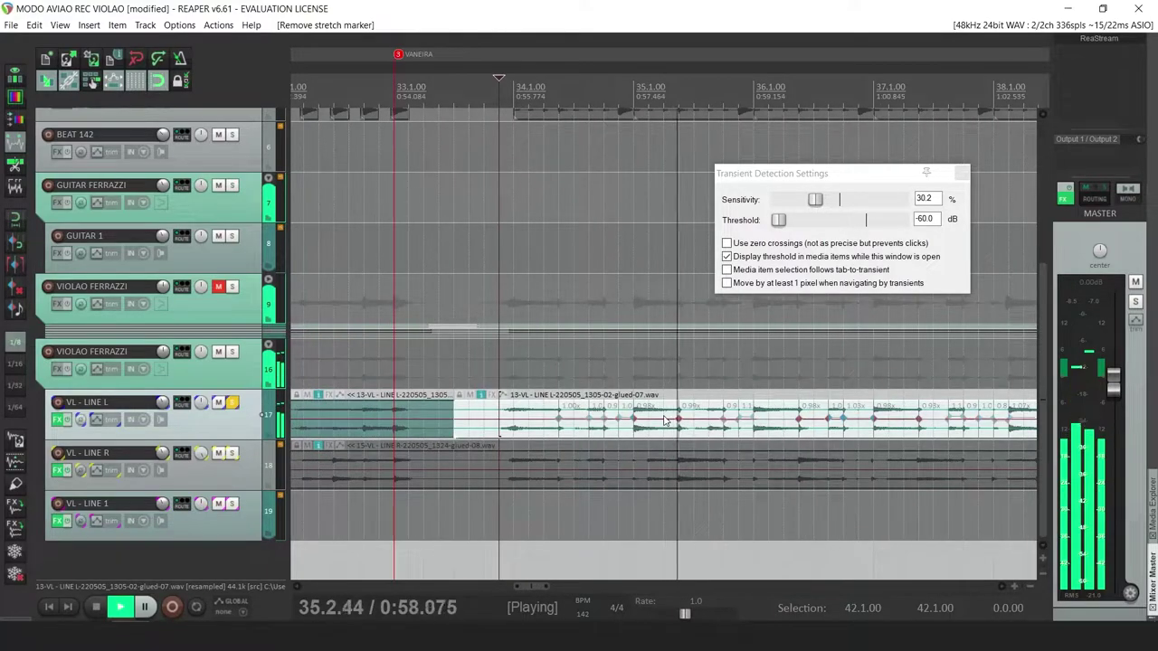
left_click(962, 174)
scroll(919, 395, "down", 1)
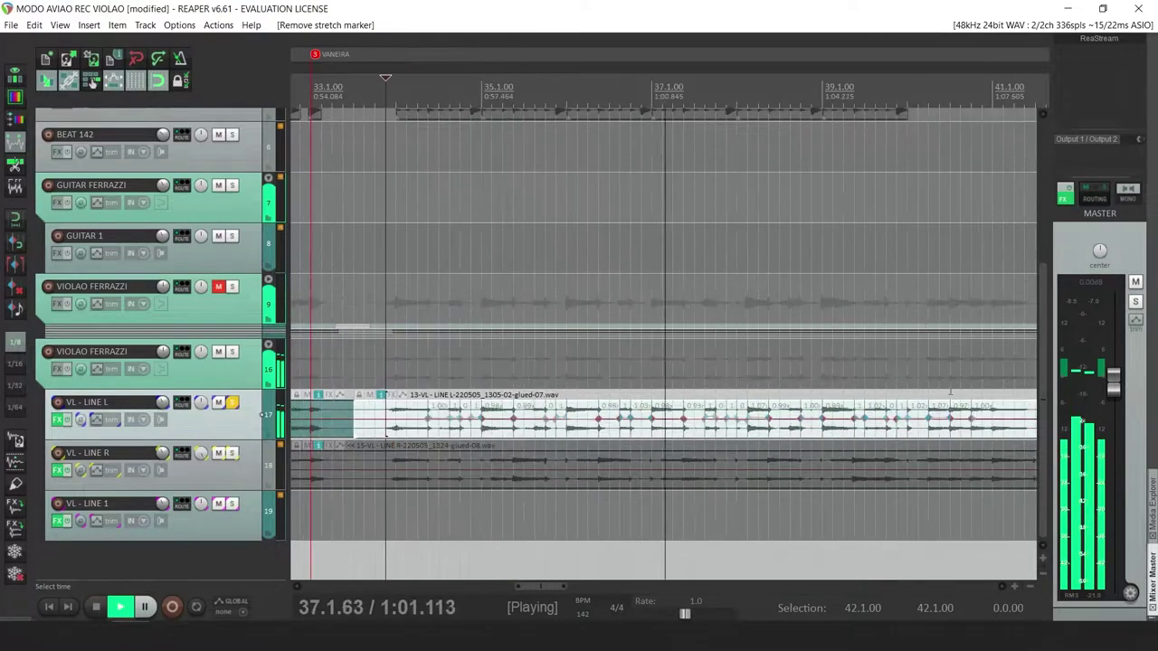
scroll(916, 396, "up", 2)
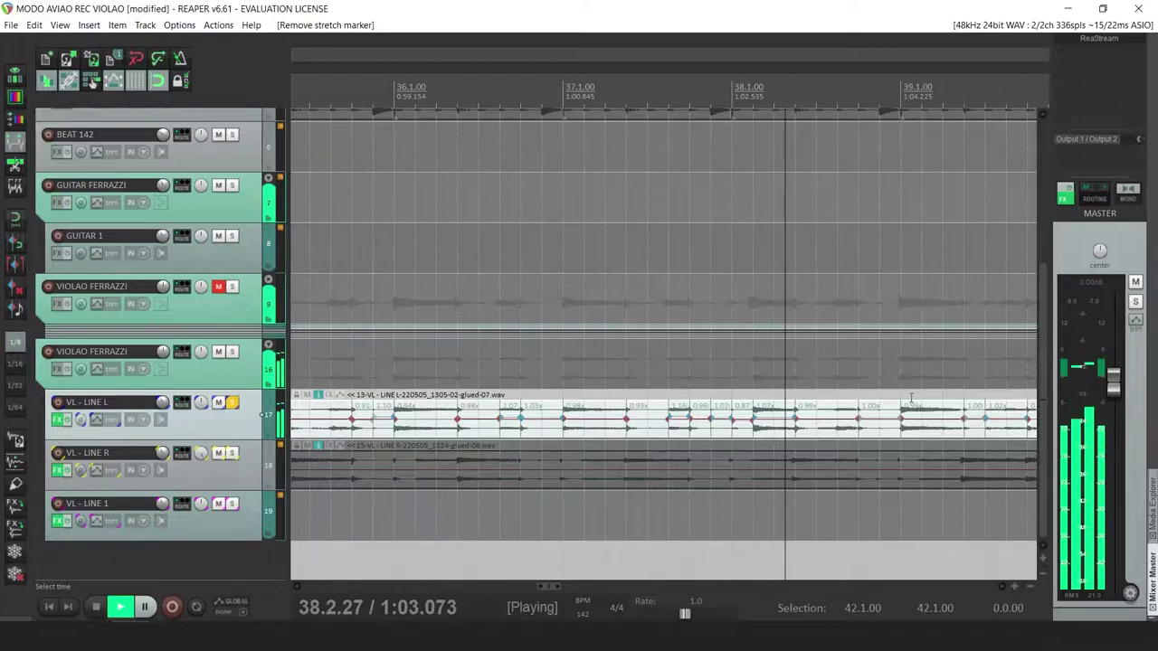
scroll(911, 398, "down", 2)
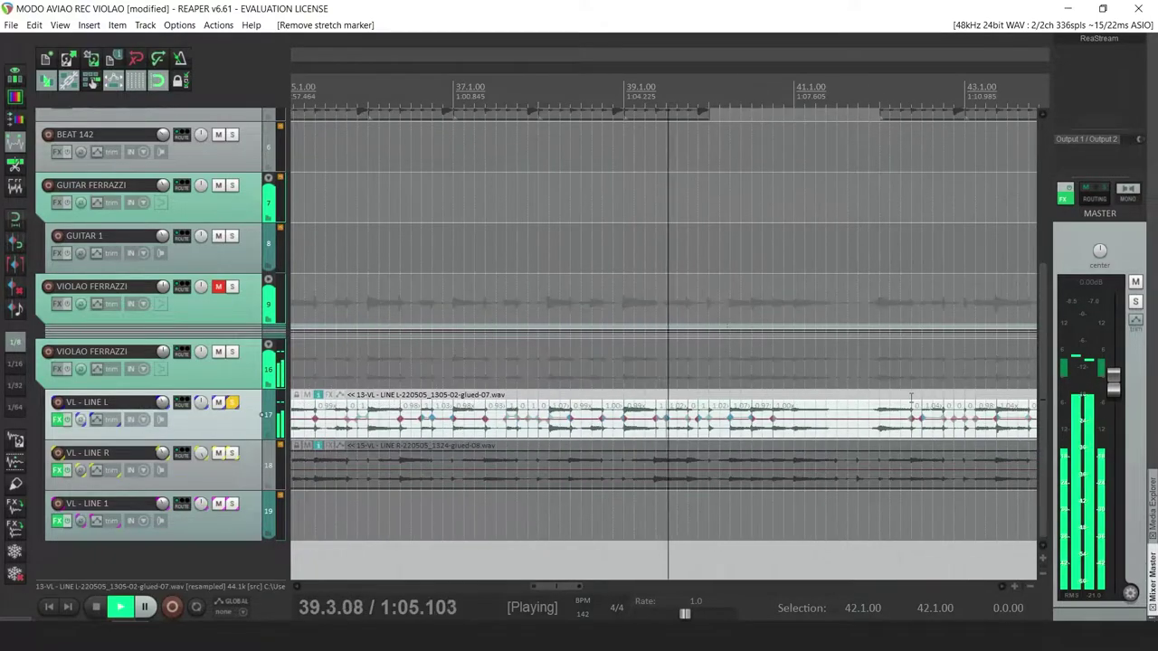
scroll(909, 400, "up", 2)
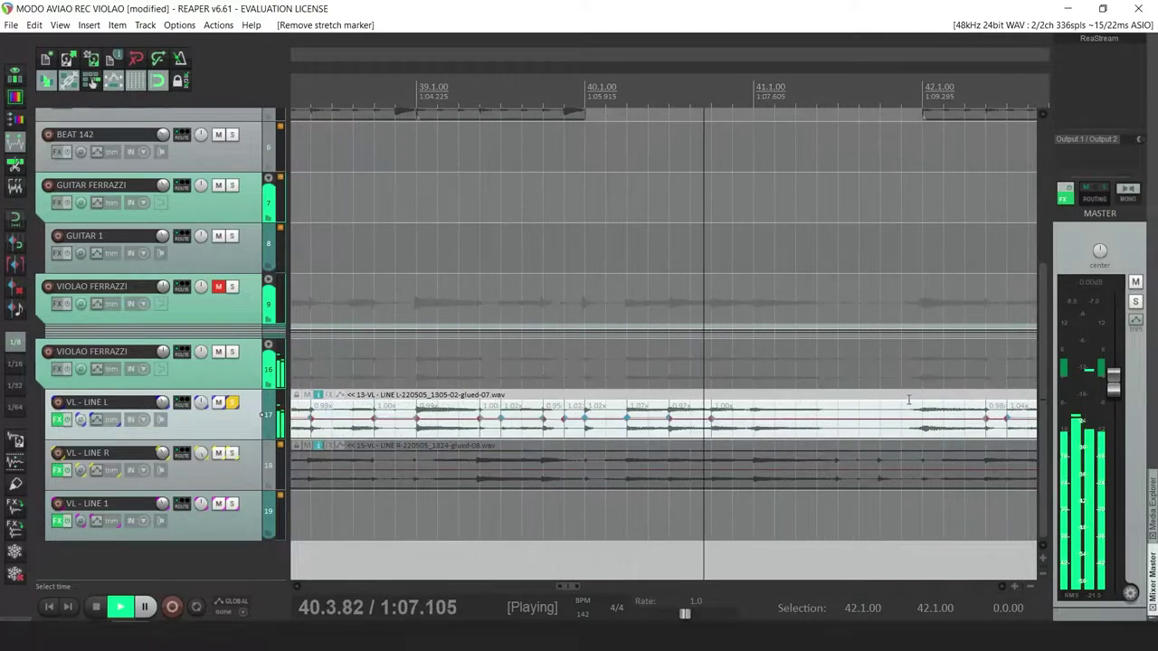
key("space")
Add a stretch marker at the transient just after 41.1.00 on VL - LINE L and align it to 41.1.00
left_click(741, 430)
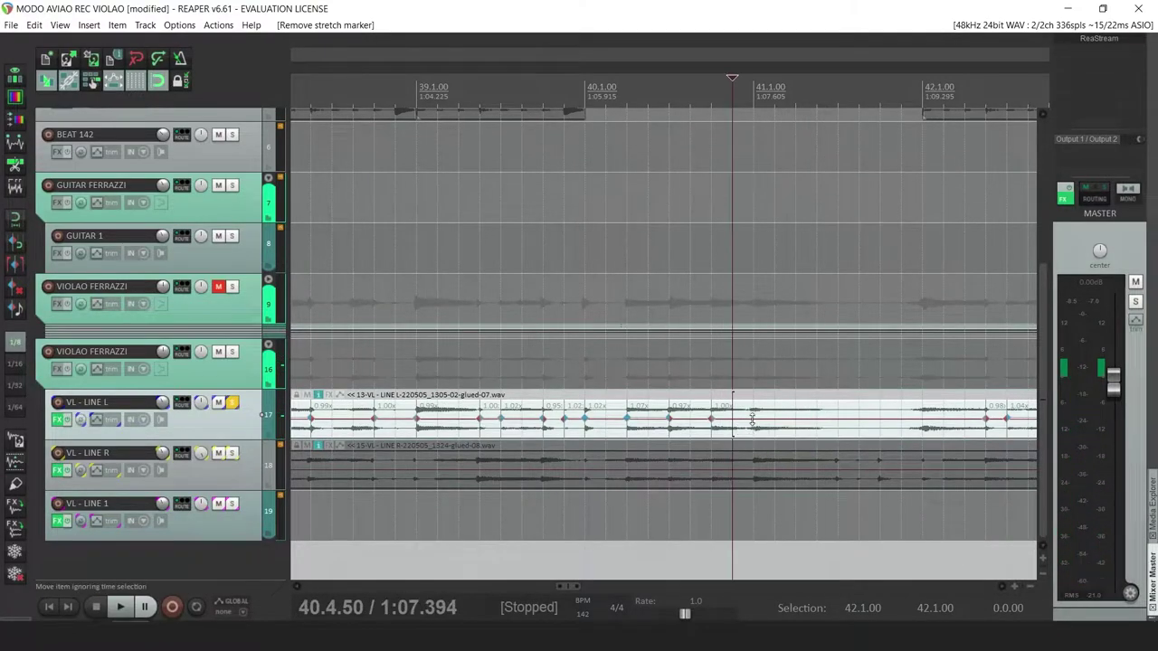
scroll(750, 419, "up", 1)
scroll(749, 418, "up", 1)
key("space")
key("space")
left_click(709, 429, "ctrl+alt")
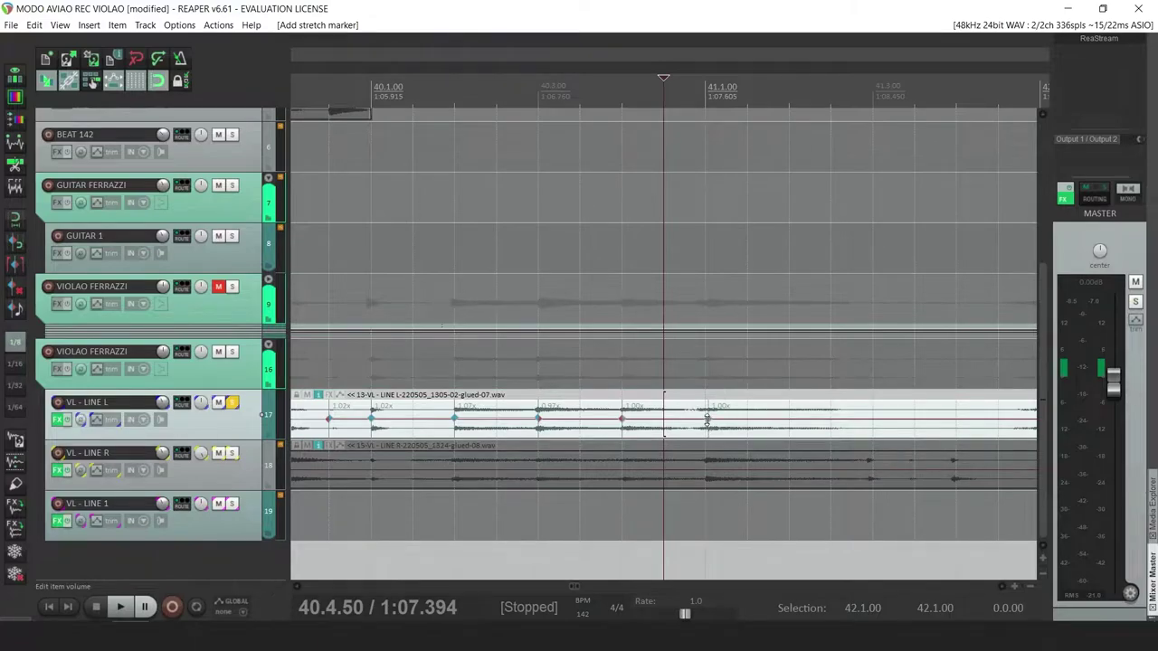
left_click_drag(709, 423, 705, 423)
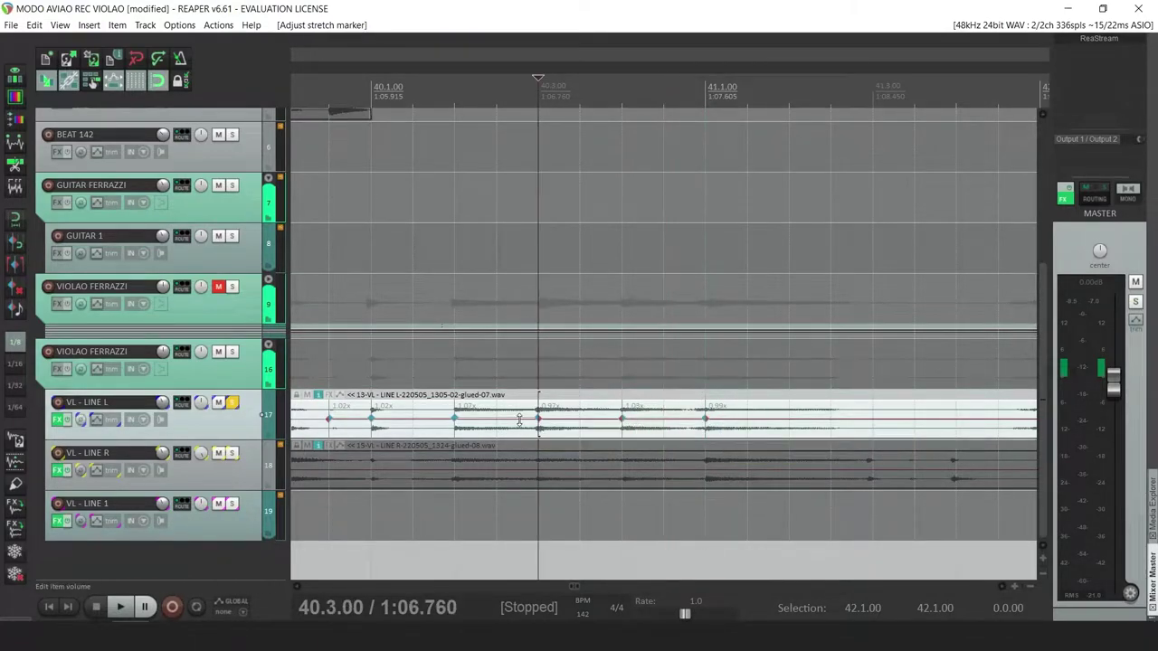
Play the passage from 40.3.00 and undo the move and addition of the stretch marker at 41.1.00
key("space")
key("space")
key("ctrl+z")
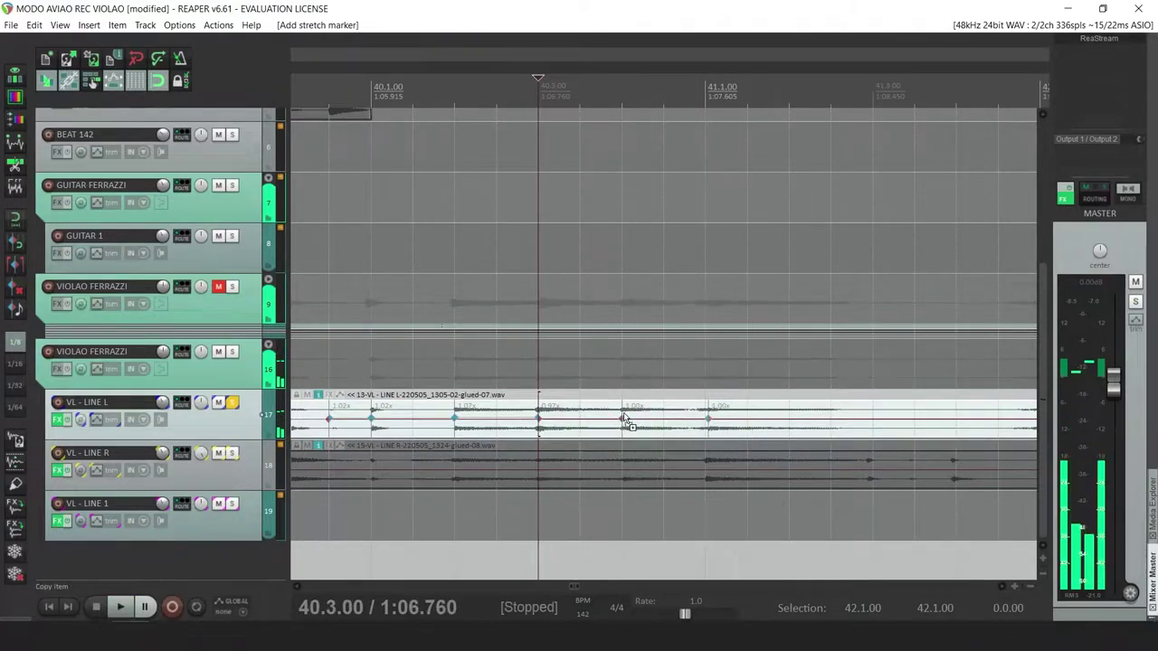
key("ctrl+z")
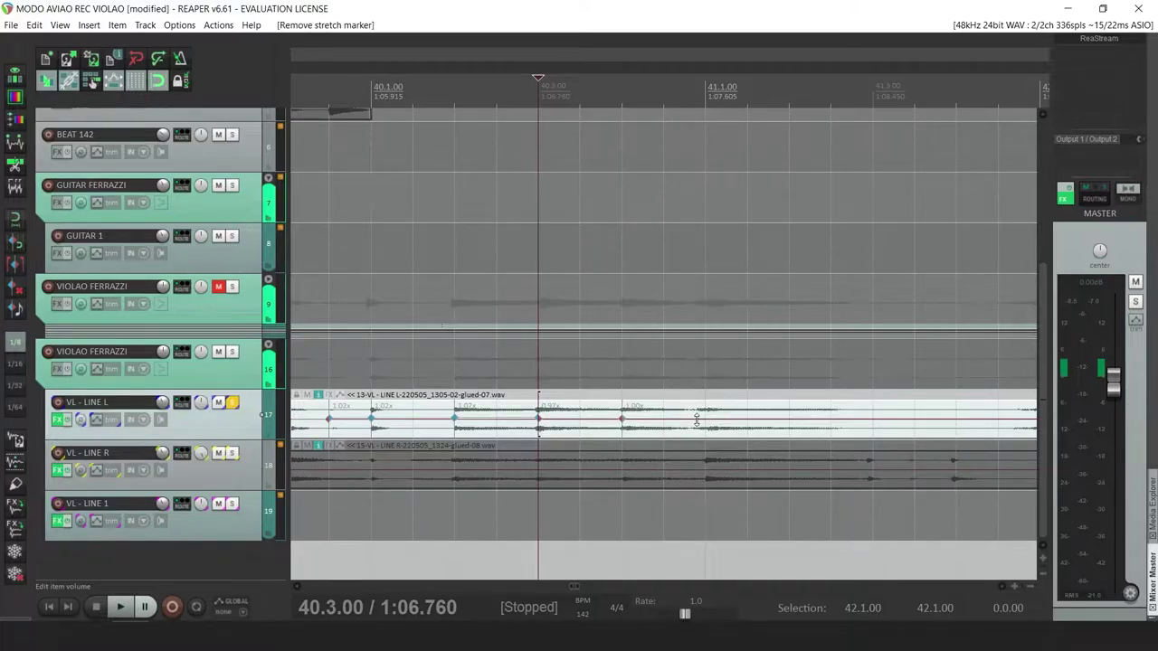
Play from 40.3.00 into bar 49, delete the stretch marker at 49.1.00 on VL - LINE L and replay from 48.3.50
key("space")
scroll(724, 421, "down", 3)
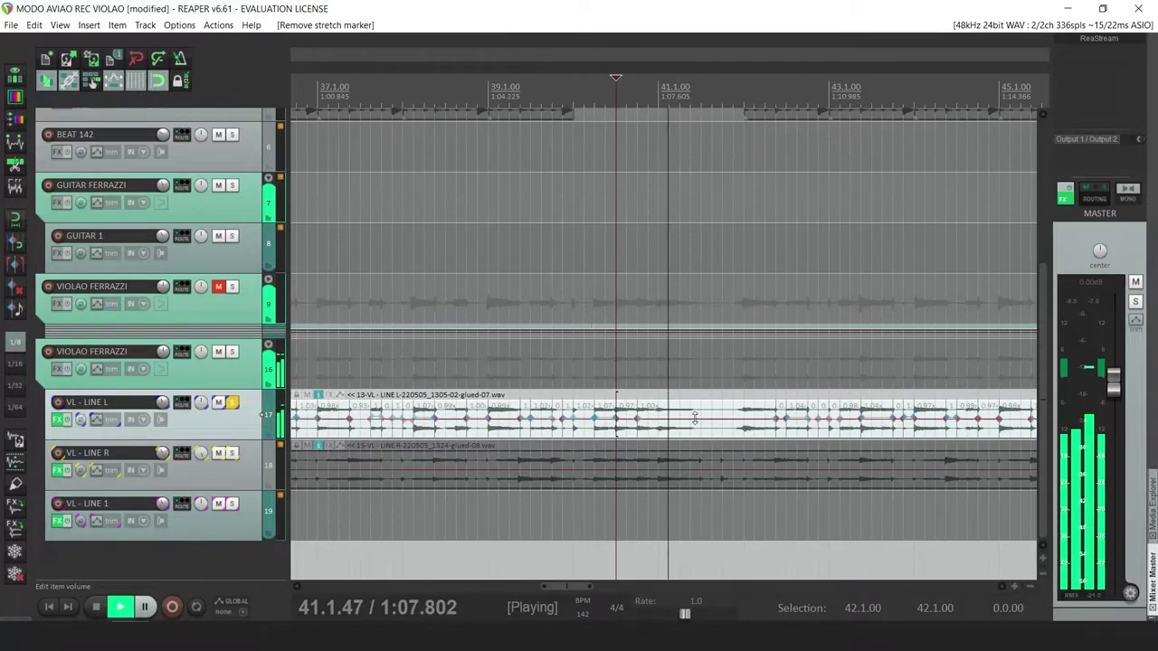
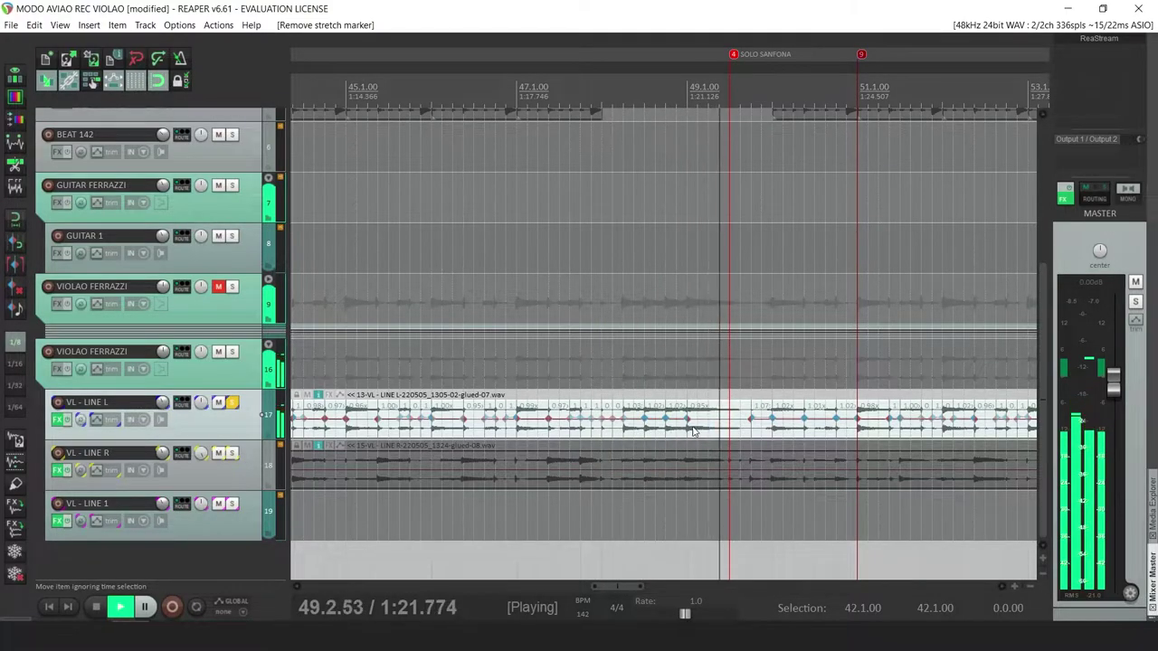
key("space")
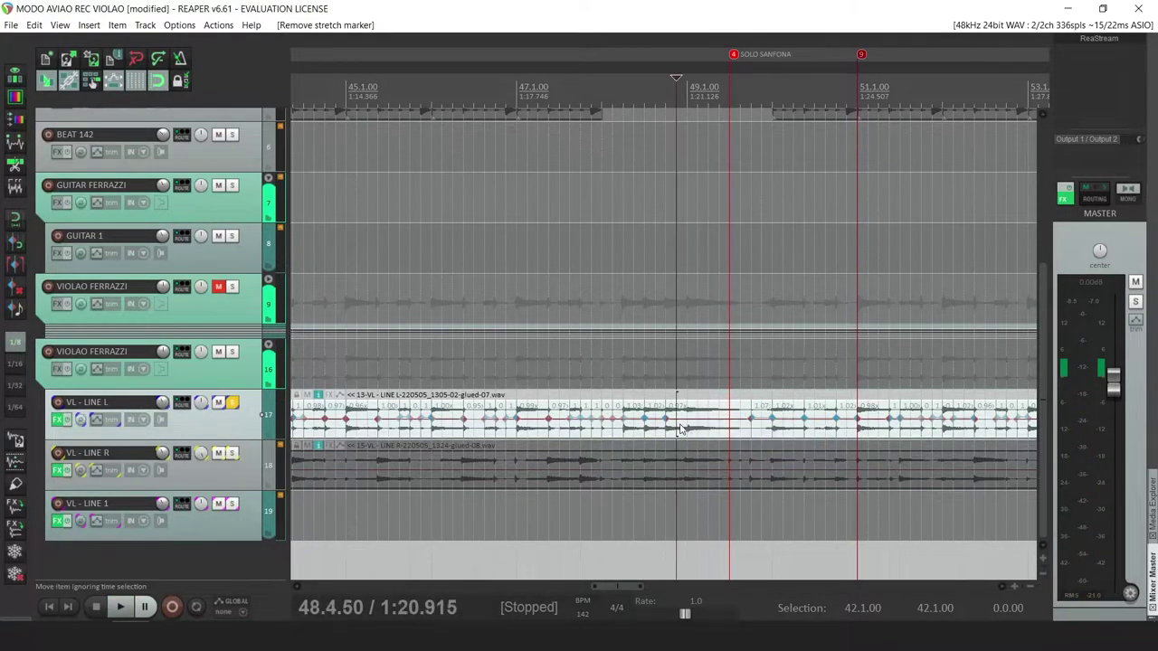
scroll(681, 430, "up", 5)
key("space")
scroll(592, 431, "down", 3)
key("space")
left_click(578, 433)
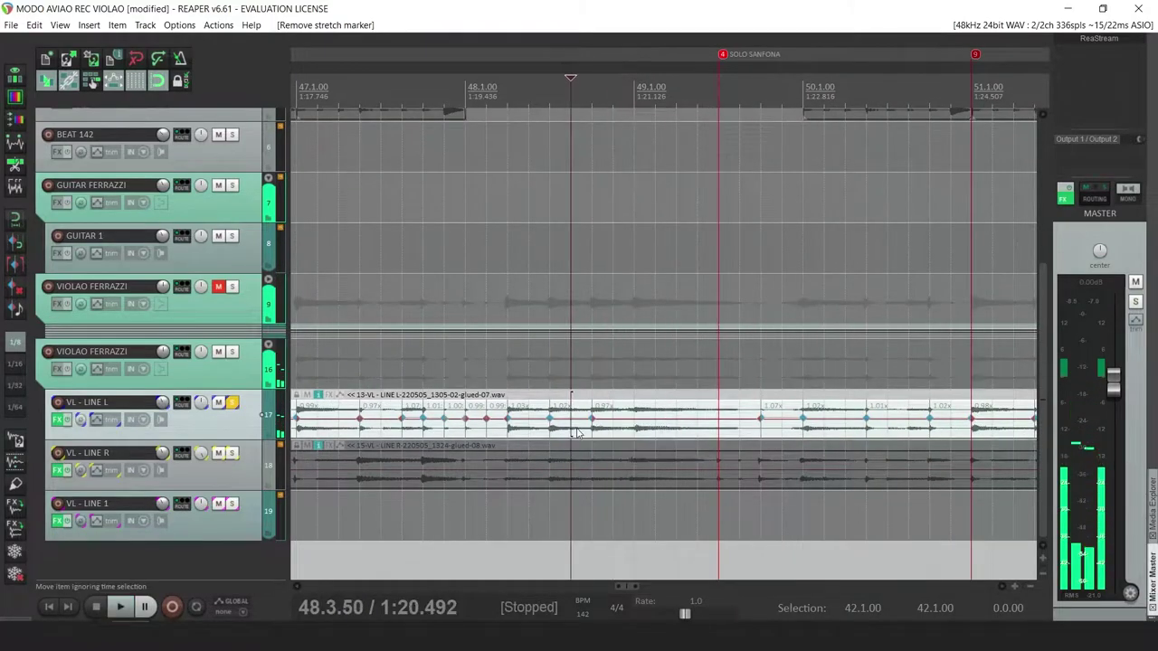
key("space")
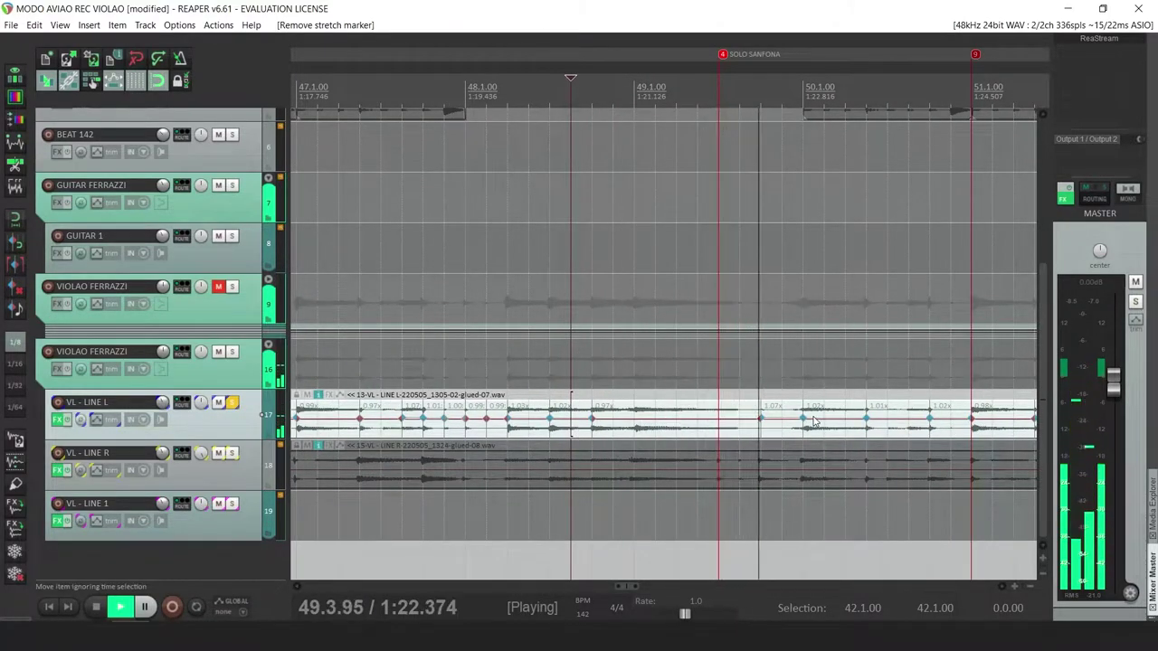
Enlarge the track heights, audition VL - LINE L from 52.1.00 and delete its stretch marker at 52.1.50
scroll(896, 440, "up", 2)
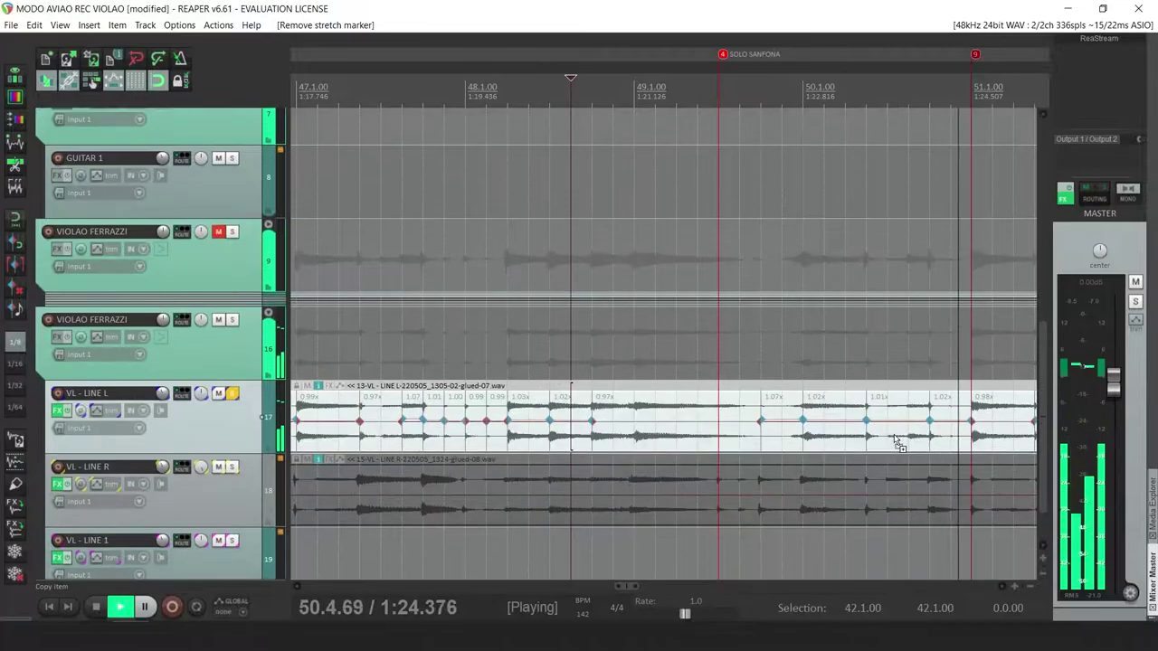
scroll(896, 441, "up", 2)
key("space")
left_click(754, 417)
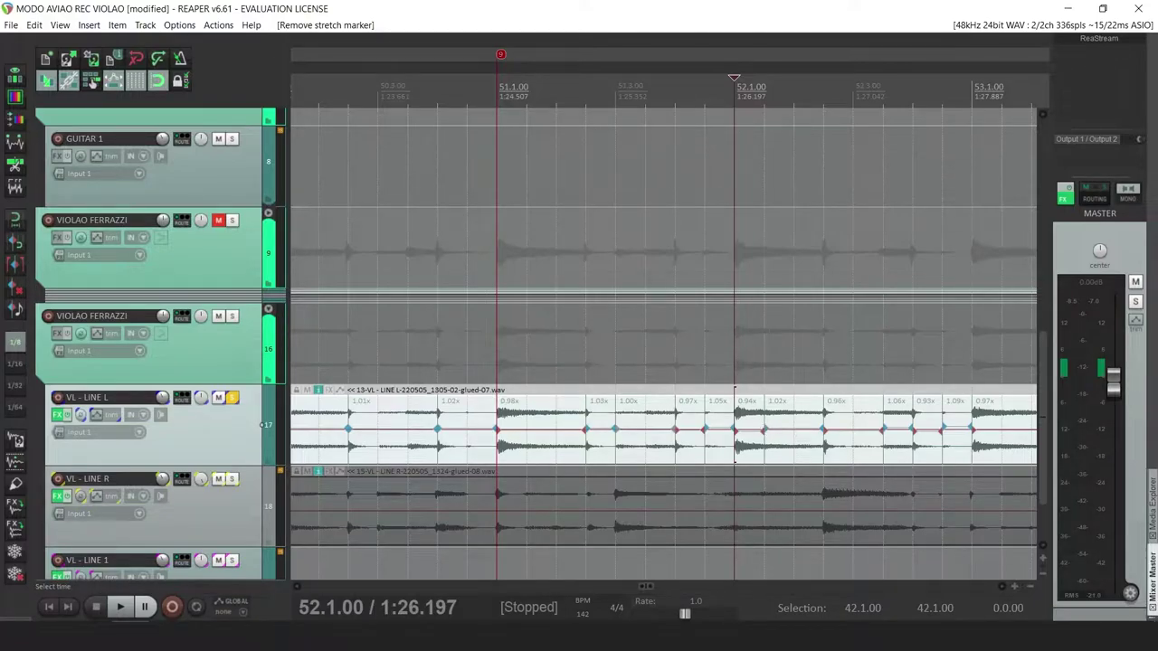
key("space")
key("space")
key("space")
key("space")
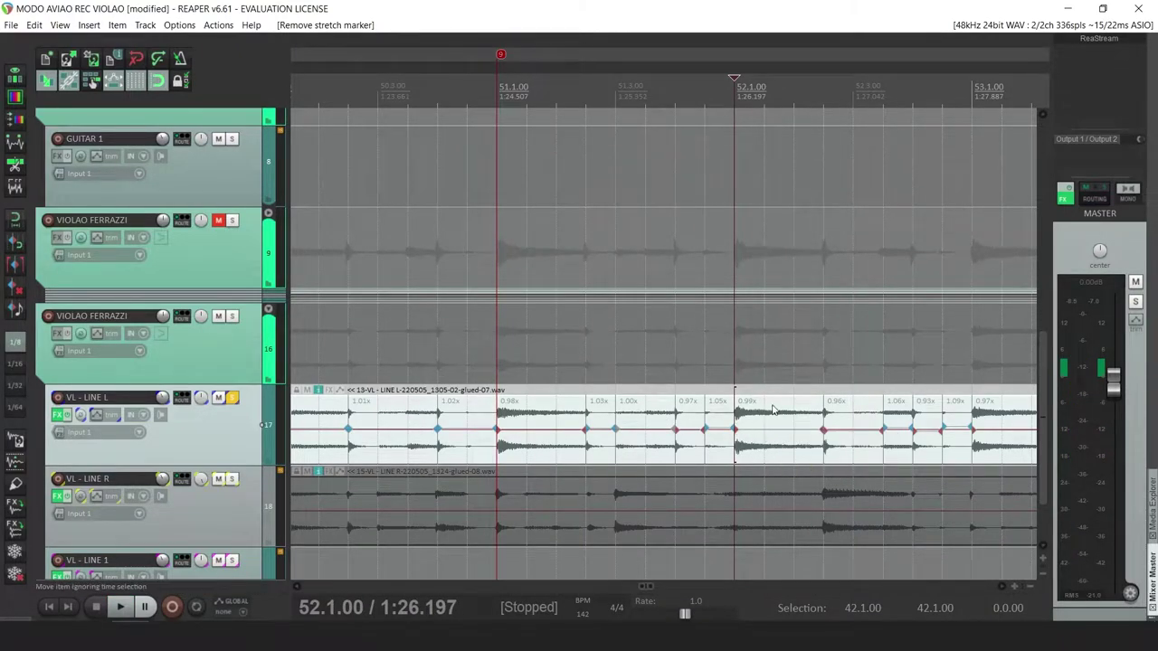
Play from 52.1.00 with the stretch marker at 52.1.50 restored, and again with it deleted
key("ctrl+z")
key("space")
key("space")
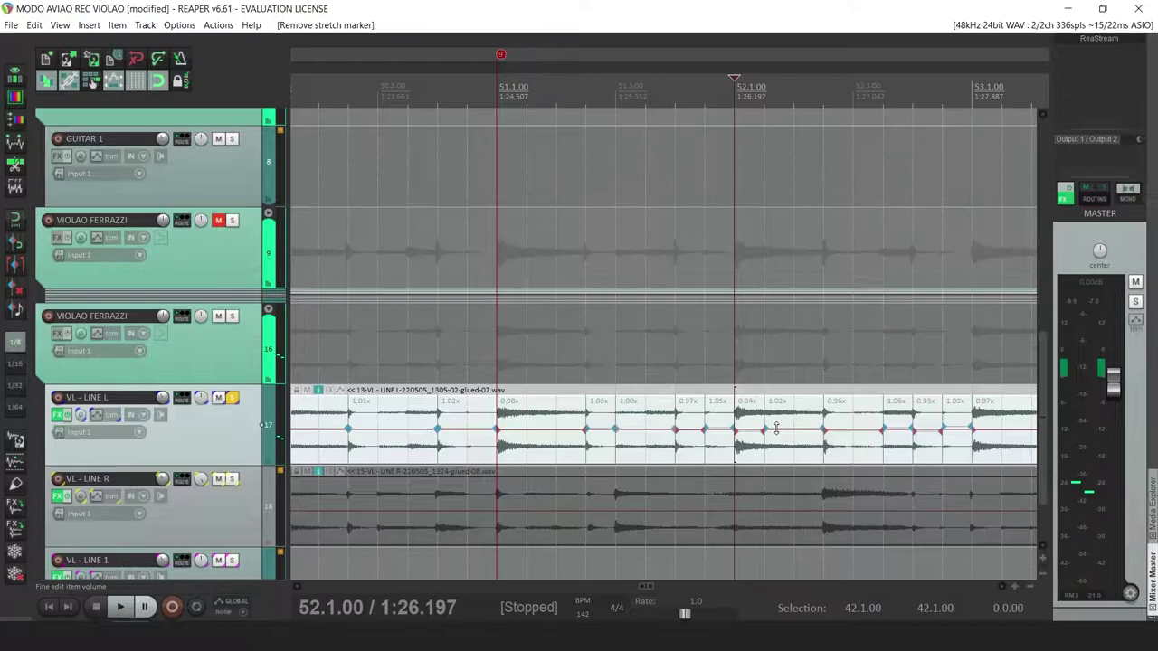
key("space")
key("ctrl+shift+z")
key("space")
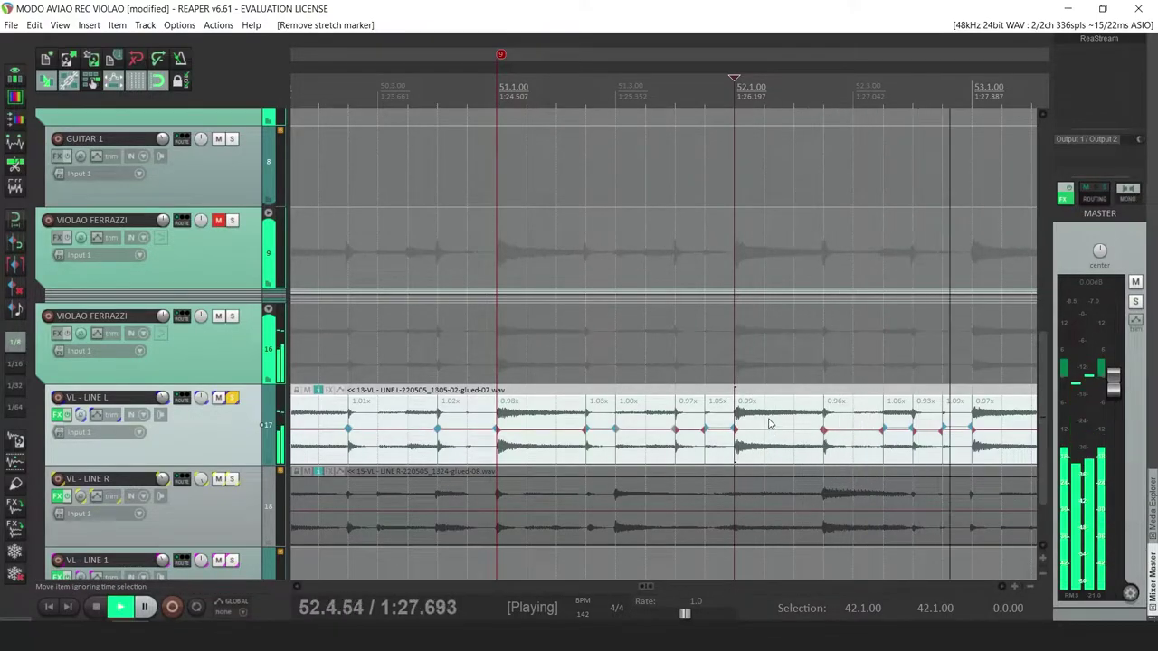
Play VL - LINE L onward from 52.1.00, view the whole project and check the running recording in OBS
scroll(769, 425, "down", 2)
key("space")
key("space")
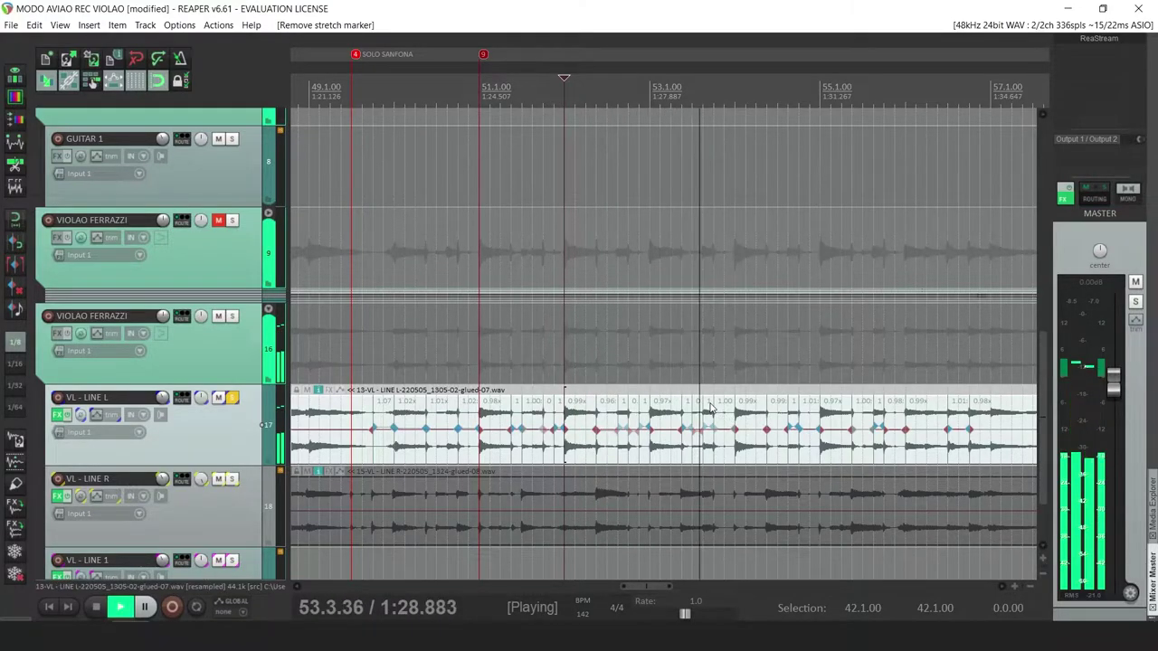
scroll(712, 409, "down", 2)
scroll(712, 409, "down", 4)
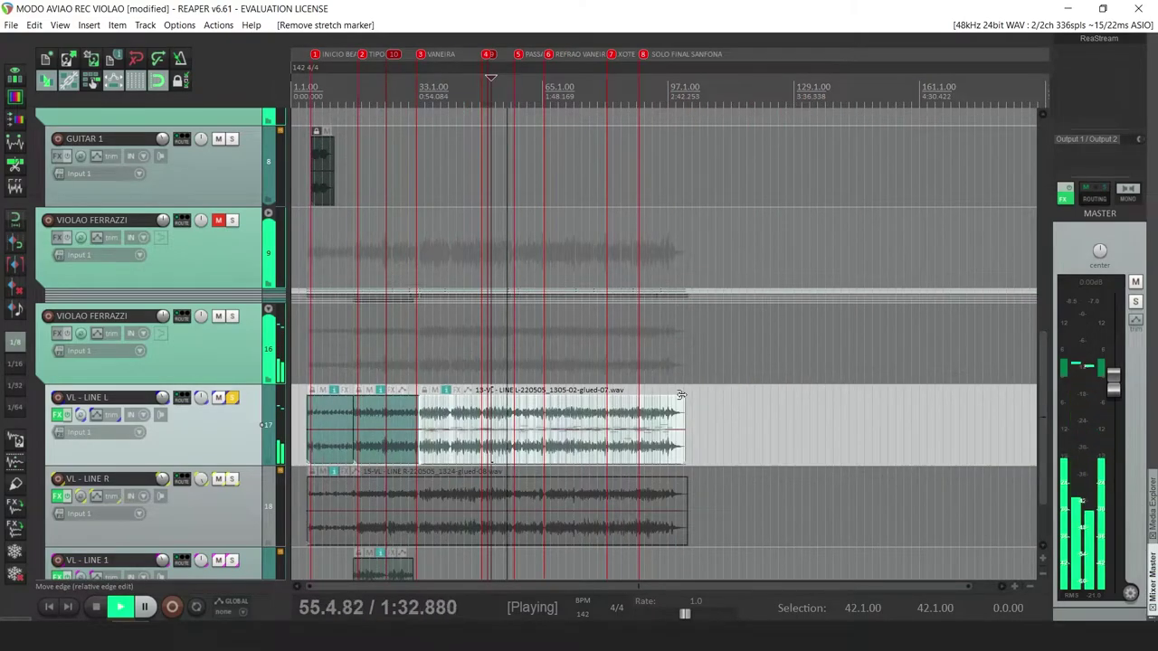
left_click(392, 636)
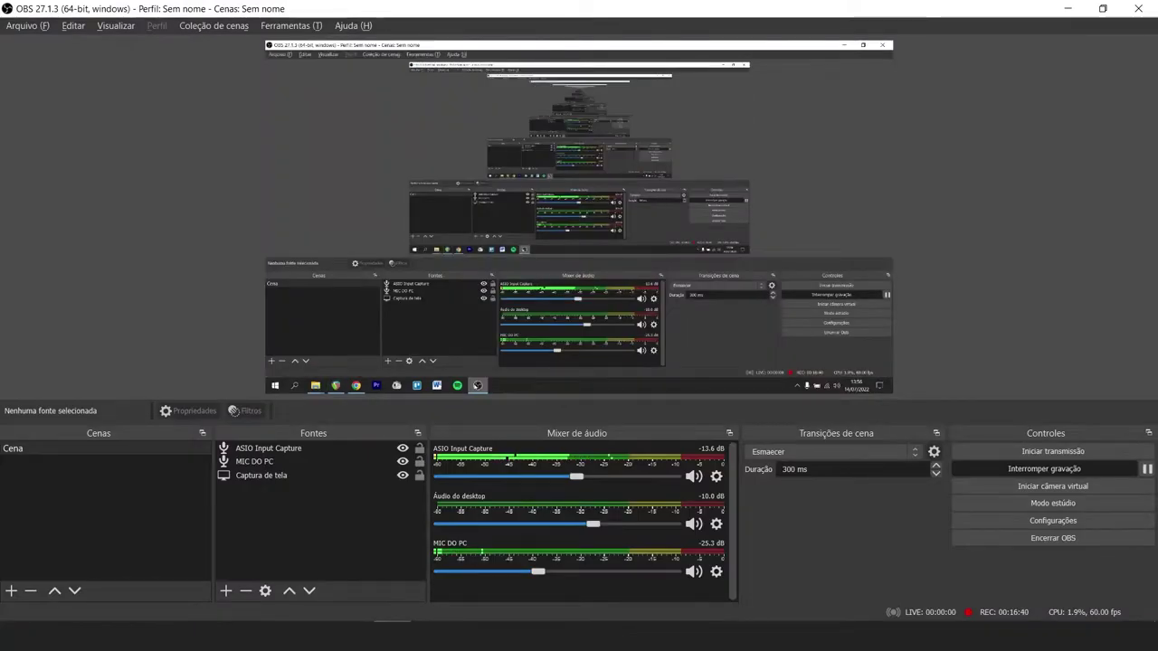
left_click(392, 636)
Replay VL - LINE L from 58.4.00 and delete the stretch markers between 59.1.00 and 59.3.00
scroll(493, 507, "up", 5)
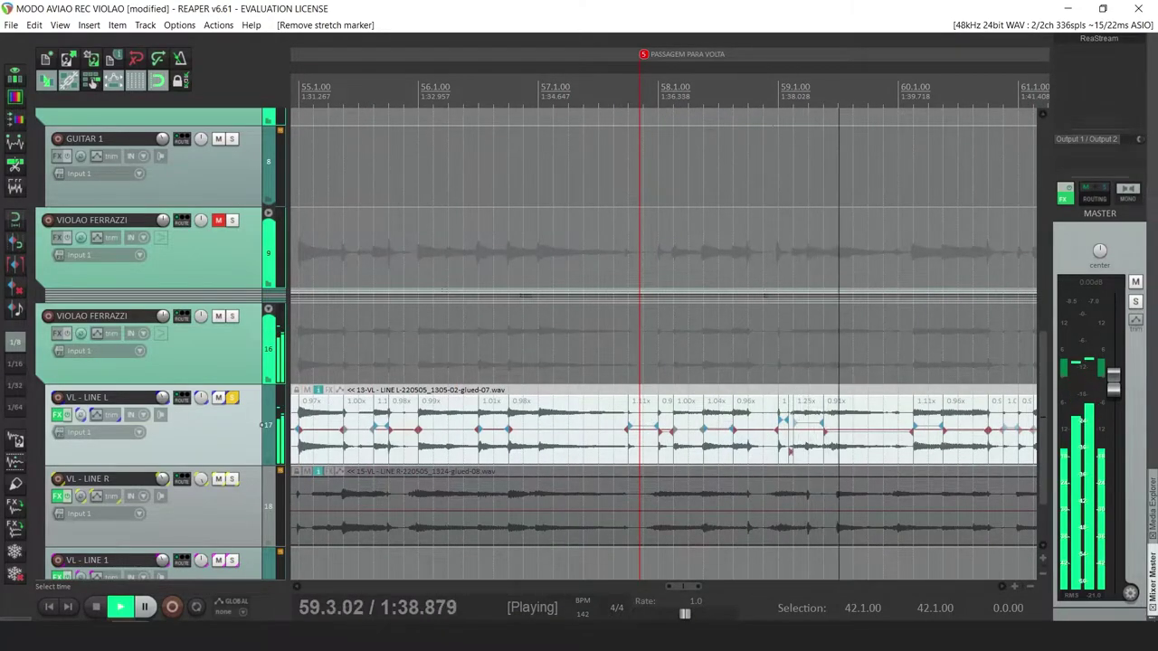
left_click(749, 449)
scroll(749, 449, "up", 3)
scroll(749, 450, "down", 2)
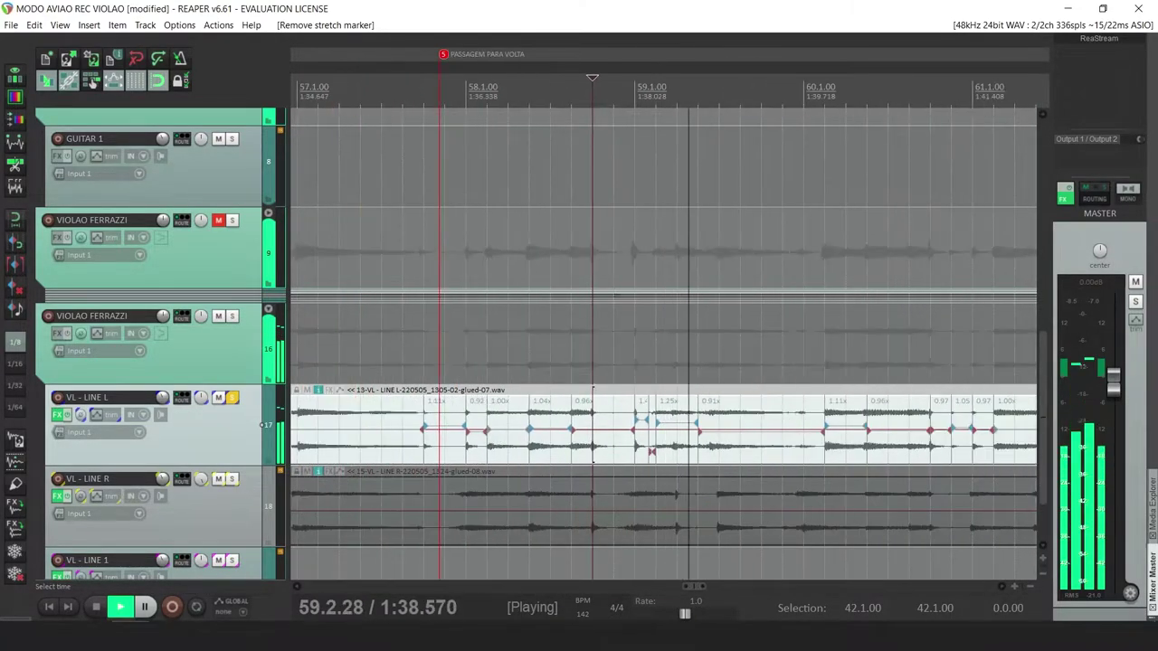
key("space")
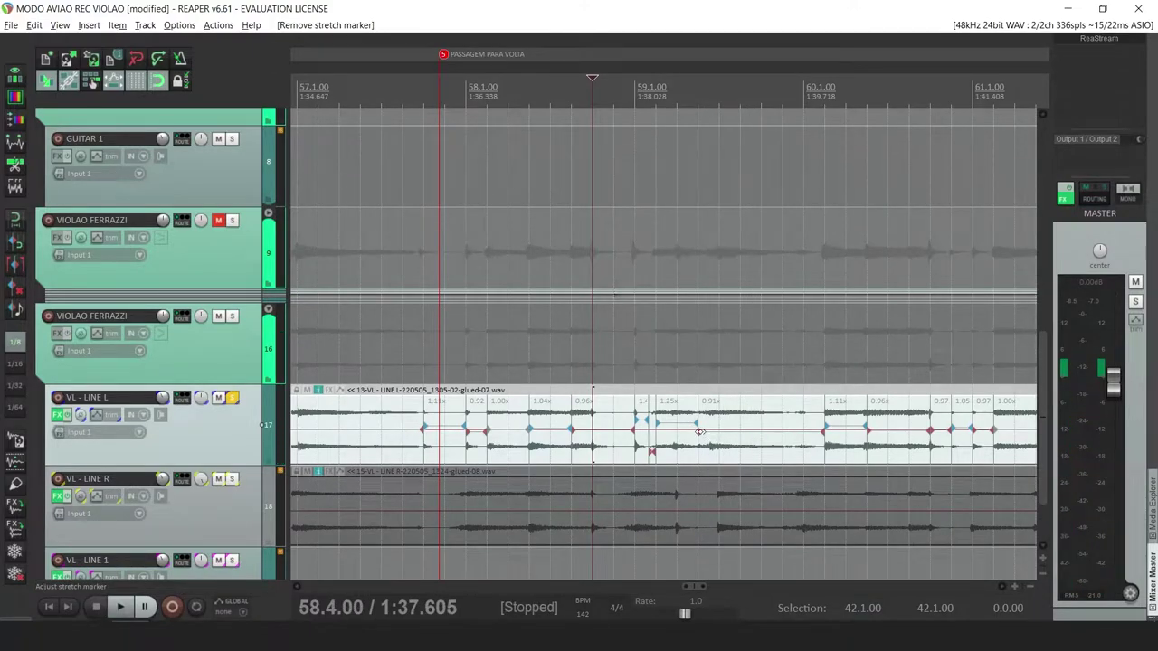
left_click(721, 454)
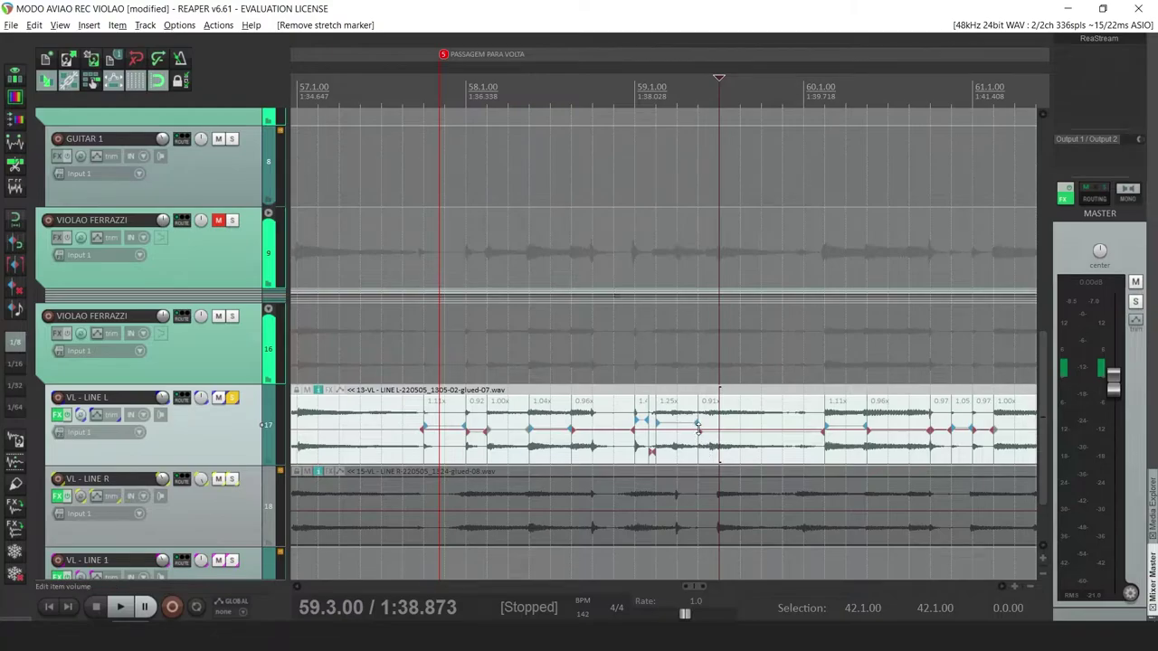
left_click(698, 423, "alt")
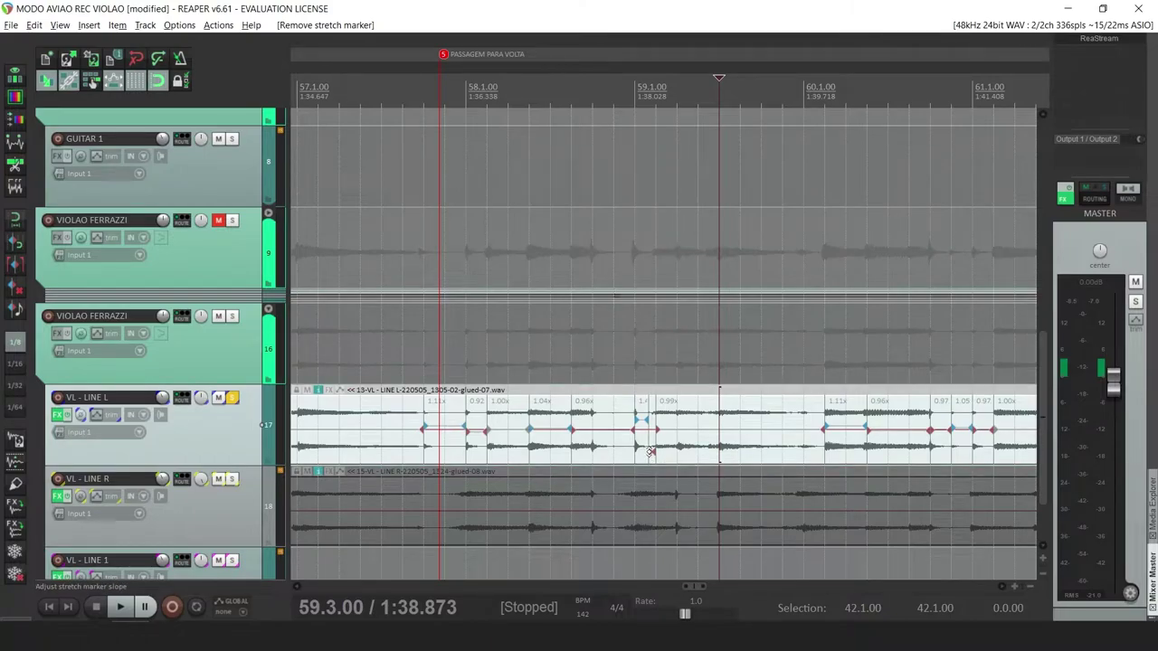
left_click(649, 425, "alt")
Play the passage around 59.1.00 and 59.2.00 on VL - LINE L without the deleted stretch markers
left_click(622, 427)
key("space")
key("space")
left_click(676, 452)
key("space")
key("space")
Place a stretch marker at the transient just after 59.3.00 on VL - LINE L and align it to 59.3.00
key("Tab")
left_click(678, 450)
key("Tab")
scroll(678, 451, "up", 3)
left_click(684, 444)
key("Tab")
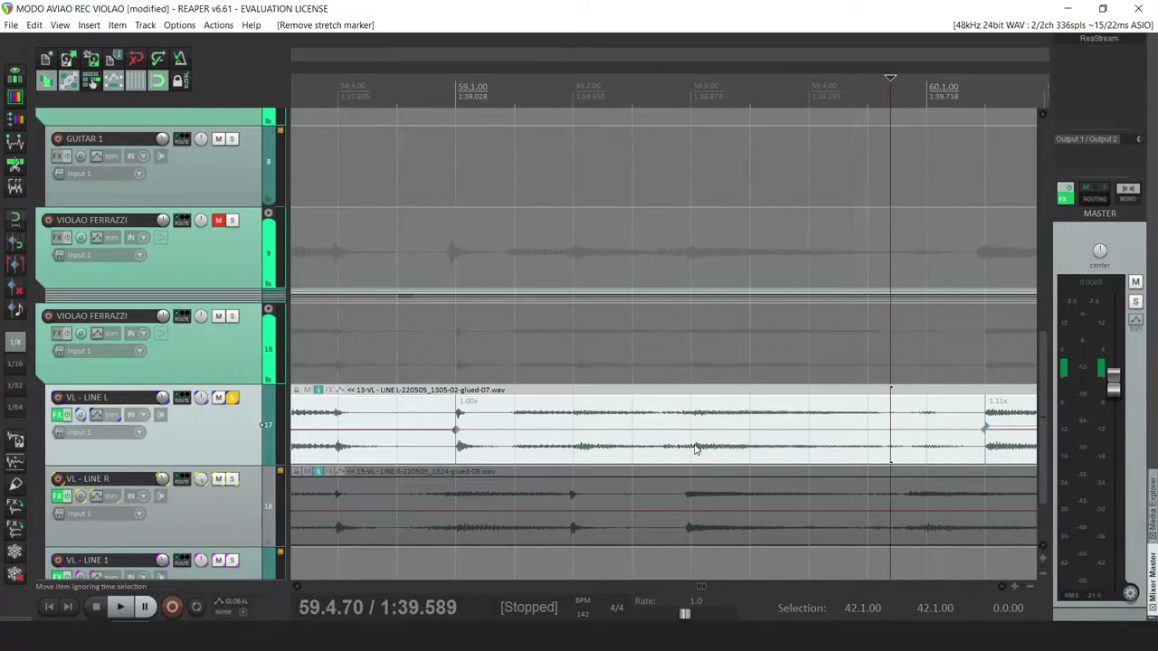
key("ctrl+z")
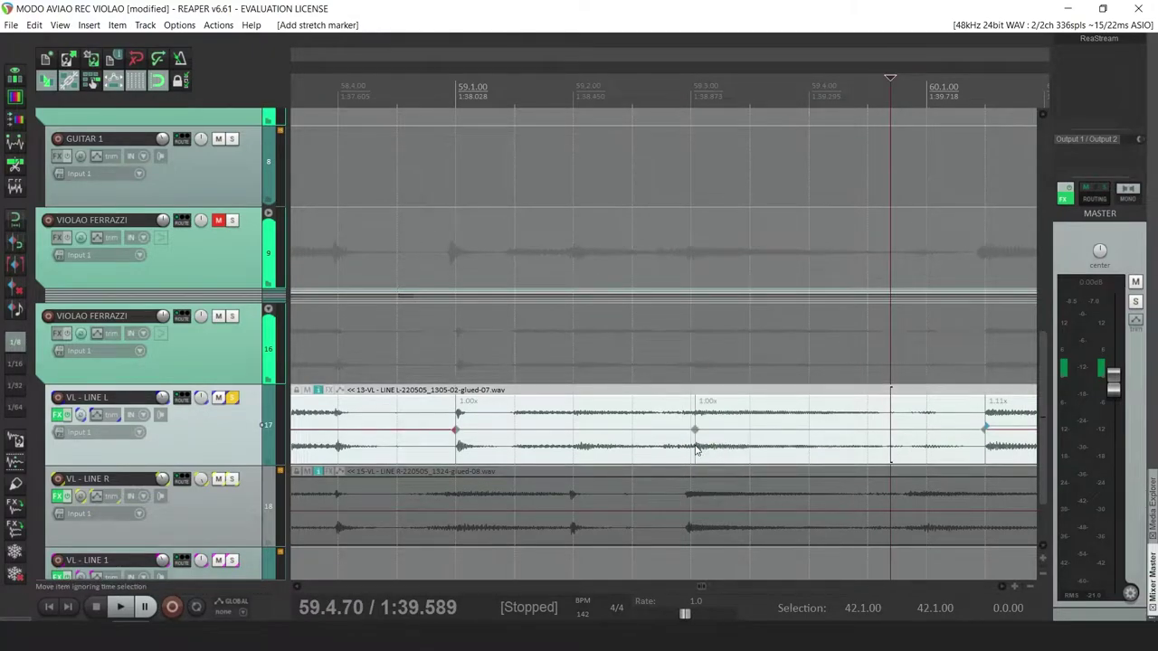
left_click_drag(693, 431, 690, 432)
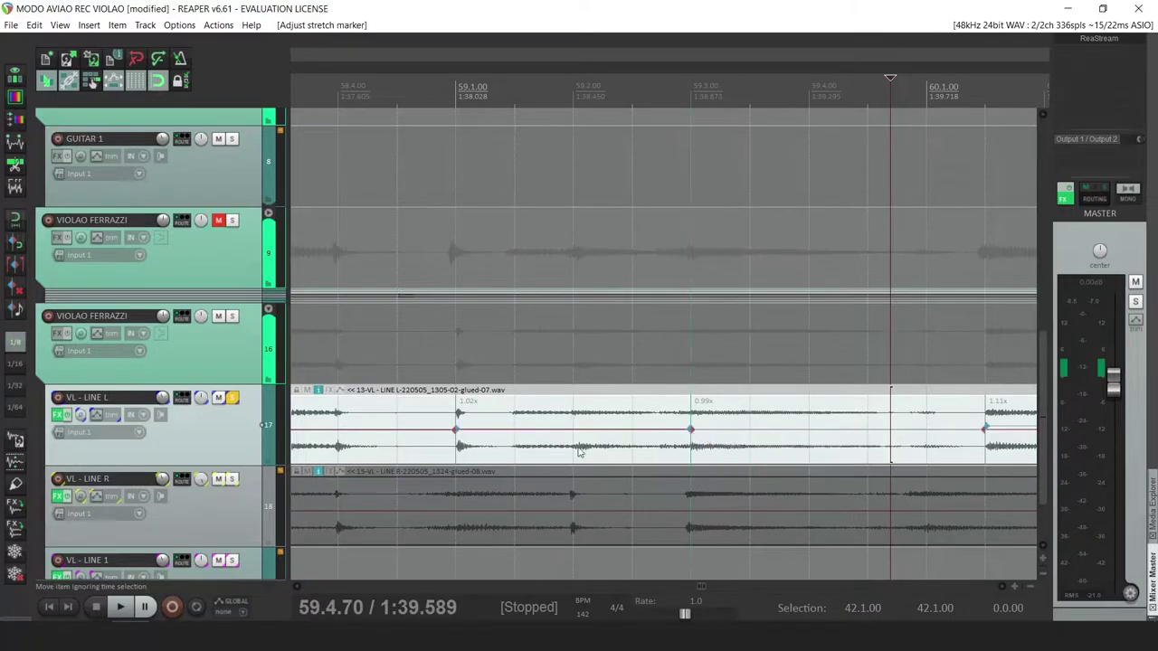
Play from 59.1.00, delete the stretch marker at 60.2.50 on VL - LINE L and adjust the slope at 60.1.50
left_click(460, 437)
scroll(462, 438, "down", 5)
key("space")
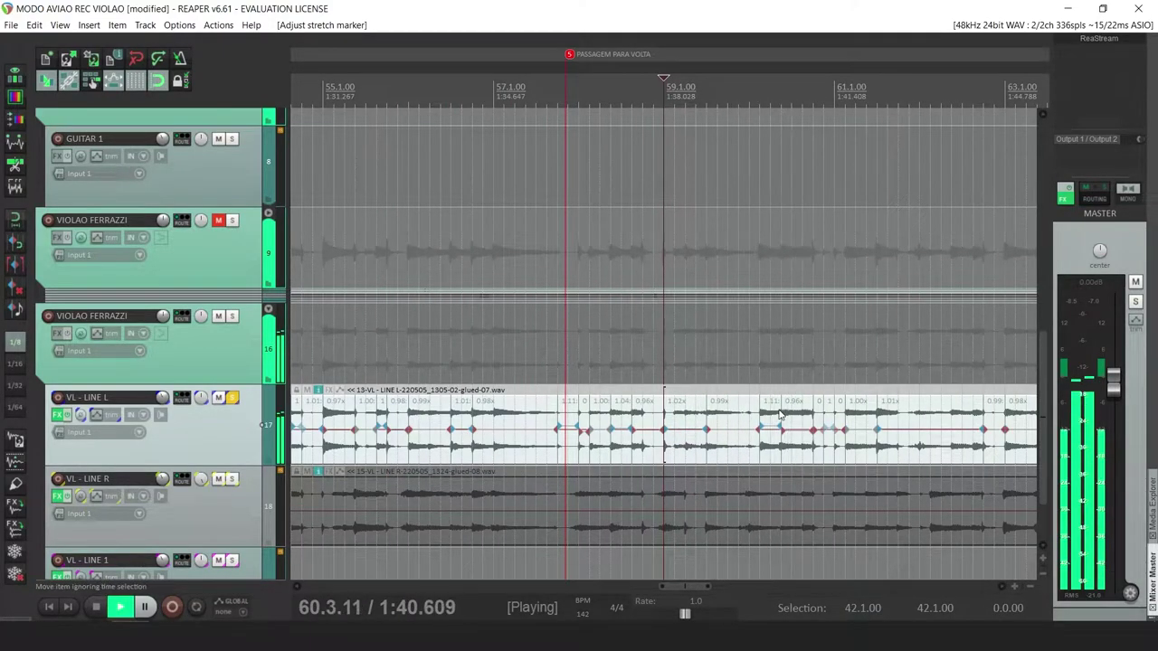
key("space")
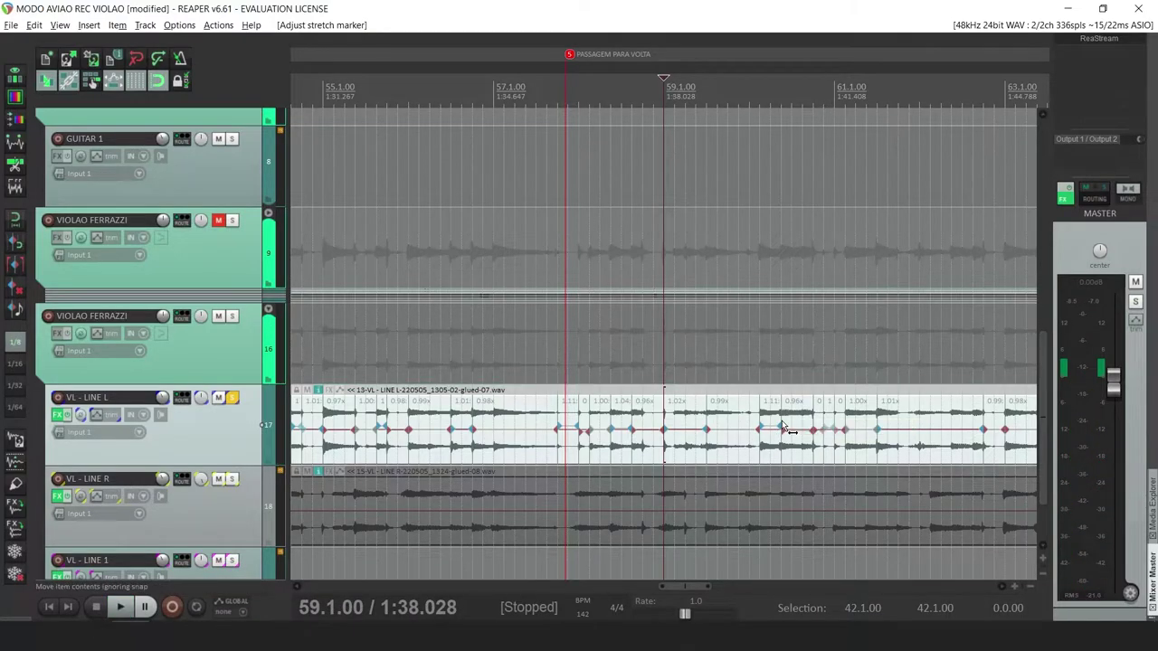
left_click_drag(761, 427, 765, 429)
Play VL - LINE L from 59.1.00 and examine its stretch markers up to the REFRAO VANEIRA section
key("space")
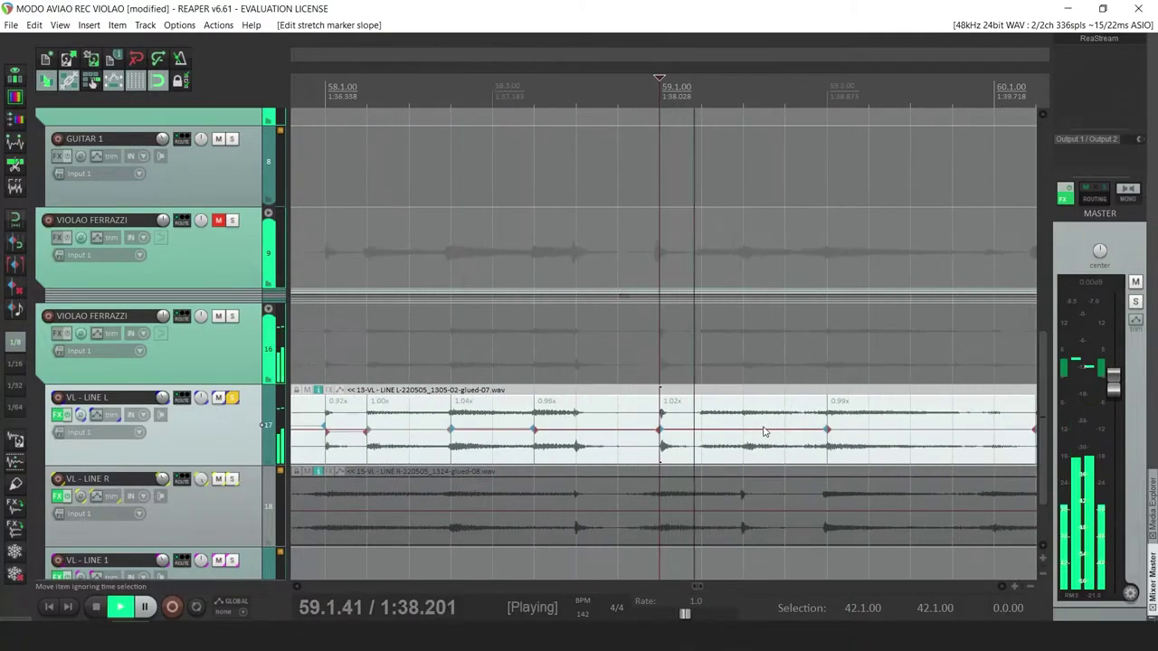
scroll(767, 431, "up", 4)
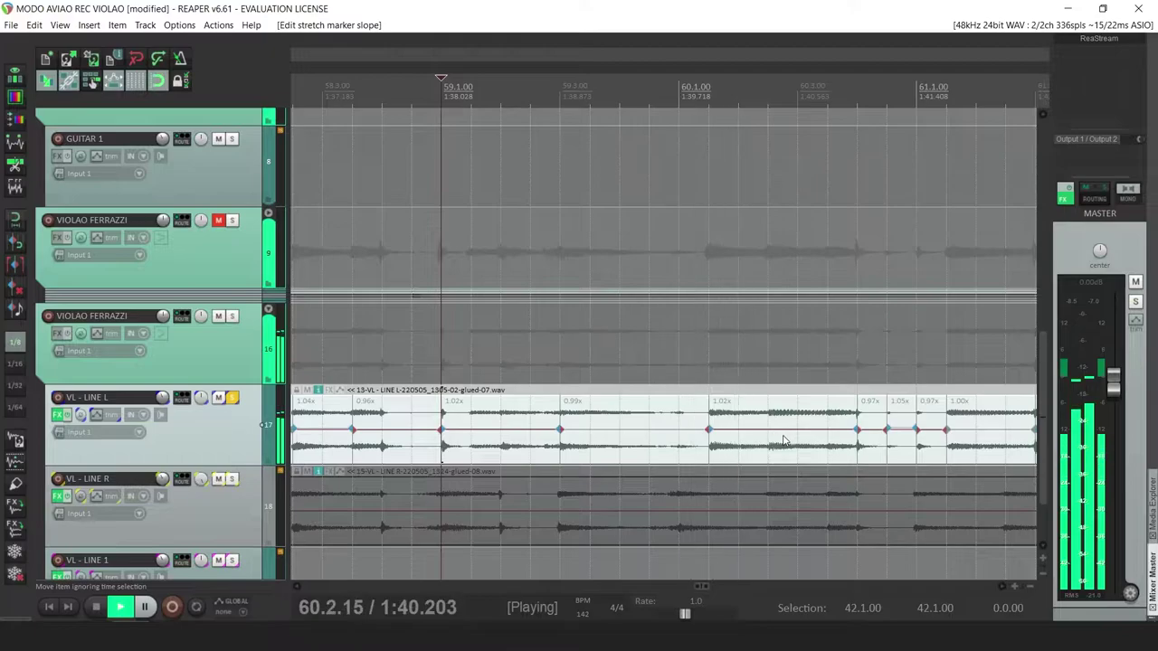
scroll(769, 453, "down", 3)
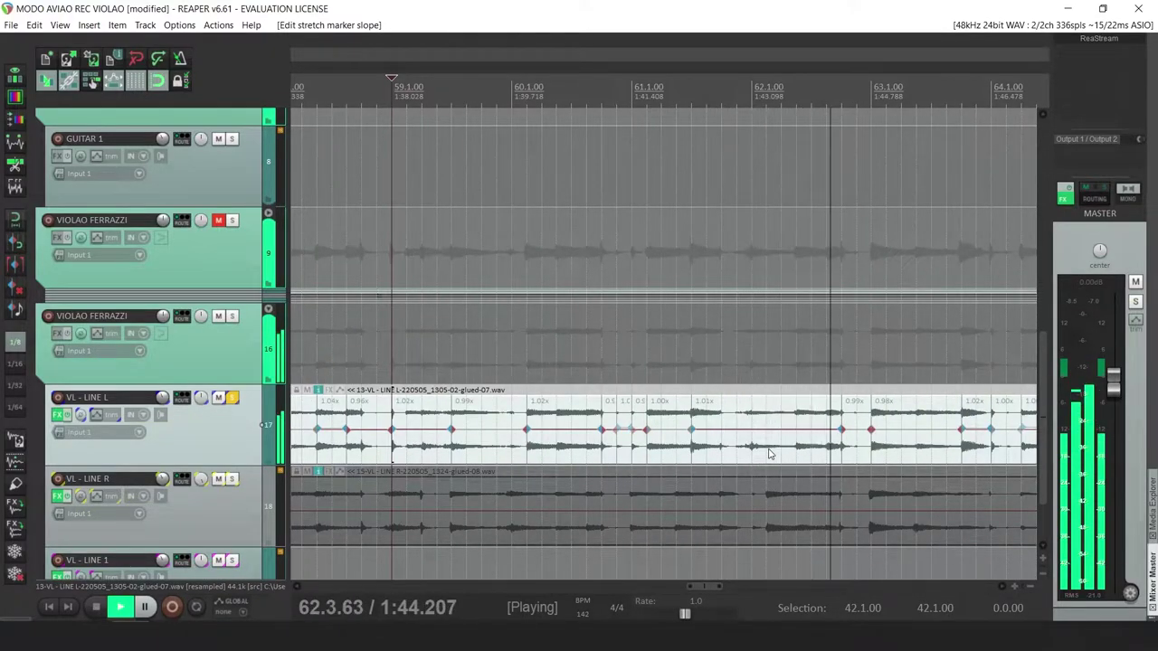
key("space")
left_click(917, 438)
scroll(914, 438, "down", 3)
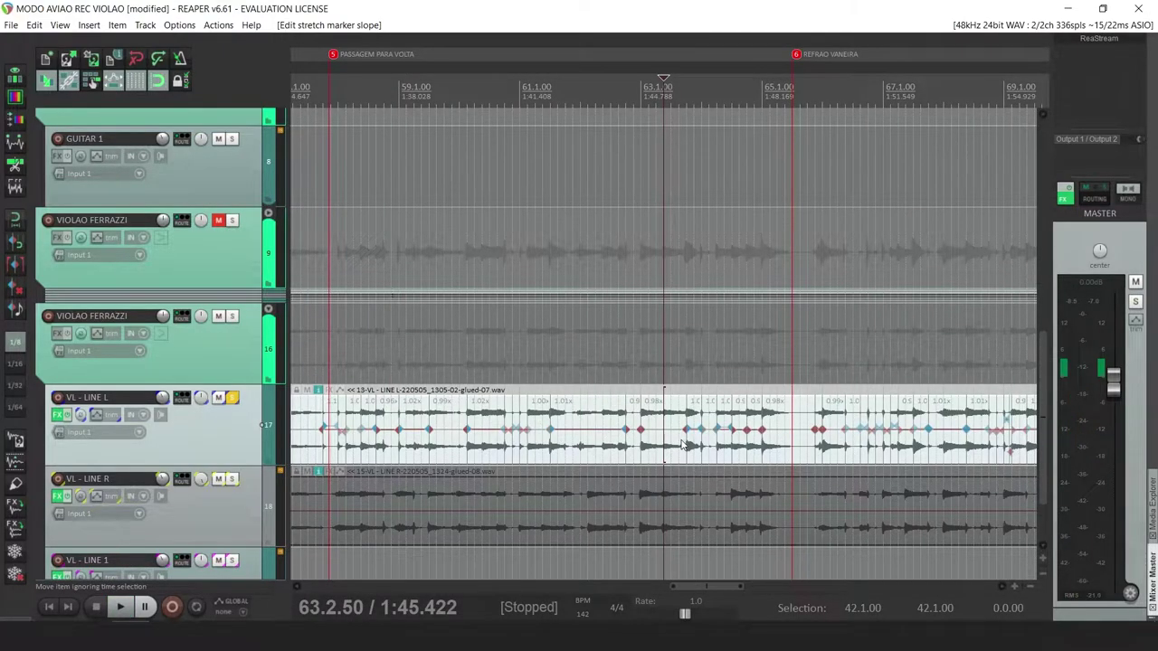
scroll(683, 443, "up", 3)
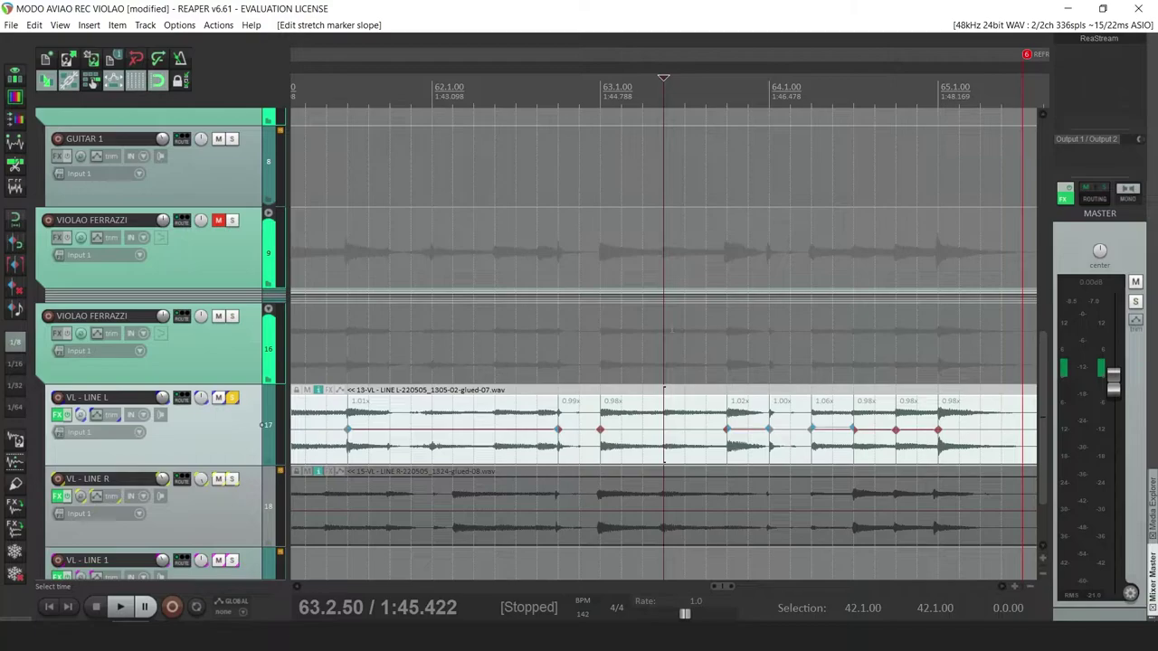
scroll(695, 429, "down", 2)
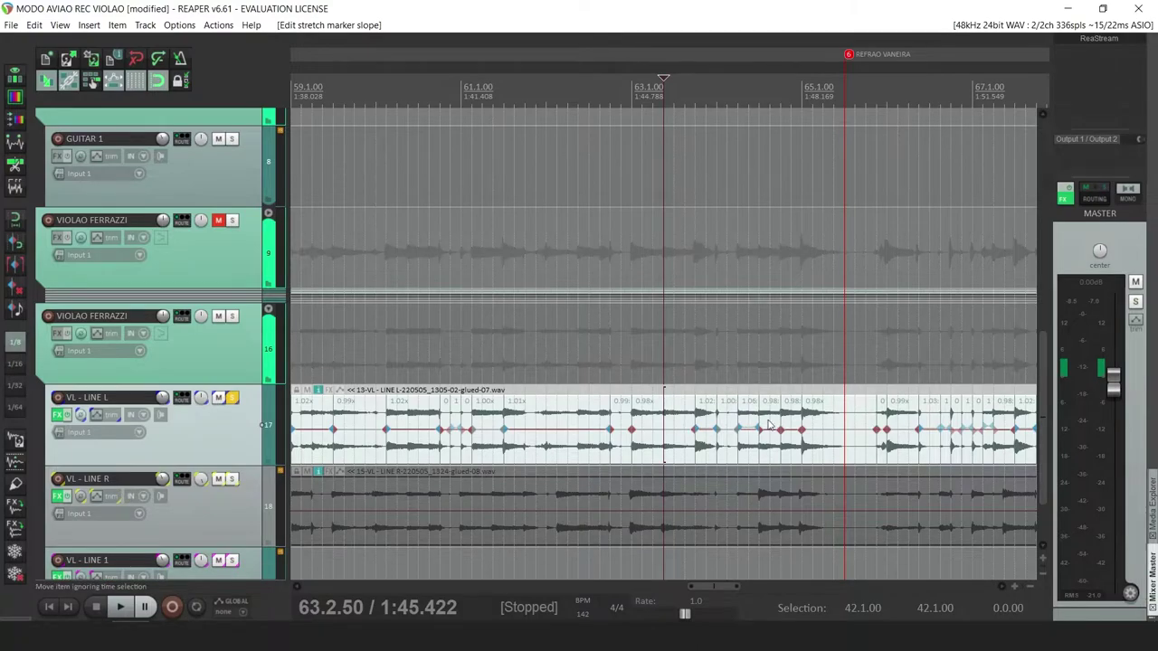
Play back the VL - LINE L item from bar 63 past the XOTE section marker to check its stretched timing
key("space")
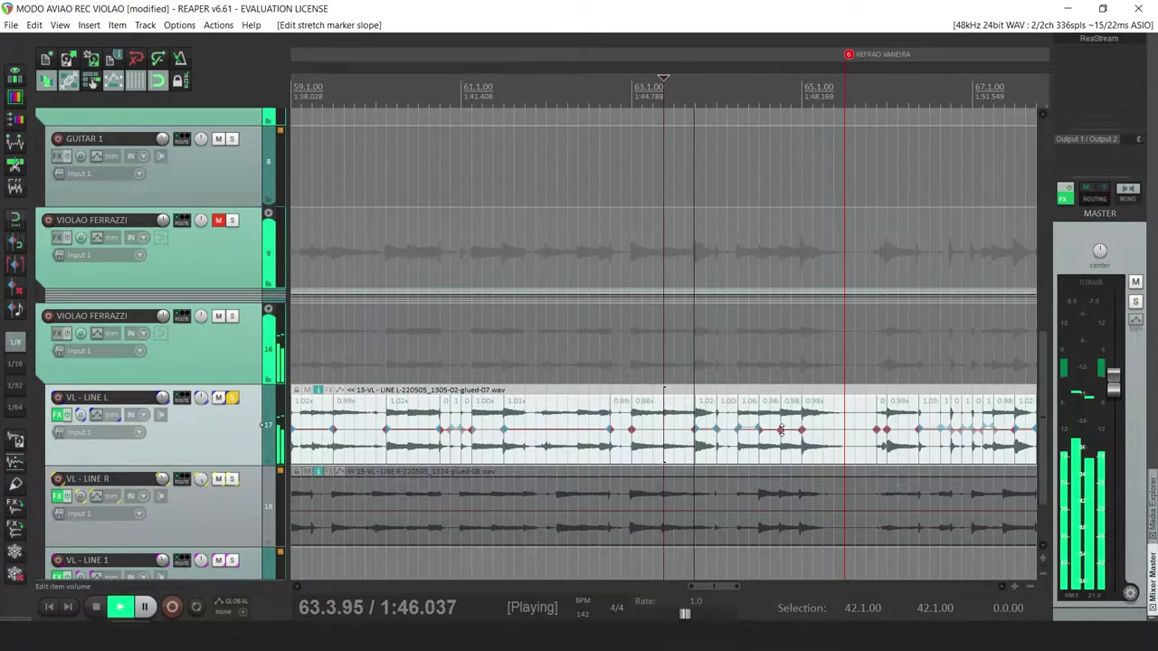
scroll(670, 439, "down", 4)
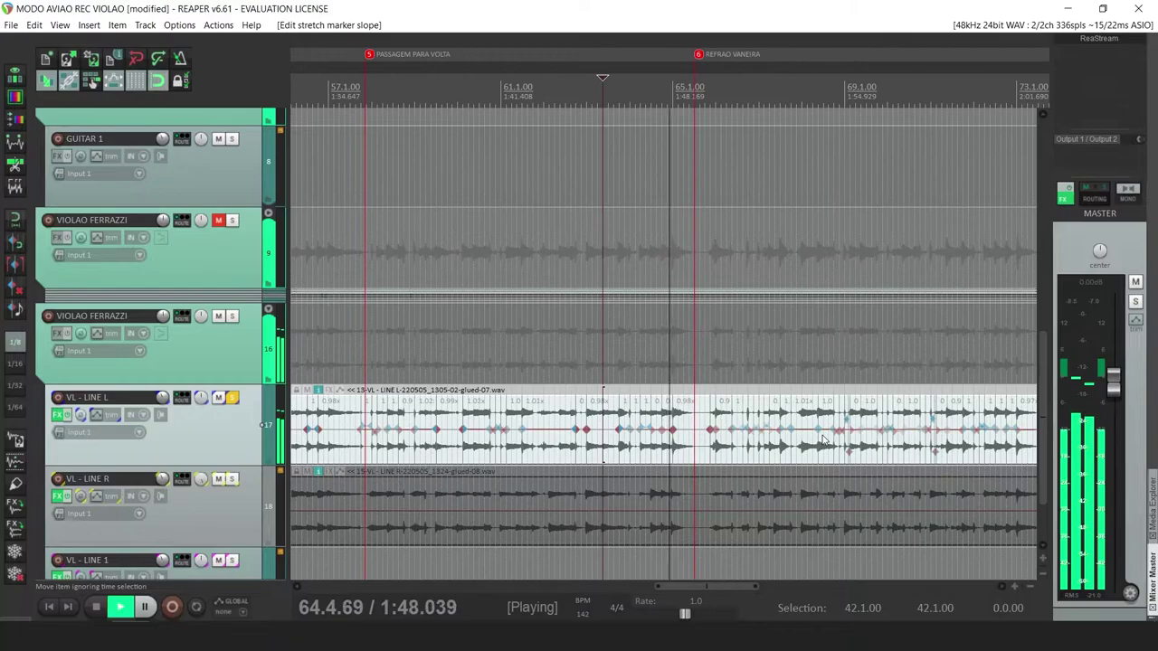
scroll(670, 440, "up", 5)
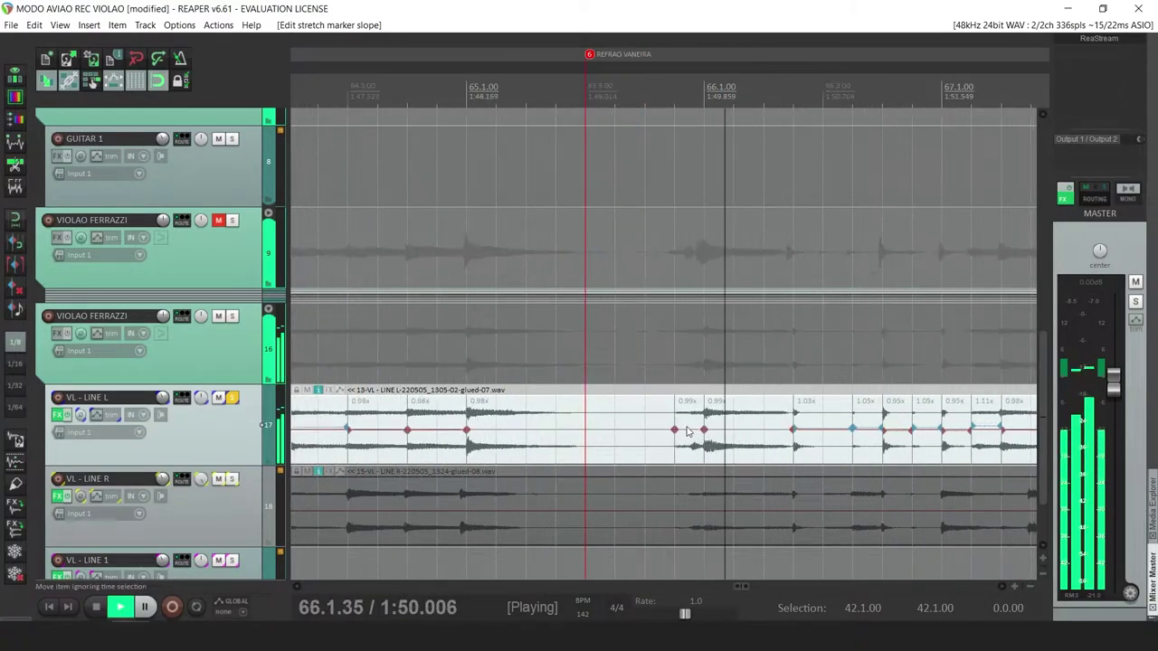
scroll(710, 441, "down", 1)
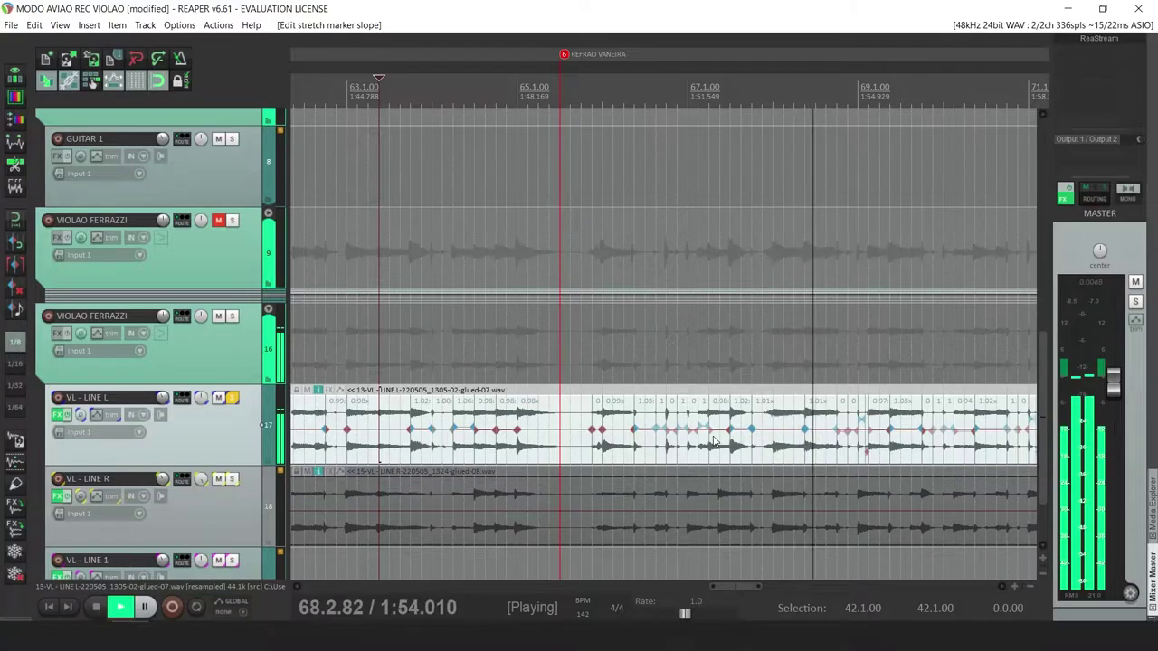
scroll(714, 440, "down", 2)
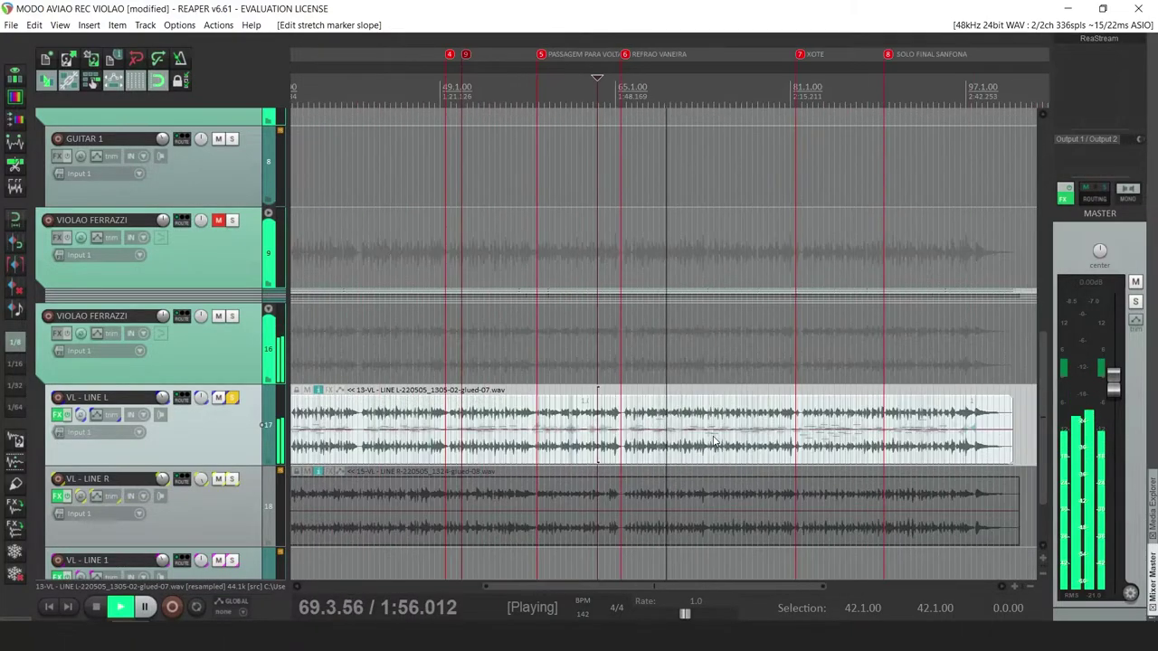
scroll(714, 440, "up", 3)
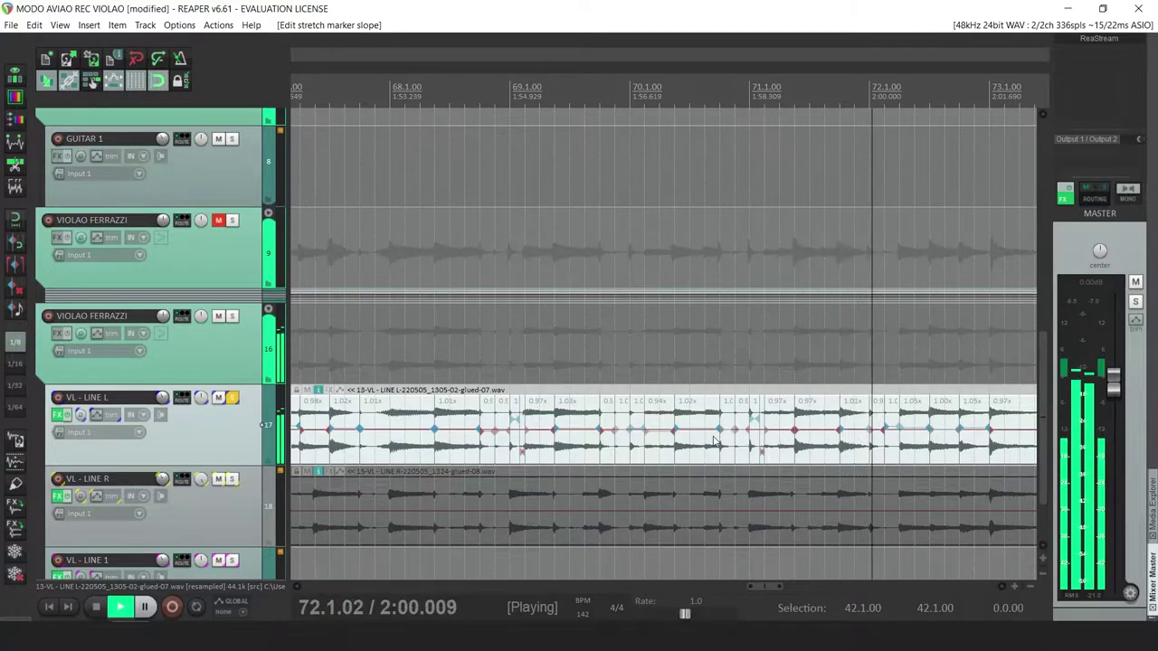
scroll(714, 440, "down", 2)
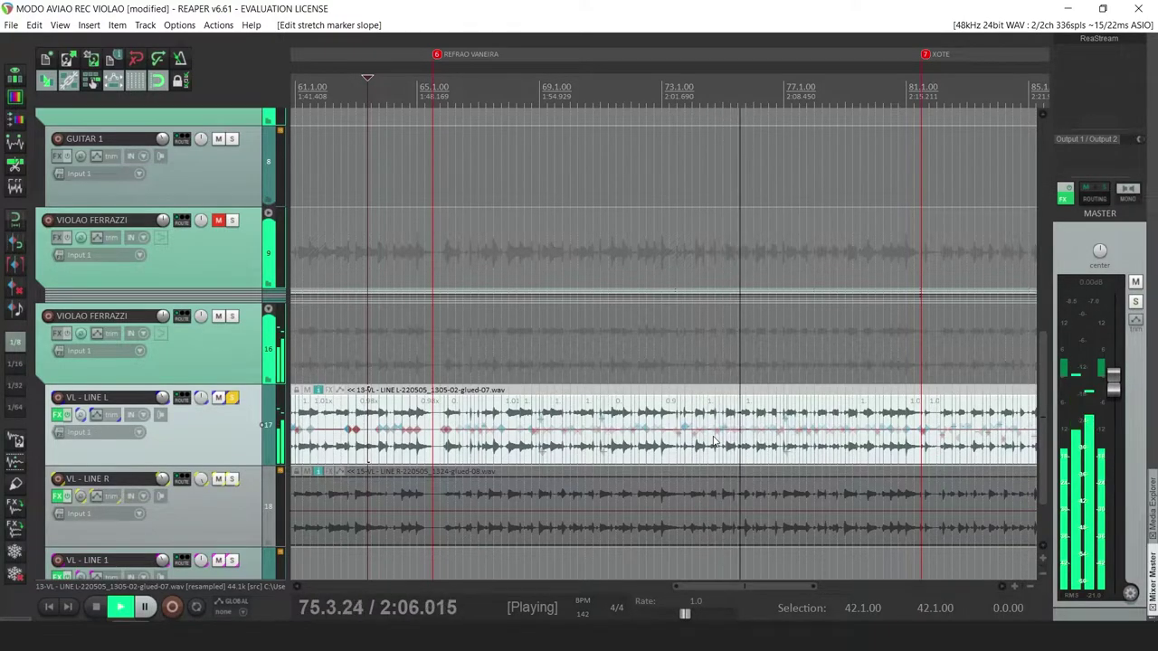
scroll(714, 440, "down", 1)
scroll(713, 440, "down", 1)
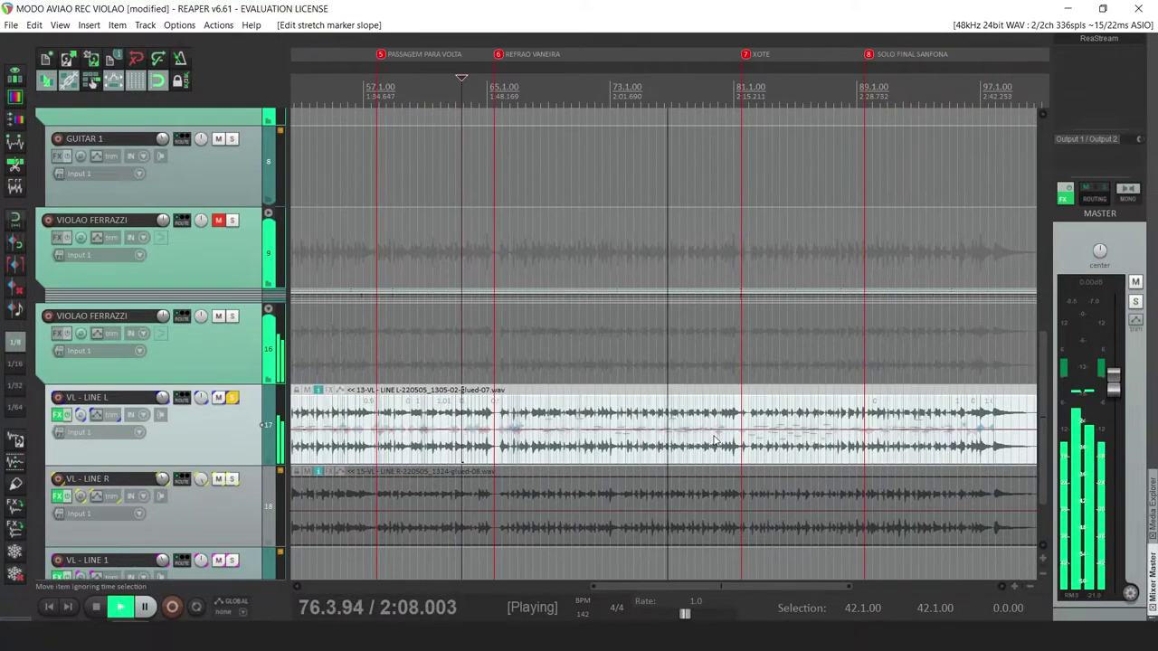
scroll(731, 452, "up", 2)
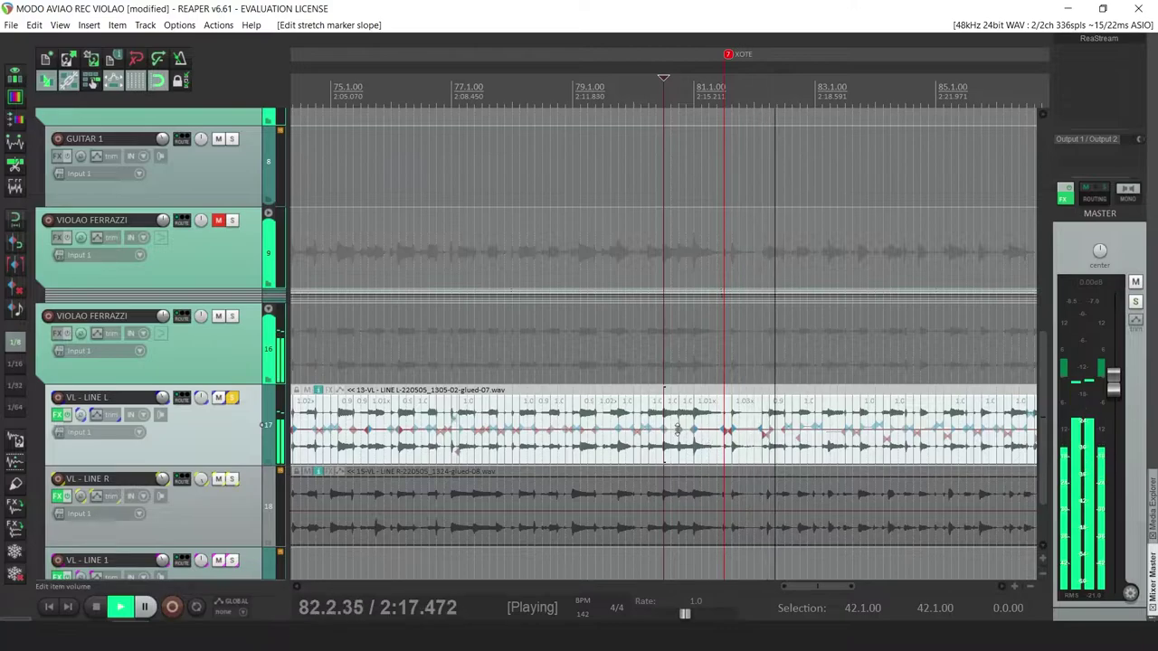
Replace the VL - LINE L stretch marker just after 83.1.00 with one on the note attack at 83.1.89, moved to the next grid line
key("space")
left_click(826, 426)
scroll(822, 429, "up", 2)
key("space")
key("space")
key("ctrl+z")
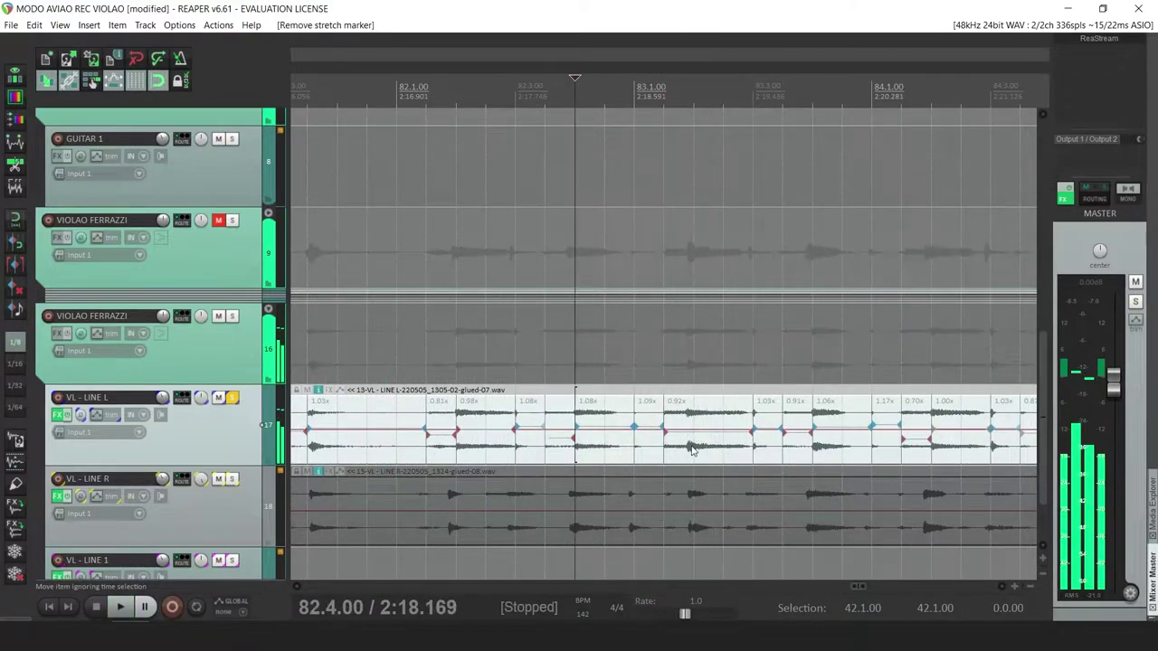
left_click(667, 449)
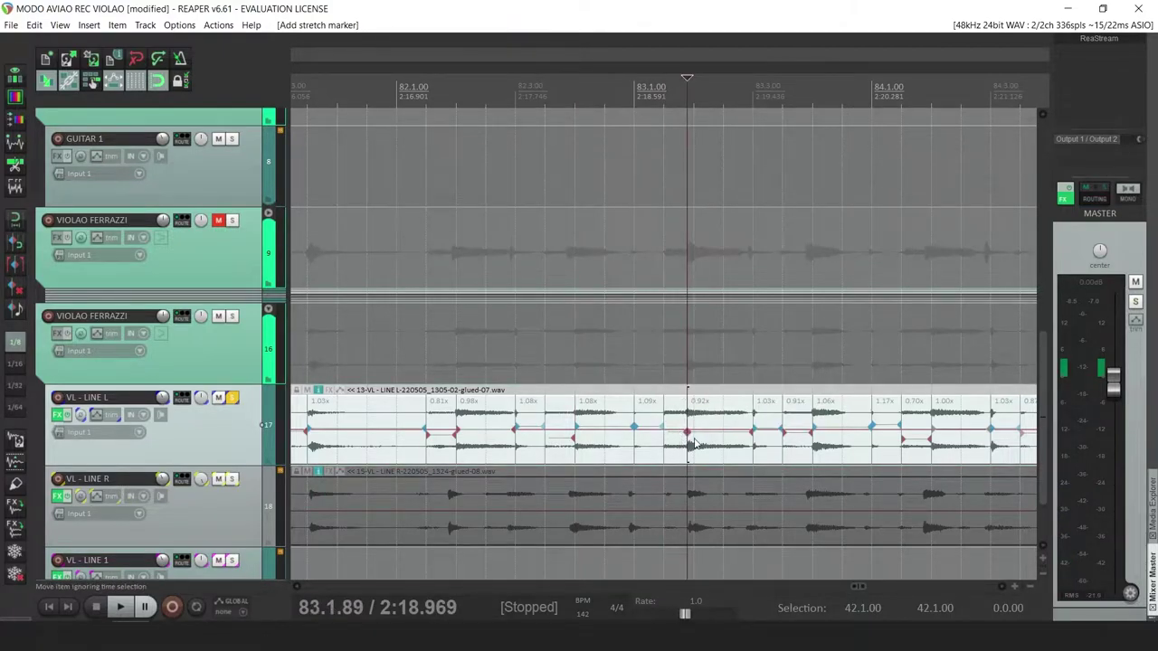
left_click_drag(687, 435, 692, 435)
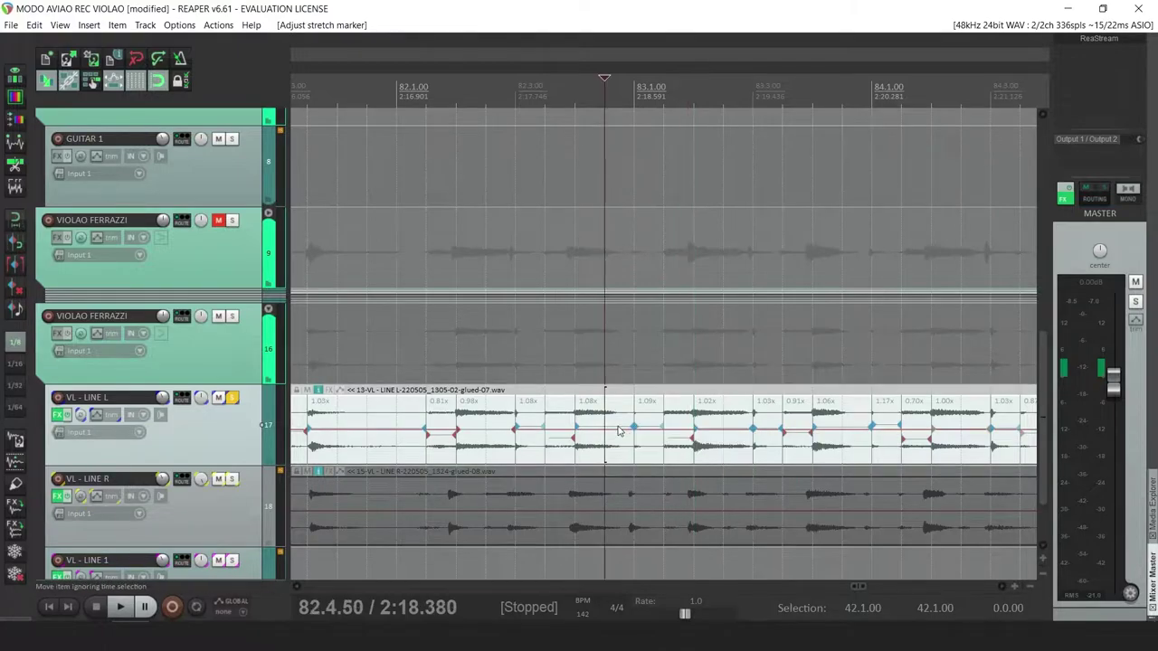
Audition the passage from 82.4.50 and rework the stretch marker half a beat after 83.1.00 on VL - LINE L
left_click(619, 430)
key("space")
key("space")
left_click(664, 426, "alt")
key("space")
key("space")
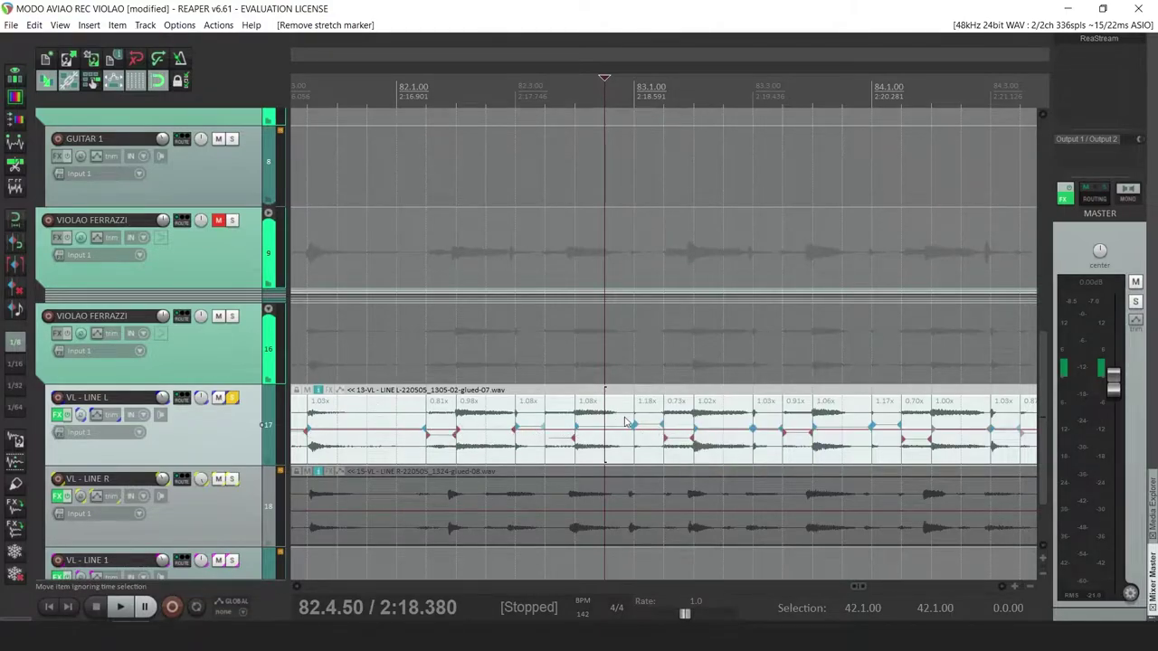
Try removing and repositioning the stretch marker just after 83.1.00, audition the passage, and undo the edit
left_click(663, 426, "alt")
mouse_move(672, 438)
left_mouse_down()
mouse_move(648, 439)
mouse_move(680, 442)
left_mouse_up()
left_click_drag(678, 442, 661, 443)
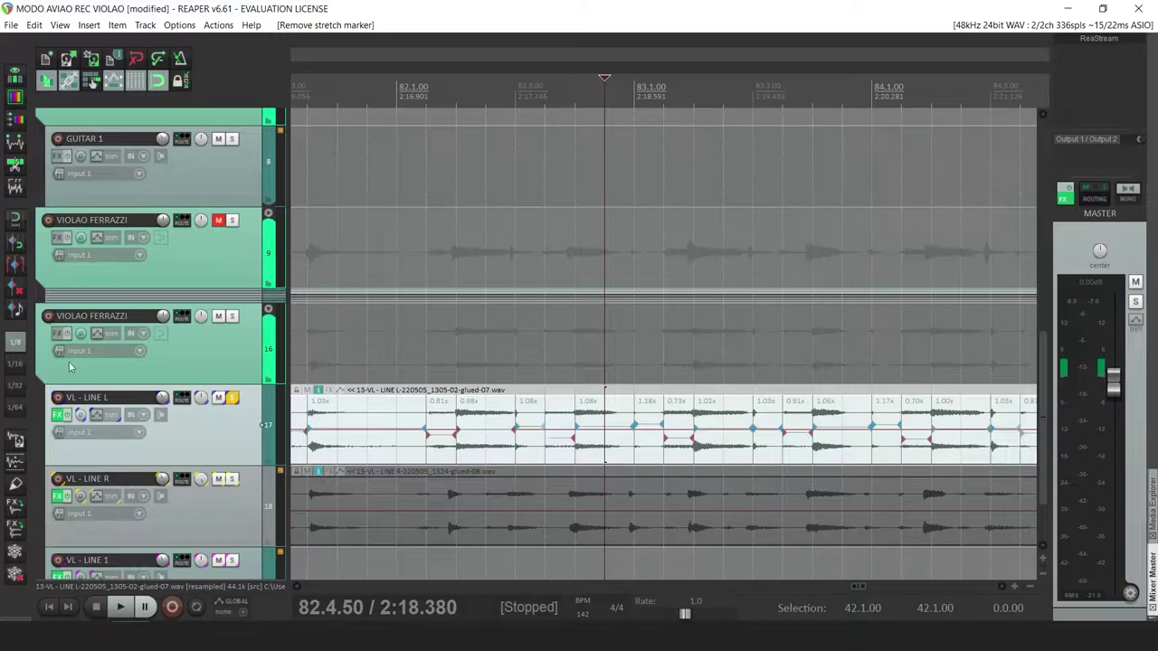
key("space")
key("space")
key("space")
key("ctrl+z")
Listen to VL - LINE L beyond bar 85 and review the complete arrangement of the guitar items
scroll(683, 432, "down", 3)
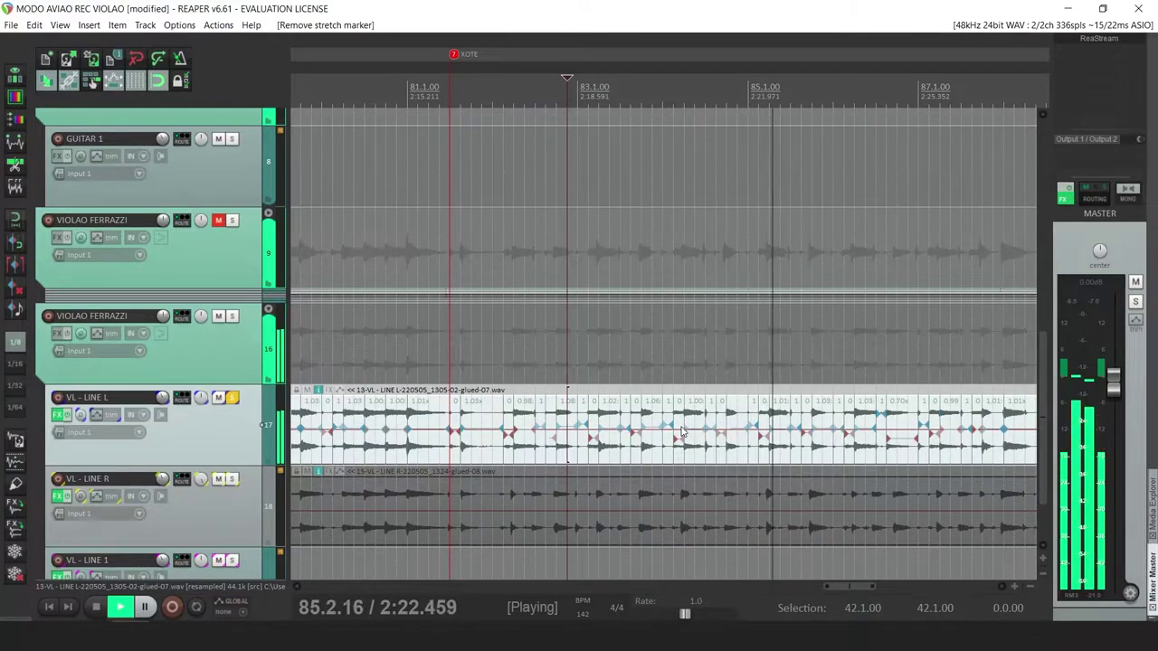
scroll(683, 433, "down", 3)
scroll(683, 432, "down", 3)
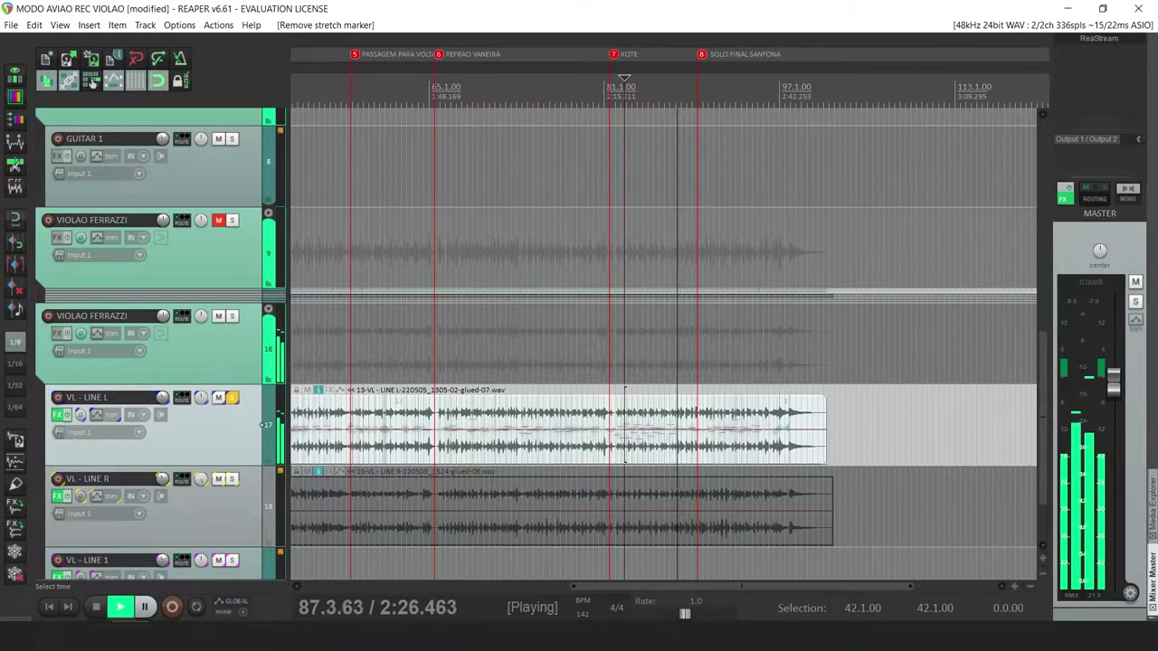
left_click(655, 432)
scroll(655, 432, "up", 8)
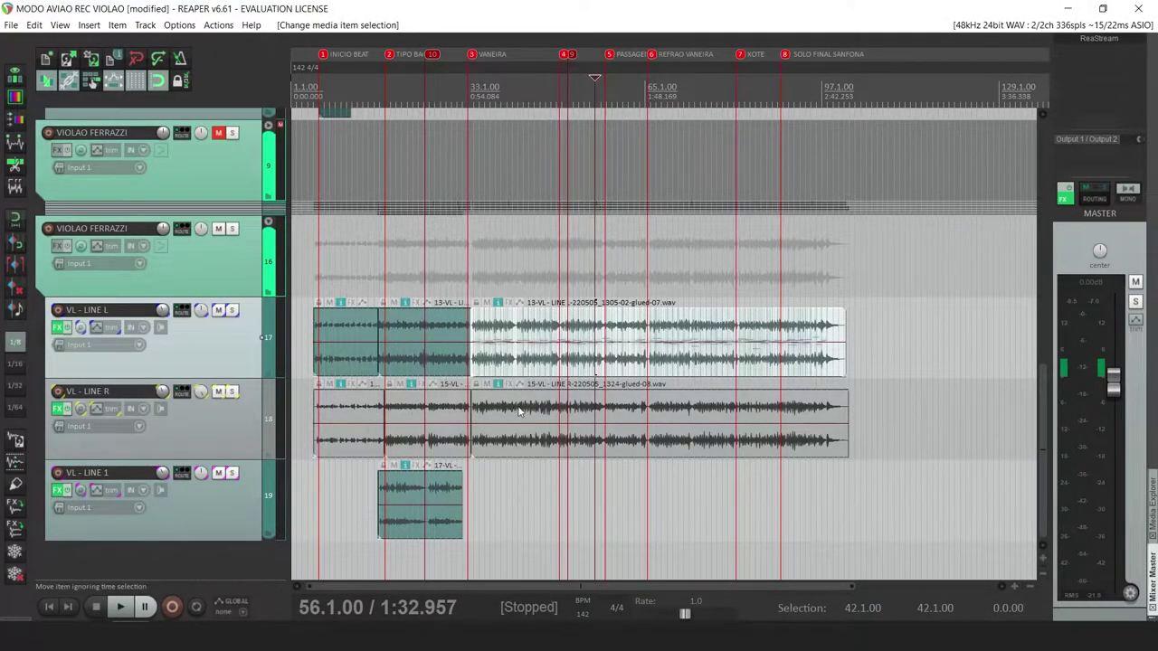
Select the first VL - LINE R item, before the TIPO BACHATA marker, and open the dynamic split settings for it
left_click(381, 409)
scroll(439, 416, "up", 4)
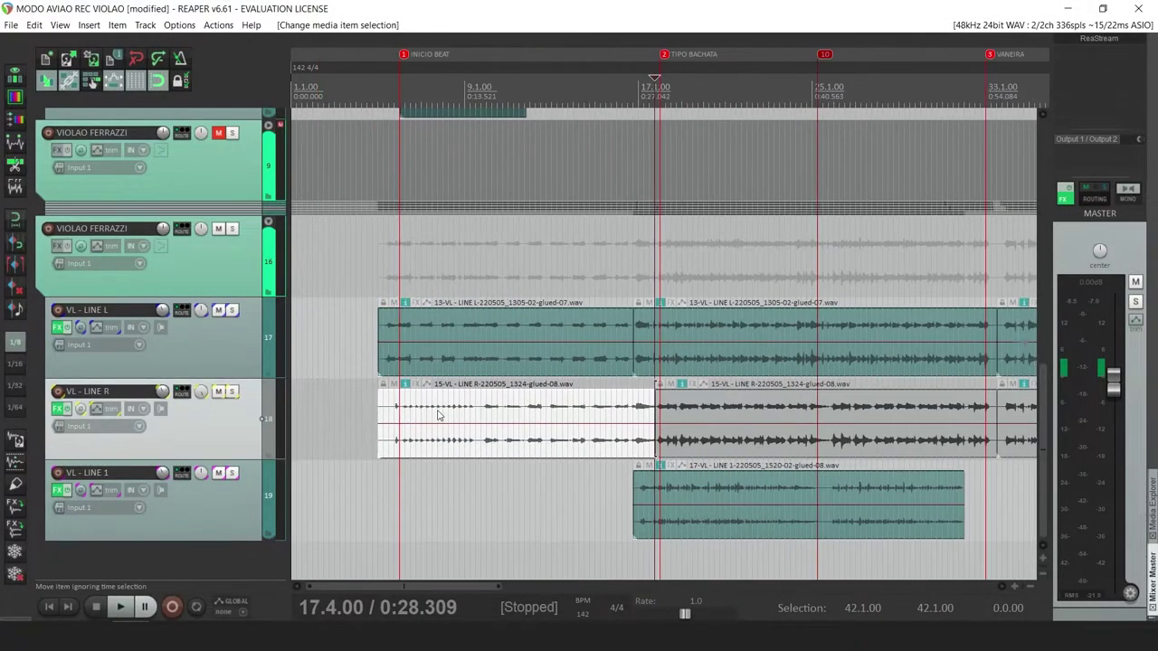
left_click(658, 410)
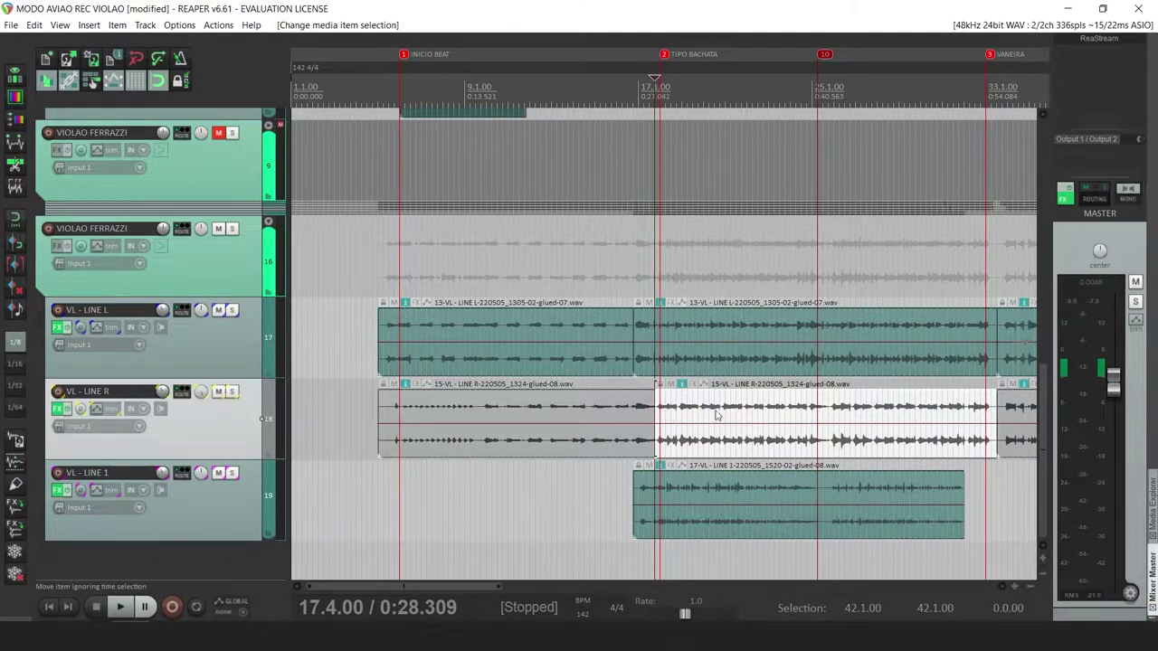
left_click(992, 408)
left_click(557, 412)
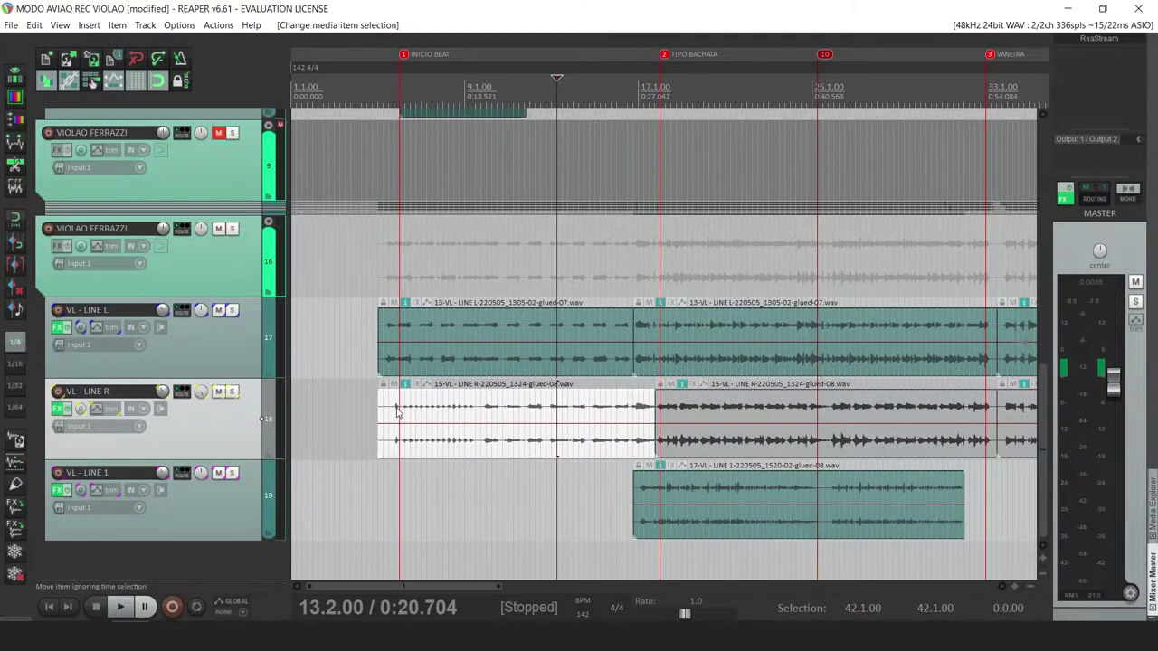
key("d")
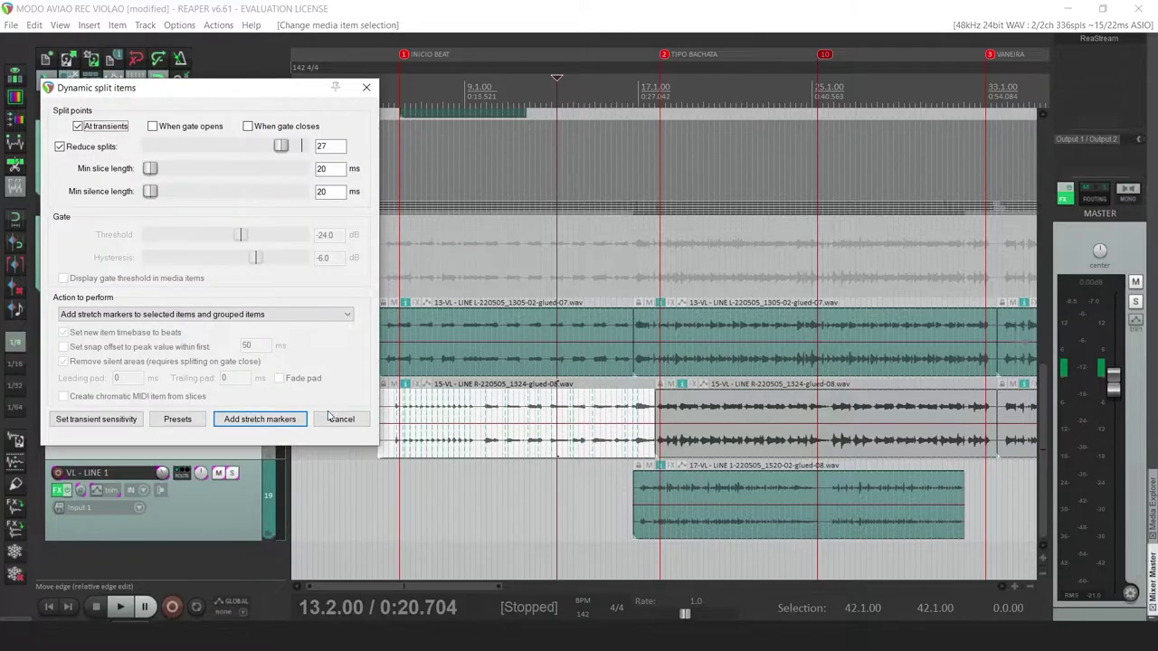
Examine the previewed split points against the note attacks in the first VL - LINE R item, around bars 8 to 12
scroll(454, 433, "up", 3)
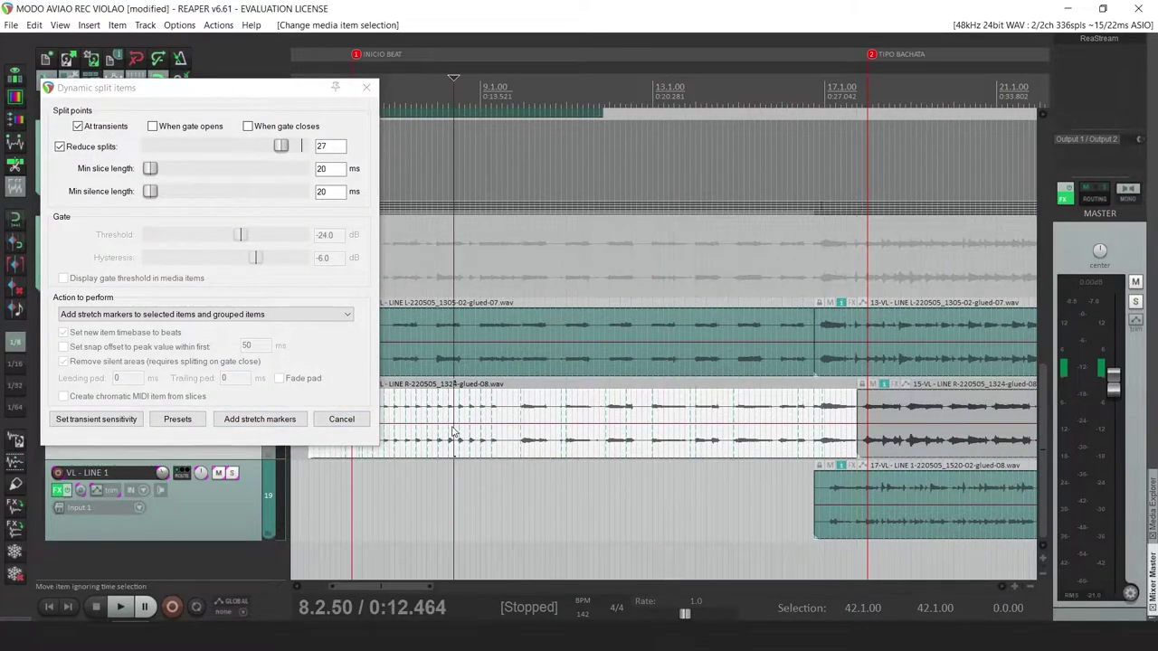
scroll(454, 433, "up", 2)
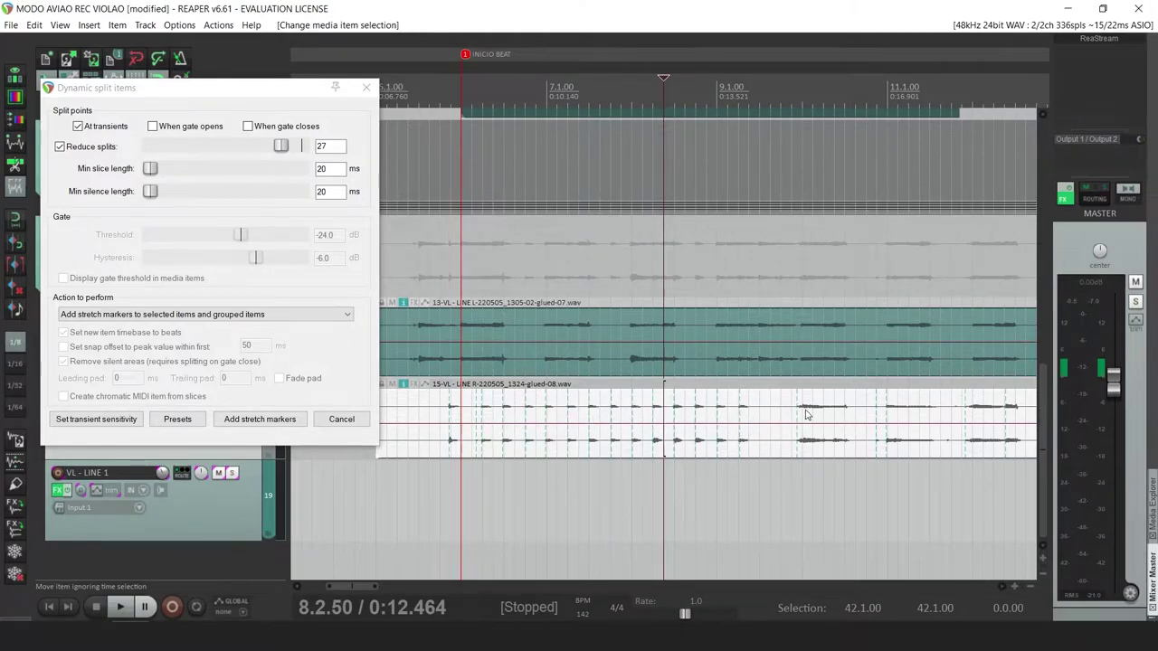
left_click(803, 442)
scroll(803, 442, "up", 1)
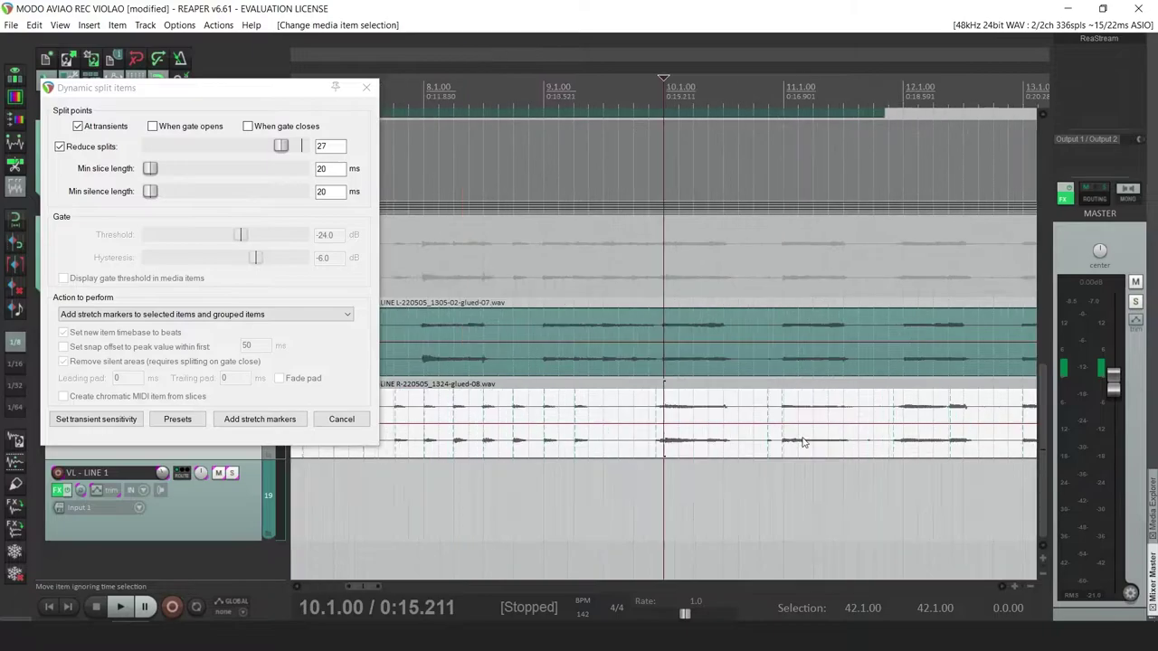
left_click(908, 423)
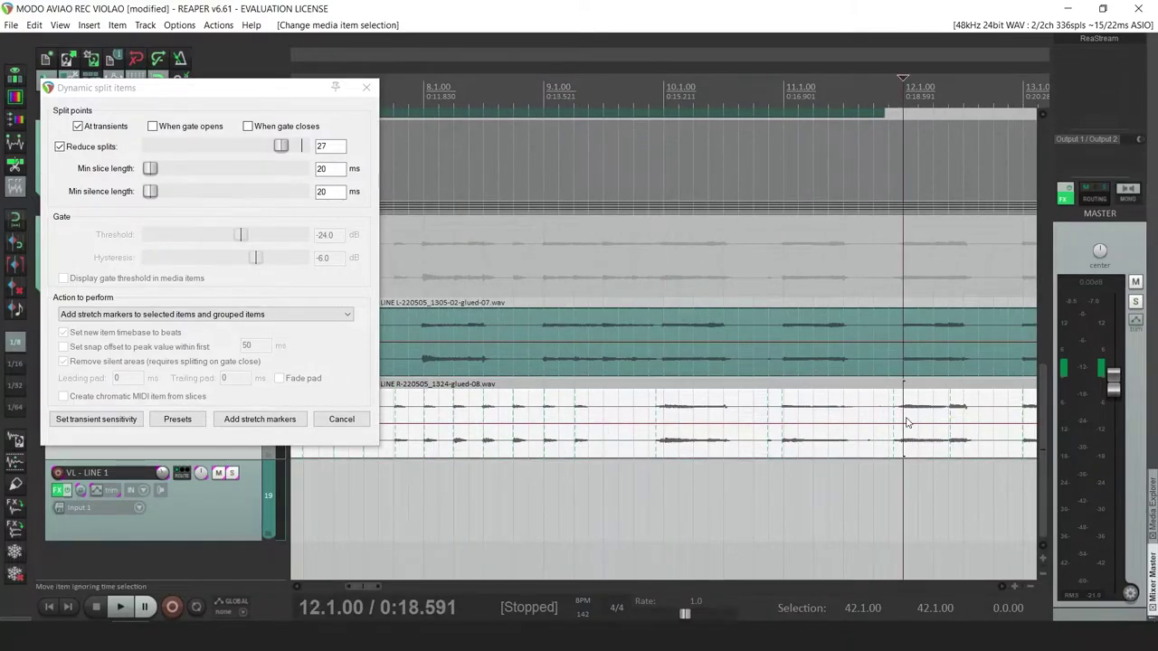
scroll(905, 412, "down", 1)
scroll(868, 425, "down", 2)
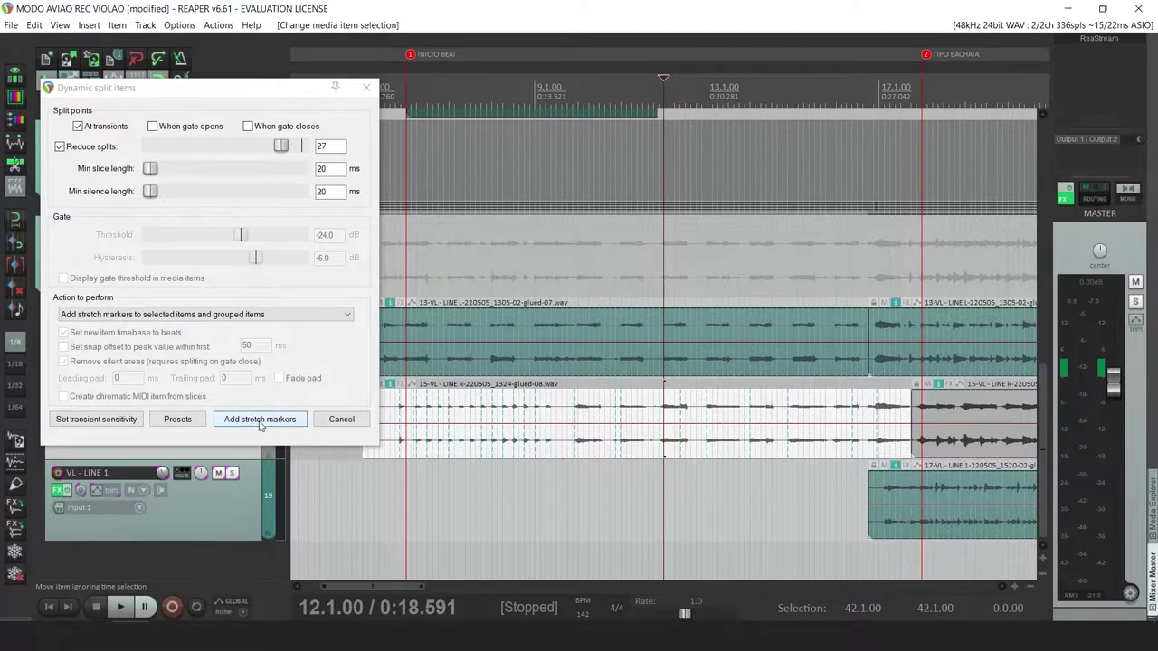
Add stretch markers at the transients of the first VL - LINE R item and snap them to the grid
left_click(90, 421)
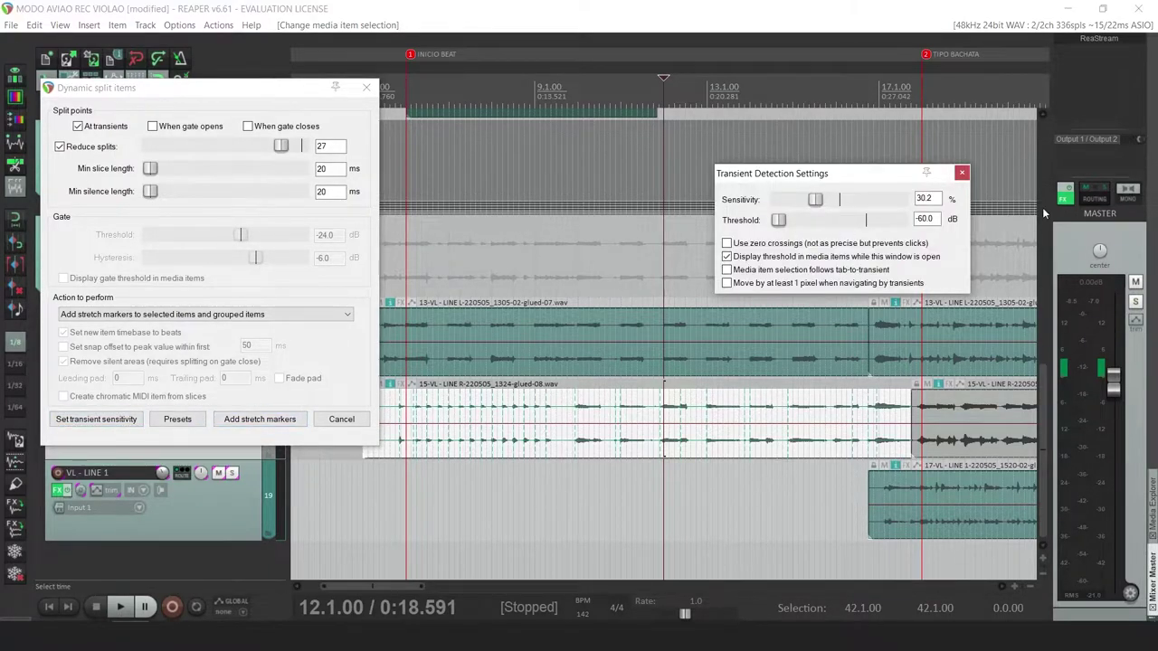
left_click(961, 173)
left_click(260, 419)
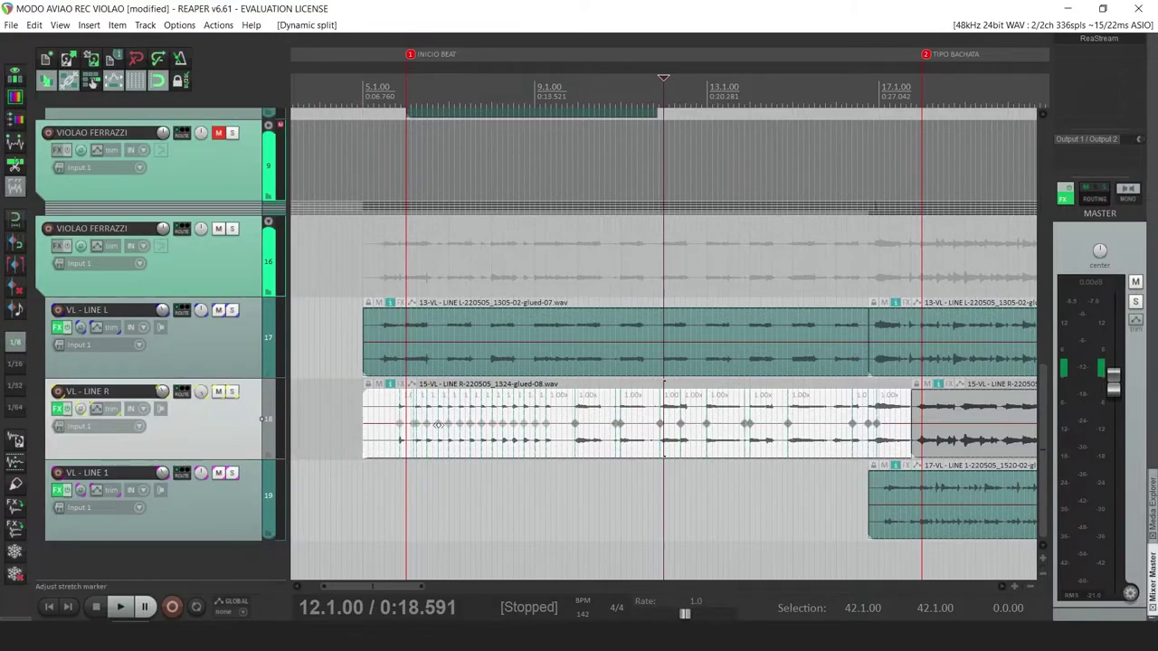
key("q")
Solo the VL - LINE R track and play its quantized opening from 5.4.50
left_click(408, 429)
scroll(408, 430, "up", 3)
key("space")
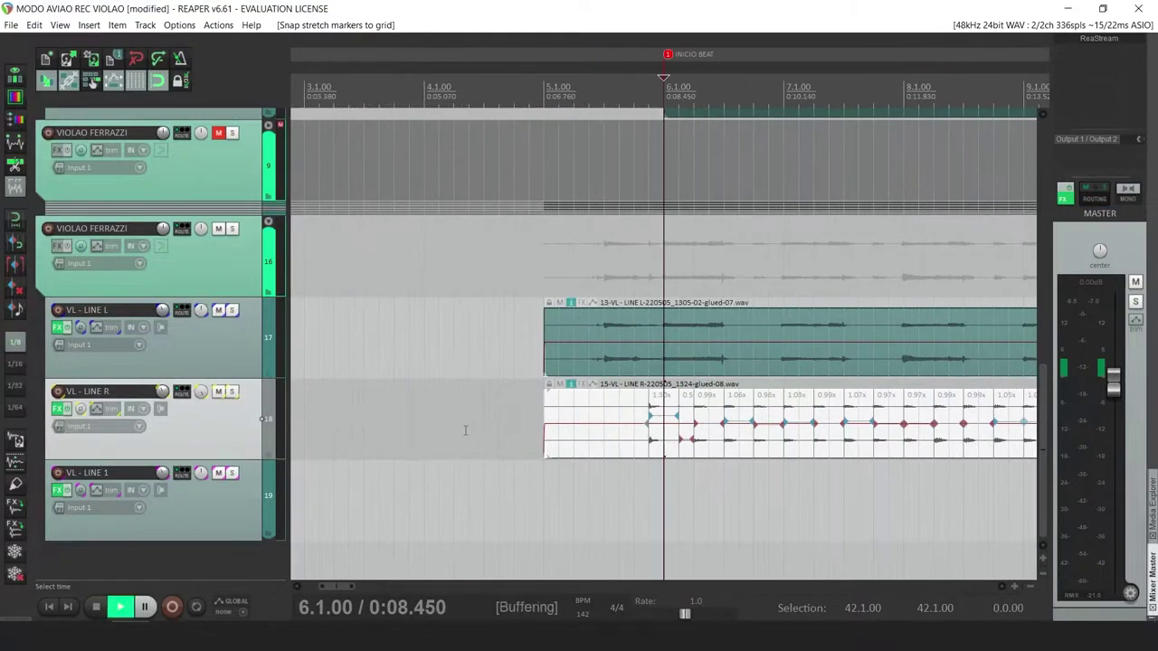
key("space")
left_click(652, 436)
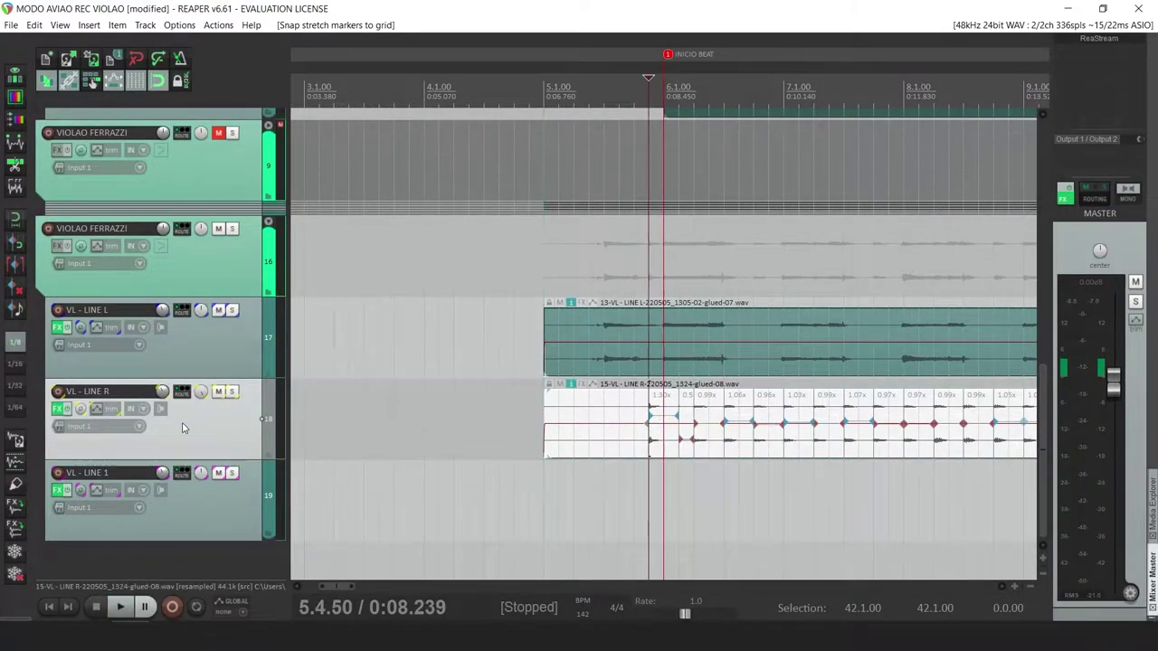
left_click(232, 392)
key("space")
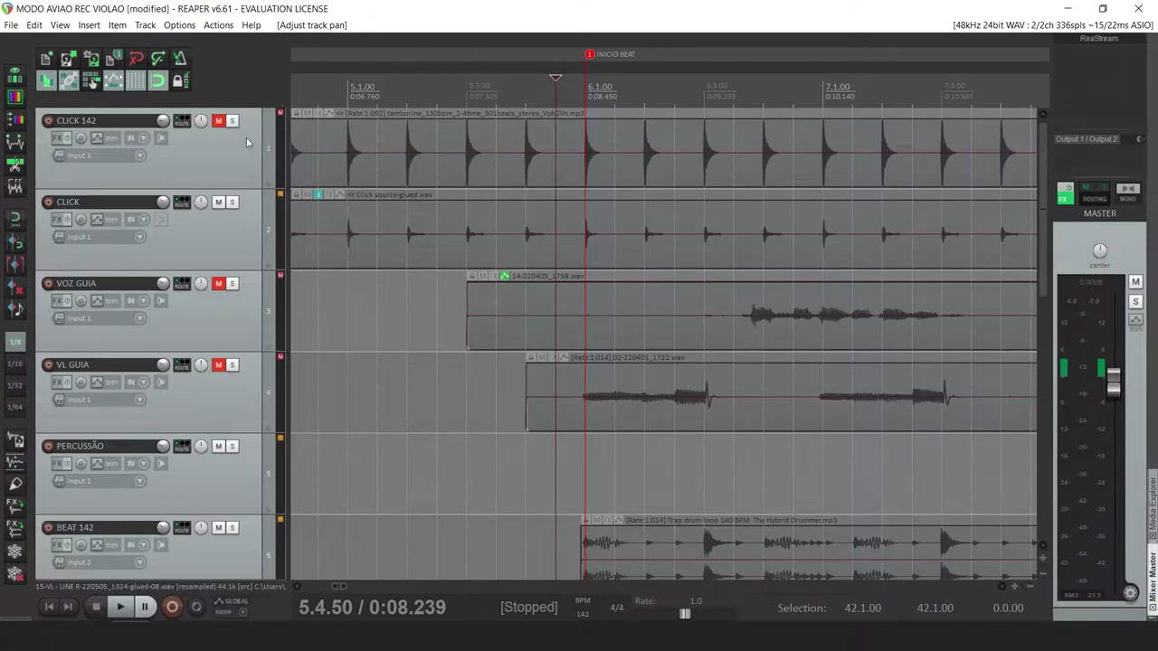
Solo the CLICK track as well and play VL - LINE R against it from 5.3.00
left_click(232, 202)
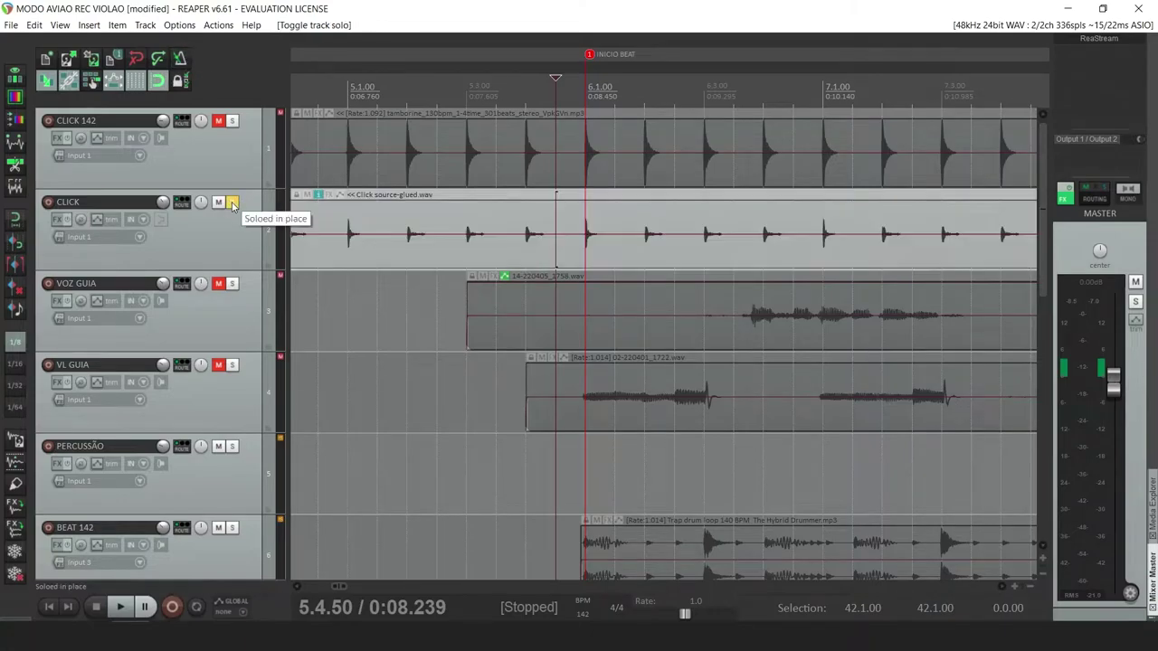
scroll(233, 206, "down", 10)
key("space")
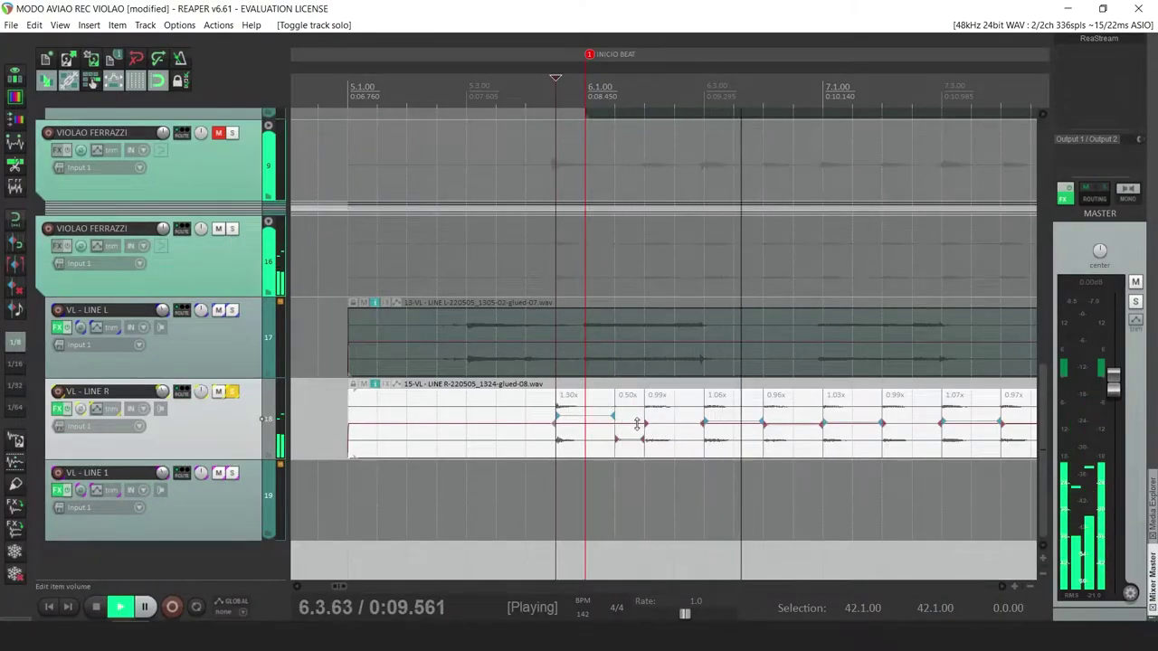
key("space")
left_click(467, 81)
key("space")
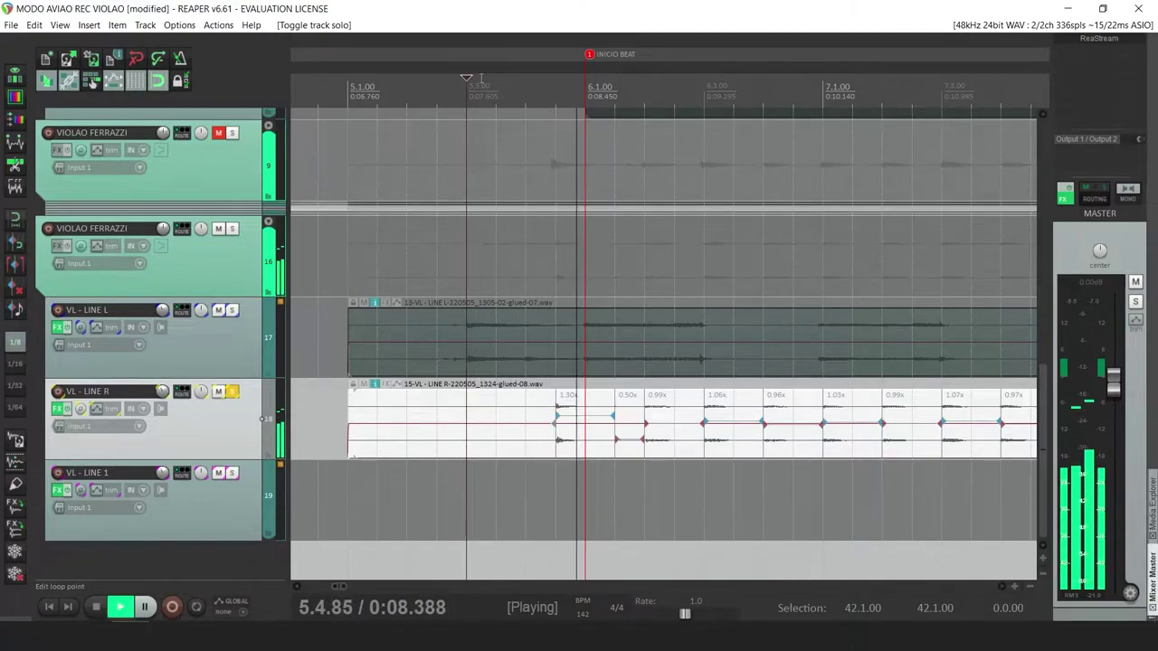
scroll(670, 210, "down", 5)
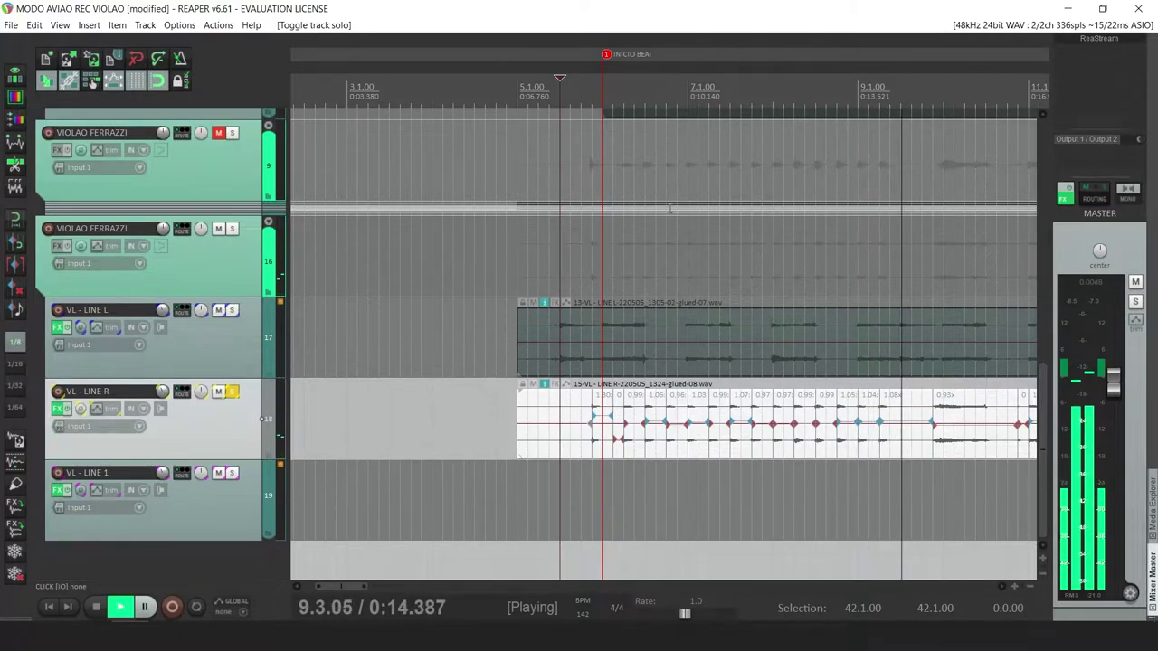
Remove the stretch marker just before bar 10 in the first VL - LINE R item and play from 9.4.50
key("space")
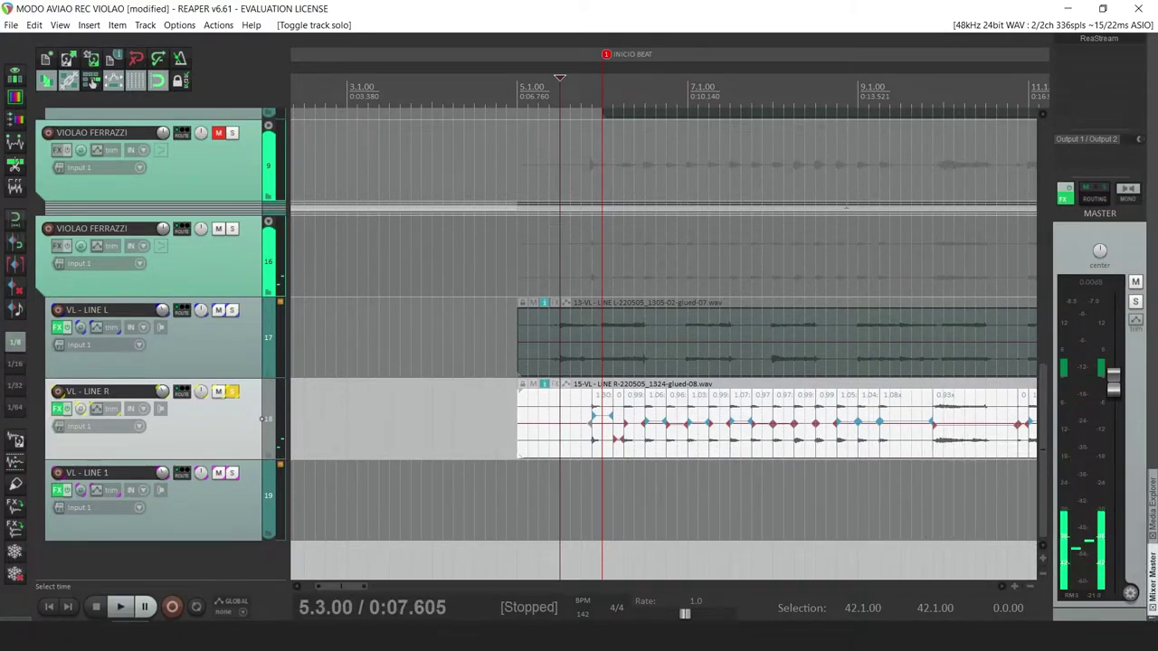
left_click(932, 420, "alt")
left_click(934, 424)
key("space")
scroll(934, 424, "up", 4)
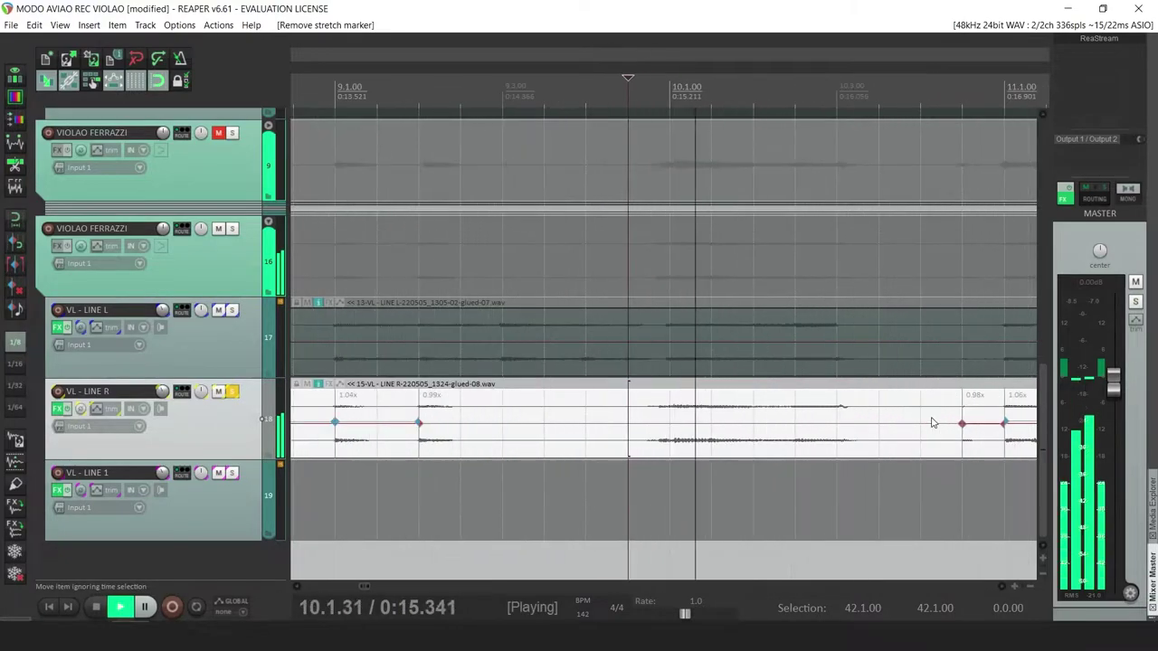
scroll(932, 423, "down", 3)
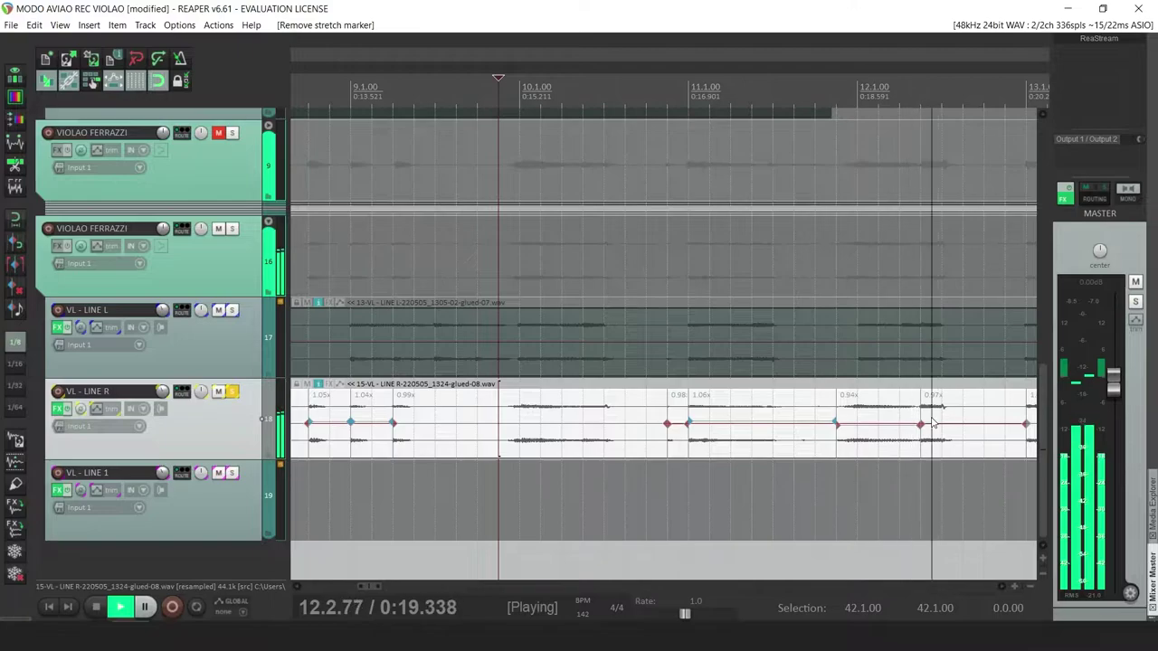
scroll(932, 422, "down", 3)
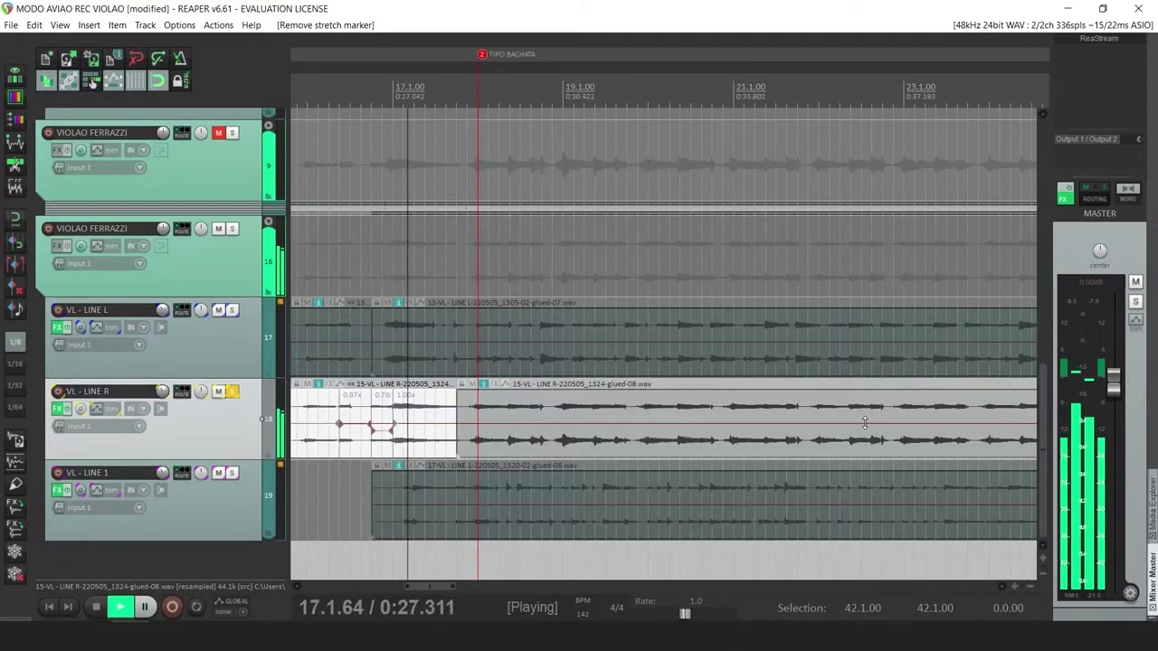
key("space")
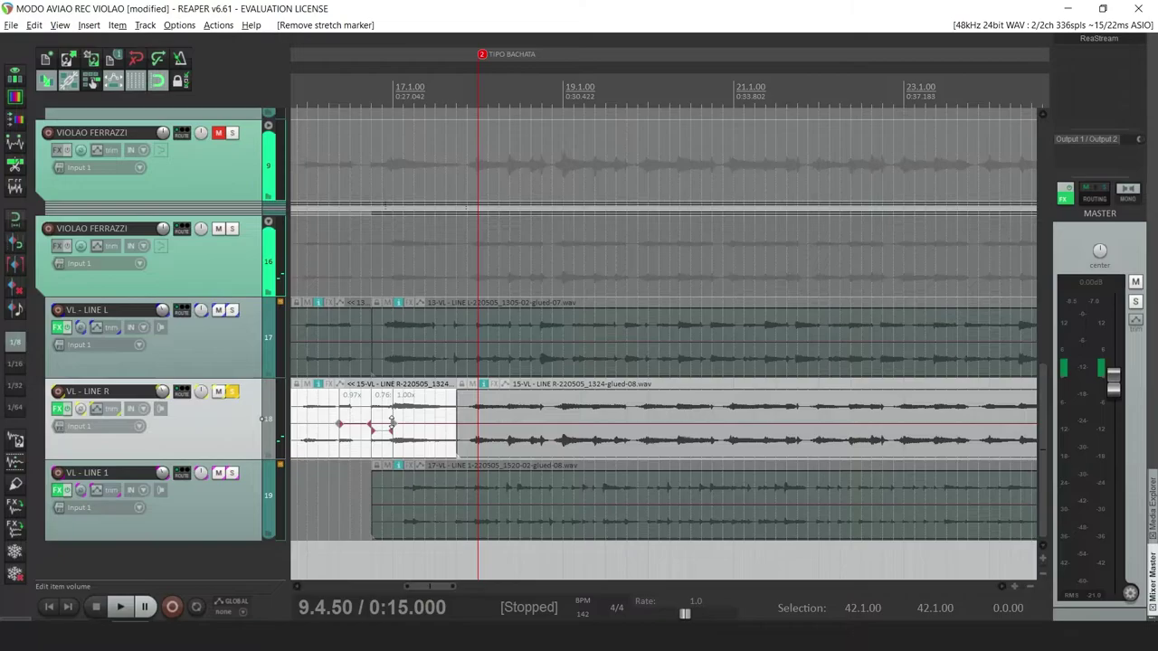
Play VL - LINE R from 9.4.50 and again from 16.3.00 to check the timing leading into bar 17
key("space")
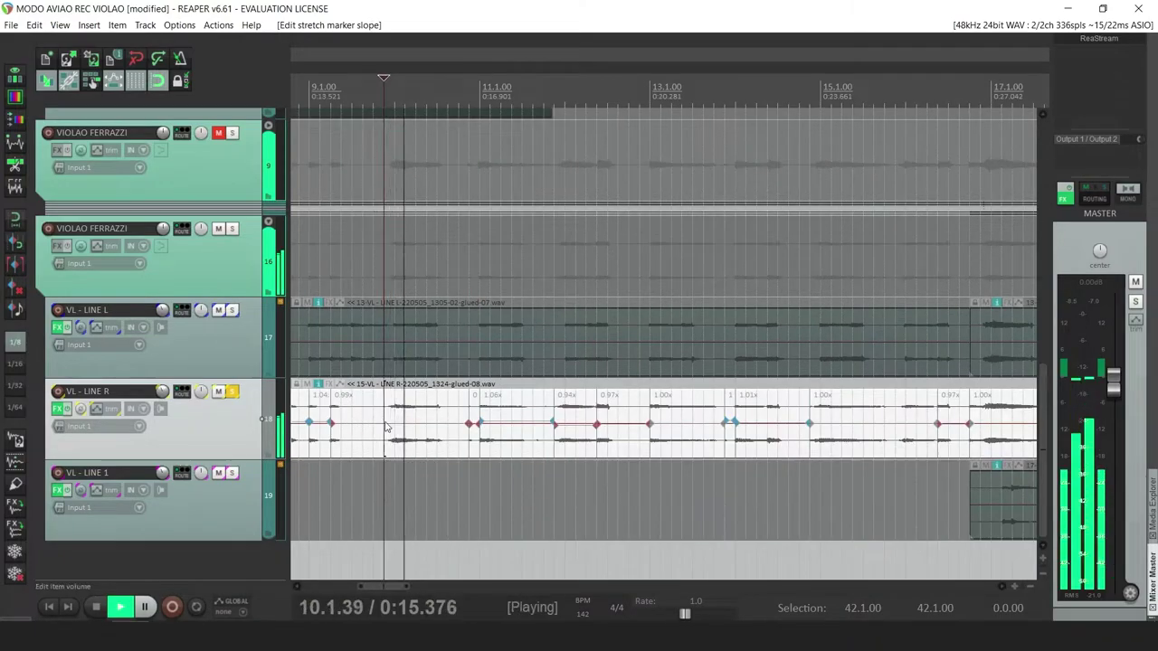
scroll(633, 426, "down", 5)
key("space")
left_click(530, 415)
scroll(529, 415, "up", 1)
scroll(530, 415, "up", 3)
key("space")
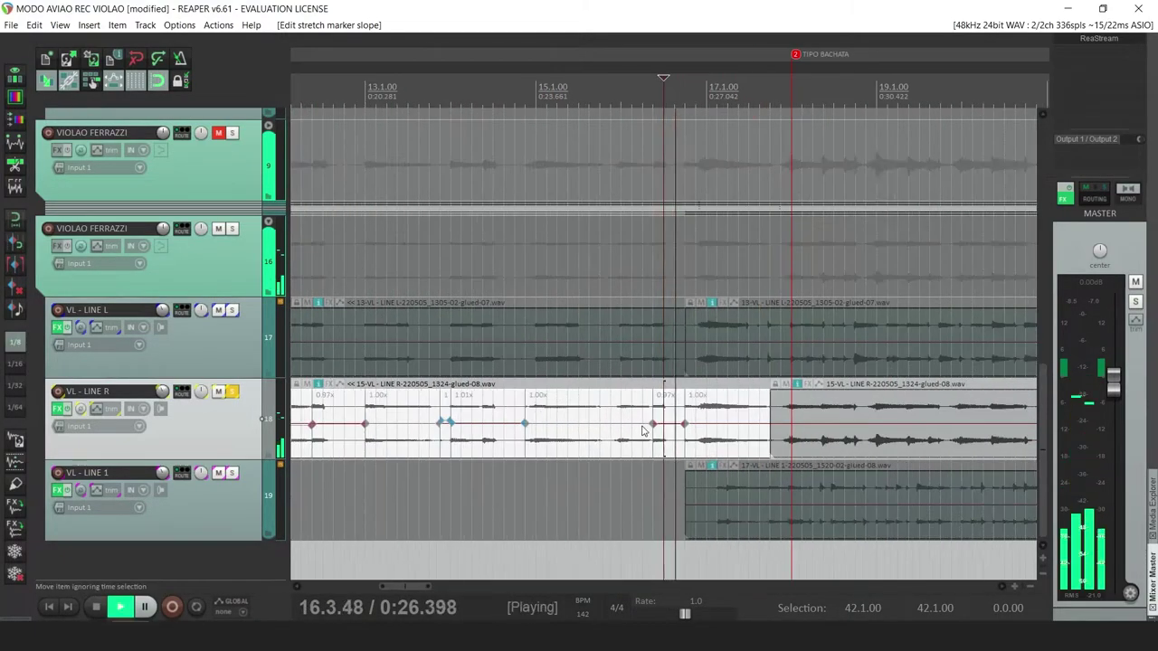
key("space")
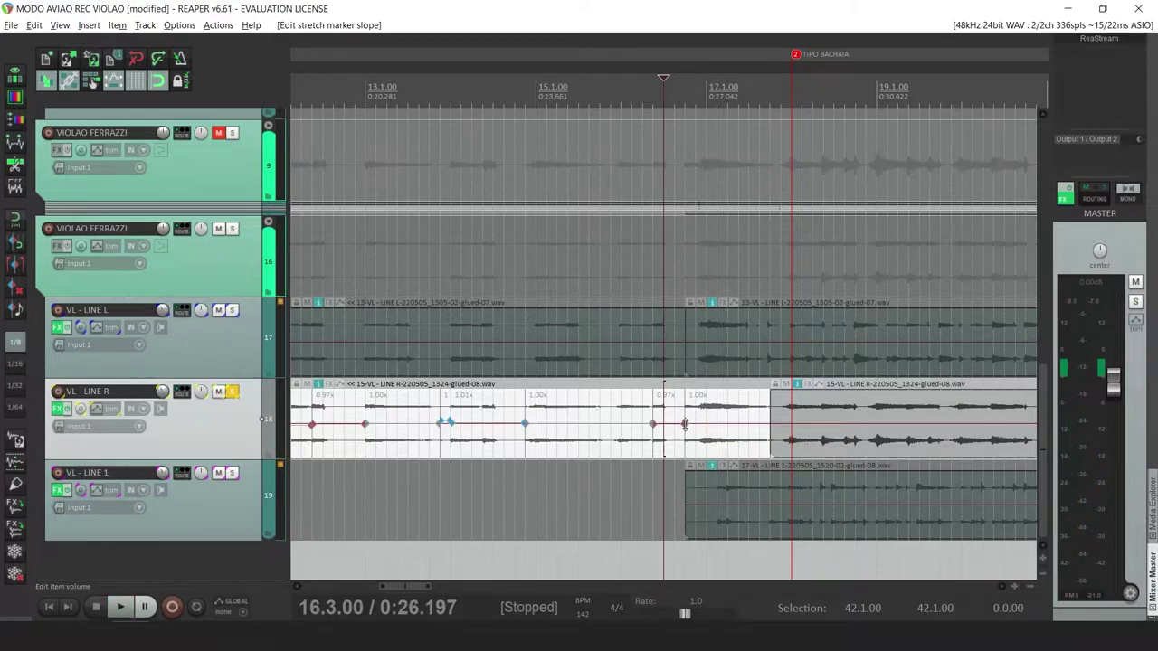
Add a stretch marker at the VL - LINE R note attack just before 17.1.00 and move it onto 17.1.00
left_click(688, 419)
scroll(685, 416, "up", 3)
key("space")
key("space")
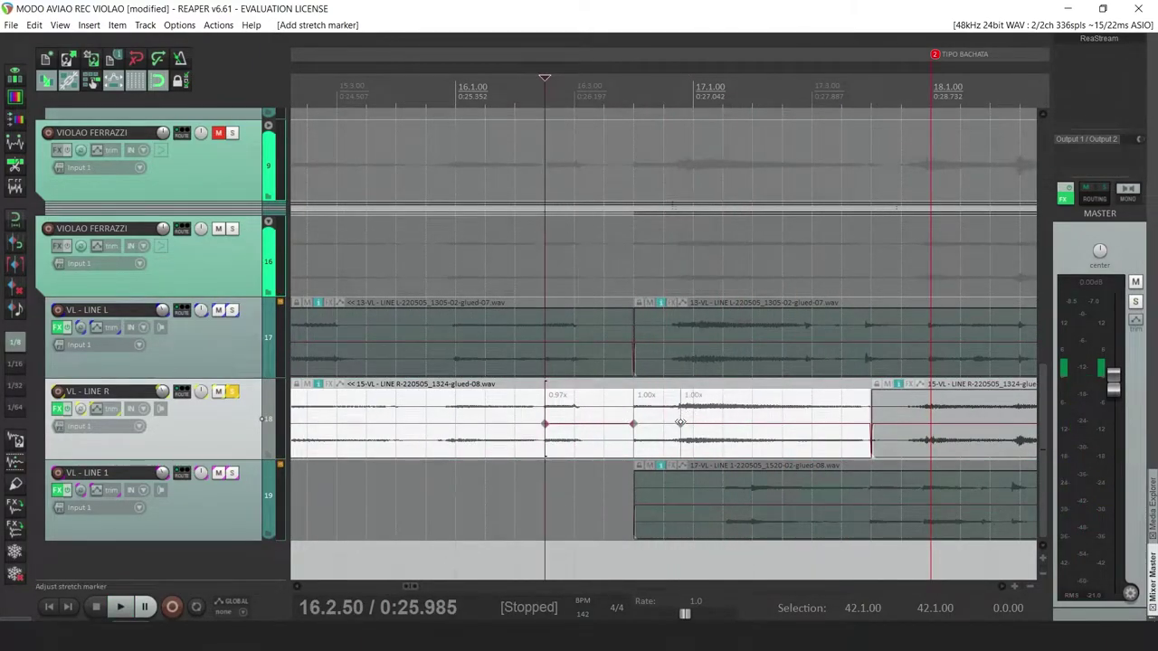
left_click_drag(681, 423, 693, 422)
left_click(604, 424)
key("space")
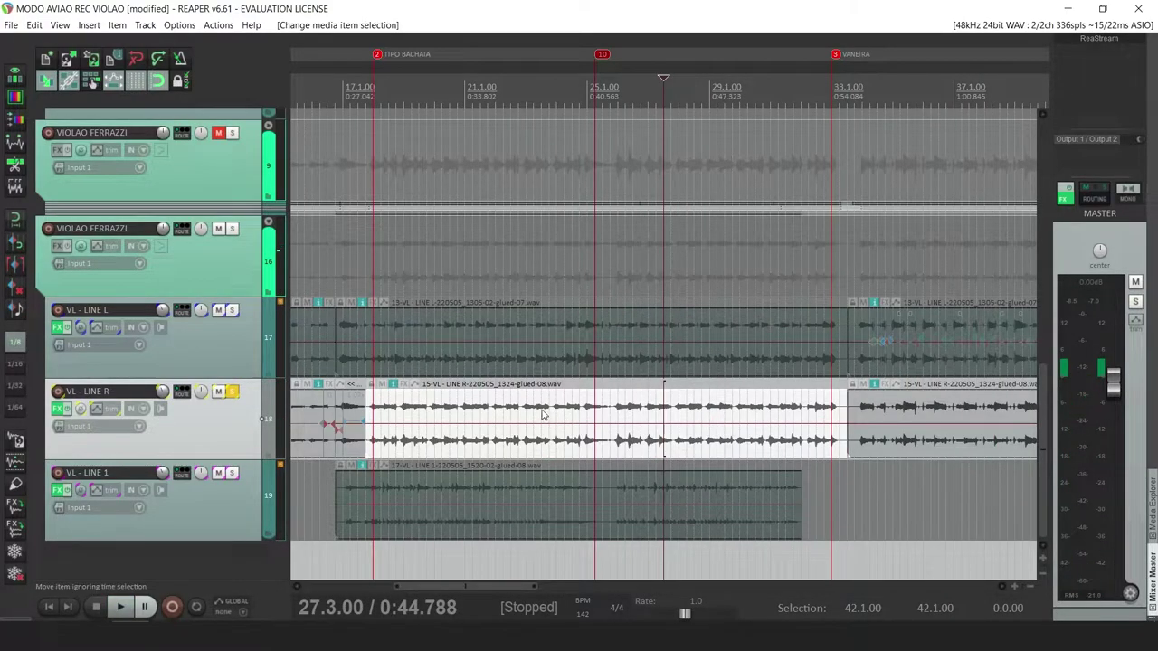
key("d")
scroll(511, 414, "up", 2)
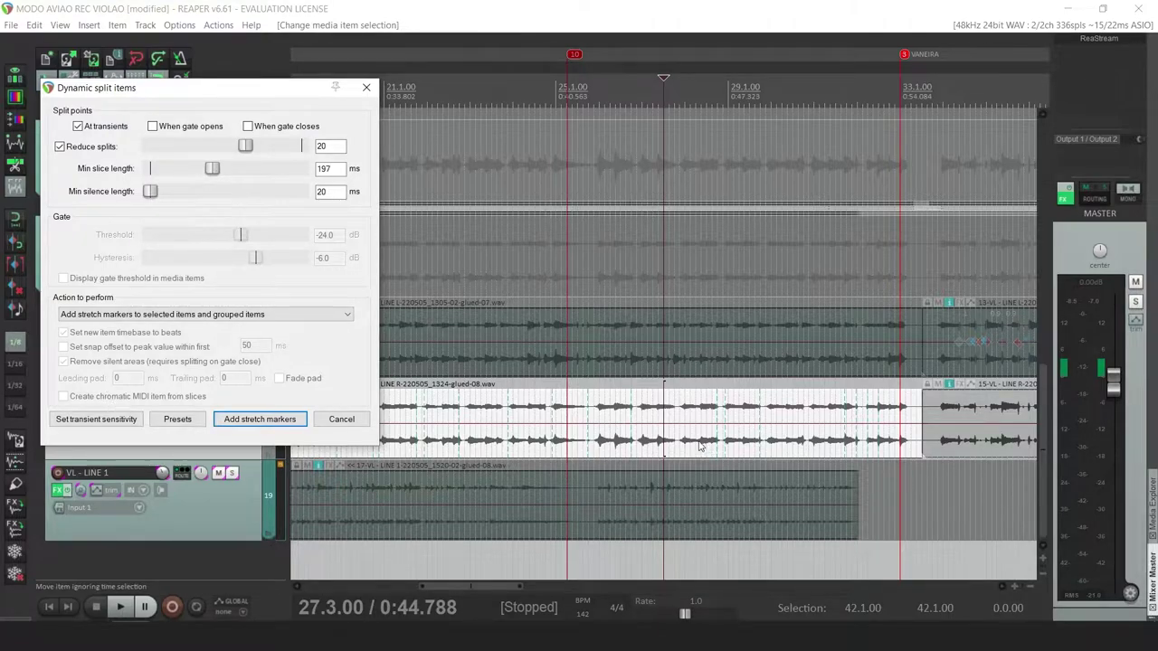
left_click(482, 438)
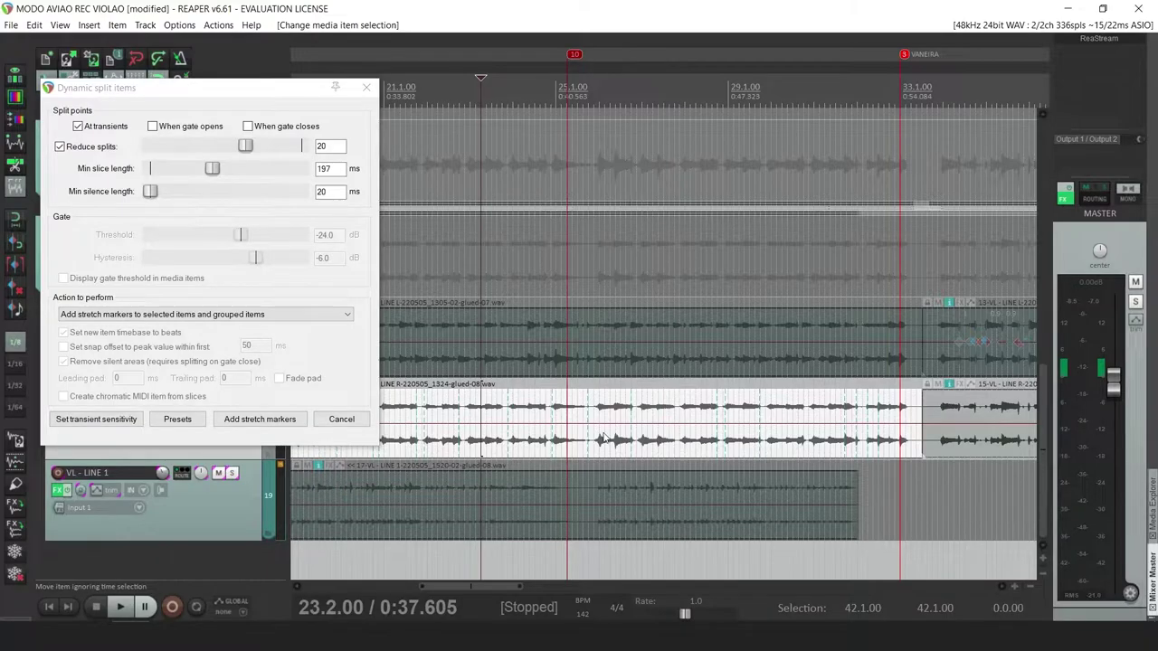
key("Escape")
Play the second VL - LINE R item from its start to hear its timing before adding stretch markers
left_click(510, 431)
key("space")
key("space")
left_click(401, 416)
key("space")
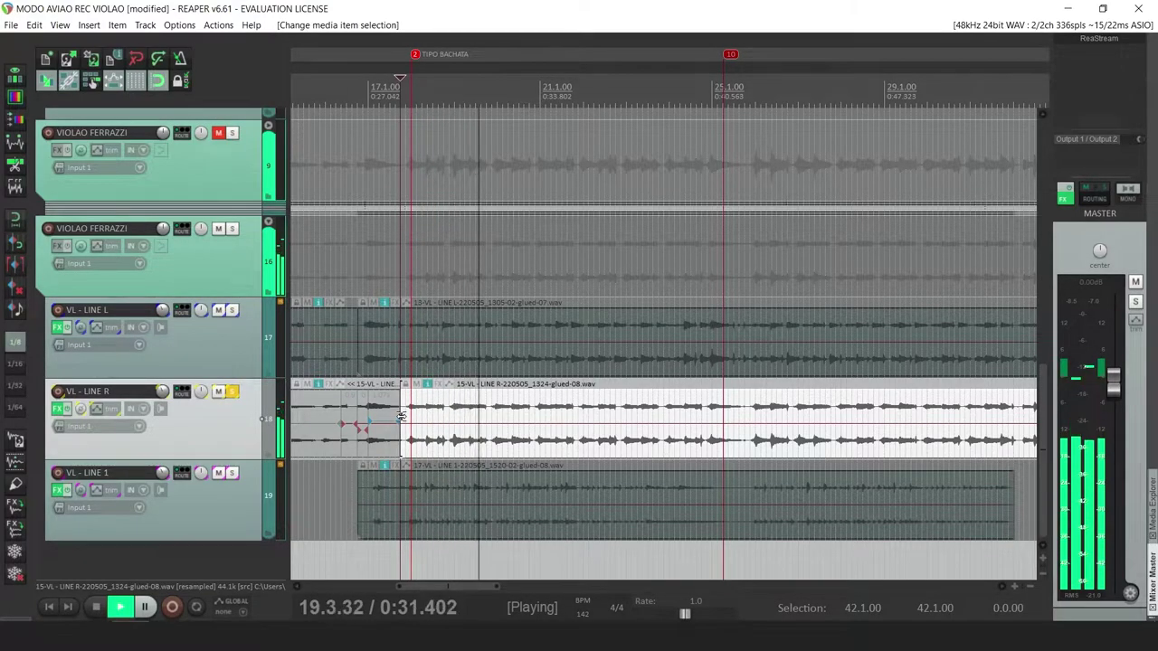
key("space")
left_click(449, 438)
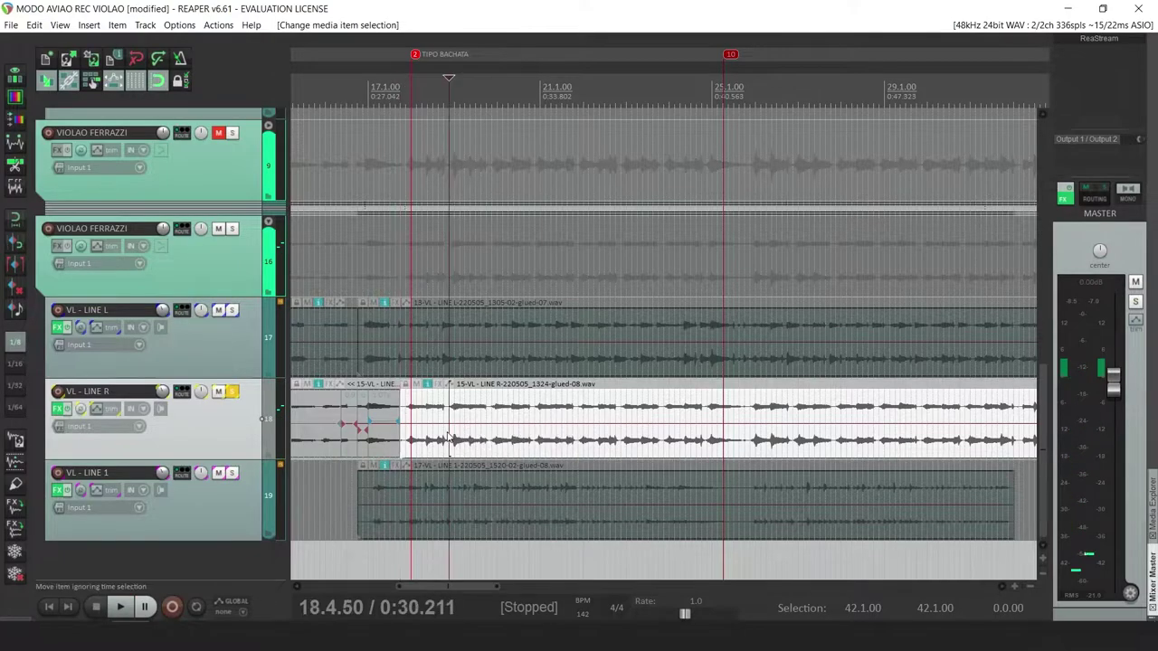
Set up dynamic splitting at transients for the second VL - LINE R item with a minimum slice length of 363 ms
key("d")
scroll(529, 445, "up", 3)
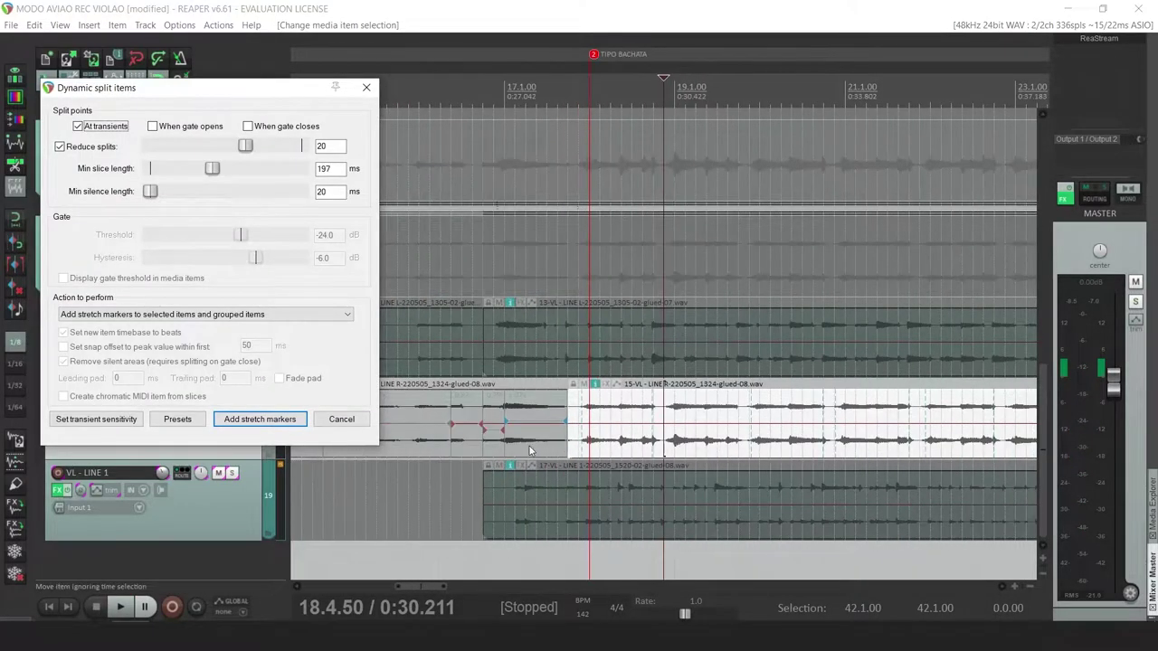
scroll(782, 336, "down", 4)
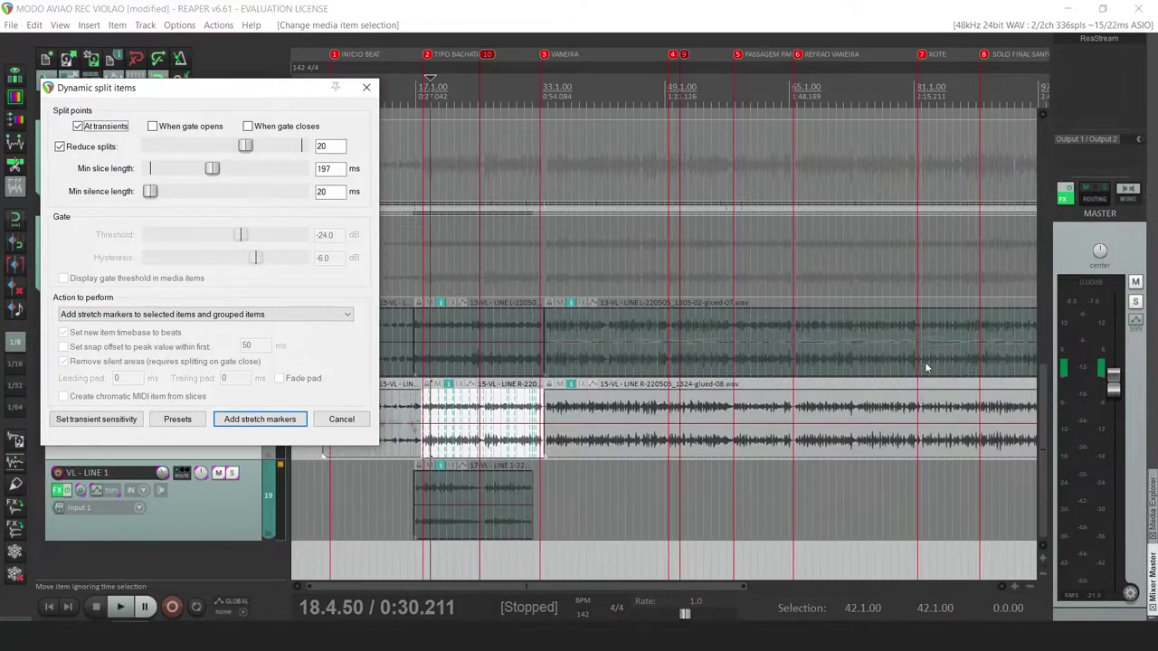
scroll(496, 423, "up", 3)
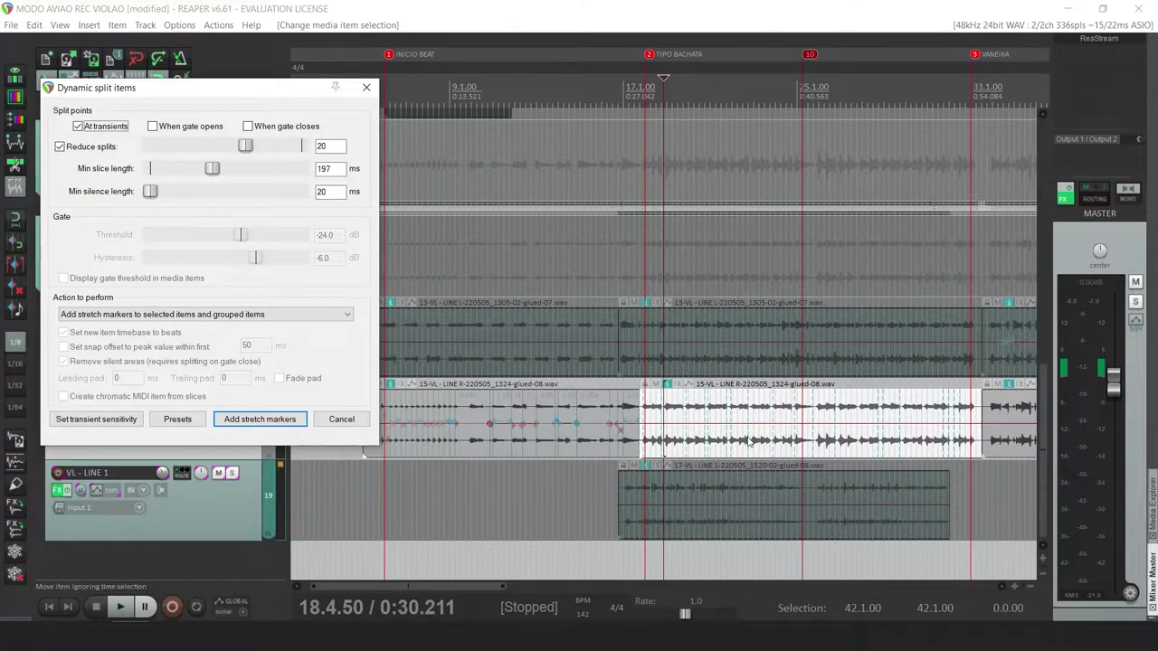
scroll(750, 441, "up", 2)
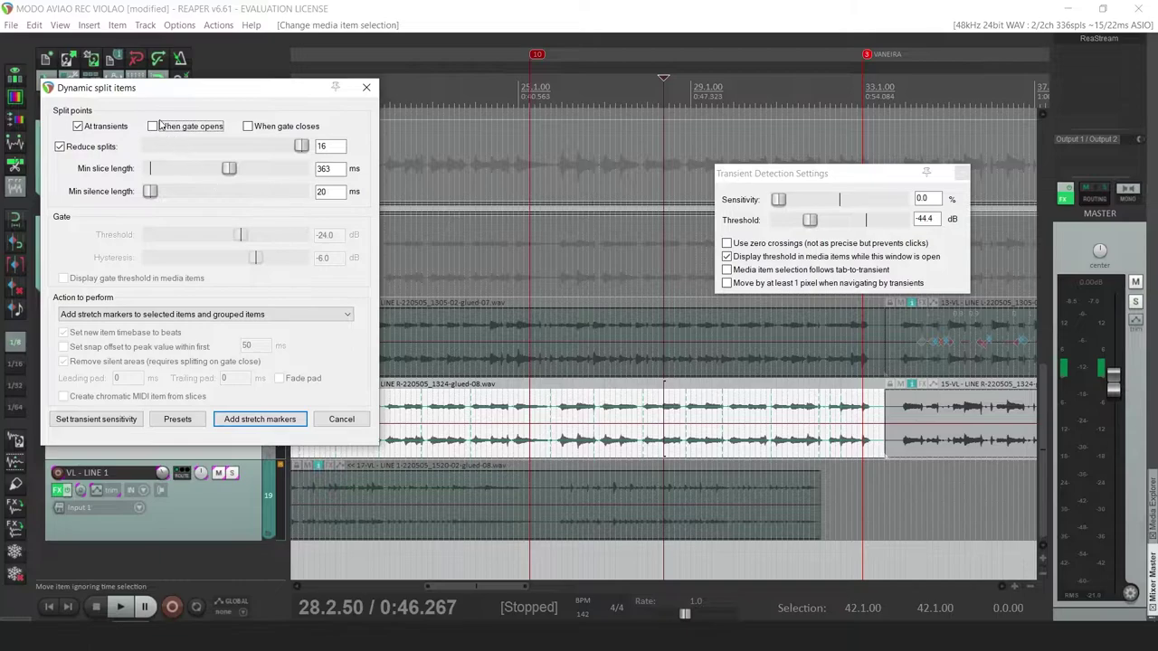
Add stretch markers at transients and gate openings in the second VL - LINE R item and snap them to the grid
left_click(153, 128)
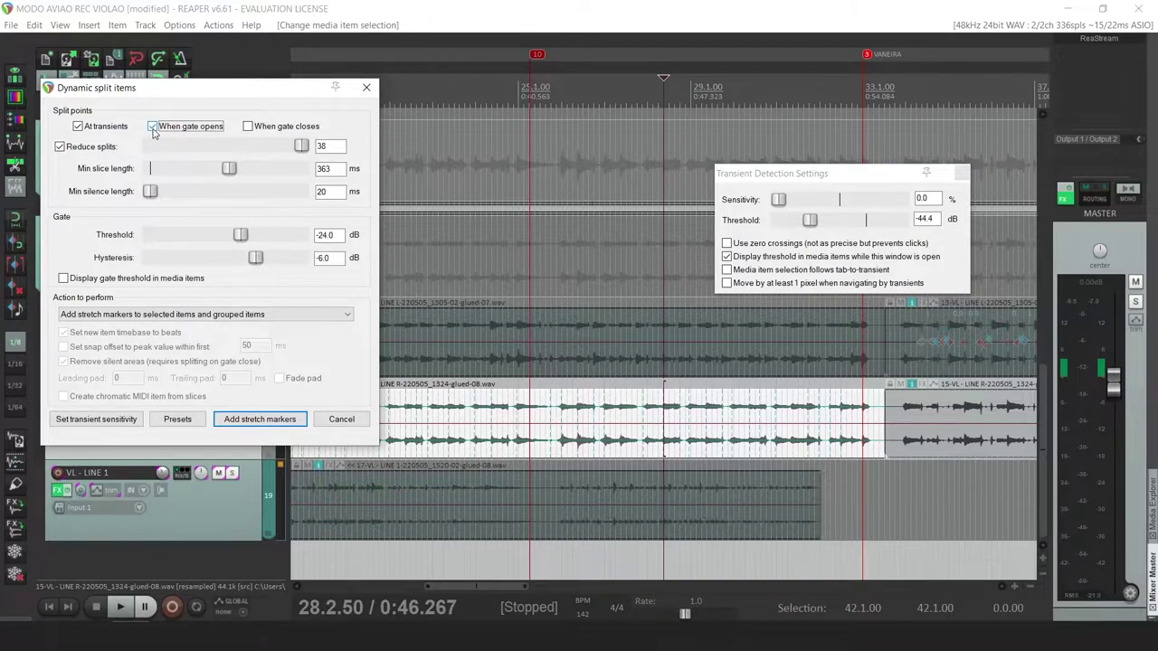
left_click(268, 418)
scroll(437, 453, "down", 3)
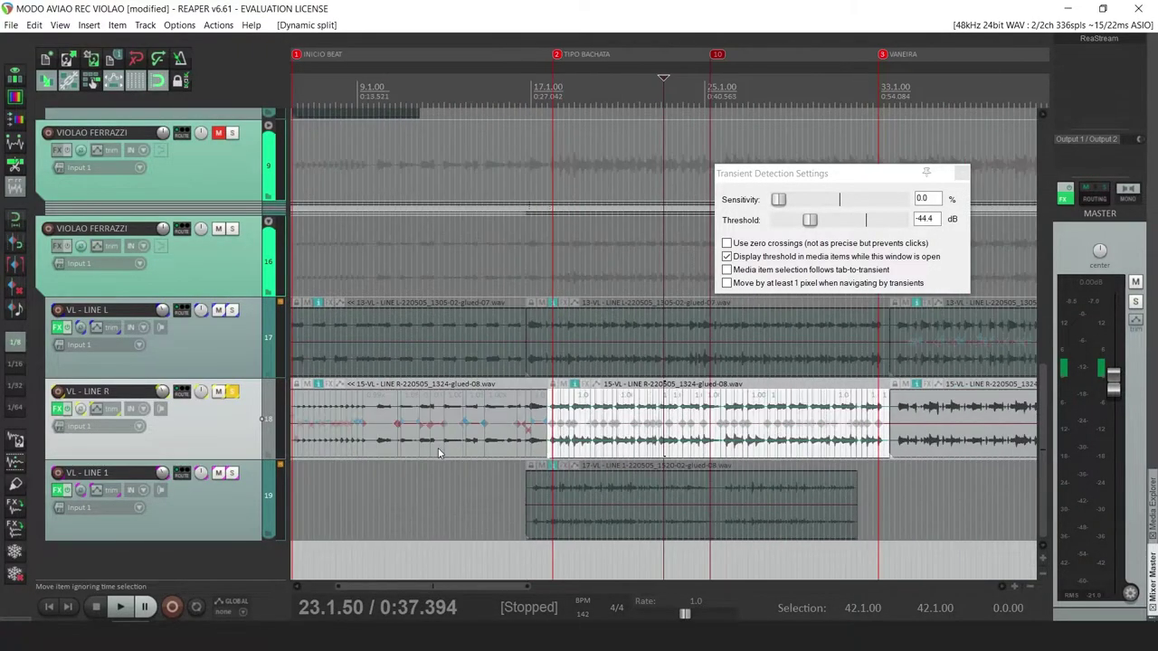
key("q")
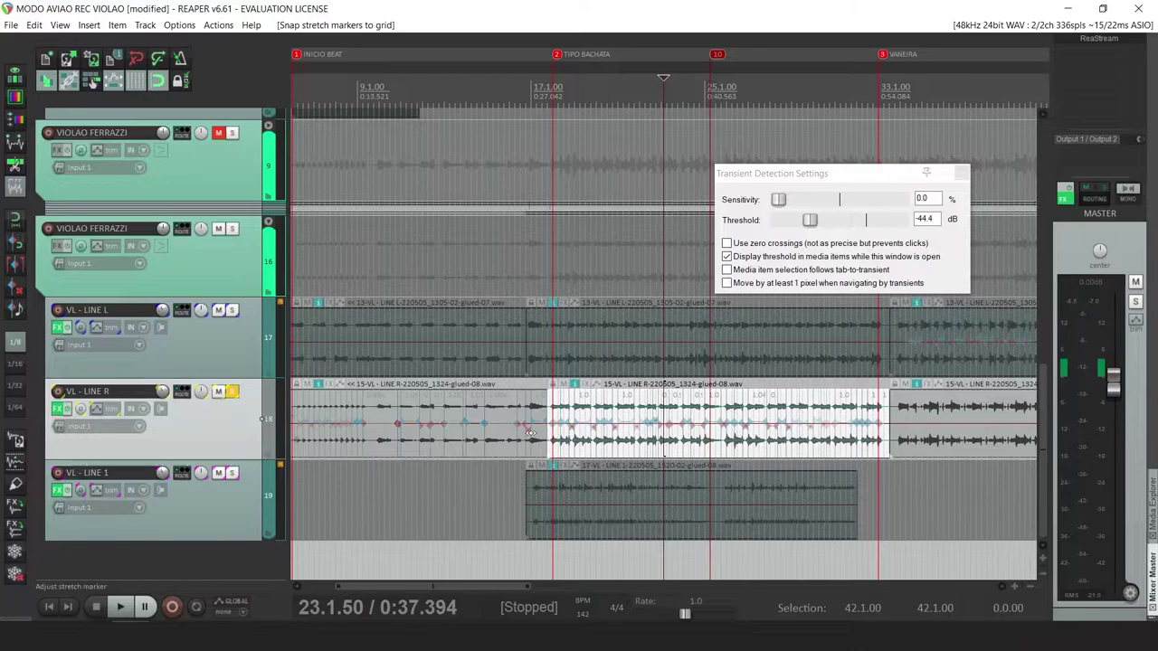
Play the quantized opening of the second VL - LINE R item from 17.4.50 around the TIPO BACHATA marker
scroll(567, 422, "up", 4)
left_click(346, 414)
key("space")
scroll(345, 414, "up", 4)
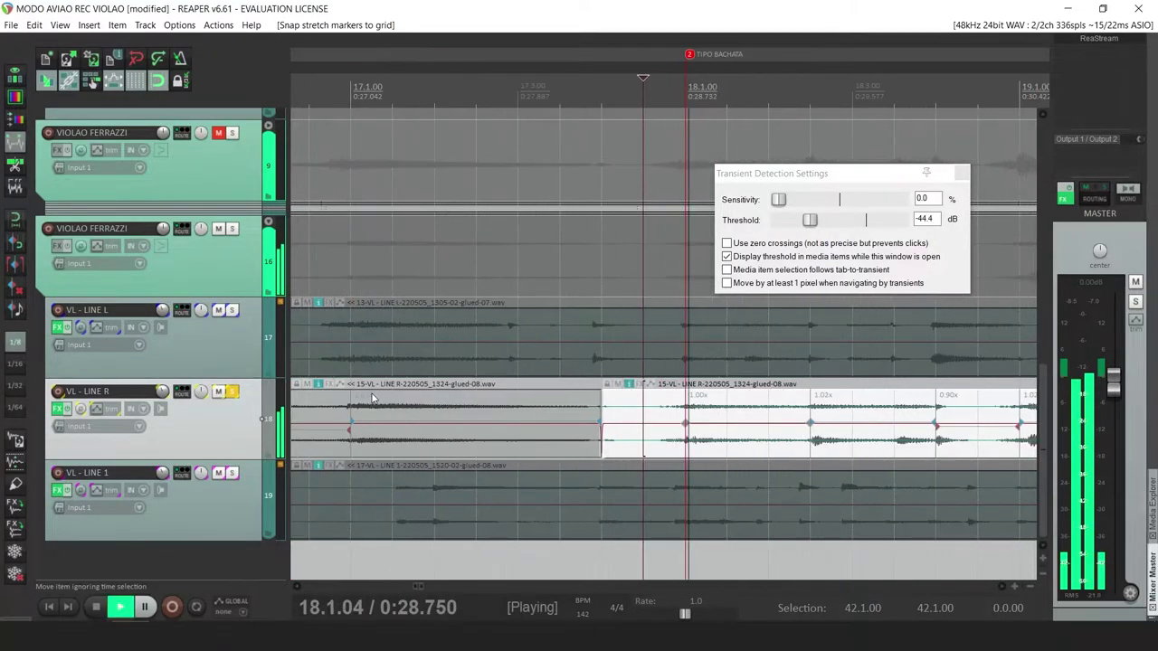
key("space")
Remove the misplaced stretch marker at 19.1.00 in the second VL - LINE R item and listen to the passage
left_click(742, 425, "alt")
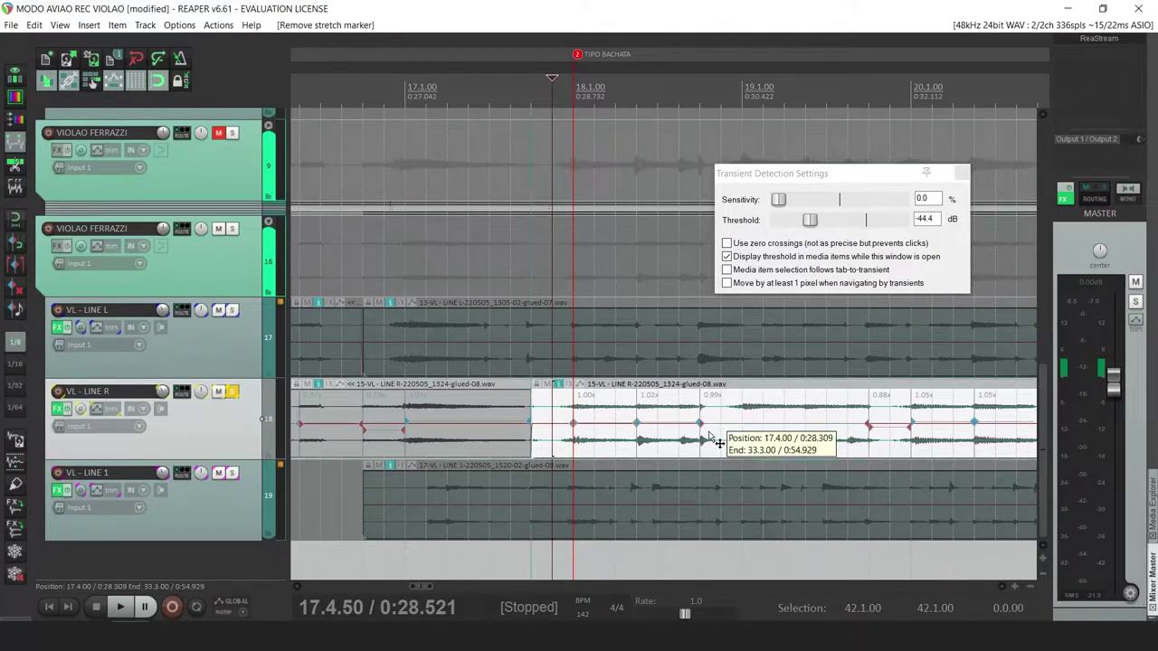
left_click(708, 439)
key("space")
key("space")
Add a stretch marker at the attack just after 19.1.00, align it to 19.1.00, and play from 18.3.50
left_click(741, 449)
scroll(740, 450, "up", 3)
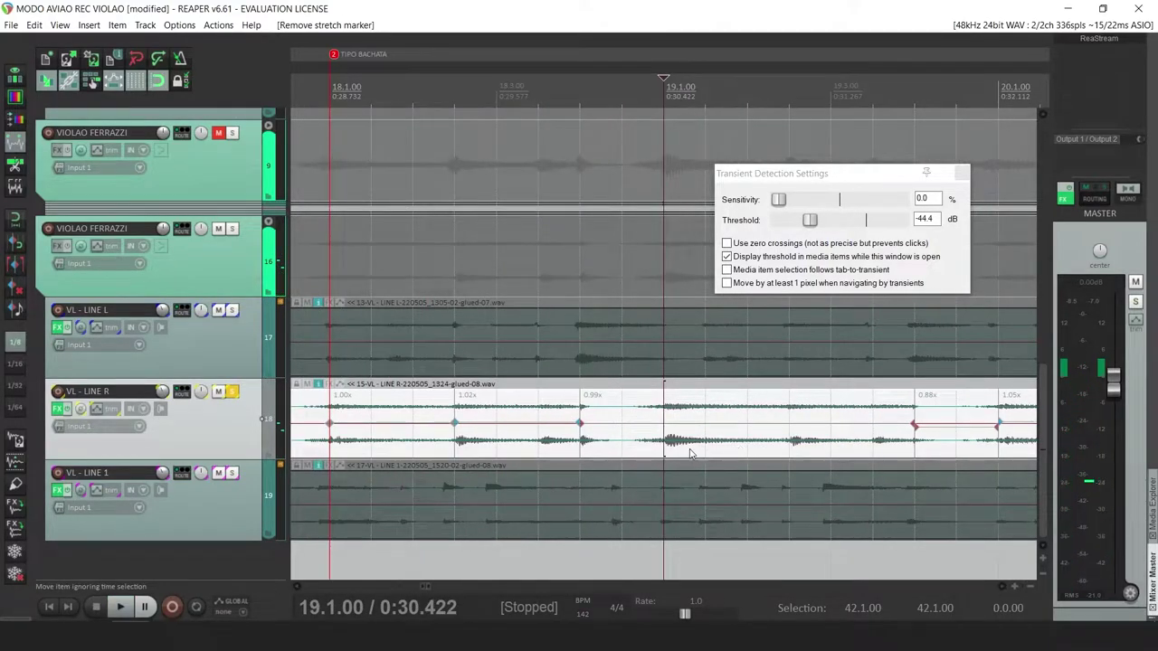
key("Tab")
key("ctrl+z")
key("shift+Tab")
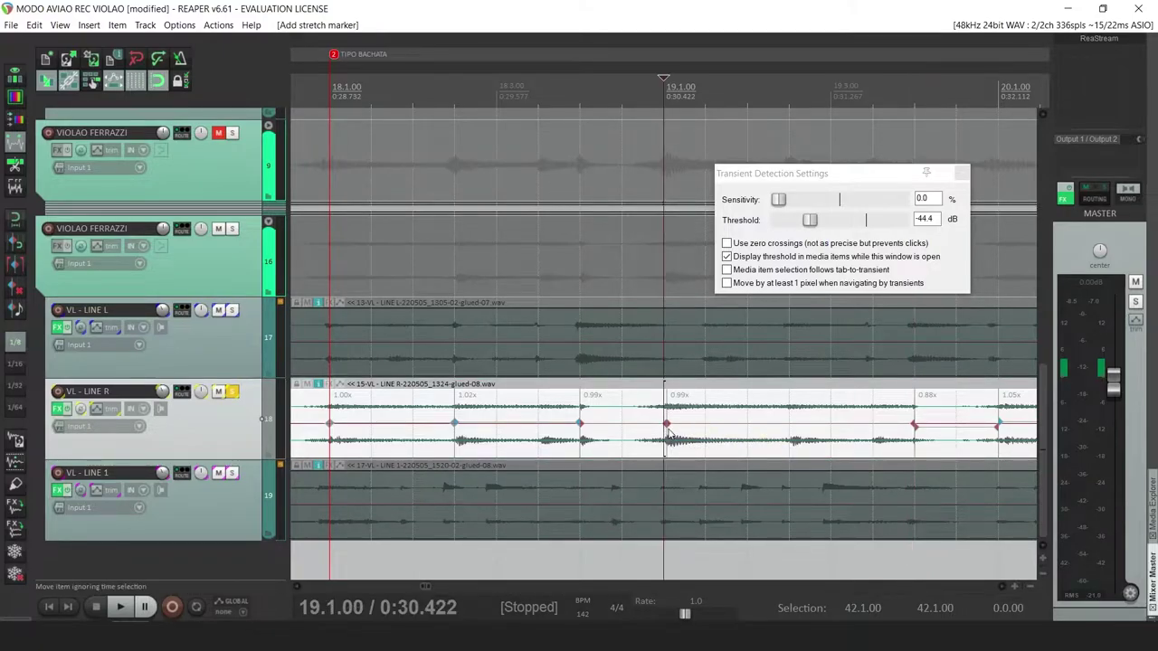
left_click_drag(667, 425, 663, 425)
left_click(533, 423)
key("space")
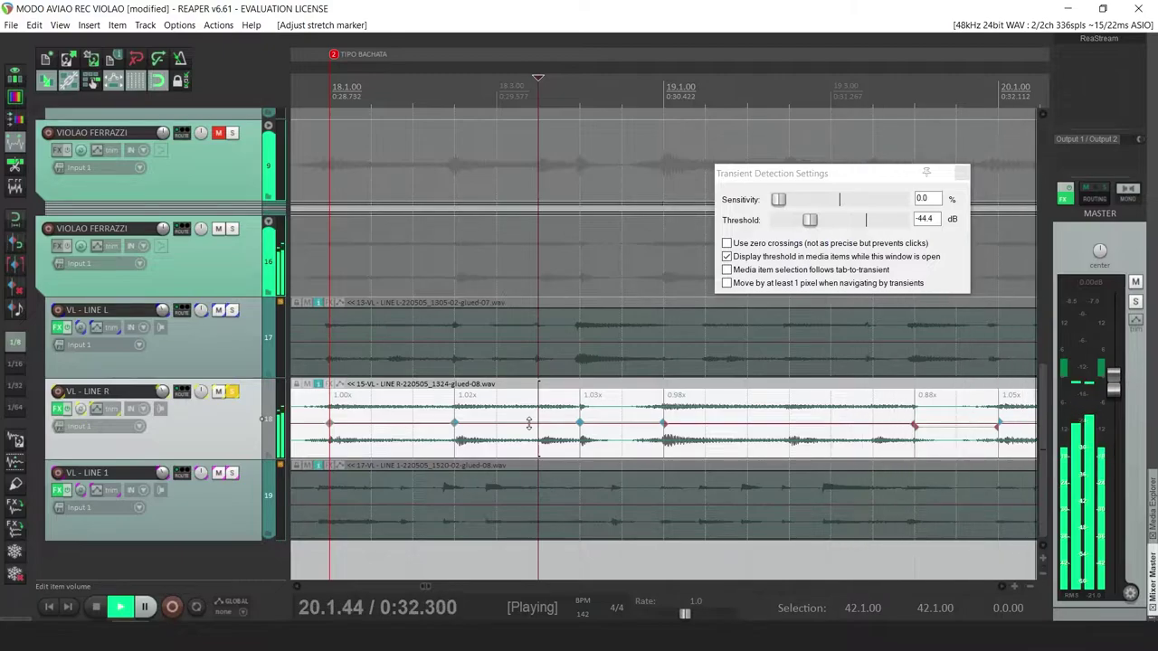
key("space")
Remove the stretch marker at 20.1.00 in the second VL - LINE R item and play from 19.4.00
left_click(403, 438)
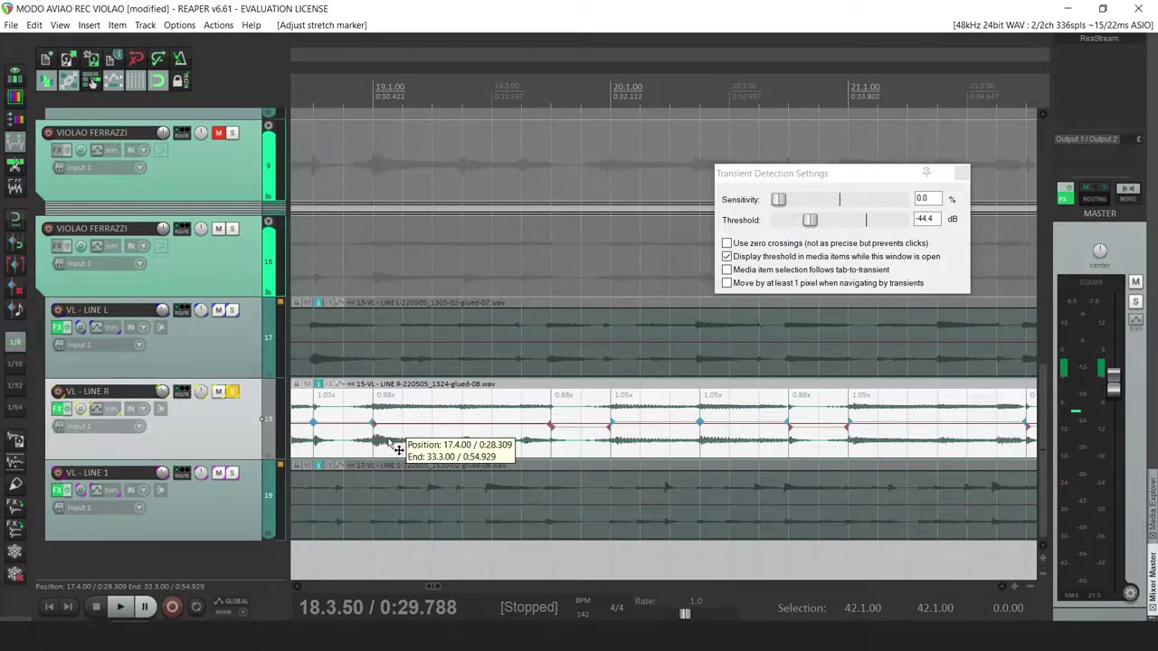
left_click(549, 447)
key("space")
key("space")
left_click(610, 432, "alt")
key("space")
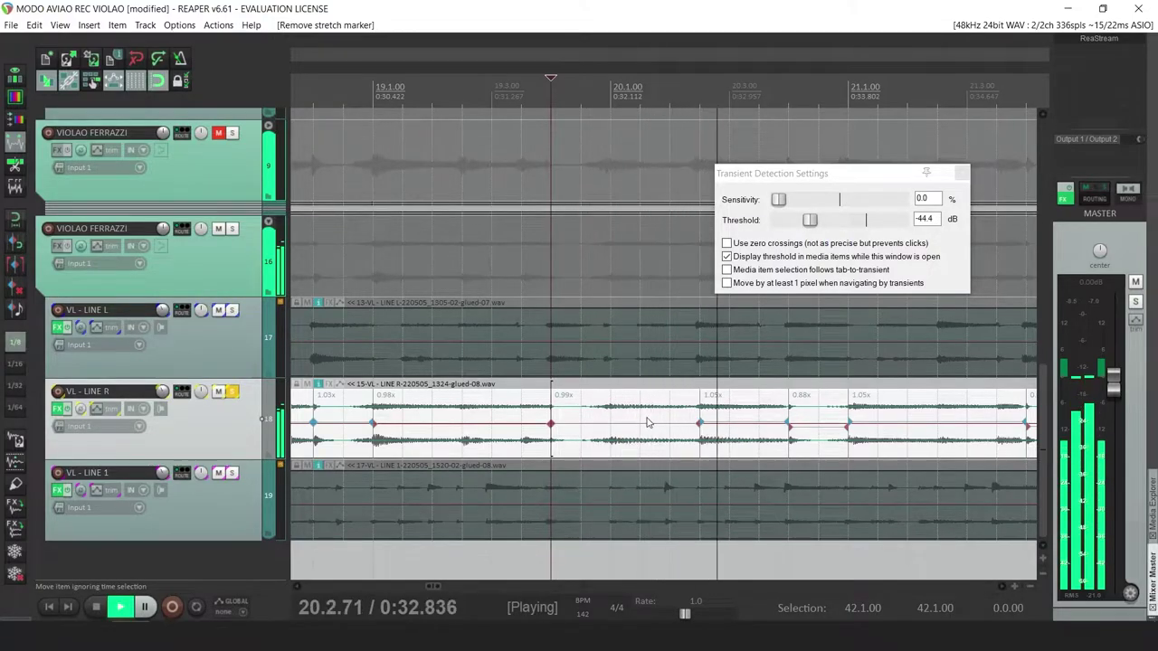
key("space")
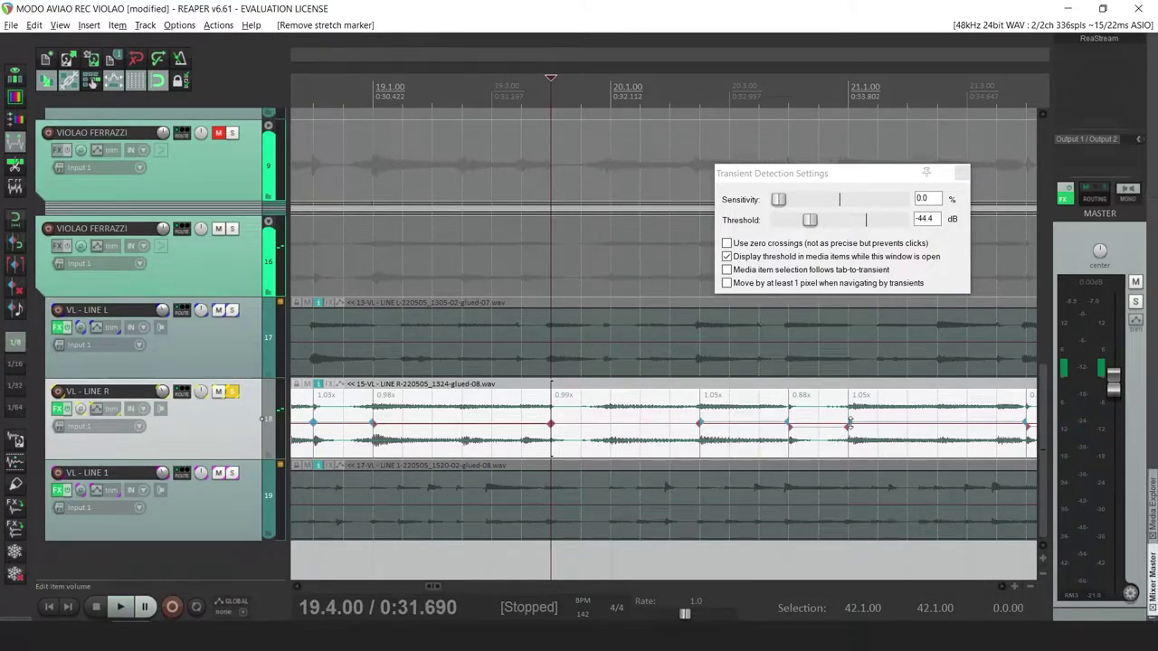
Remove the stretch marker at 21.1.00 in the second VL - LINE R item and close the transient detection settings
left_click(848, 425, "alt")
left_click(960, 173)
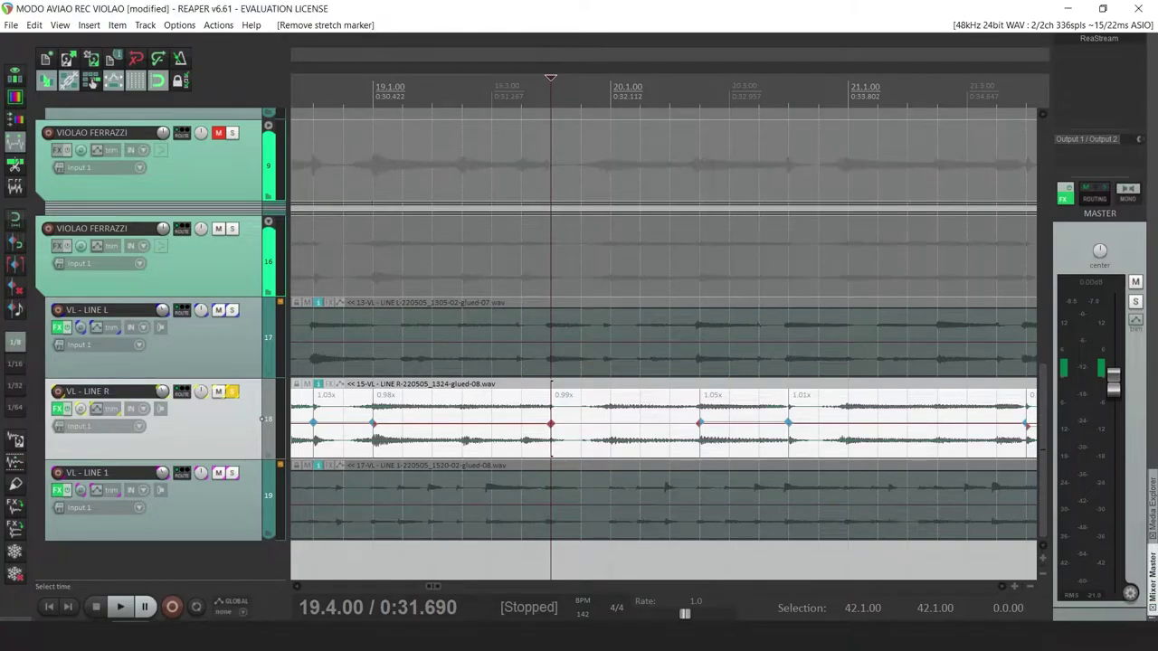
Find the note attack just before 21.1.00, add a stretch marker there, and move it onto 21.1.00
key("Tab")
key("Tab")
key("Tab")
key("Tab")
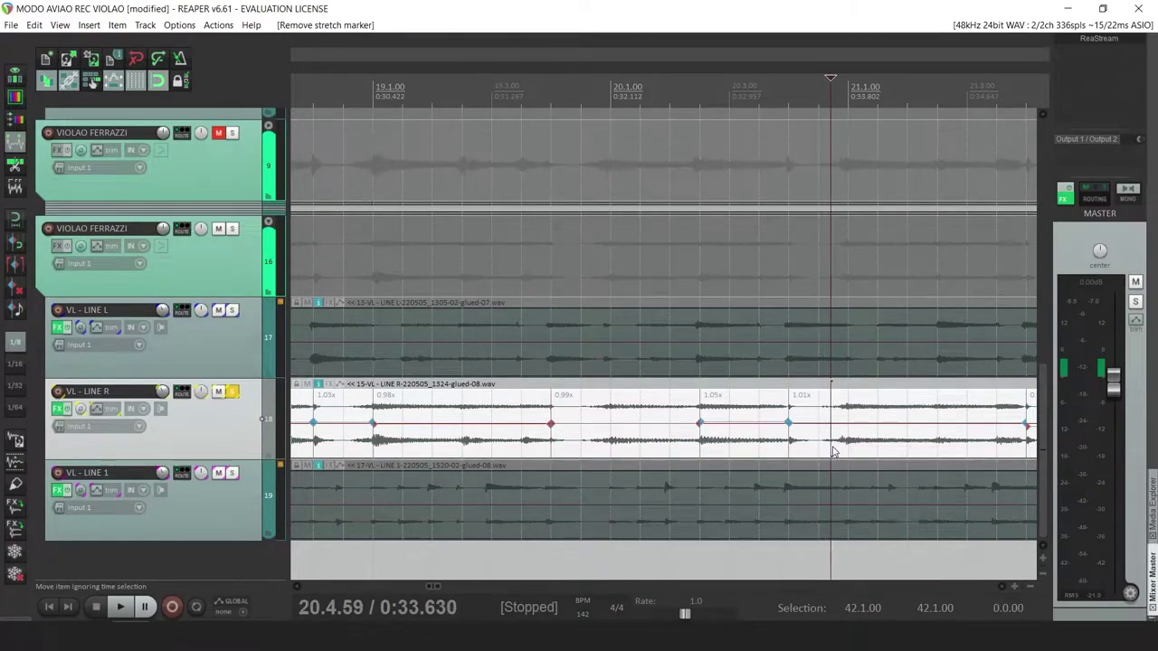
scroll(712, 448, "down", 5)
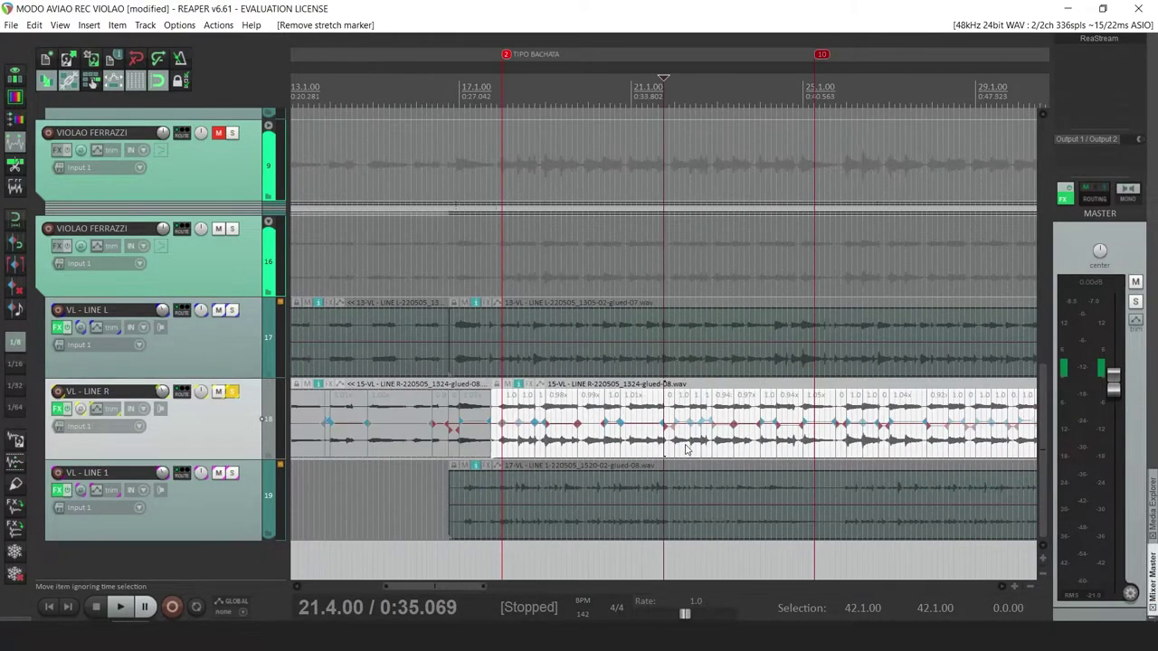
left_click(631, 444)
scroll(651, 444, "up", 8)
key("shift+w")
left_click_drag(632, 423, 663, 424)
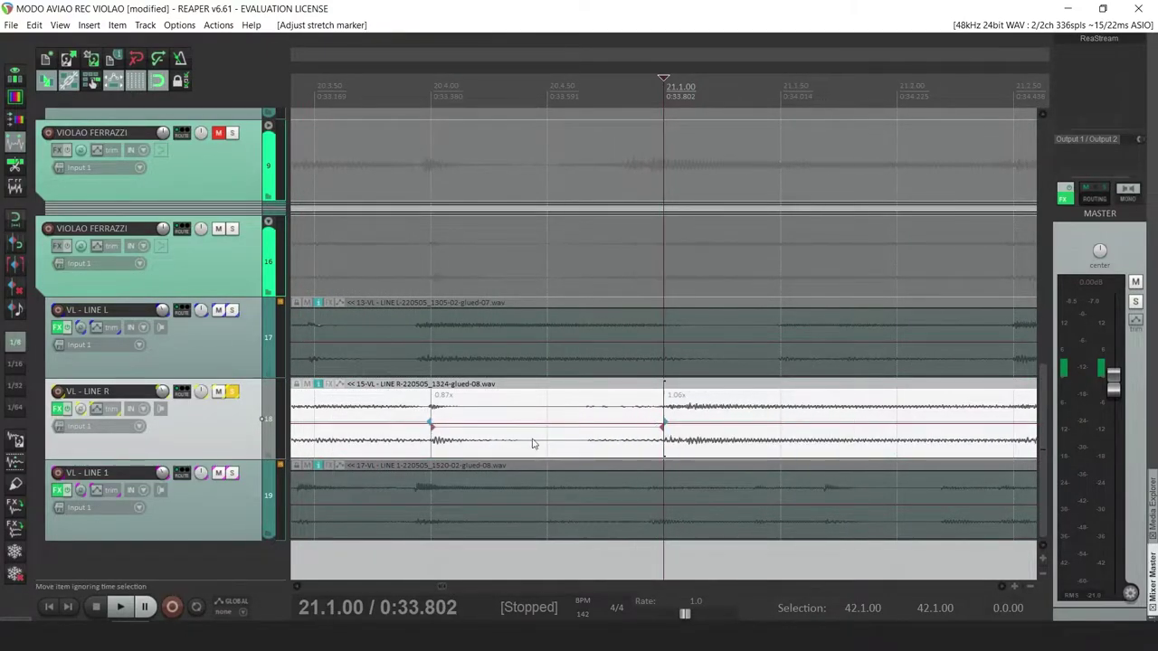
Play VL - LINE R from 20.4.00 to check the corrected note at 21.1.00 and the bar after it
left_click(433, 444)
key("space")
scroll(680, 418, "down", 4)
key("space")
key("space")
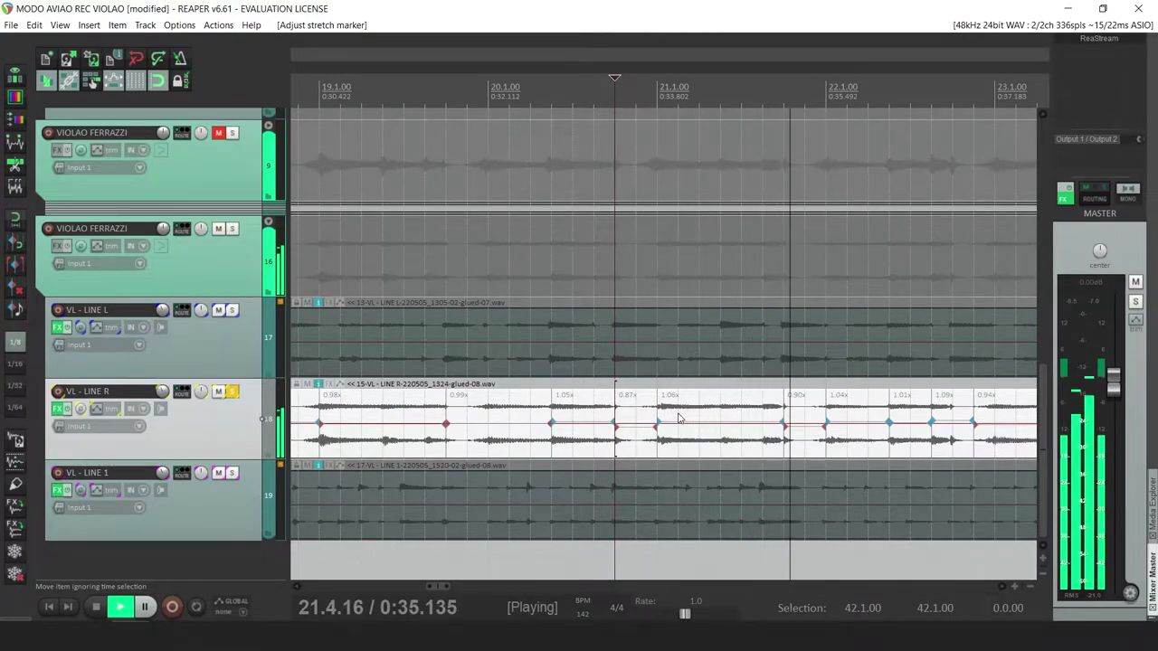
key("space")
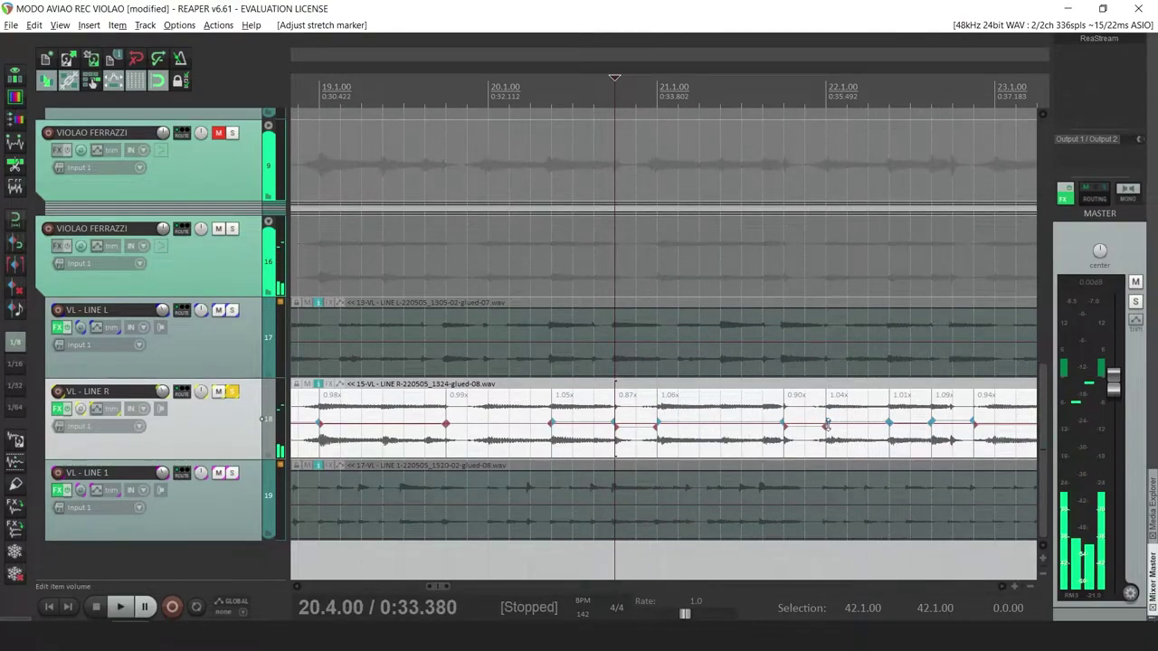
Remove the stretch marker at 22.1.00 in the VL - LINE R item and play from 21.3.50
left_click(825, 424, "alt")
left_click(764, 441)
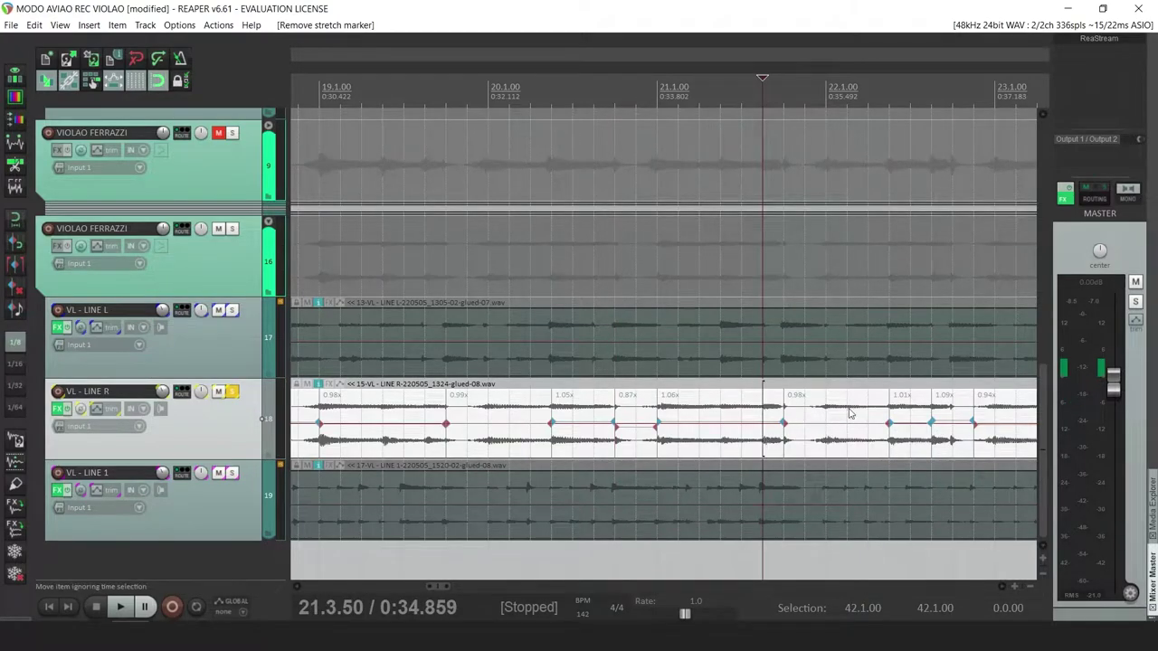
key("space")
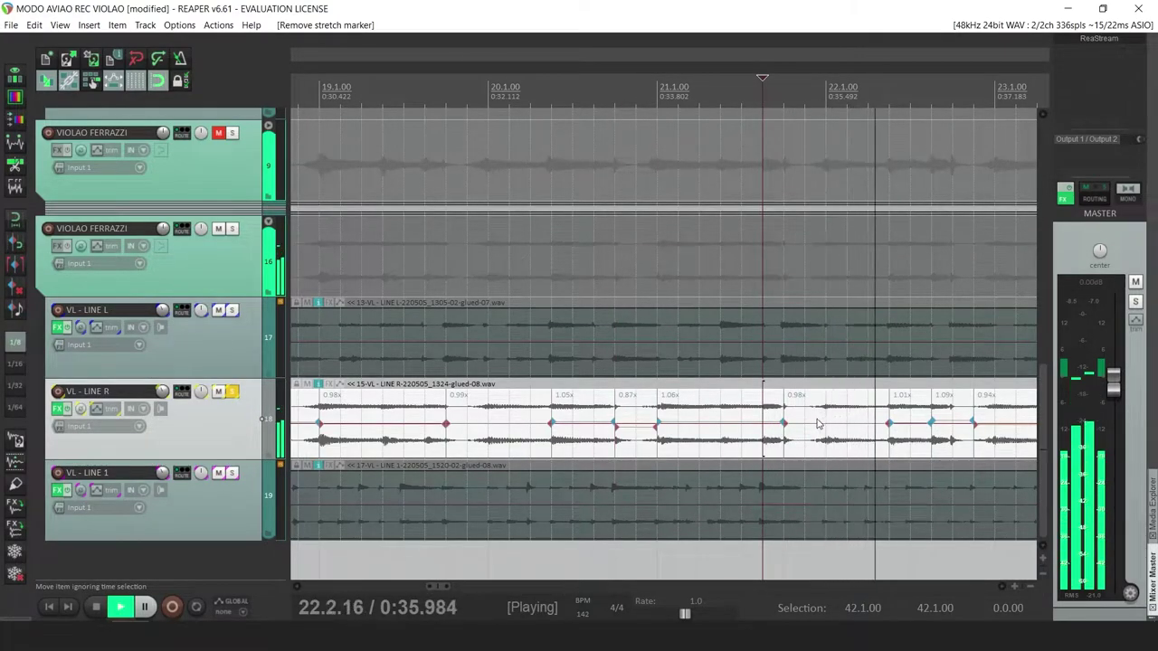
key("space")
Add a stretch marker at 22.3.95 in VL - LINE R, move it onto 22.4.00, and play from just before it
left_click(967, 447)
left_click(936, 445)
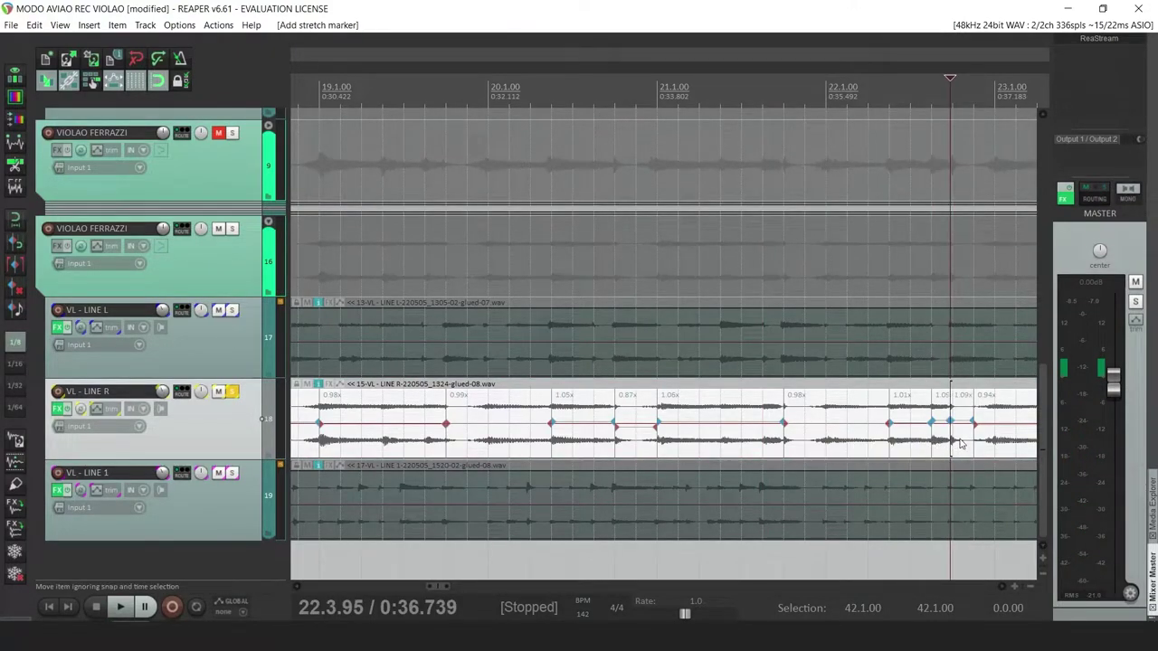
left_click_drag(950, 422, 954, 422)
left_click(925, 422)
key("space")
scroll(924, 423, "down", 2)
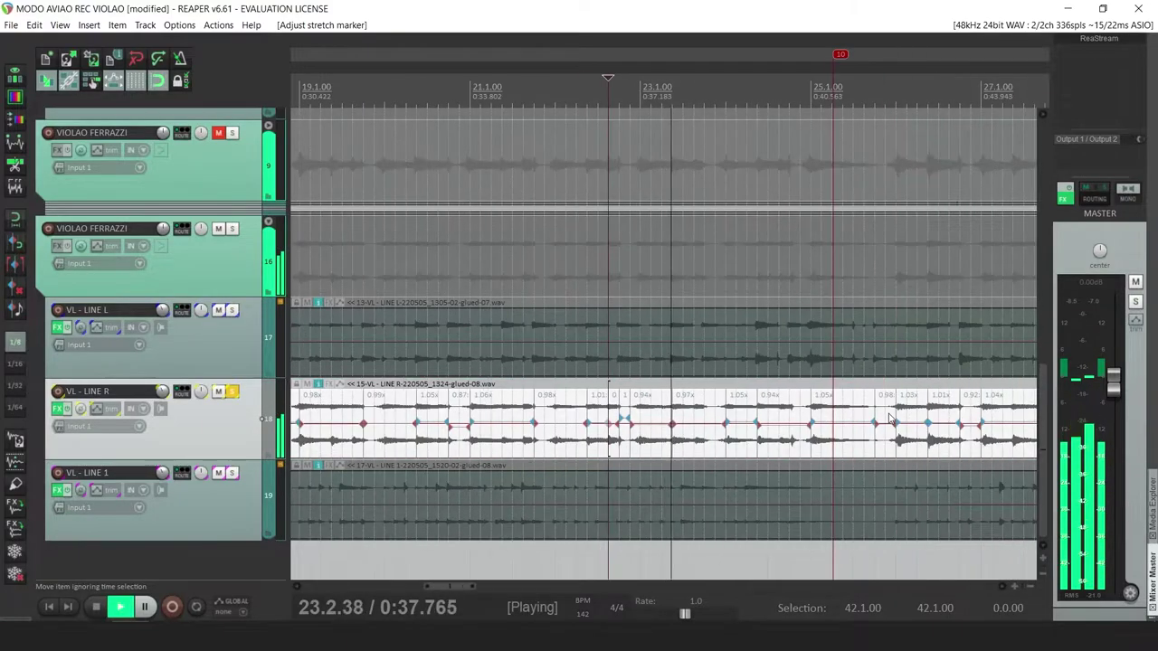
Add a stretch marker just after 23.3.50 in VL - LINE R, move it onto 23.3.50, and play from 23.2.00
scroll(703, 422, "up", 2)
left_click(676, 421)
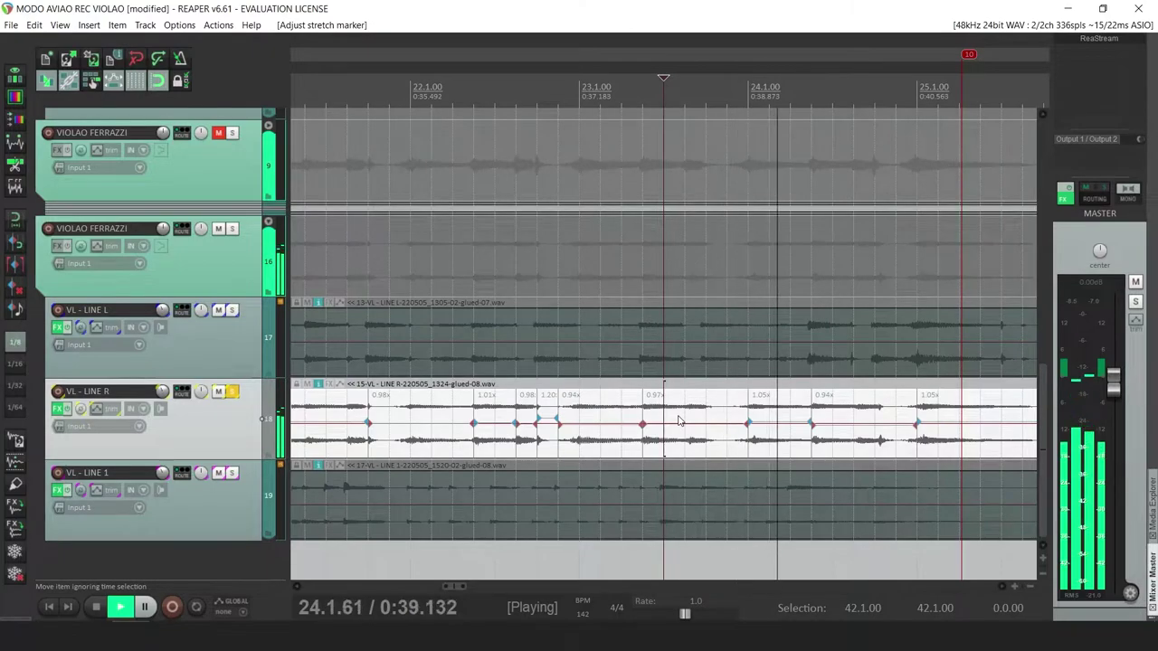
key("space")
key("w")
left_click_drag(688, 426, 684, 428)
left_click(626, 424)
key("space")
scroll(658, 416, "up", 4)
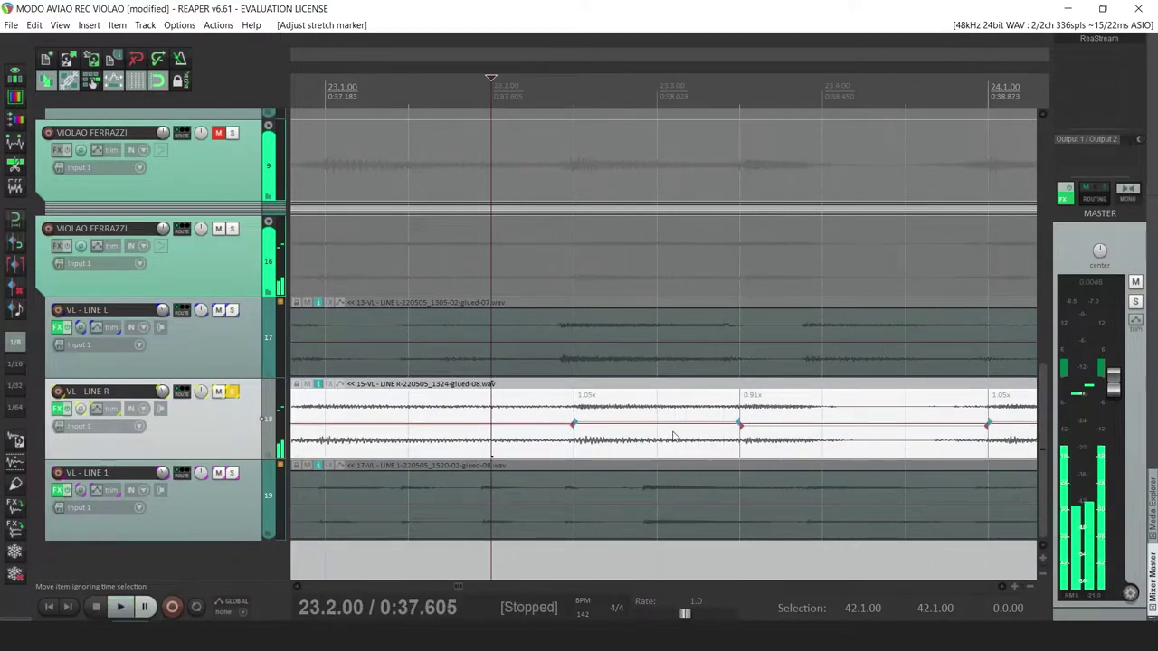
key("space")
Undo that marker, add one closer to the note's attack, move it onto 23.3.50, and play the passage again
key("ctrl+z")
key("w")
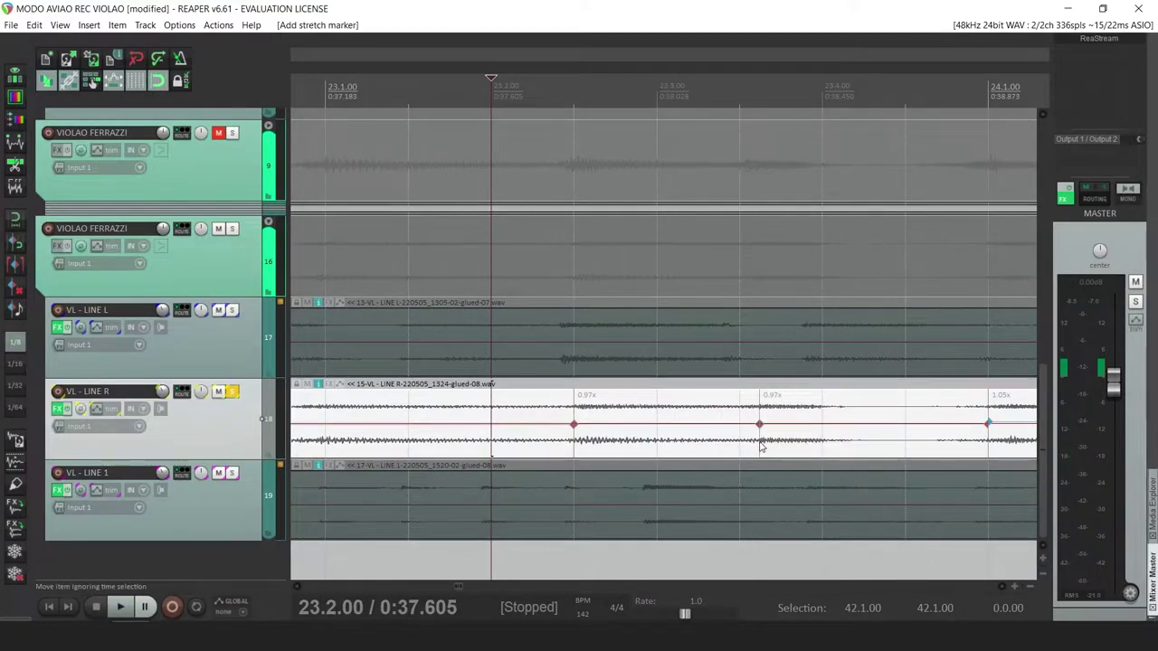
left_click_drag(759, 425, 740, 425)
left_click(593, 425)
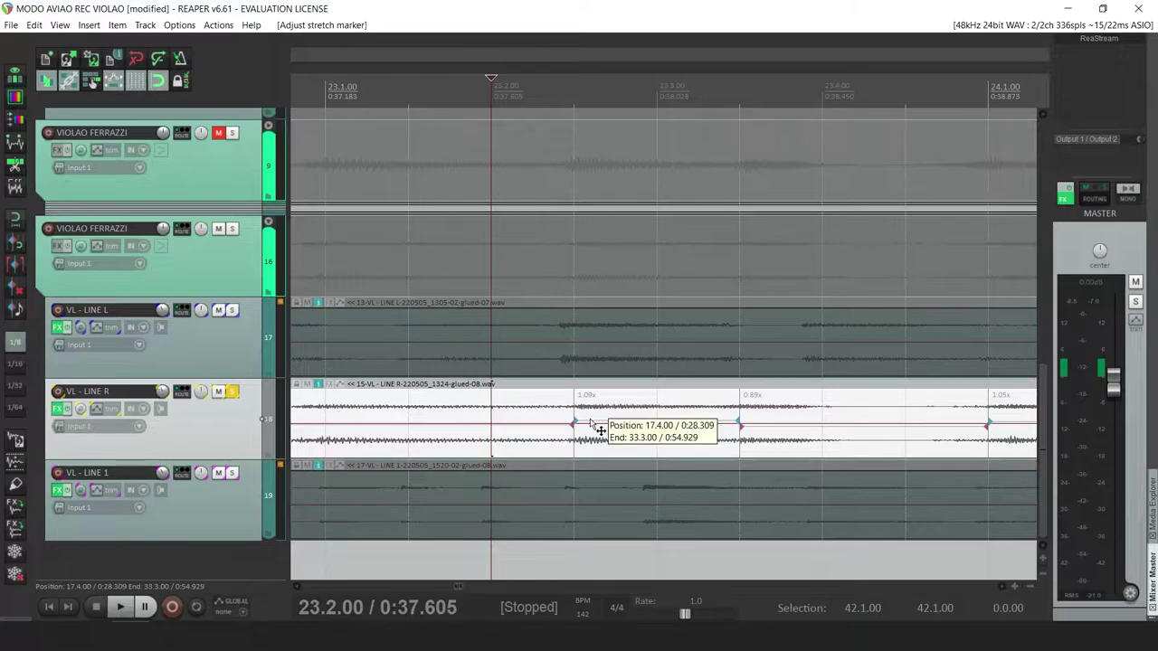
key("space")
scroll(592, 423, "down", 2)
scroll(592, 424, "down", 3)
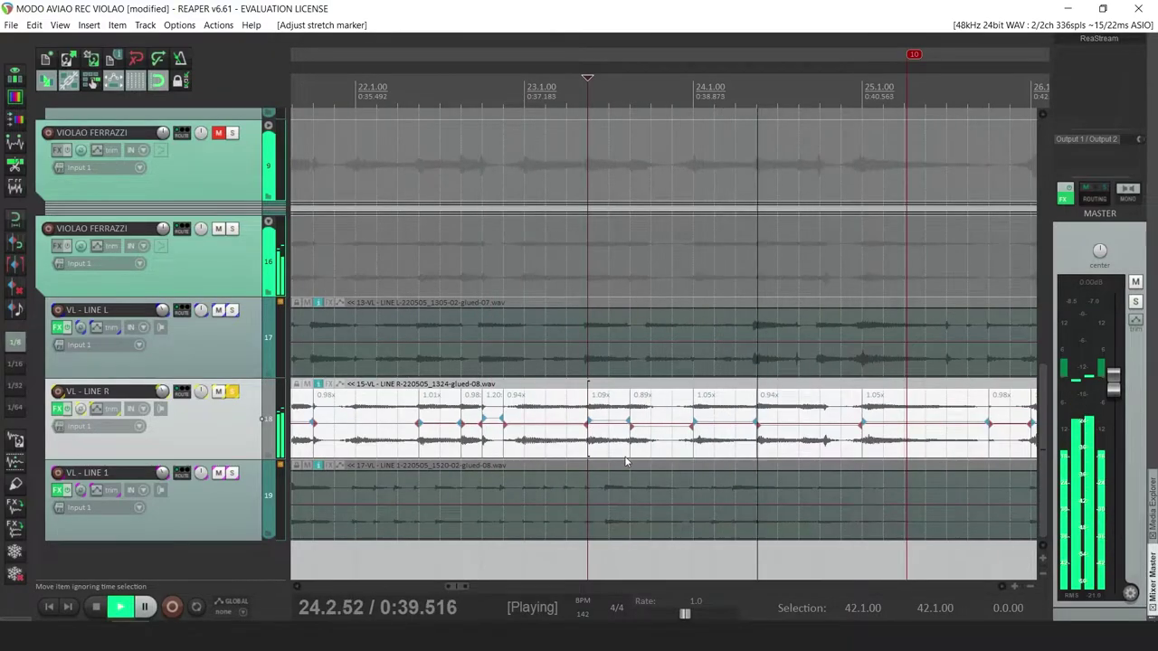
Replace the stretch markers at 23.3.50 and 24.1.00 with a single one set at the note attack and moved onto 24.1.00
key("space")
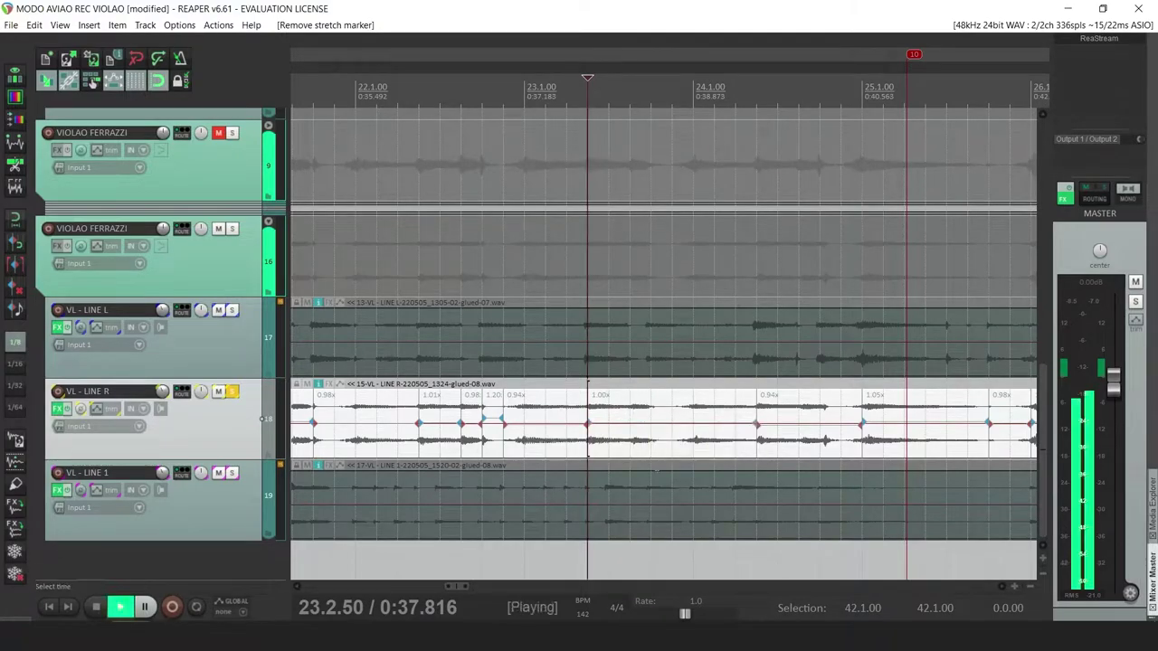
key("space")
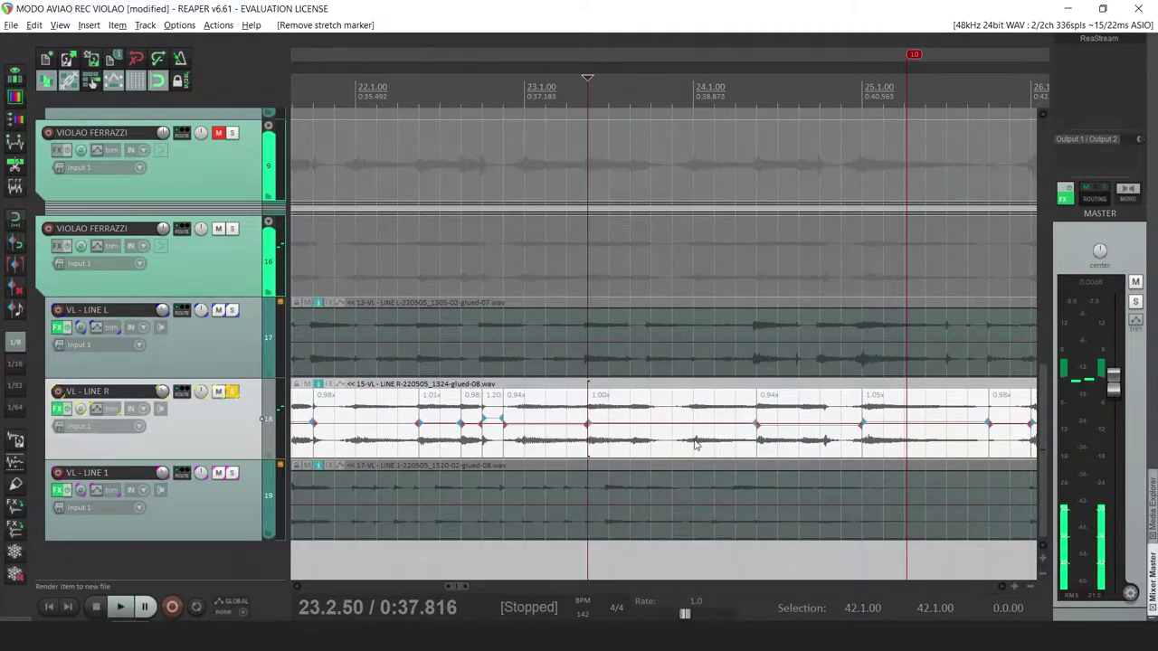
left_click(695, 440, "ctrl+alt")
left_click(696, 440, "ctrl+alt")
left_click_drag(696, 425, 693, 429)
Play VL - LINE R from 23.2.00 to check the timing of the notes leading to 24.1.00
left_click(632, 453)
left_click(568, 445)
key("space")
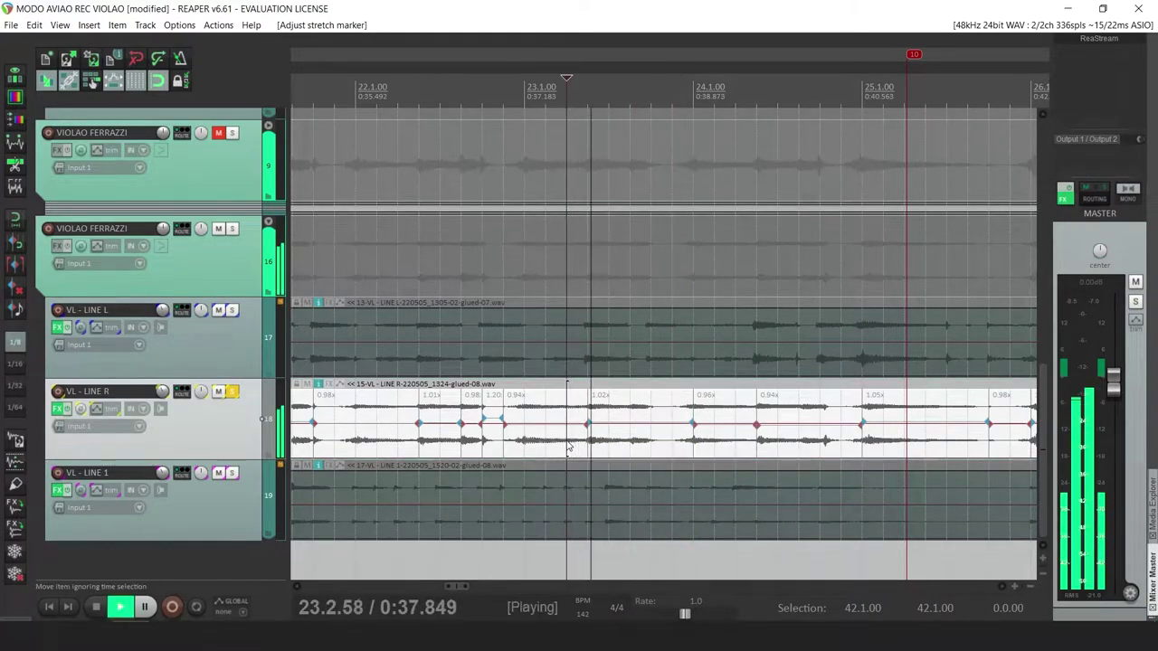
key("space")
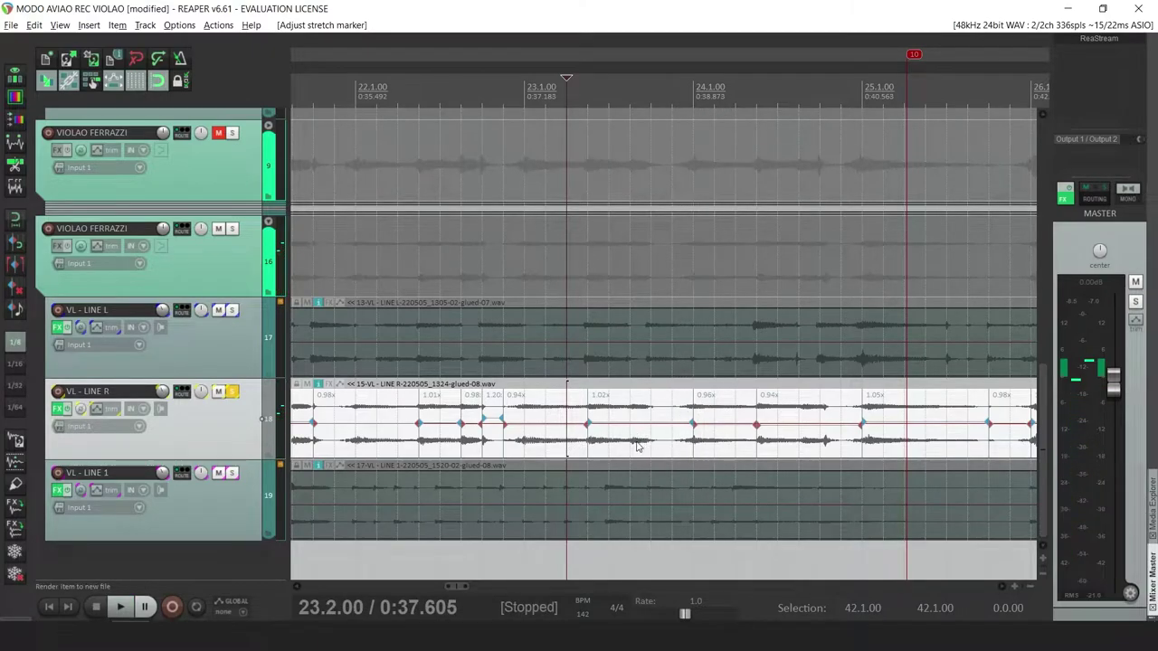
Try adding a stretch marker just after 23.3.50 and moving it onto 23.3.50, play from 23.2.00, and undo both edits
left_click(633, 447, "ctrl+alt")
mouse_move(633, 432)
left_mouse_down()
mouse_move(646, 425)
mouse_move(630, 432)
left_mouse_up()
key("space")
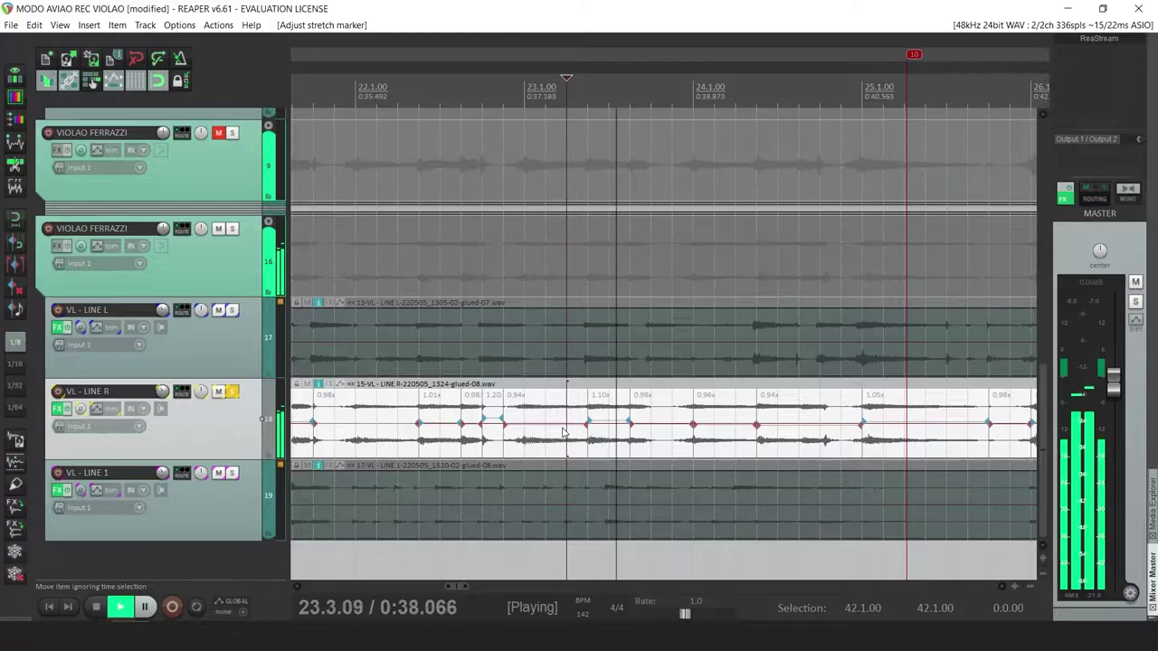
key("ctrl+z")
key("ctrl+z")
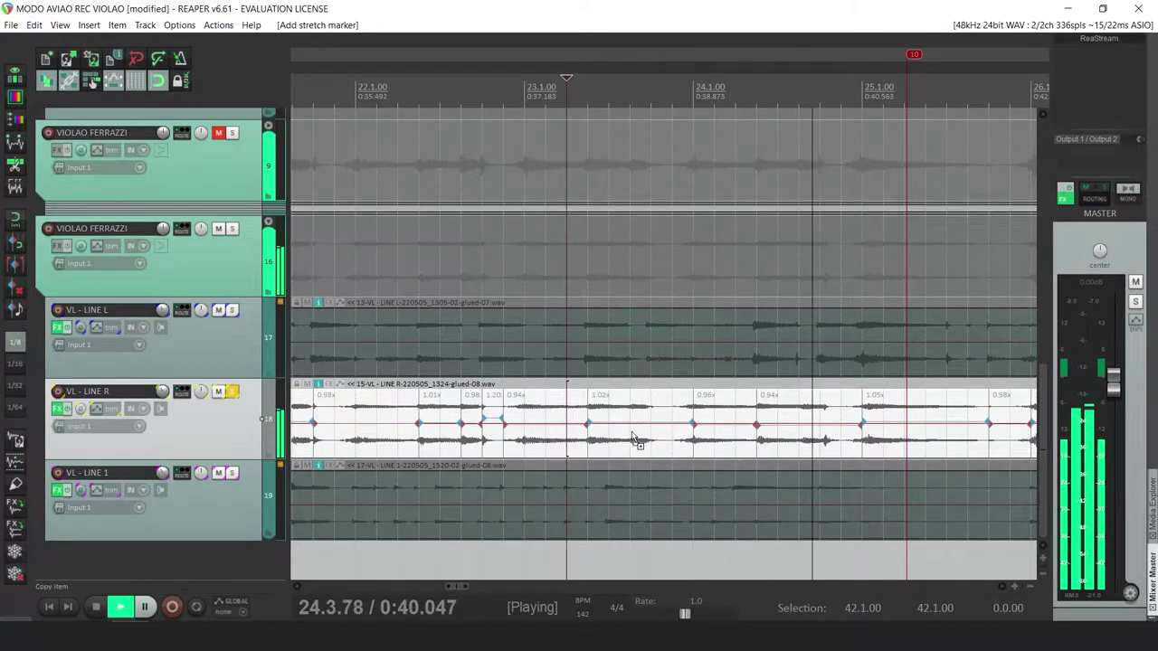
Remove the stretch marker at 25.1.00 in the VL - LINE R item and play from 23.2.00
scroll(634, 439, "down", 2)
key("space")
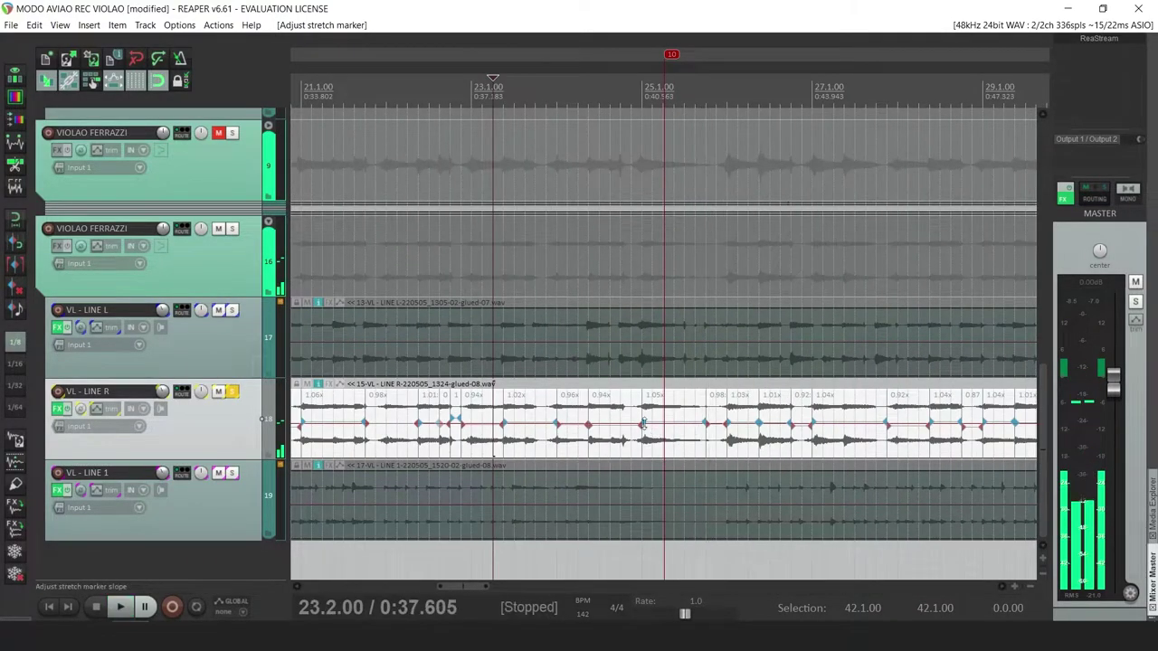
key("space")
scroll(586, 428, "up", 2)
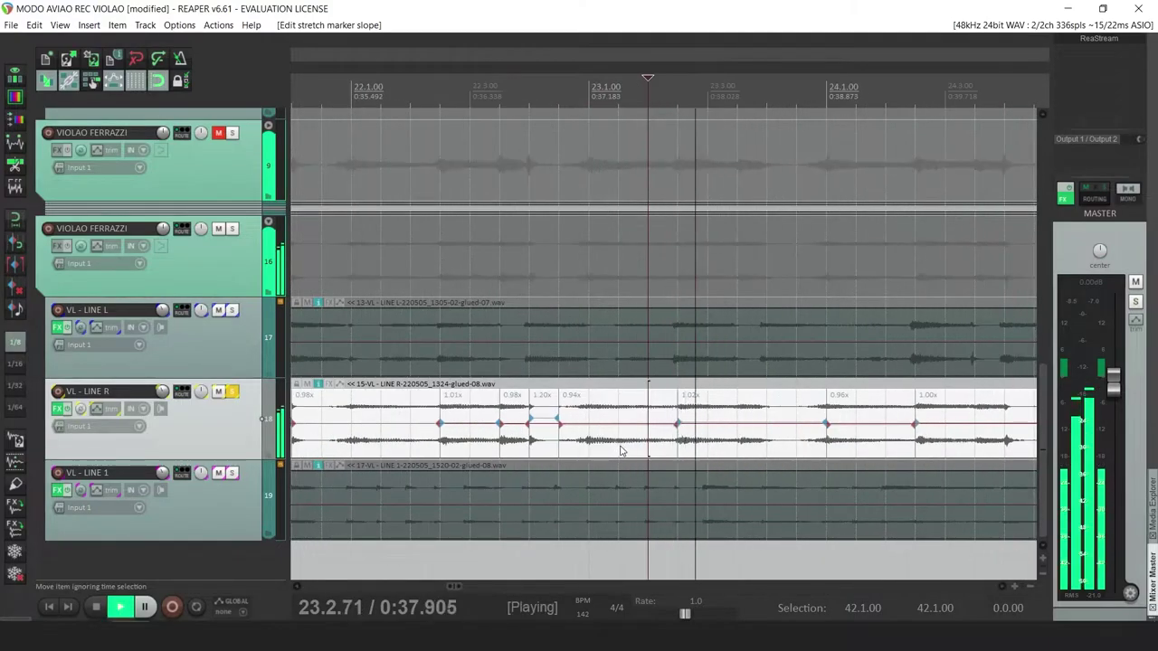
scroll(773, 445, "down", 1)
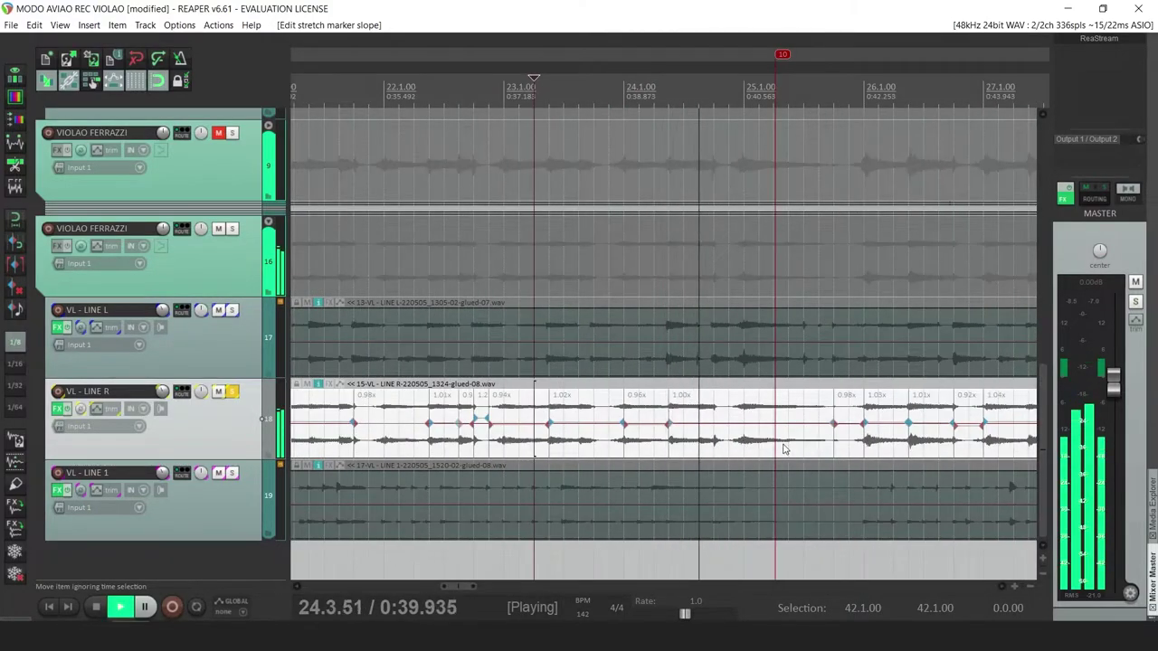
key("space")
Play VL - LINE R from several points between 24.2.50 and 24.4.00 to check the notes around 25.1.00 and into bar 26
left_click(721, 446)
scroll(721, 448, "up", 2)
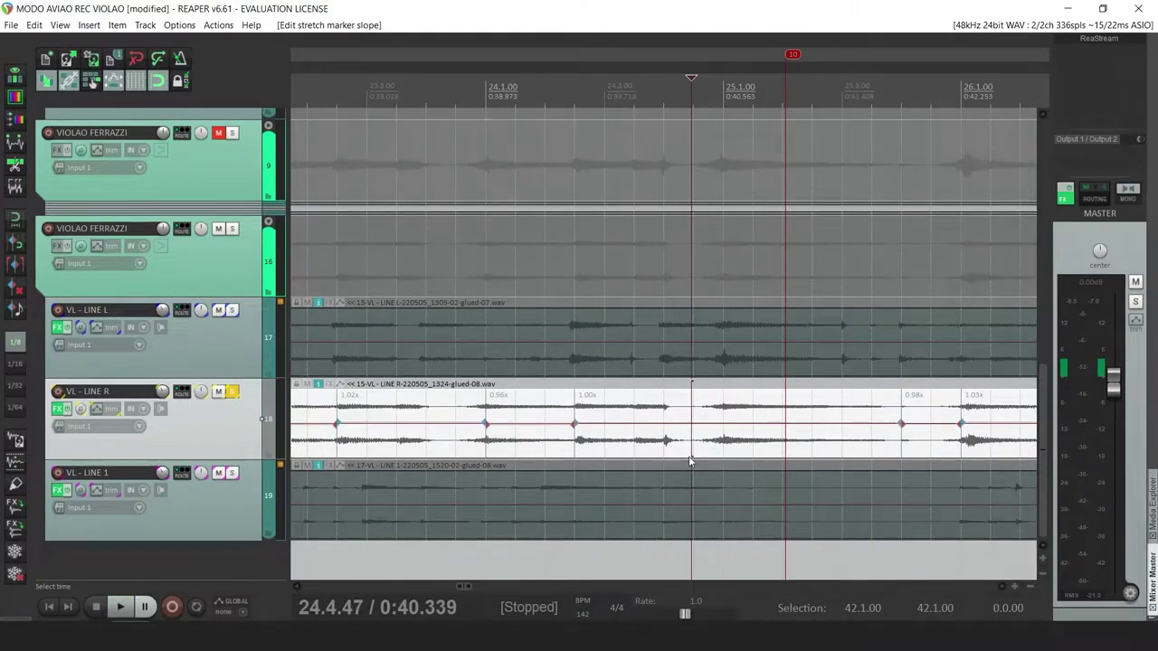
key("space")
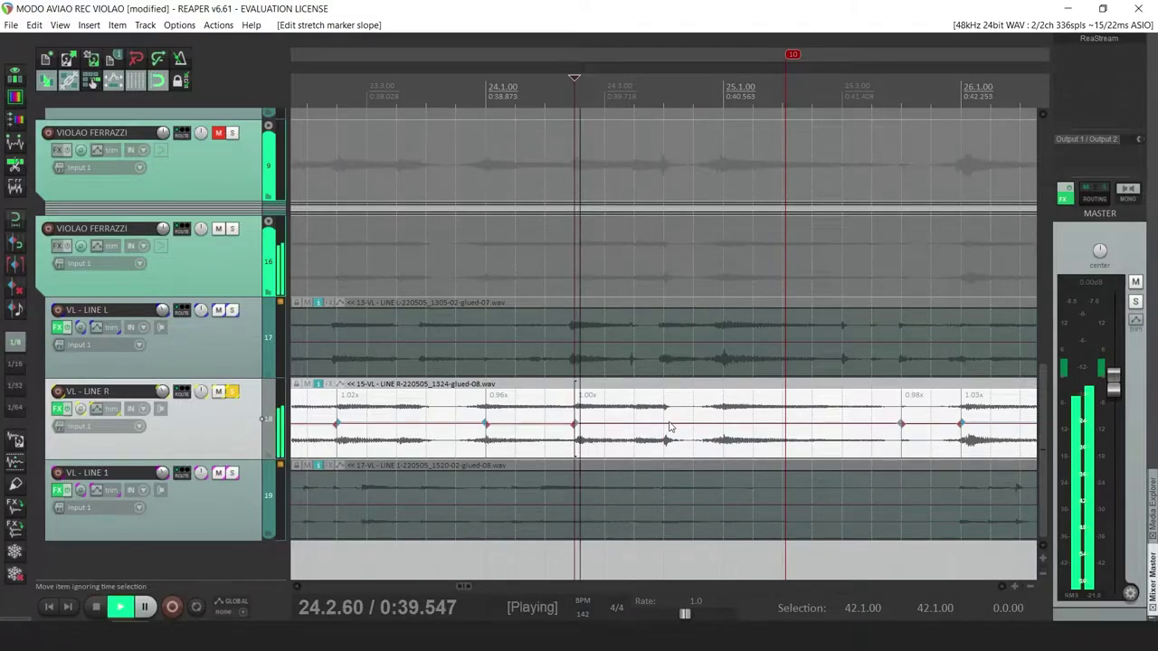
key("space")
left_click(666, 448)
key("space")
key("space")
scroll(664, 449, "up", 4)
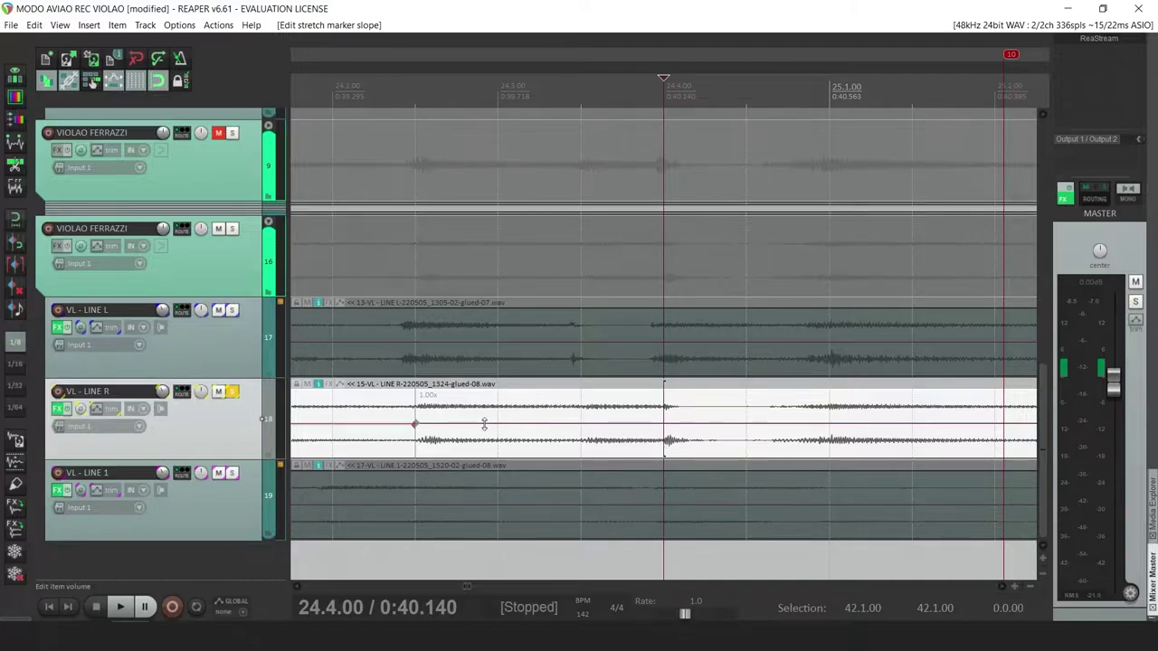
key("space")
scroll(486, 426, "down", 4)
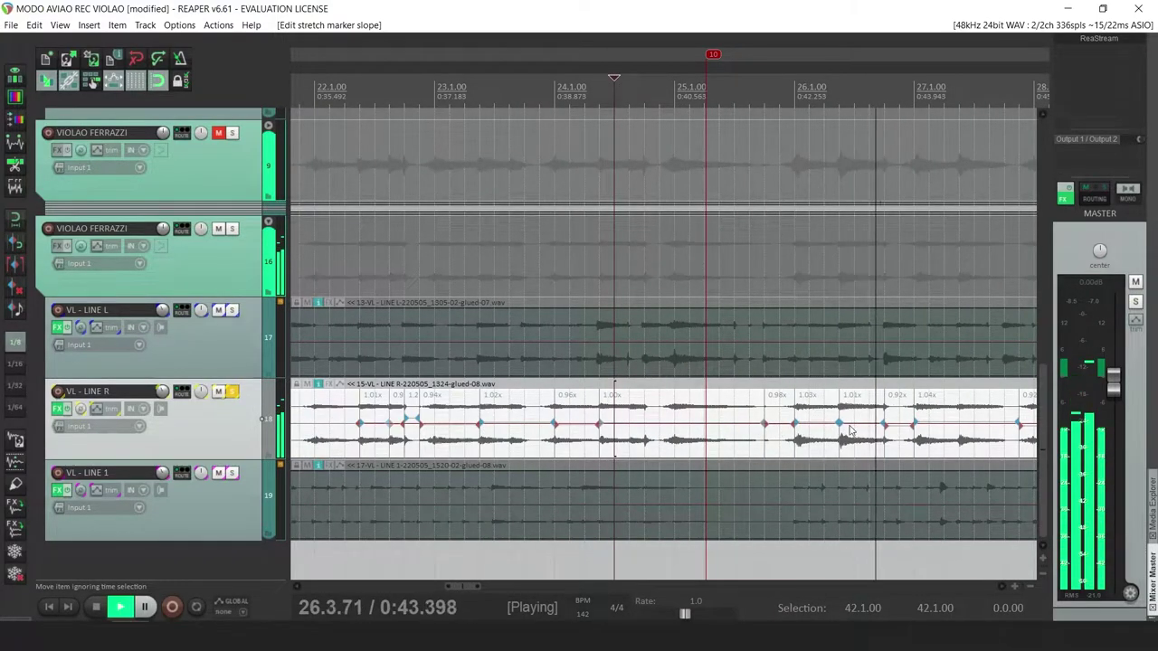
key("space")
Play VL - LINE R from 26.4.50 to check the timing through bar 27
left_click(646, 439)
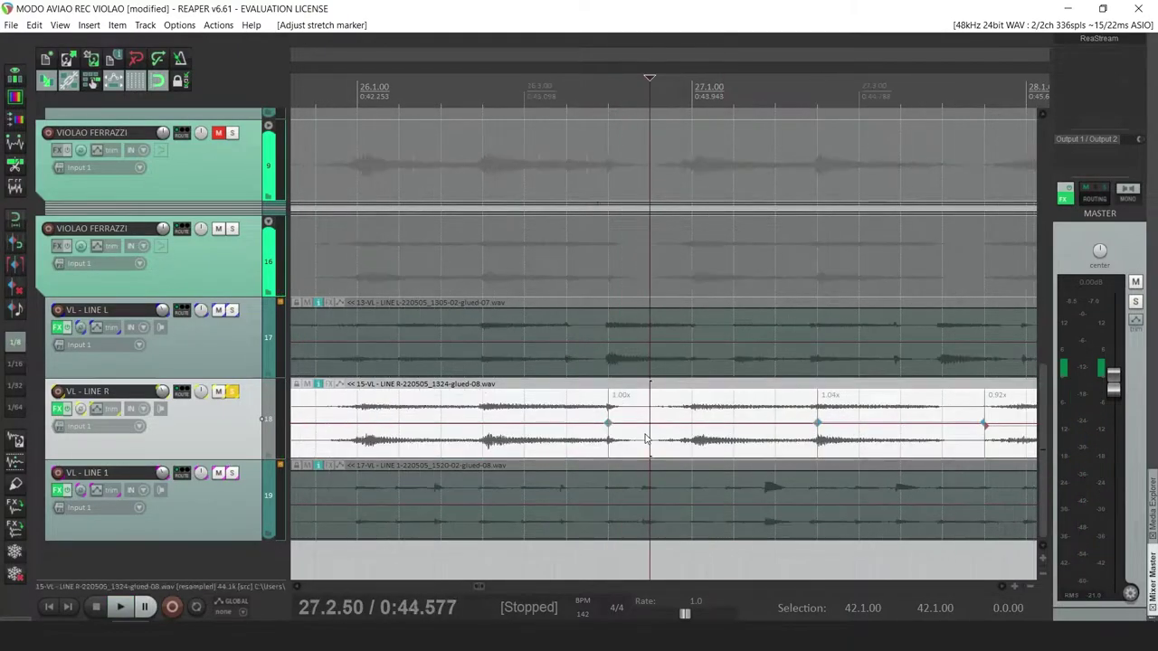
key("space")
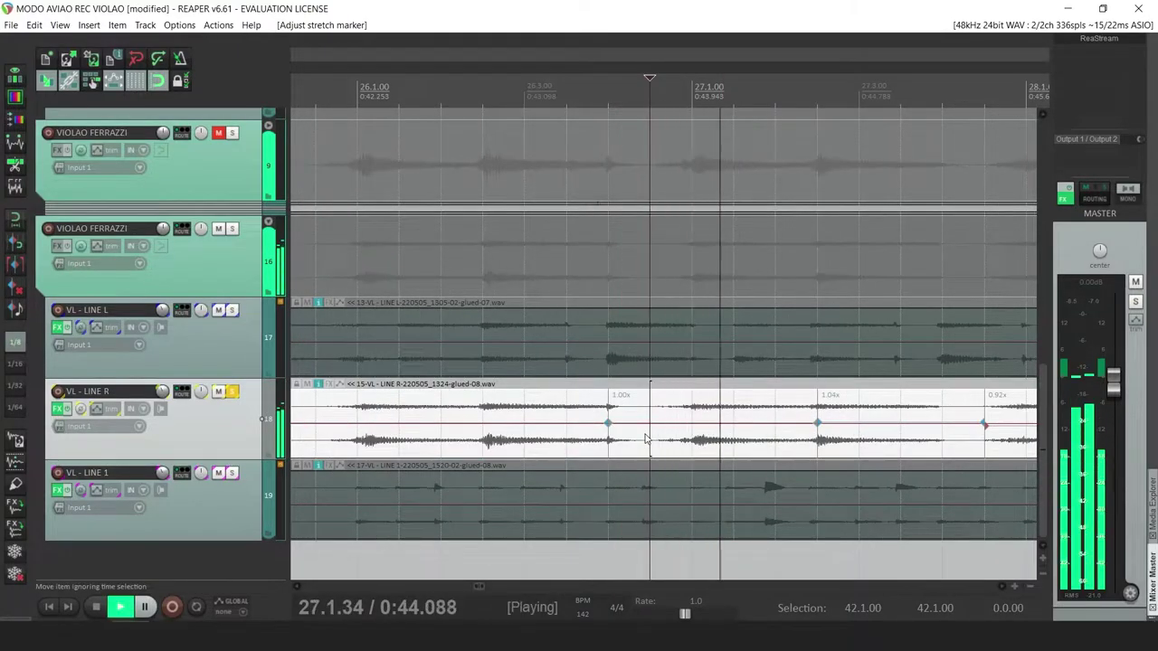
key("space")
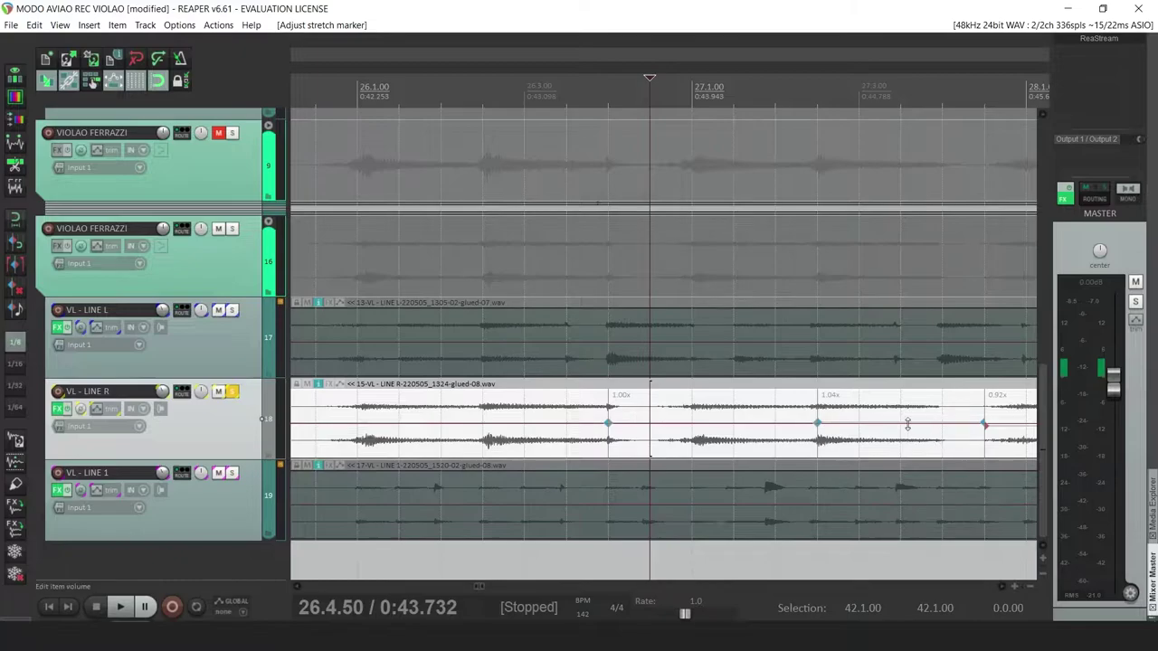
Put the edit cursor at 27.2.50 and magnify the waveform peaks to examine the transient near 27.4.00 in VL - LINE R
left_click(818, 439)
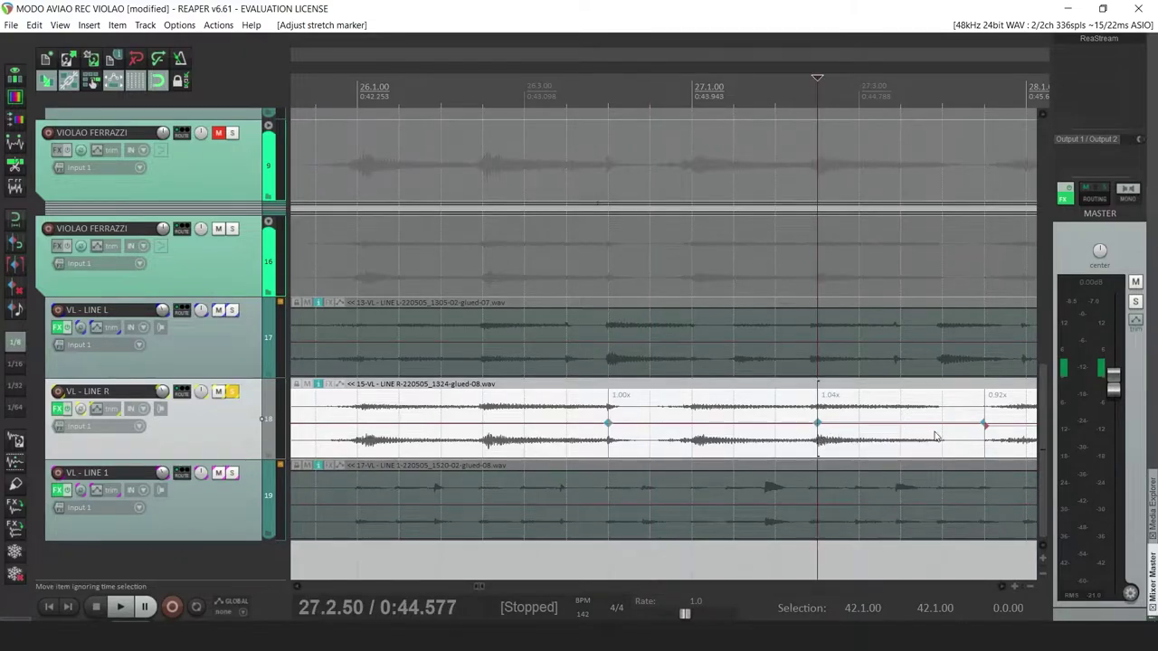
key("shift+Up")
key("shift+Up")
key("shift+Up")
key("shift+Up")
key("shift+Up")
key("shift+Up")
key("shift+Up")
key("shift+Up")
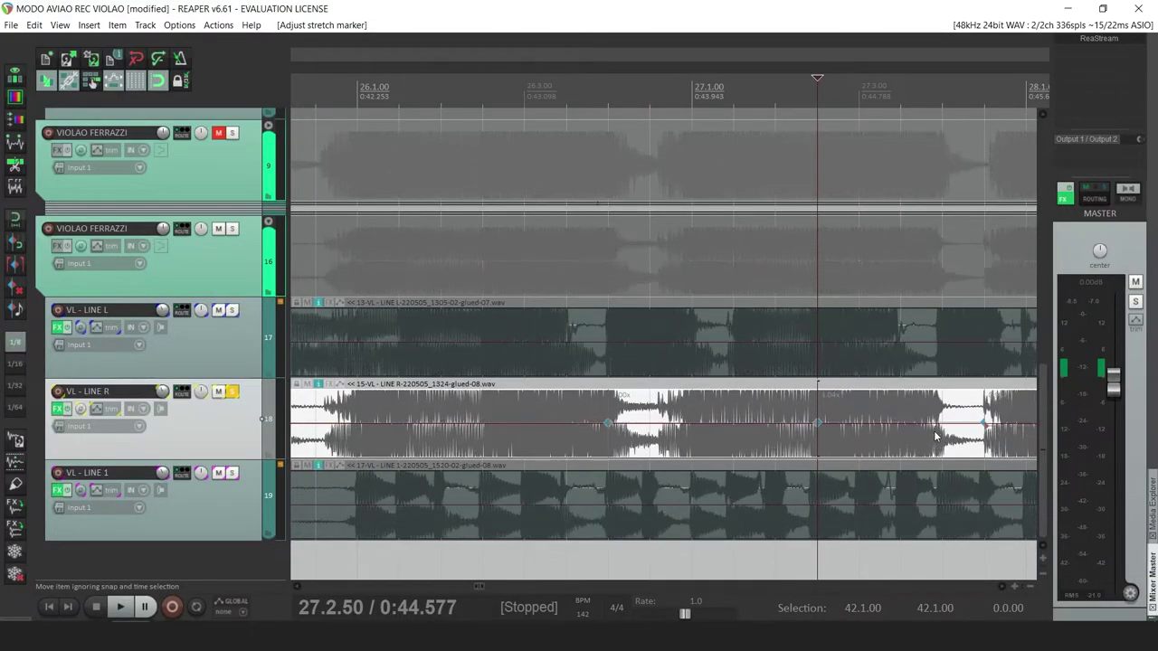
key("shift+Down")
key("shift+Down")
key("shift+Down")
key("shift+Down")
key("shift+Down")
key("shift+Down")
key("shift+Down")
key("shift+Down")
key("shift+Up")
key("shift+Up")
key("shift+Up")
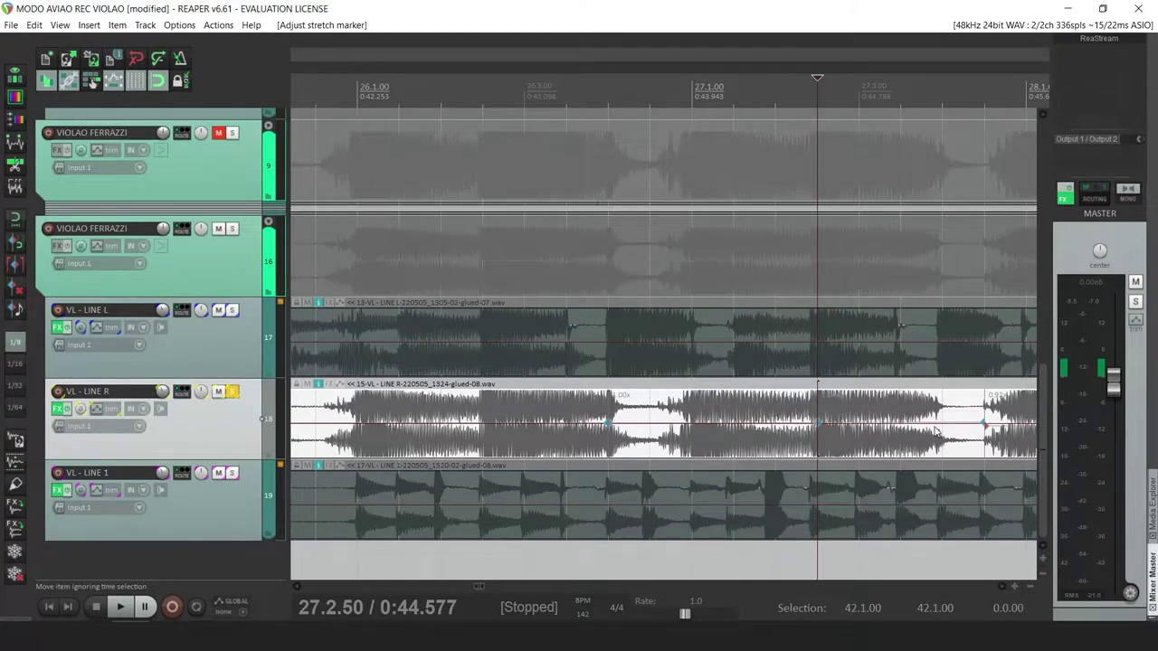
Add a stretch marker just before 27.4.00 in VL - LINE R, move it onto 27.4.00, and restore the normal peak height
left_click(937, 422, "ctrl+alt")
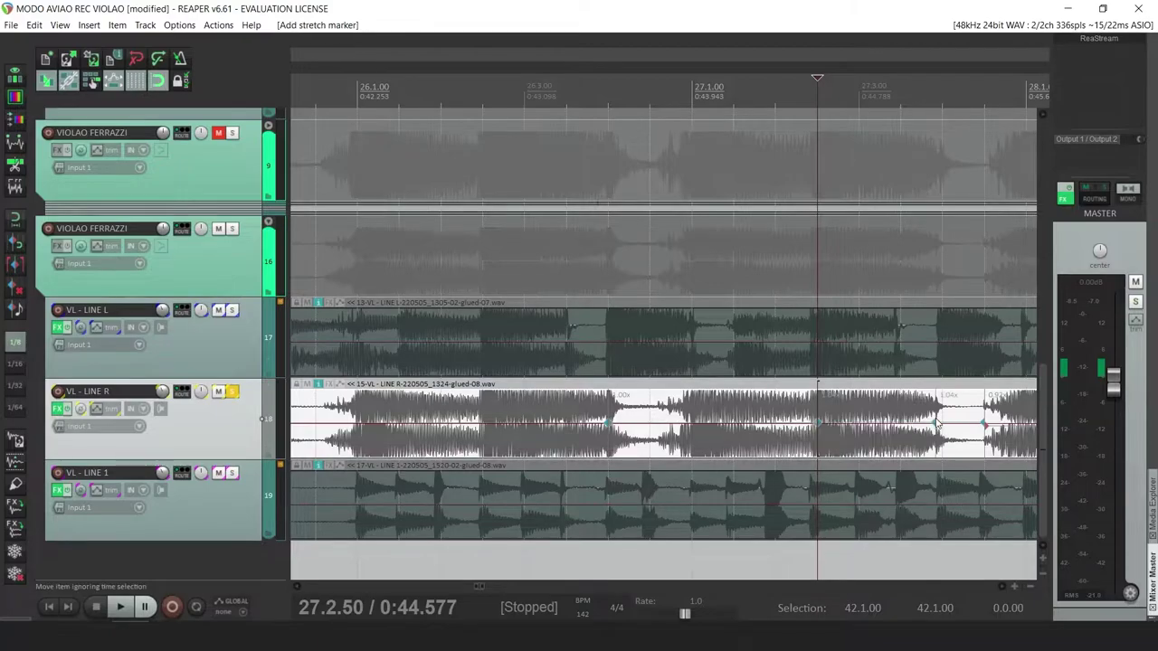
left_click_drag(936, 422, 943, 423)
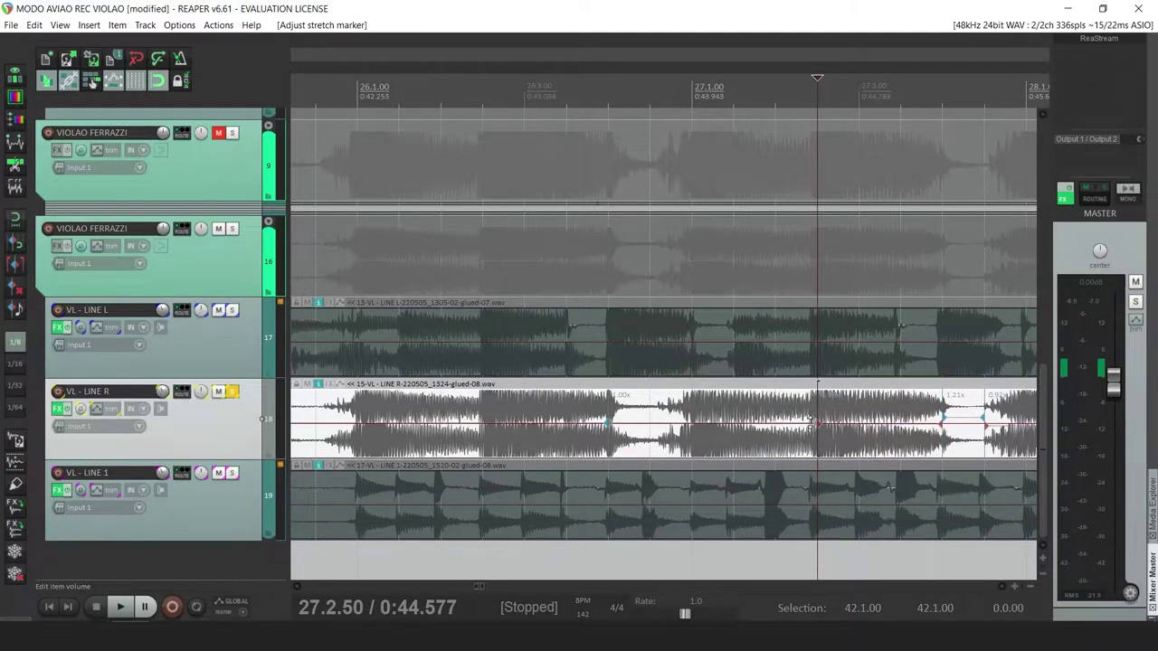
scroll(810, 422, "down", 4)
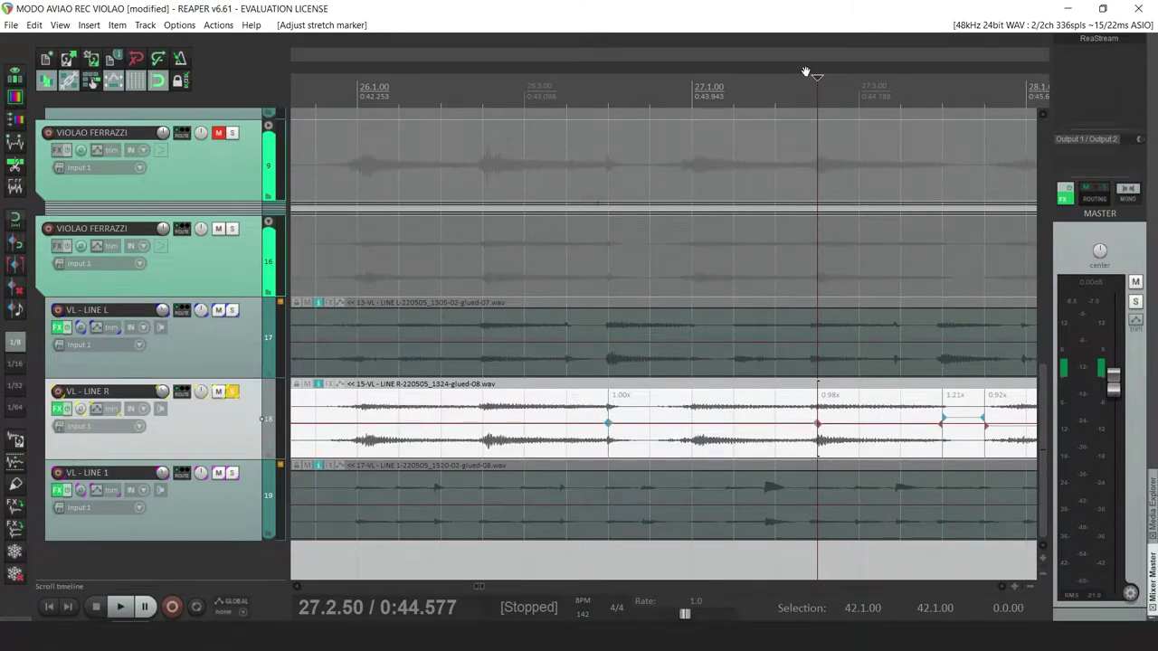
Play VL - LINE R from 27.1.00 through bar 29 to check the corrected marker at 27.4.00 and the following bars
left_click(674, 104)
key("space")
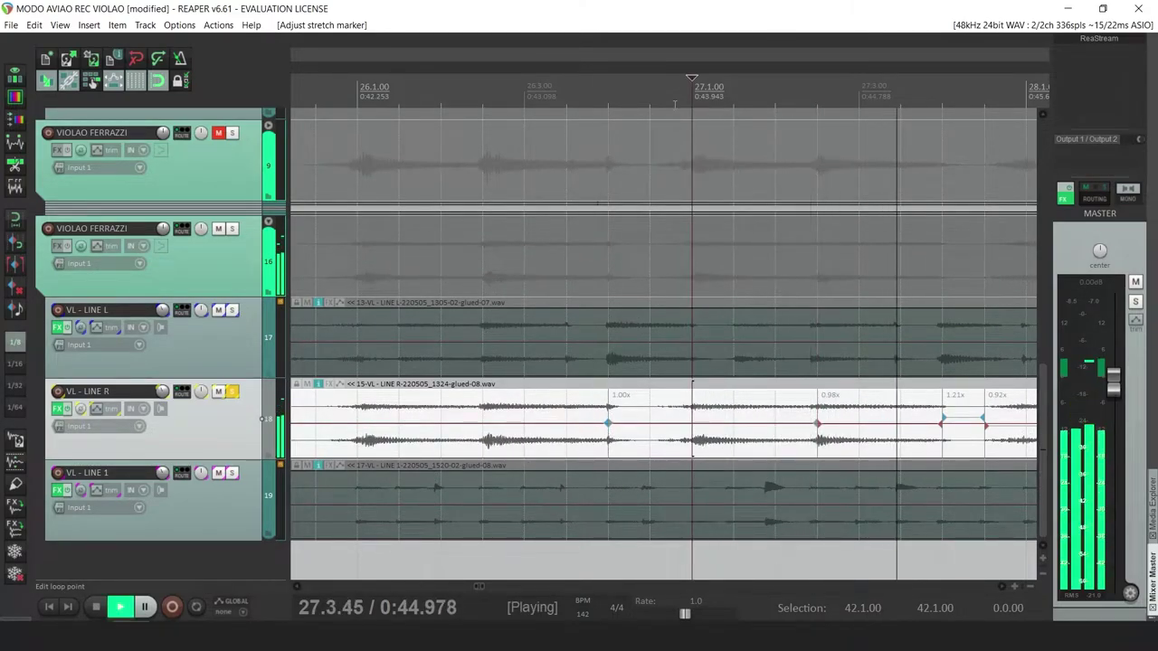
scroll(674, 104, "down", 3)
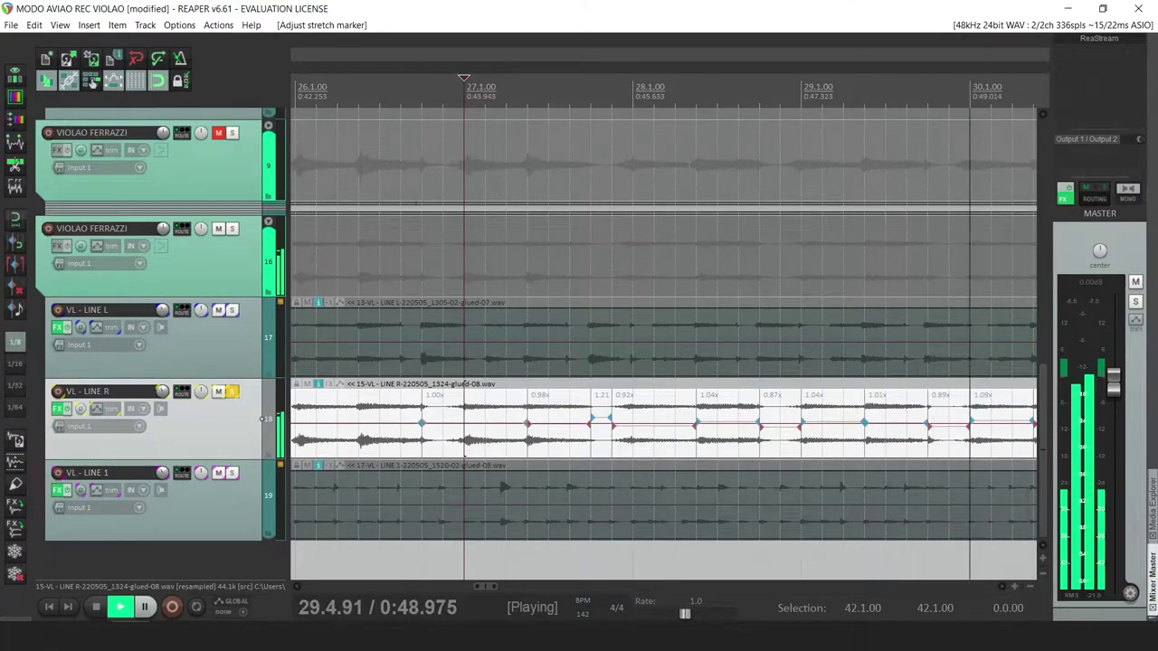
key("space")
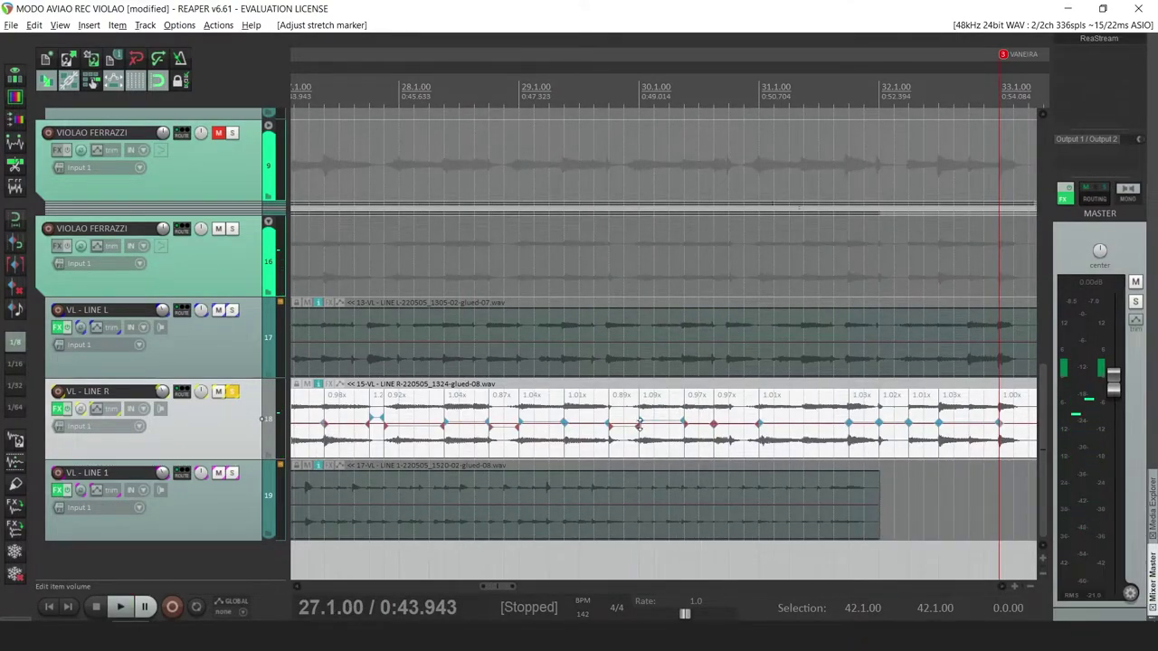
Remove the stretch marker at 30.1.00 in the VL - LINE R item and play from 29.4.50
left_click(638, 427, "alt")
key("space")
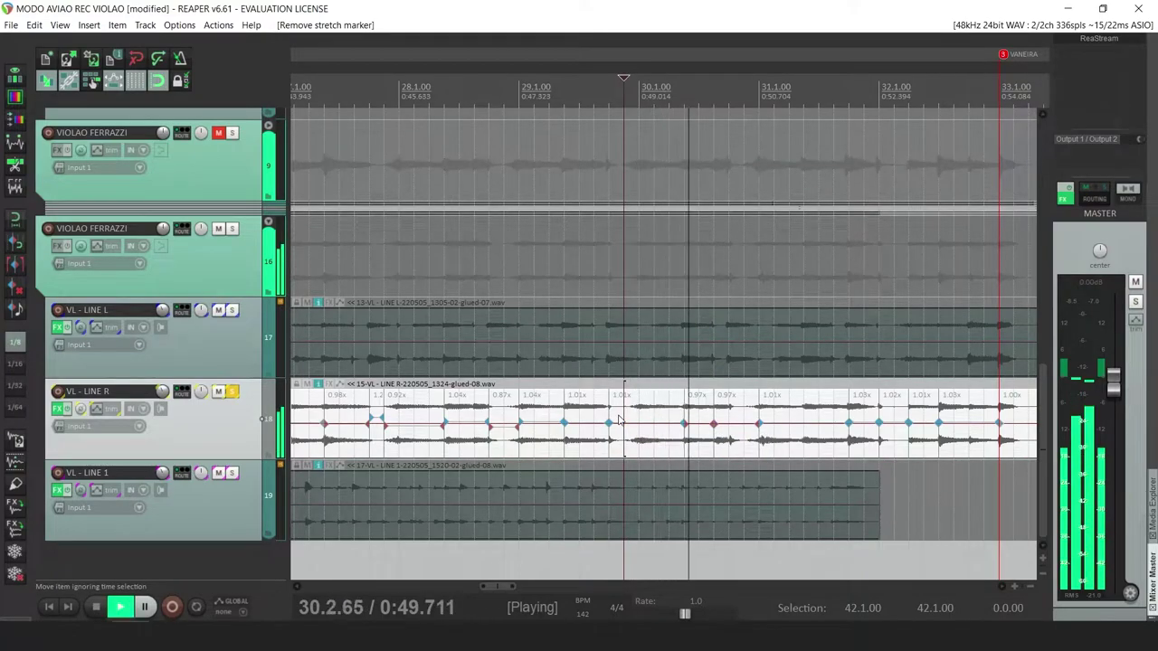
Add a stretch marker just after 30.4.00 in VL - LINE R, move it onto 30.4.00, and play from 30.3.50
key("space")
left_click(731, 451)
scroll(731, 452, "up", 4)
left_click(715, 456)
left_click(667, 444, "alt+shift")
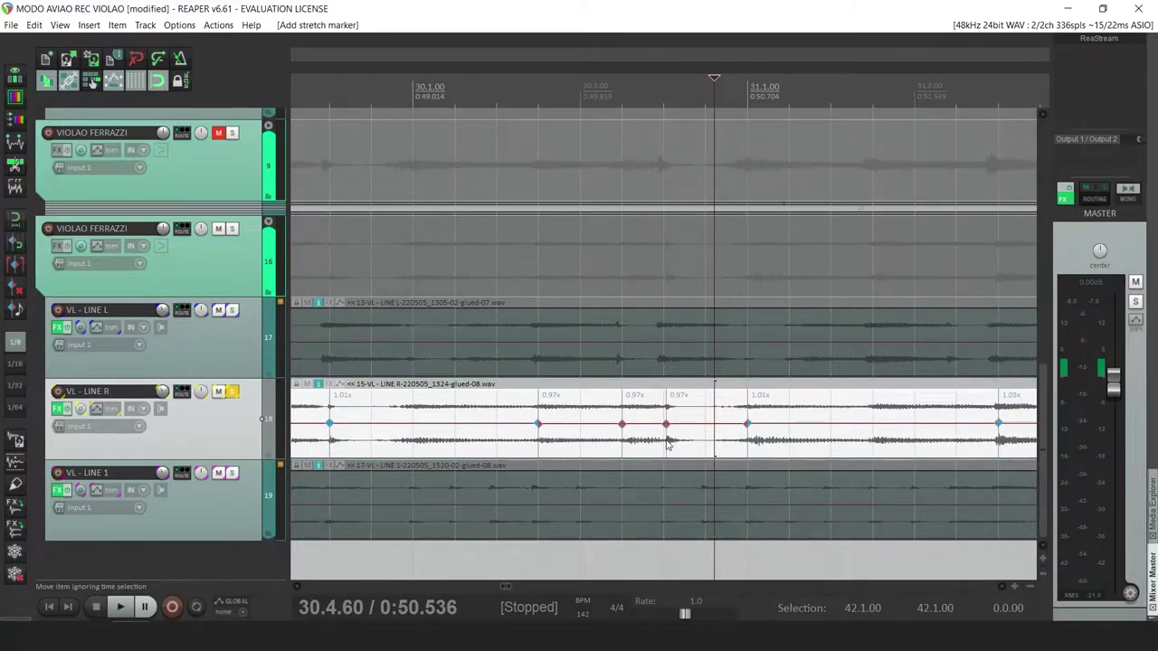
left_click_drag(665, 426, 663, 426)
key("space")
left_click(613, 445)
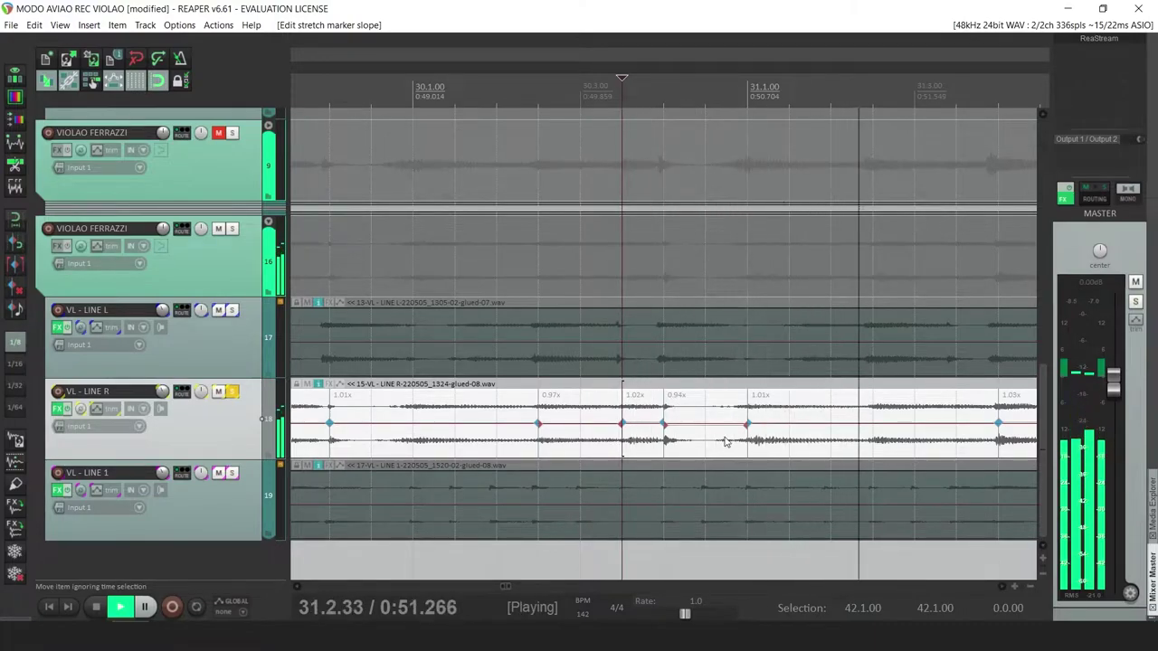
Replace the stretch marker at 31.1.00 in VL - LINE R with one on the transient just after it, moved onto 31.1.00
left_click(748, 425, "alt")
key("space")
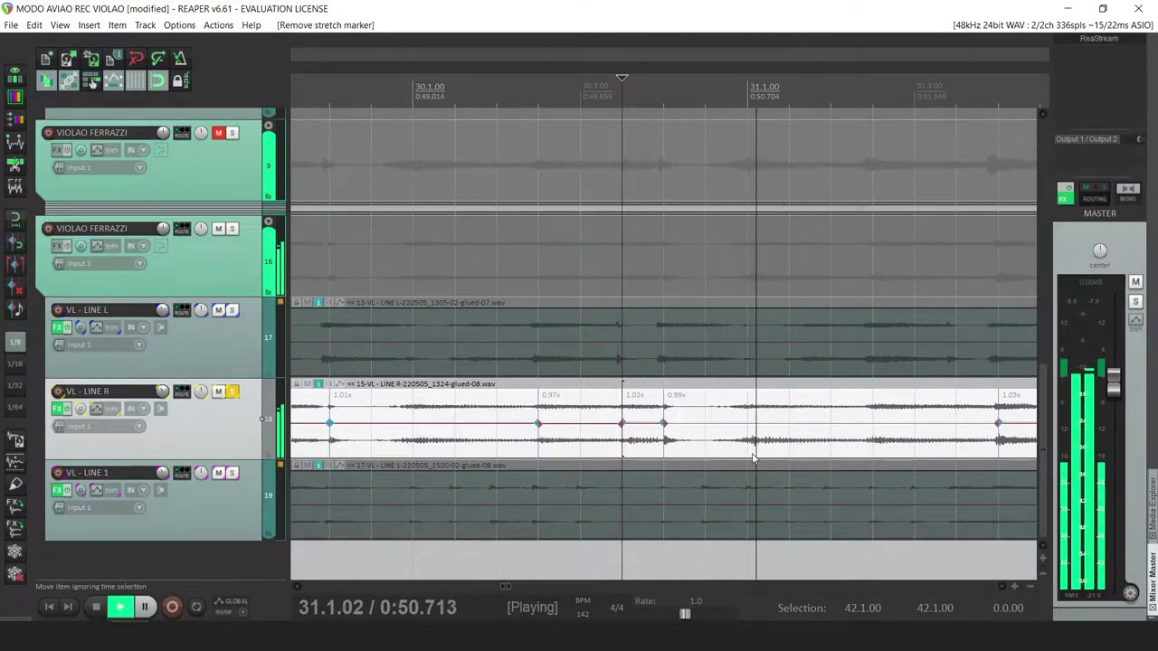
key("space")
left_click(754, 428)
left_click_drag(753, 428, 747, 428)
Play VL - LINE R from 30.4.00 into bar 33 to check the corrected markers by ear
left_click(663, 429)
key("space")
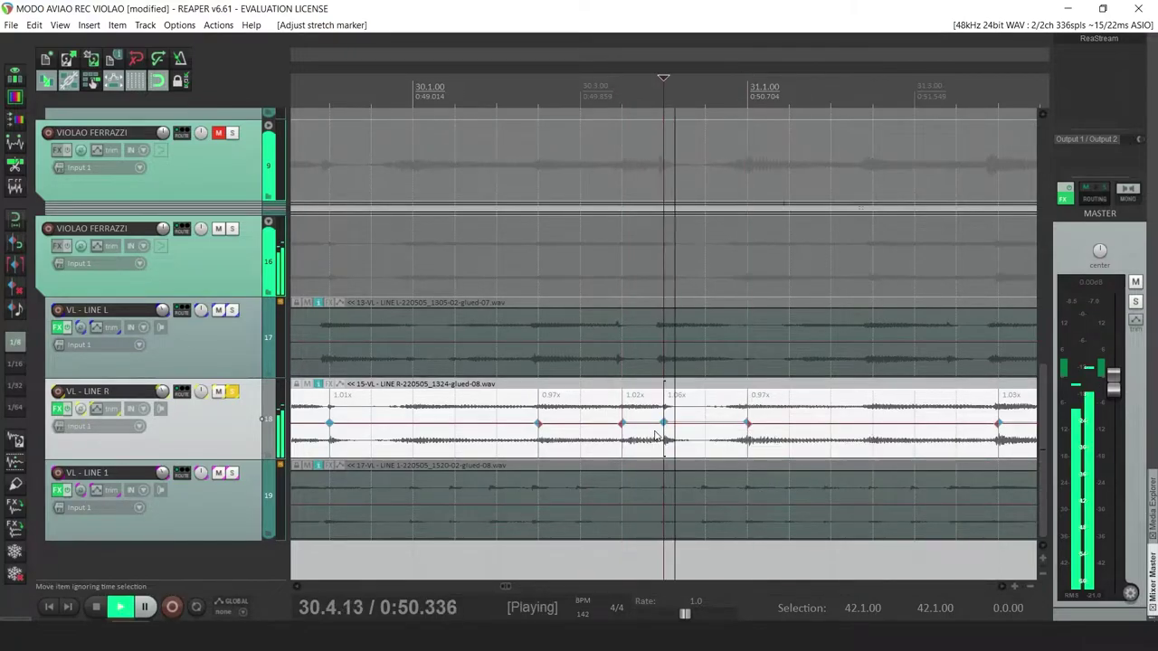
scroll(656, 436, "down", 3)
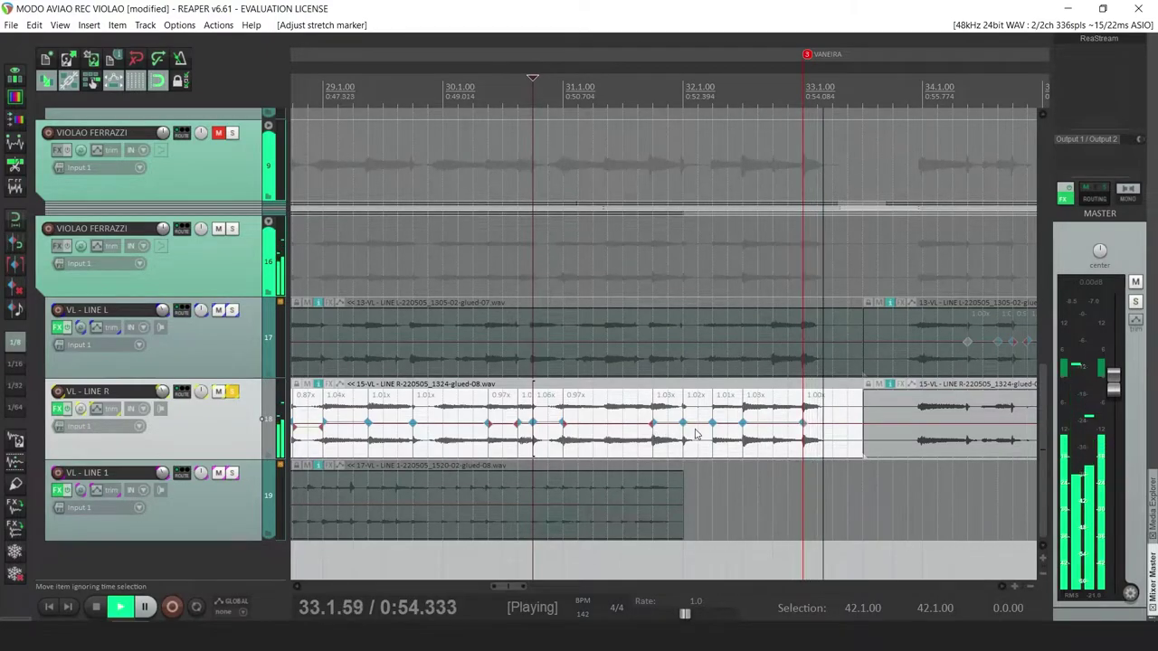
scroll(696, 434, "down", 8)
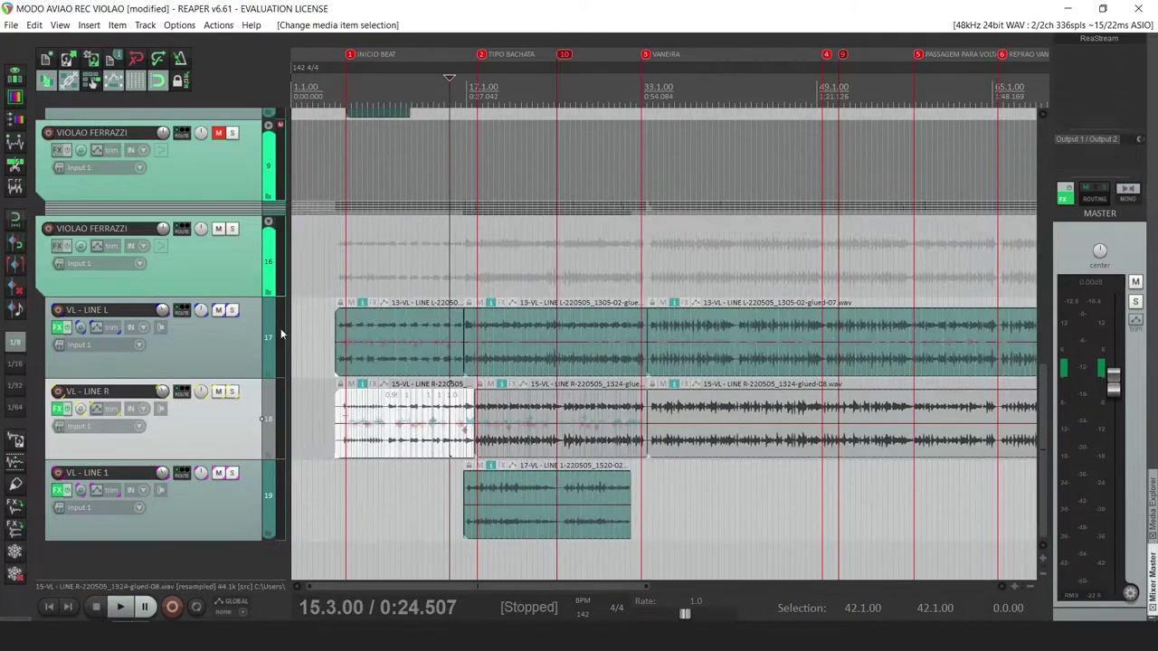
Look over the VL - LINE L and VL - LINE R items across the whole song
left_click(280, 333)
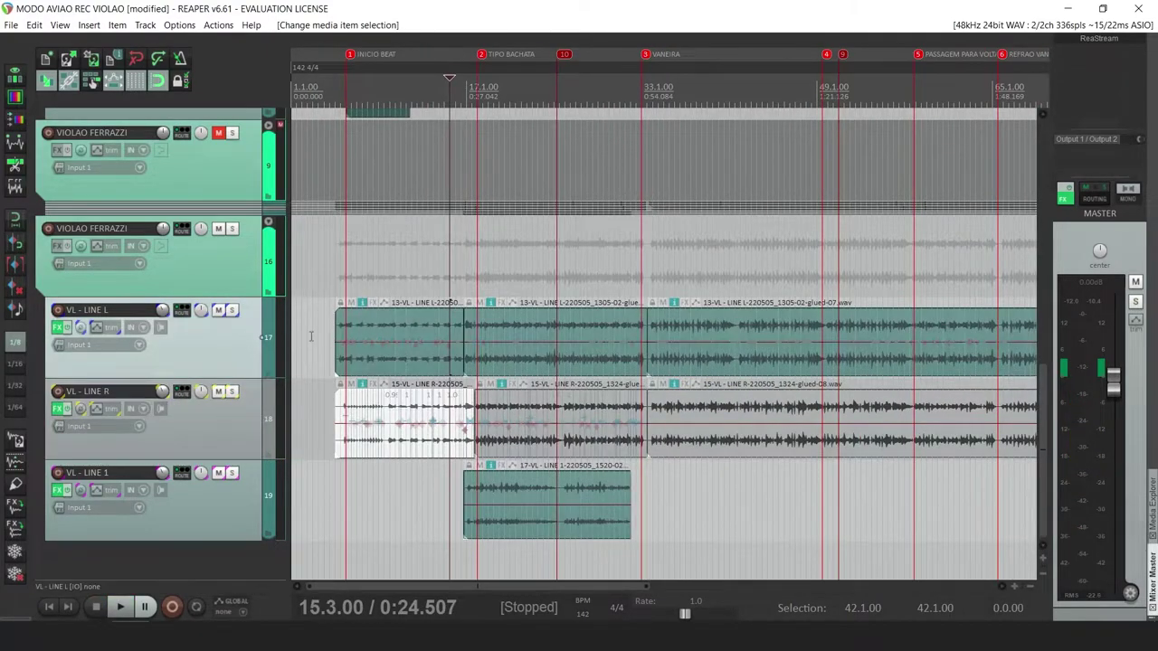
left_click(370, 327)
left_click(686, 326)
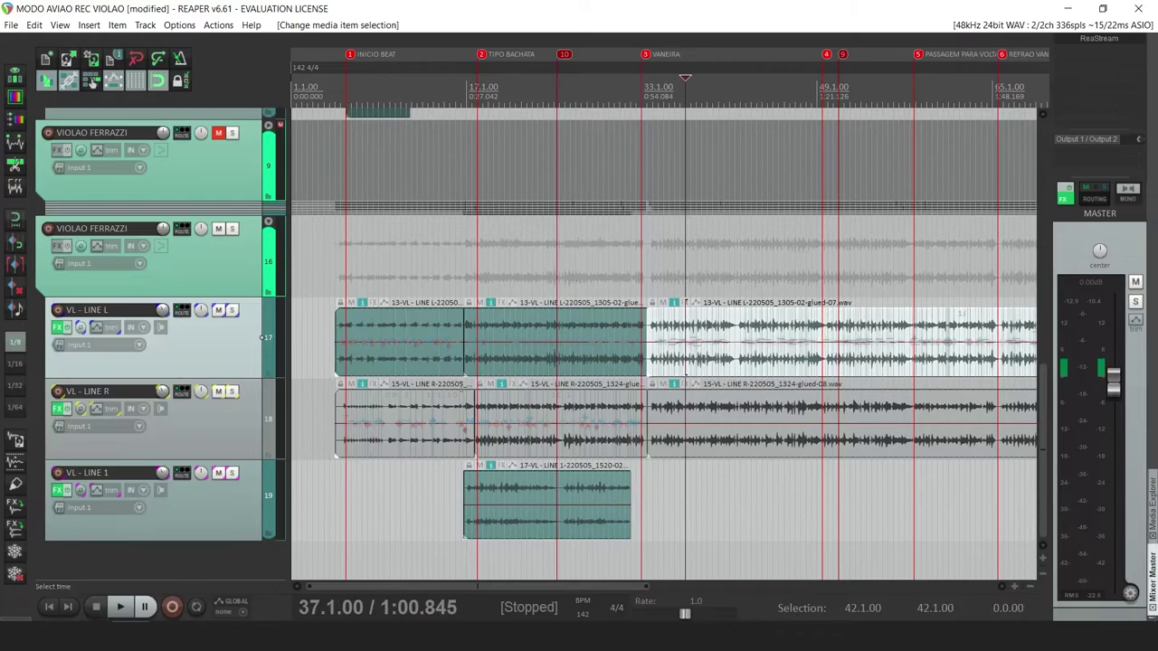
left_click(450, 403)
left_click(693, 405)
scroll(670, 407, "down", 4)
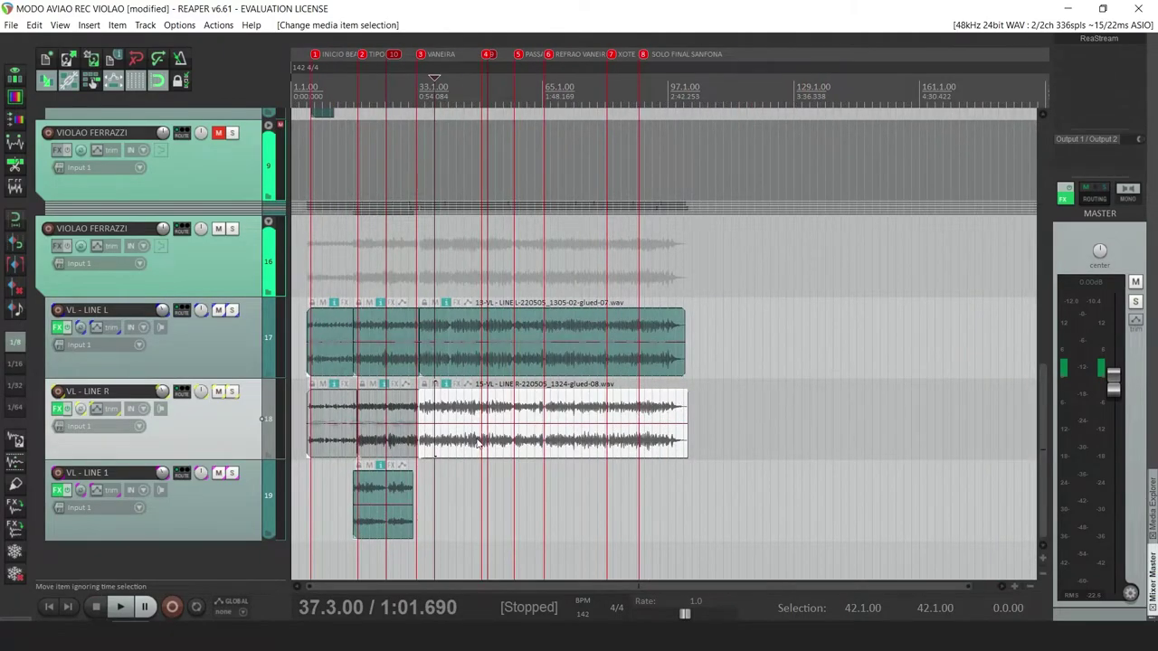
scroll(480, 441, "up", 5)
left_click(661, 337)
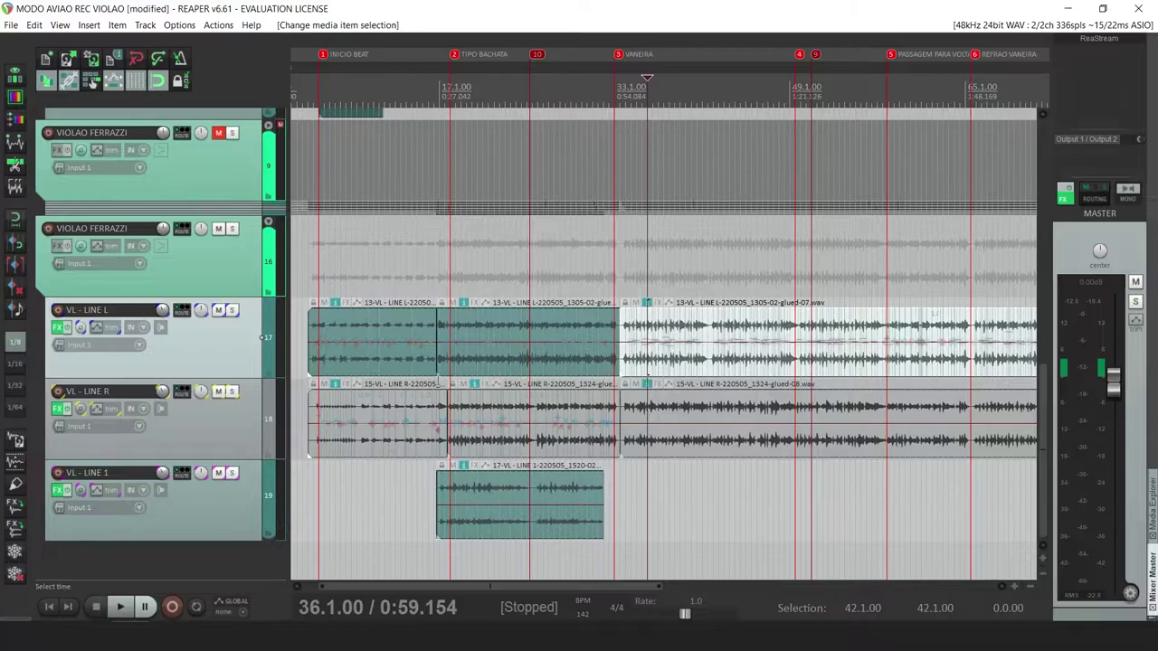
scroll(344, 339, "down", 1)
Add stretch markers to the first VL - LINE L item using Dynamic split with a minimum slice length of 363 ms
left_click(339, 334)
scroll(429, 362, "up", 3)
key("d")
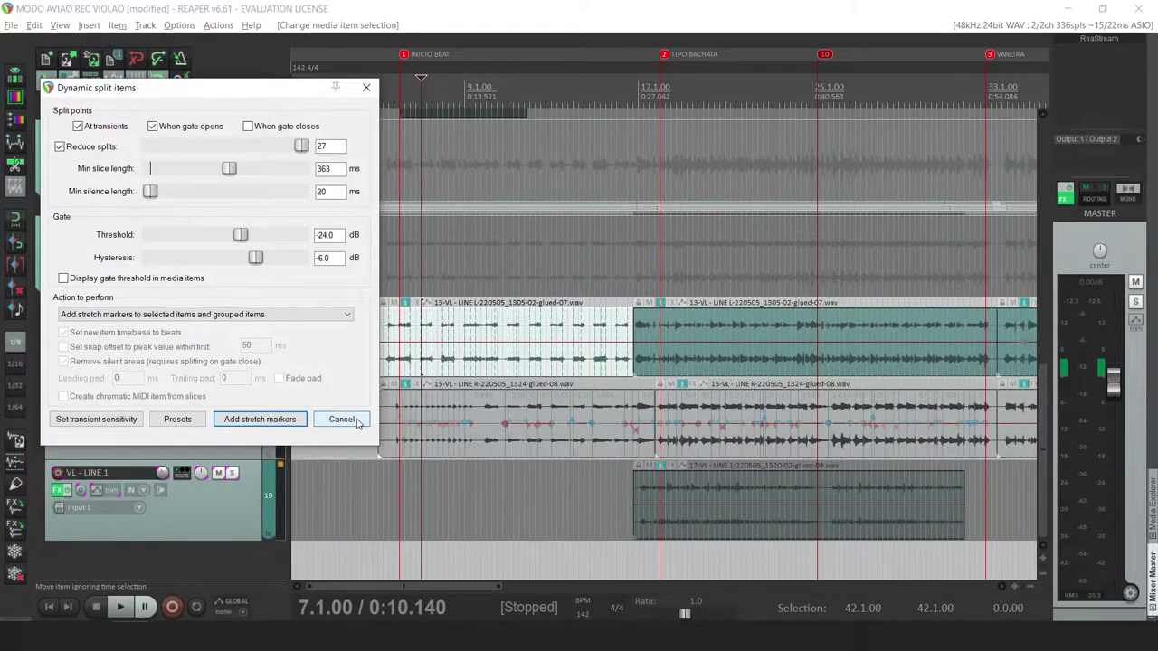
left_click(259, 419)
scroll(484, 342, "up", 3)
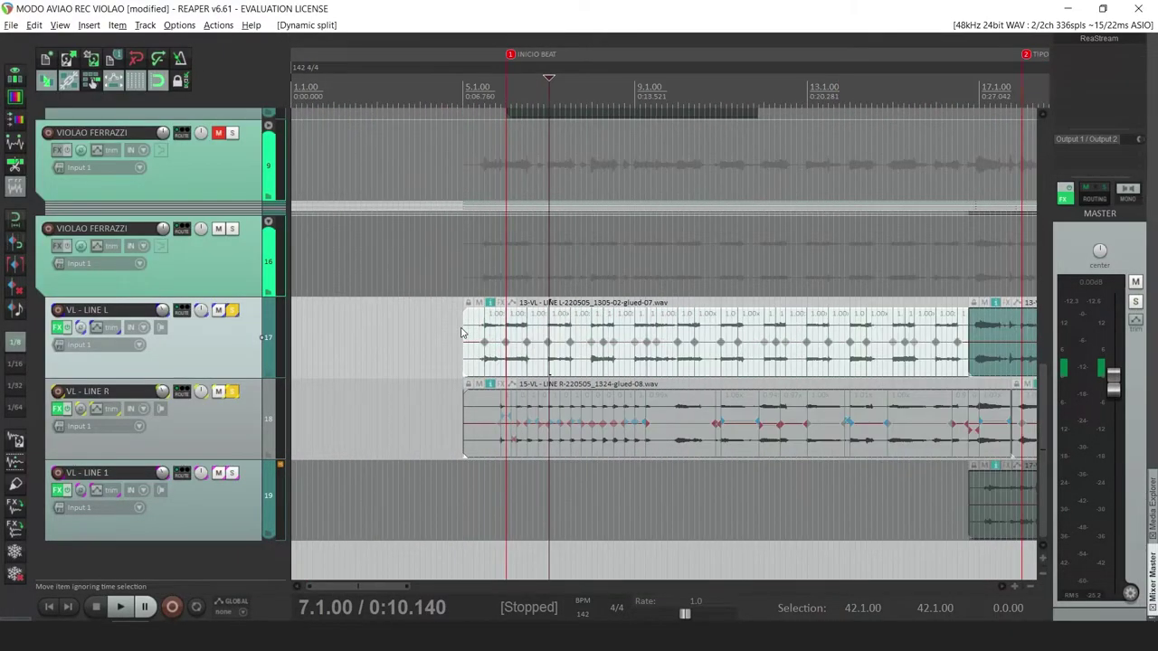
Snap the first VL - LINE L item's stretch markers to the grid and play that track soloed from 5.3.00 through bar 16
key("space")
scroll(484, 342, "up", 3)
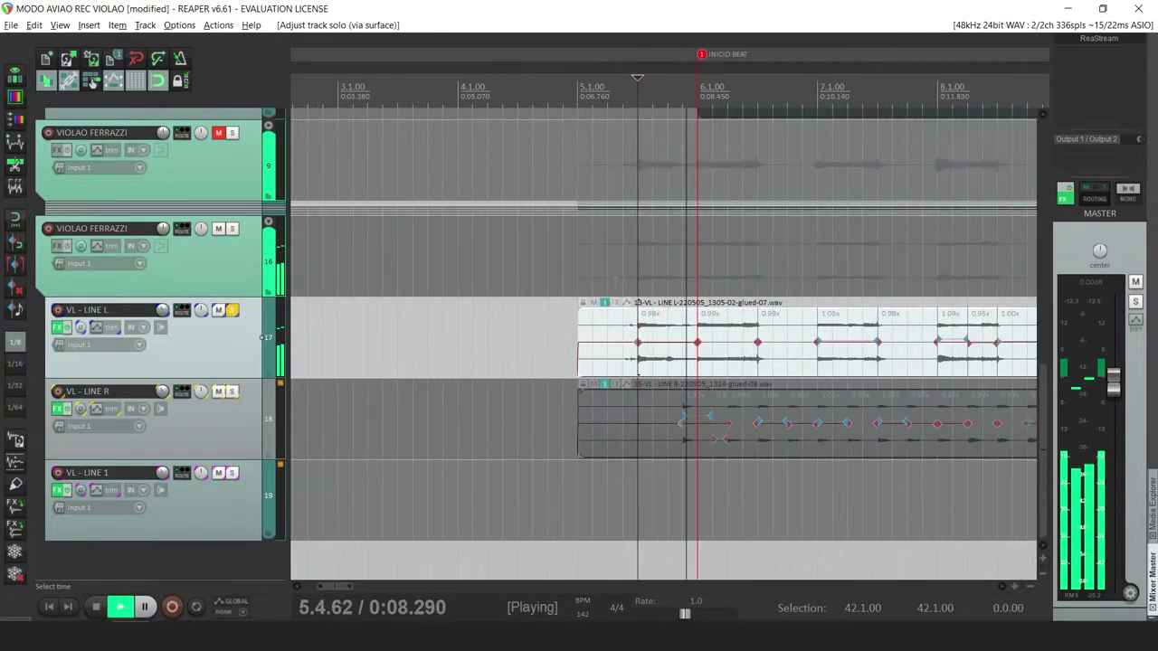
scroll(489, 342, "down", 3)
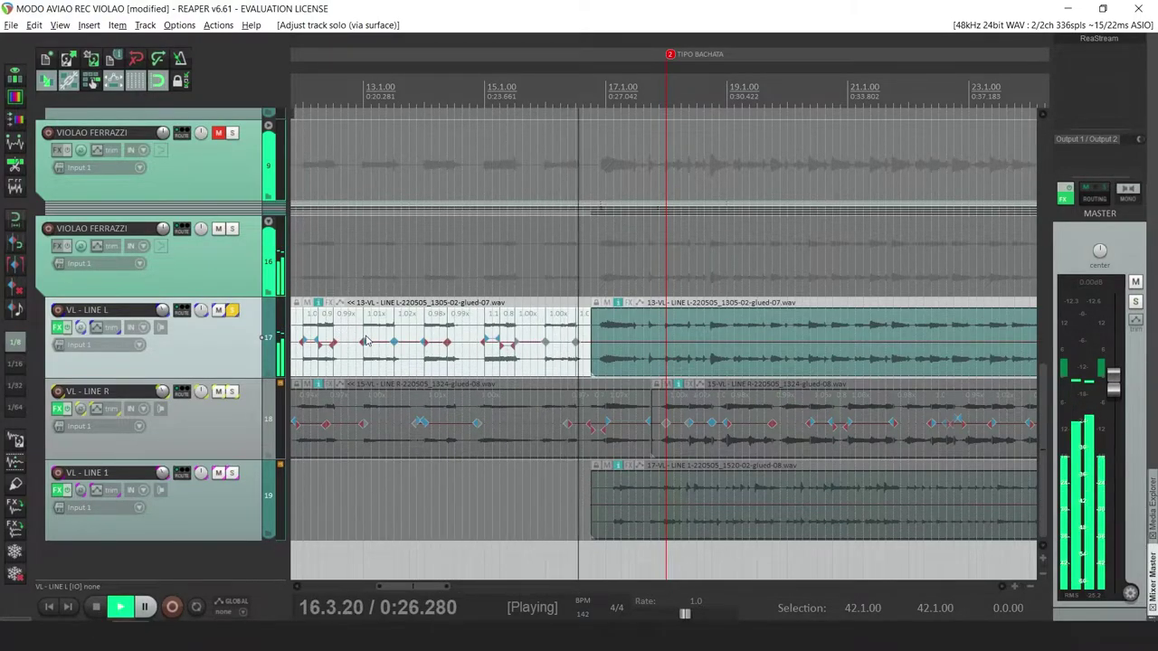
scroll(639, 335, "down", 3)
Add stretch markers to the second VL - LINE L item, starting before 17.1.00, using Dynamic split with a 363 ms minimum slice length
left_click(645, 332)
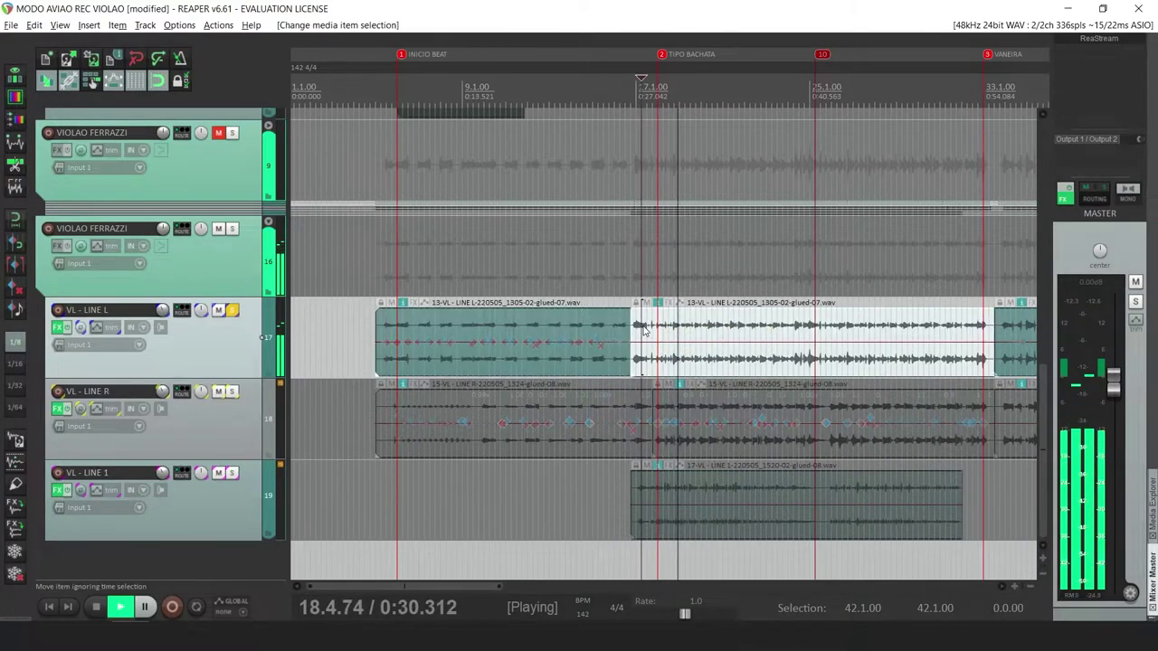
key("space")
scroll(644, 332, "up", 2)
left_click(594, 337)
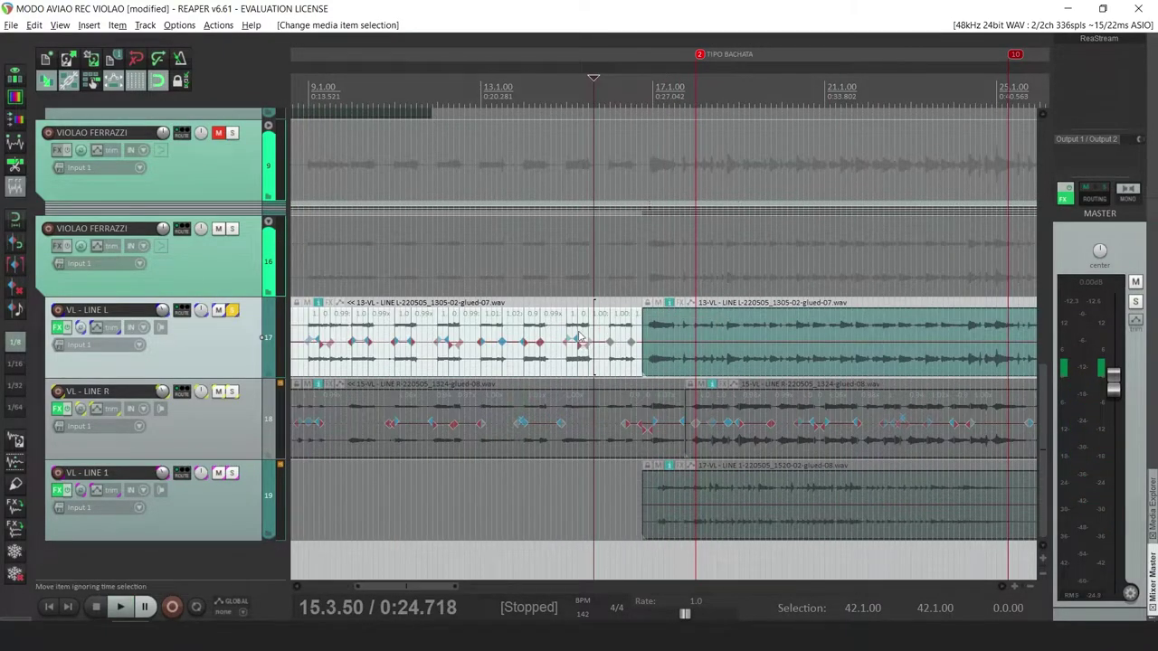
left_click(665, 330)
key("d")
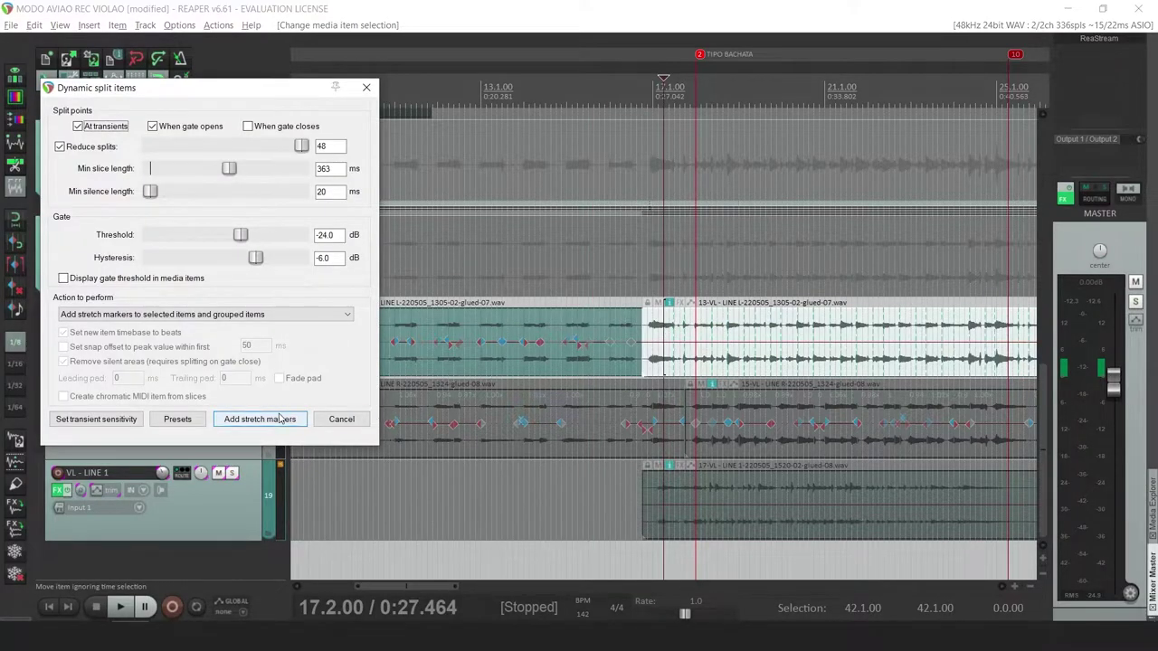
left_click(283, 419)
Snap the second VL - LINE L item's stretch markers to the grid and play from 17.1.00 into bar 19
key("space")
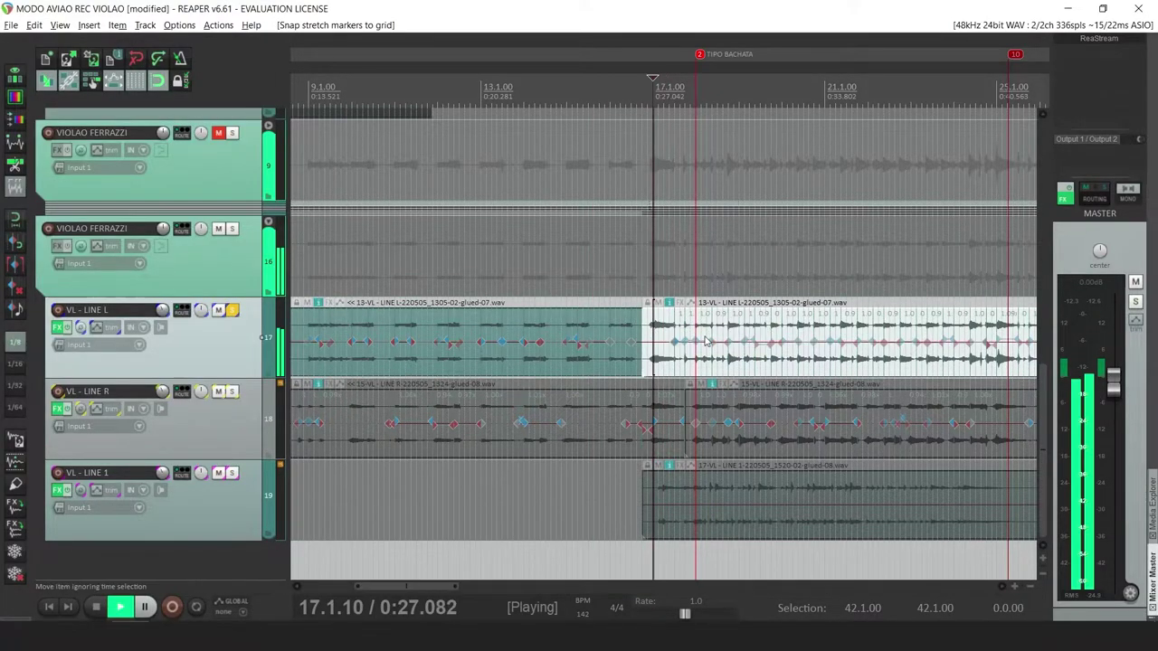
scroll(658, 334, "up", 4)
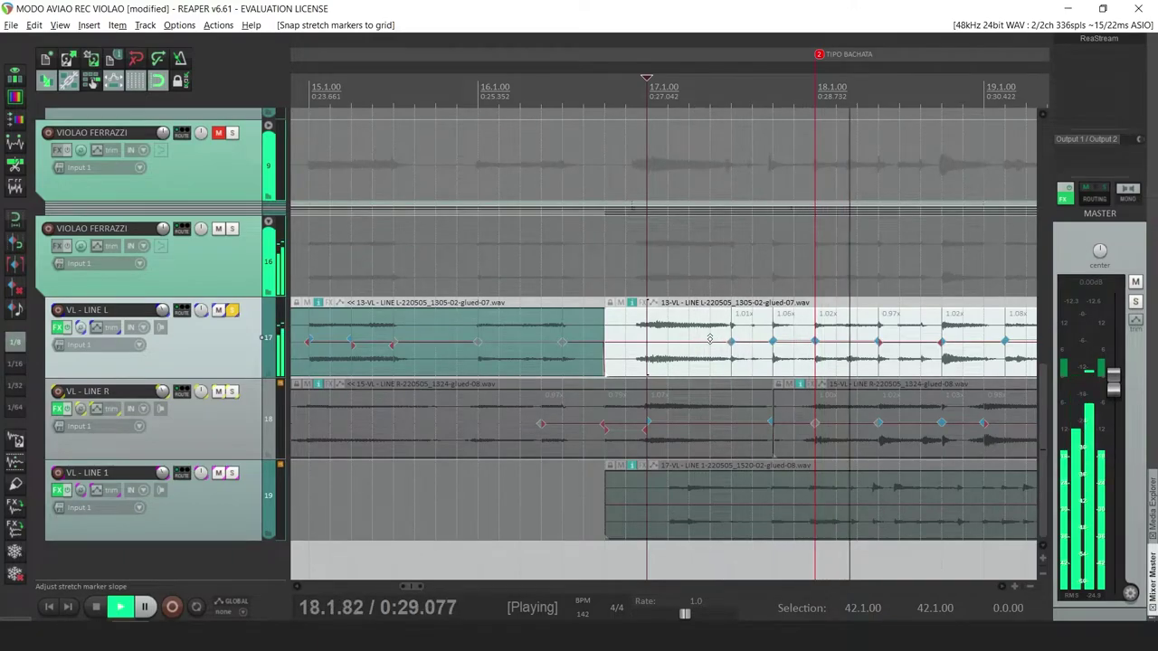
scroll(709, 339, "down", 2)
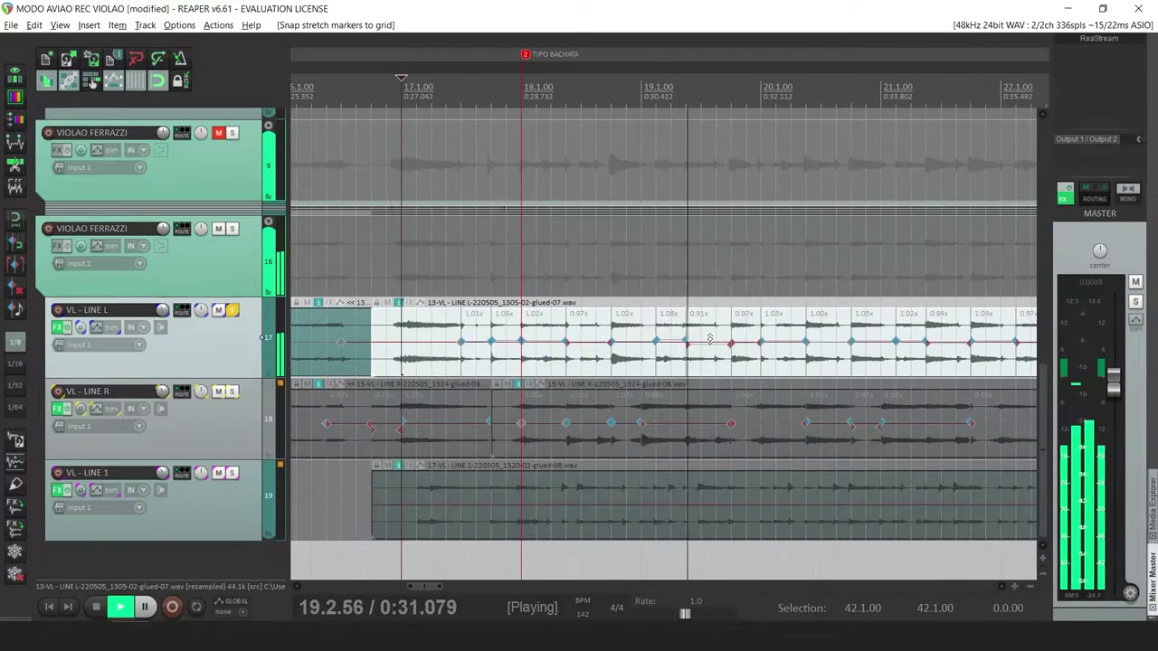
Remove the stretch marker at 19.2.50 in VL - LINE L and play from 19.2.50 into bar 20
key("space")
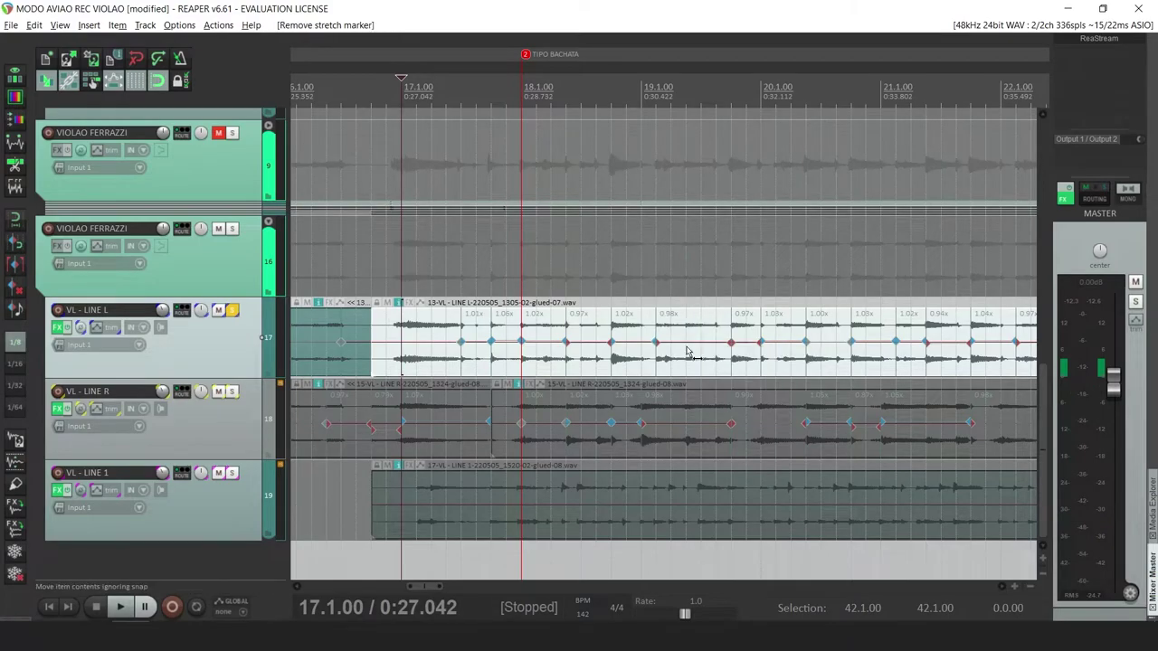
left_click(686, 342)
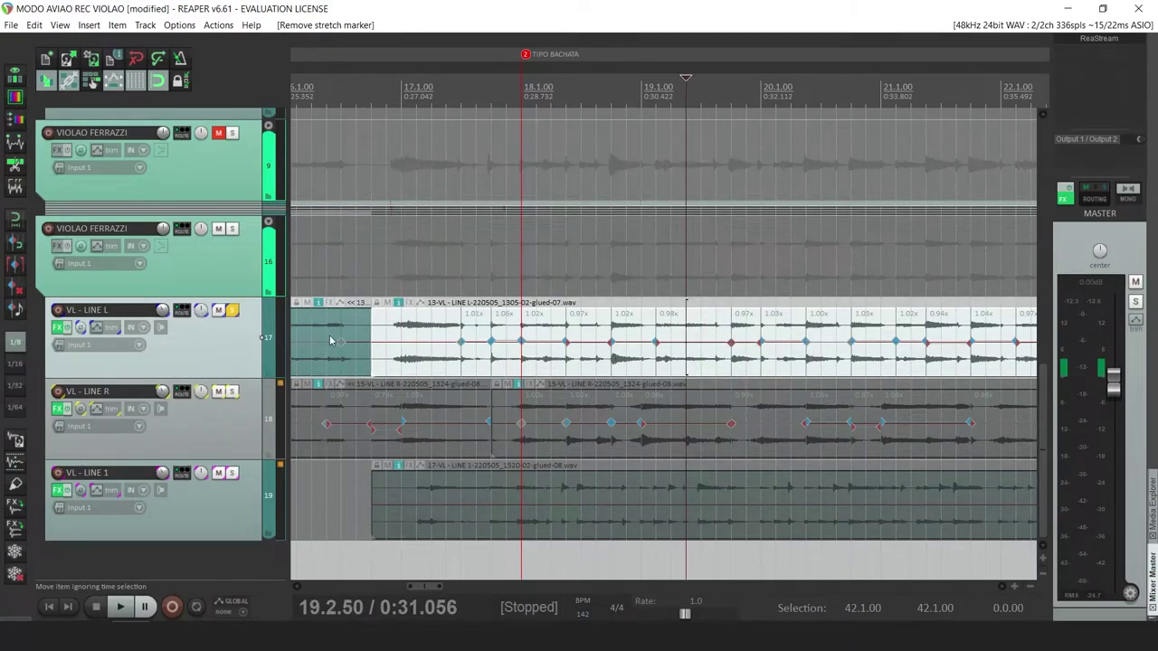
scroll(721, 334, "up", 3)
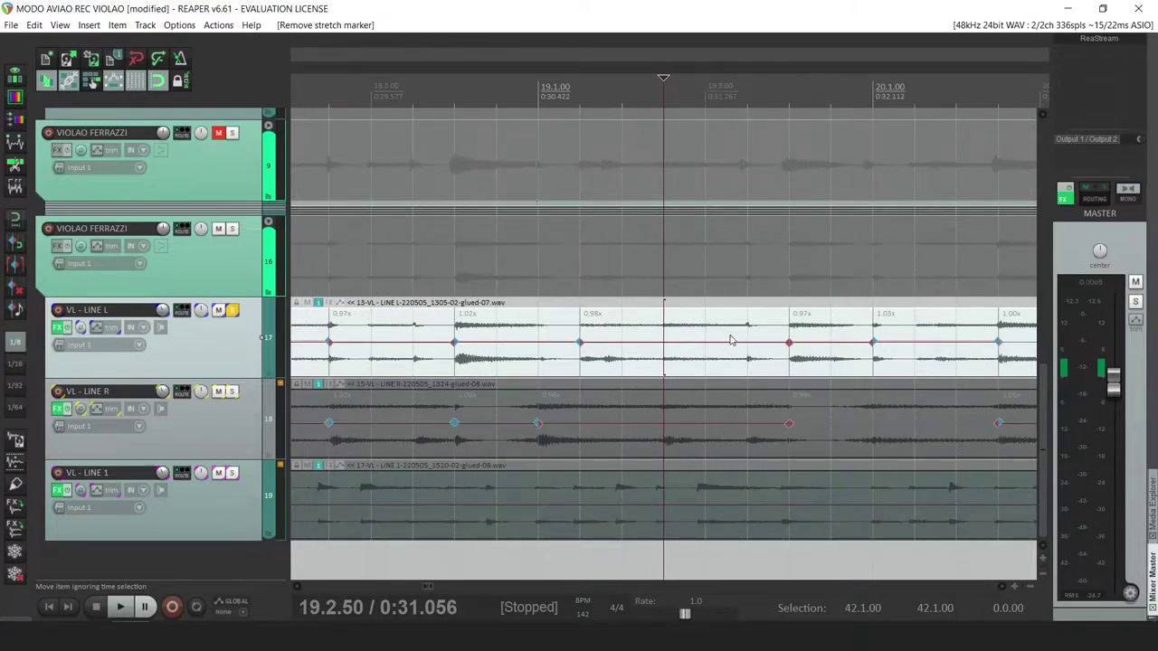
scroll(750, 331, "down", 3)
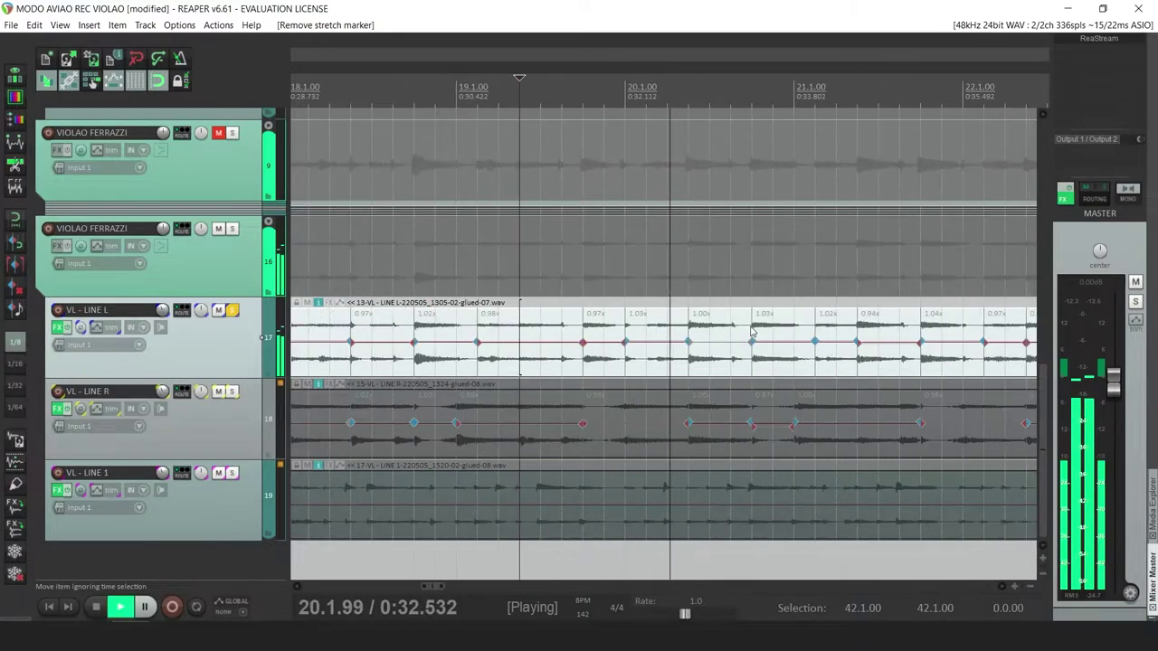
Add a stretch marker just after 20.3.50 in VL - LINE L, move it onto 20.3.50, and play from 20.2.50
key("space")
left_click(733, 371)
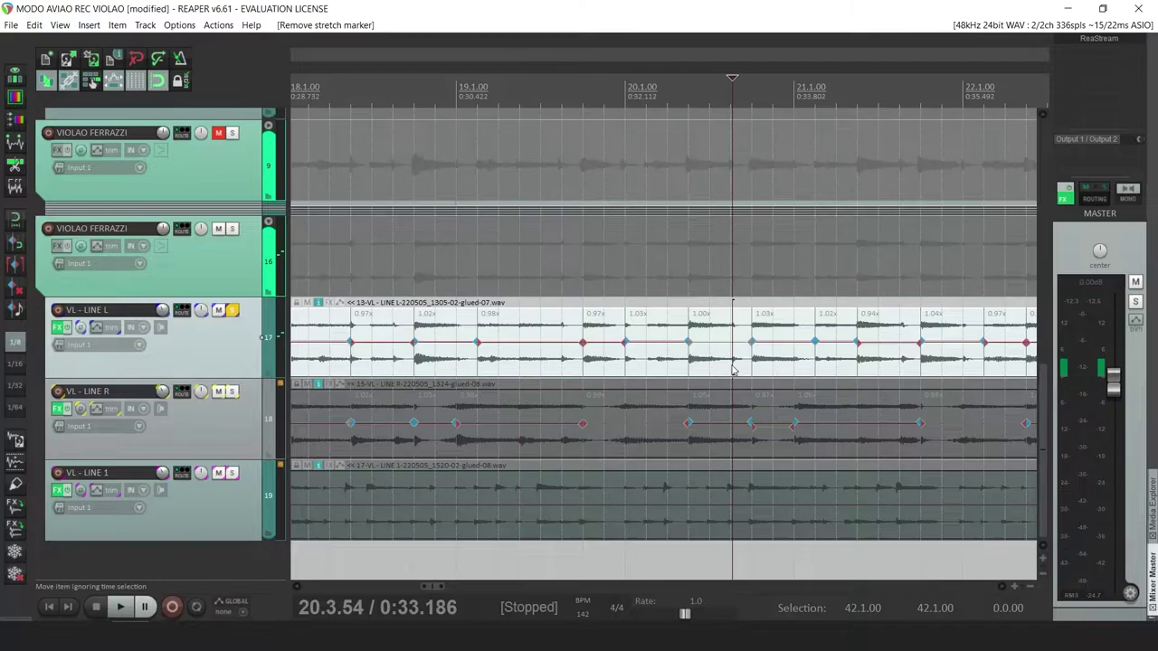
left_click_drag(733, 345, 730, 344)
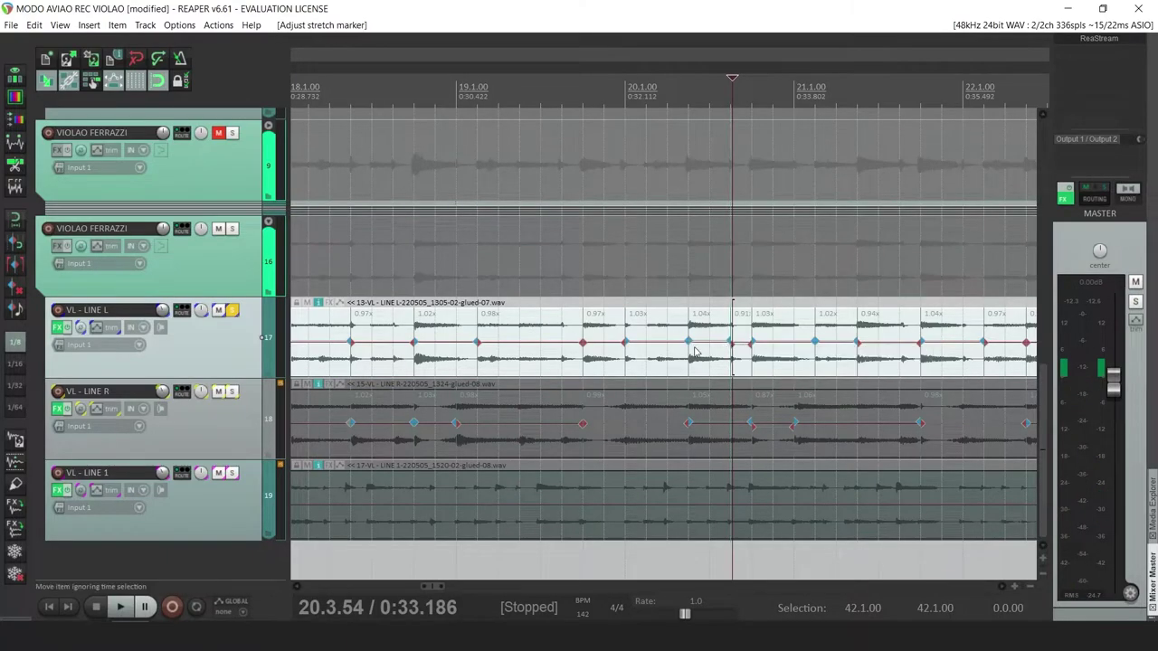
left_click(693, 352)
key("space")
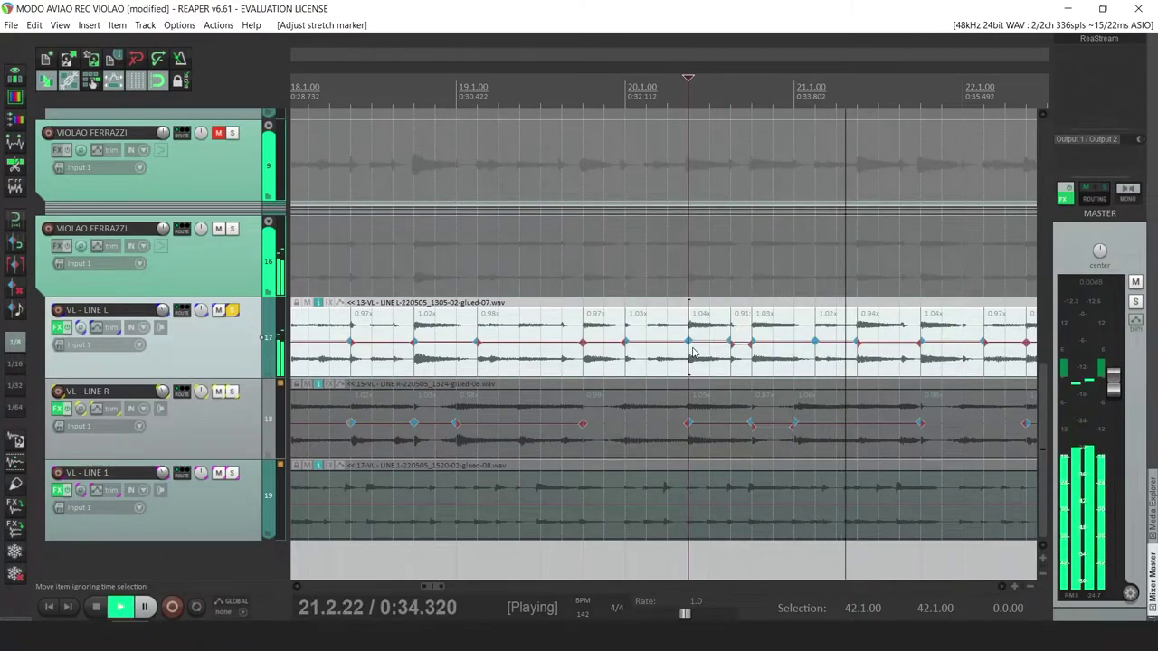
Add a stretch marker just after 21.3.50 in VL - LINE L, move it onto 21.3.50, and play from 21.2.00 into bar 24
left_click(902, 367)
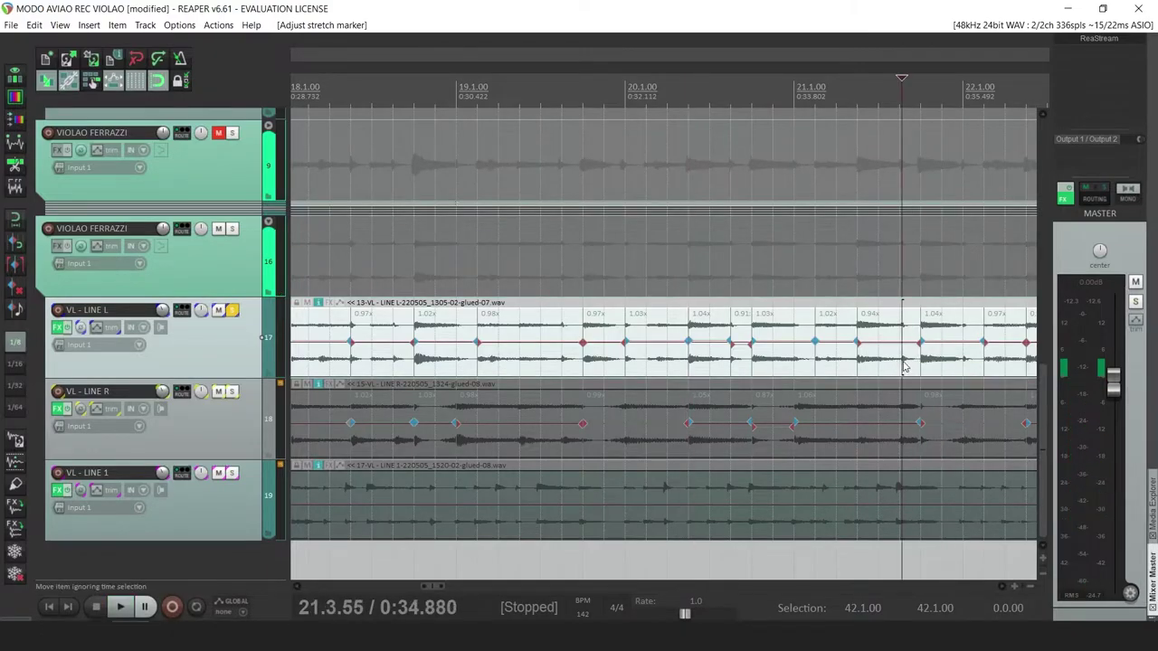
left_click_drag(902, 345, 899, 344)
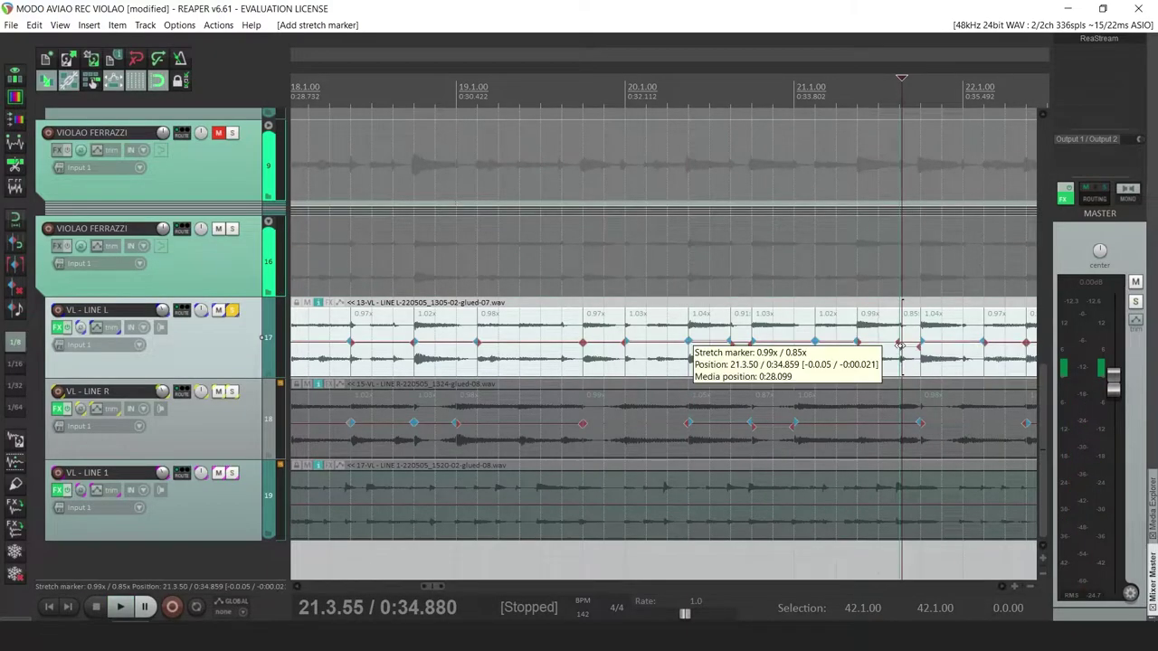
left_click(835, 343)
key("space")
scroll(834, 344, "down", 2)
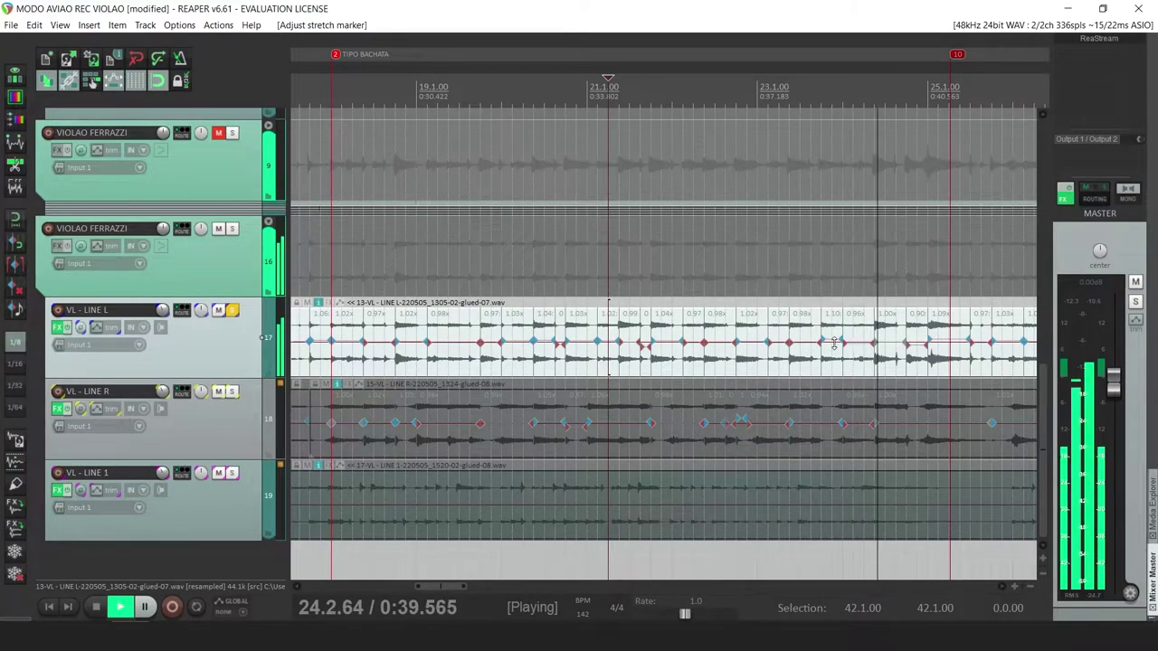
Add a stretch marker just after 24.3.50 in VL - LINE L and move it onto 24.3.50 while playback continues
scroll(891, 369, "up", 4)
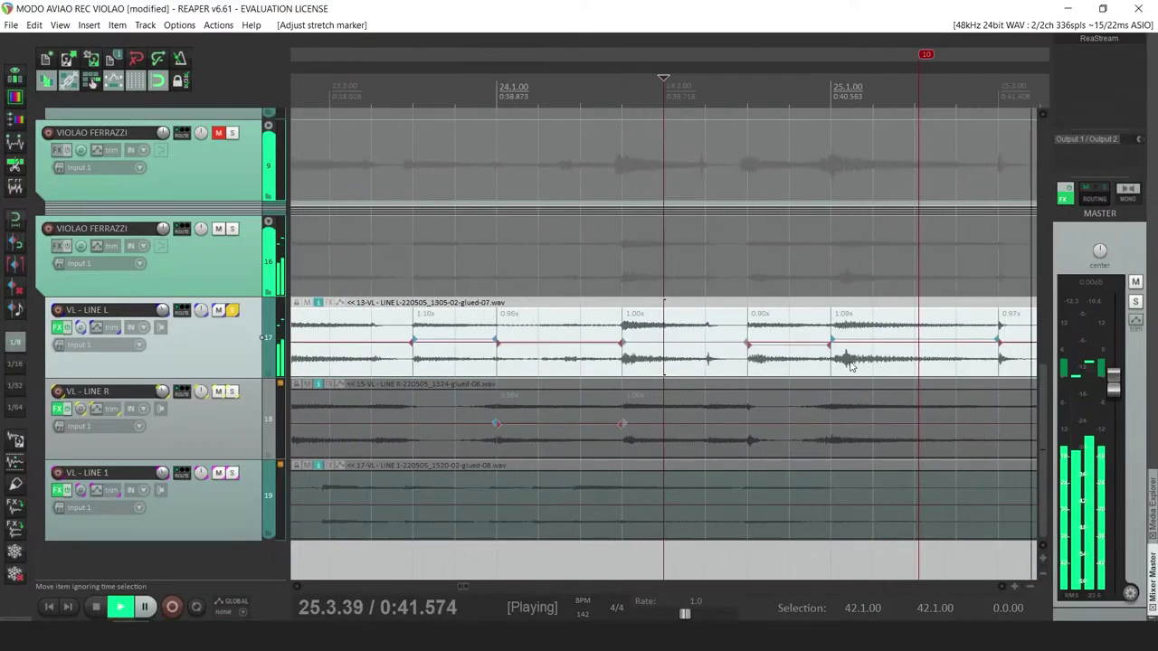
left_click_drag(707, 346, 719, 349)
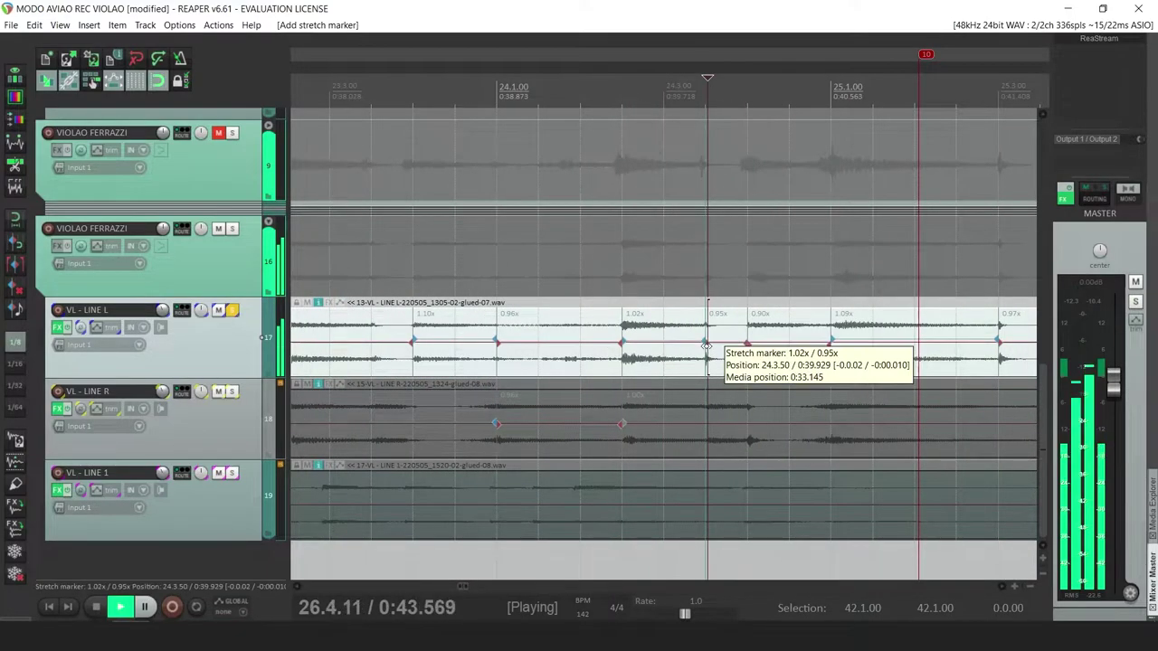
scroll(734, 360, "down", 3)
scroll(776, 360, "down", 2)
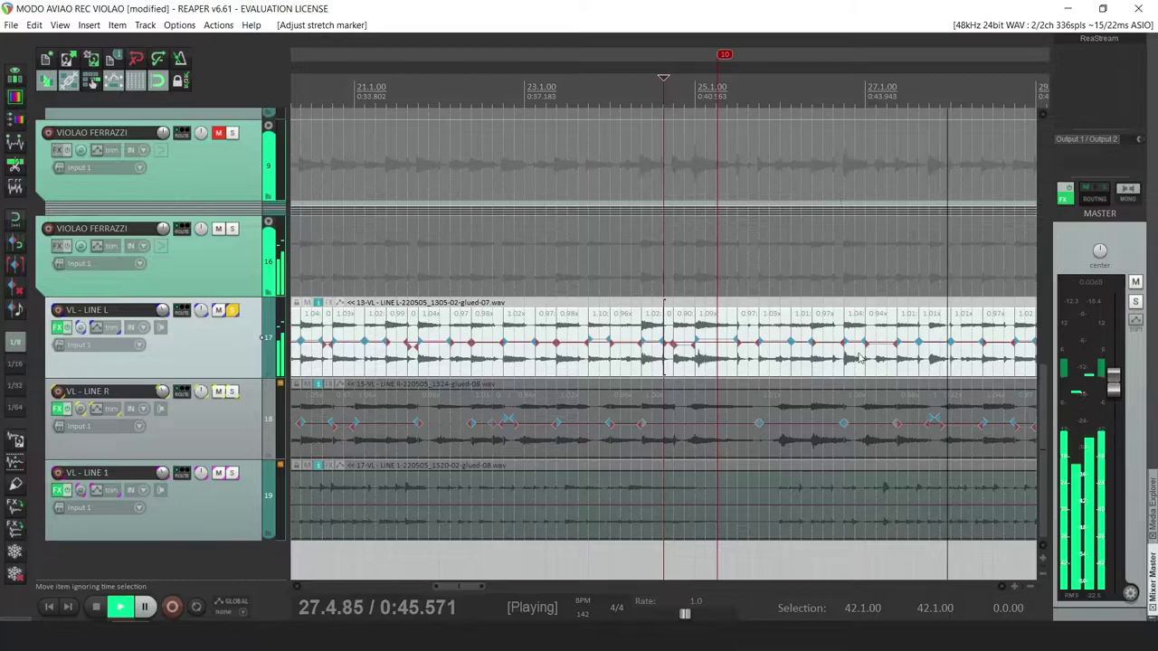
Add a stretch marker just after 28.3.50 in VL - LINE L, move it onto 28.3.50, and play on into bar 32
left_click(995, 364)
scroll(996, 365, "up", 3)
key("space")
key("space")
key("Tab")
key("shift+w")
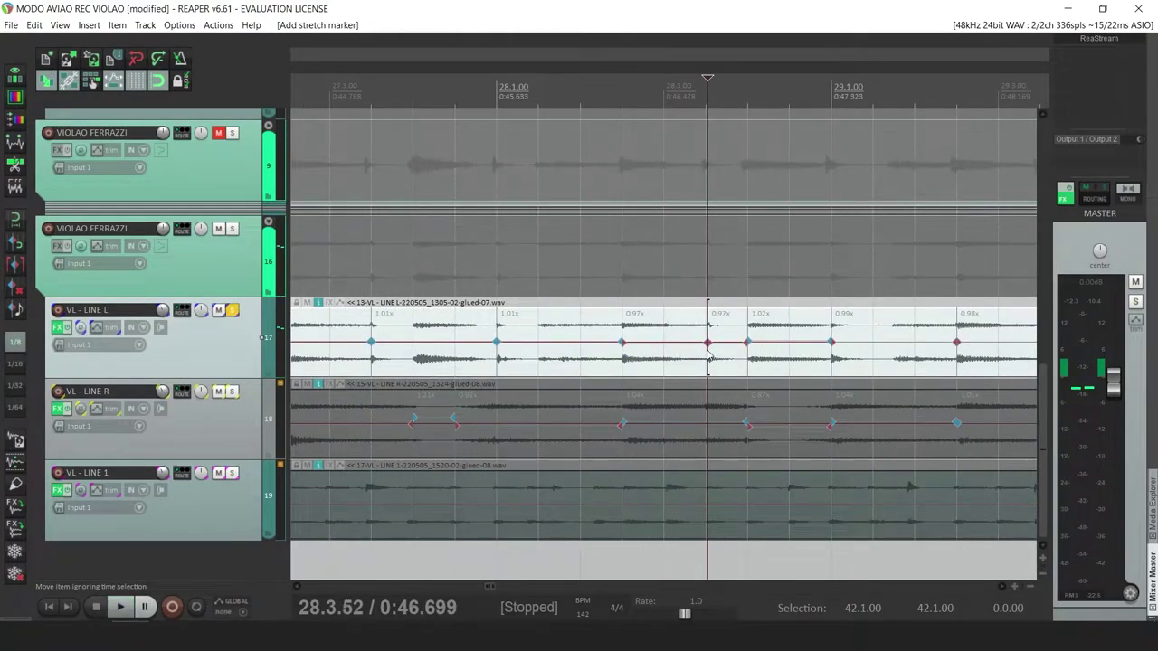
left_click_drag(707, 344, 705, 344)
left_click(654, 356)
key("space")
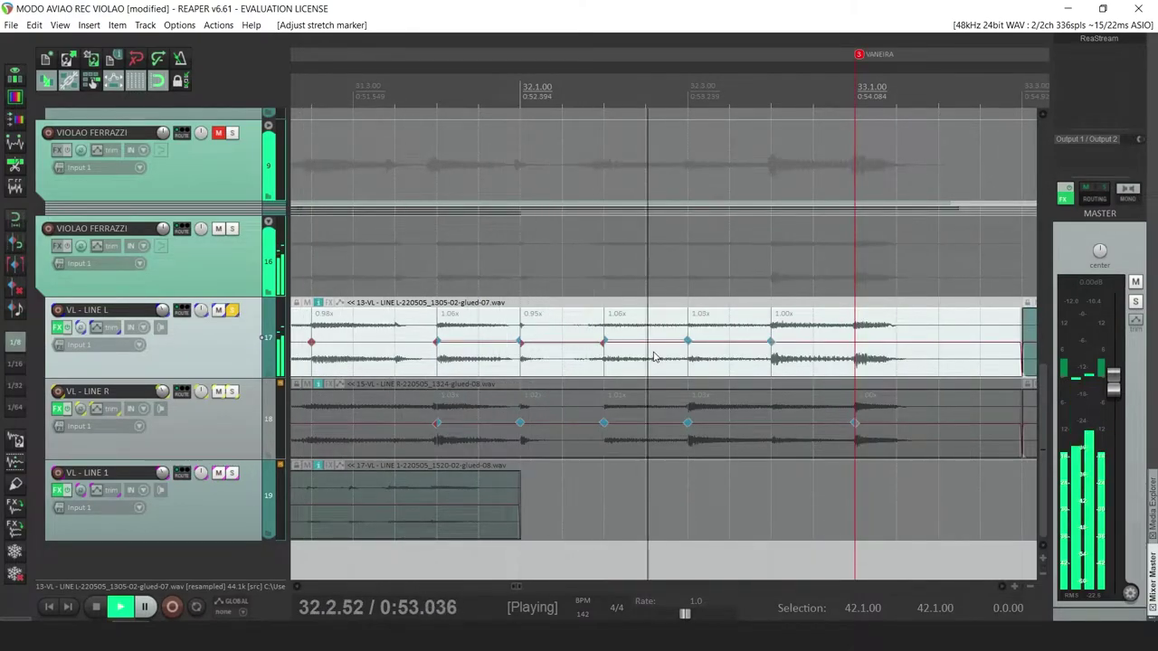
Stop playback and add stretch markers at the transients of the VL - LINE R item starting in bar 33, using Dynamic split
scroll(655, 356, "down", 8)
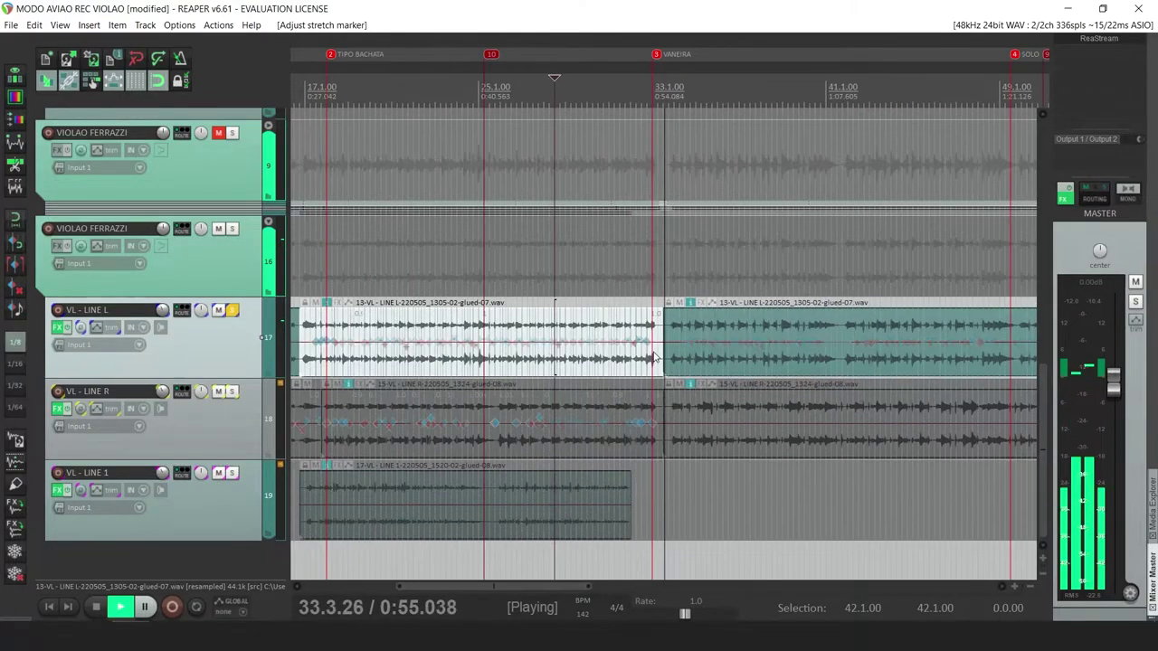
scroll(378, 353, "down", 3)
key("space")
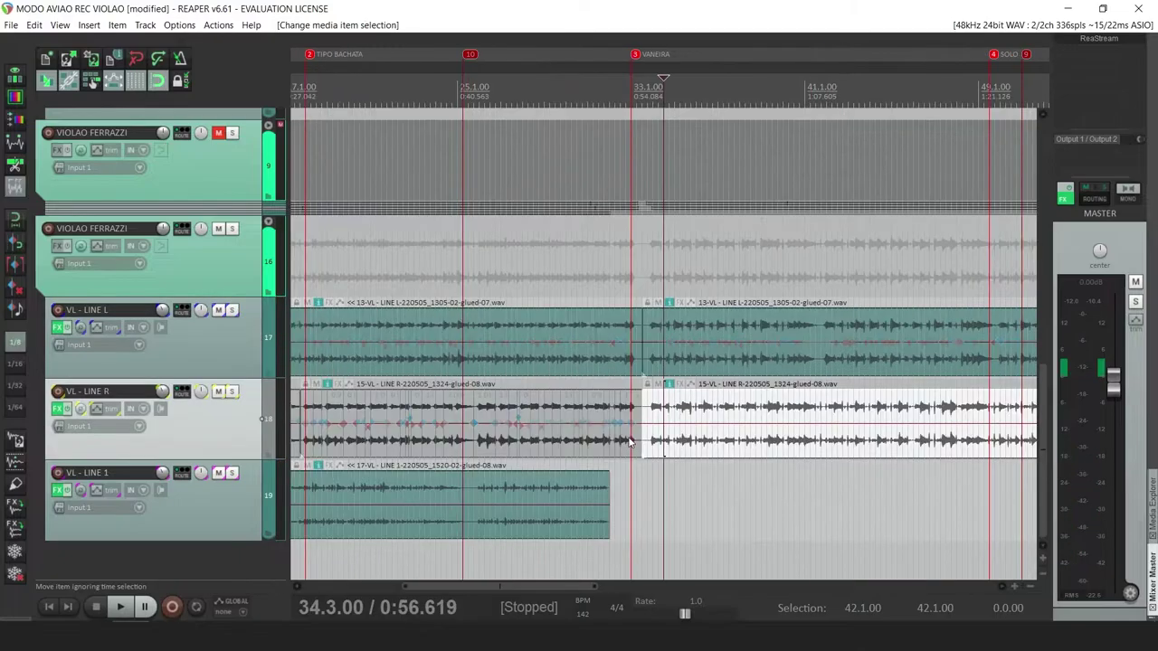
key("d")
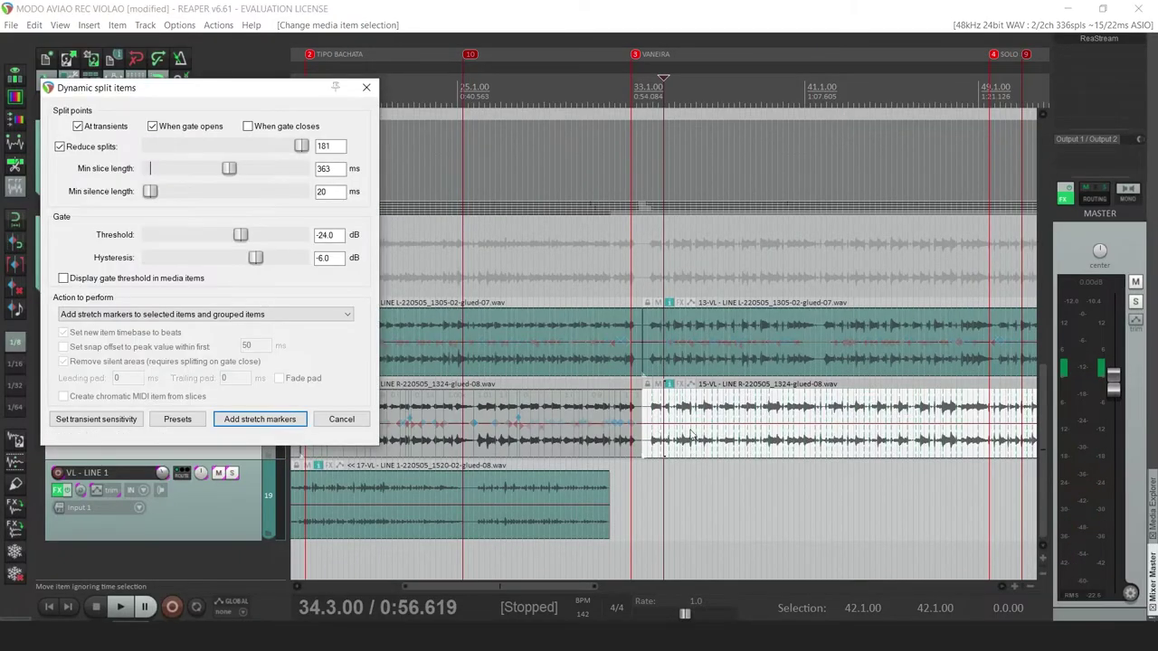
scroll(740, 432, "up", 3)
scroll(740, 431, "up", 2)
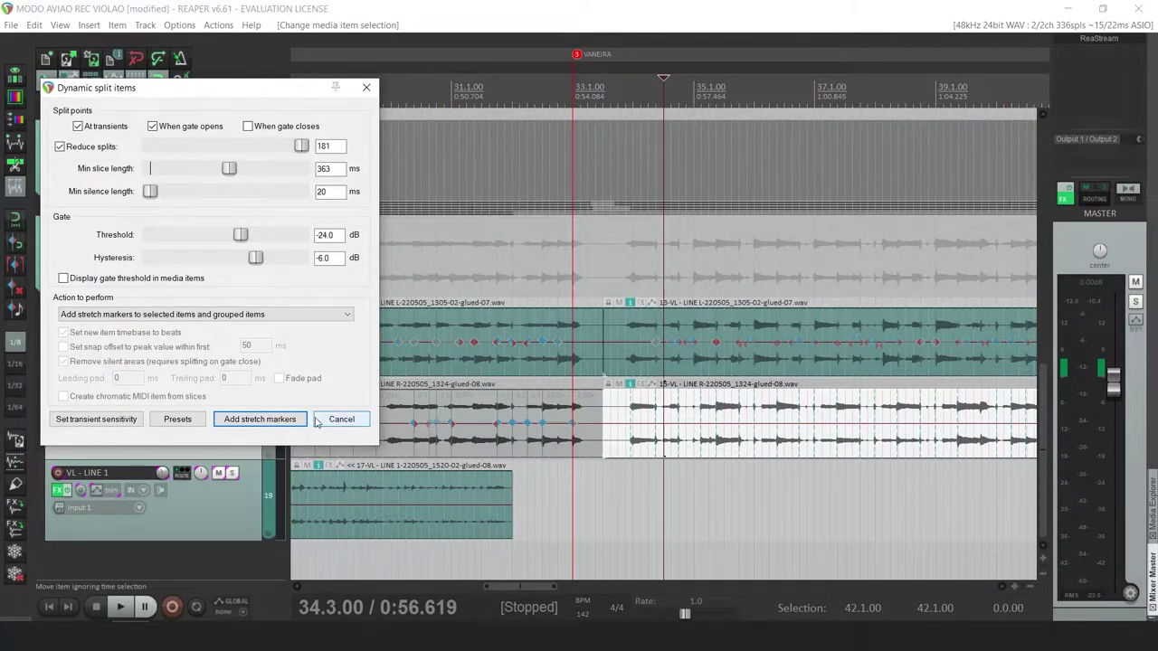
left_click(100, 419)
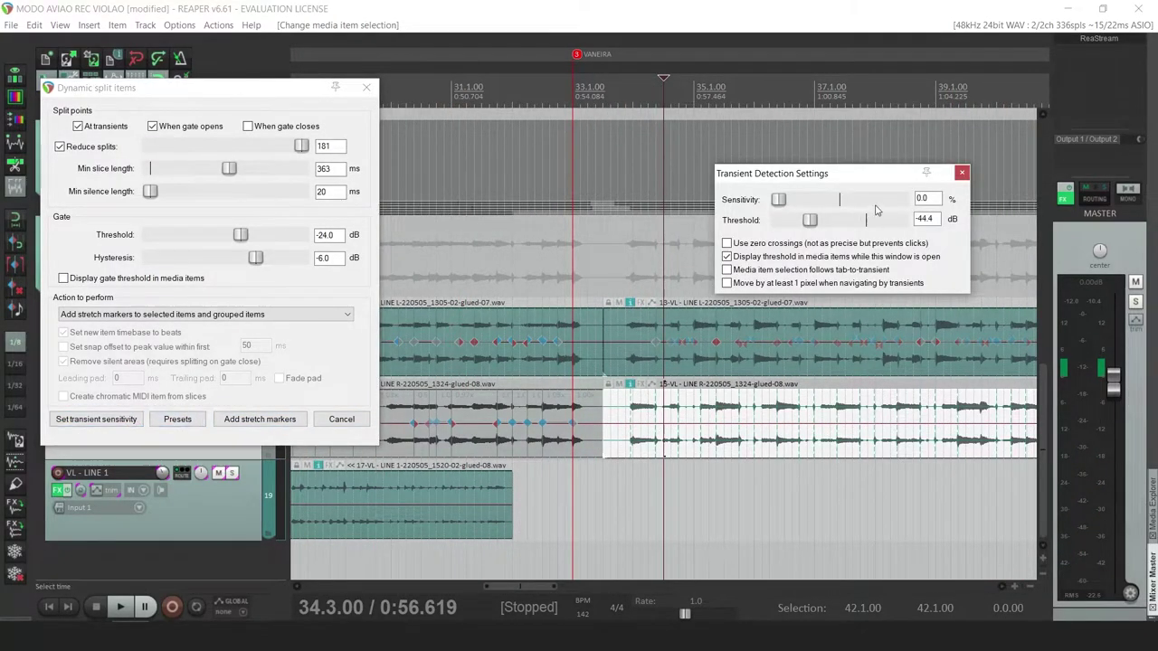
left_click(259, 419)
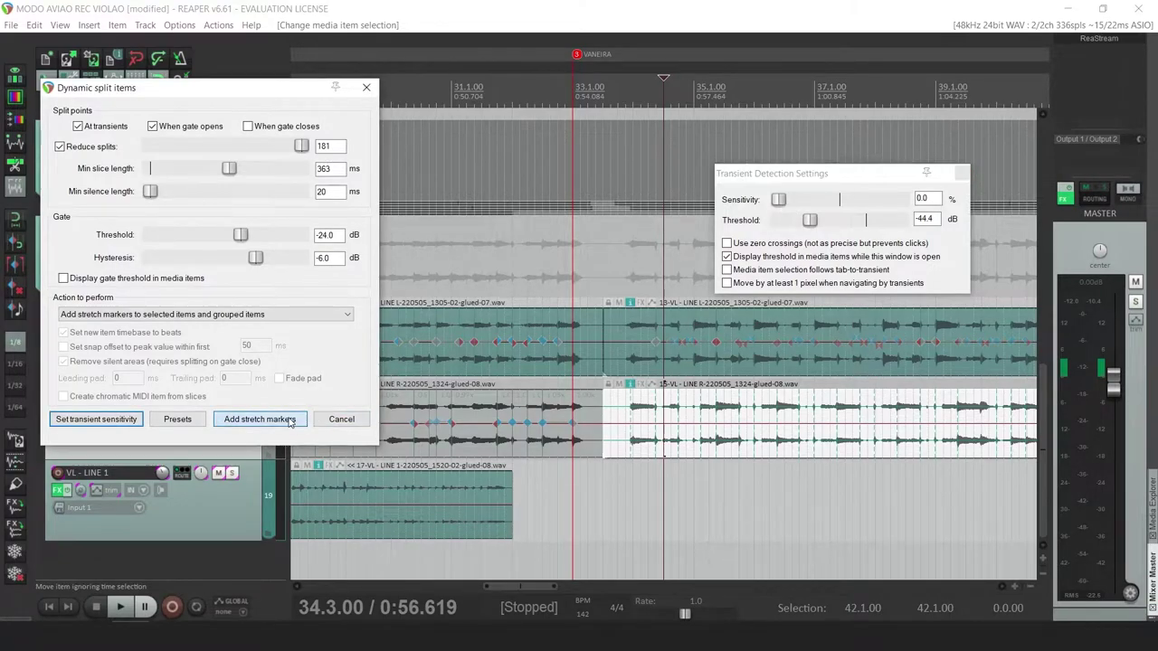
left_click(961, 173)
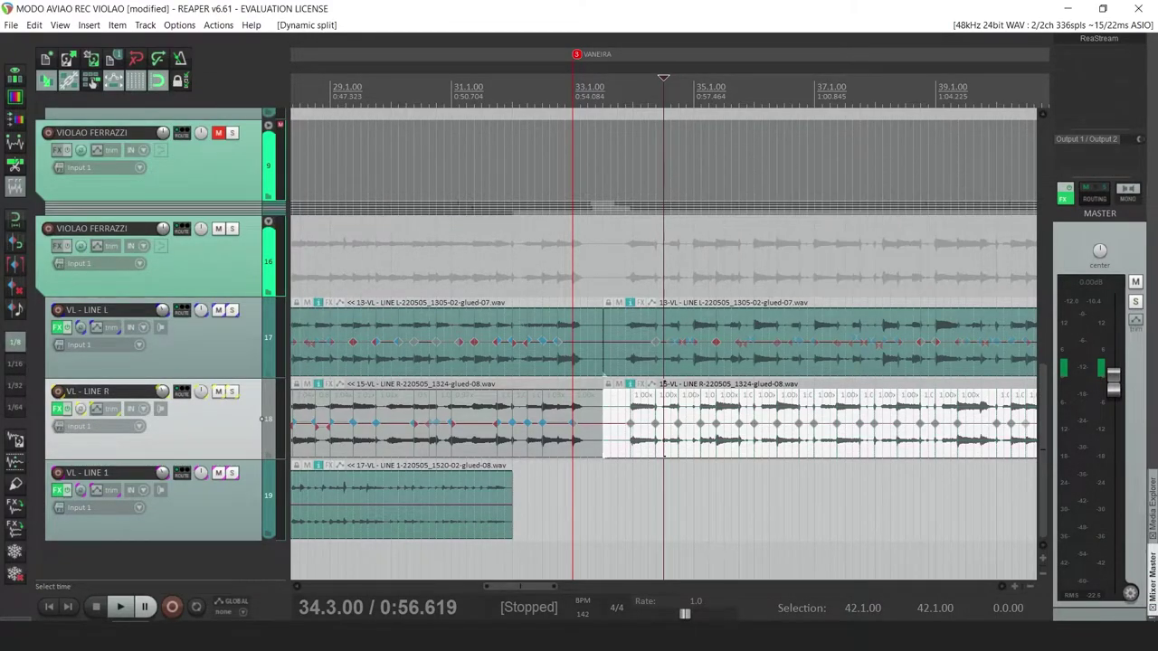
Snap the new stretch markers in VL - LINE R to the grid and play from 34.1.00
key("space")
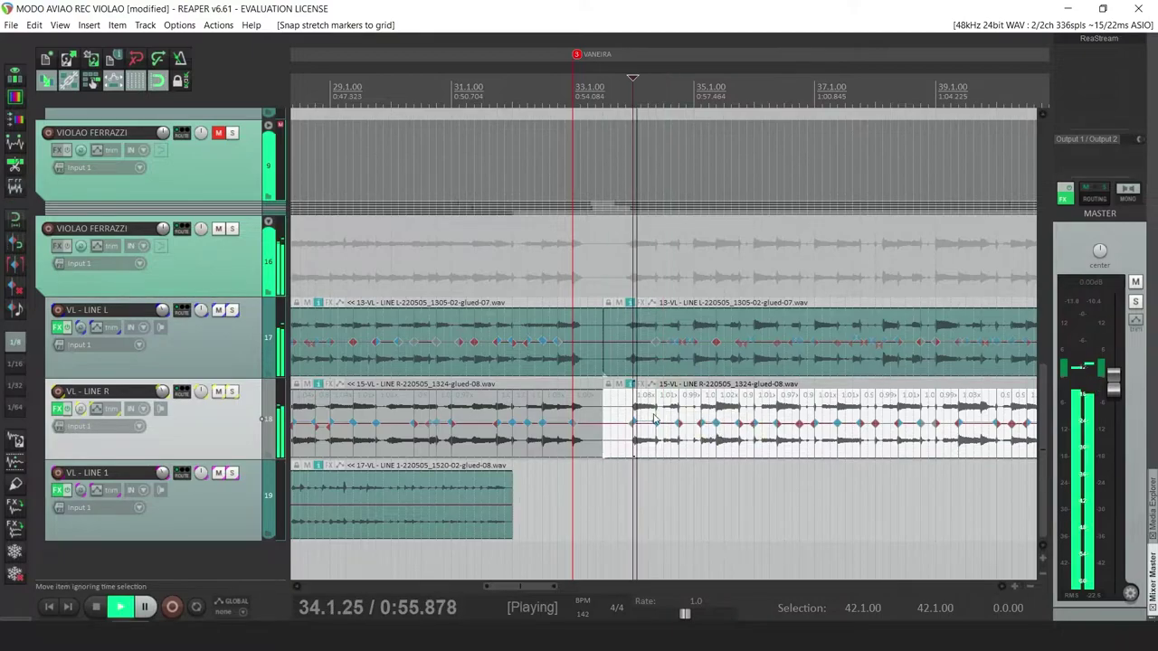
scroll(637, 418, "up", 3)
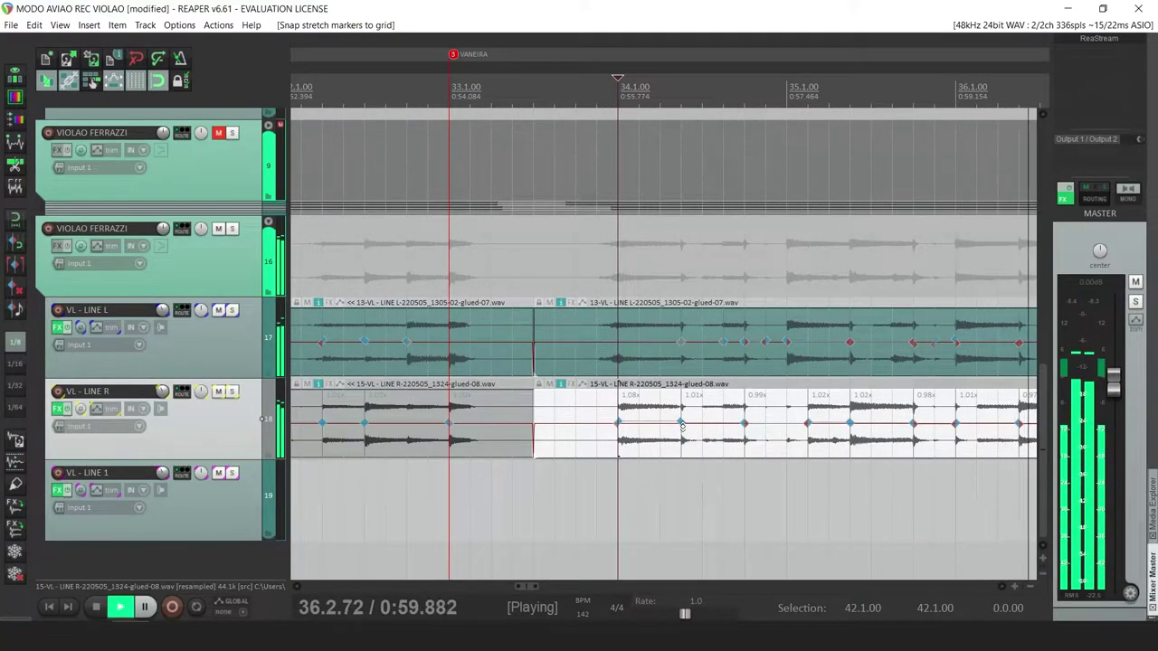
Solo VL - LINE R together with the CLICK track while playback continues
key("F6")
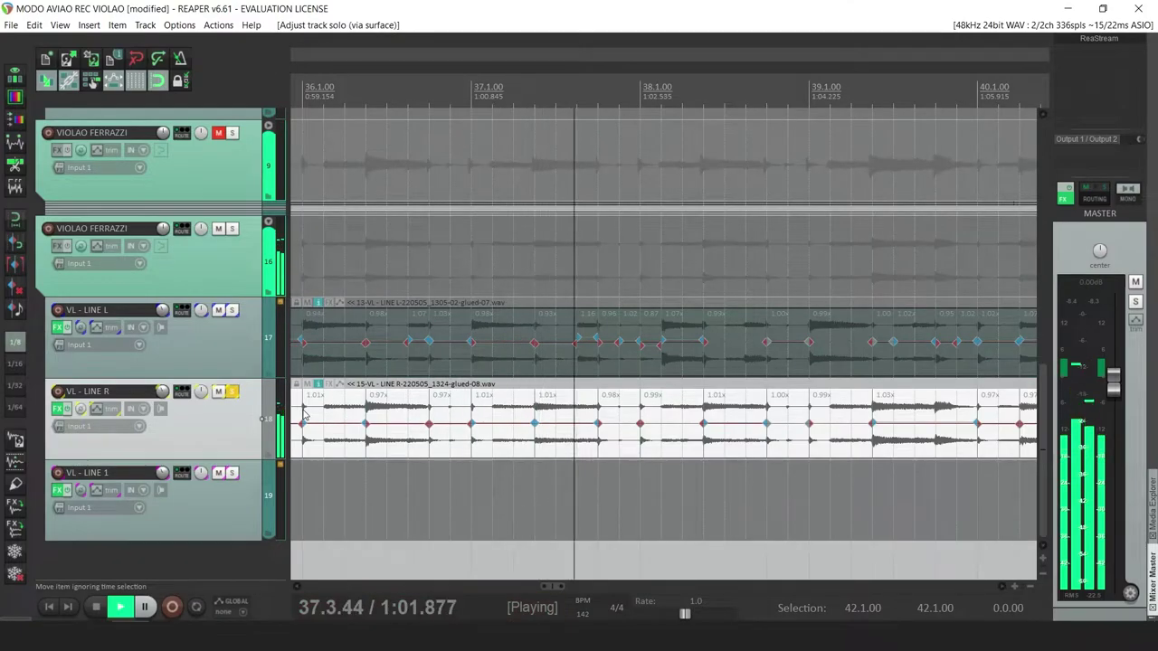
scroll(240, 305, "up", 8)
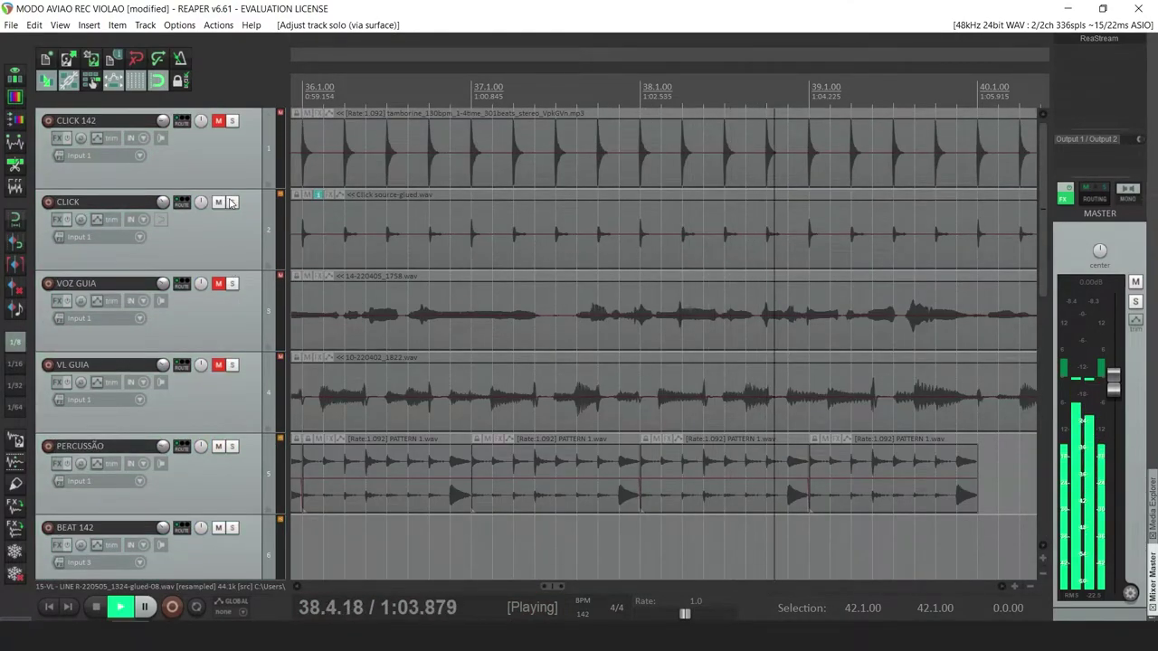
scroll(229, 226, "down", 6)
scroll(231, 227, "down", 3)
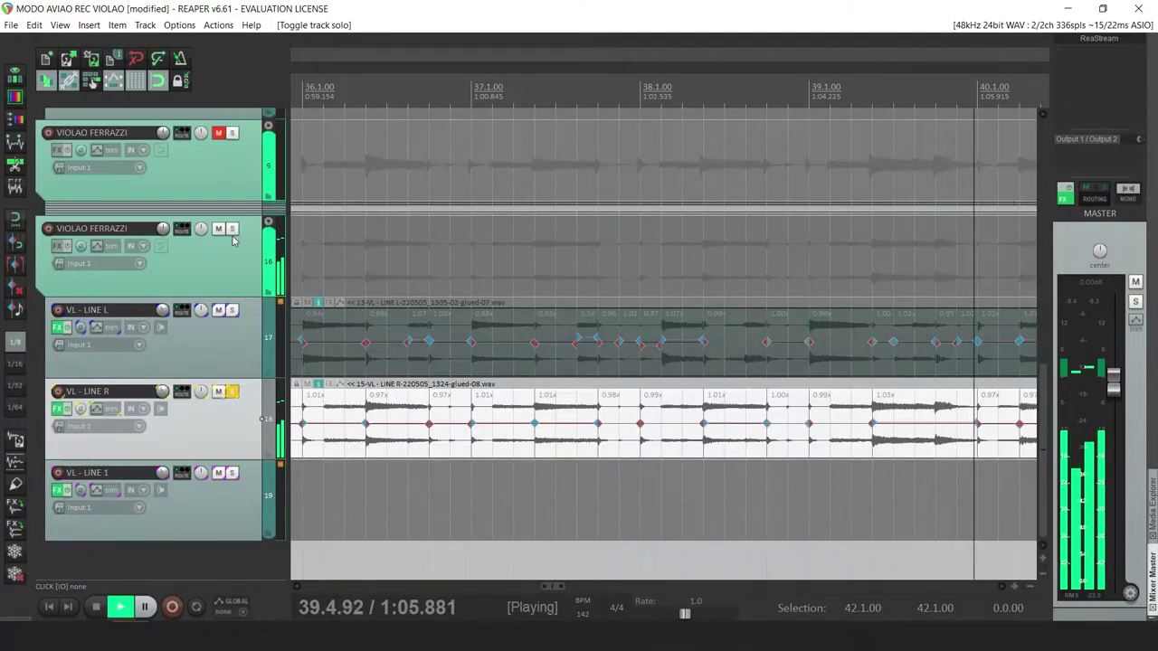
scroll(741, 403, "down", 4)
Remove the stretch marker at 40.3.00 in VL - LINE R and play from 40.2.00 into bar 49
scroll(741, 403, "up", 4)
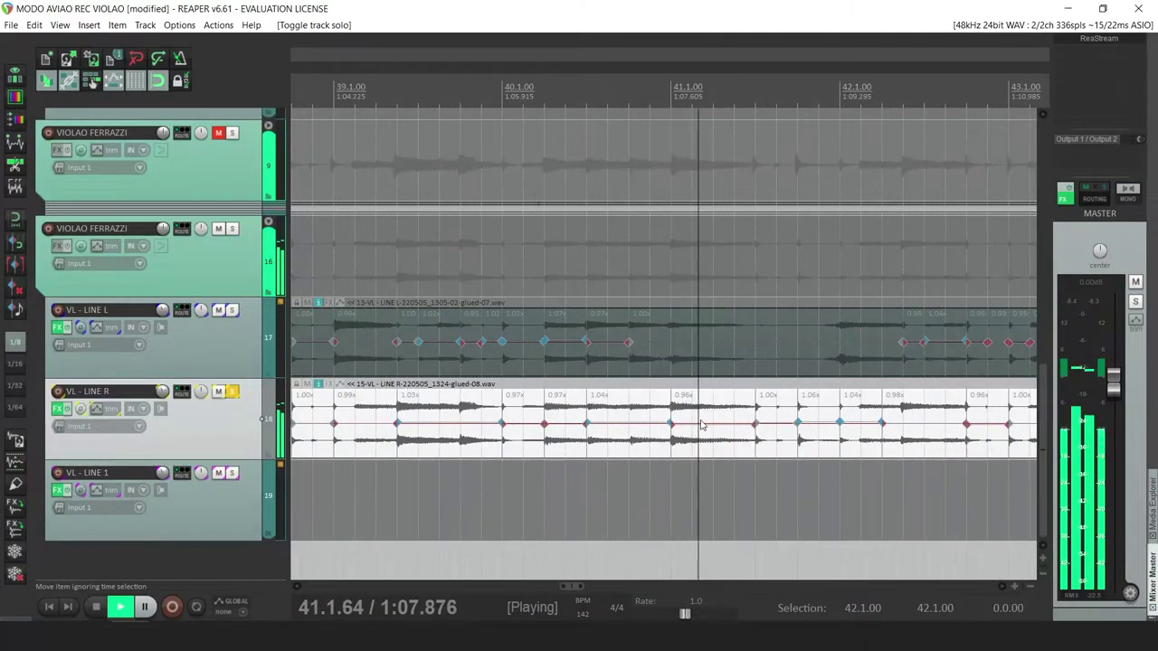
scroll(601, 444, "up", 5)
key("space")
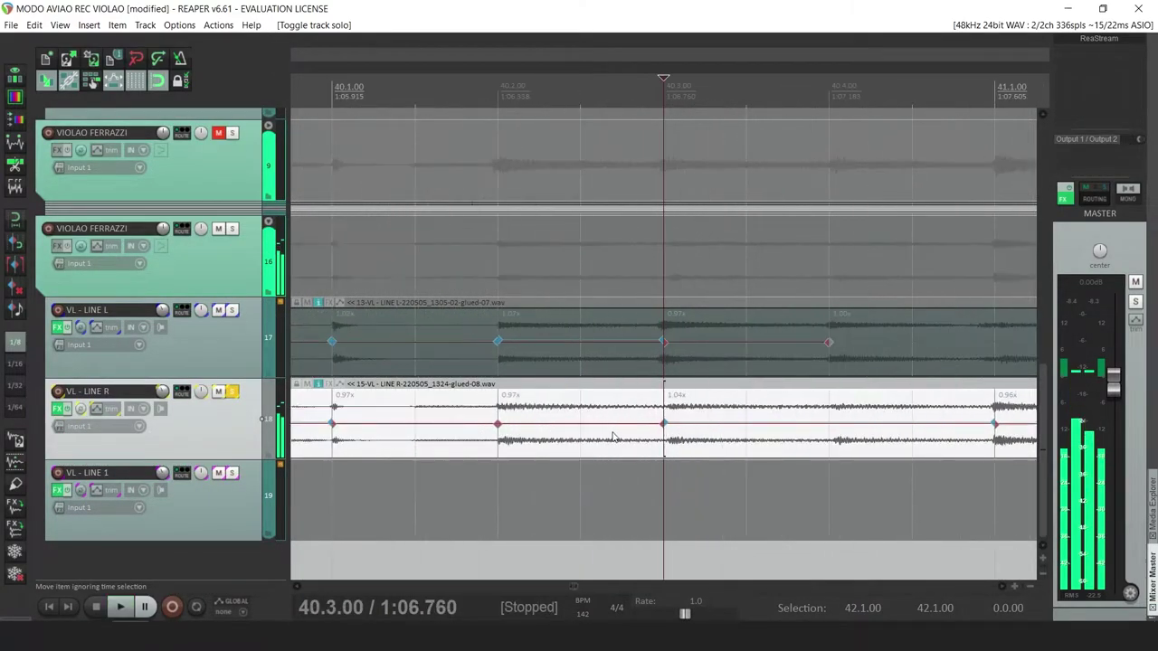
left_click(664, 424, "alt")
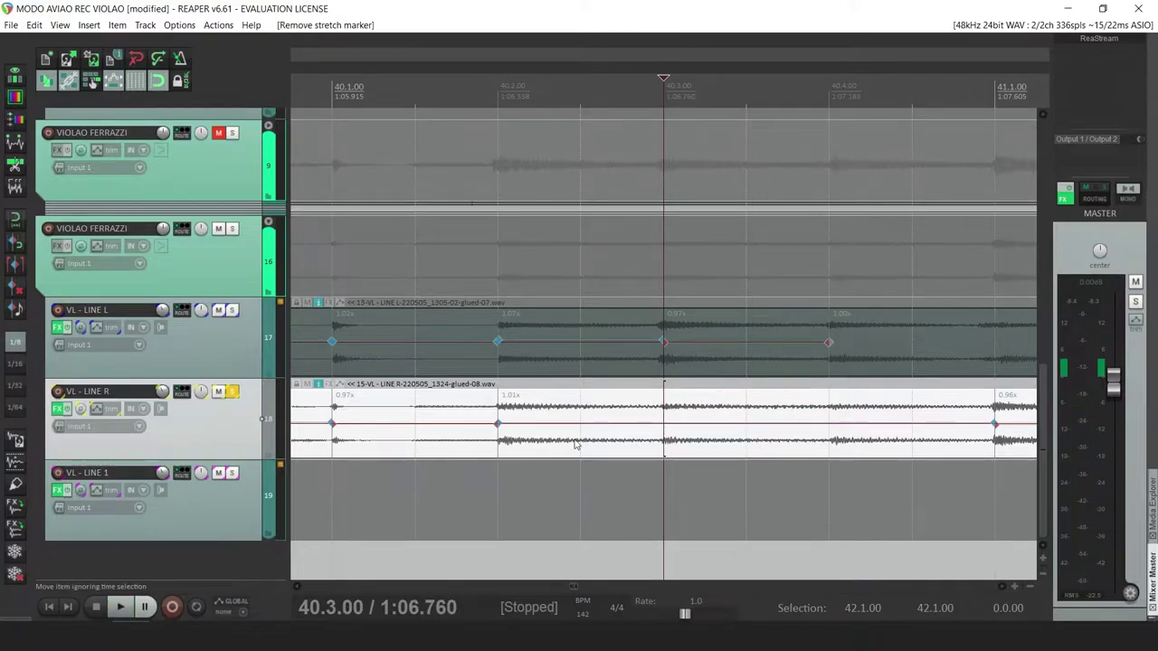
left_click(497, 426)
key("space")
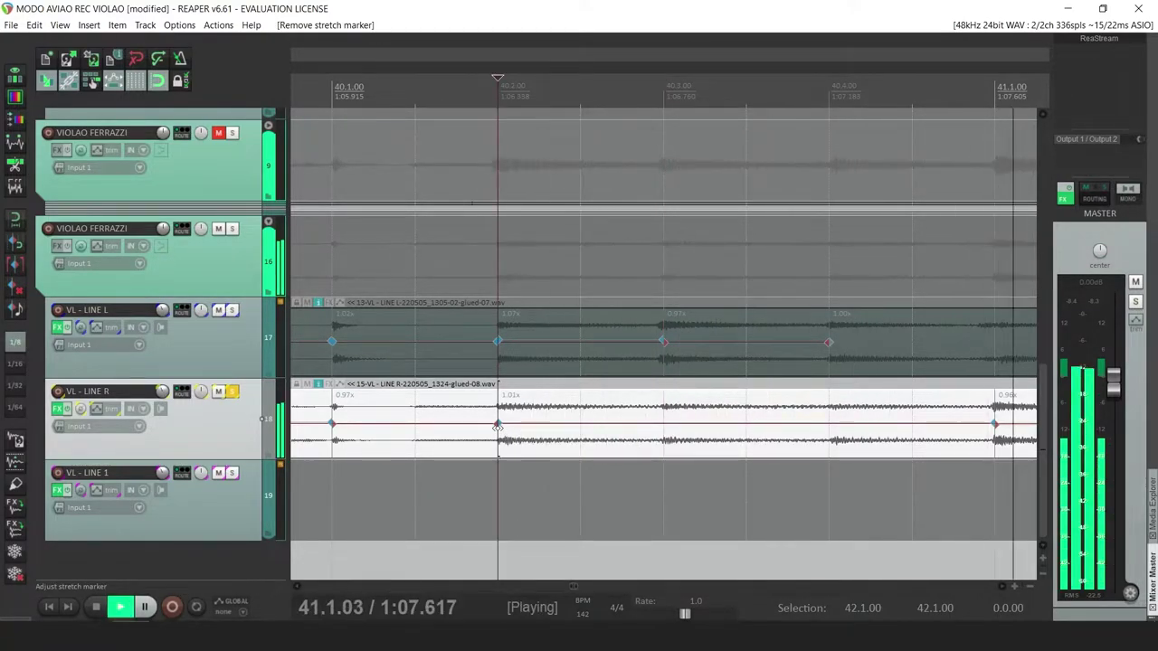
scroll(498, 425, "down", 5)
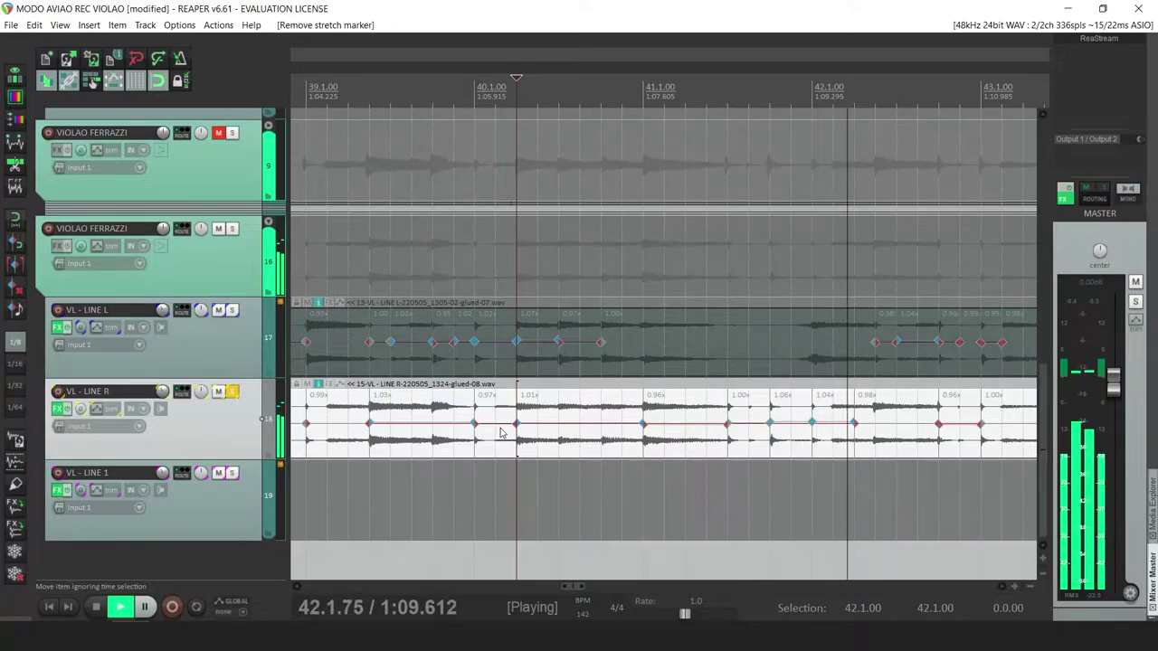
scroll(500, 432, "down", 3)
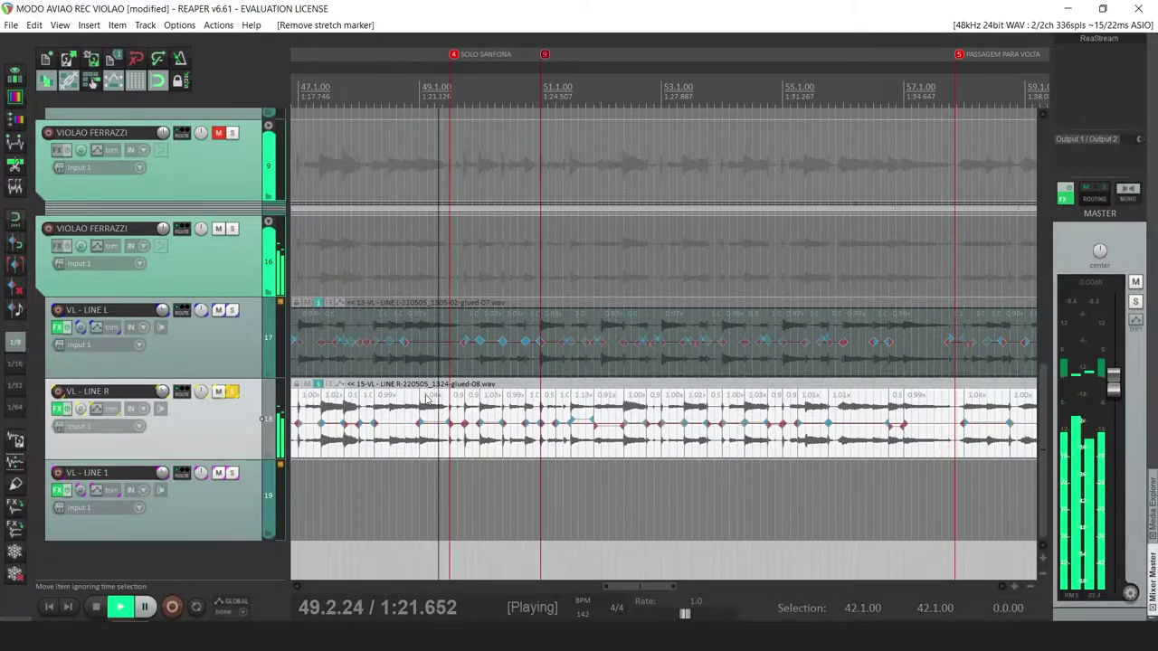
Add a stretch marker just after 48.3.00 in VL - LINE R, move it onto 48.3.00, and play from 48.2.00 into bar 52
left_click(376, 434)
key("space")
key("space")
scroll(468, 437, "up", 4)
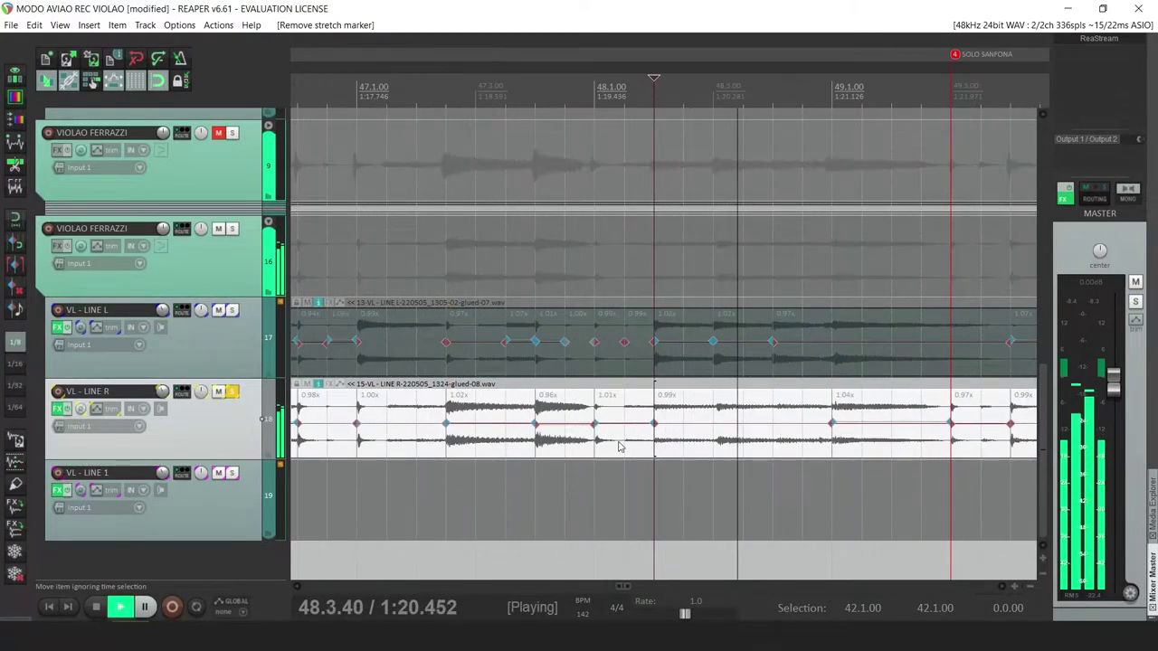
left_click(720, 416)
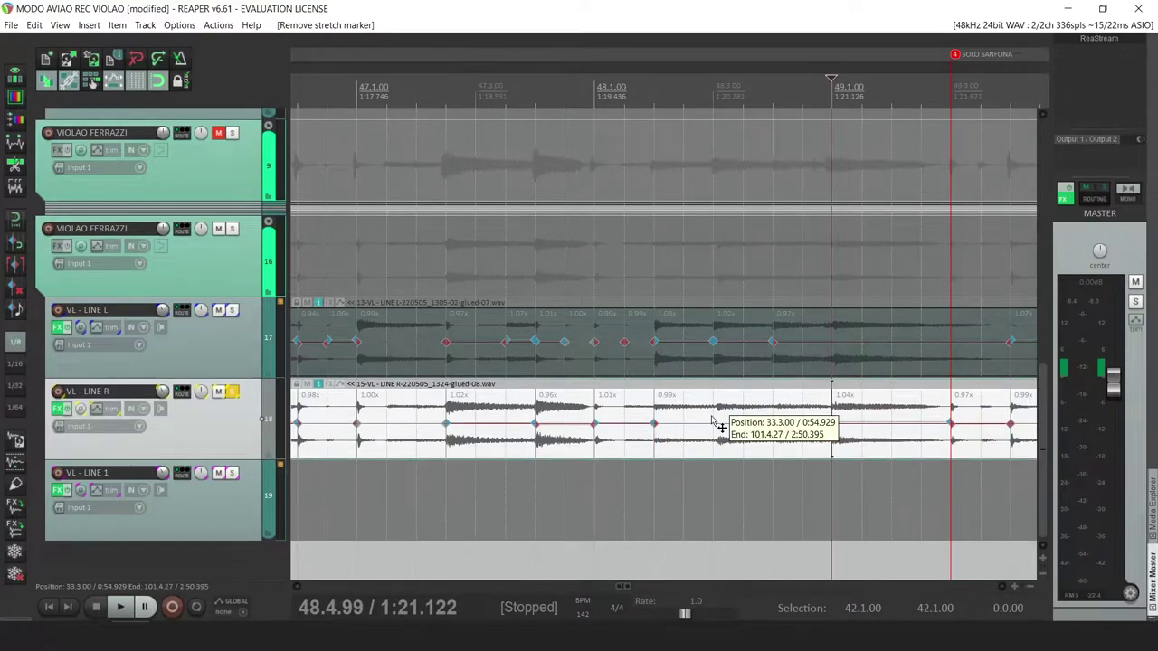
scroll(690, 417, "up", 3)
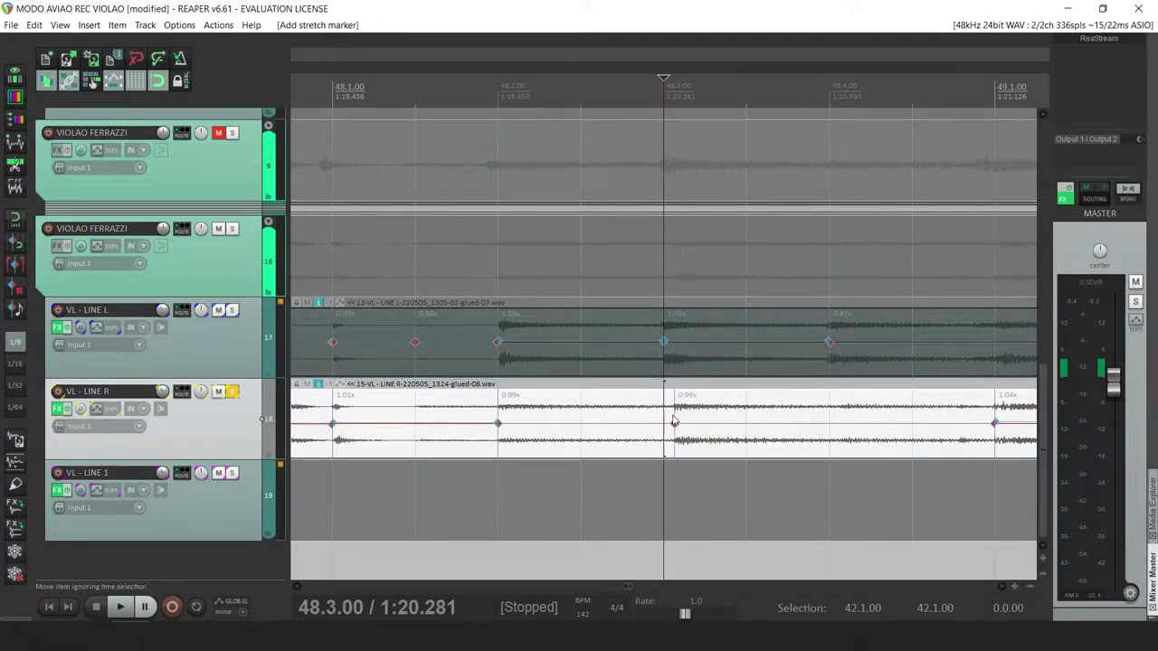
left_click_drag(673, 424, 663, 424)
left_click(473, 420)
key("space")
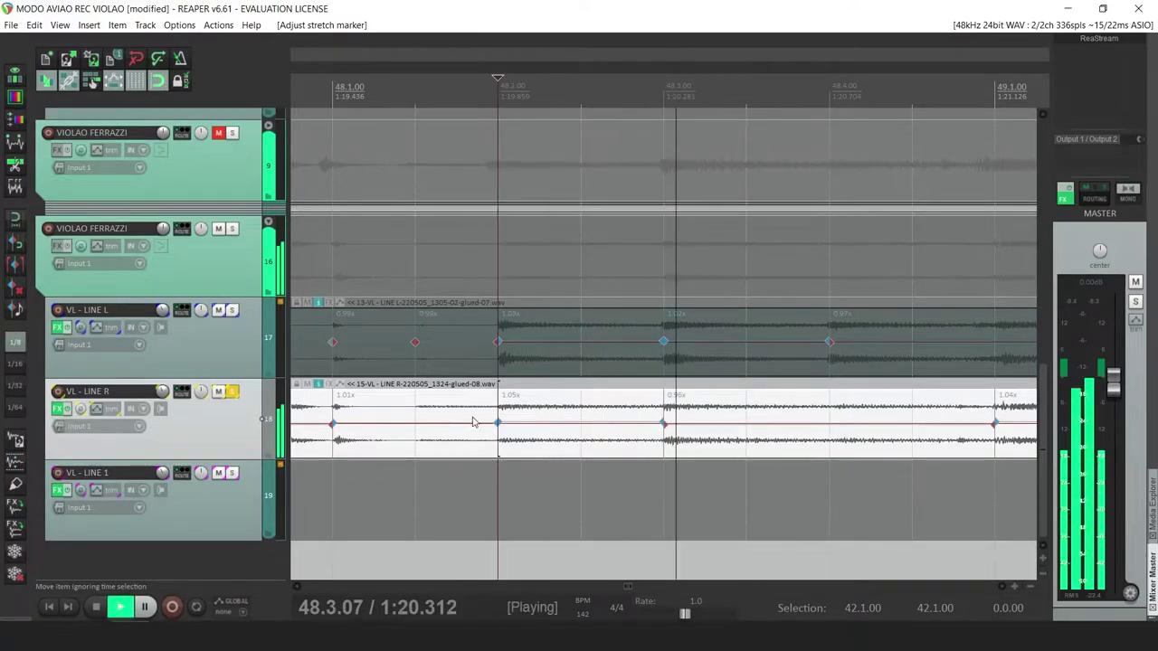
scroll(473, 421, "down", 3)
scroll(473, 421, "down", 3)
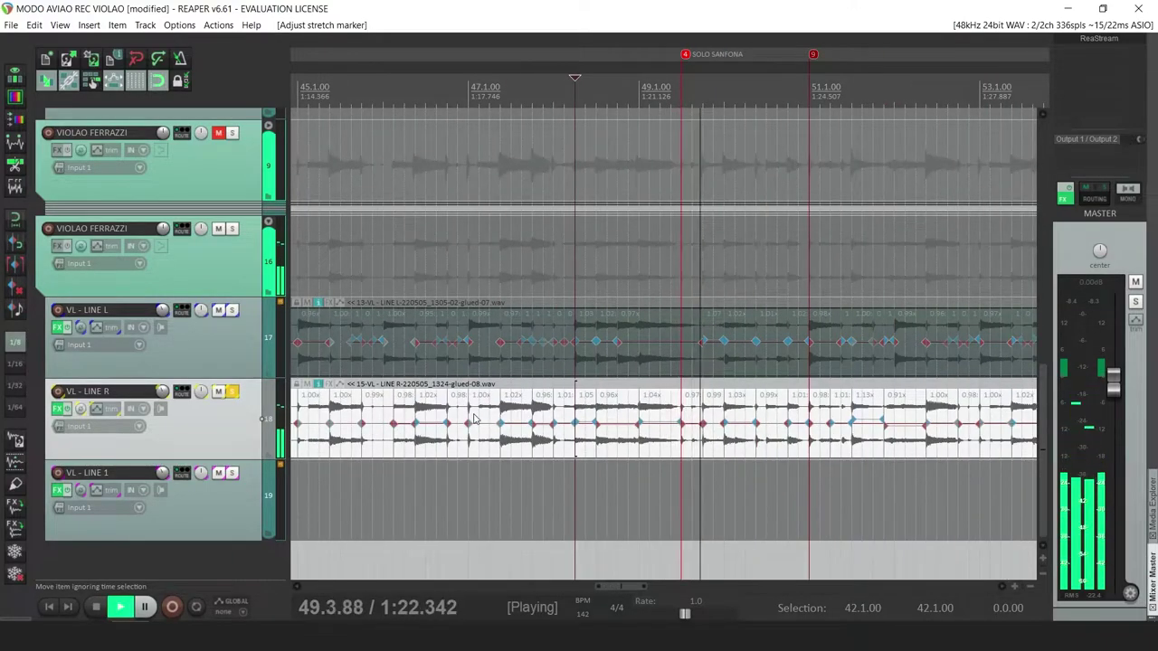
scroll(473, 421, "down", 3)
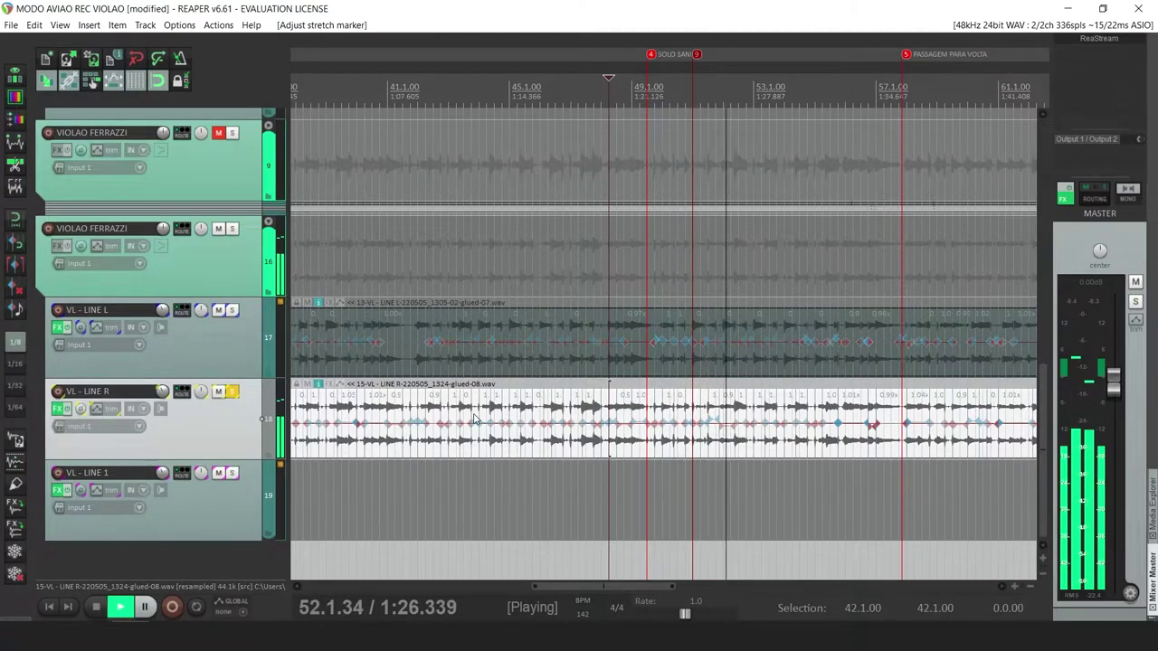
Replay VL - LINE R from 51.2.50, remove the misplaced stretch marker in bar 51, and play on into bar 56
left_click(708, 419)
scroll(708, 419, "up", 5)
key("space")
key("space")
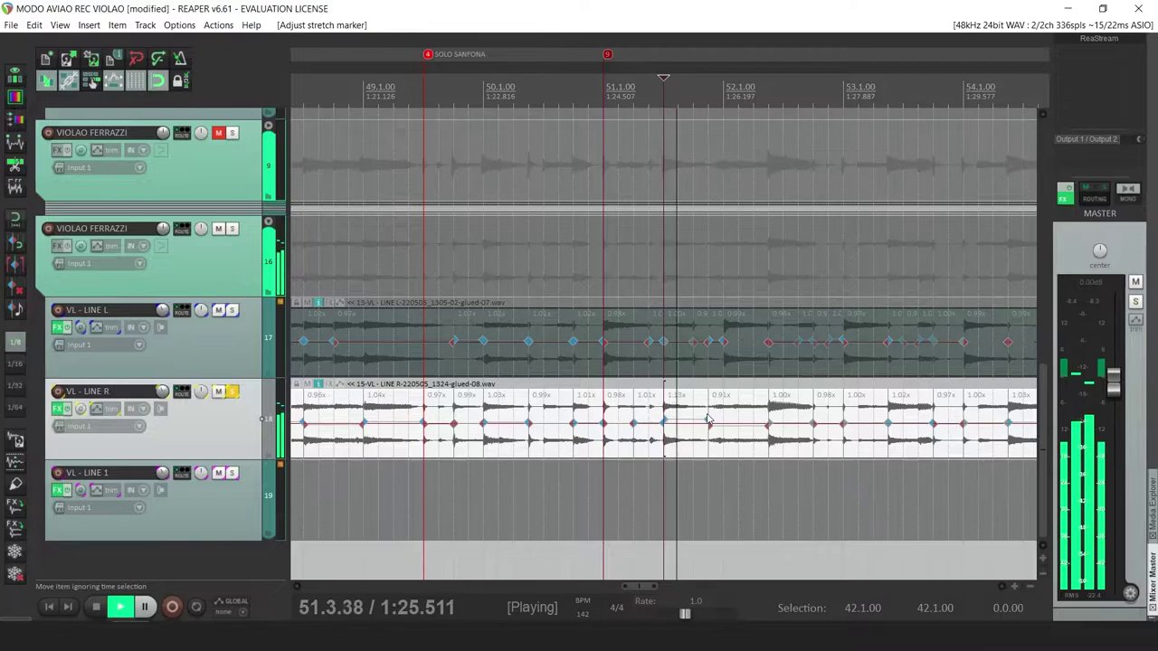
scroll(708, 419, "up", 2)
key("space")
left_click(704, 425, "alt")
key("space")
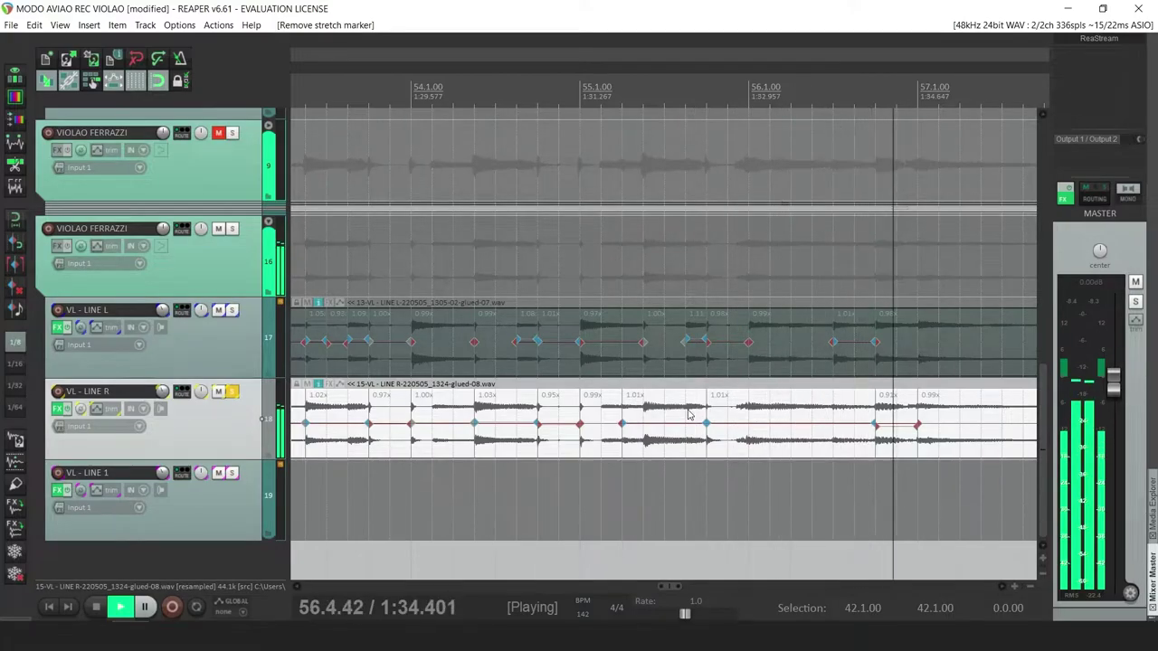
Replay VL - LINE R from 56.4.00 and check the marker timing by ear into bar 62
scroll(687, 415, "down", 3)
left_click_drag(647, 425, 628, 423)
left_click(645, 419, "ctrl")
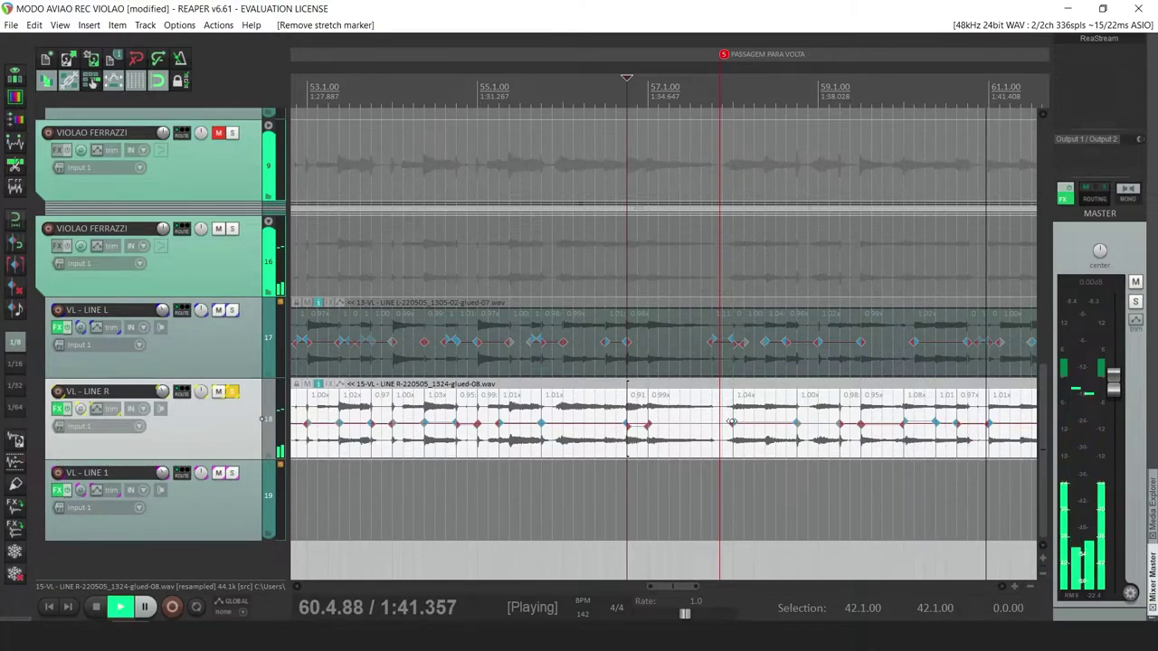
key("minus")
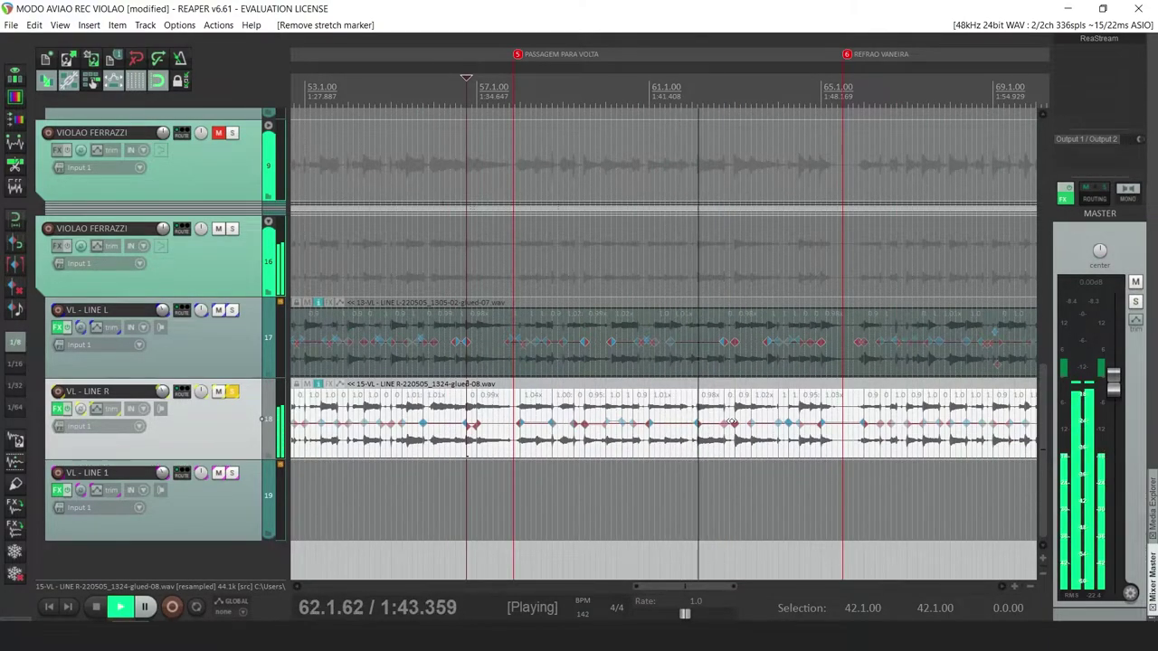
Place the edit cursor at 63.1.00 in VL - LINE R and listen to the stretched audio on past bar 68
left_click(734, 421)
scroll(714, 417, "up", 3)
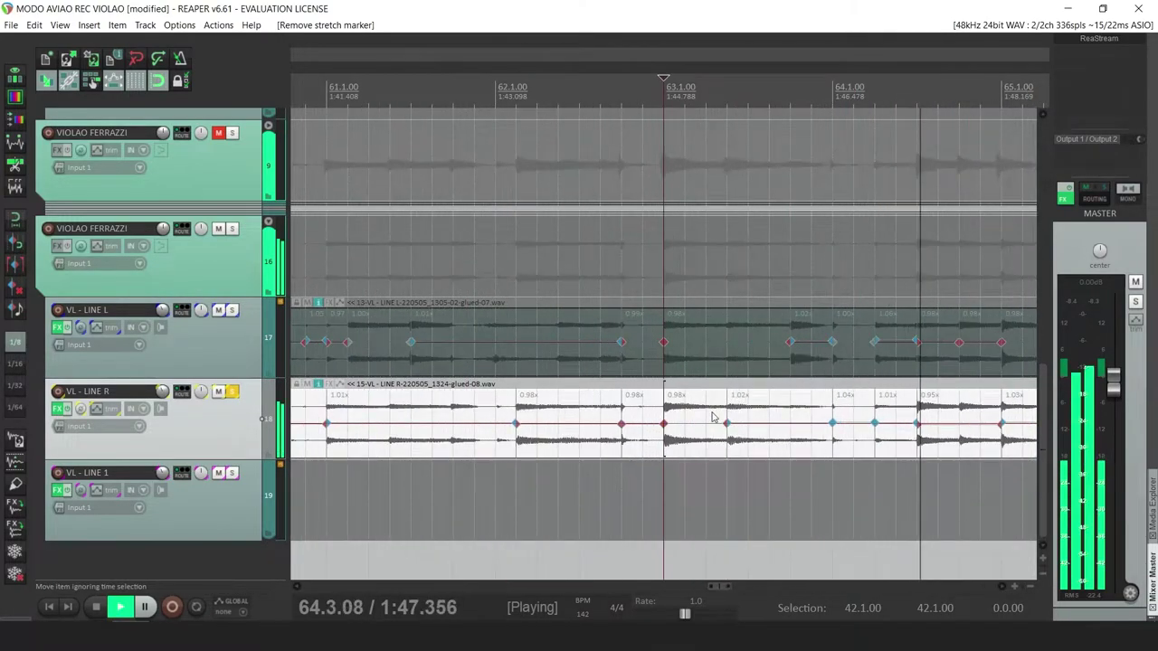
scroll(714, 417, "down", 3)
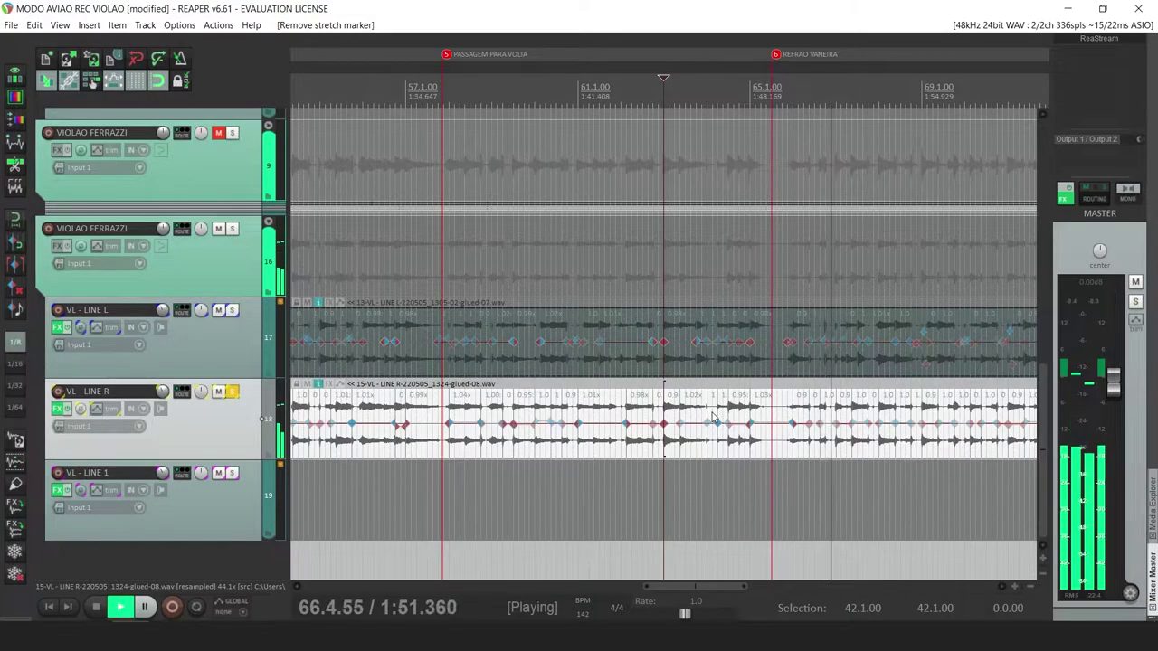
scroll(713, 417, "down", 2)
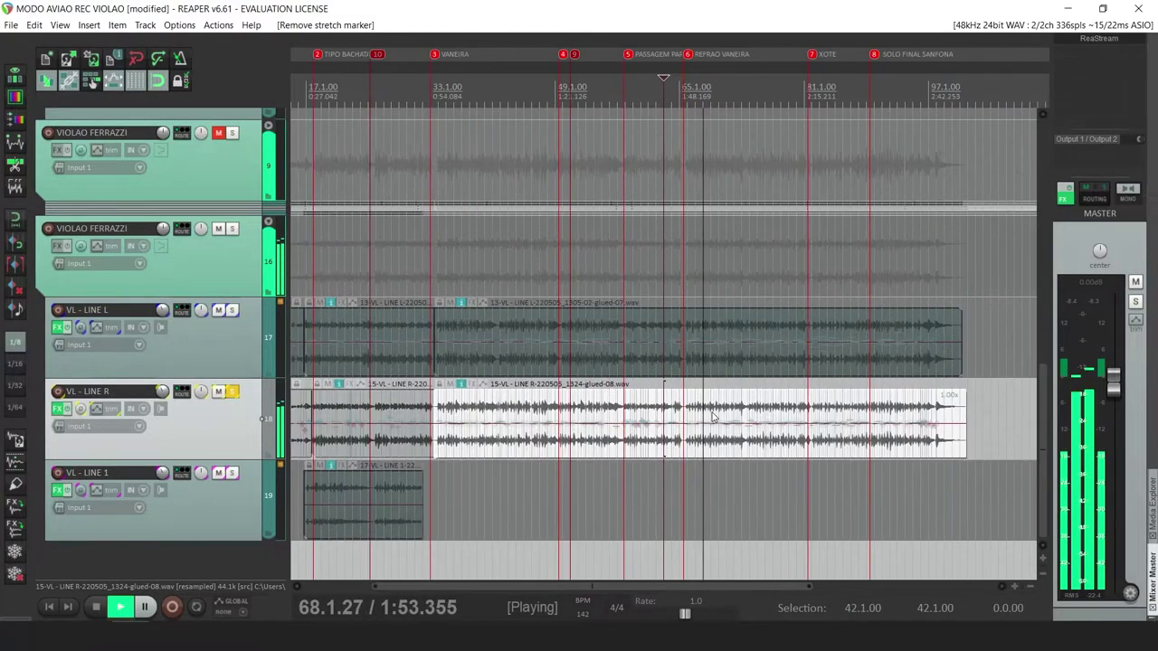
scroll(712, 417, "down", 2)
Replay VL - LINE R from 70.3.00 and listen for timing errors into bar 77
scroll(712, 417, "up", 4)
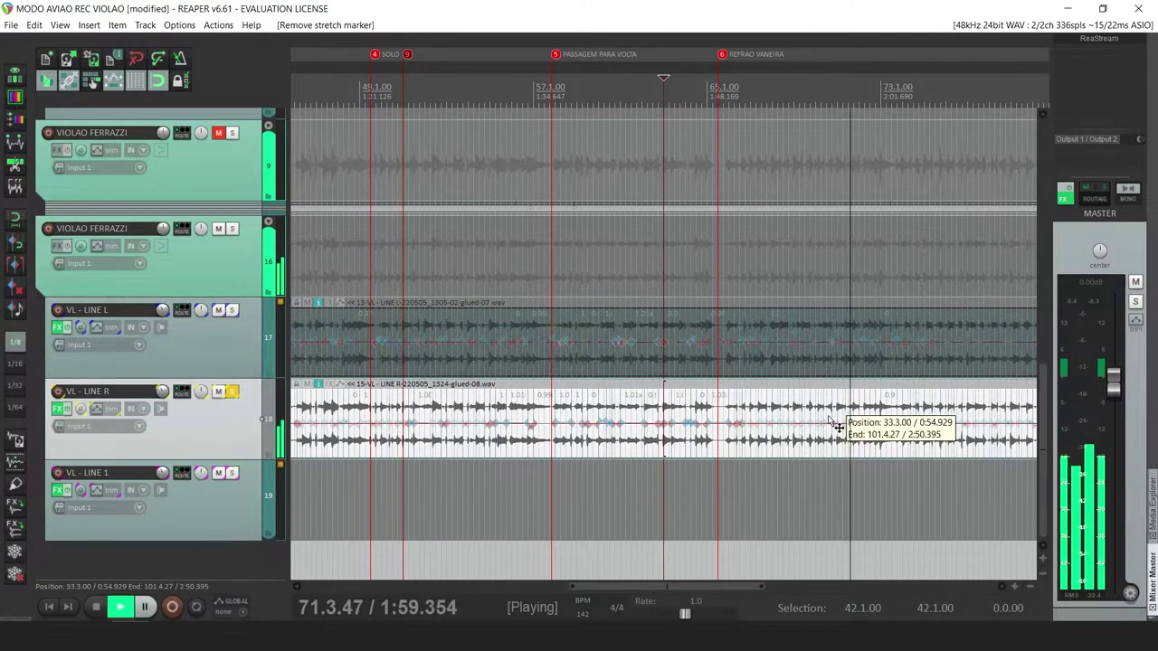
scroll(808, 415, "up", 3)
key("space")
key("space")
scroll(788, 414, "up", 3)
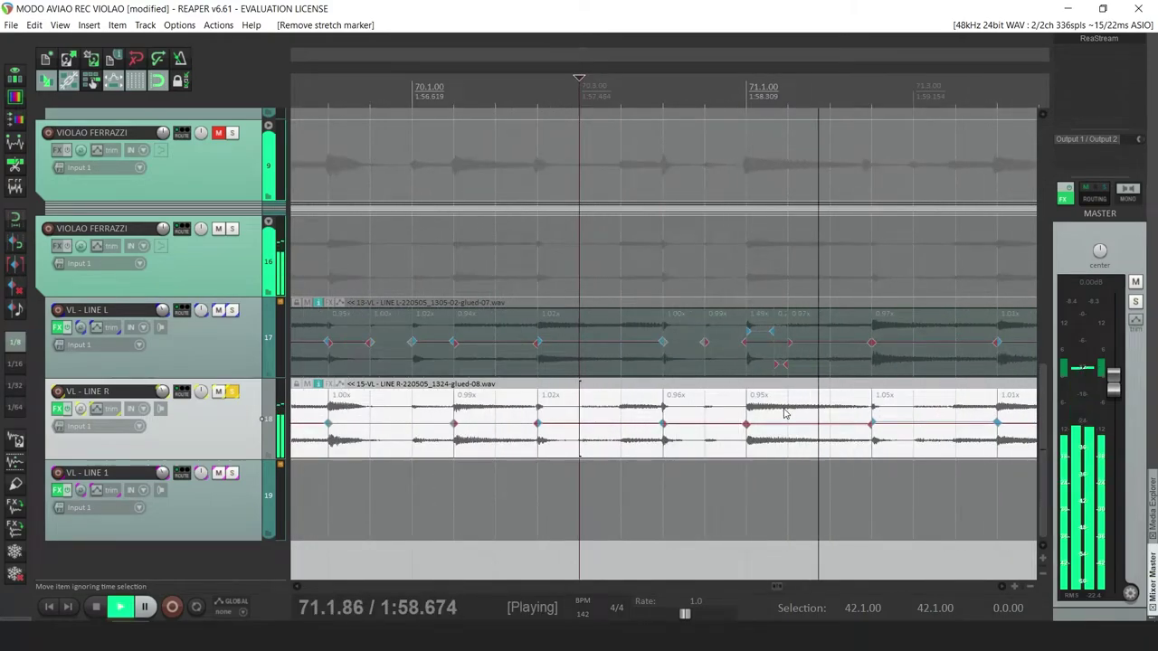
scroll(786, 413, "down", 3)
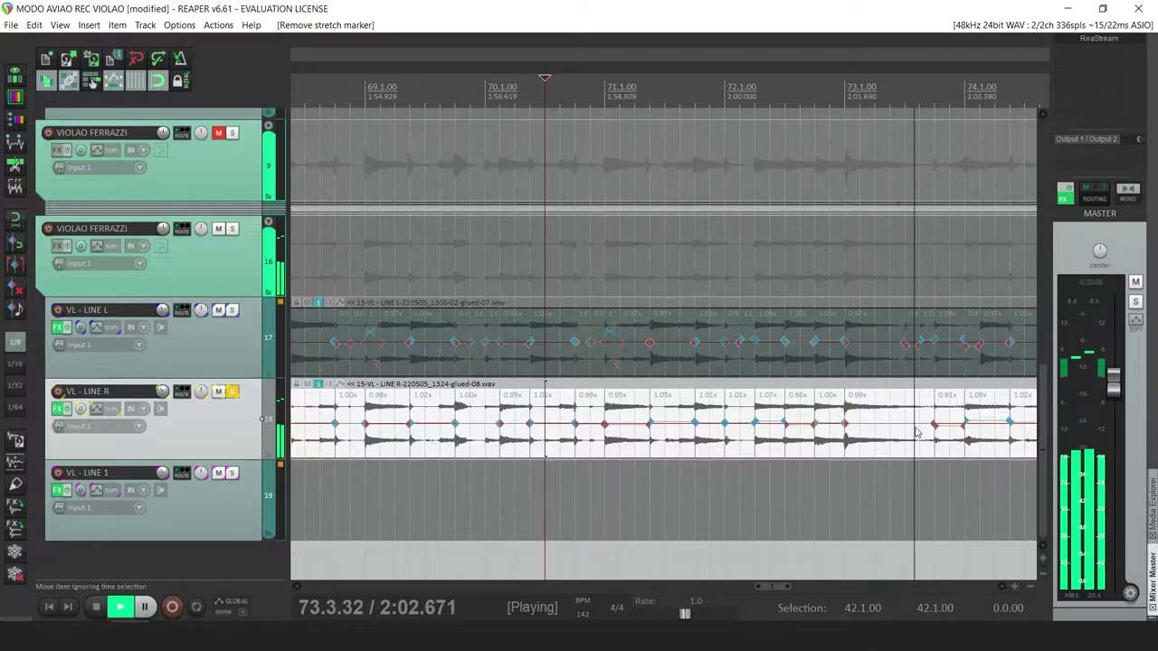
scroll(916, 432, "down", 3)
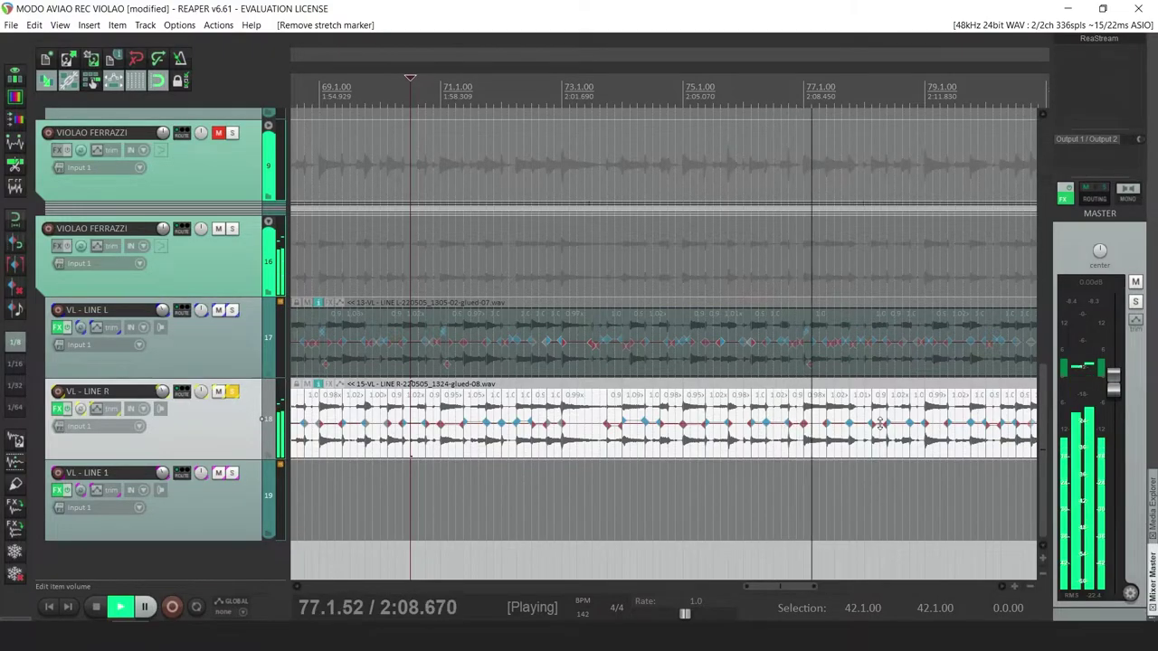
Play VL - LINE R on from bar 77 into bar 93 and listen for timing errors
scroll(881, 424, "down", 2)
scroll(881, 427, "down", 2)
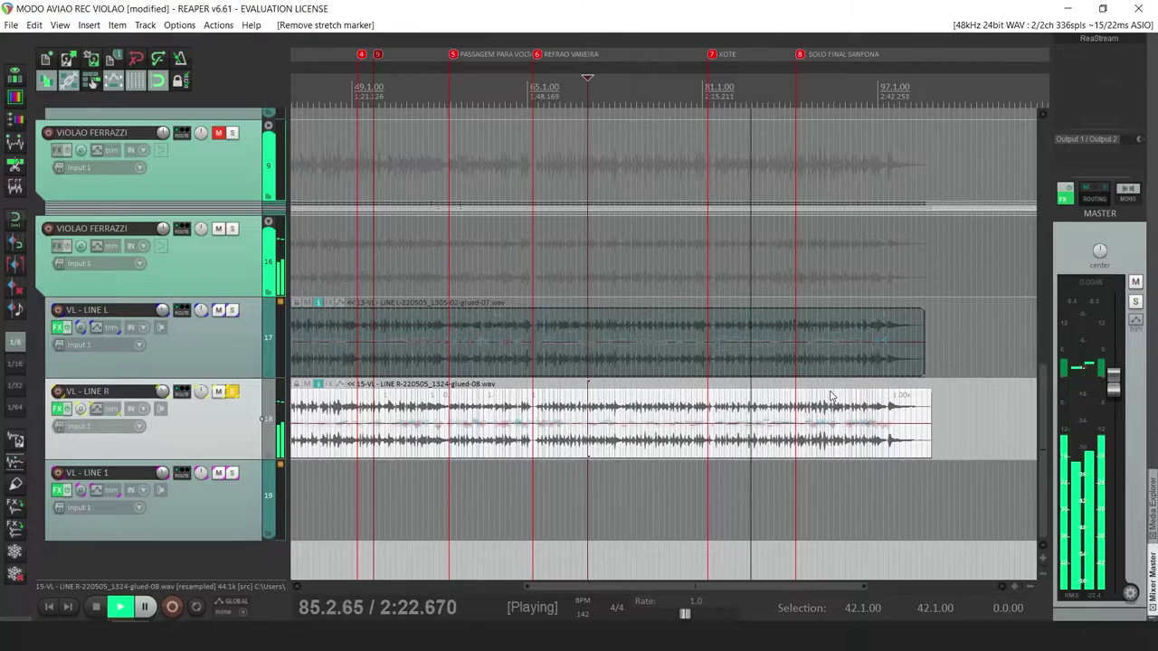
scroll(830, 395, "up", 5)
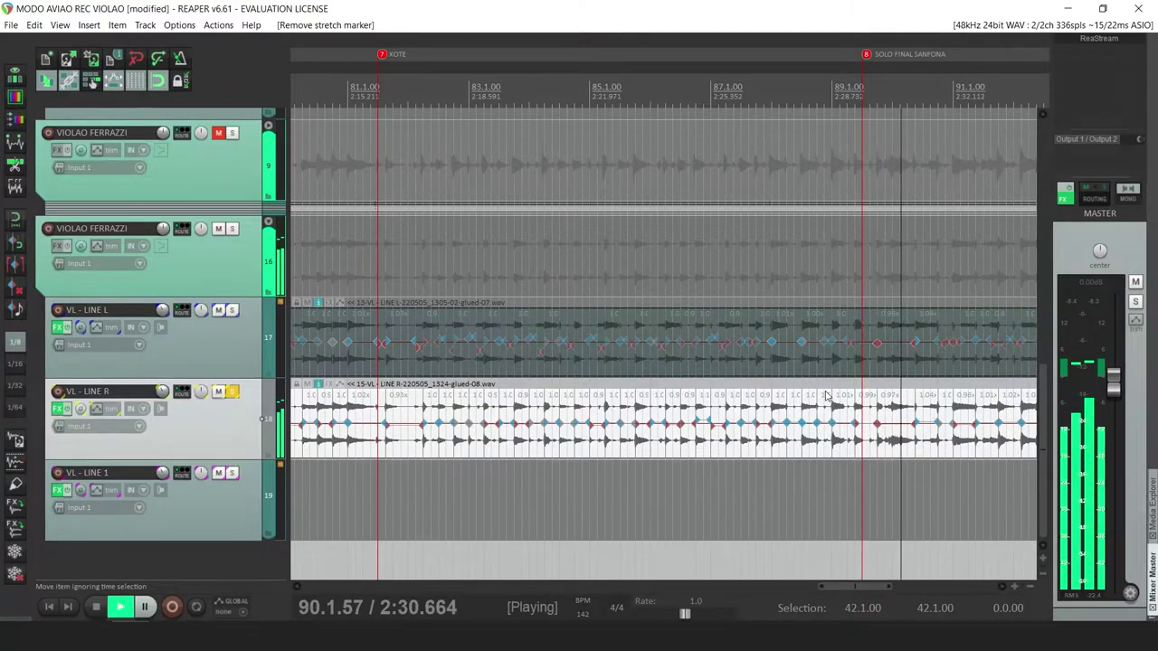
scroll(832, 396, "down", 2)
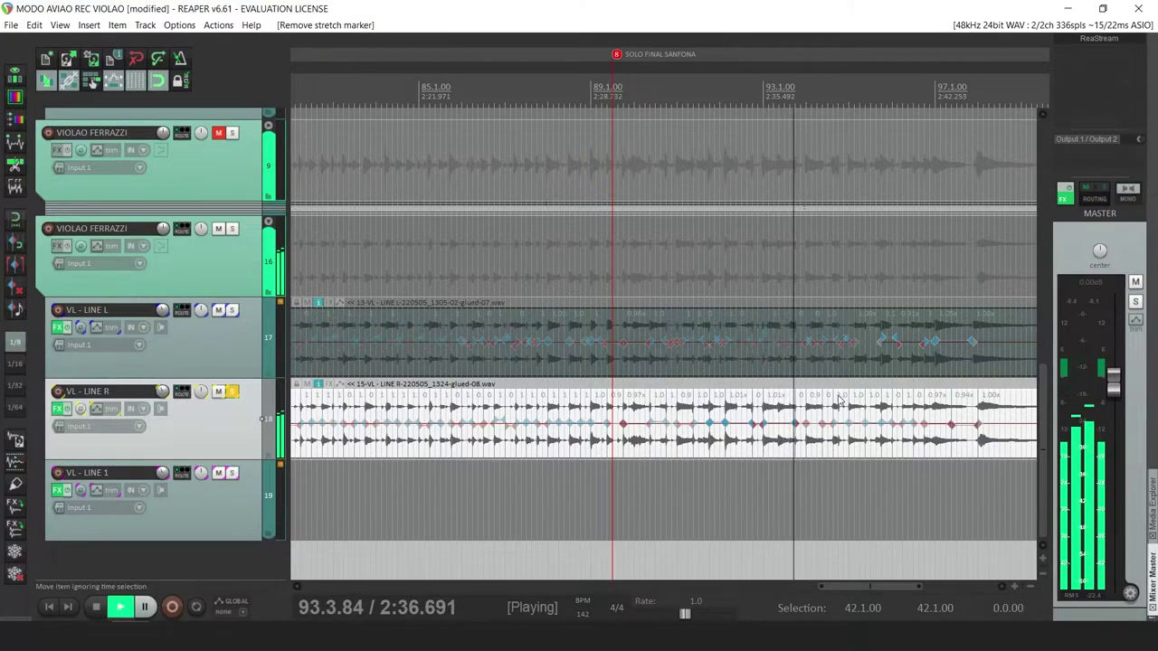
key("space")
Locate the late-sounding note in bar 93 of VL - LINE R and align it with a stretch marker at 93.2.50
scroll(763, 413, "up", 3)
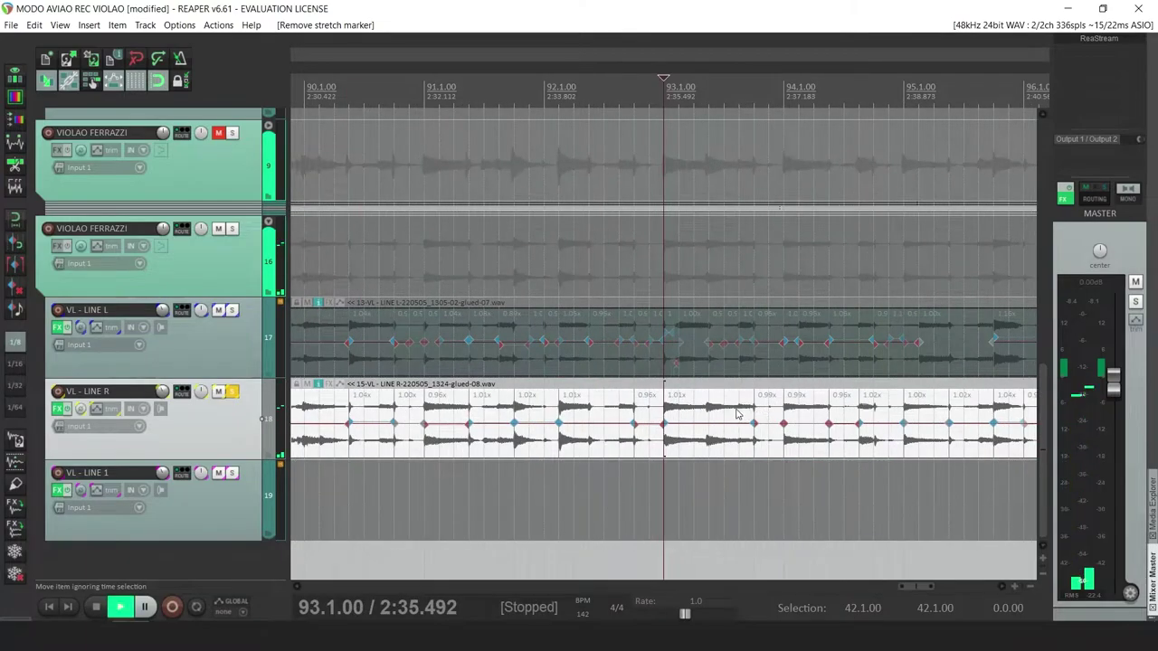
key("space")
scroll(726, 422, "up", 3)
key("space")
left_click(725, 409)
key("Tab")
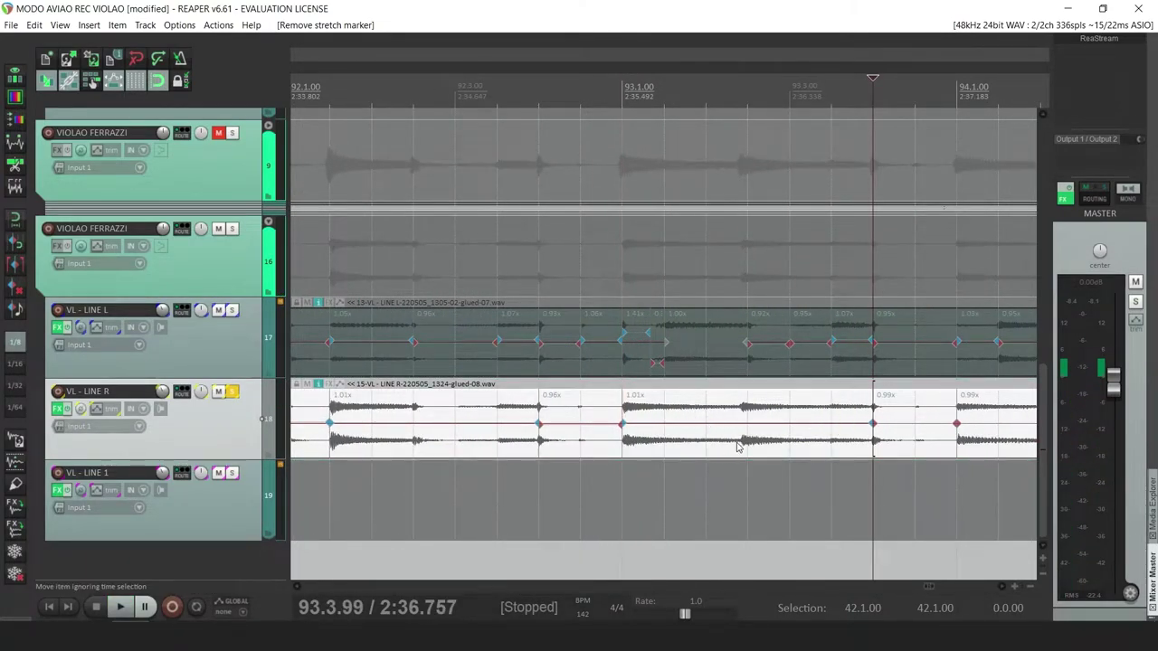
mouse_move(742, 424)
left_mouse_down()
mouse_move(760, 424)
mouse_move(747, 425)
left_mouse_up()
Replay VL - LINE R from 93.1.00 and check the timing by ear into bar 97
left_click(620, 412)
key("space")
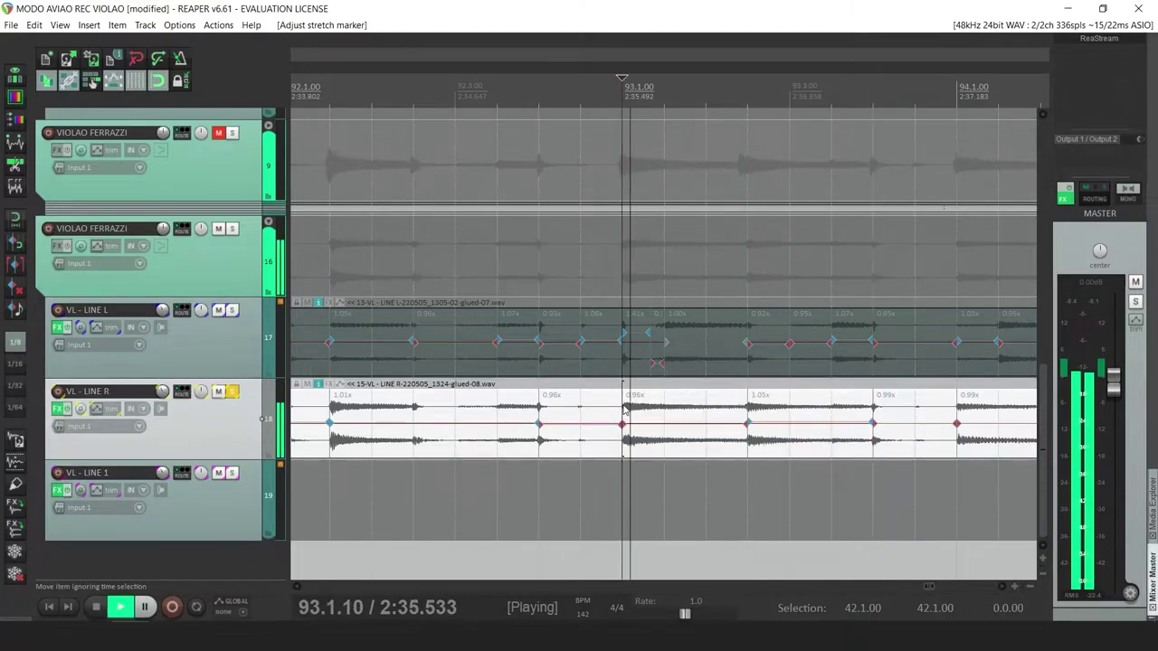
scroll(624, 410, "down", 2)
scroll(624, 410, "down", 3)
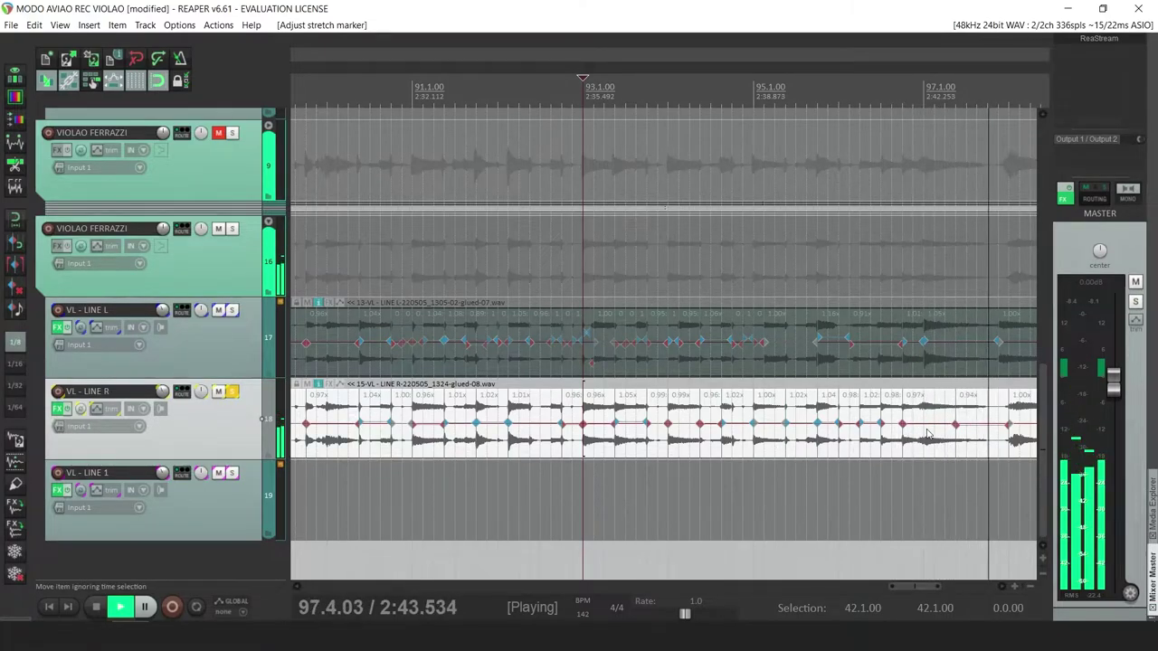
Remove the misplaced stretch marker in the middle of bar 97 in VL - LINE R and replay the ending
key("space")
left_click(957, 426, "alt")
left_click_drag(904, 427, 904, 426)
key("space")
left_click(962, 410)
key("space")
key("space")
scroll(959, 410, "up", 2)
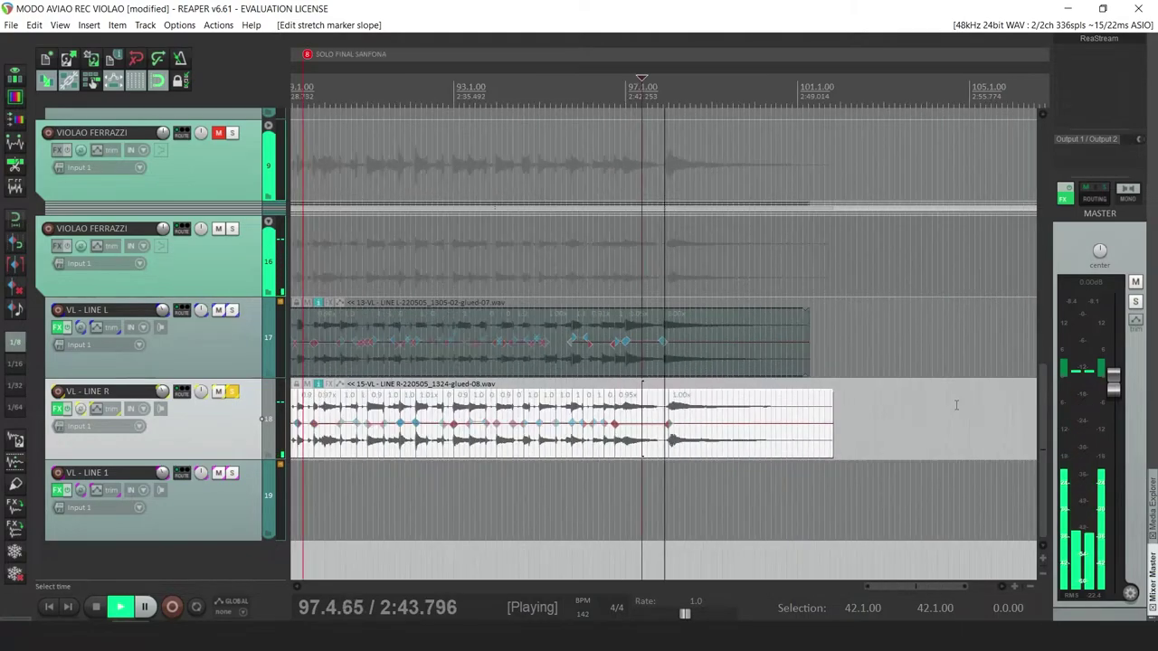
Remove the last stretch marker, at 98.1.00 in VL - LINE R, and listen to the final chord
key("space")
left_click(648, 425, "alt")
key("space")
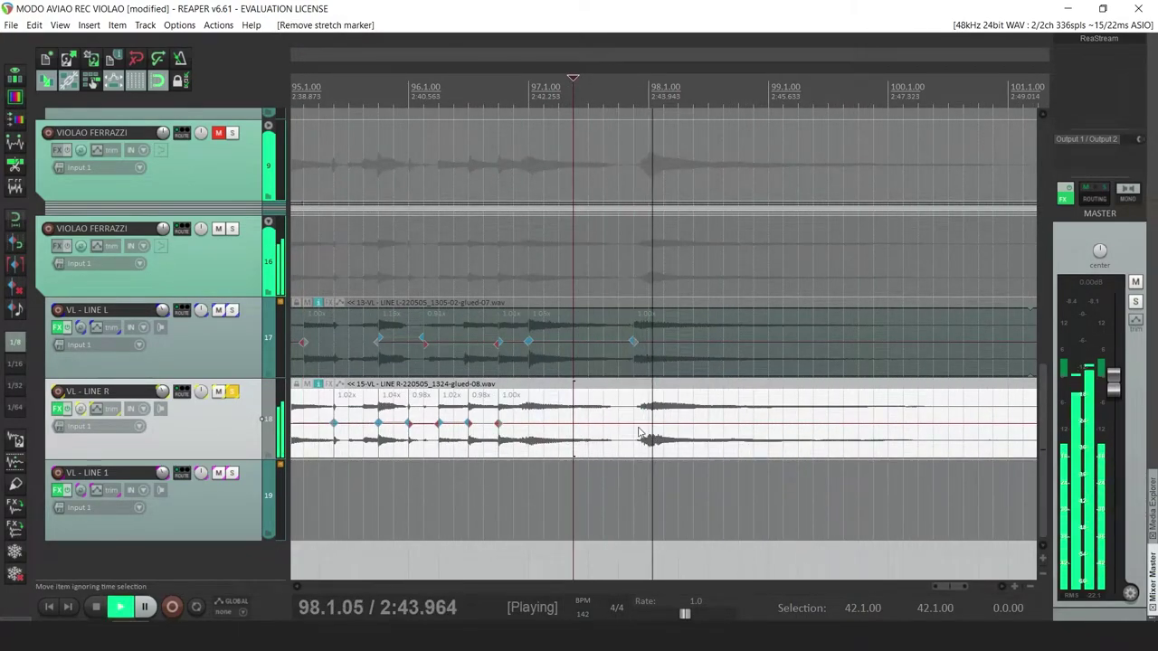
key("space")
Take VL - LINE R out of solo, select the VL - LINE 1 item and solo its track
left_click(234, 392)
scroll(369, 413, "down", 10)
key("Home")
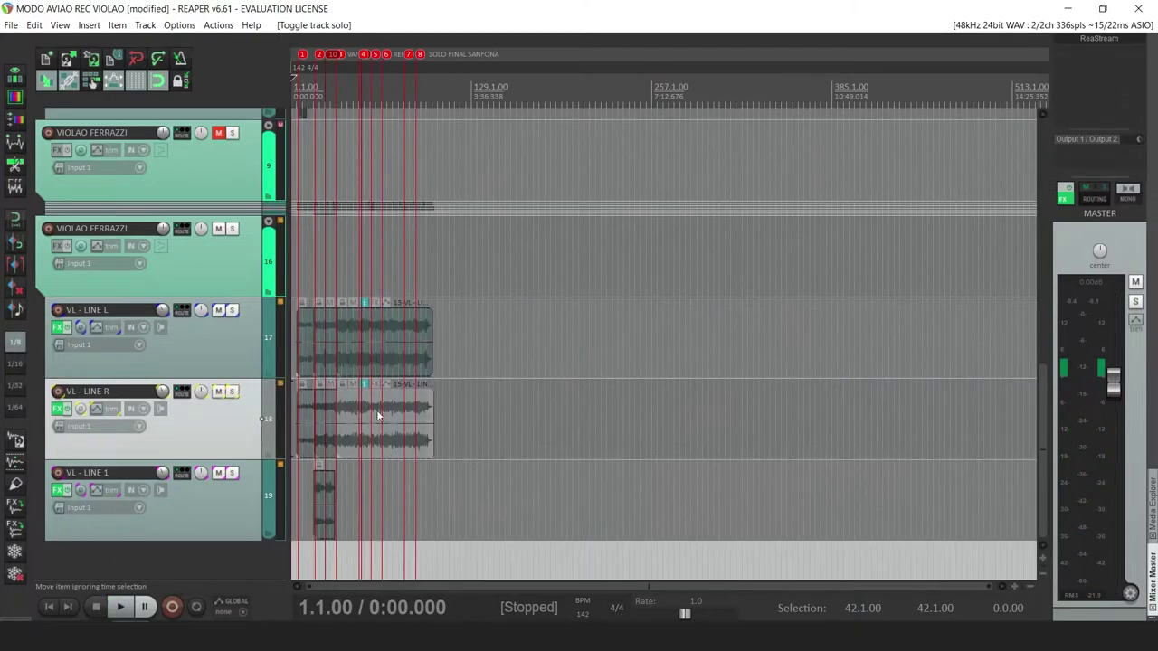
scroll(369, 412, "up", 3)
left_click(476, 489)
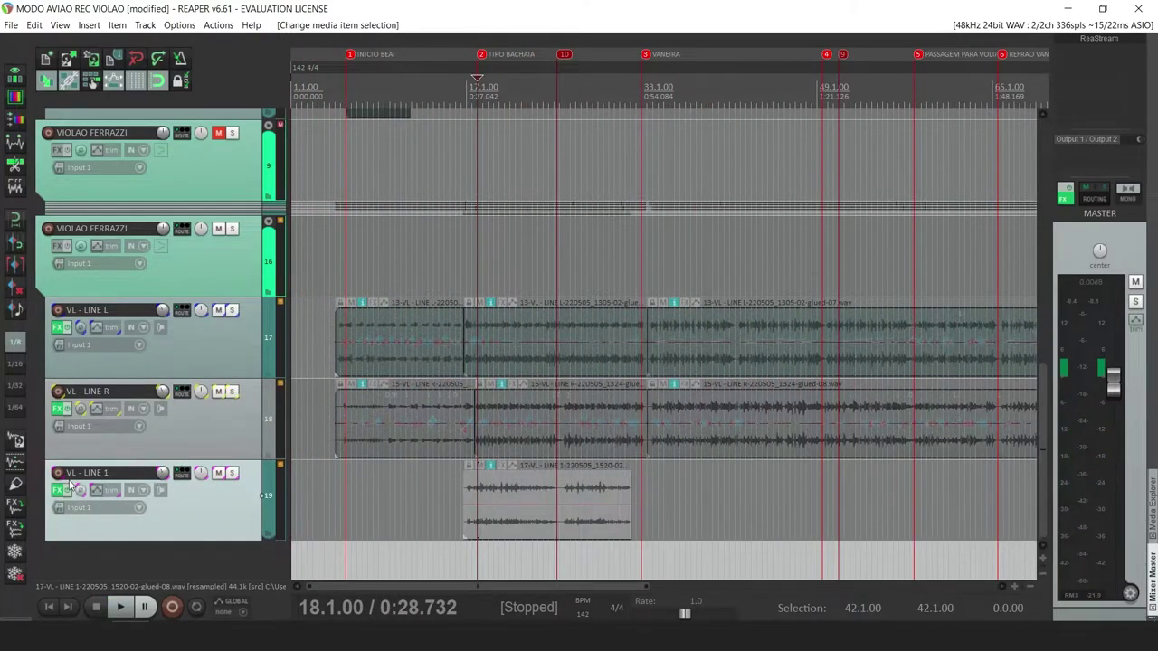
left_click(232, 473)
scroll(473, 449, "up", 3)
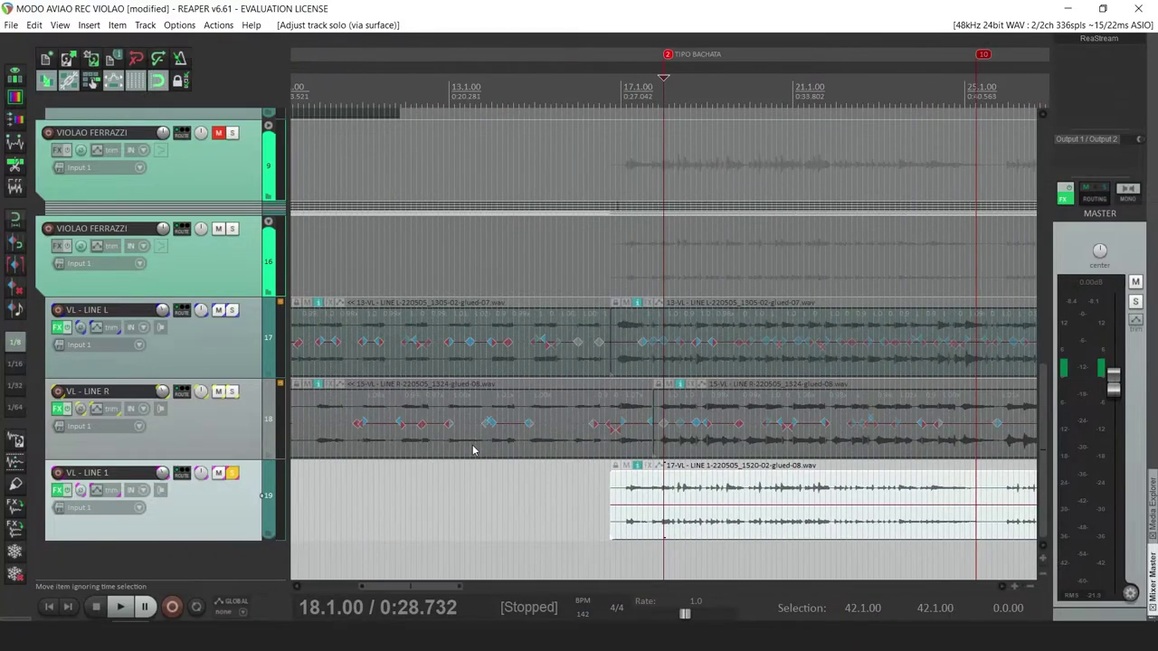
Add stretch markers to the VL - LINE 1 item with Dynamic split and snap them to the 1/8 grid
left_click(625, 493)
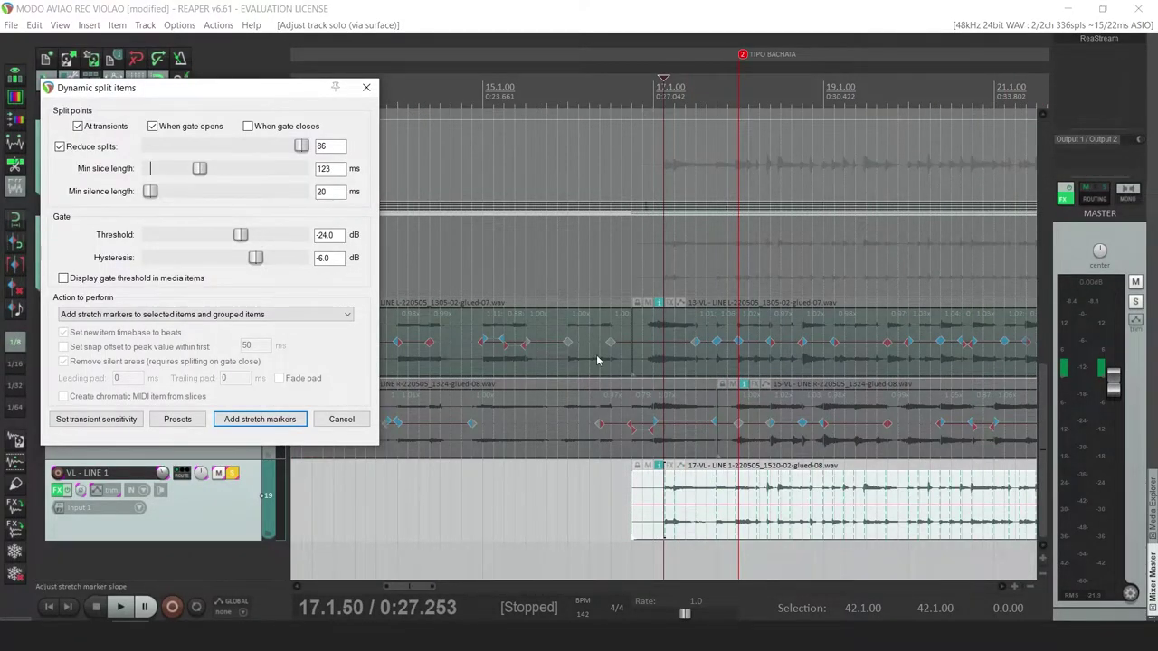
scroll(762, 516, "down", 3)
left_click(289, 419)
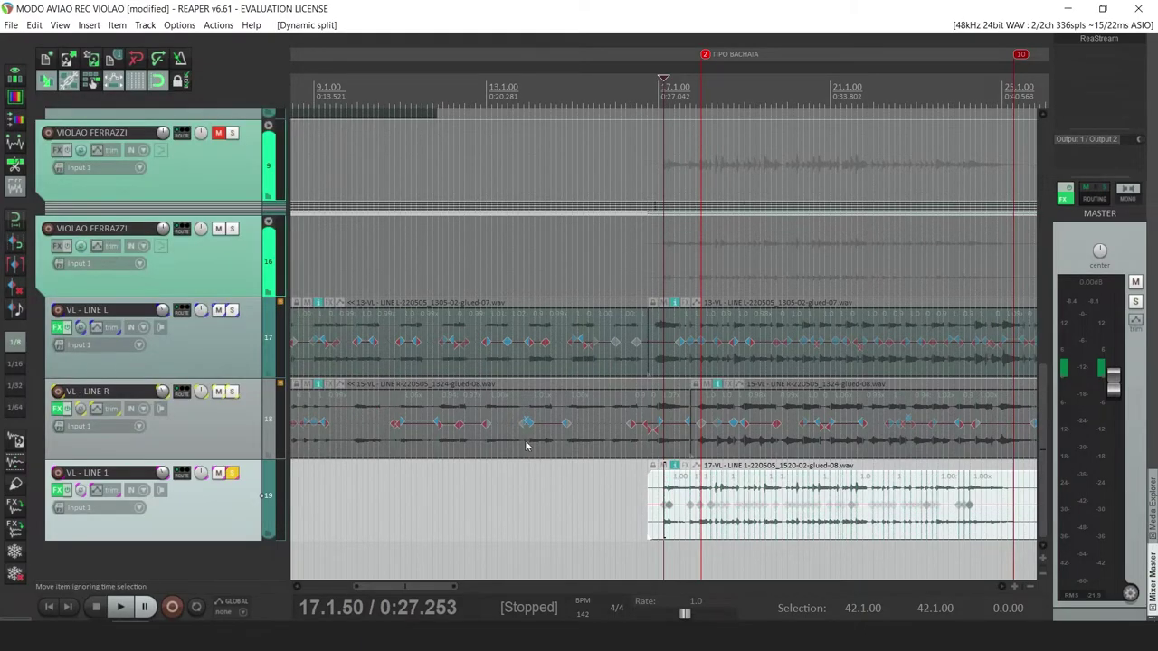
key("q")
Play VL - LINE 1 from 17.1.50 to check the quantized timing, and place the edit cursor at 20.1.00
scroll(787, 486, "up", 5)
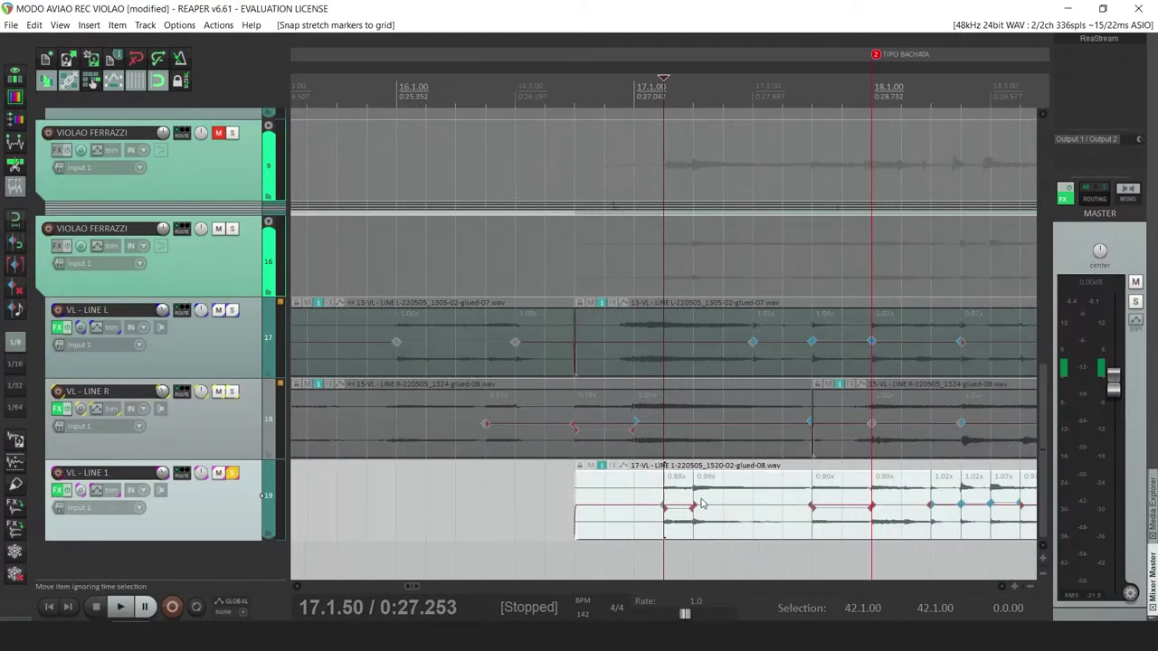
key("space")
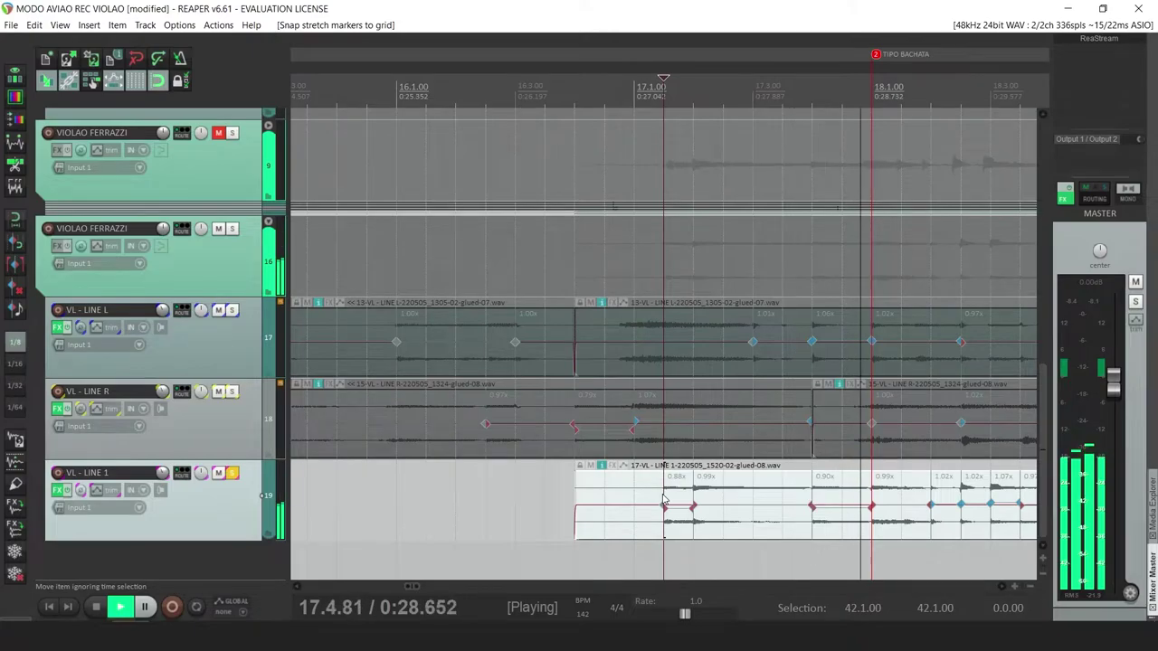
scroll(663, 499, "down", 3)
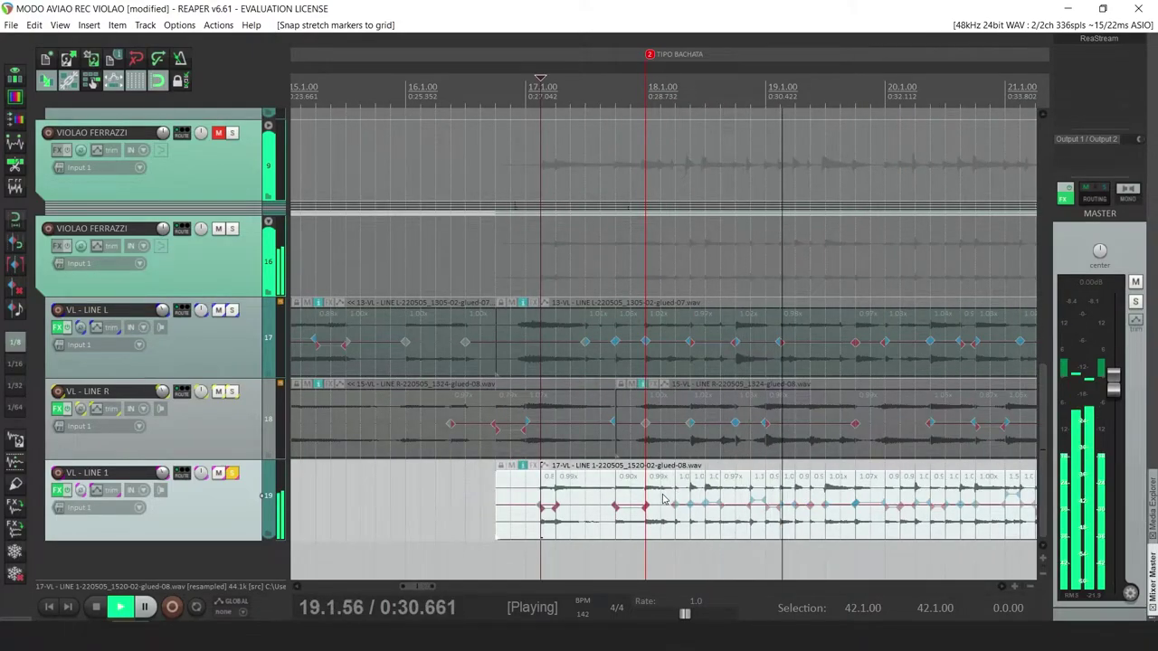
left_click(886, 501)
scroll(885, 499, "down", 4)
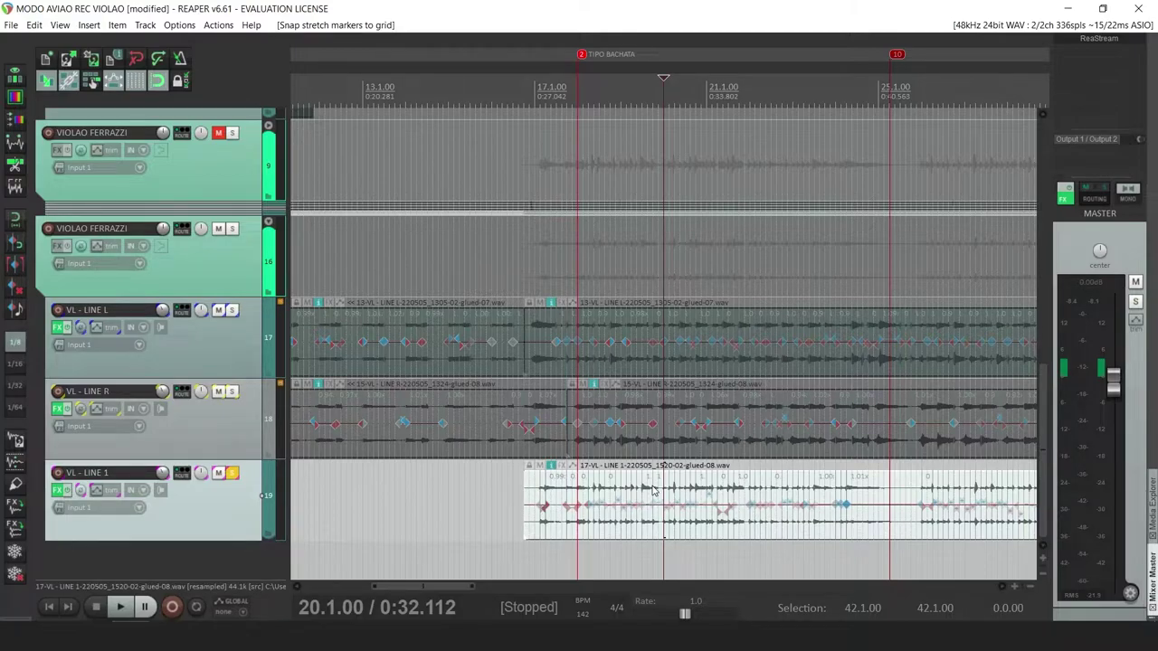
Try isolating bar 20 of VL - LINE 1 by splitting the item at 20.1.00 and 21.1.00
scroll(866, 515, "up", 4)
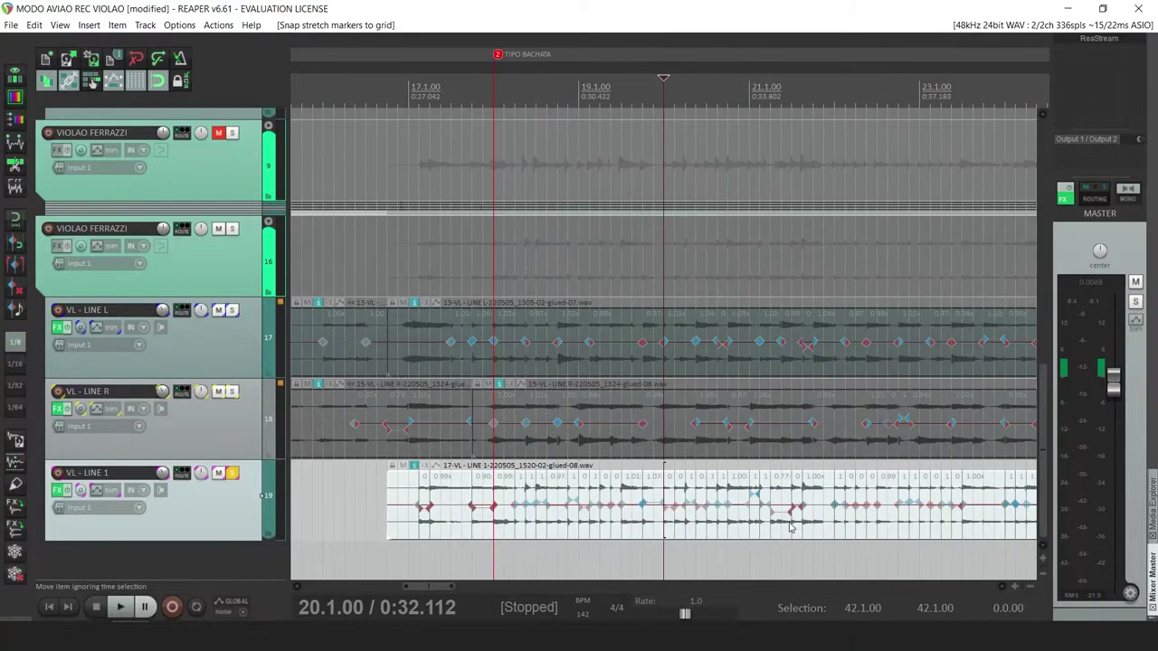
key("s")
key("ctrl+z")
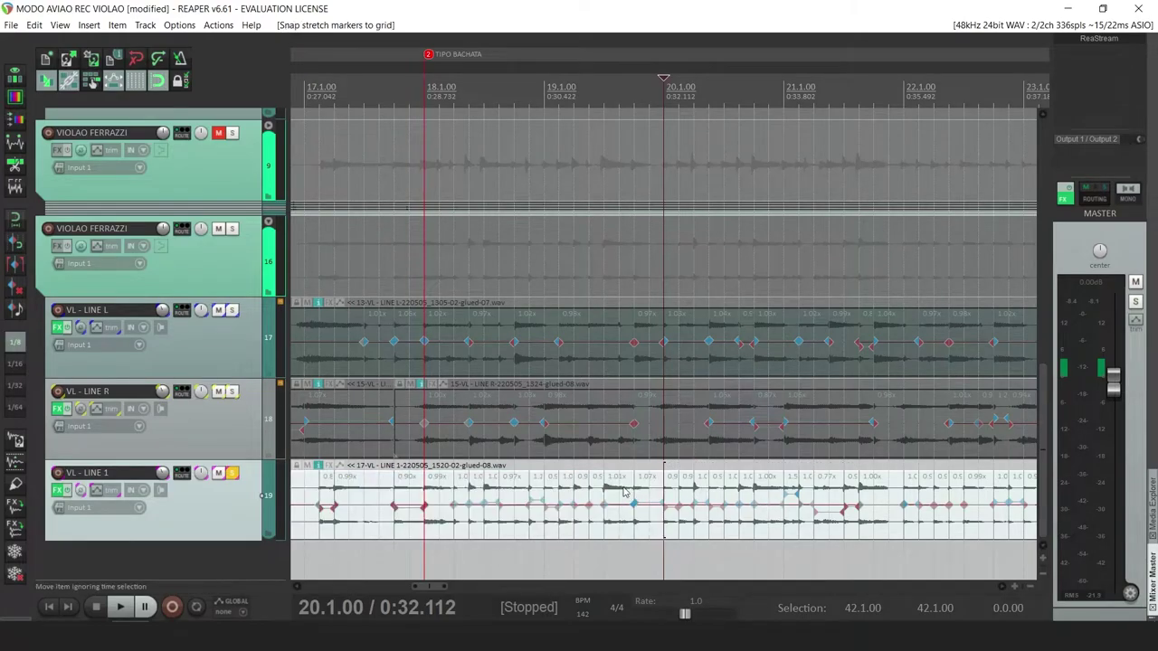
key("s")
left_click(796, 493)
key("s")
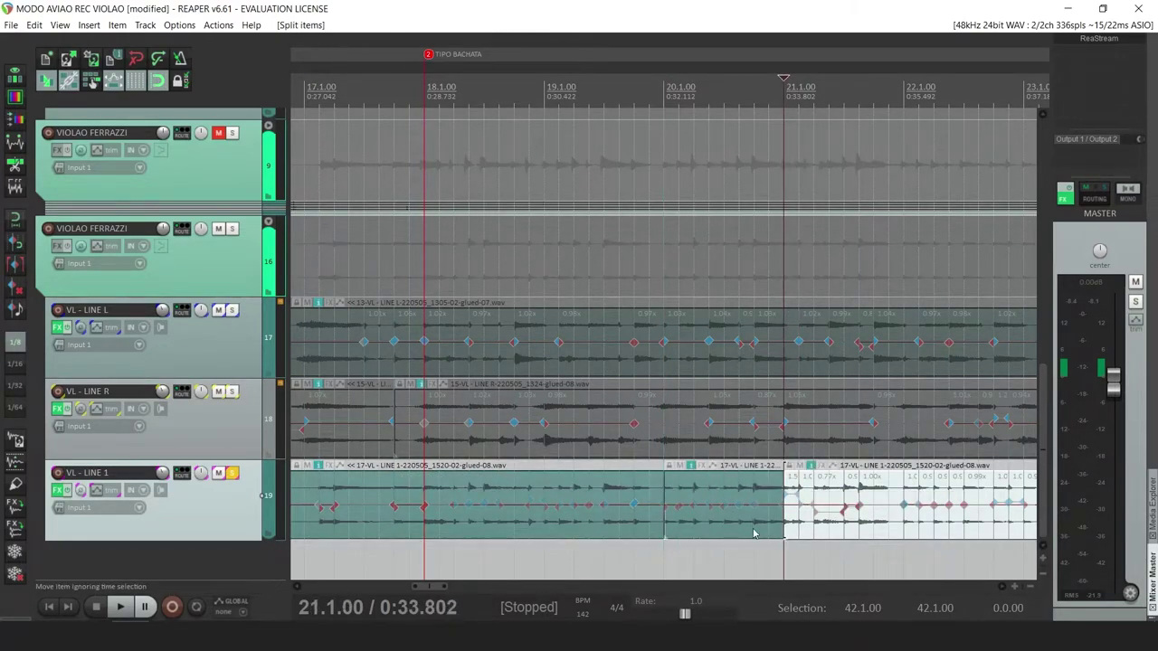
Remove all stretch markers from the isolated bar 20 item and set the grid line spacing to 1/8T
left_click(703, 492)
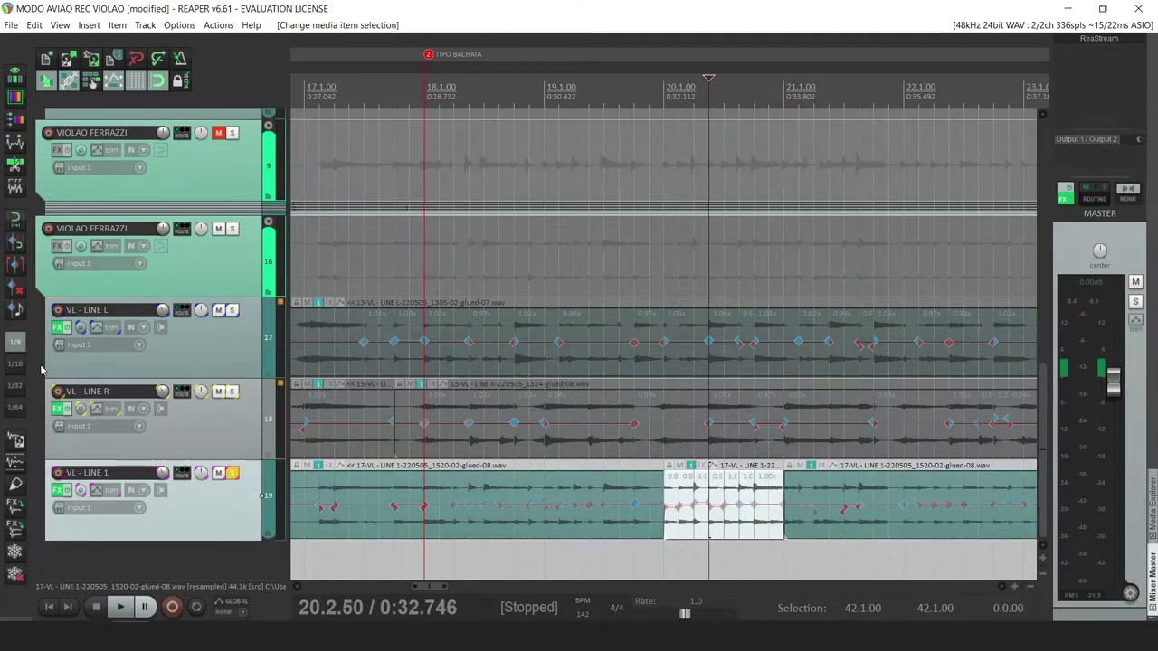
left_click(19, 295)
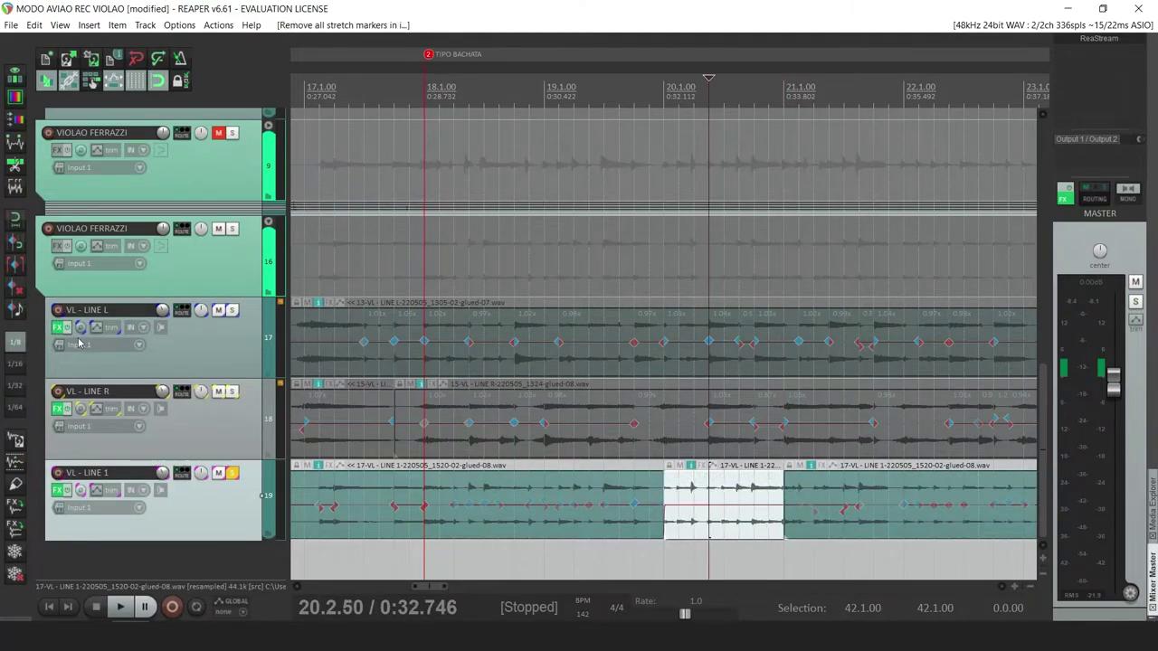
right_click(157, 80)
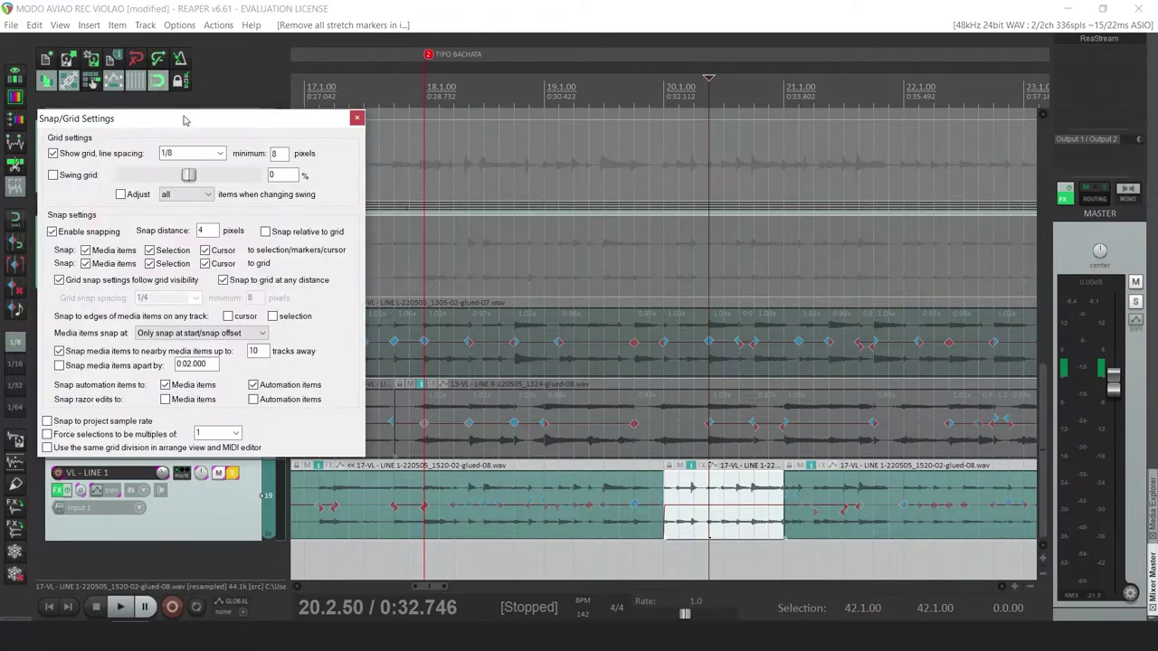
left_click(220, 156)
left_click(180, 243)
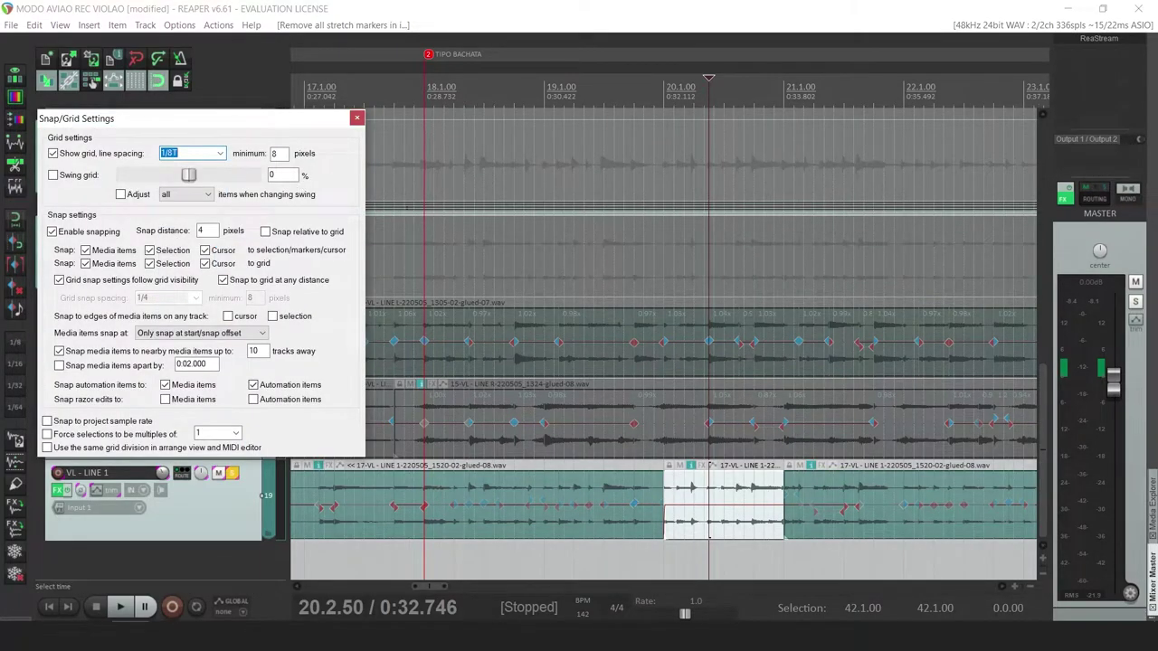
left_click(357, 119)
Try adding stretch markers to the bar 20 item with Dynamic split and snapping them to the triplet grid
key("d")
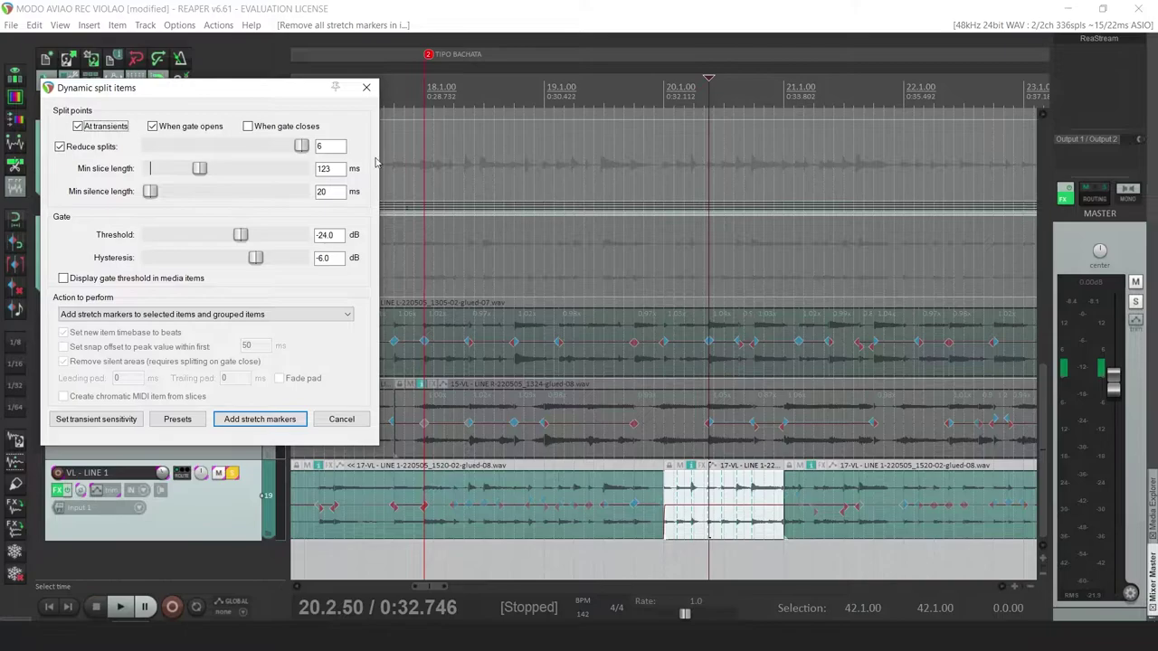
left_click_drag(210, 88, 262, 104)
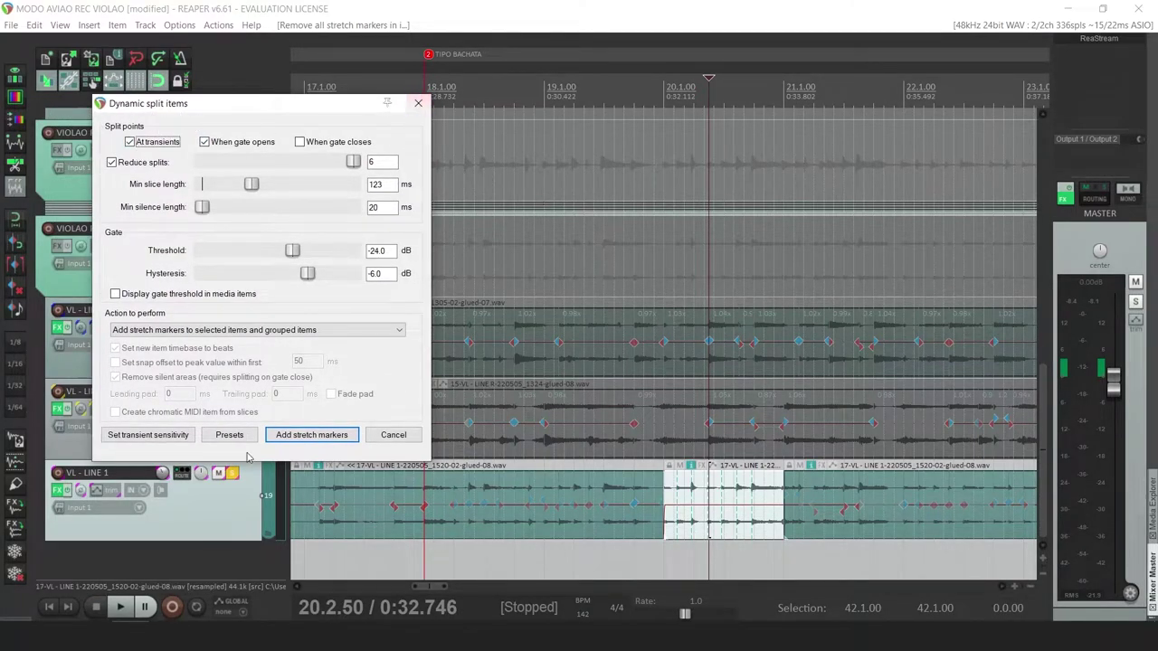
left_click(306, 435)
key("q")
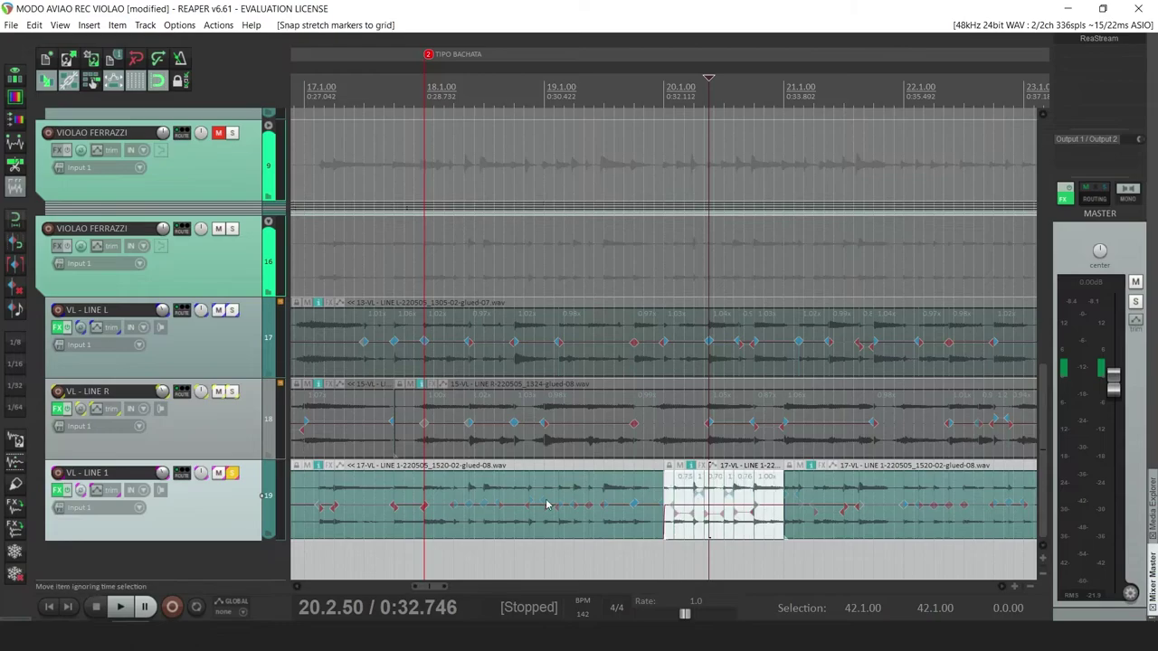
Listen to the triplet-quantized bar from 20.1.00 and undo its marker changes and both item splits
left_click(666, 499)
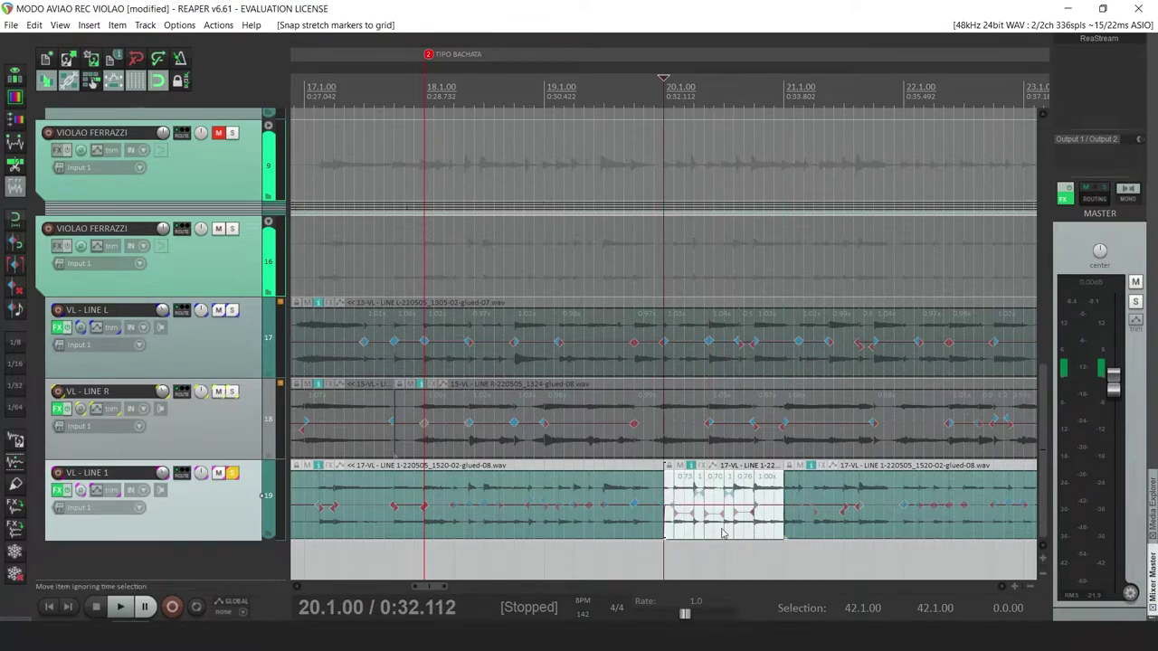
scroll(689, 504, "up", 2)
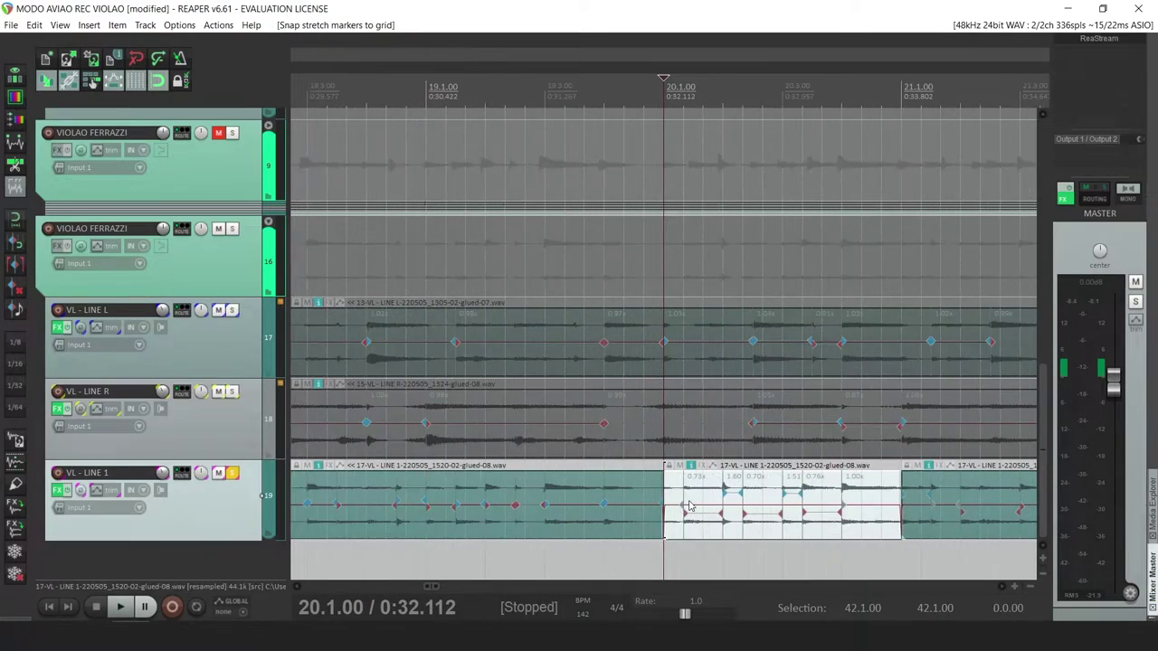
key("space")
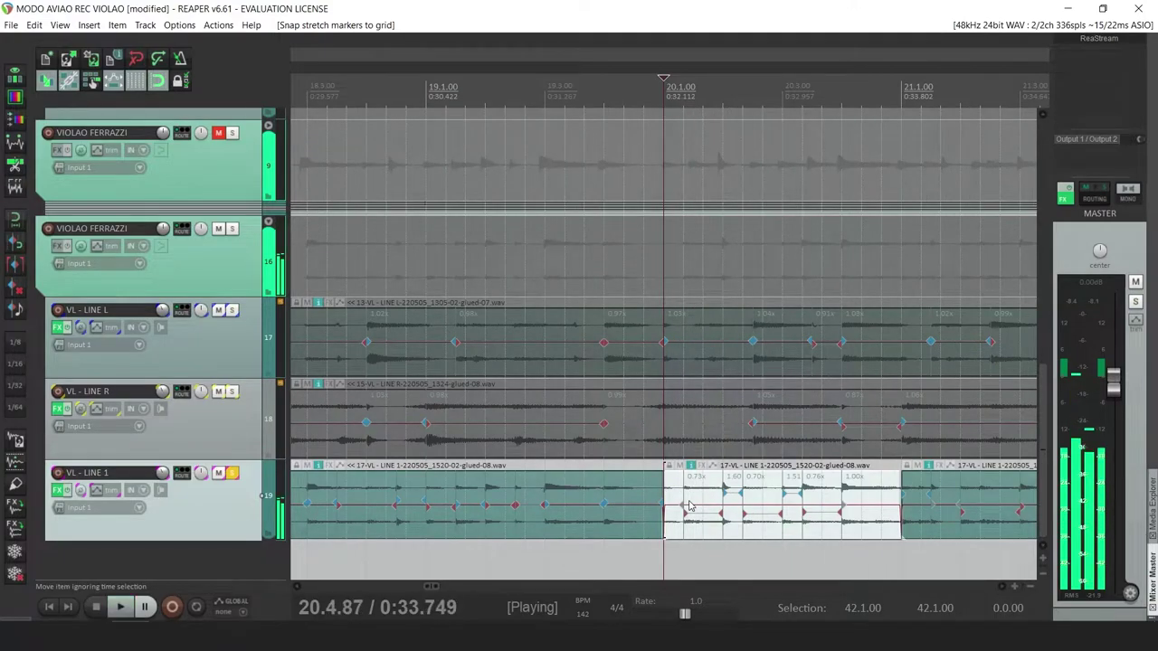
key("space")
key("ctrl+z")
scroll(639, 499, "down", 1)
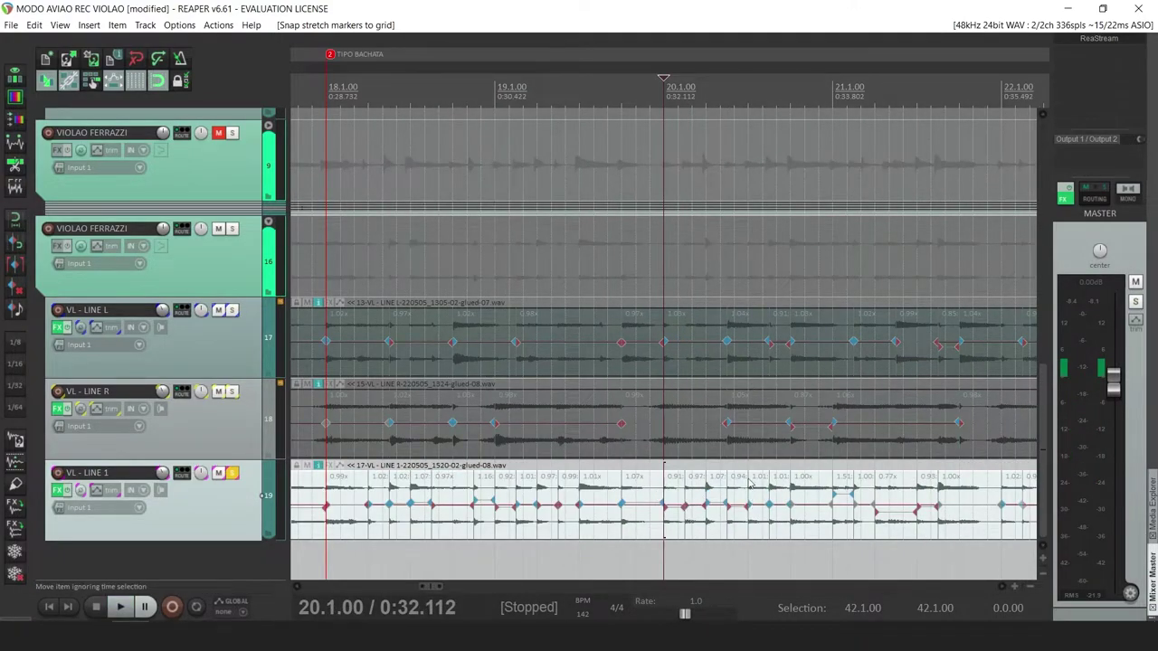
Replay VL - LINE 1 from 19.4.00 and listen to the timing through bar 20
left_click(621, 490)
key("space")
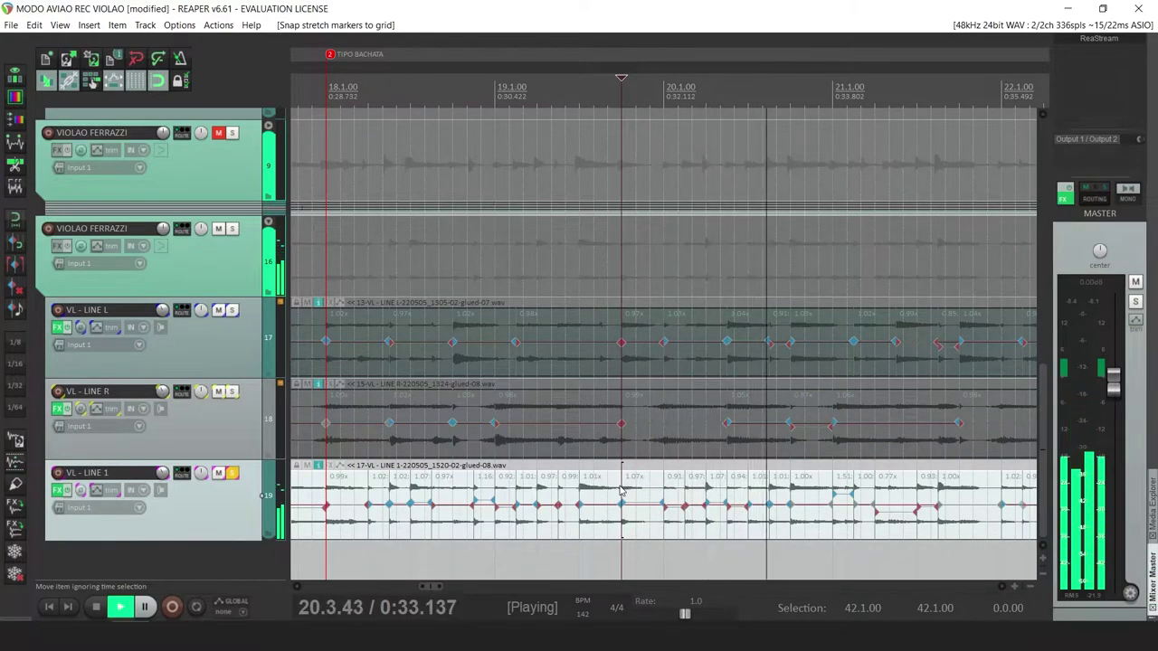
key("space")
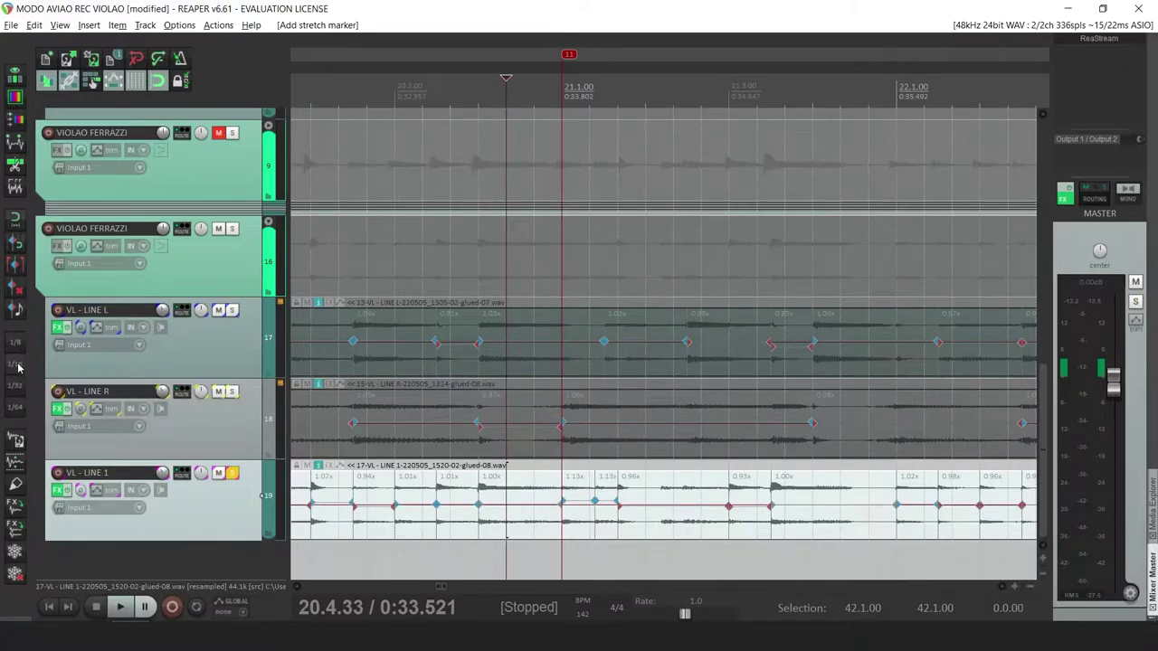
Set the grid to 1/16 and move the early stretch marker in bar 21 of VL - LINE 1 to 21.1.50
left_click(18, 365)
left_click_drag(594, 500, 604, 500)
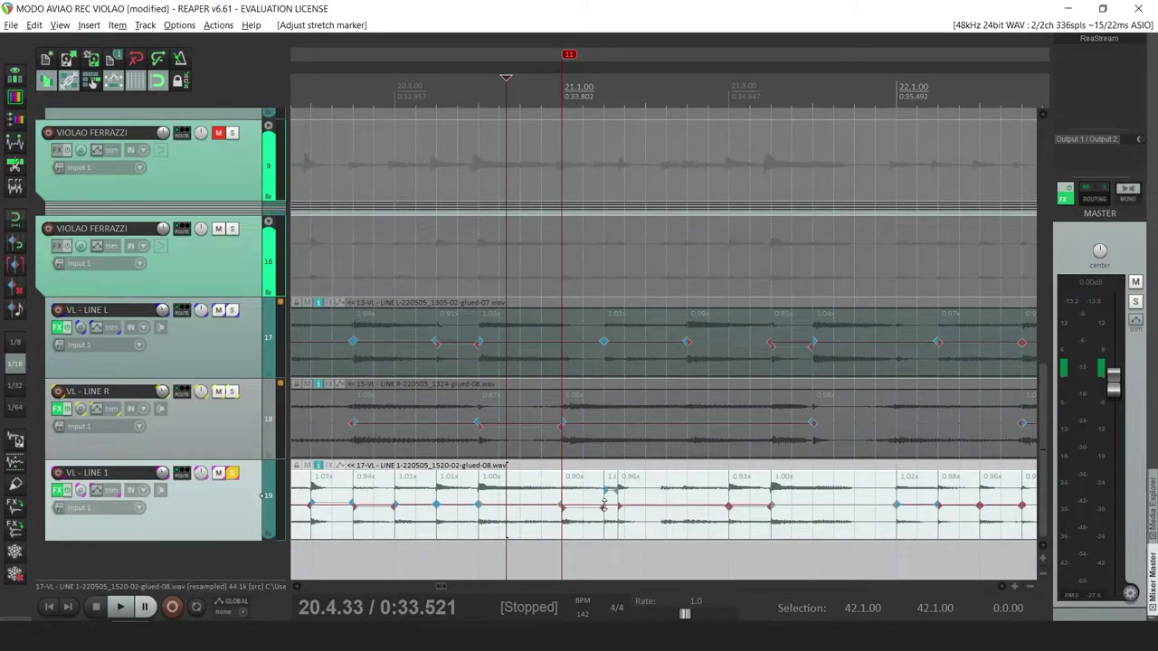
Listen to bar 21 of VL - LINE 1, undo the last stretch marker move and replay from 20.4.33
key("space")
key("space")
key("ctrl+z")
key("space")
key("space")
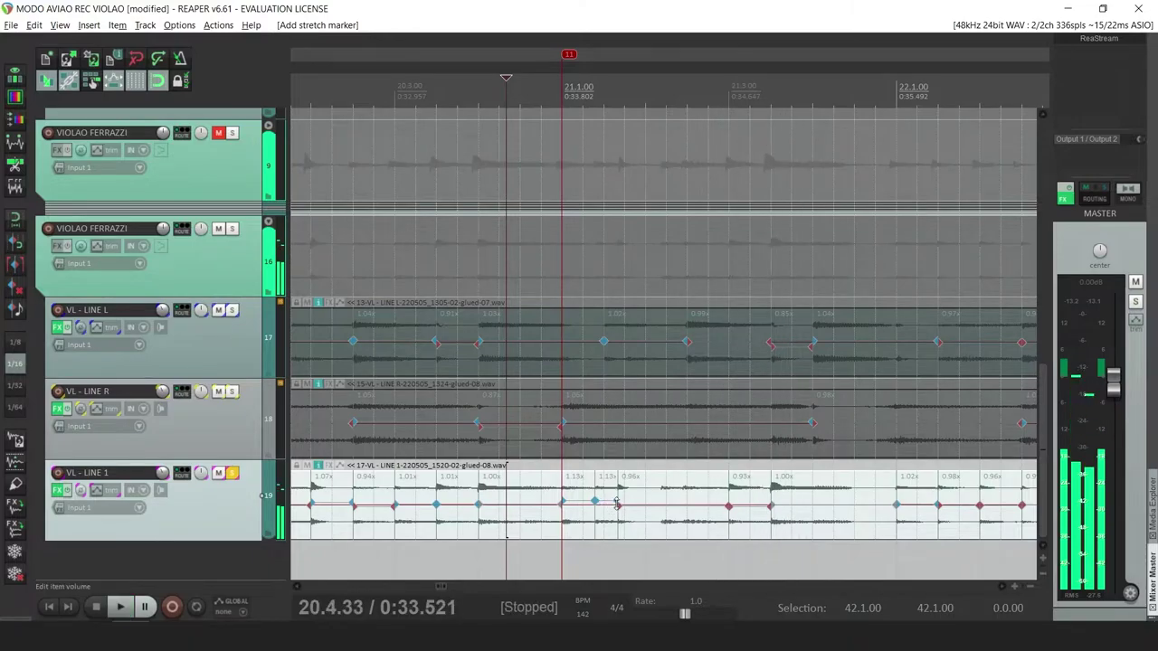
Align the two close stretch markers early in bar 21 of VL - LINE 1 with 21.1.50 and 21.1.75, and replay them
left_click_drag(615, 504, 602, 500)
key("space")
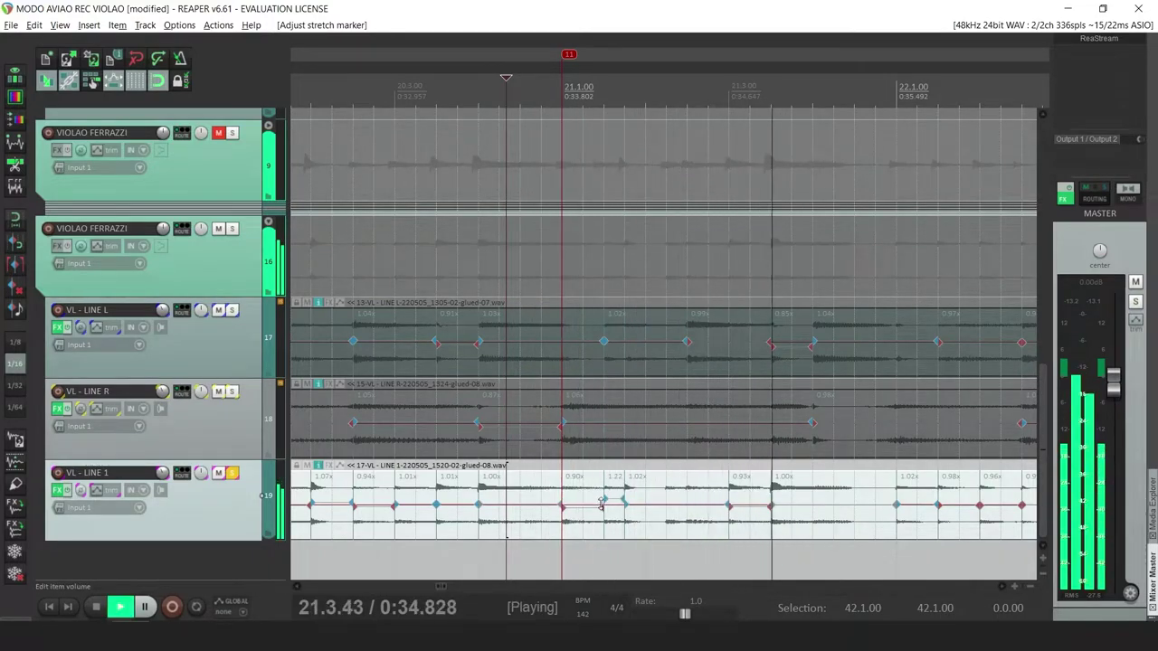
key("space")
Replay VL - LINE 1 from 21.1.00 through bar 28 and set the grid to 1/8
left_click(666, 498)
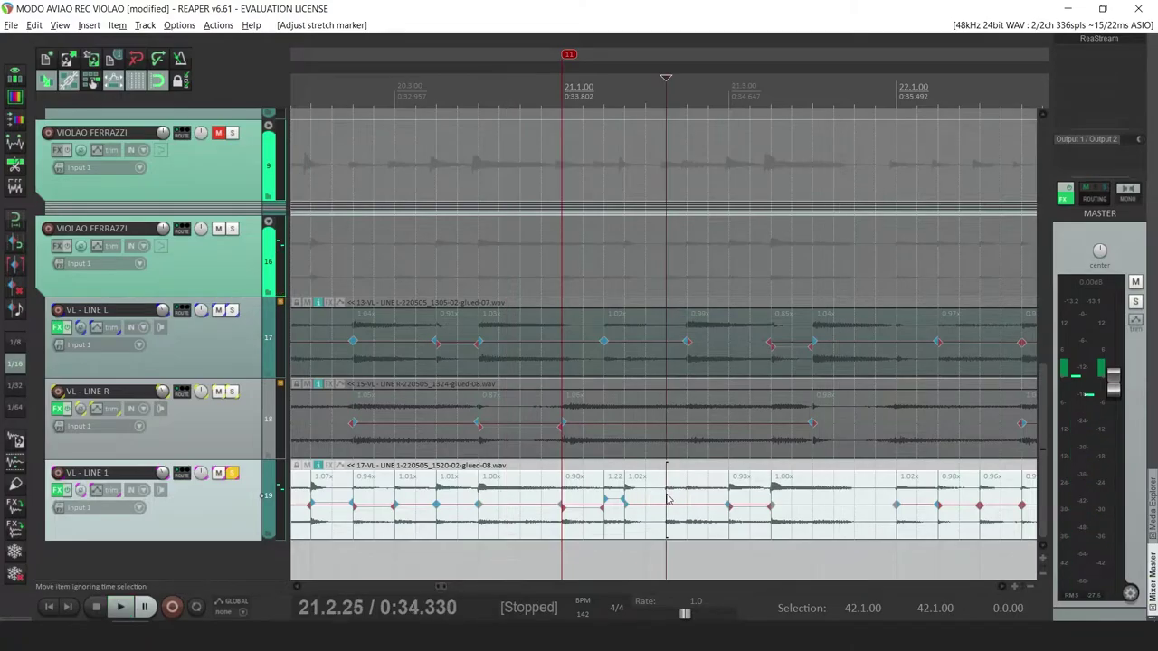
left_click(572, 498)
key("space")
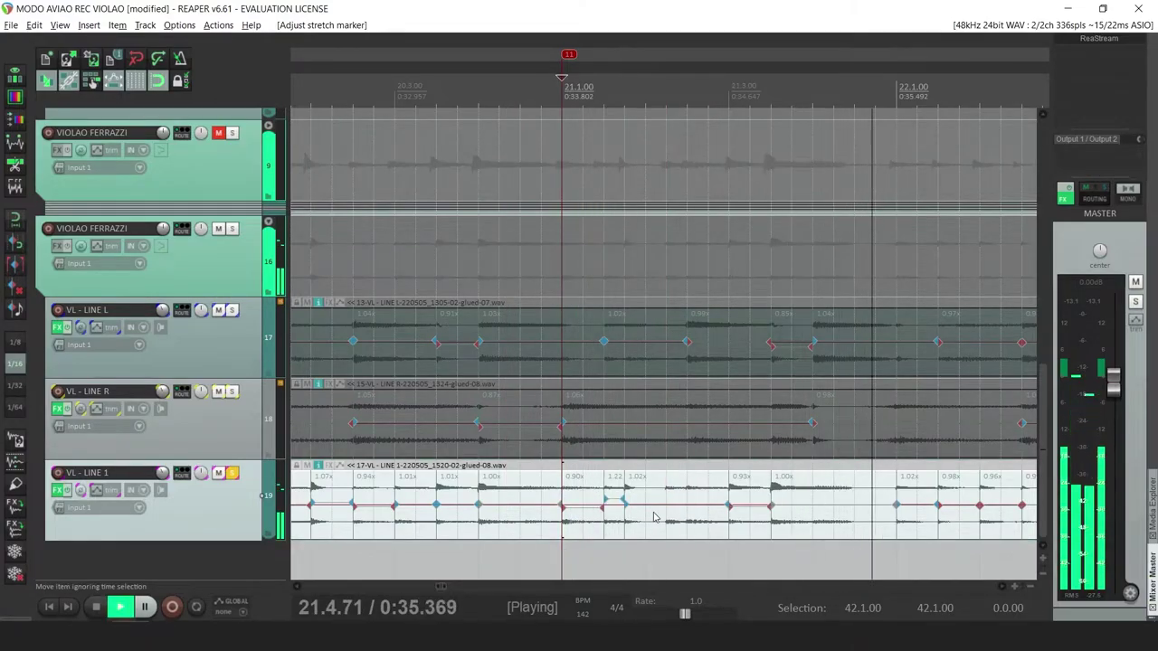
scroll(655, 517, "down", 3)
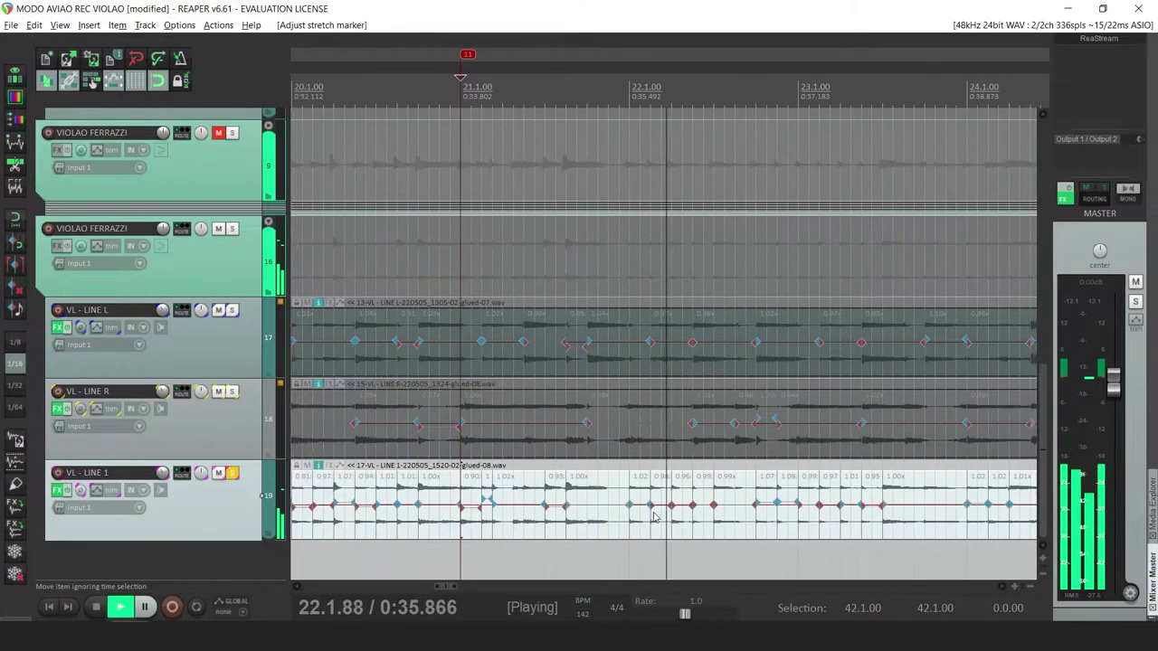
left_click(14, 350)
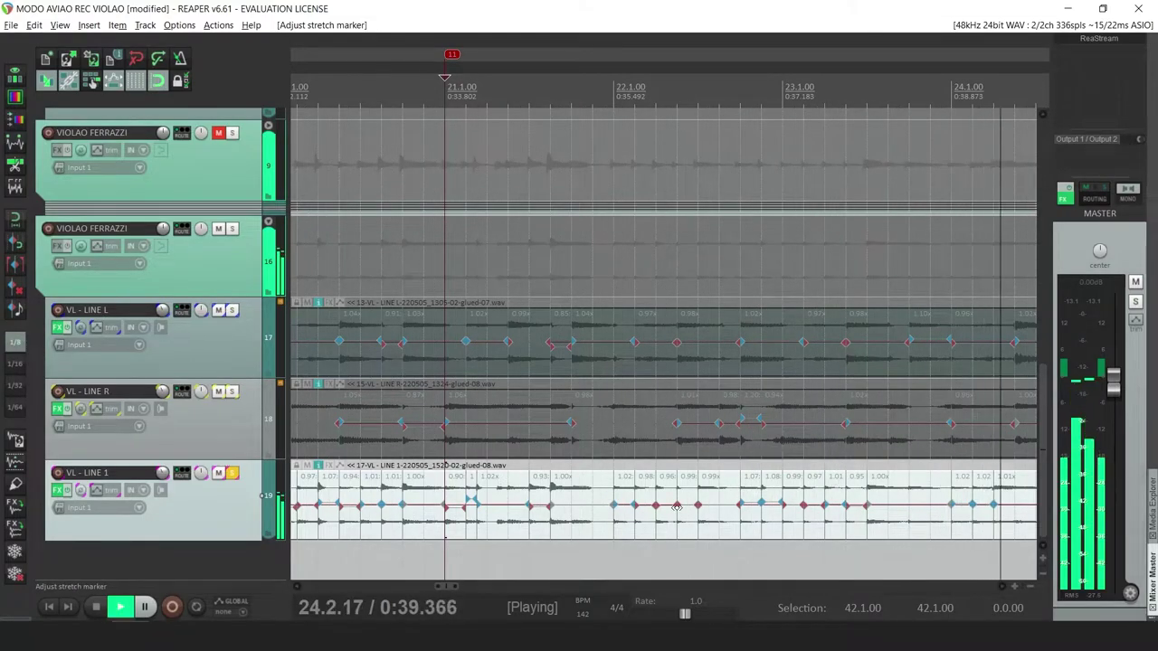
scroll(677, 508, "down", 3)
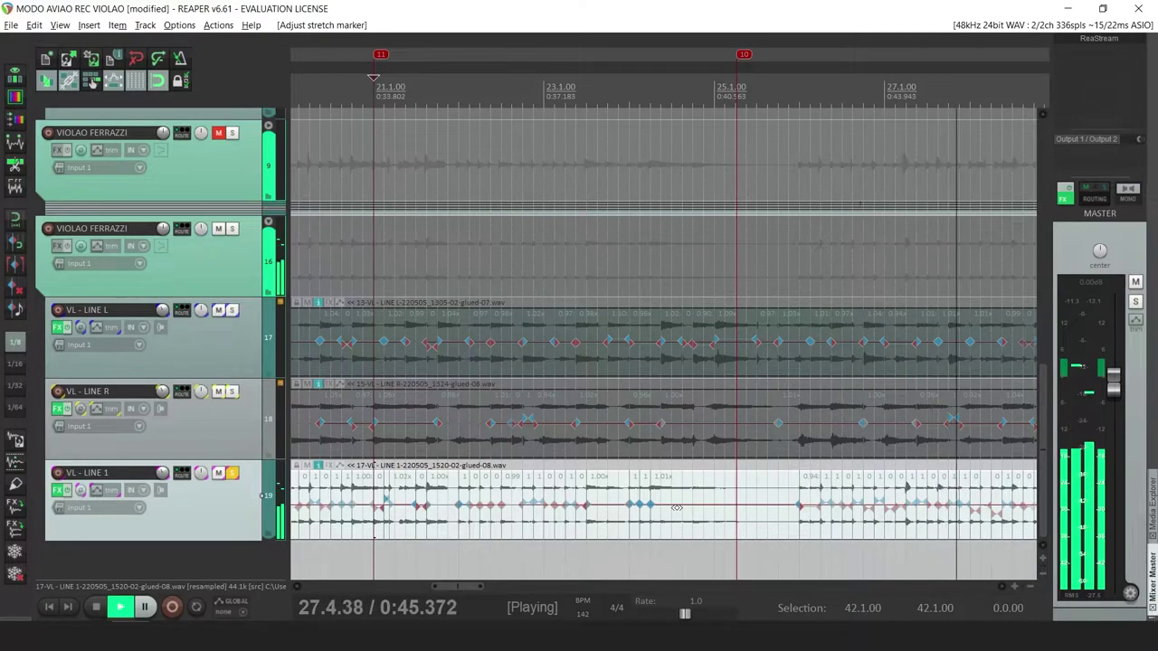
scroll(737, 493, "up", 5)
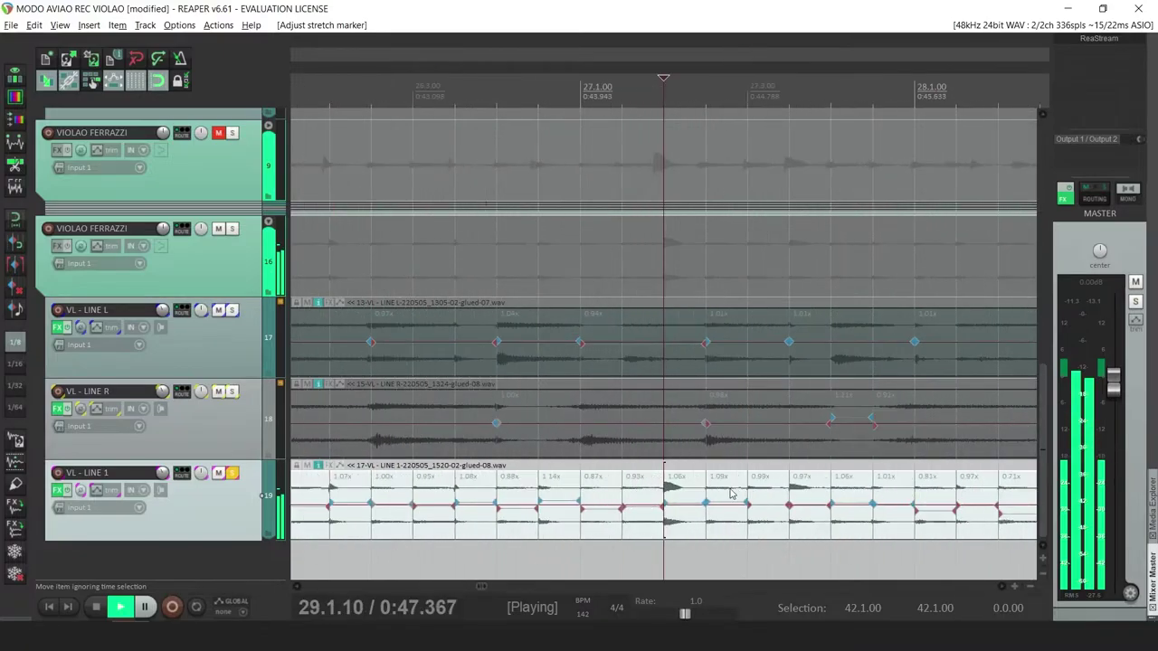
Try splitting the VL - LINE 1 item around the loud note at 27.2.00 and 27.2.50, and undo the splits
key("space")
left_click(711, 496)
left_click(674, 498)
key("s")
left_click(705, 496)
key("s")
key("ctrl+z")
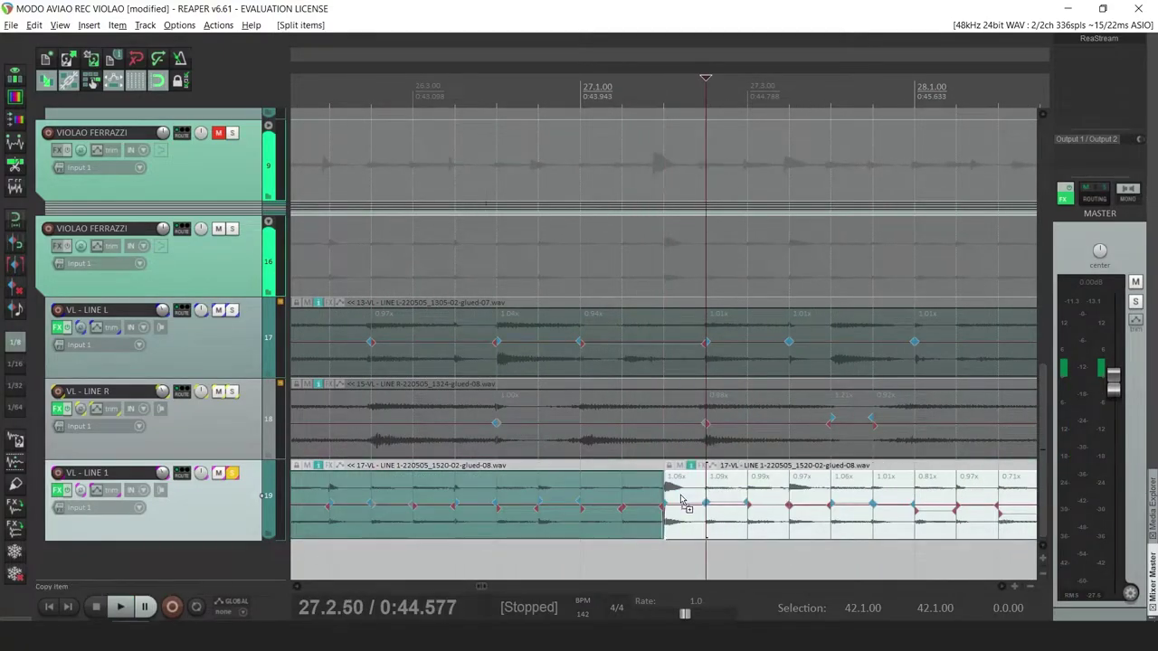
key("ctrl+z")
Try lowering the loud note at 27.2.00 with the VL - LINE 1 volume envelope and undo the change
key("v")
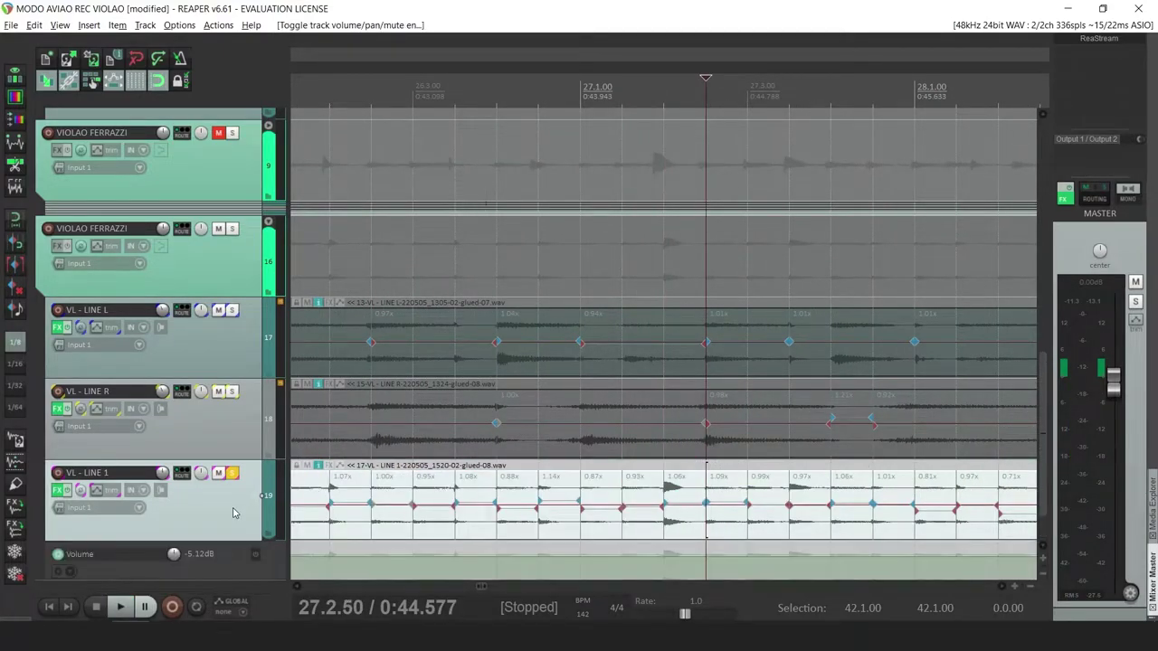
mouse_move(661, 552)
left_mouse_down()
mouse_move(716, 552)
mouse_move(667, 561)
mouse_move(671, 584)
left_mouse_up()
key("ctrl+z")
key("ctrl+z")
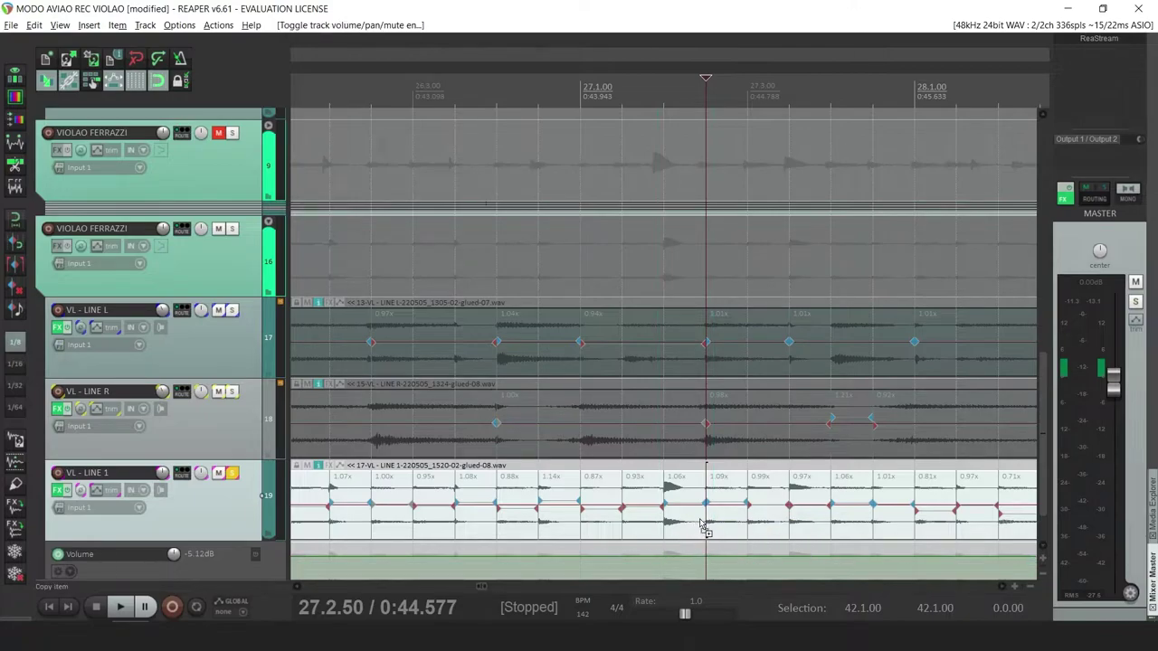
key("ctrl+z")
Isolate the loud note between 27.2.00 and 27.2.50 as its own item, crossfade its edges and lower it to -10.0 dB
key("s")
left_click(664, 522)
key("s")
mouse_move(675, 507)
left_mouse_down()
mouse_move(670, 532)
mouse_move(658, 499)
left_mouse_up()
left_click_drag(733, 542, 706, 494)
left_click(655, 497)
scroll(655, 497, "up", 4)
Listen to VL - LINE 1 from 27.1.50 and check the timing through the end of its audio at bar 32
left_click(561, 507)
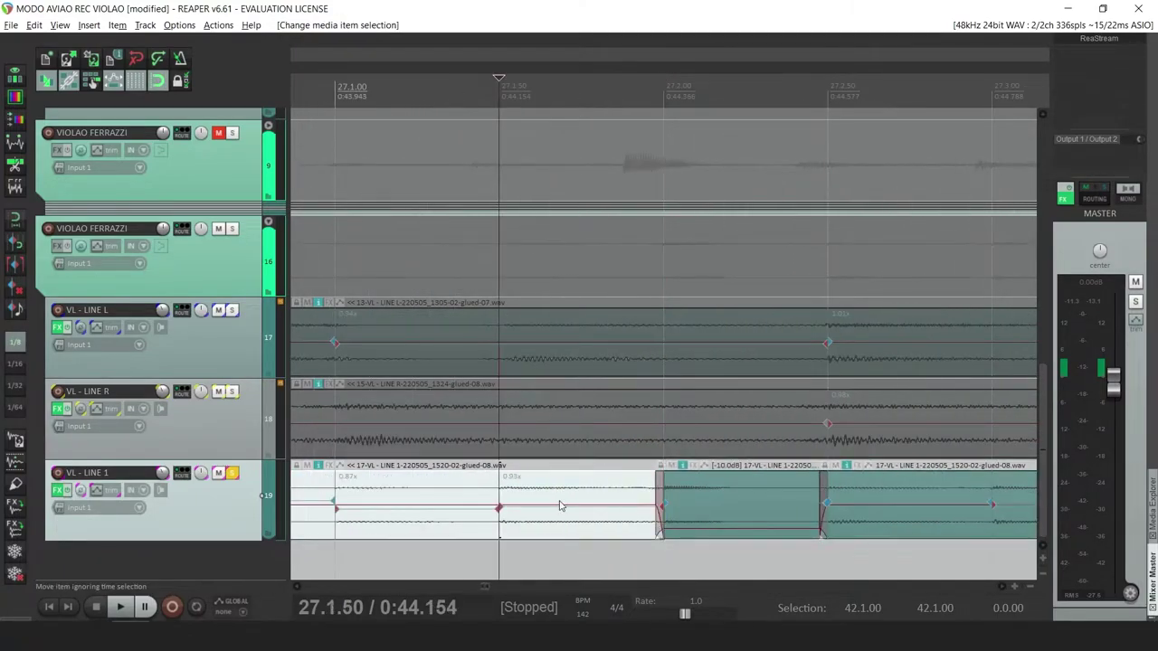
key("space")
scroll(561, 506, "down", 4)
scroll(599, 528, "down", 2)
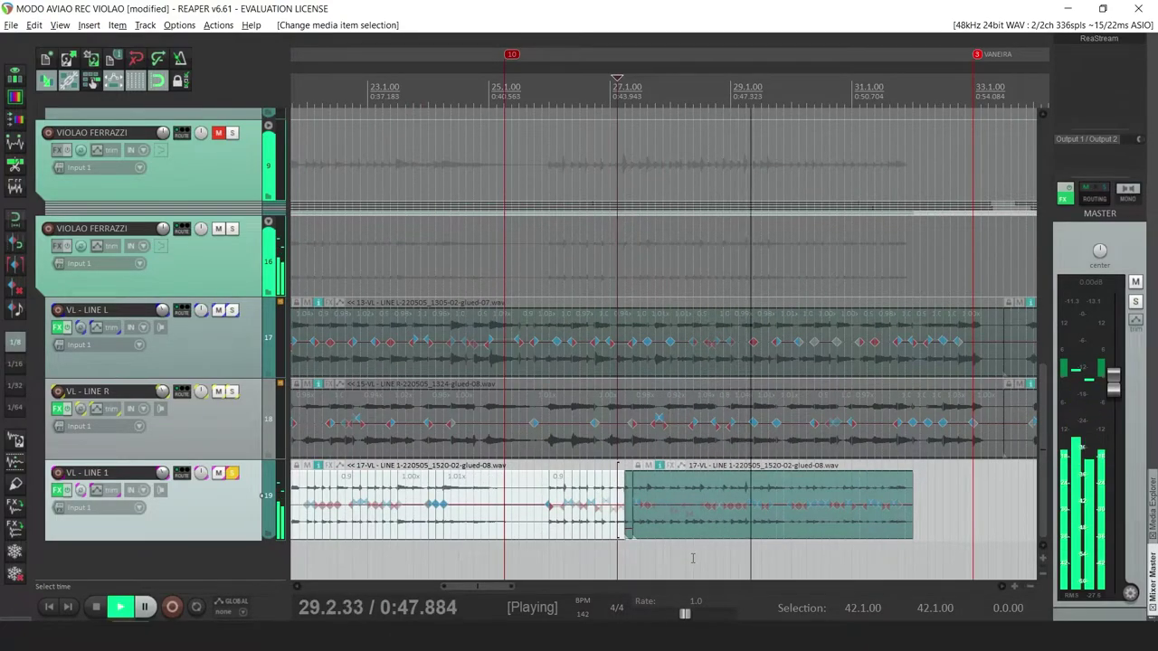
left_click(783, 558)
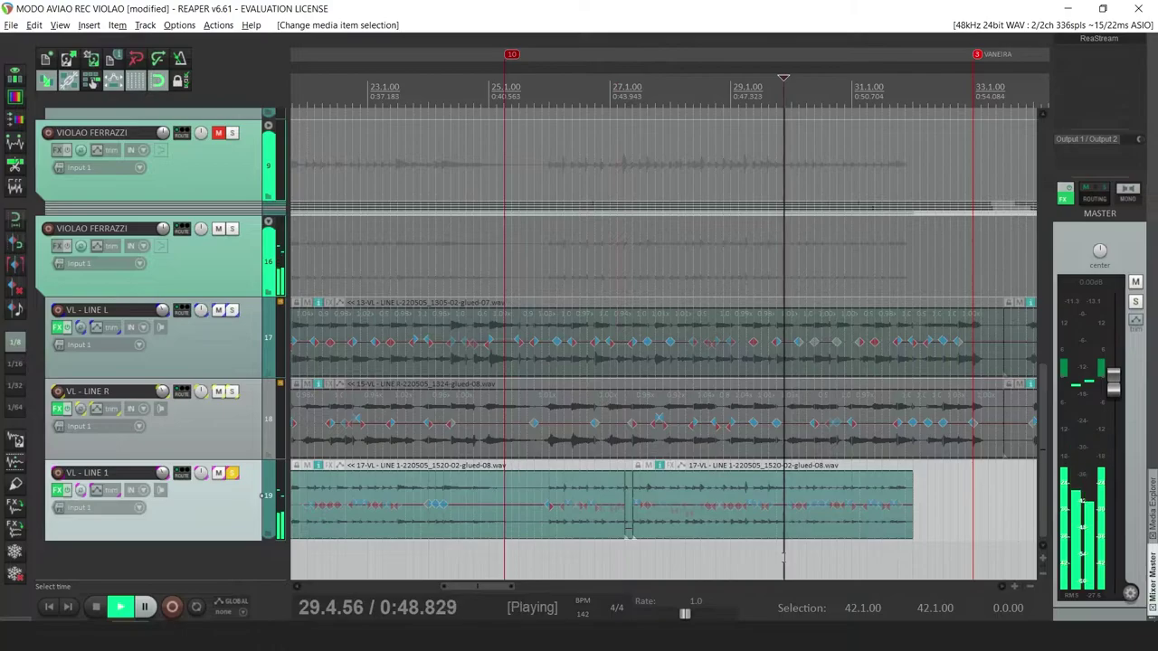
scroll(783, 559, "up", 3)
scroll(783, 558, "up", 3)
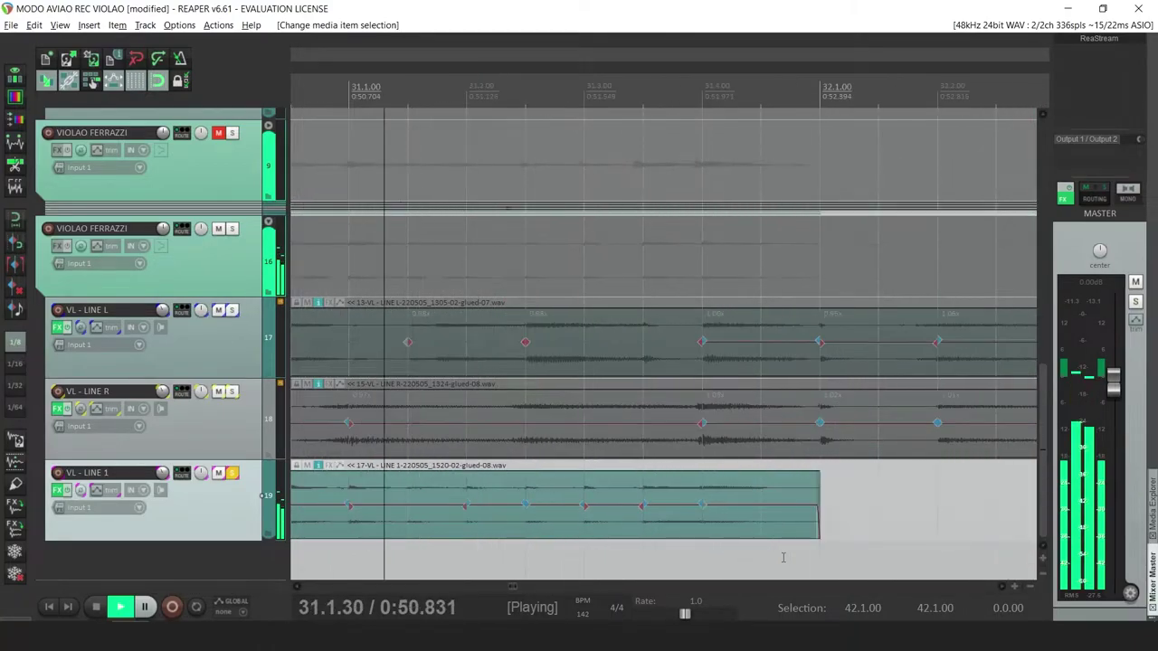
scroll(781, 554, "down", 8)
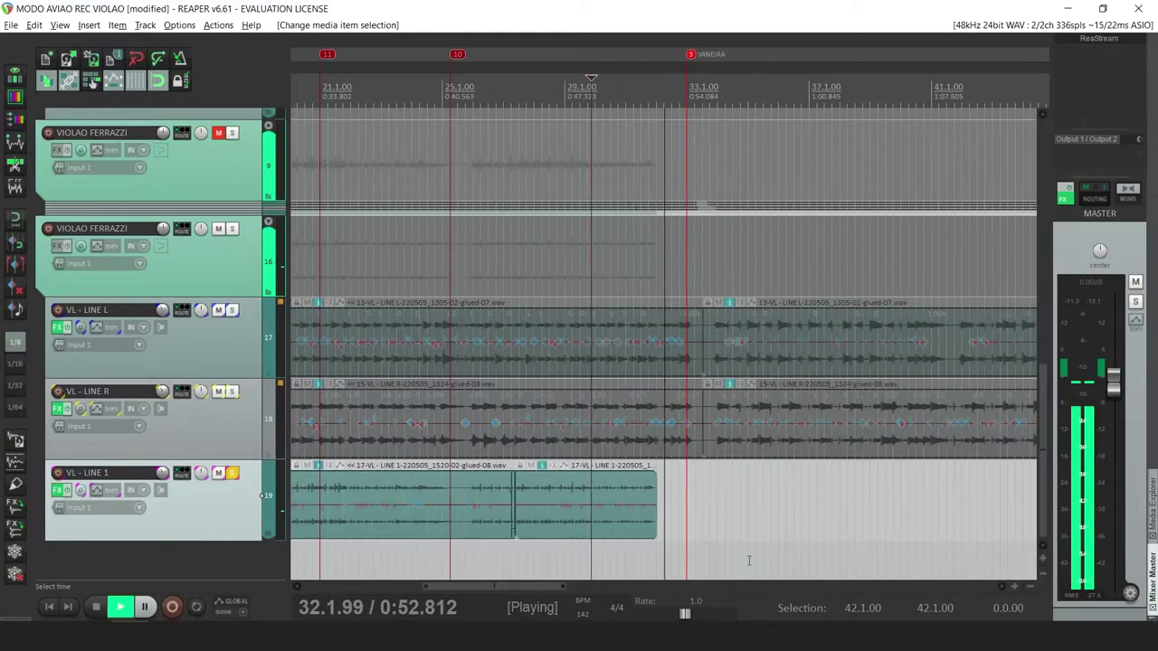
key("space")
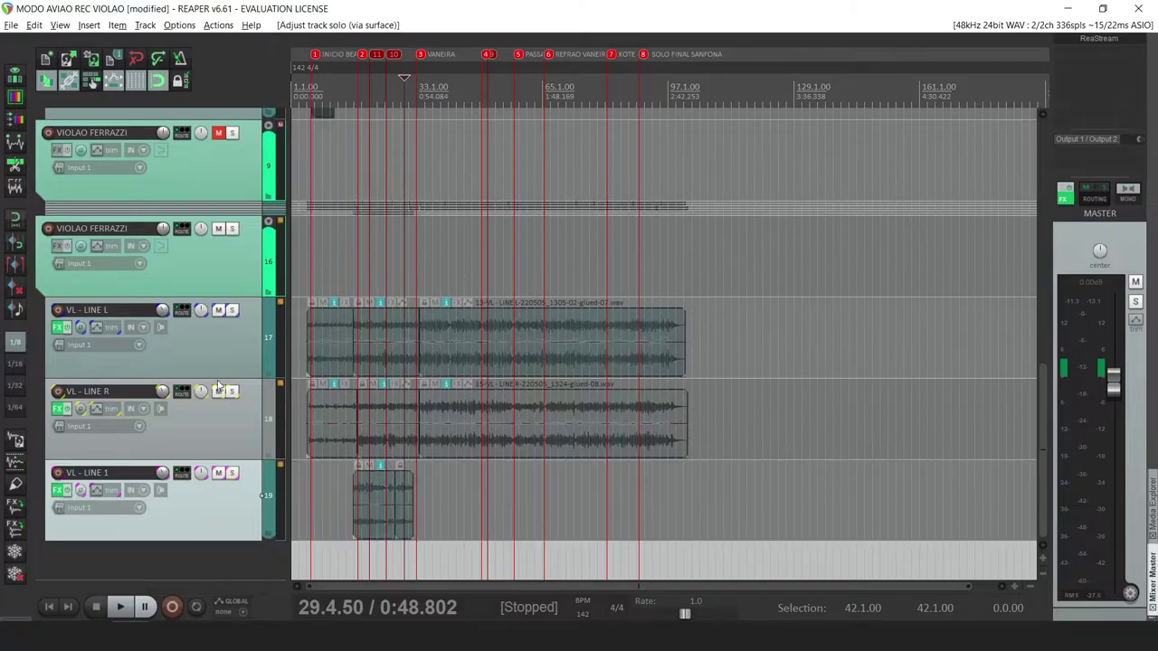
Duplicate the guitar folder track with its three line tracks, and collapse and mute the original folder
scroll(283, 344, "up", 10)
scroll(240, 232, "down", 10)
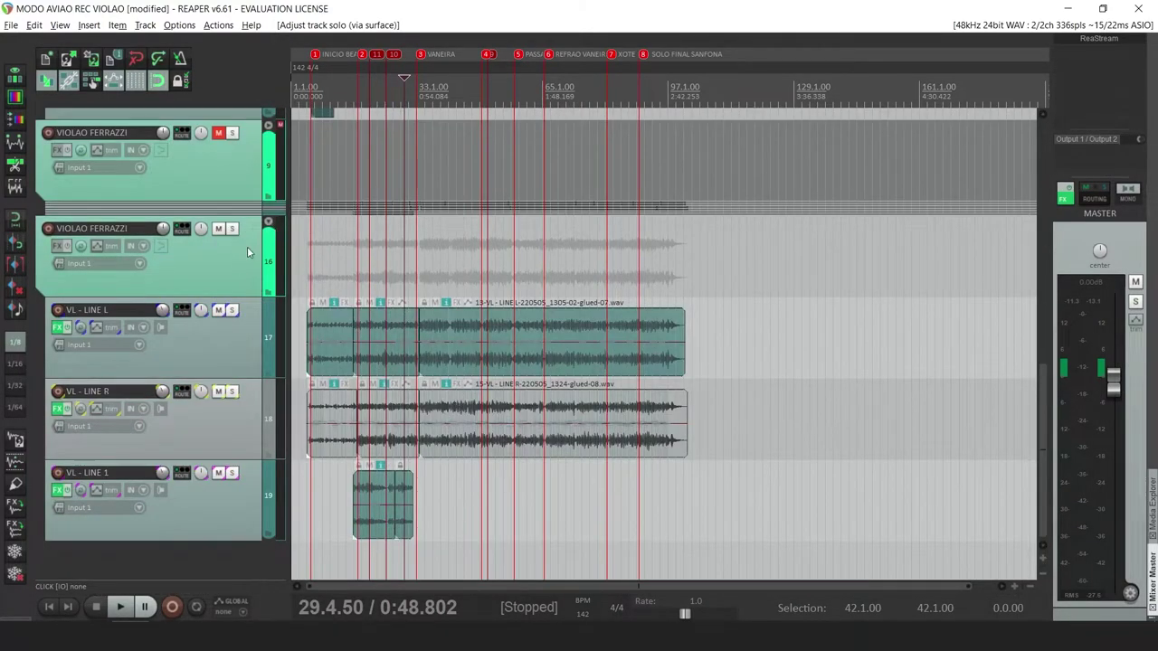
left_click(249, 262)
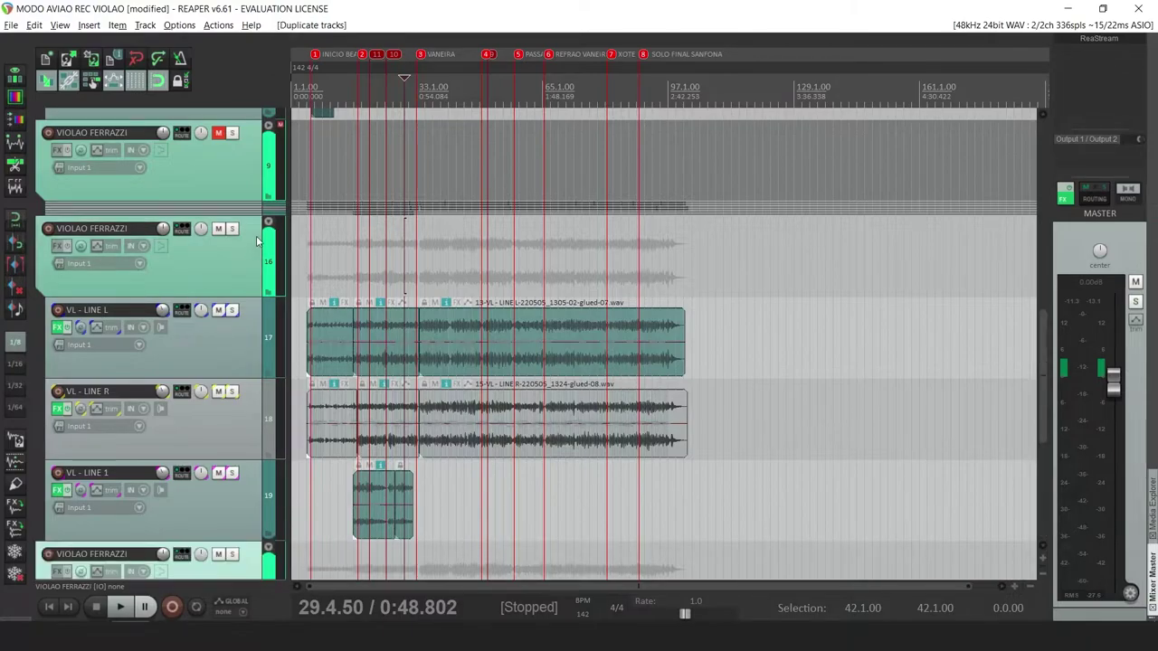
left_click(268, 224)
left_click(268, 224)
left_click(218, 229)
Select all items on the duplicated VL - LINE L, VL - LINE R and VL - LINE 1 tracks and save the project
scroll(214, 254, "down", 1)
left_click_drag(739, 324, 294, 553)
scroll(294, 553, "up", 3)
key("ctrl+s")
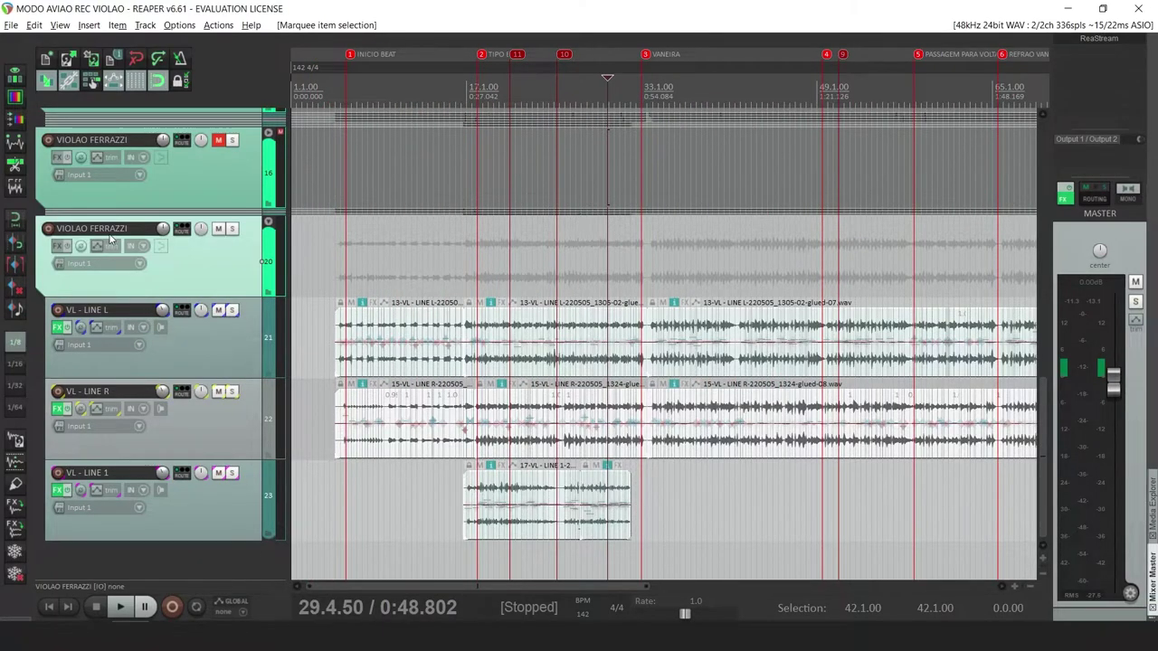
Glue the items on VL - LINE L, VL - LINE R and VL - LINE 1 into one continuous item per track
left_click(249, 188)
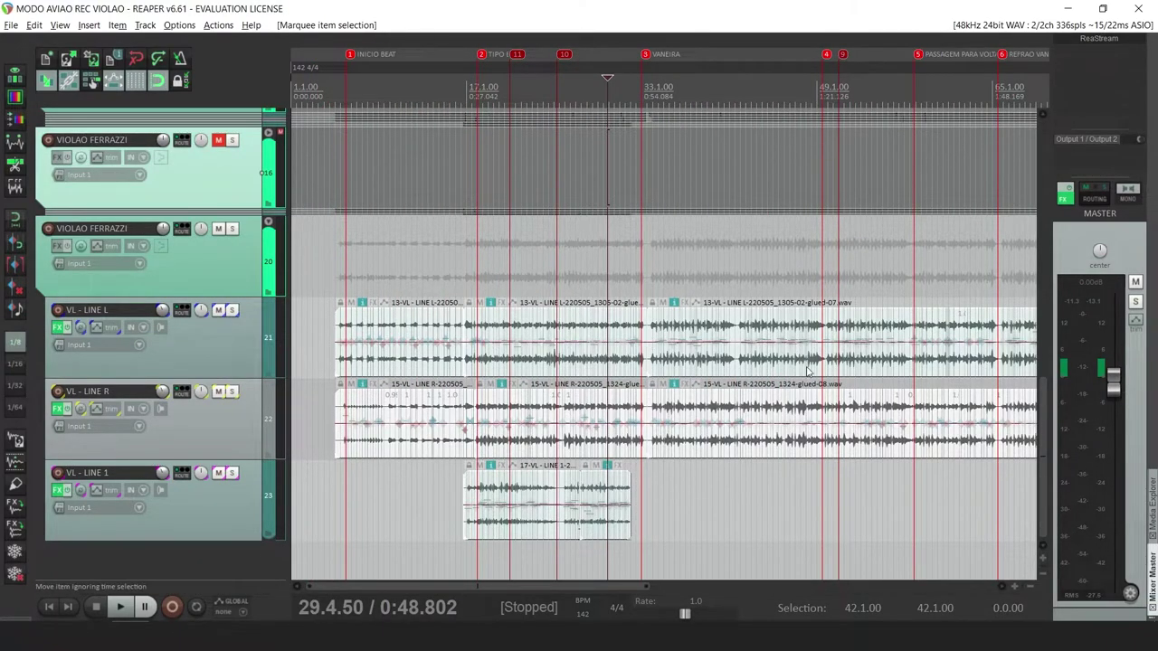
scroll(681, 373, "down", 2)
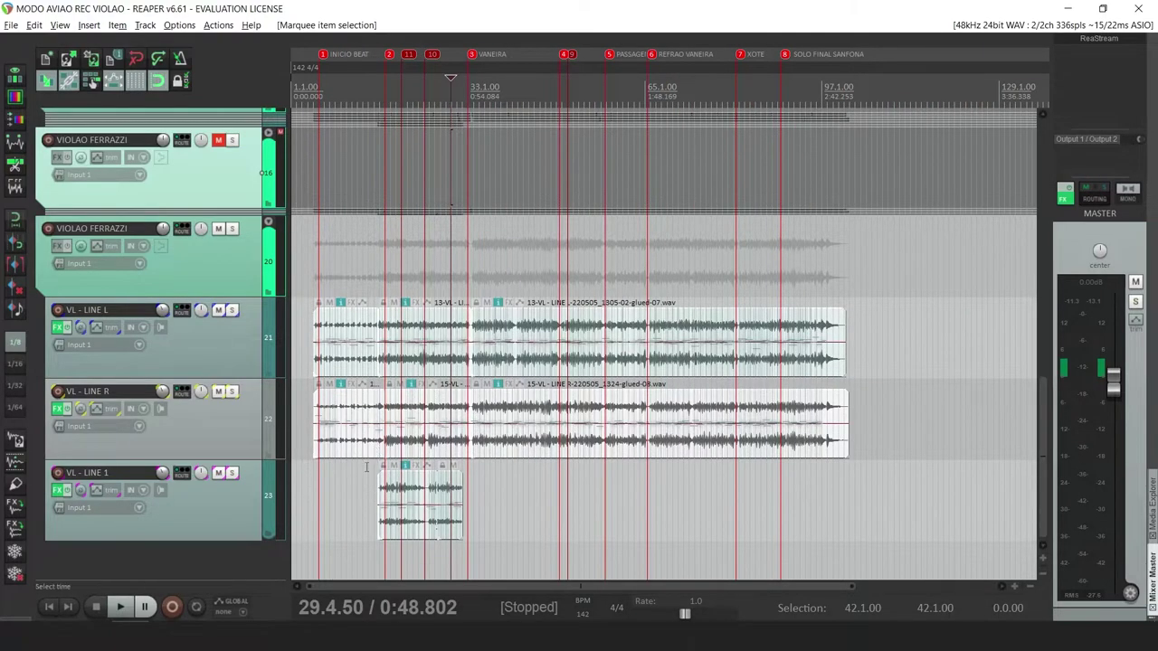
left_click_drag(900, 356, 290, 553)
key("ctrl+shift+g")
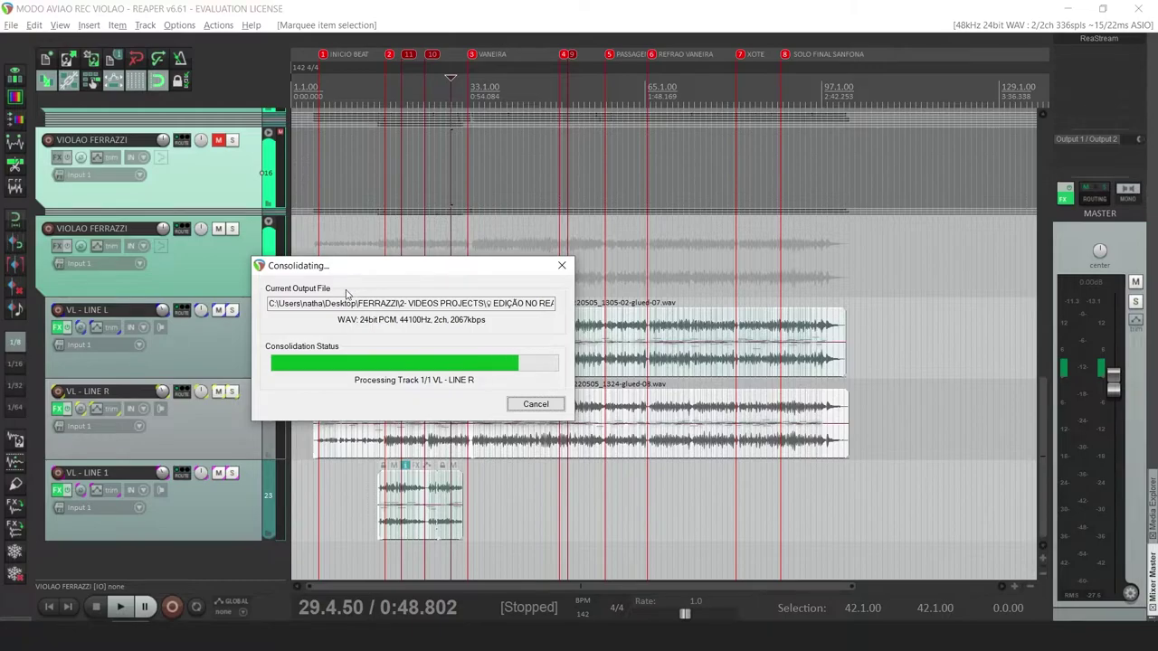
left_click(438, 342)
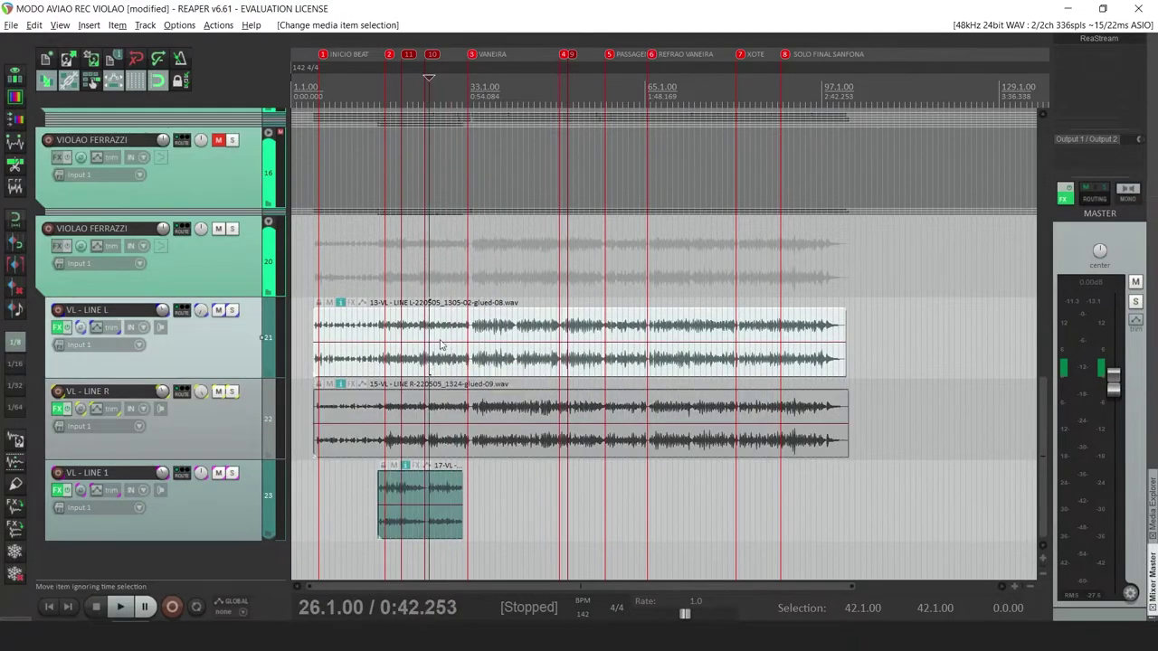
left_click(450, 404)
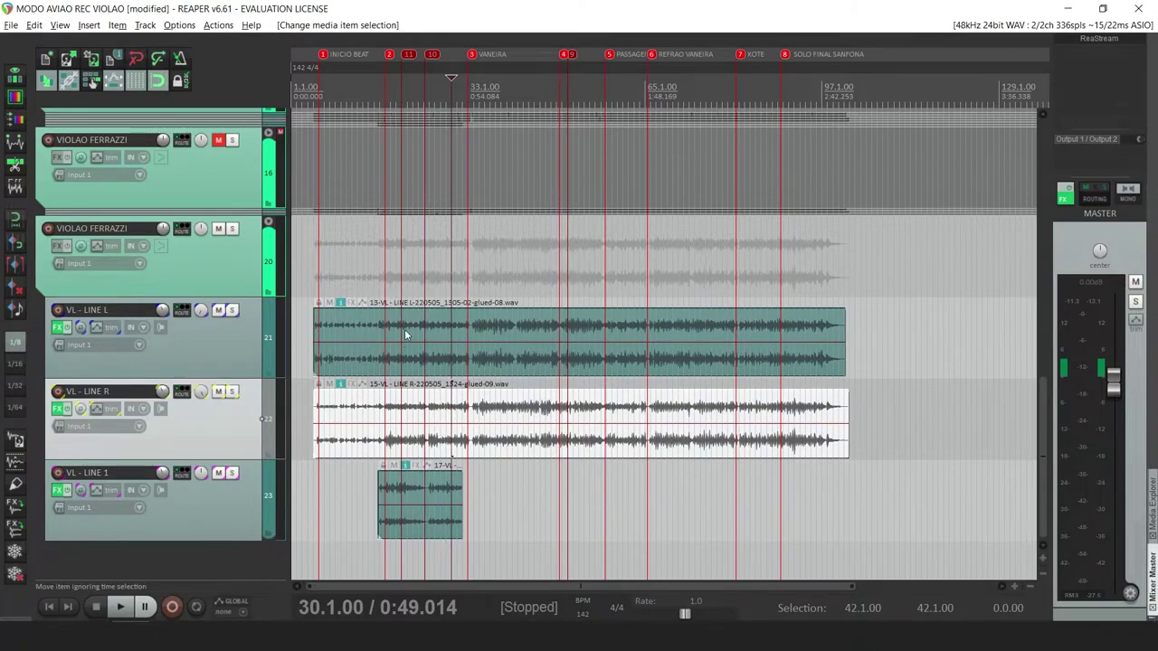
Explode the glued stereo VL - LINE L item into separate one-channel items on new tracks and select both
left_click(243, 362)
left_click(446, 360)
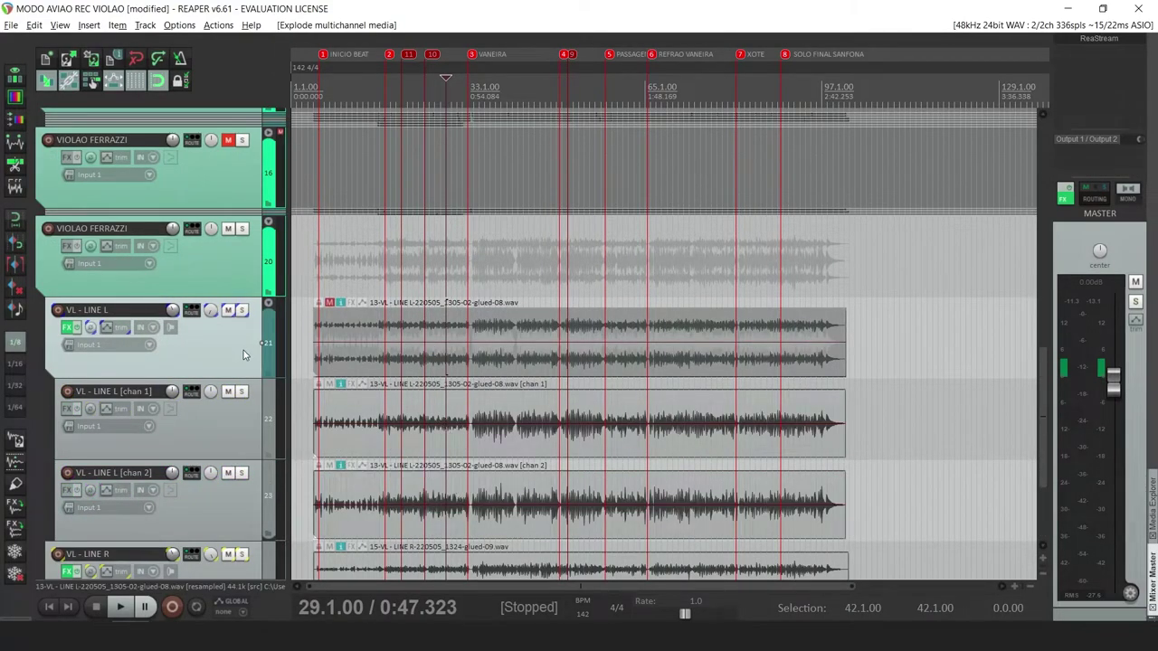
scroll(214, 412, "down", 3)
left_click(367, 284)
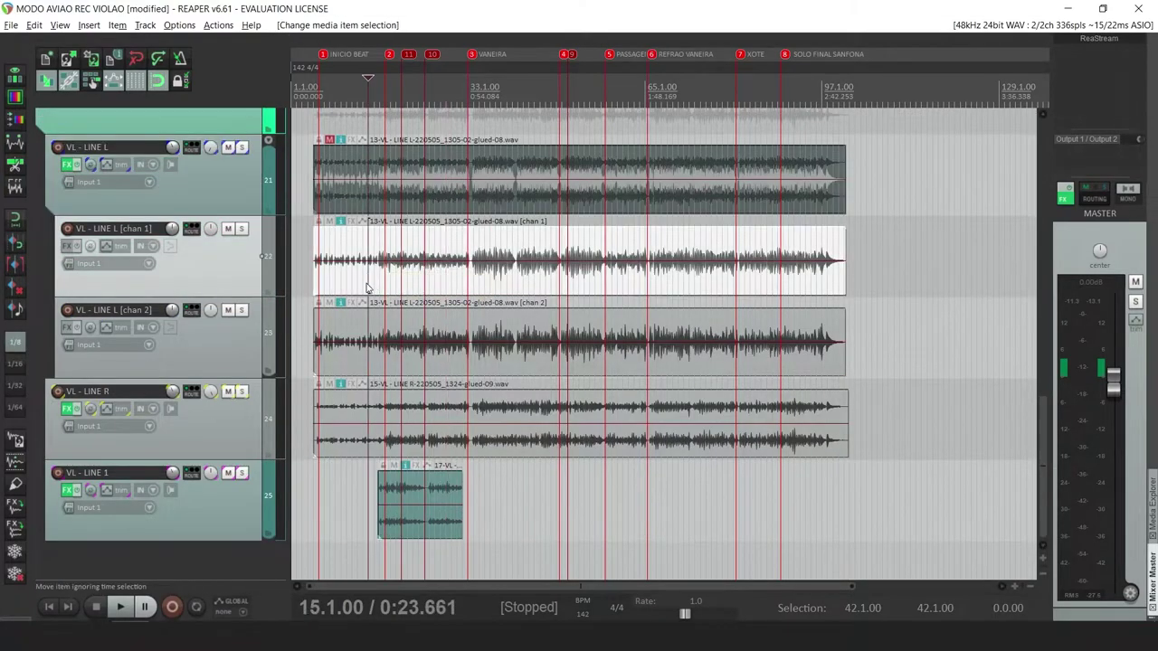
left_click(362, 341)
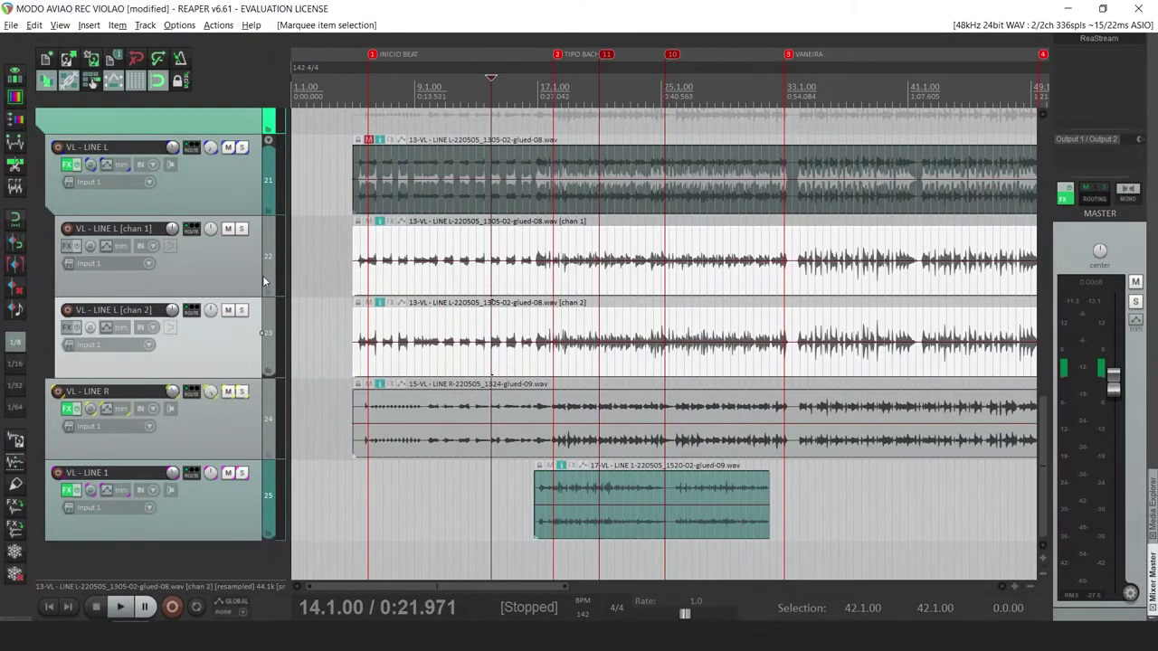
Move the two VL - LINE L channel tracks above their parent and delete the original VL - LINE L track
left_click(248, 280)
left_click(236, 358, "shift")
left_click_drag(236, 272, 163, 156)
left_click(209, 299)
key("Delete")
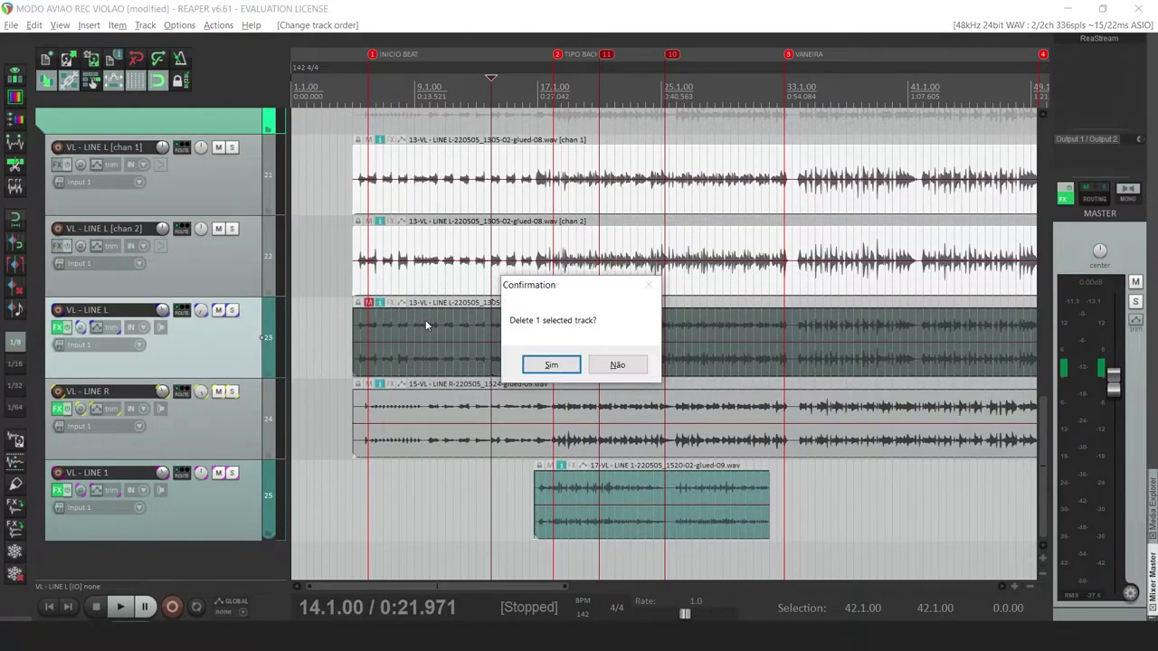
left_click(532, 360)
Solo VL - LINE L [chan 1] and [chan 2], listen from 20.3.00 and adjust the pan of both tracks
left_click(530, 106)
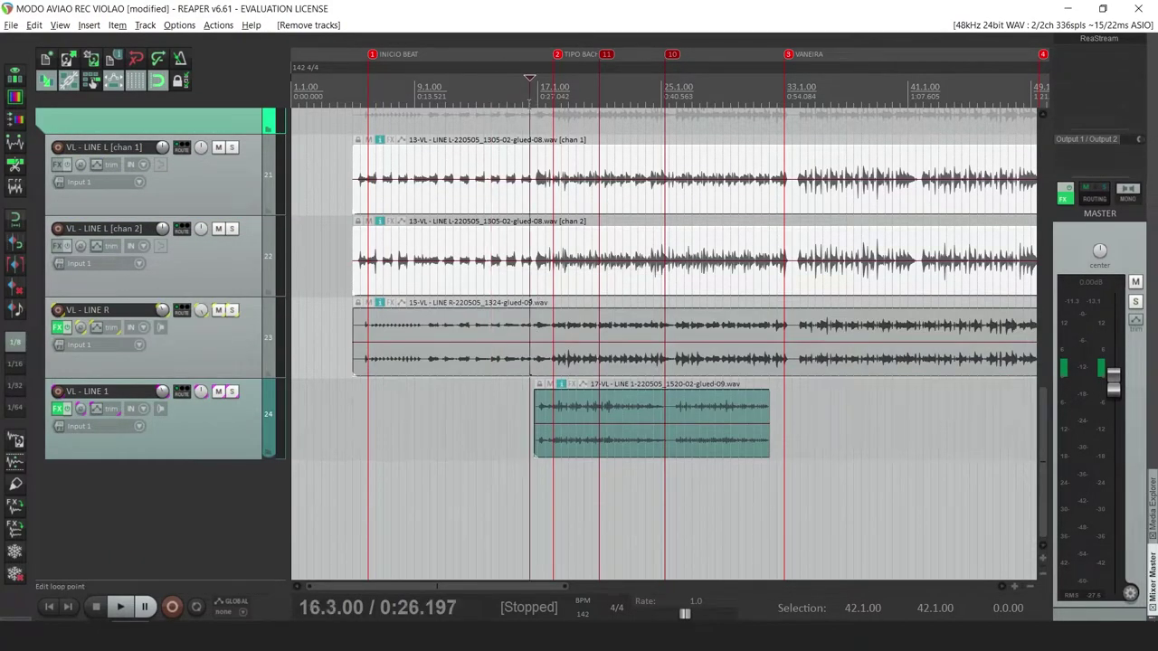
left_click(592, 118)
key("space")
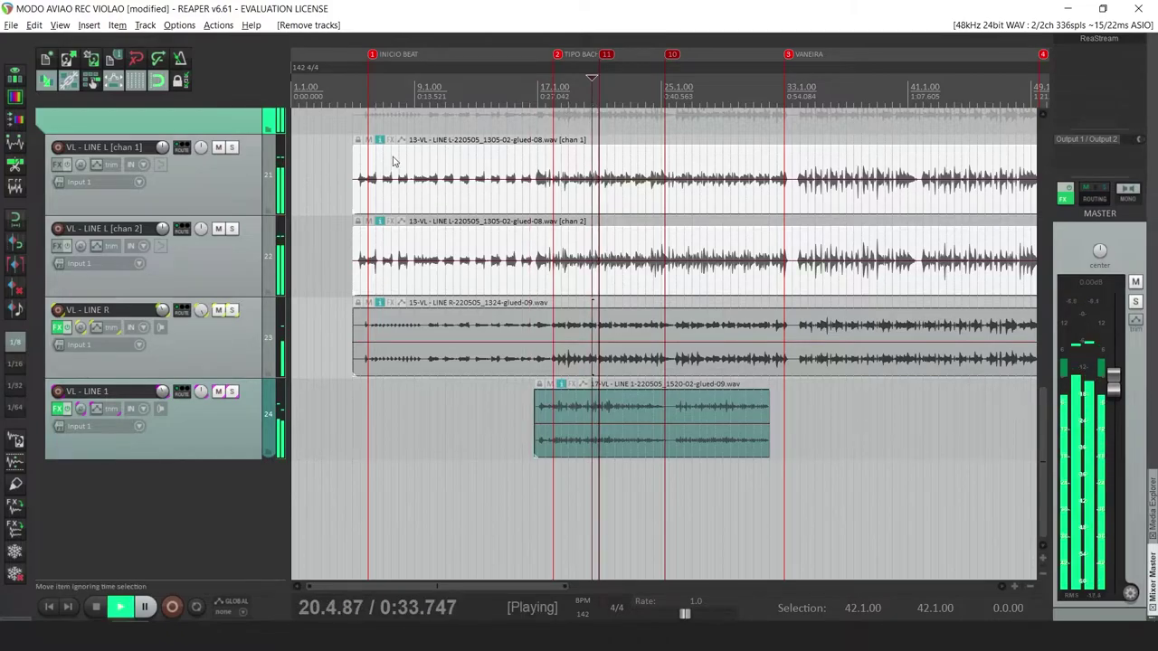
left_click(232, 148)
left_click(232, 230)
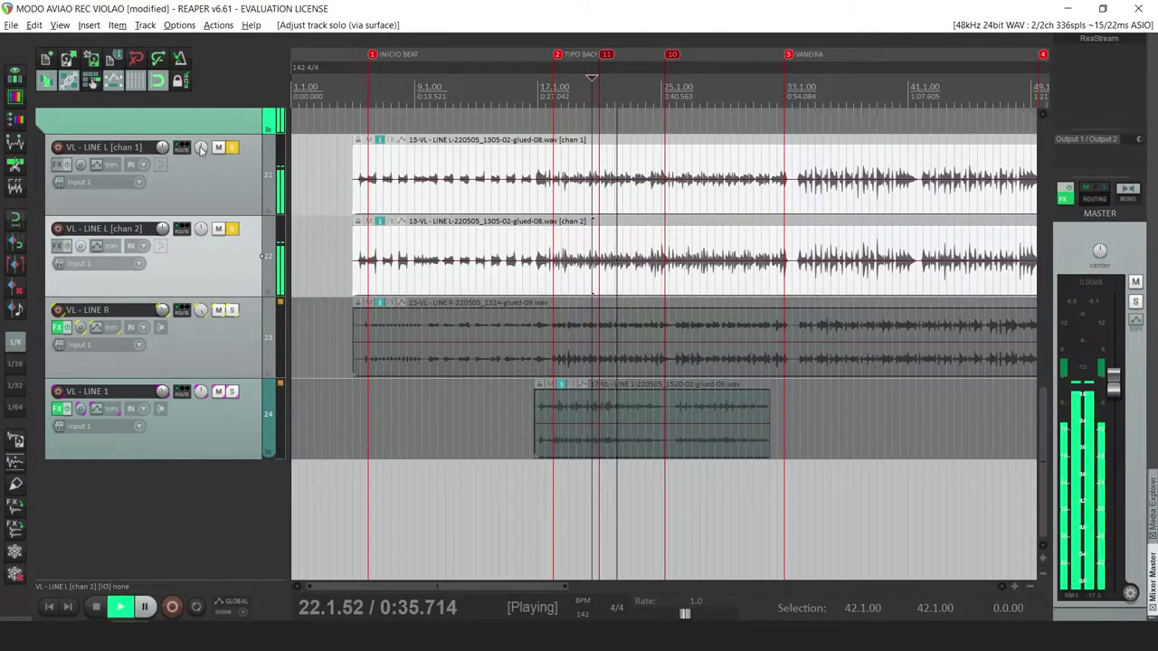
key("space")
left_click_drag(203, 148, 204, 230)
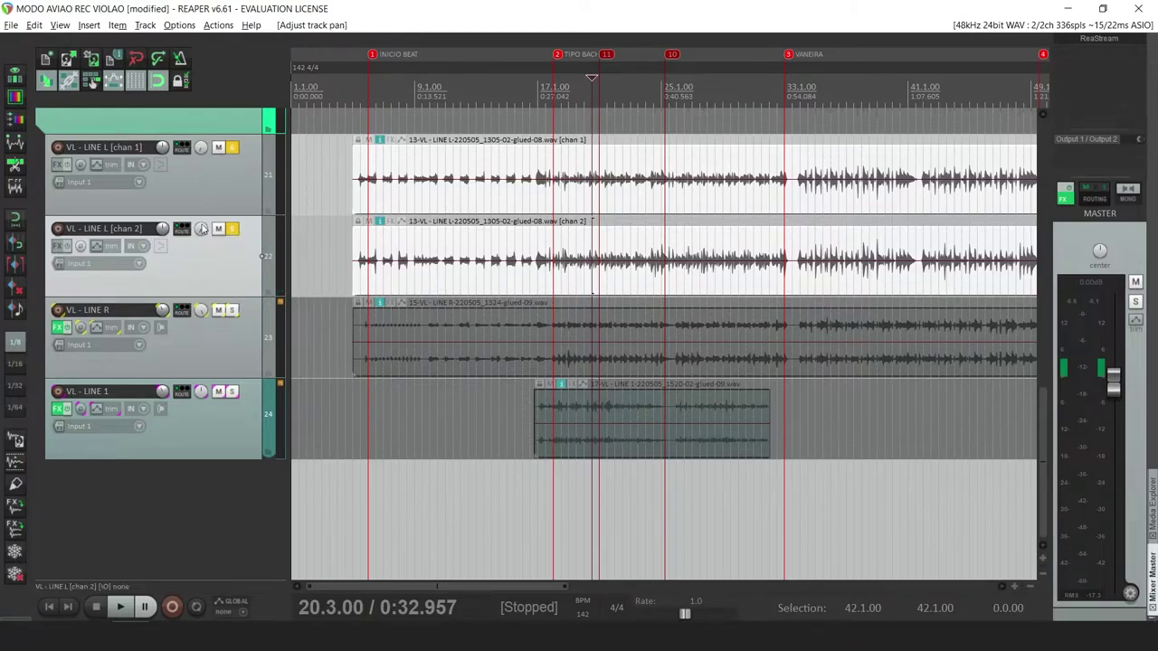
Unsolo both VL - LINE L channel tracks and select the glued VL - LINE R item
left_click(446, 201)
left_click(462, 199)
left_click(460, 262)
left_click(483, 191)
left_click(470, 187)
left_click(478, 258)
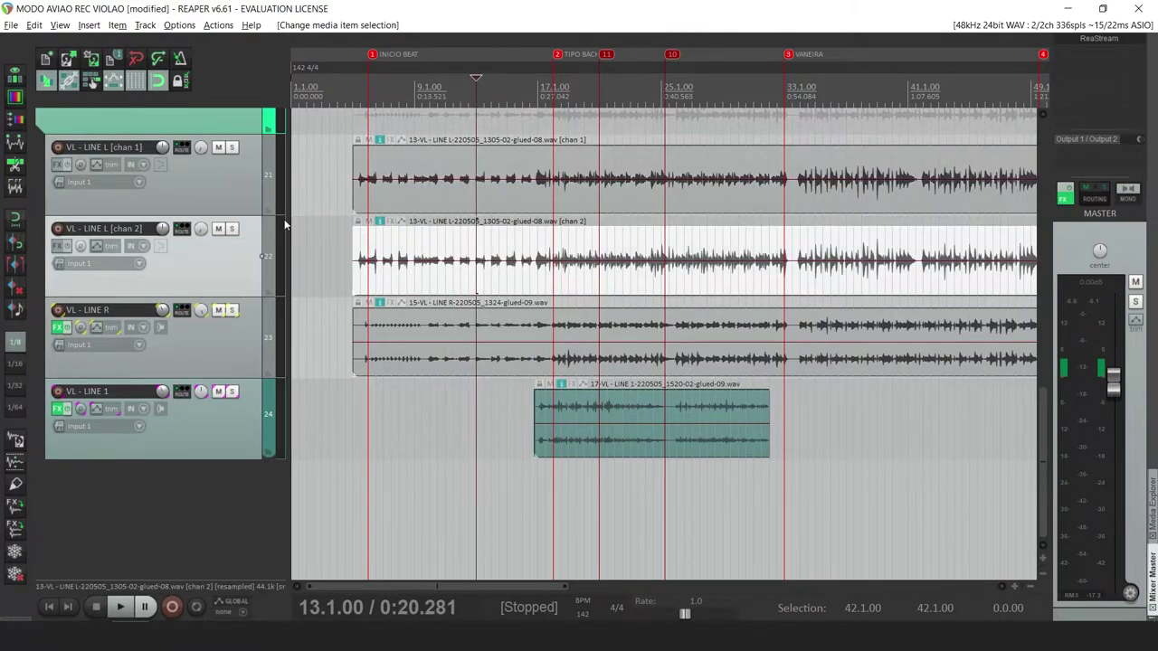
left_click(430, 326)
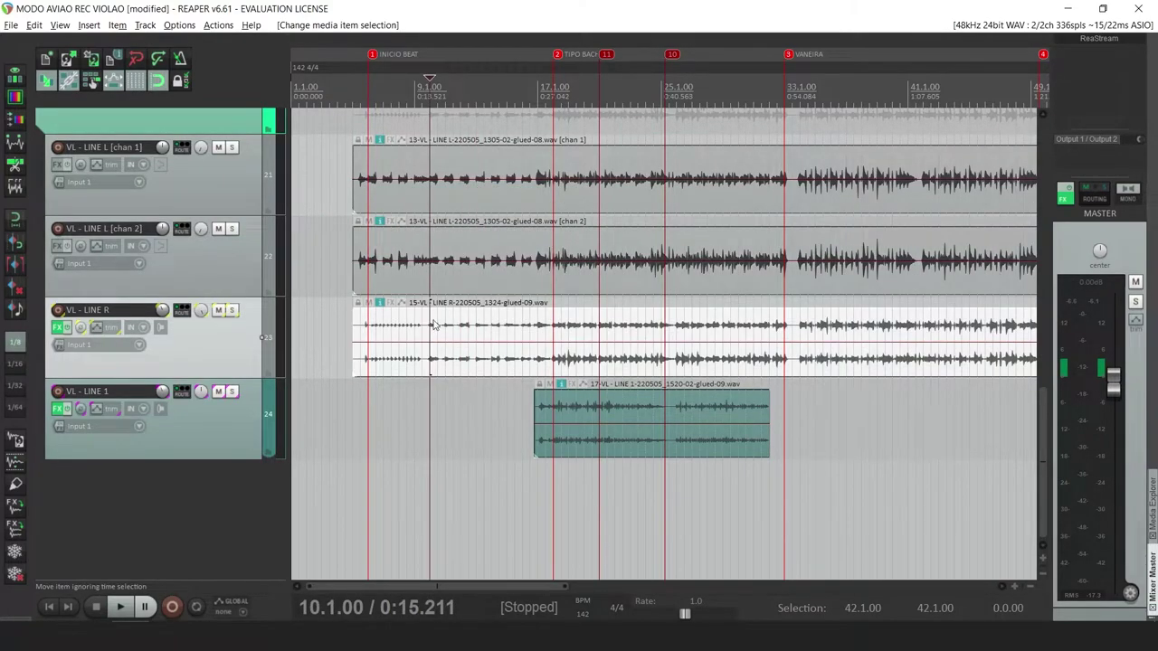
Look up the action assigned to the Y shortcut in the action list
left_click(218, 24)
left_click(249, 39)
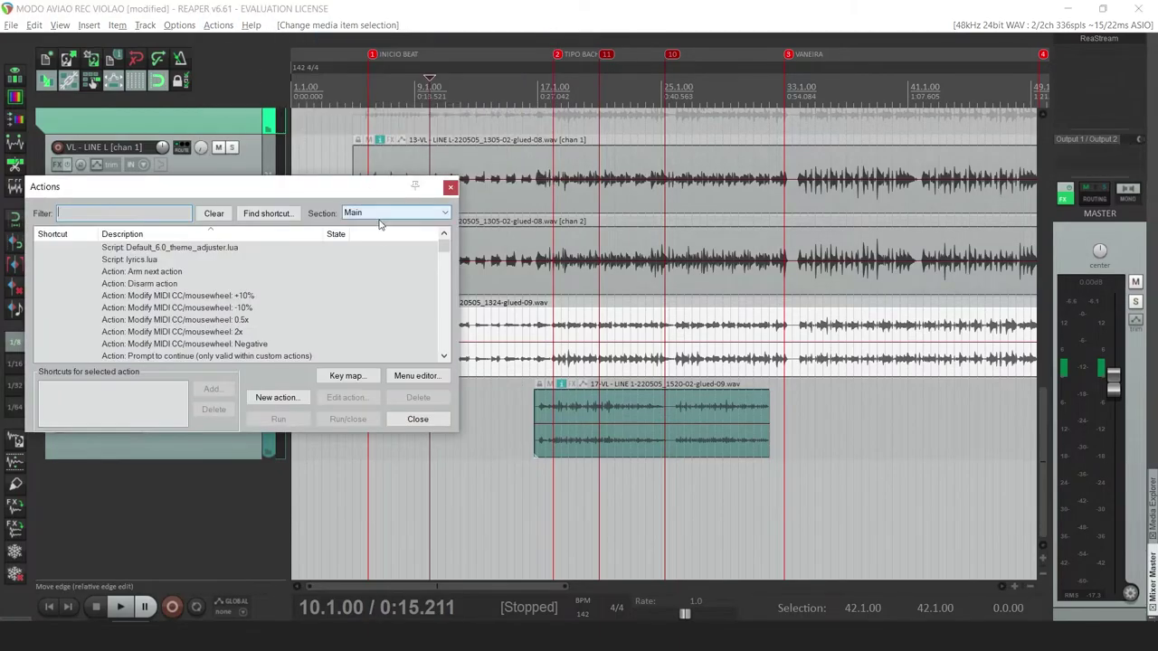
left_click(246, 216)
key("y")
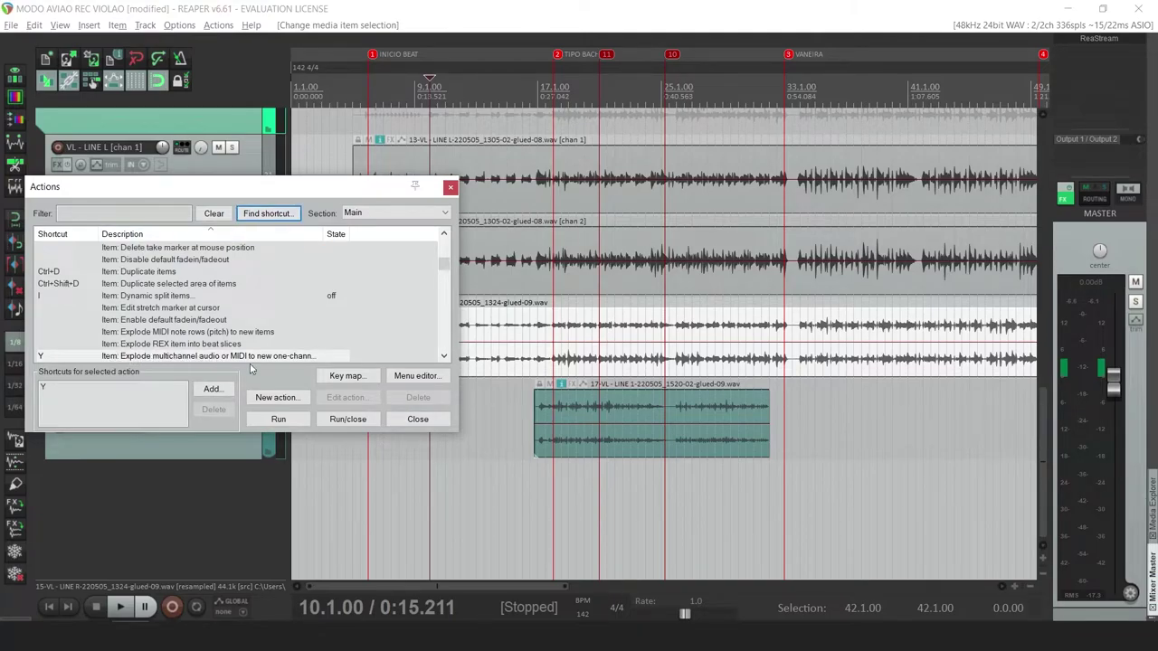
left_click(453, 188)
Explode the glued stereo VL - LINE R item into one-channel items on new tracks
right_click(542, 333)
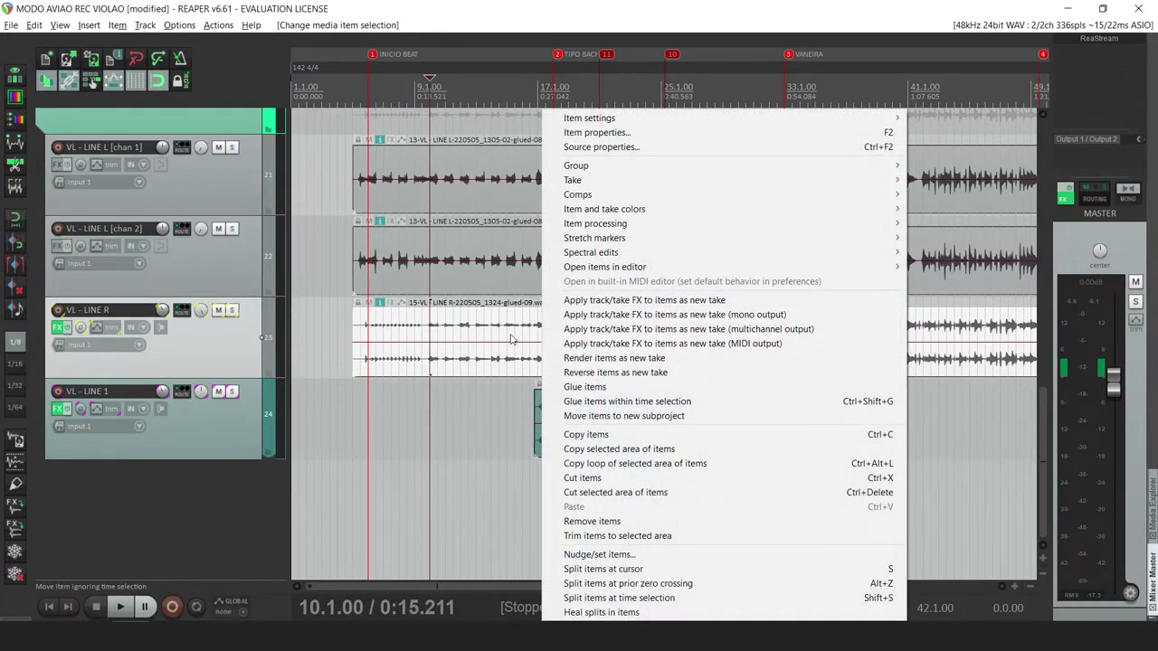
mouse_move(588, 225)
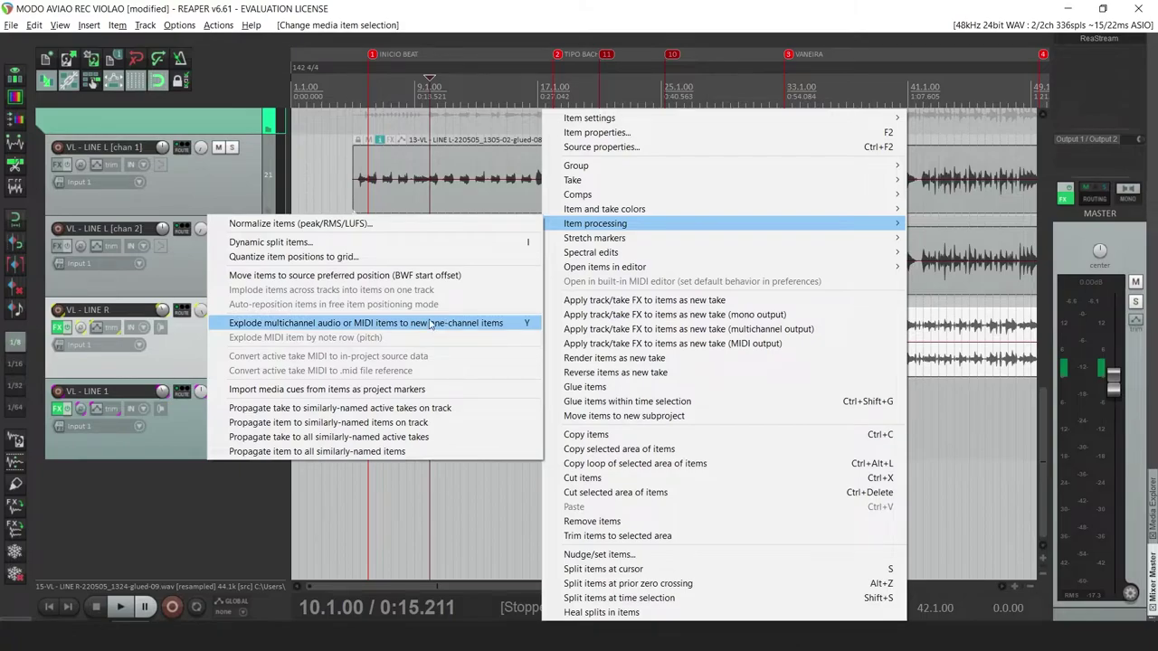
left_click(468, 325)
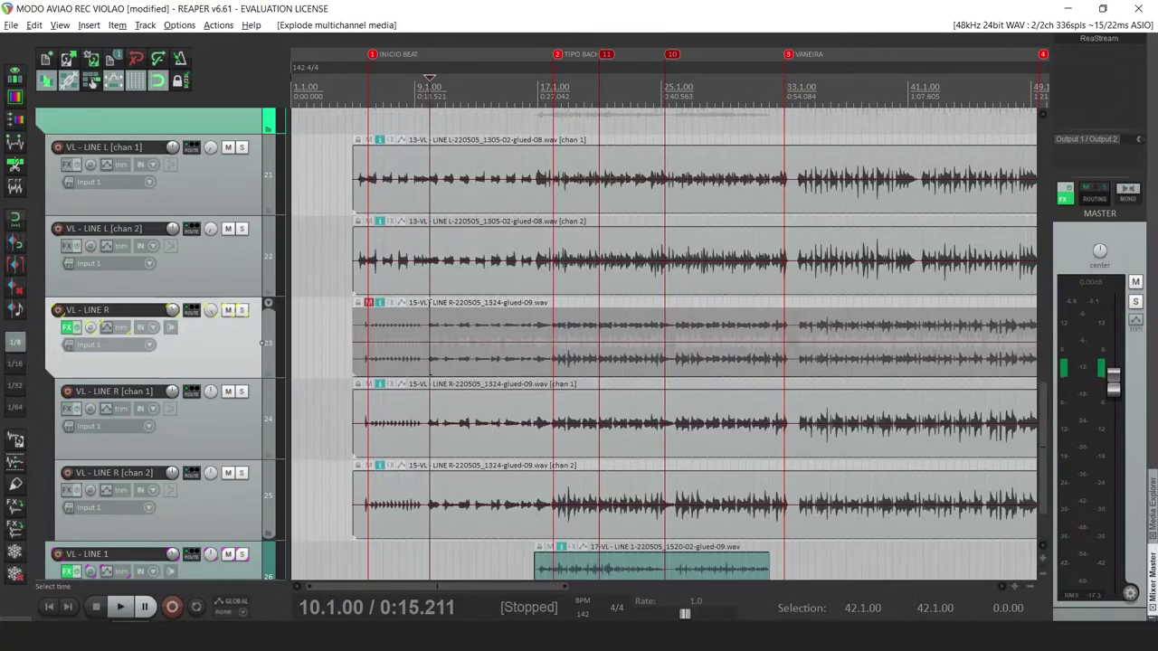
Move the two VL - LINE R channel tracks out of their parent and delete the original VL - LINE R track
left_click(400, 449)
scroll(400, 450, "down", 4)
left_click(217, 354)
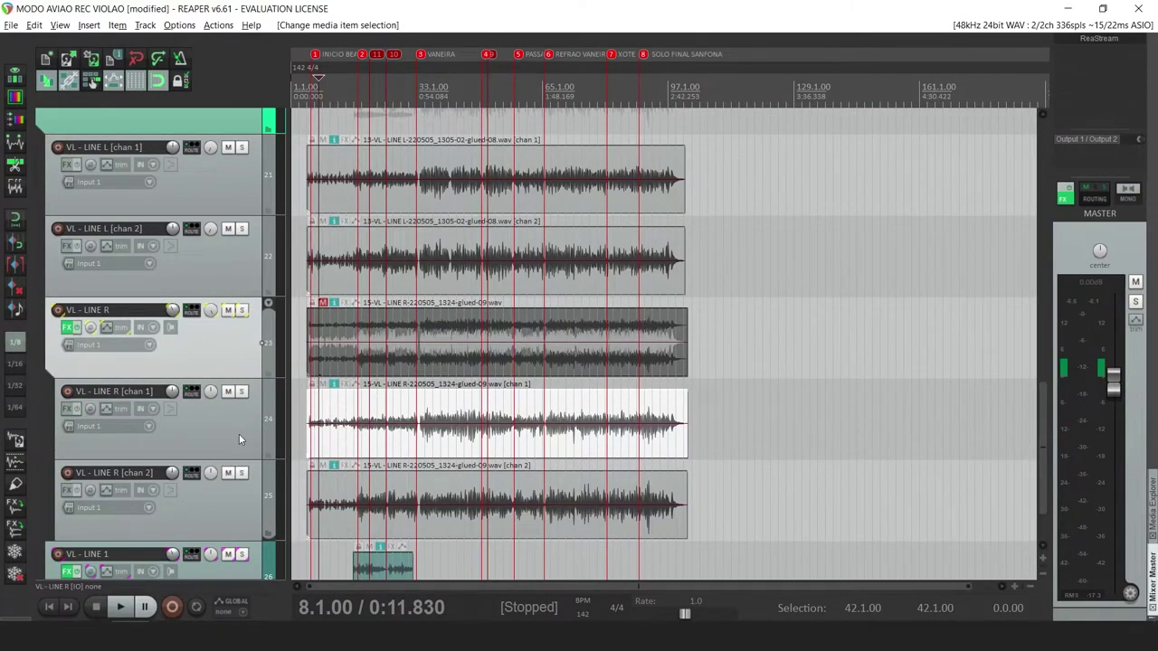
left_click_drag(235, 289, 234, 503)
key("Delete")
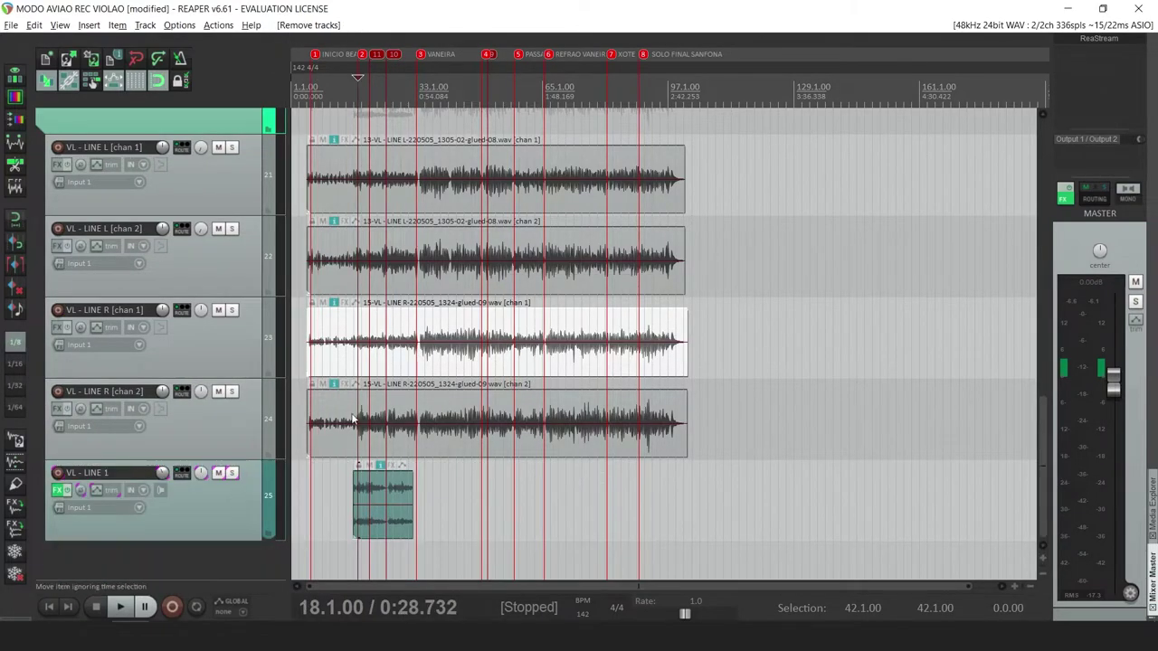
Explode the glued stereo VL - LINE 1 item into one-channel items on new tracks
left_click(414, 170)
left_click(431, 243)
left_click(425, 337)
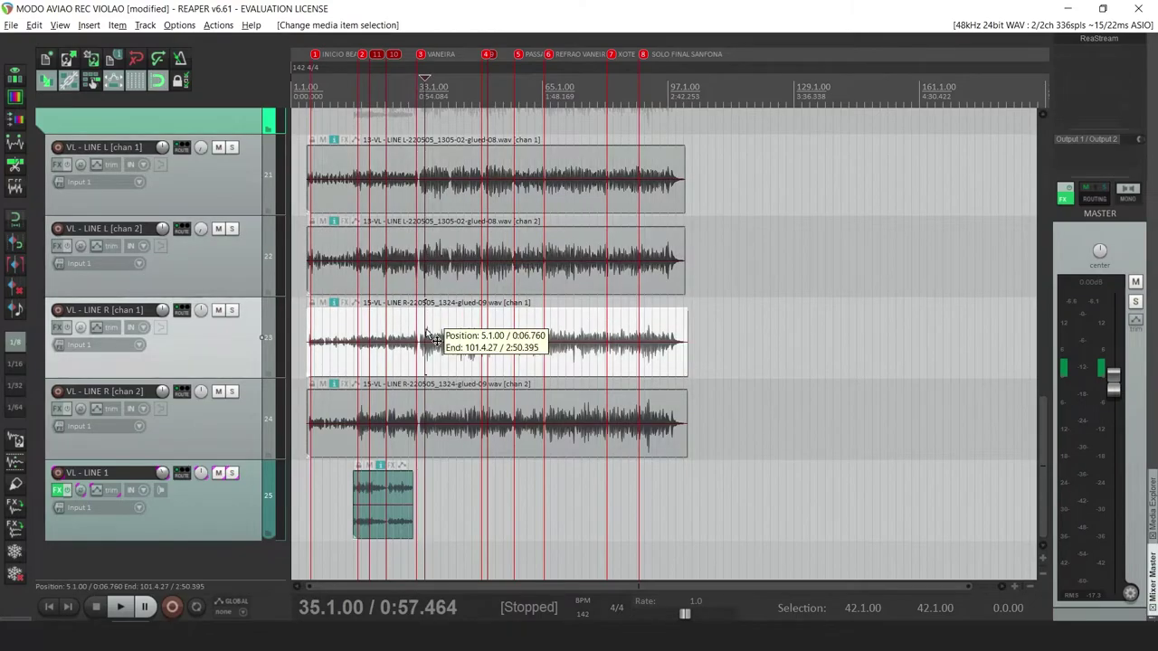
left_click(443, 498)
left_click(379, 497)
scroll(378, 495, "up", 2)
key("ctrl+e")
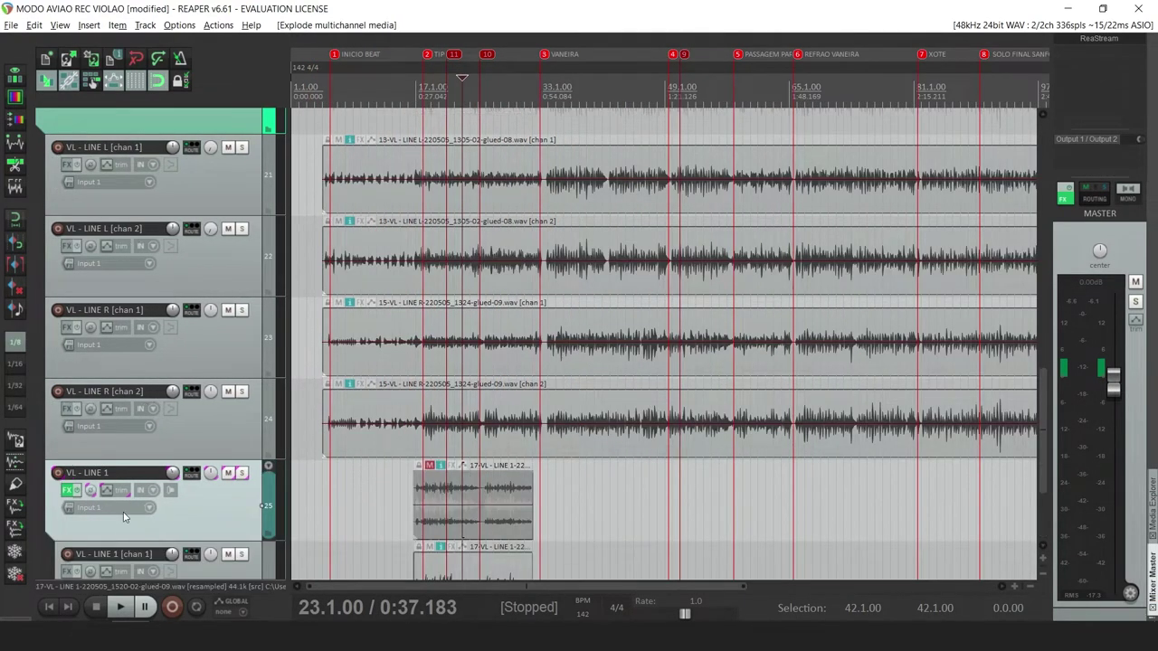
Move both VL - LINE 1 channel tracks above their parent and delete the original VL - LINE 1 track
scroll(127, 517, "down", 3)
left_click(210, 491)
left_click(219, 438, "shift")
left_click_drag(226, 431, 211, 302)
key("Delete")
key("Return")
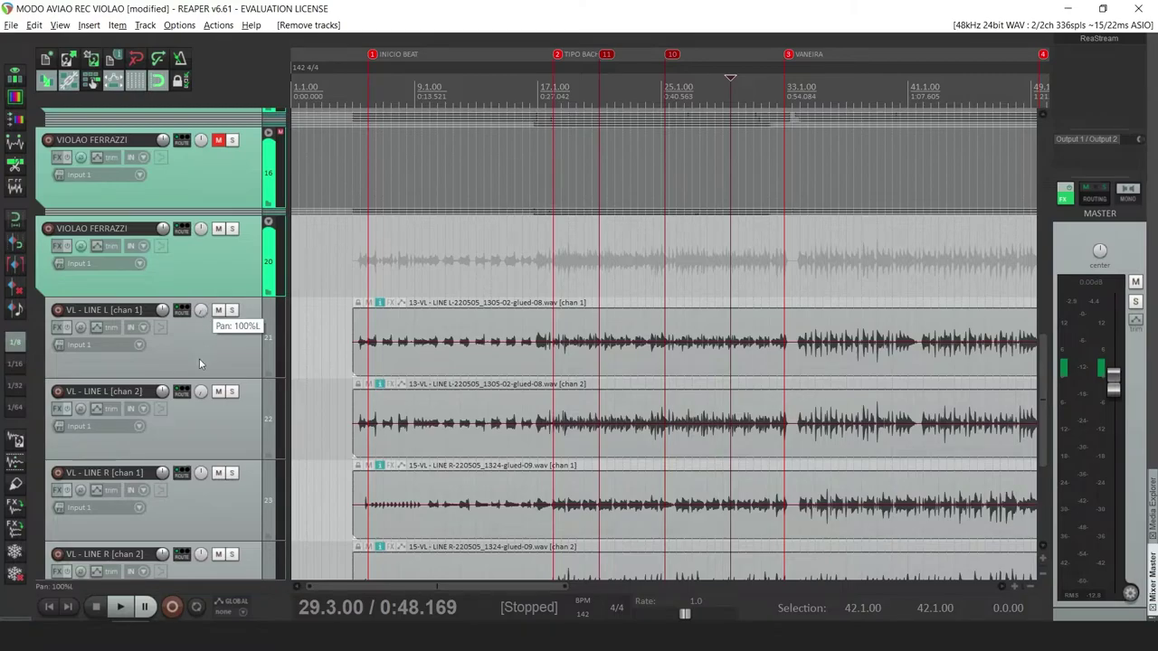
Pan the VL - LINE R [chan 1] and VL - LINE R [chan 2] tracks to the right channel
scroll(199, 398, "down", 3)
scroll(204, 362, "up", 1)
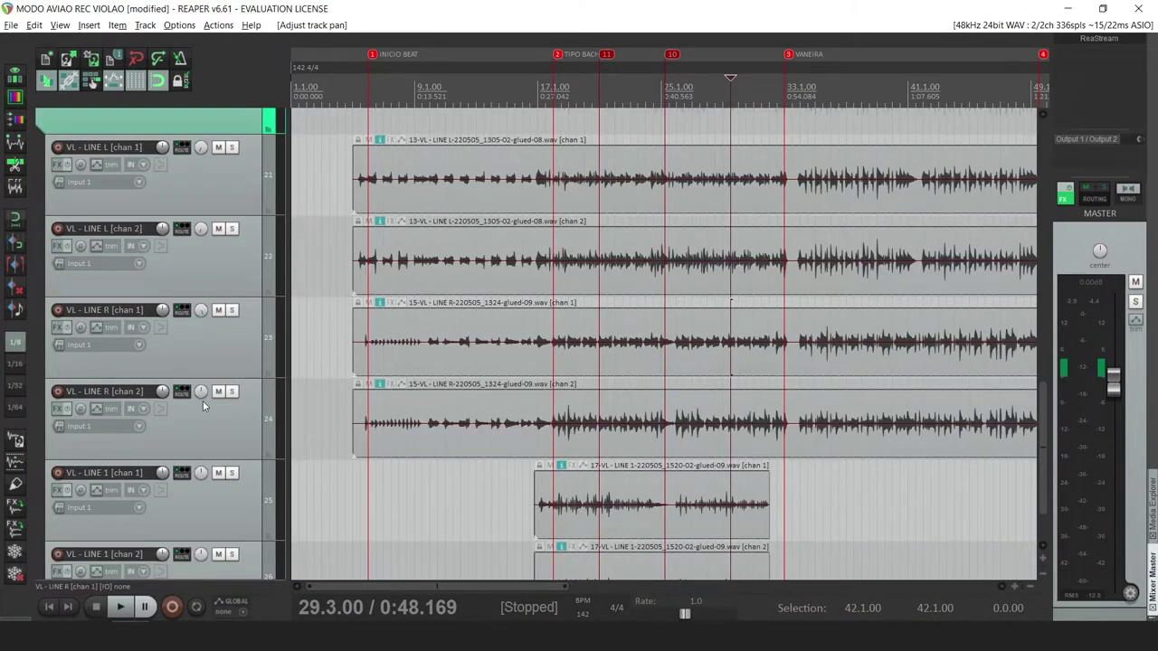
scroll(199, 399, "down", 4)
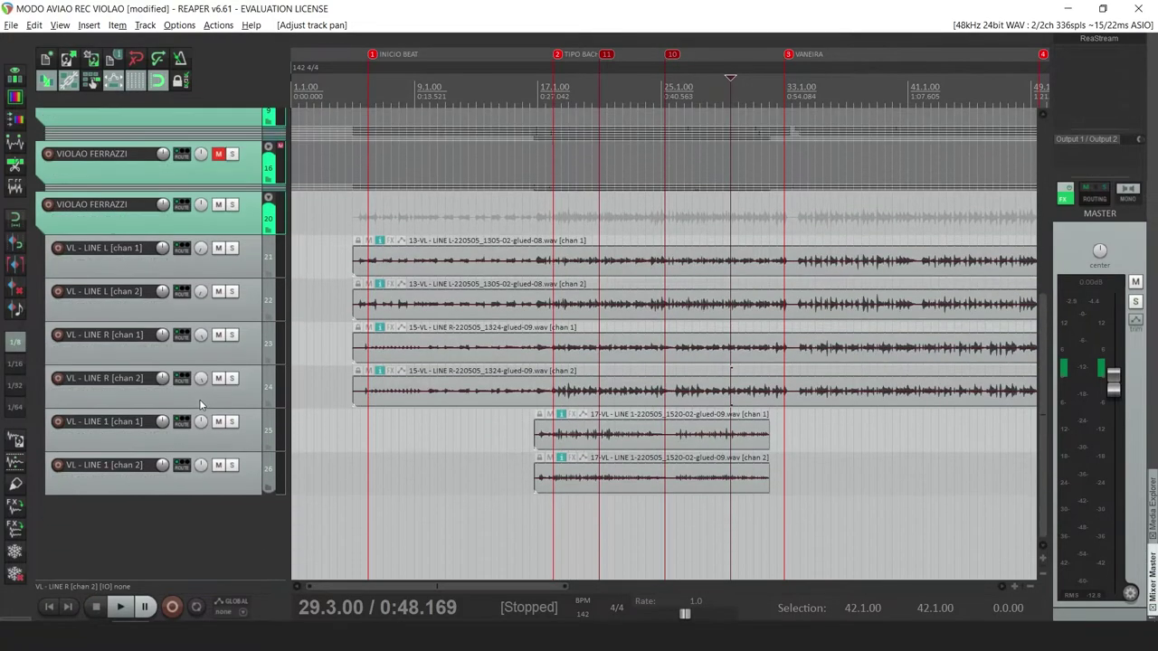
scroll(577, 459, "up", 1)
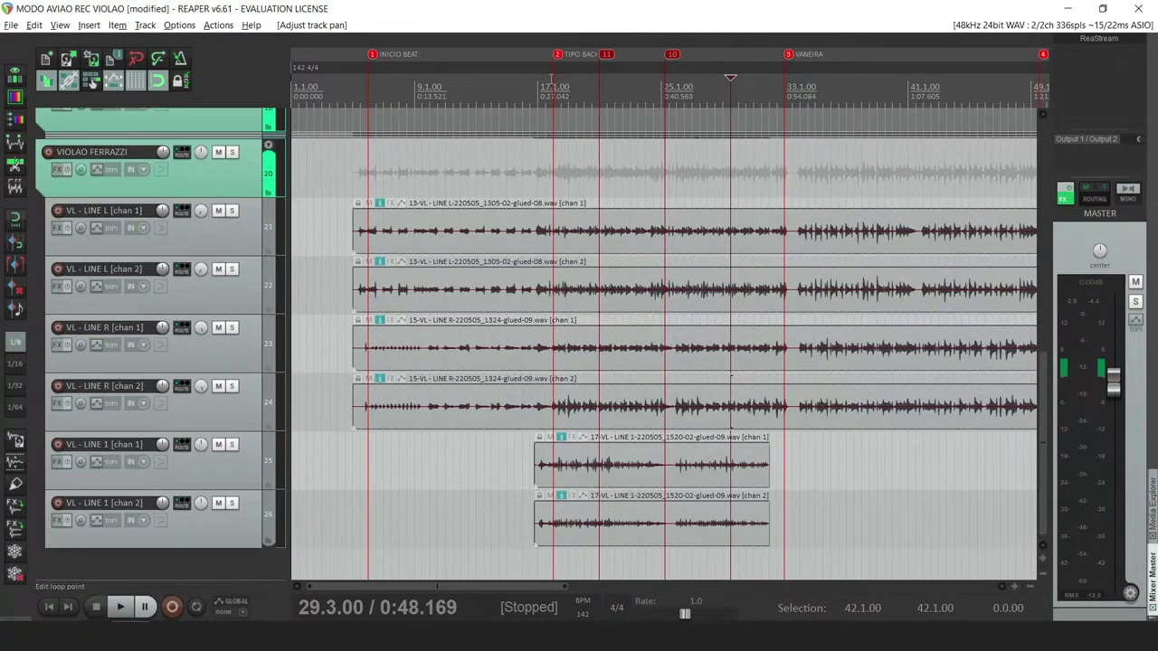
Solo the unmuted VIOLAO folder and the CLICK track and listen from 6.1.00 at the INICIO BEAT marker
left_click(554, 97)
scroll(511, 103, "down", 5)
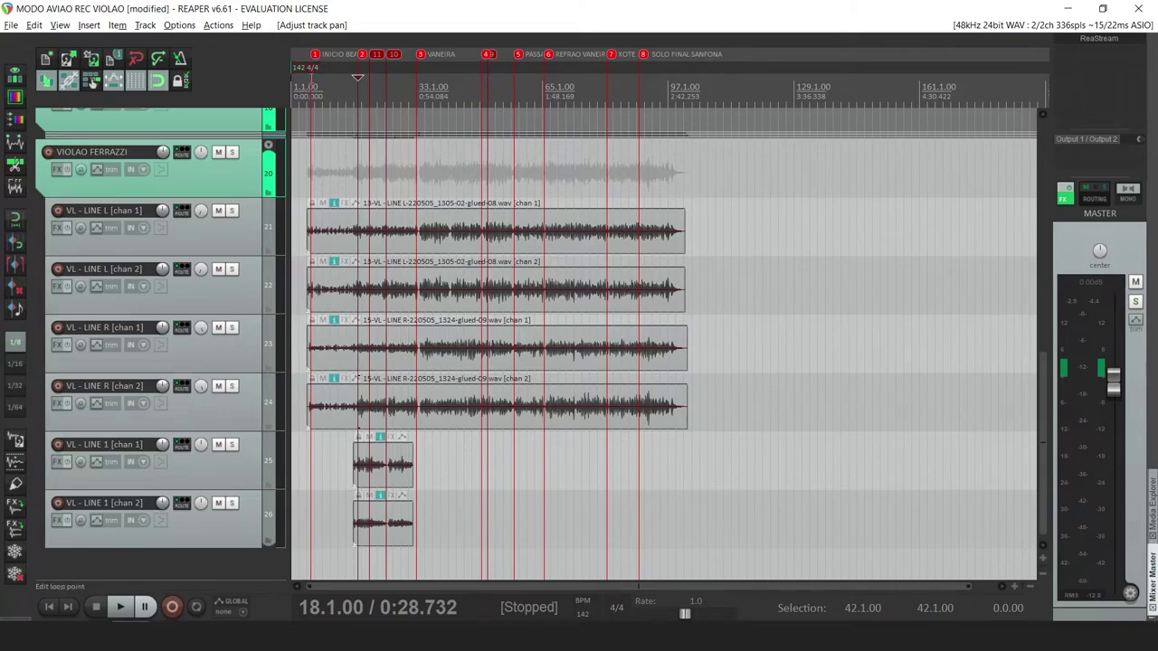
scroll(570, 309, "up", 3)
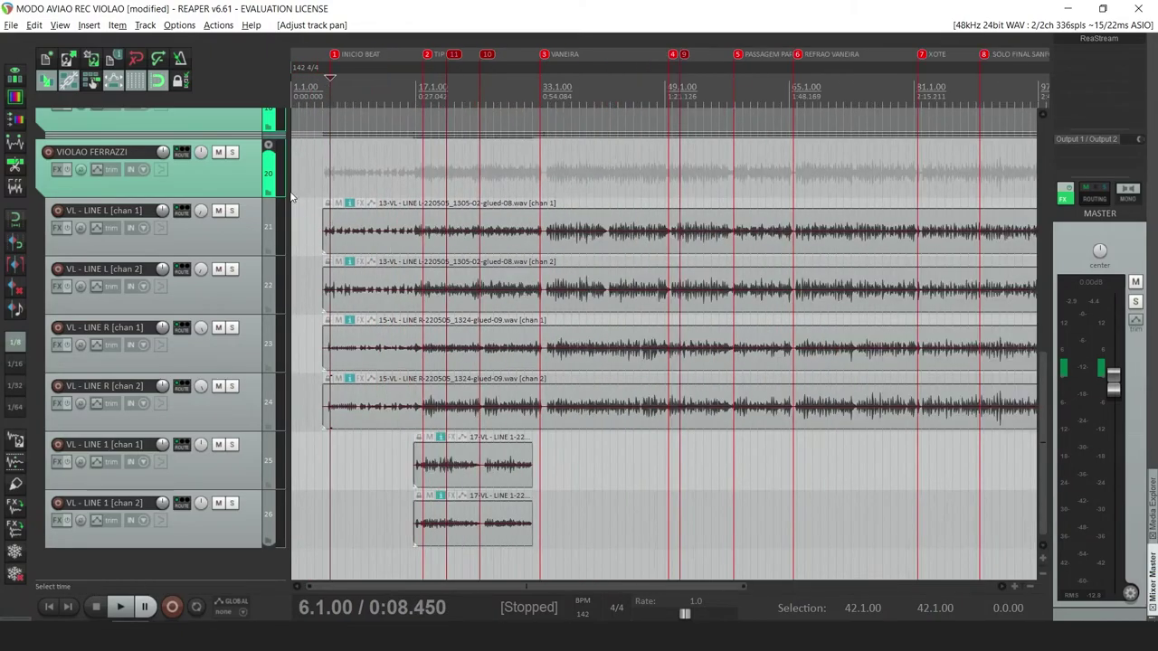
scroll(263, 181, "up", 10)
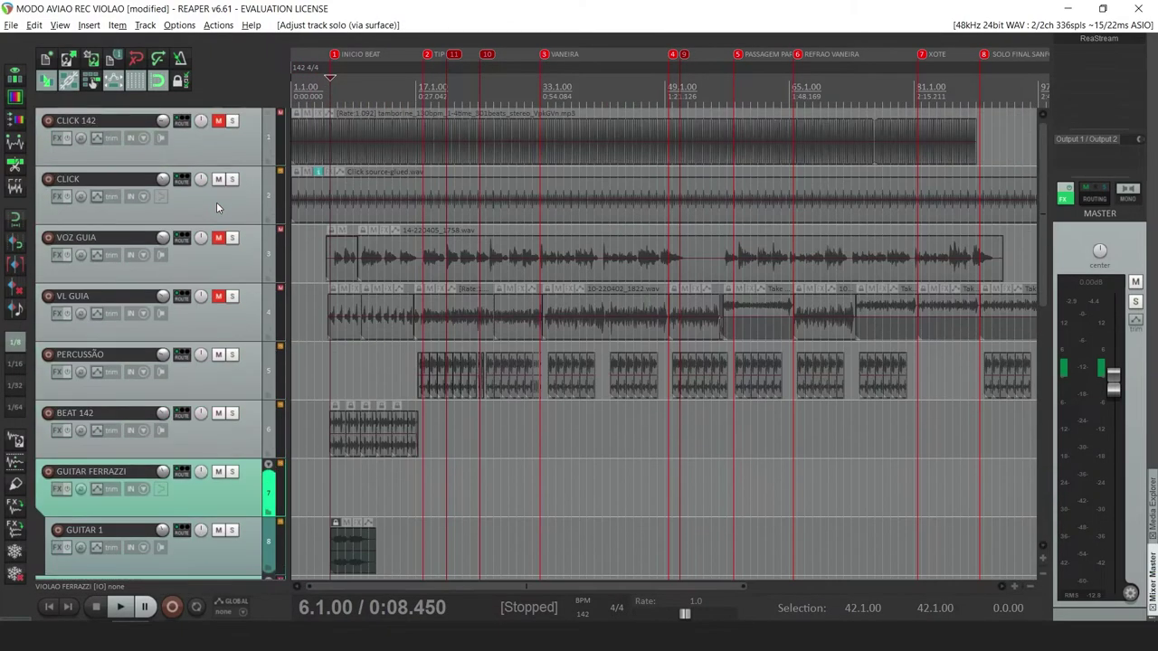
scroll(263, 215, "down", 10)
key("space")
scroll(306, 232, "up", 4)
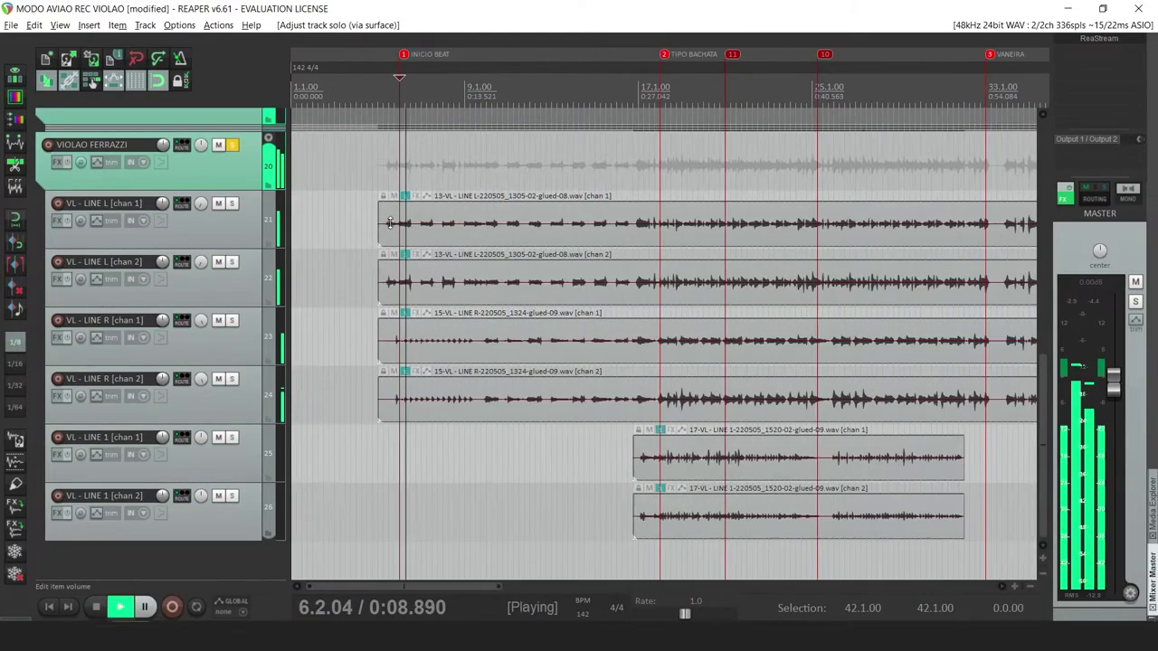
scroll(242, 261, "up", 10)
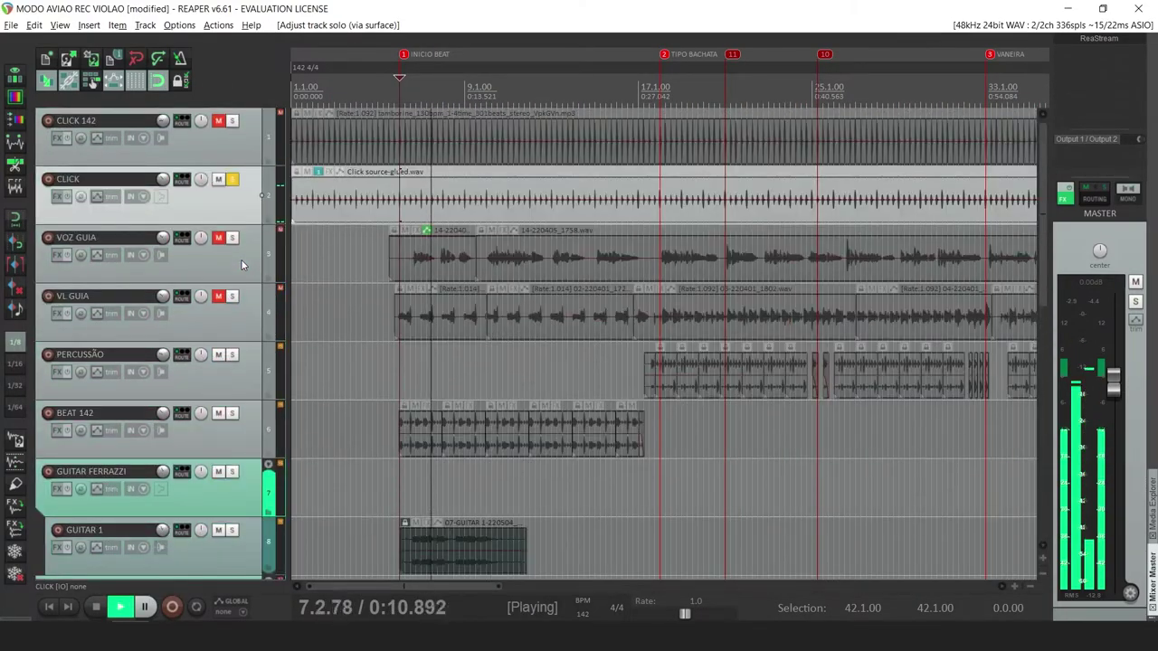
scroll(241, 260, "down", 10)
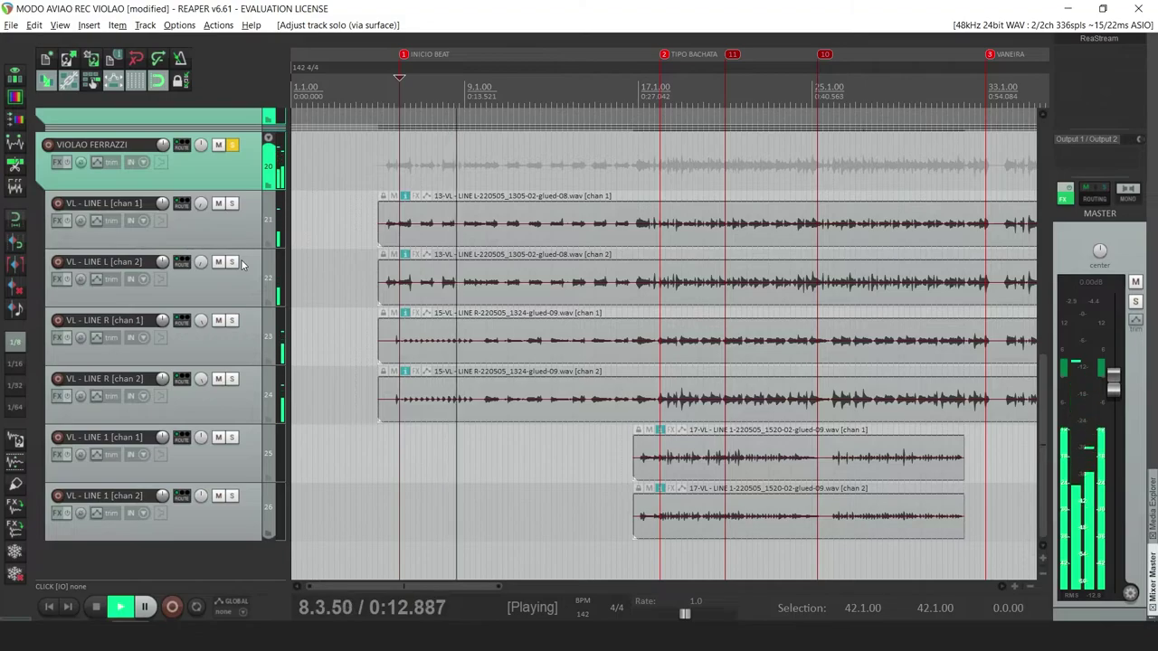
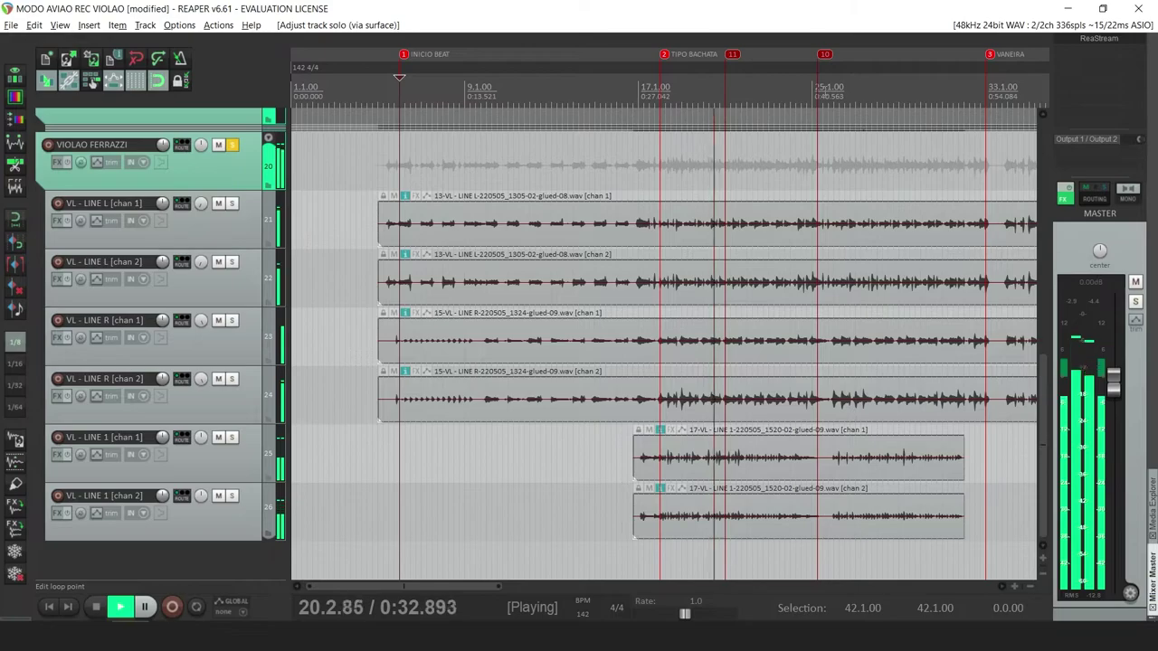
Listen to the soloed guitars with the click from marker 10 and from the VANEIRA marker
left_click(821, 88)
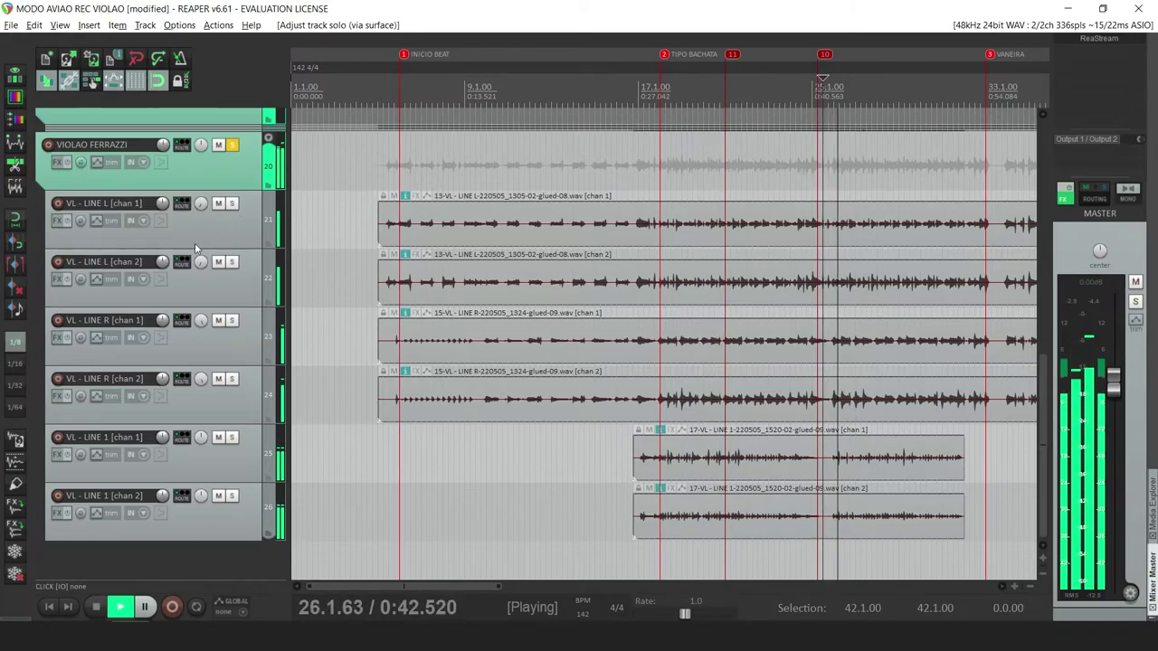
scroll(679, 225, "down", 2)
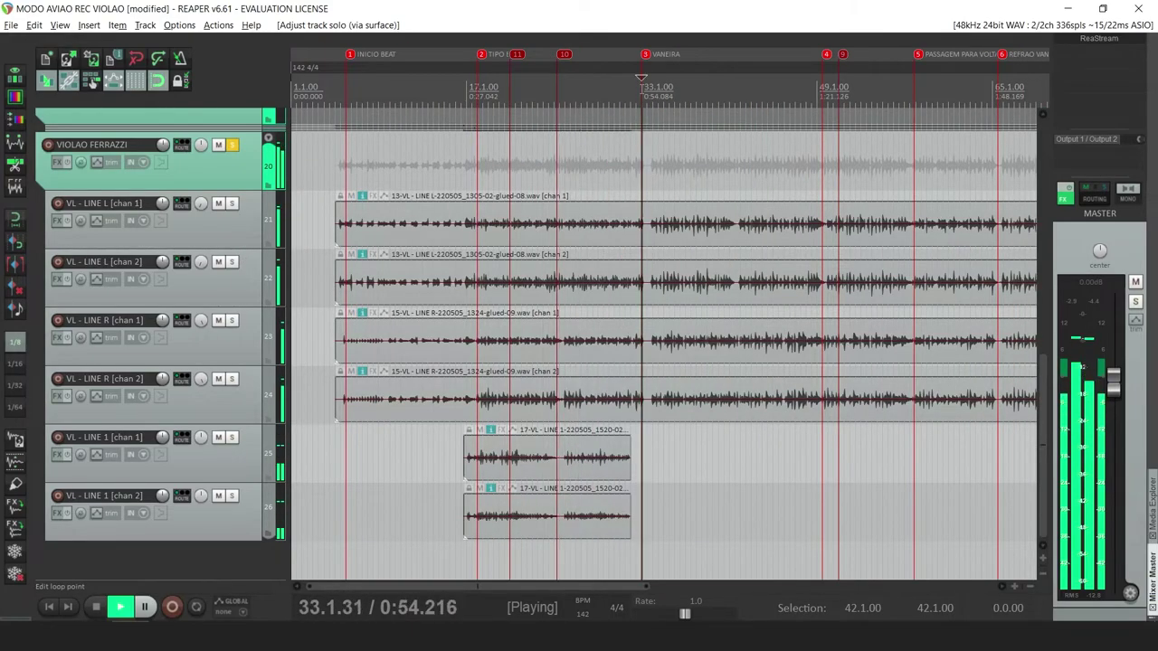
scroll(240, 224, "up", 2)
scroll(239, 227, "up", 5)
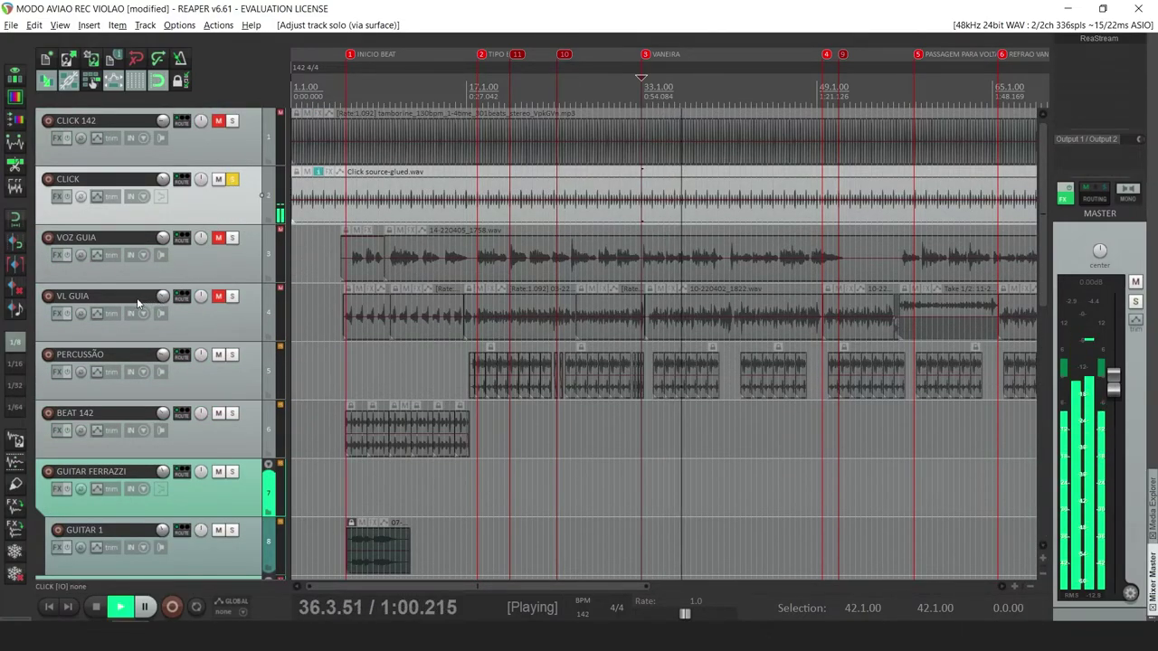
Unsolo the CLICK track and the VIOLAO folder during playback
left_click(231, 179)
scroll(239, 303, "down", 10)
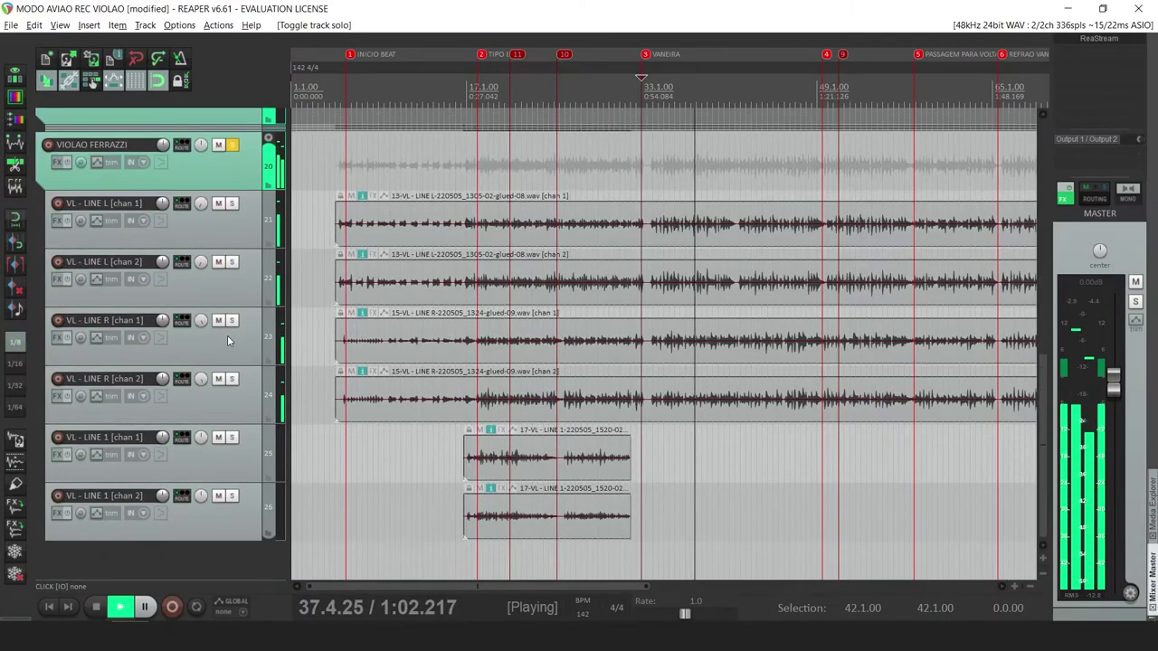
scroll(234, 192, "up", 10)
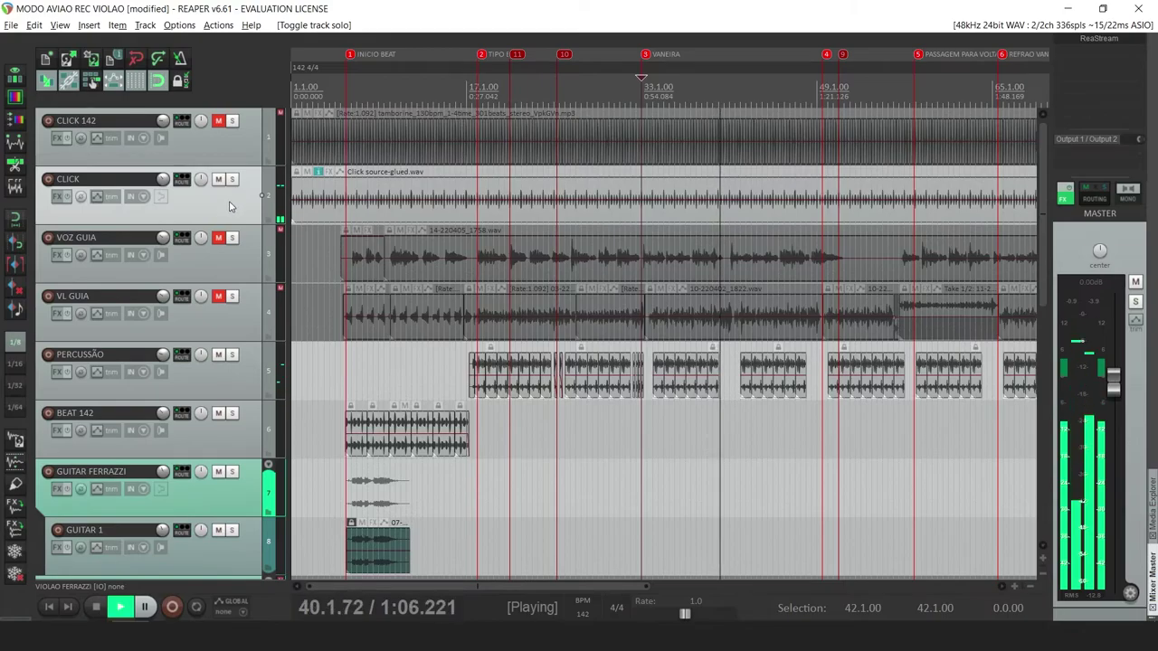
scroll(229, 203, "down", 10)
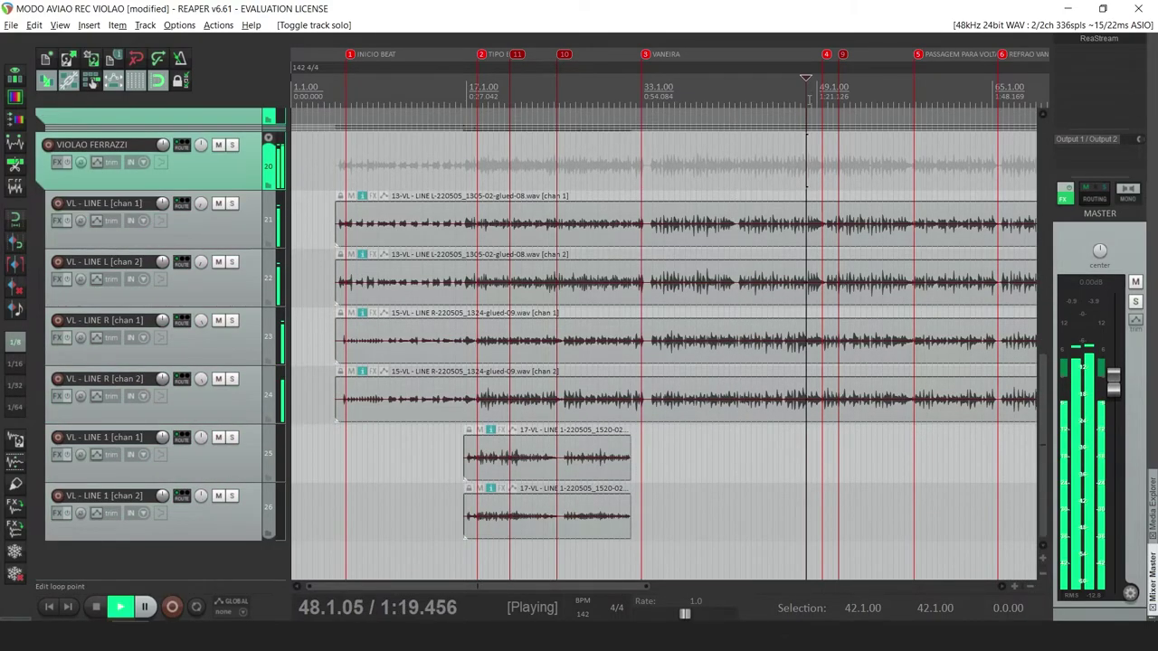
Listen to the full arrangement around the SOLO SANFONA section and stop playback
scroll(808, 94, "up", 5)
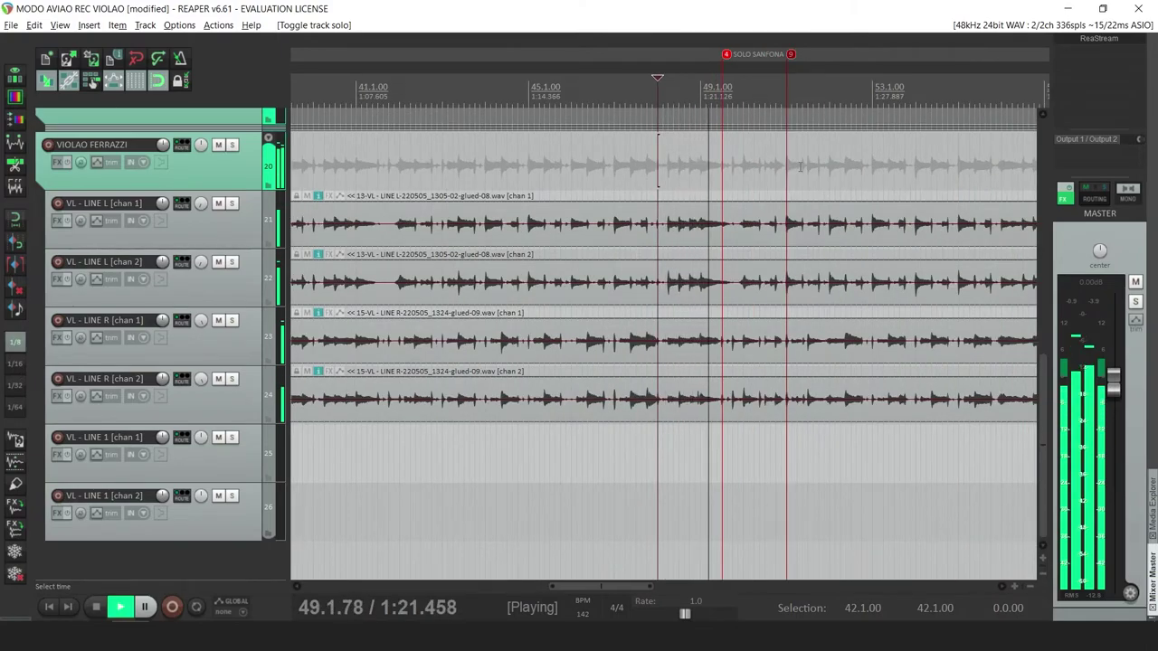
scroll(856, 91, "down", 4)
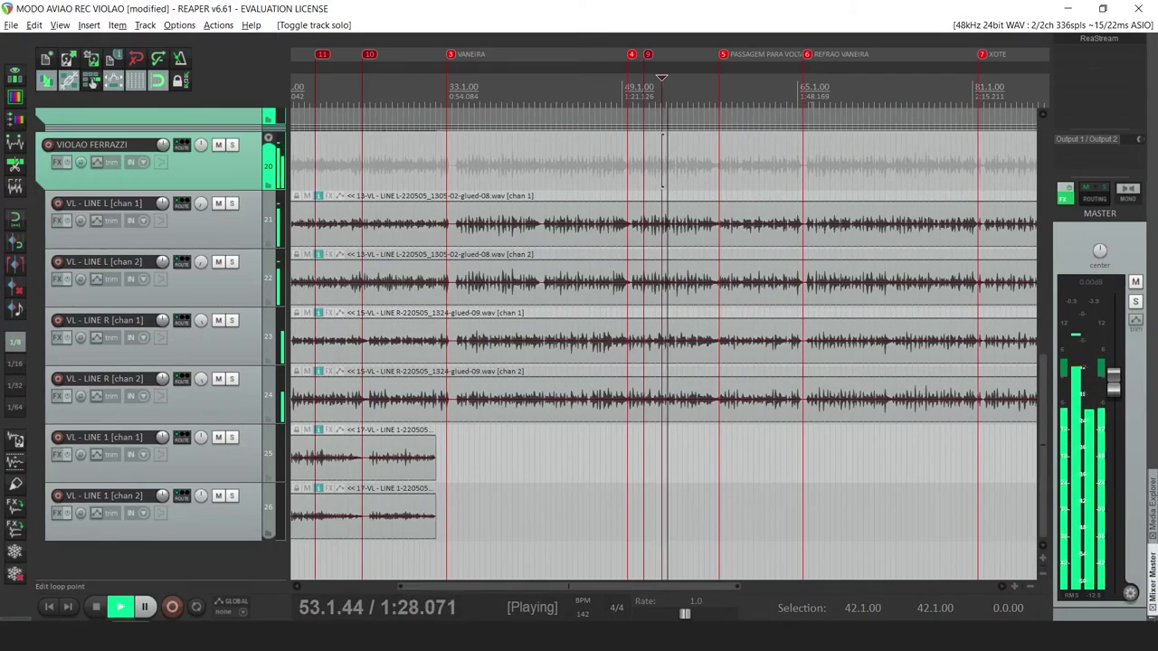
scroll(697, 91, "up", 3)
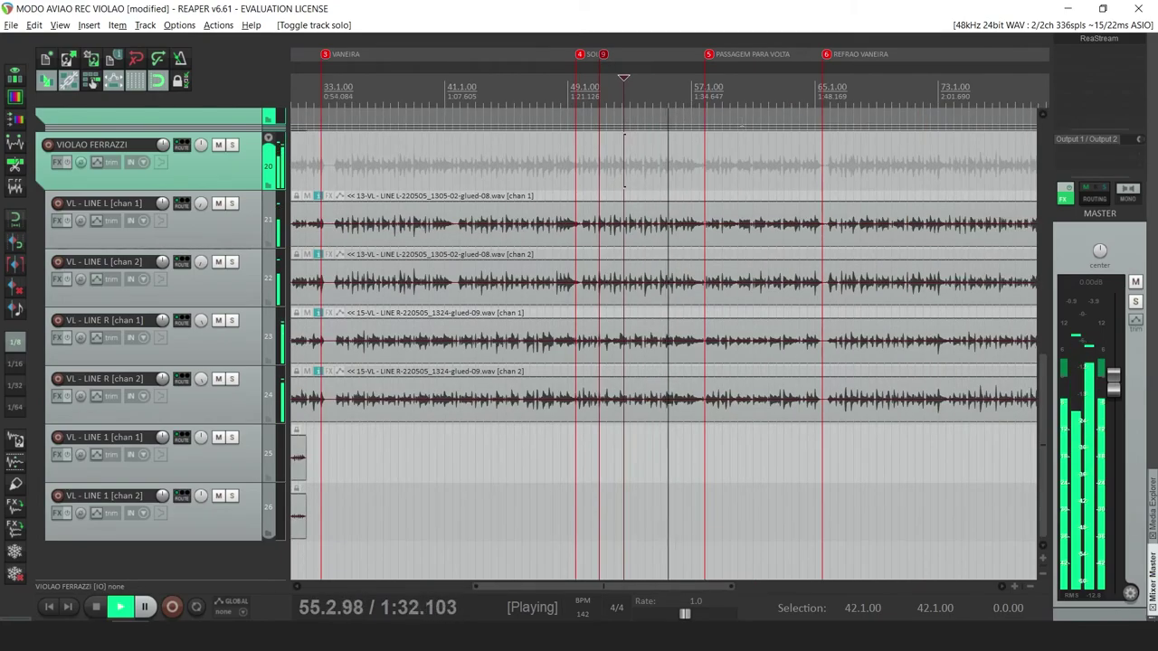
scroll(735, 137, "down", 3)
scroll(735, 137, "down", 1)
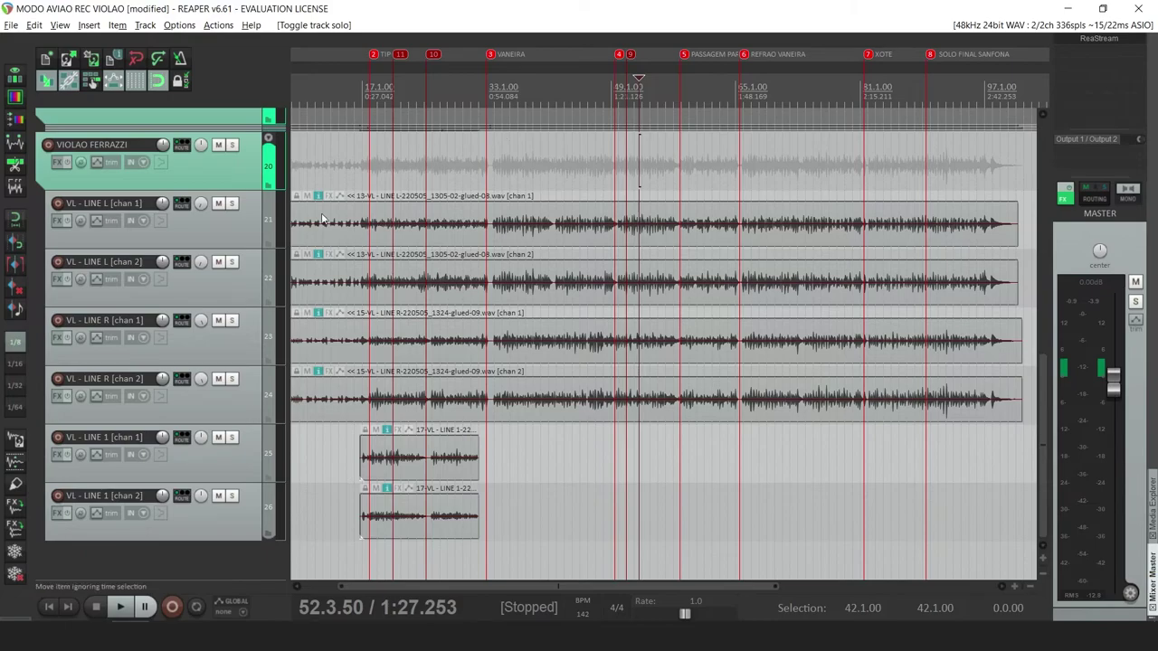
Select the muted VIOLAO folder track and place the edit cursor in the SOLO FINAL SANFONA section
scroll(228, 249, "up", 1)
left_click(240, 166)
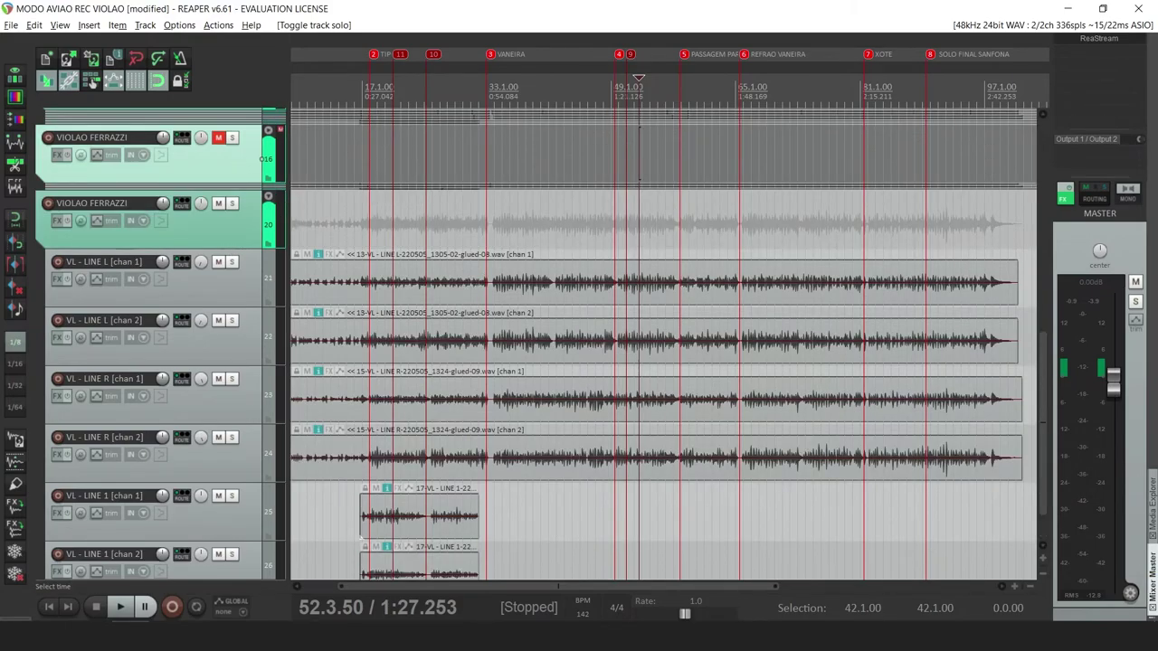
left_click(967, 88)
scroll(967, 88, "up", 3)
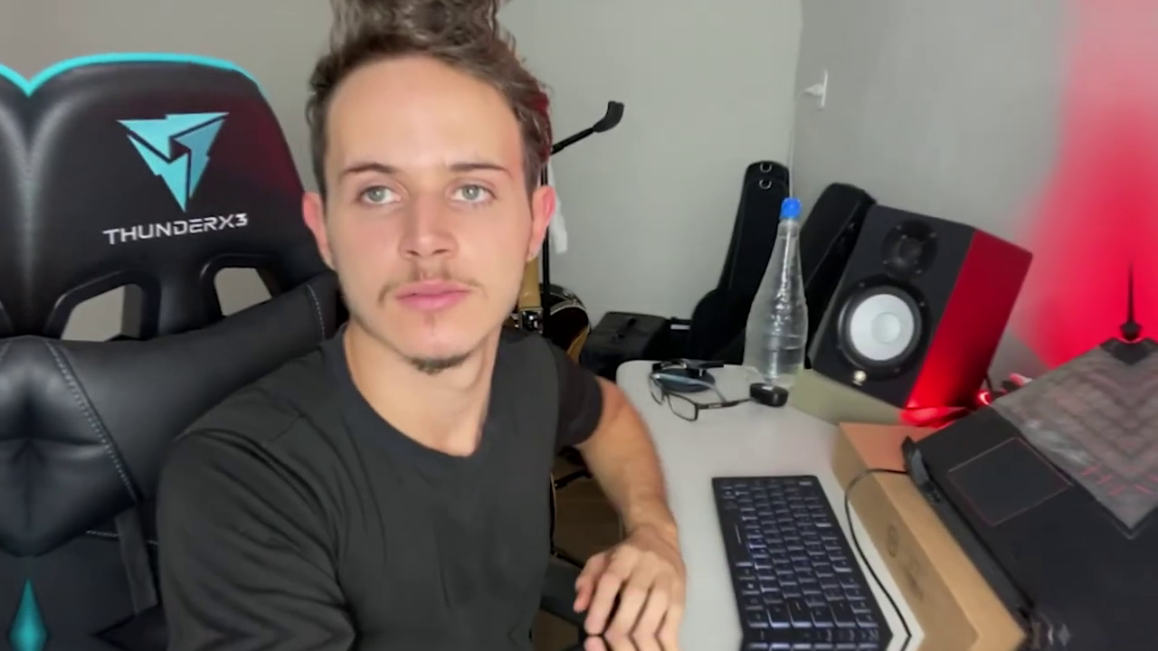